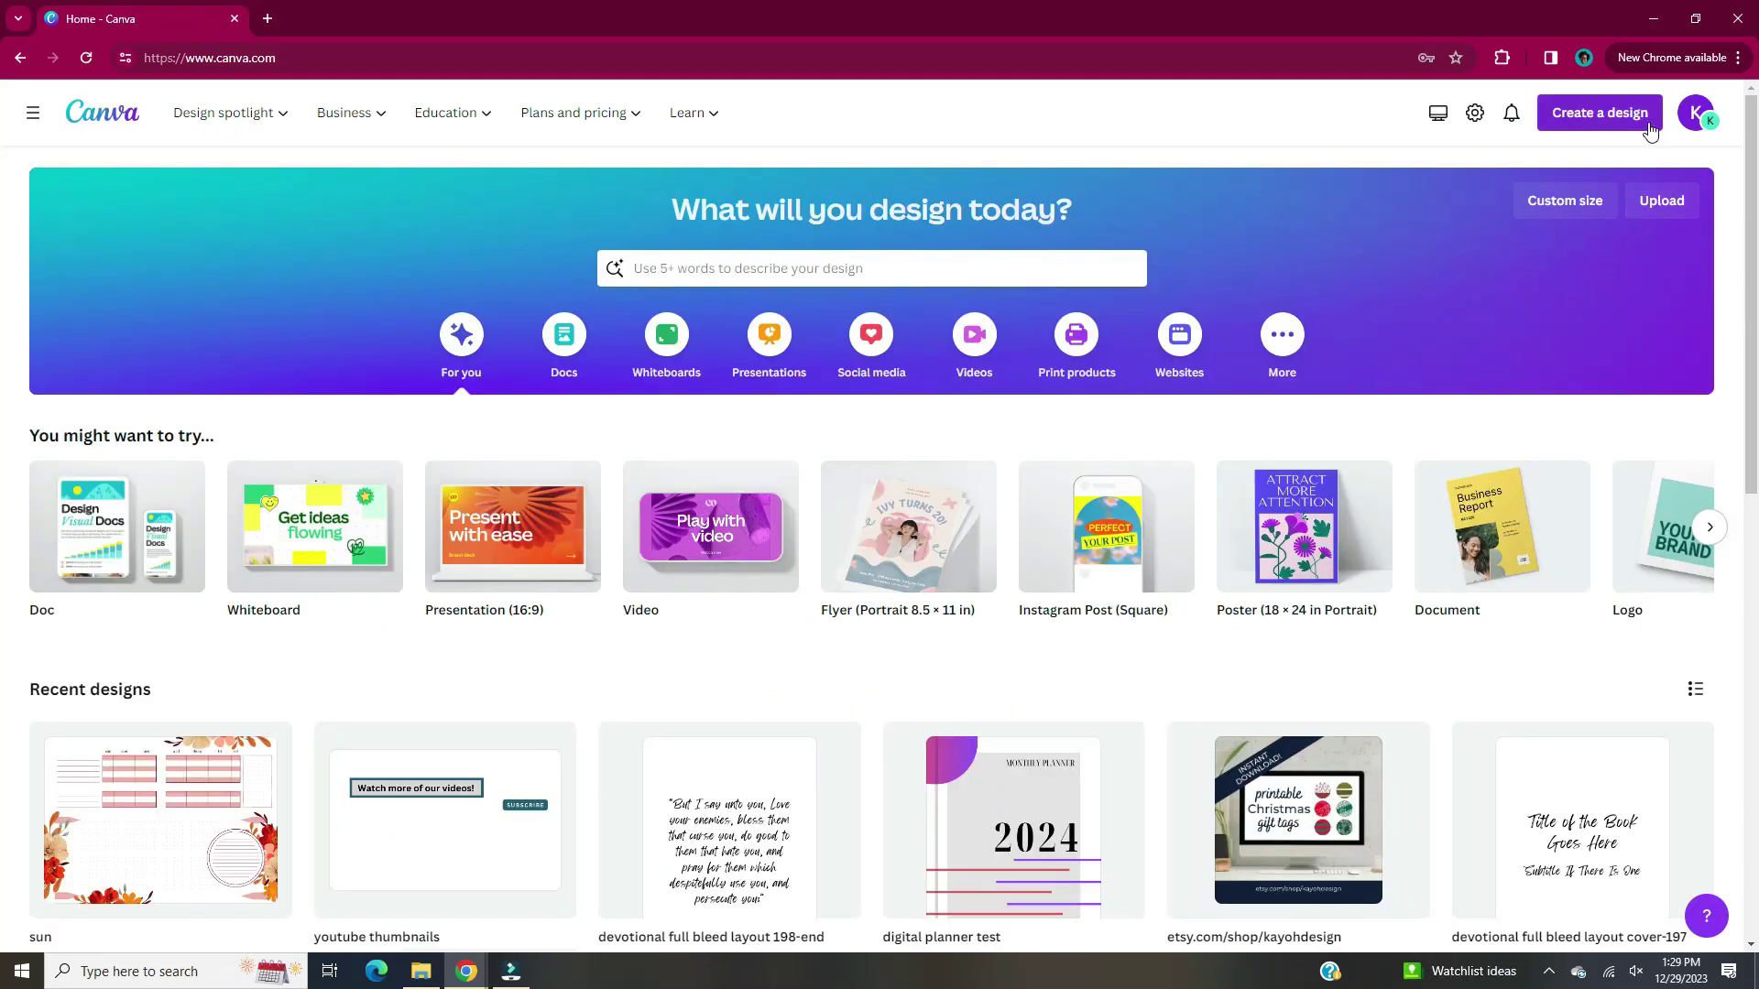
Create a new 8.5 × 11 in Planner design and browse its planner templates.
left_click(1649, 131)
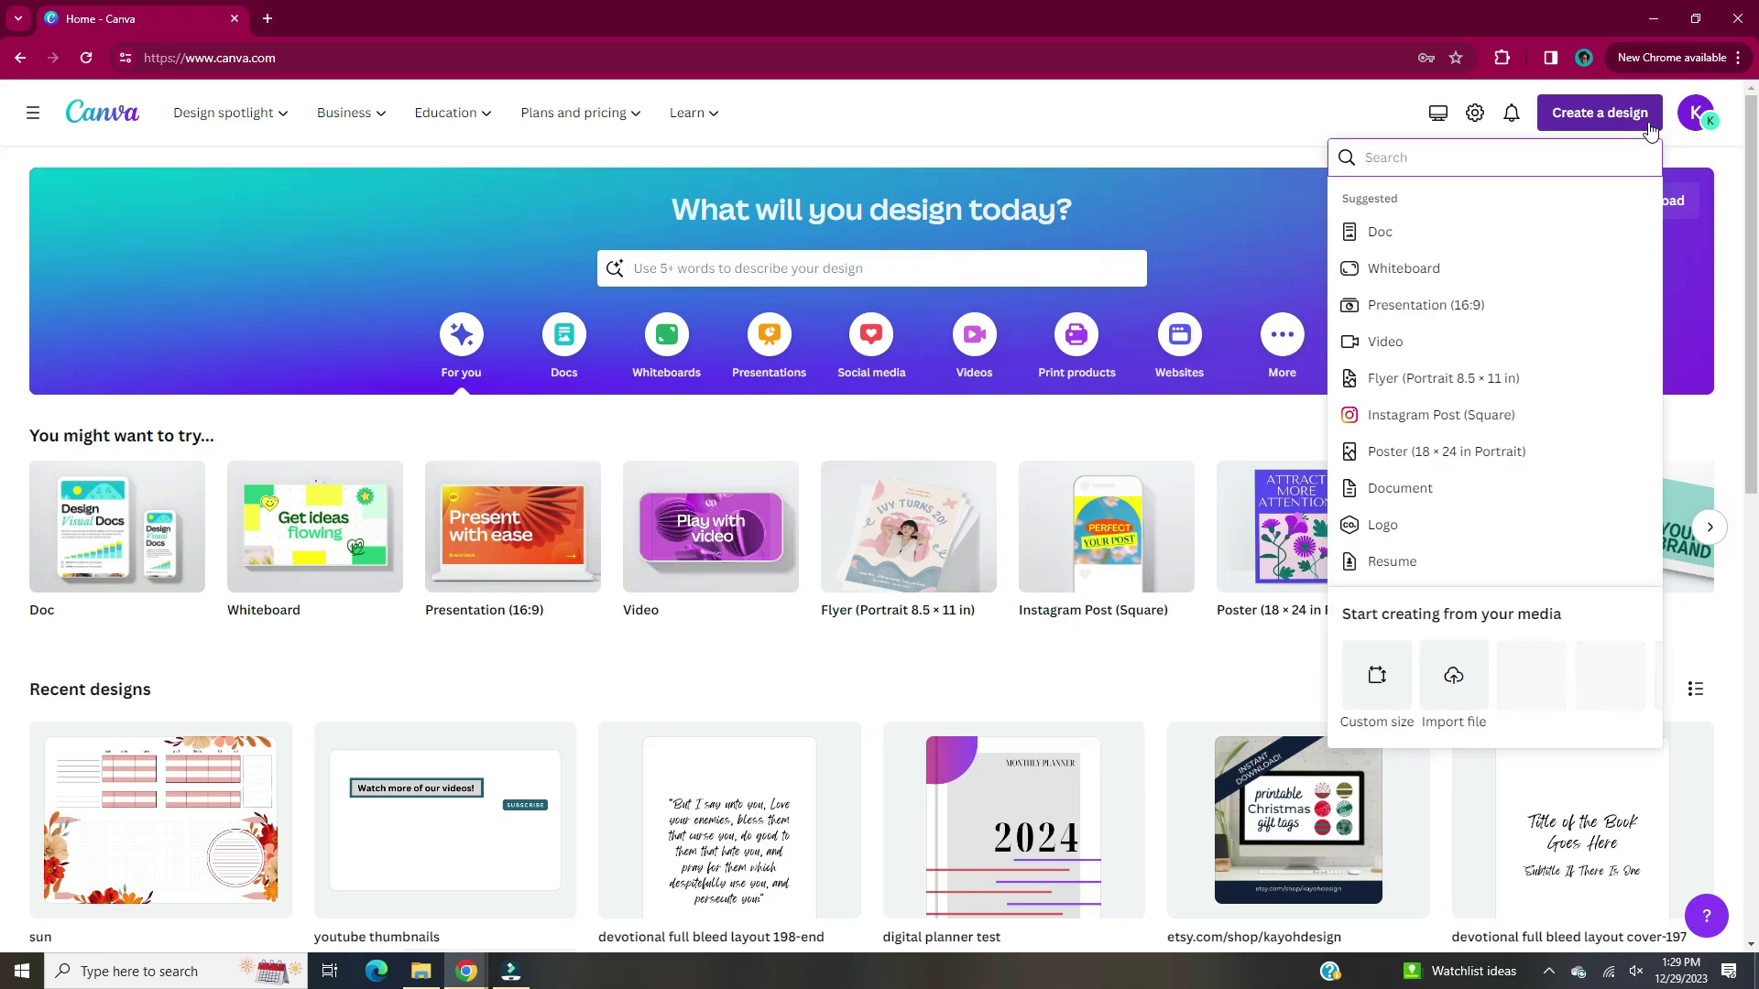
type("p")
type("lanner")
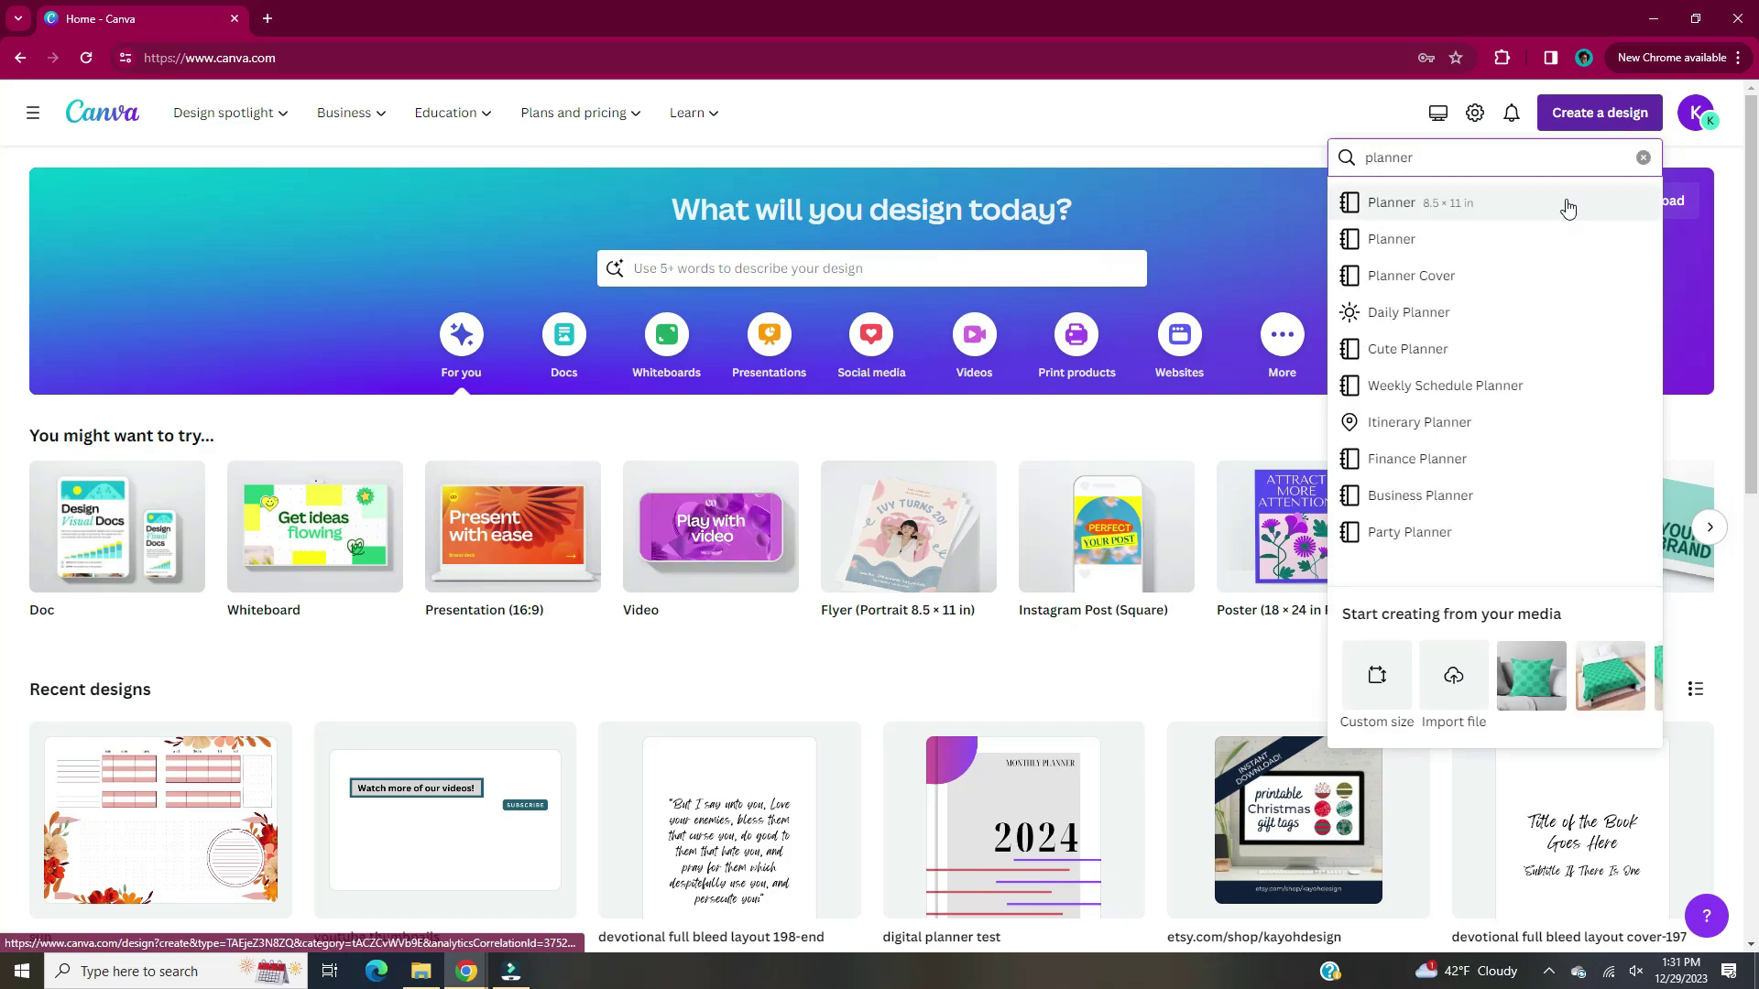
left_click(1568, 209)
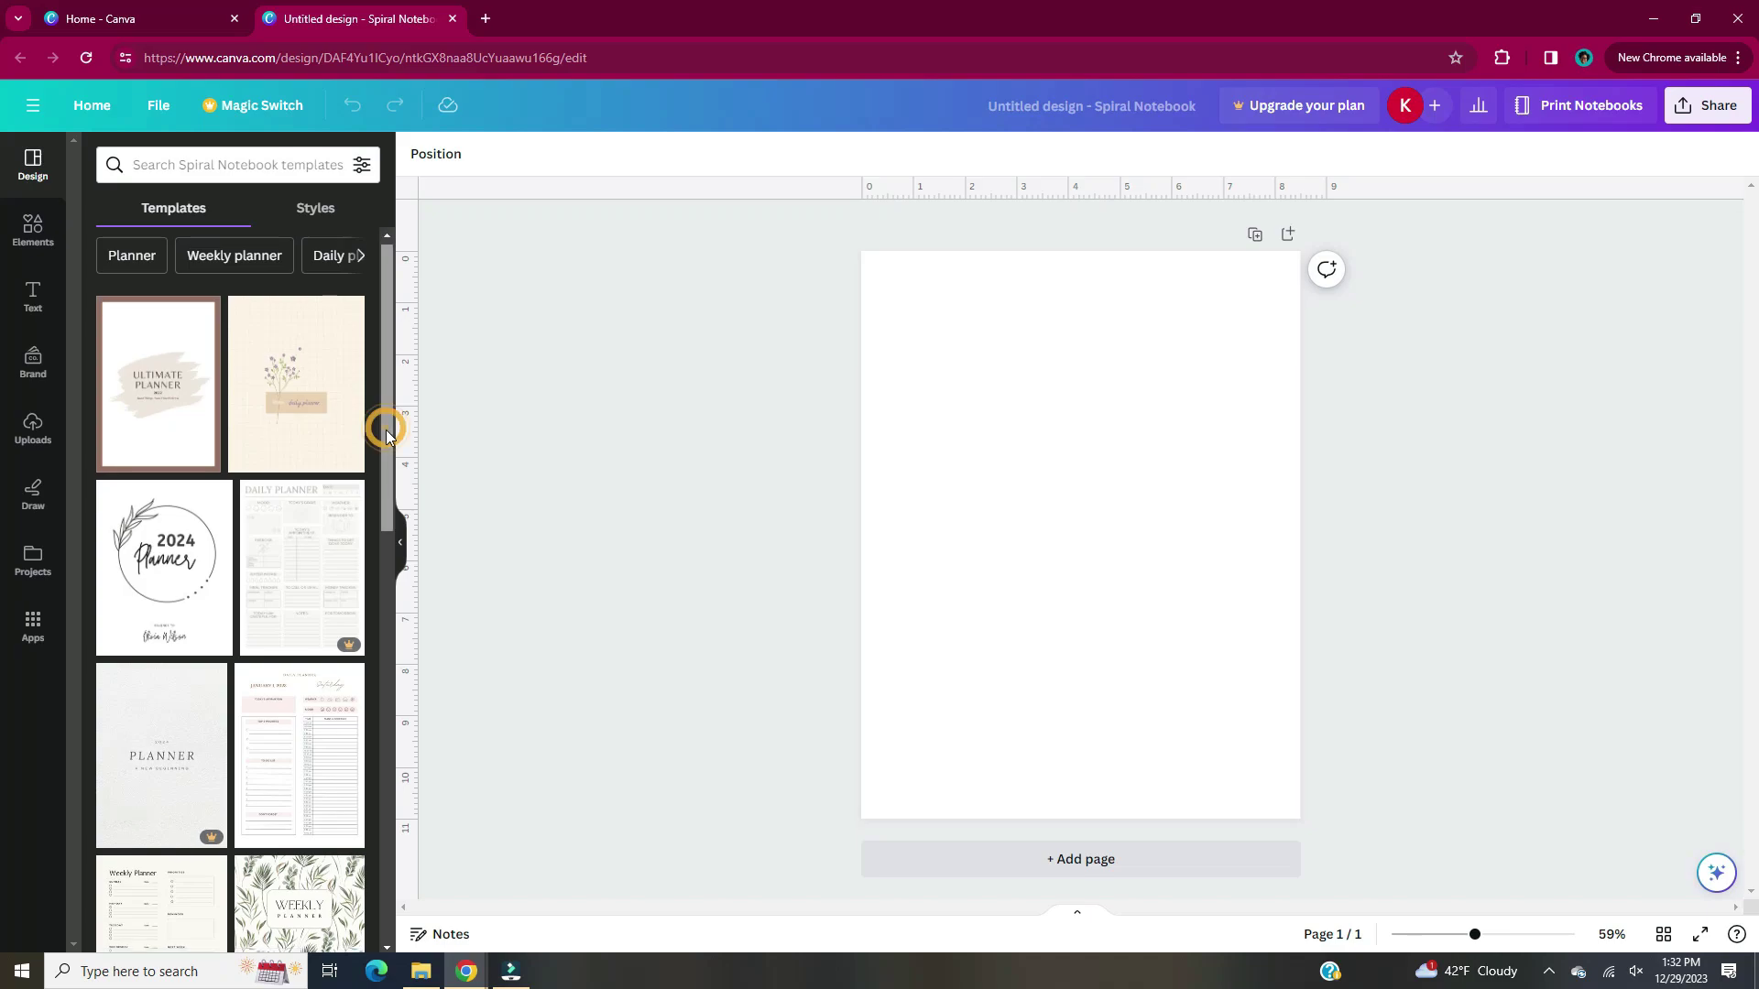
left_click_drag(386, 427, 398, 728)
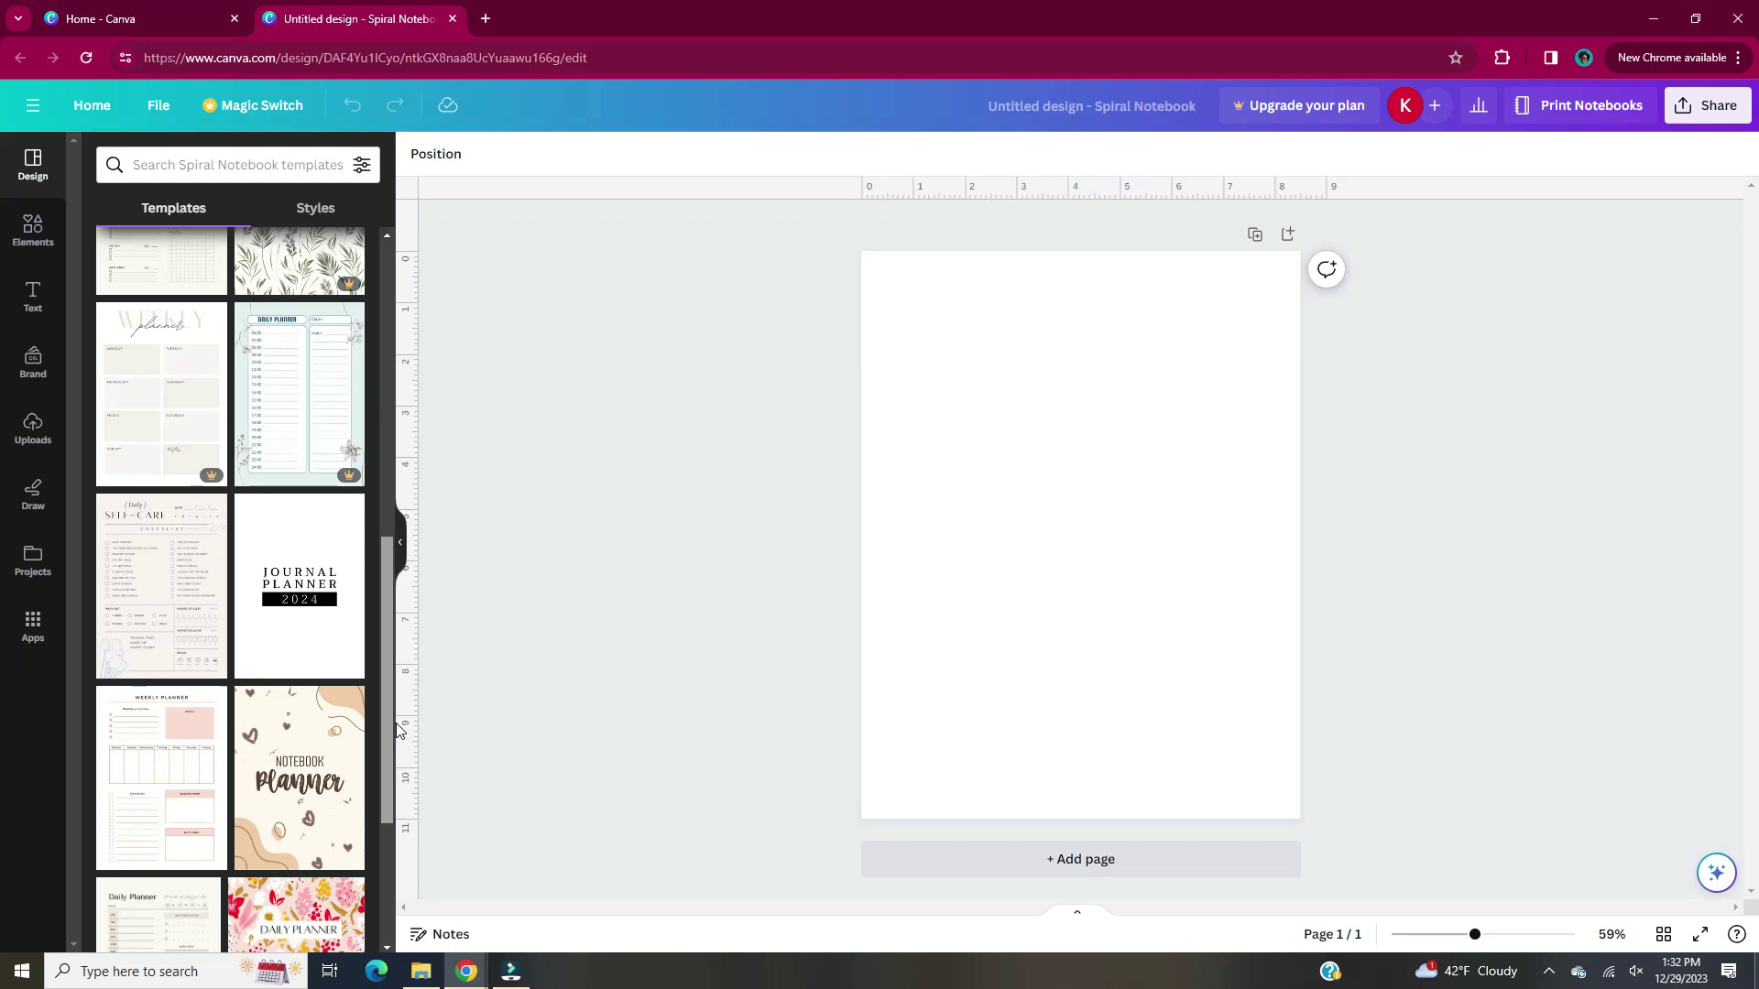
left_click_drag(397, 728, 372, 843)
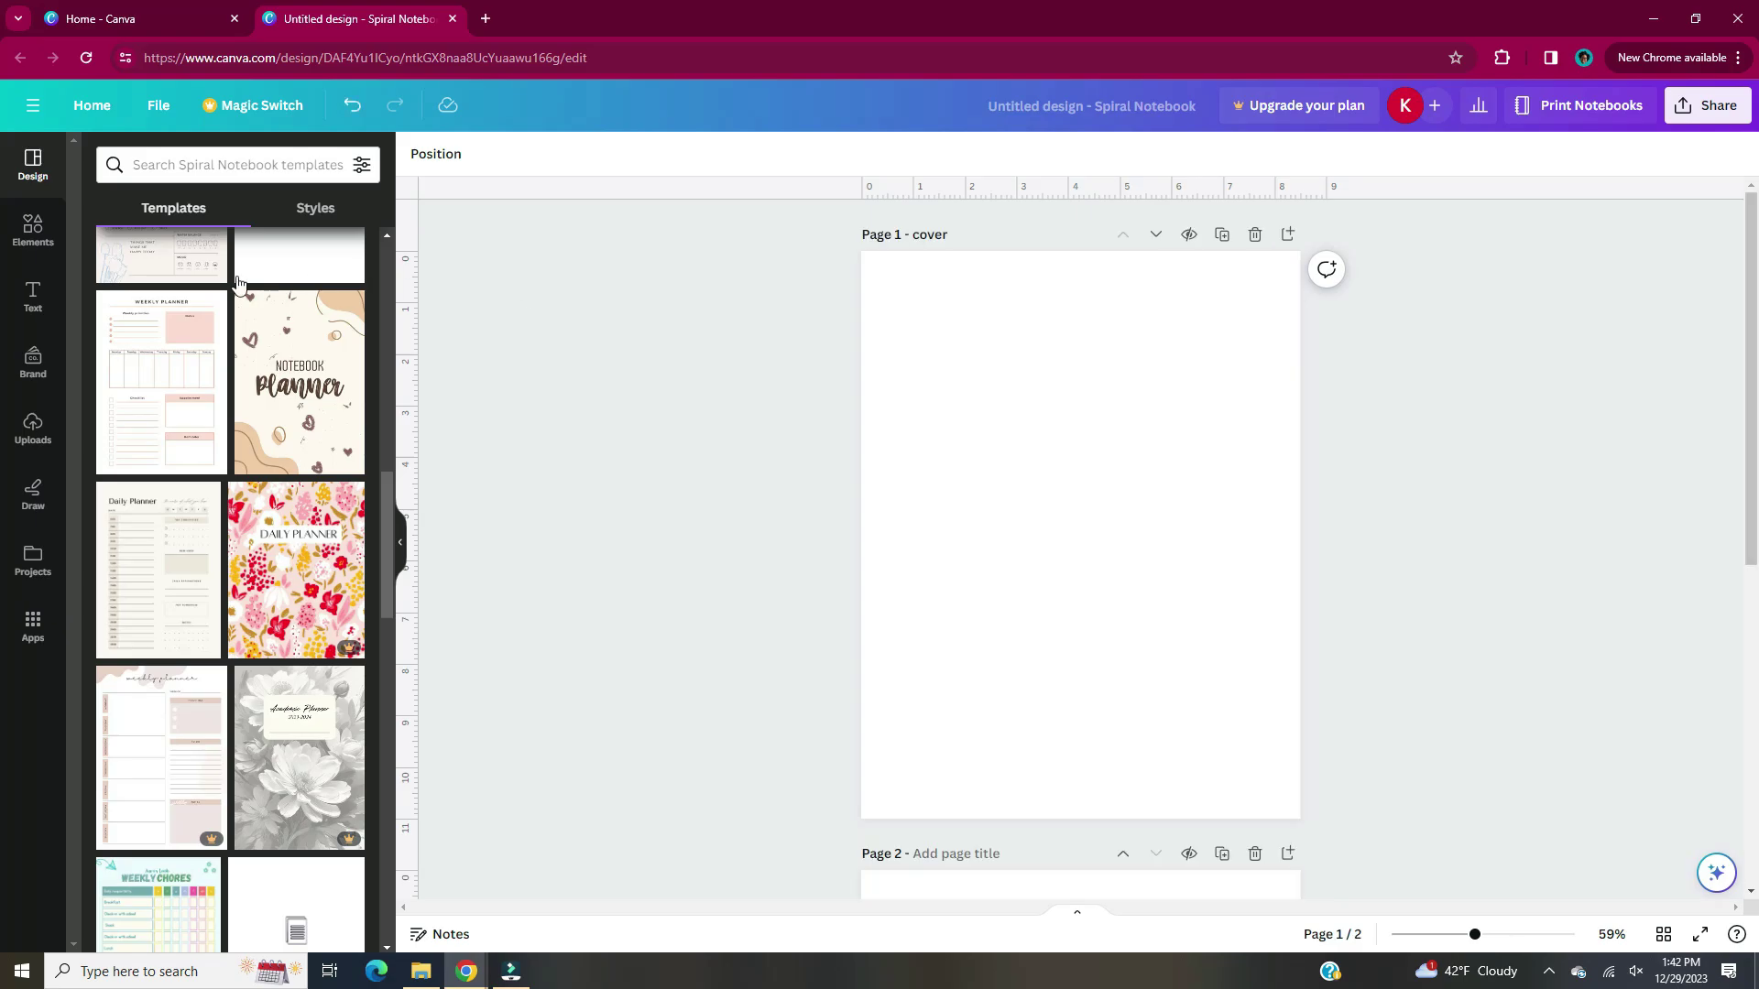
Add watercolor flowers from the recently used elements, scale them down and arrange them along the bottom edge of the cover page.
left_click(33, 229)
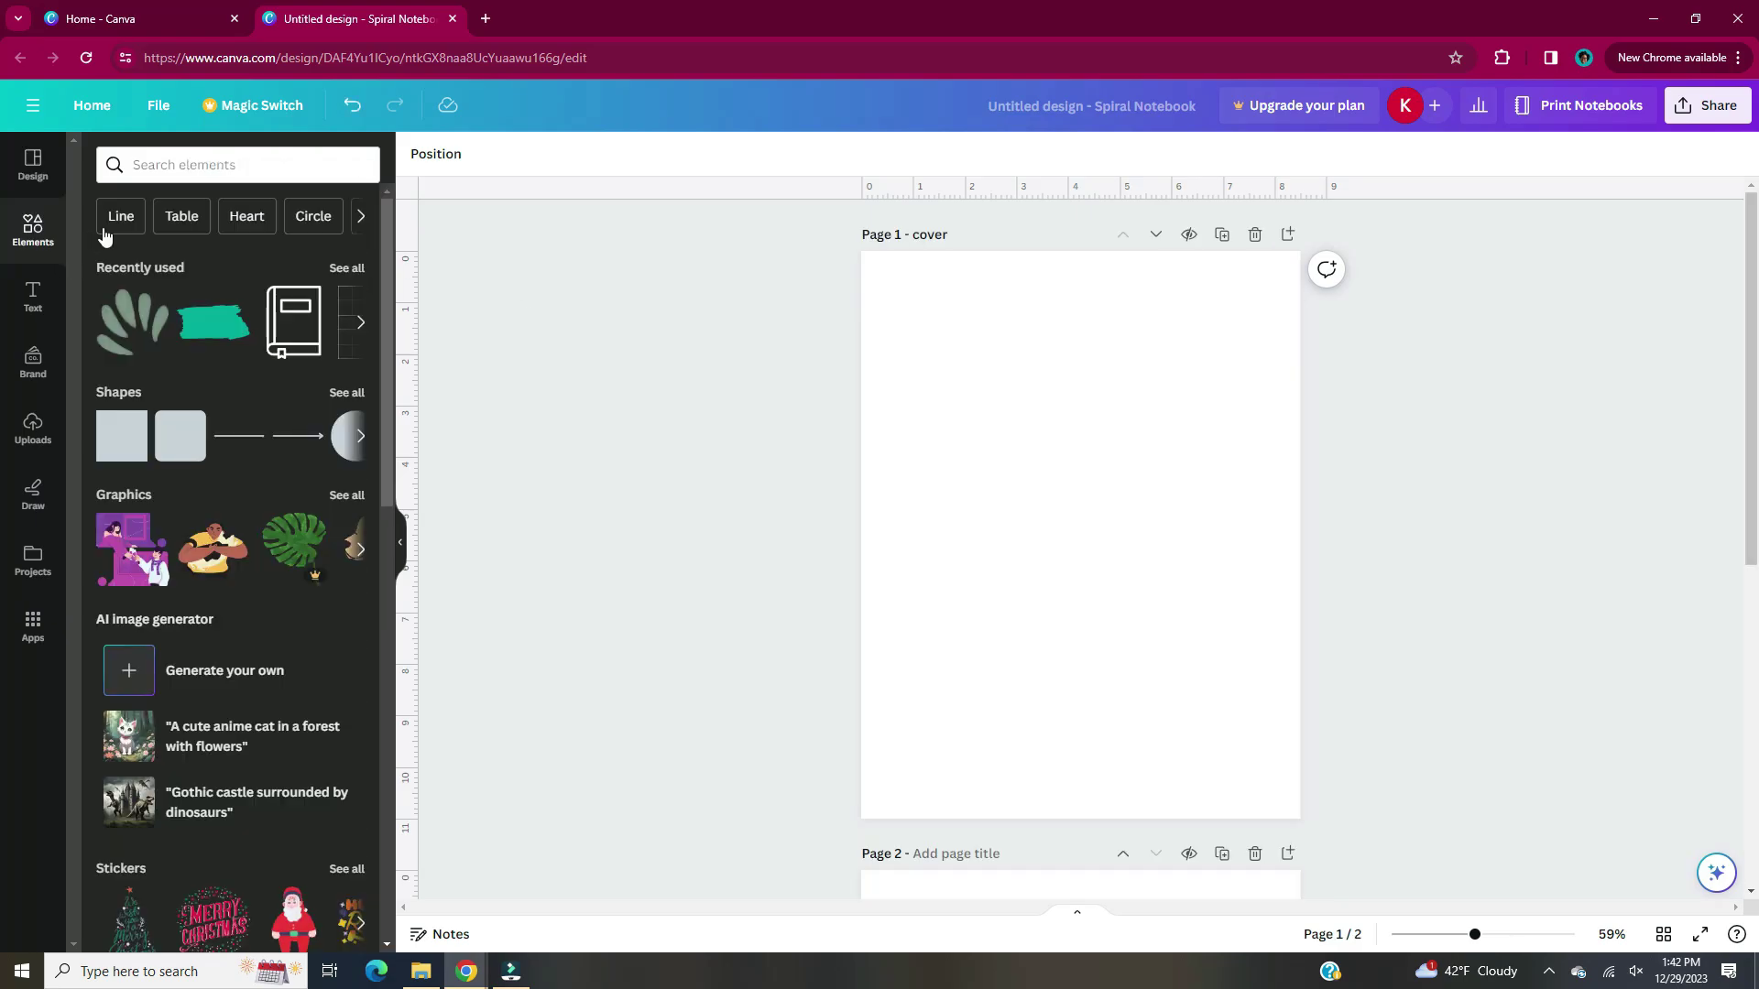
left_click(366, 269)
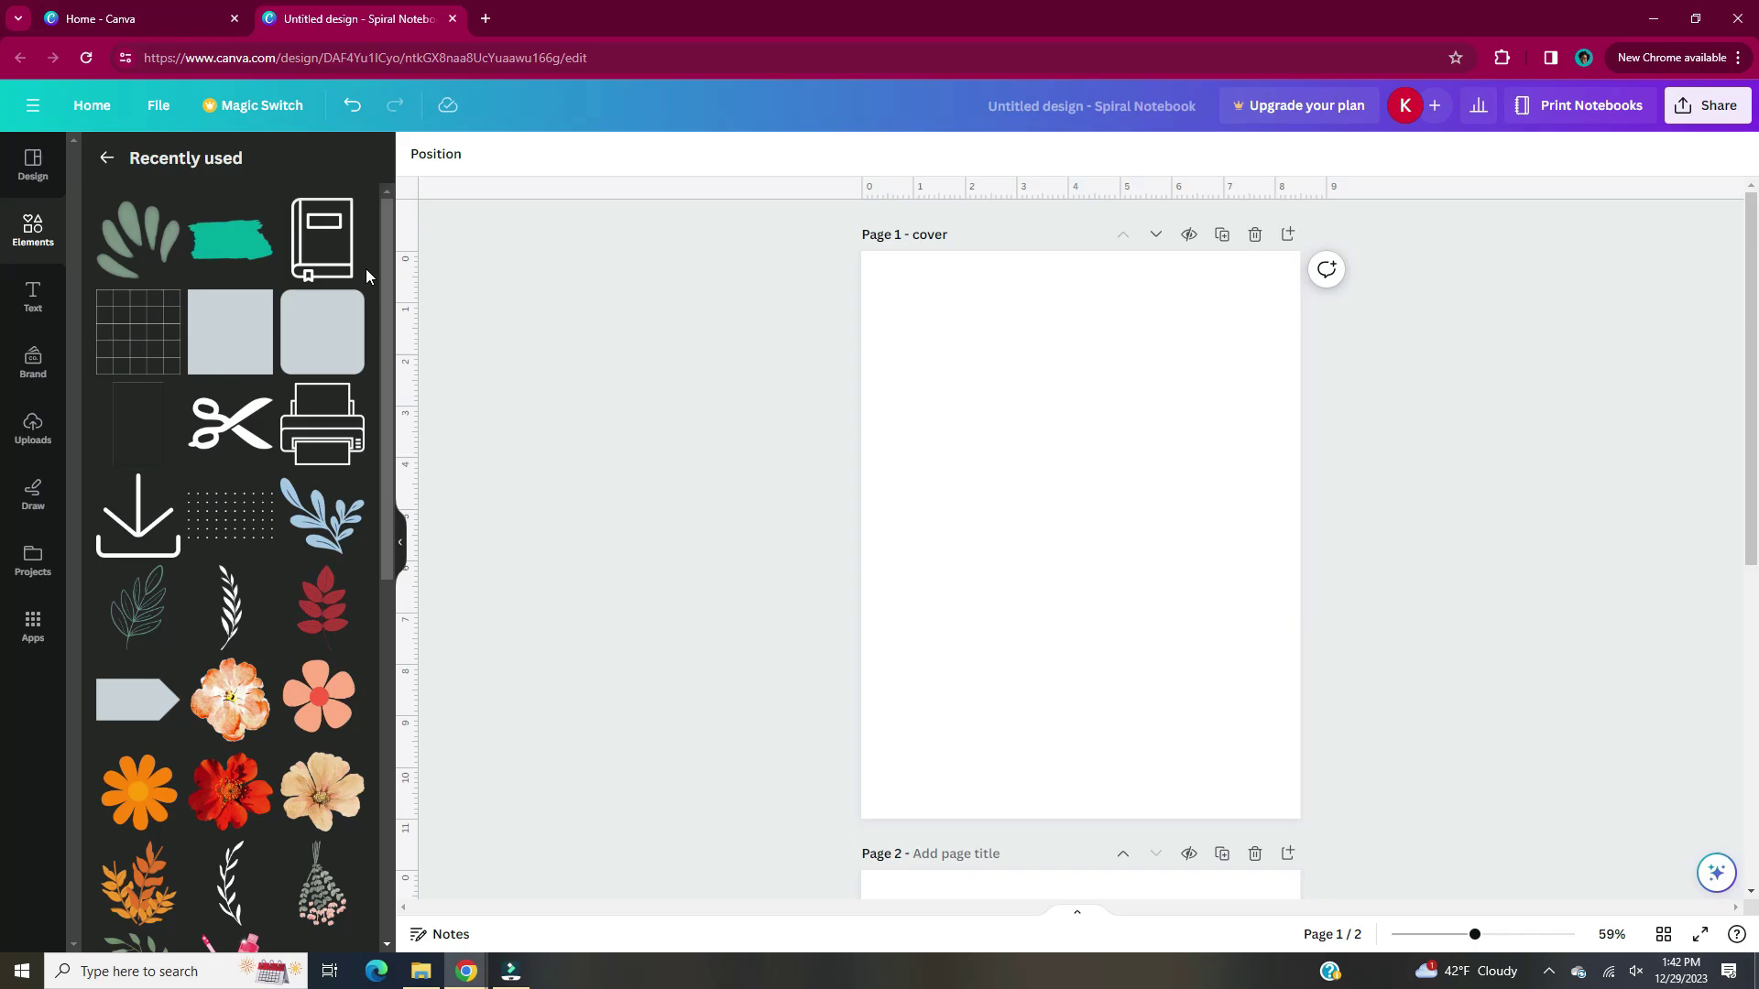
scroll(365, 267, "down", 1)
left_click(230, 699)
left_click(230, 608)
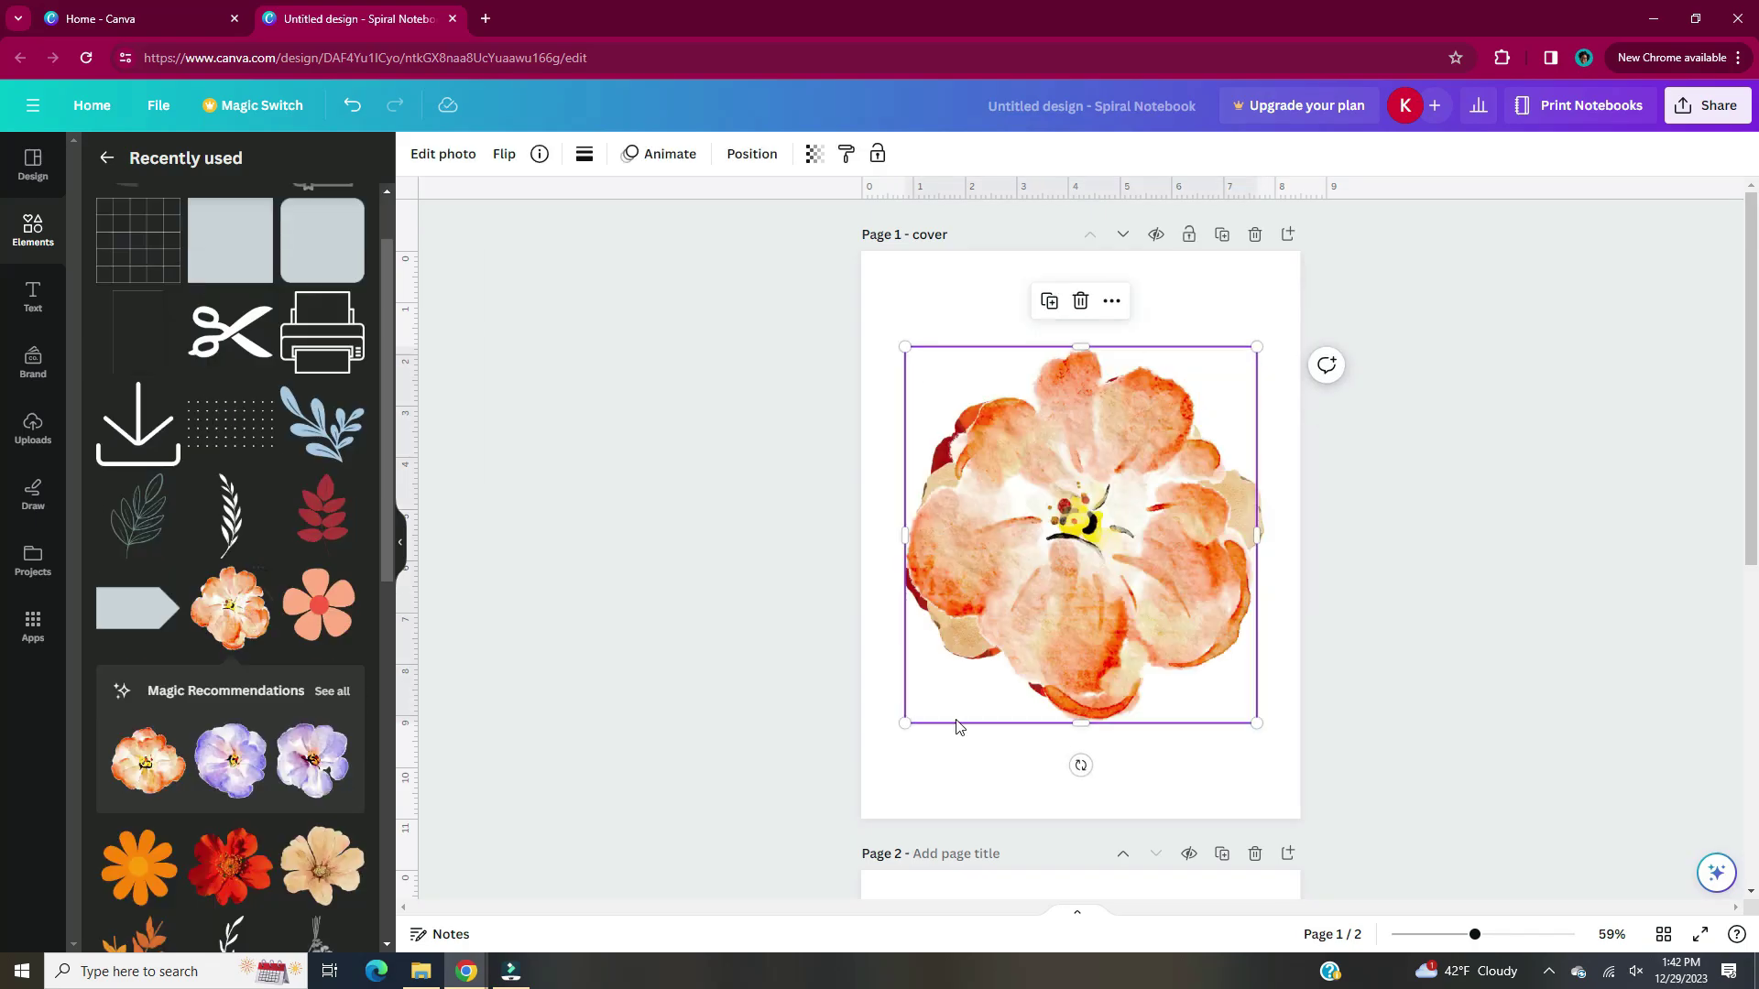
left_click_drag(1262, 723, 1180, 630)
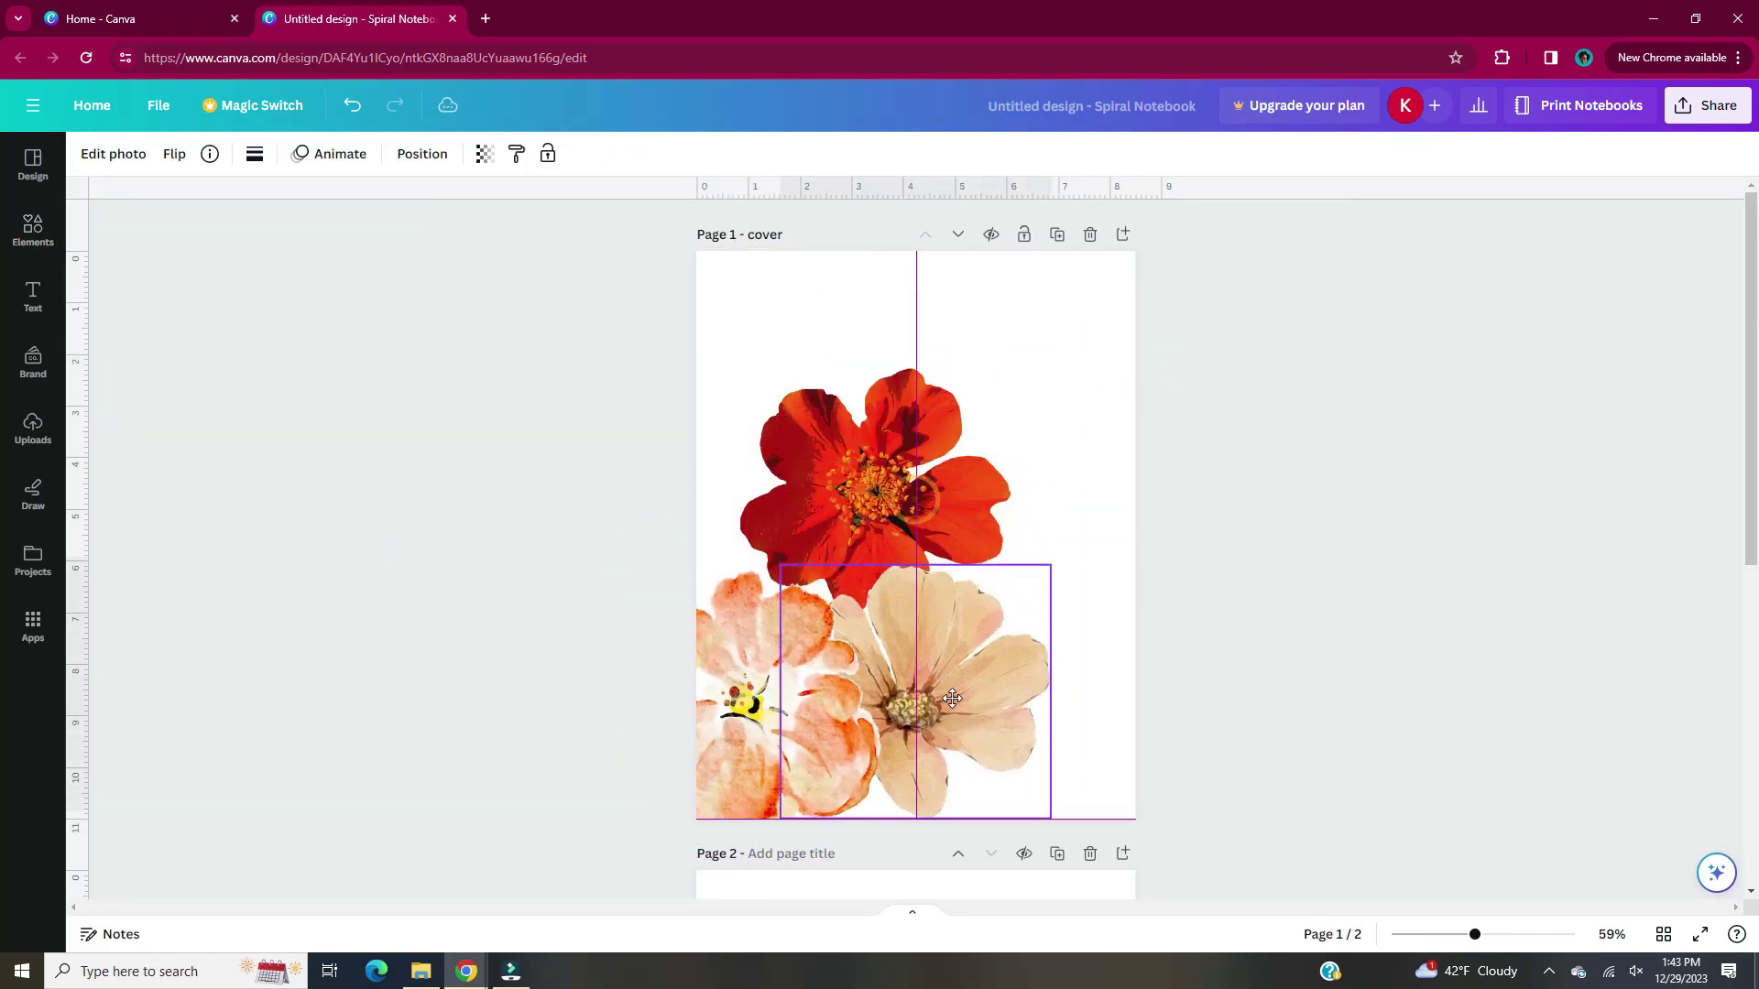
left_click_drag(936, 847, 1081, 824)
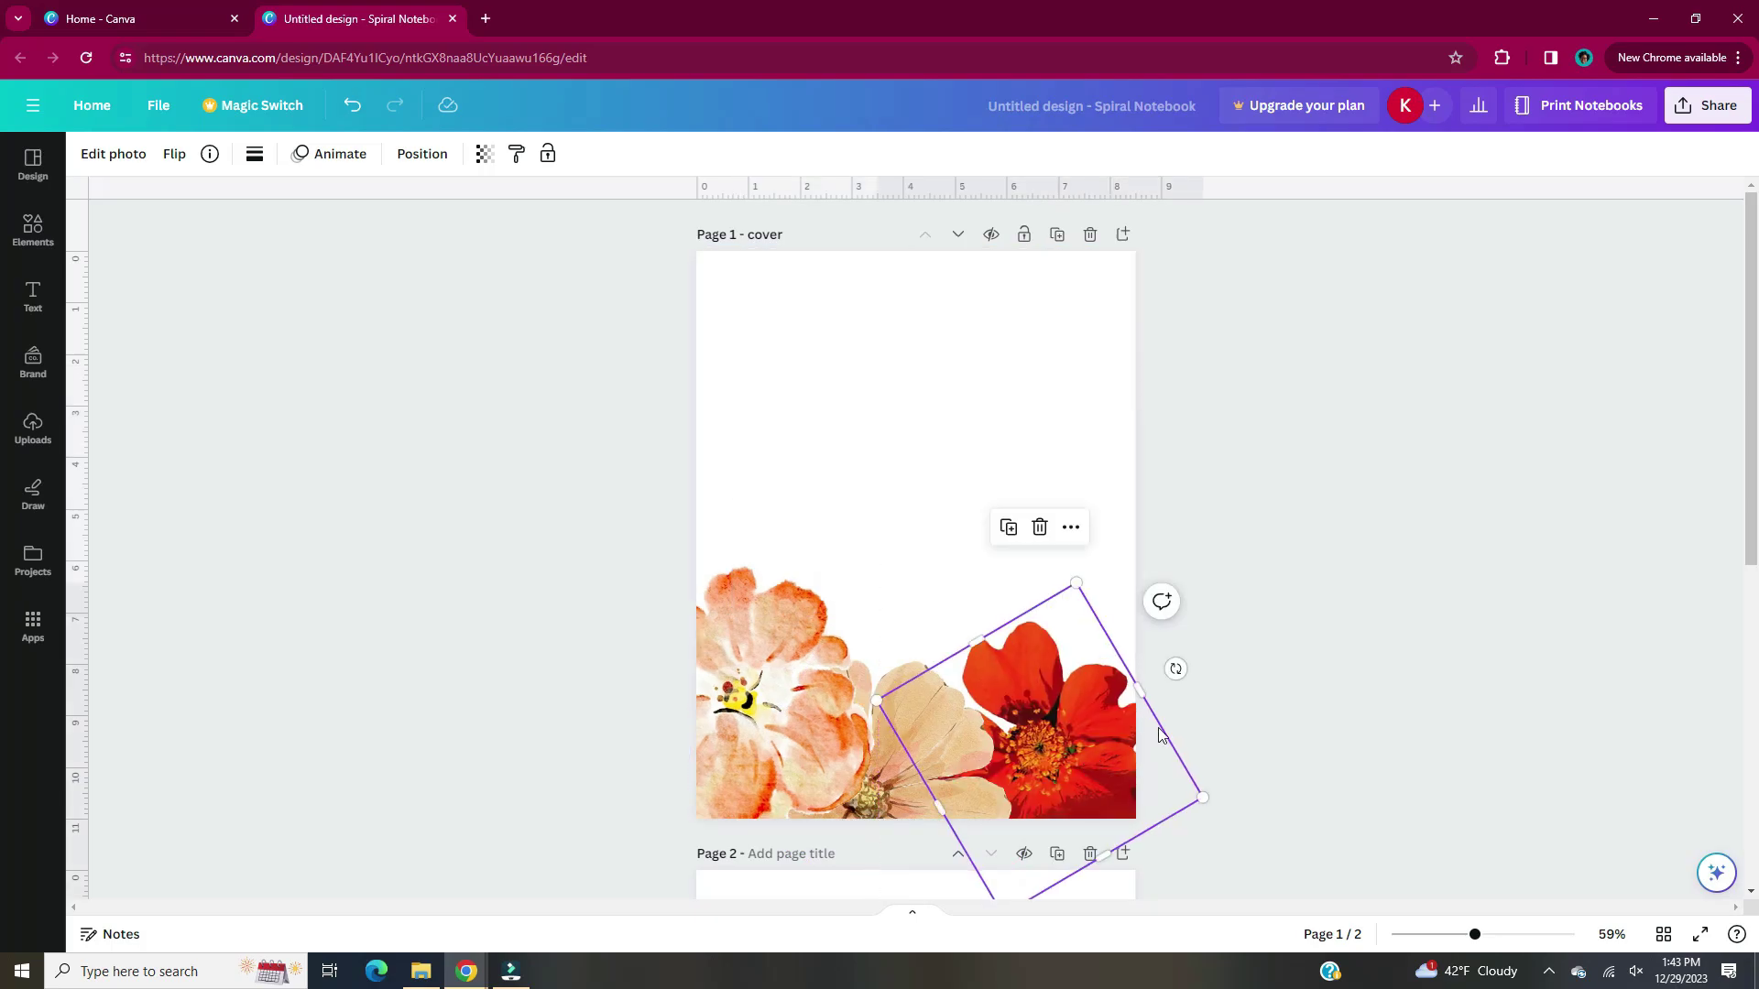
left_click(986, 766, "shift")
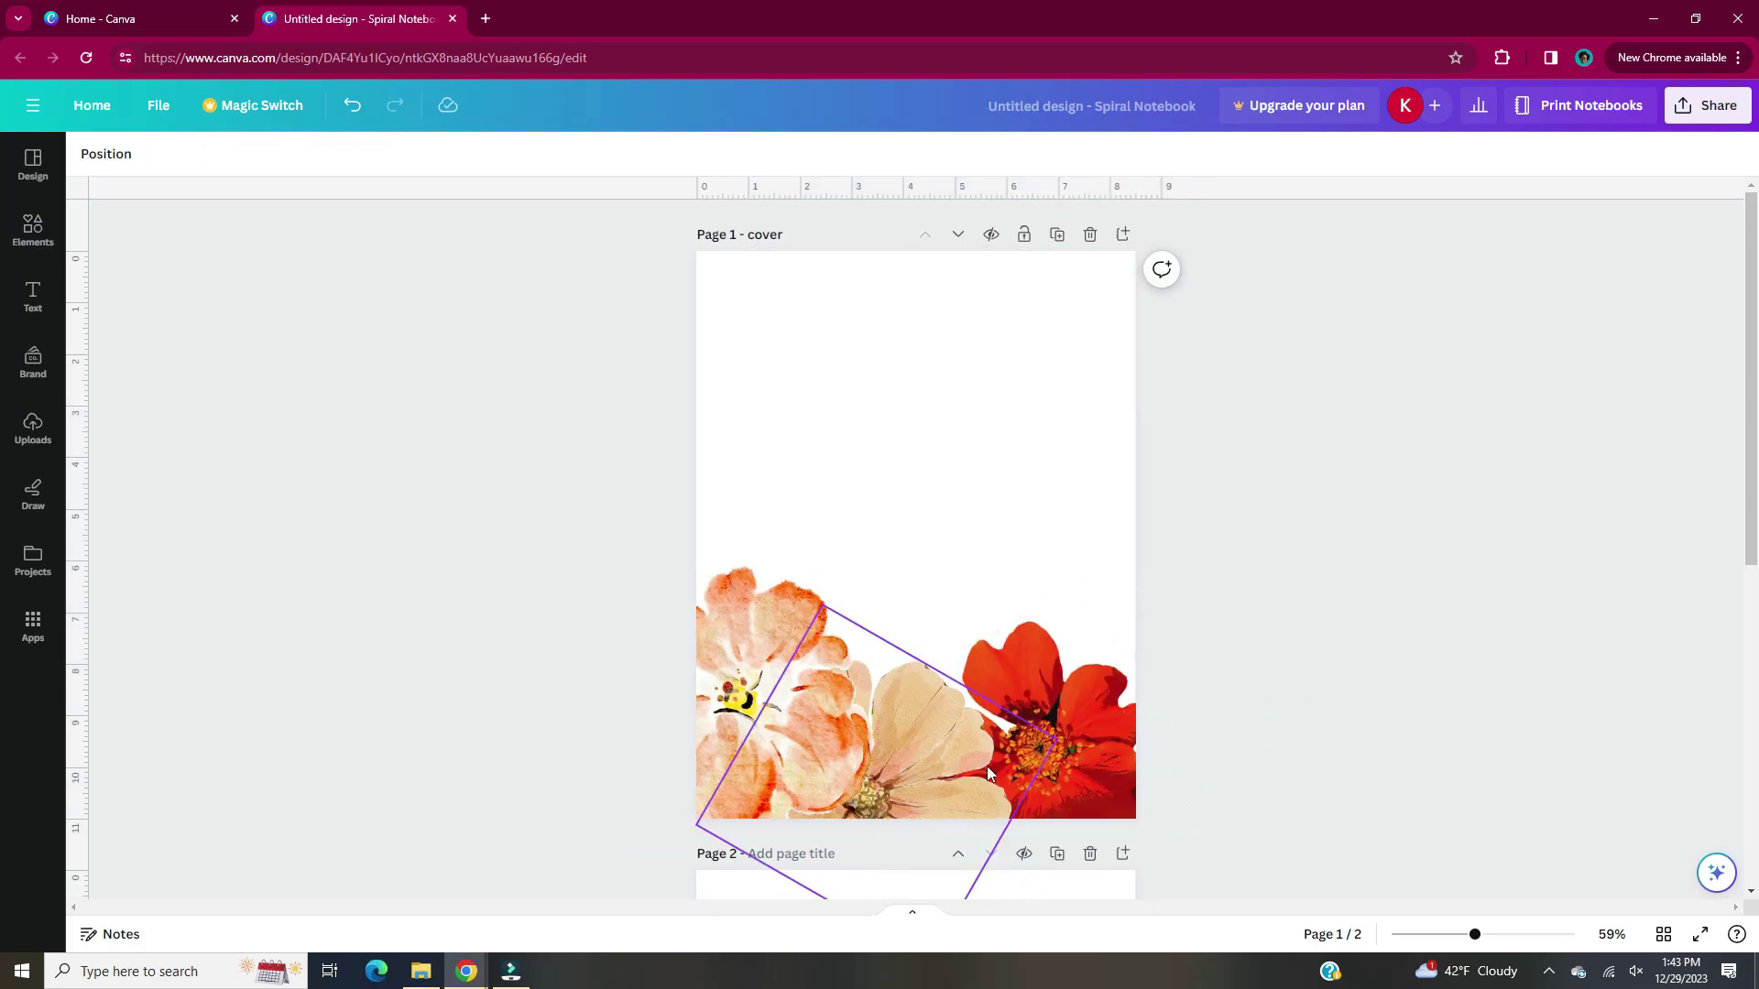
Duplicate the flowers, shrink the copies, and place a cream one at the left edge, a red one mid-page and a peach one at right.
key("ctrl+d")
left_click_drag(1153, 760, 1143, 632)
left_click_drag(1194, 828, 1036, 730)
left_click_drag(819, 540, 1129, 668)
left_click(870, 430)
left_click_drag(1024, 563, 733, 547)
left_click_drag(903, 612, 749, 682)
left_click_drag(802, 555, 972, 643)
left_click_drag(760, 696, 749, 574)
left_click_drag(902, 659, 875, 661)
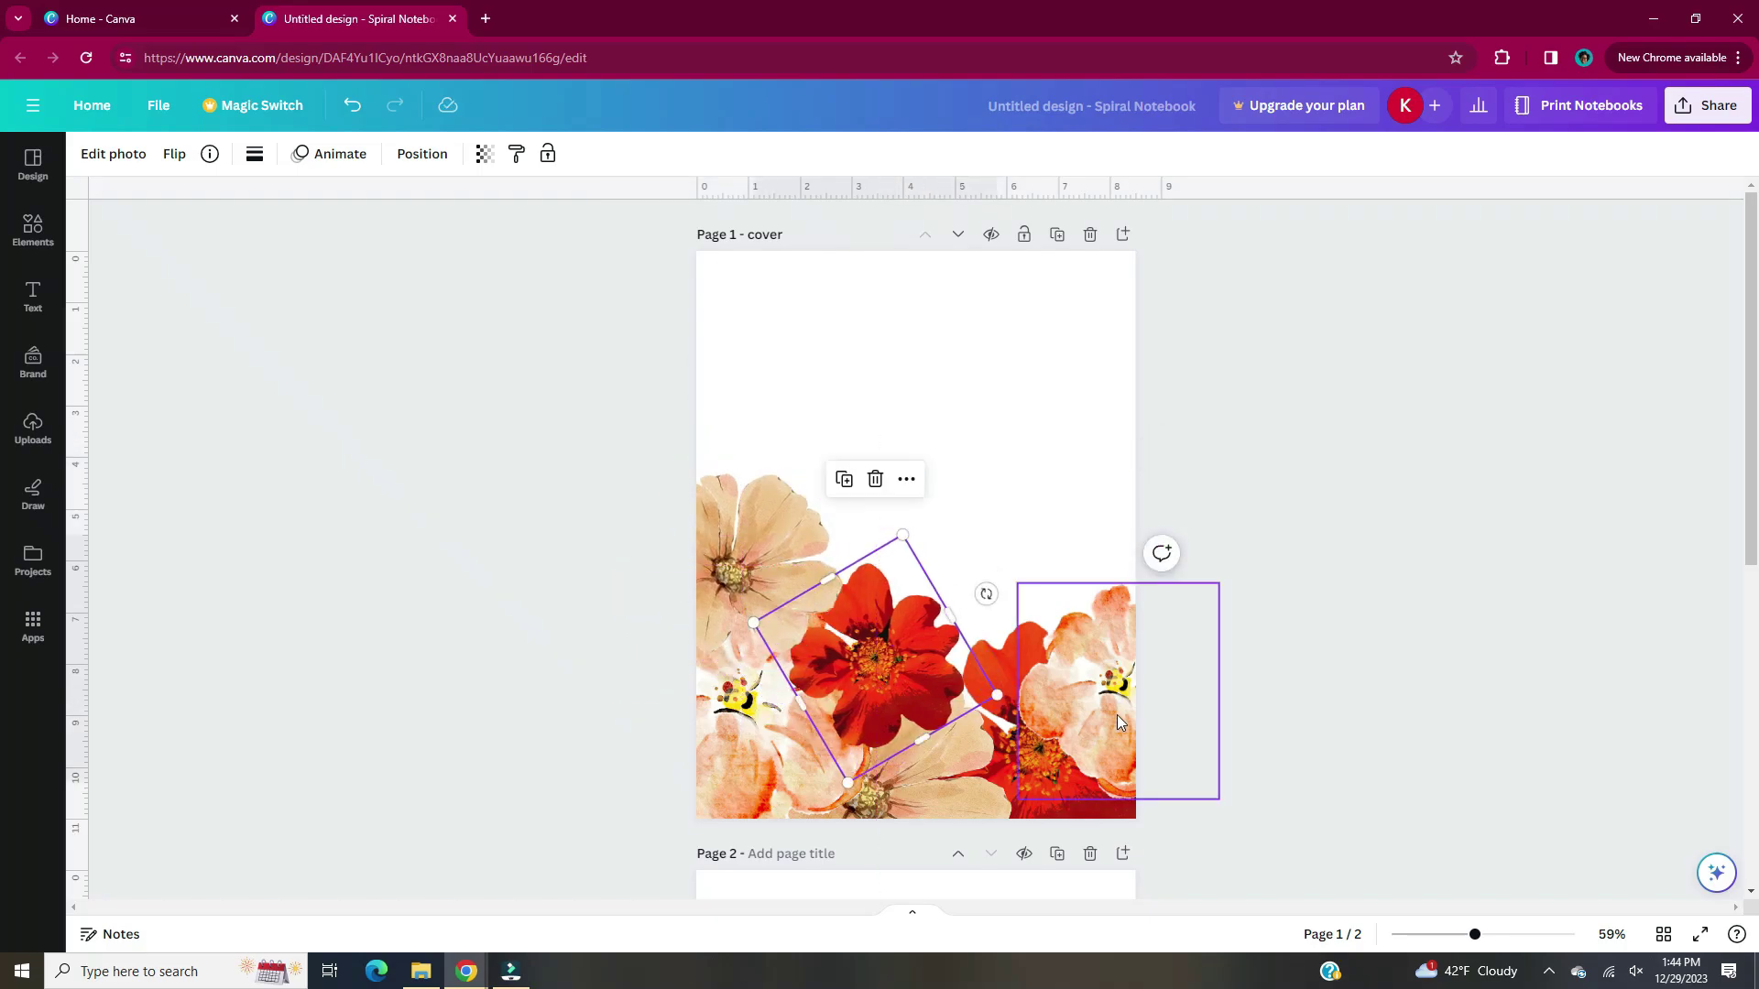
Enlarge the red flower in the cover's lower-right corner and place the small peach flower at the bottom edge beside it.
left_click_drag(1112, 716, 1009, 721)
left_click(1110, 786)
left_click_drag(1219, 797, 1233, 809)
left_click_drag(1122, 806, 1132, 791)
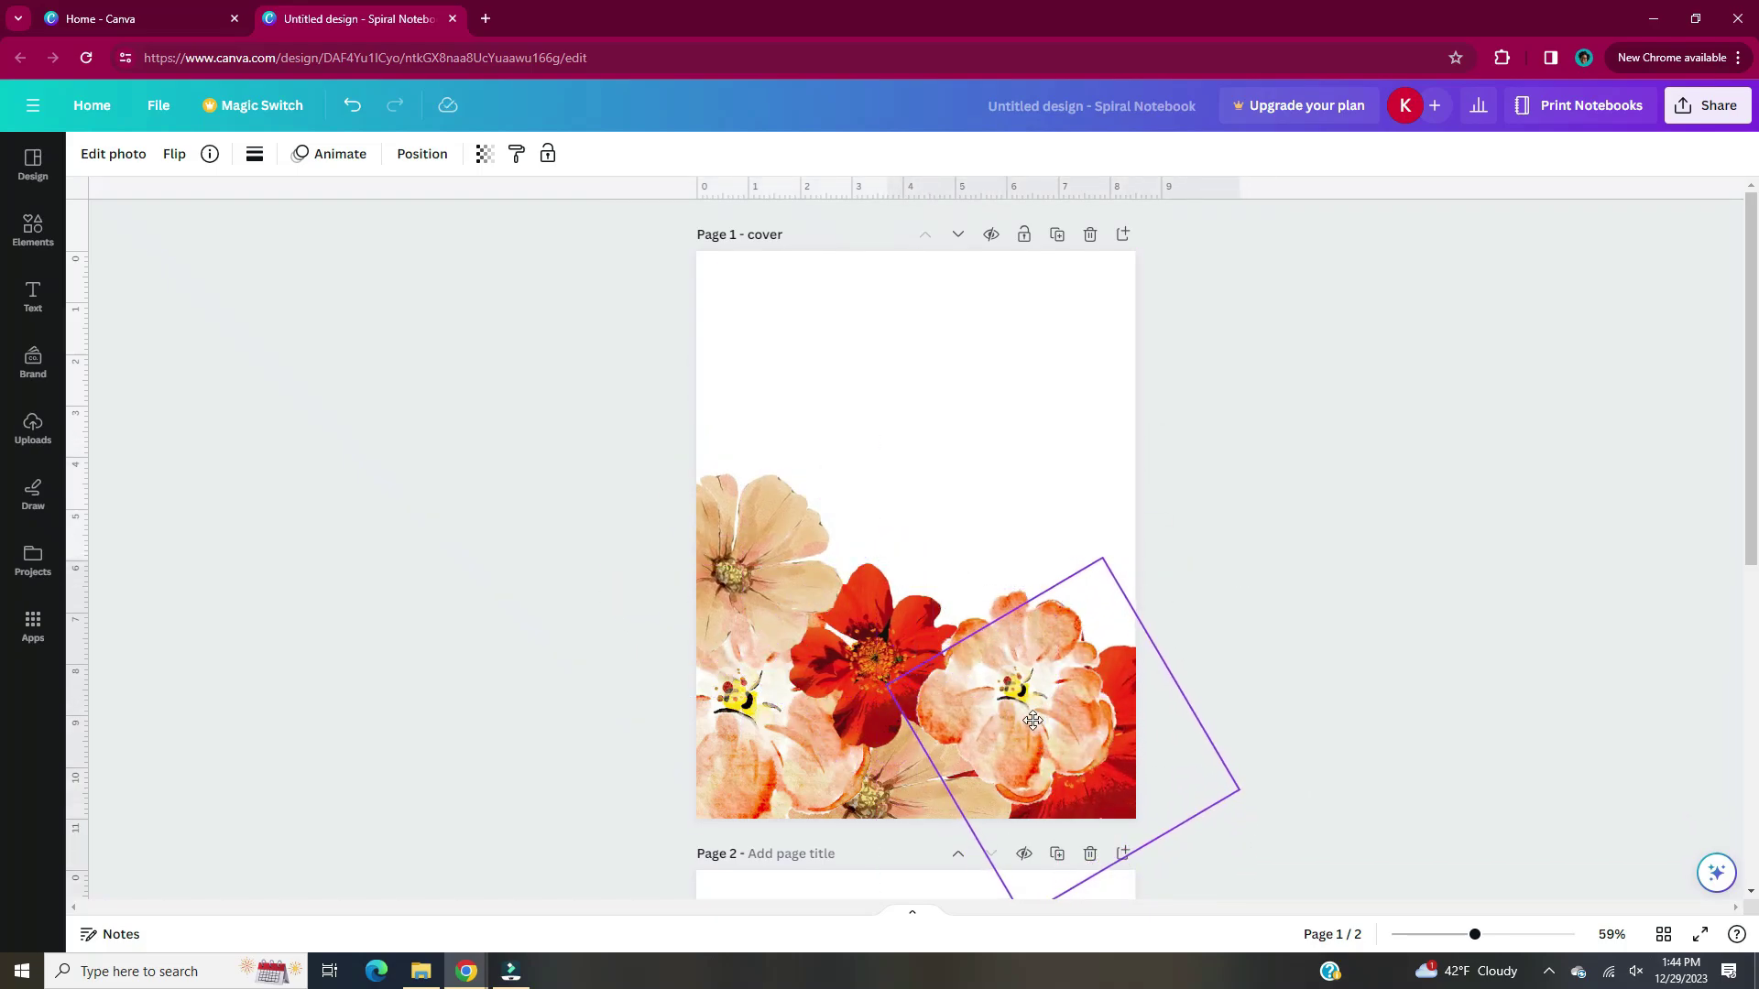
left_click_drag(893, 656, 883, 648)
left_click(1002, 677)
left_click_drag(1002, 677, 981, 825)
left_click(729, 599)
left_click(600, 525)
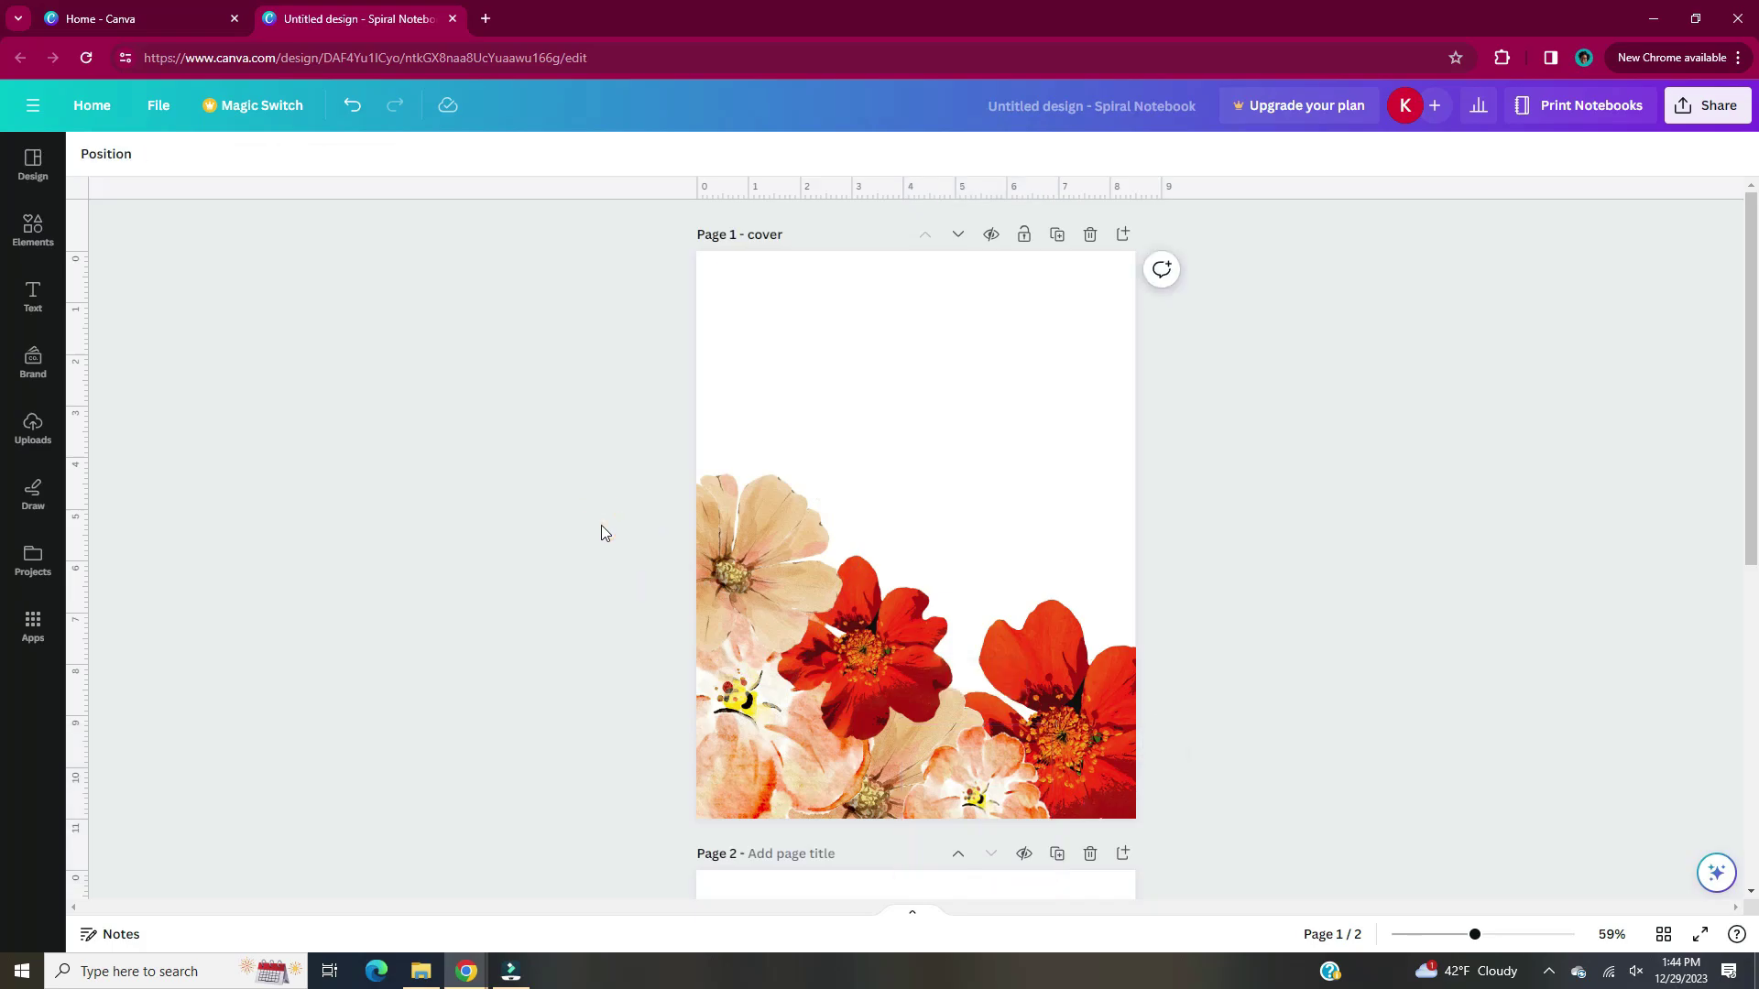
Send the upper cream flower behind the large peach flower and shift the peach flower slightly down at the left edge.
right_click(746, 606)
left_click(753, 612)
left_click_drag(274, 330, 283, 483)
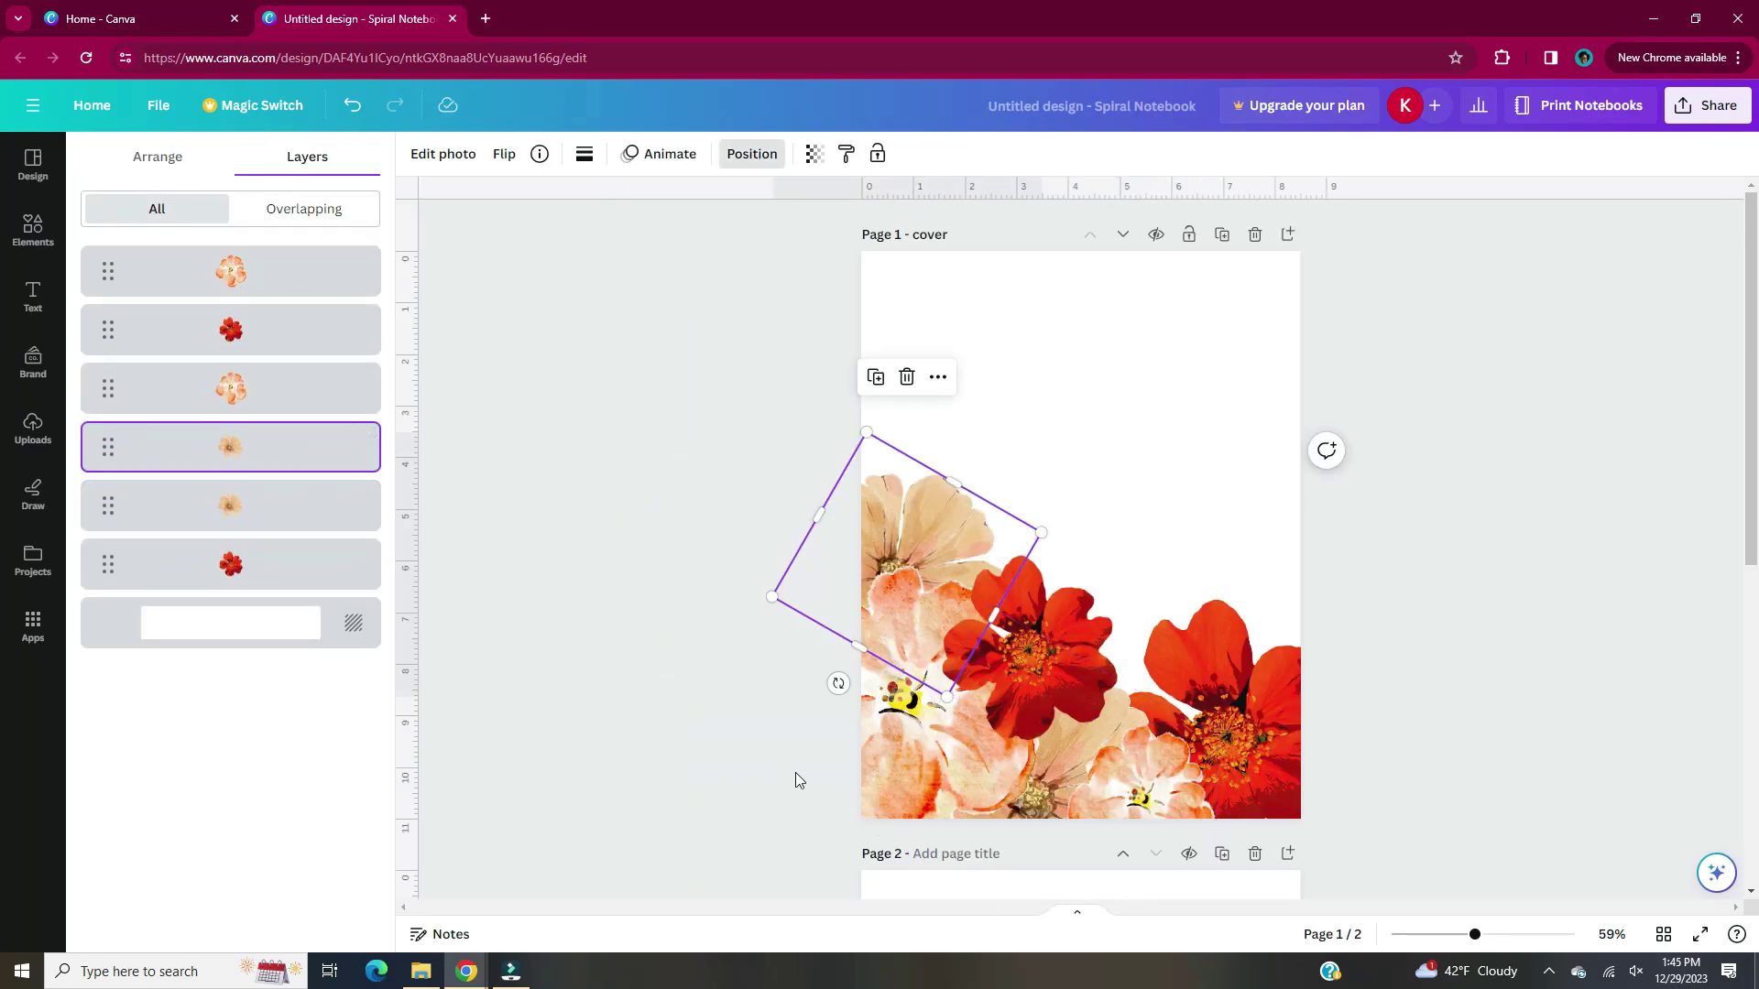
left_click_drag(885, 751, 881, 778)
left_click(1536, 575)
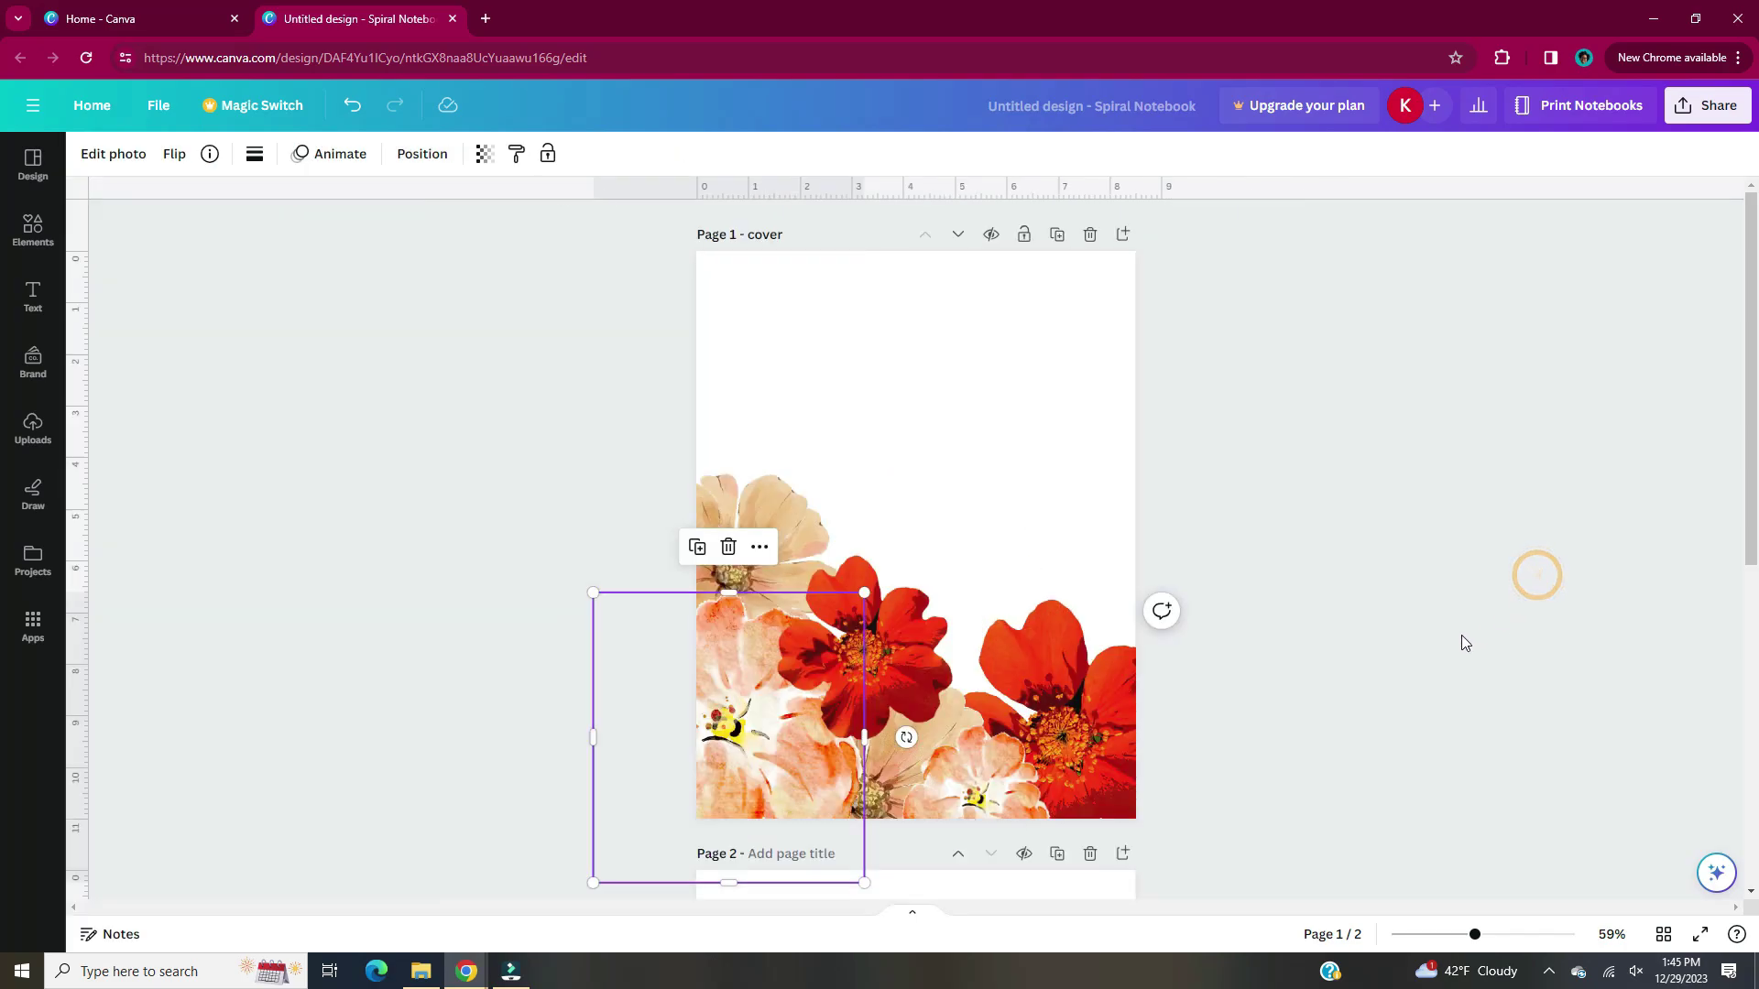
Rotate and reposition the corner red flower, and move the small peach flower into the cover's lower-right corner.
left_click(1097, 734)
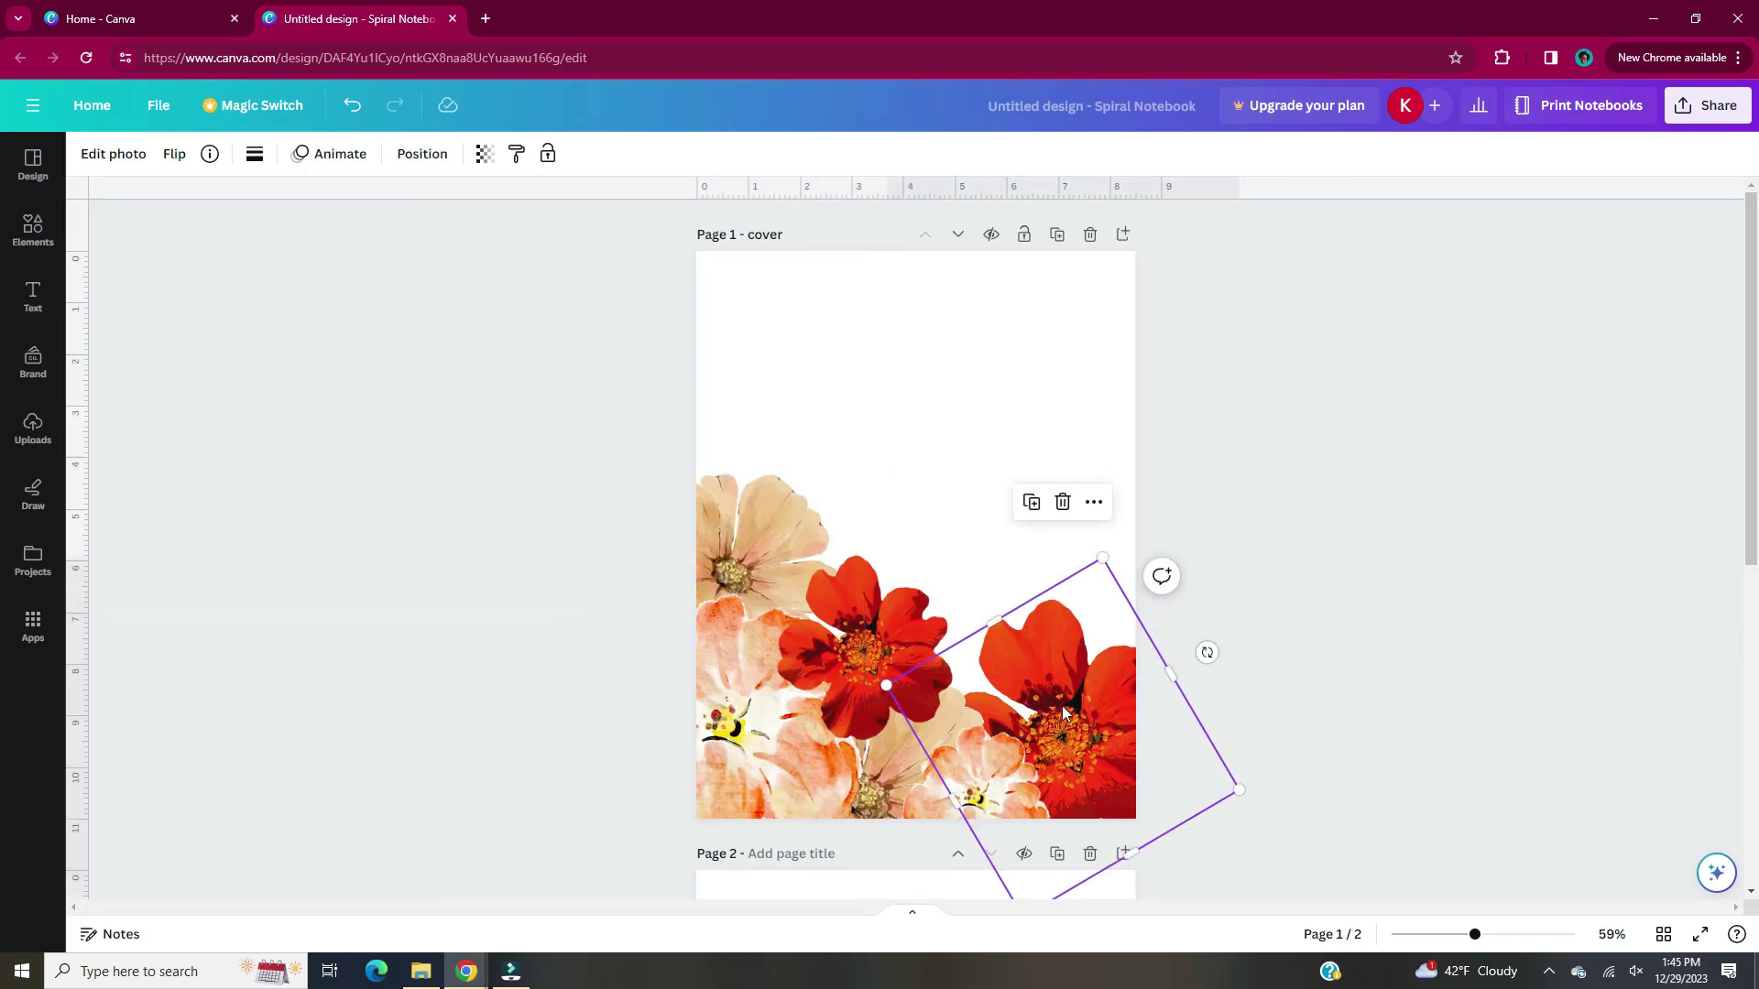
left_click_drag(1209, 650, 916, 739)
left_click_drag(1082, 713, 1088, 749)
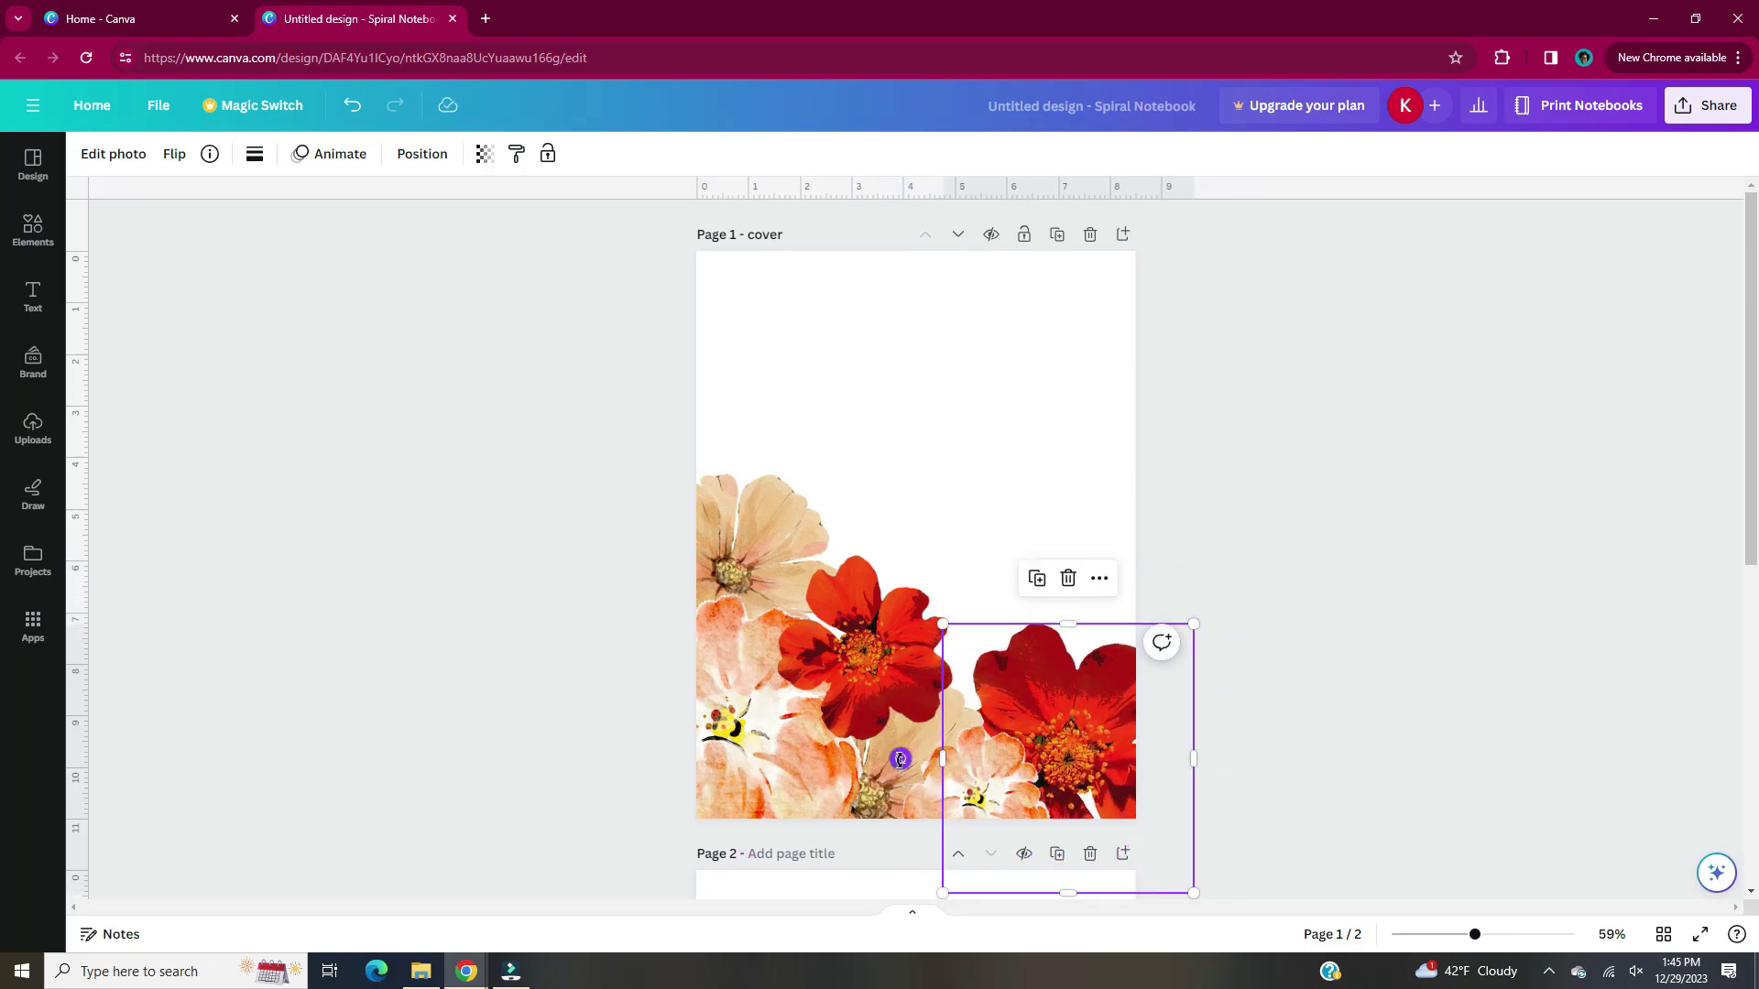
left_click_drag(901, 759, 1132, 796)
left_click(1348, 594)
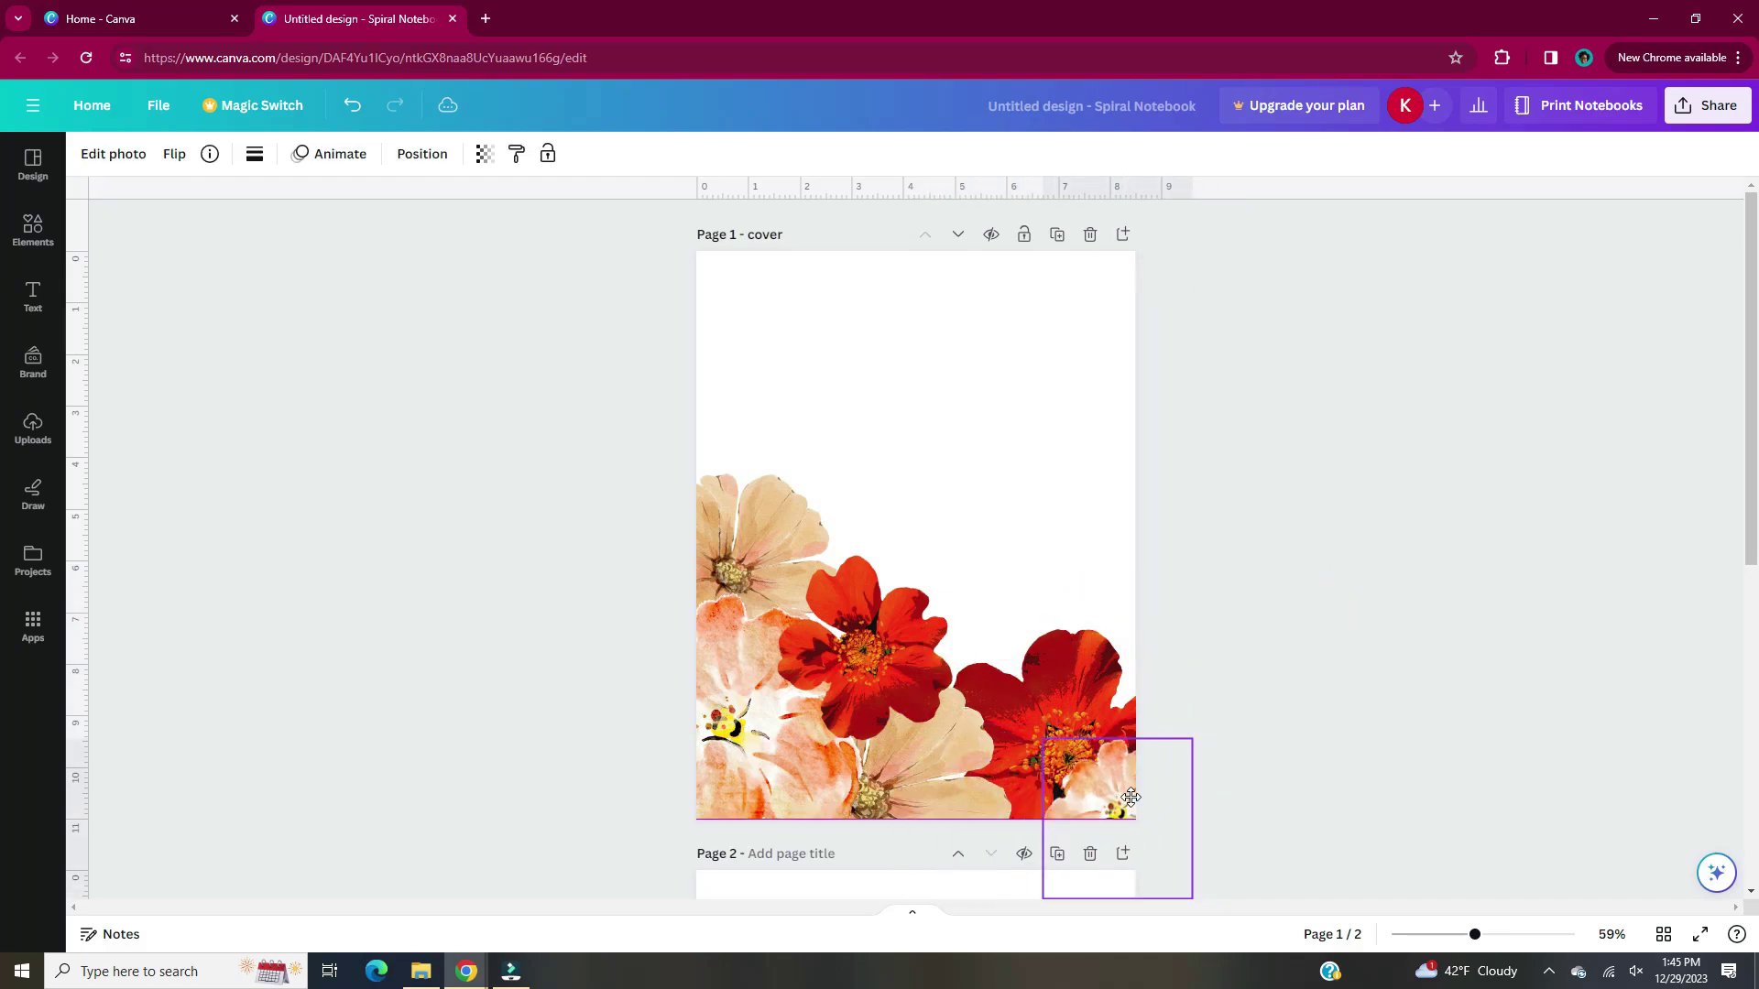
Nudge the corner red flower slightly left and the bottom cream flower slightly right to tighten the bouquet.
left_click_drag(1035, 685, 1025, 692)
left_click_drag(949, 756, 949, 752)
left_click_drag(893, 780, 915, 778)
left_click(1400, 615)
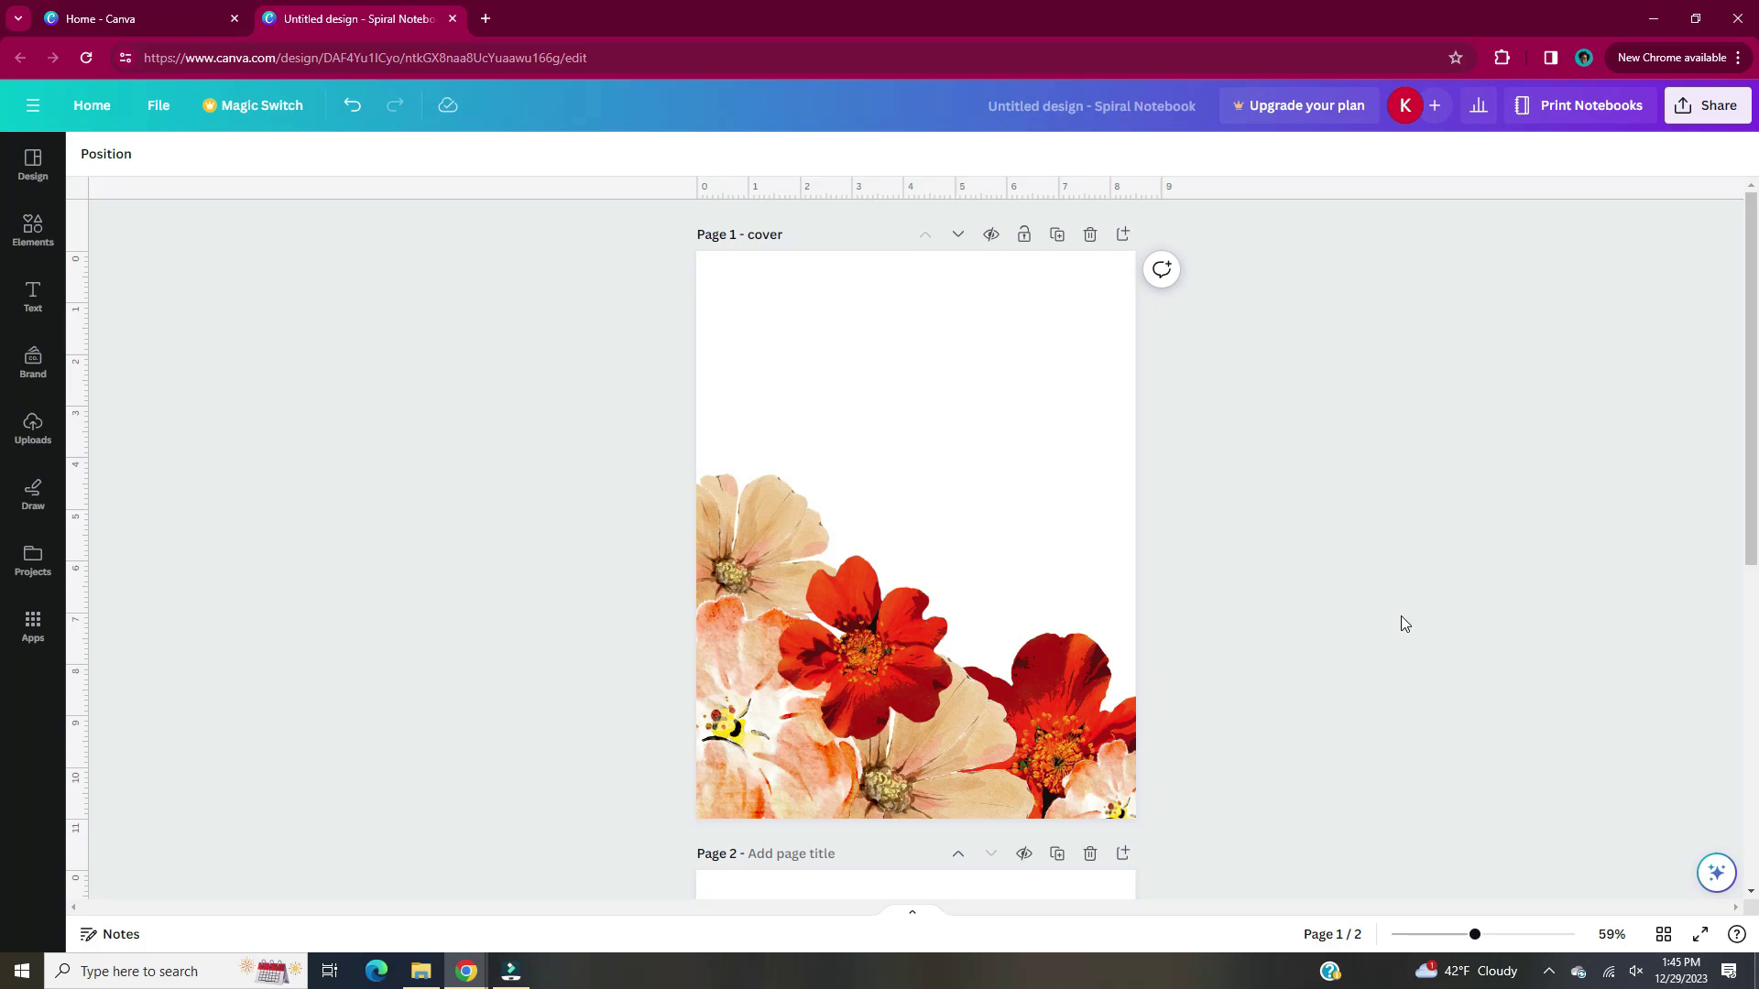
Add the text "2024" in the Maharlika font at size 116 on the right side of the cover, above the flowers.
key("t")
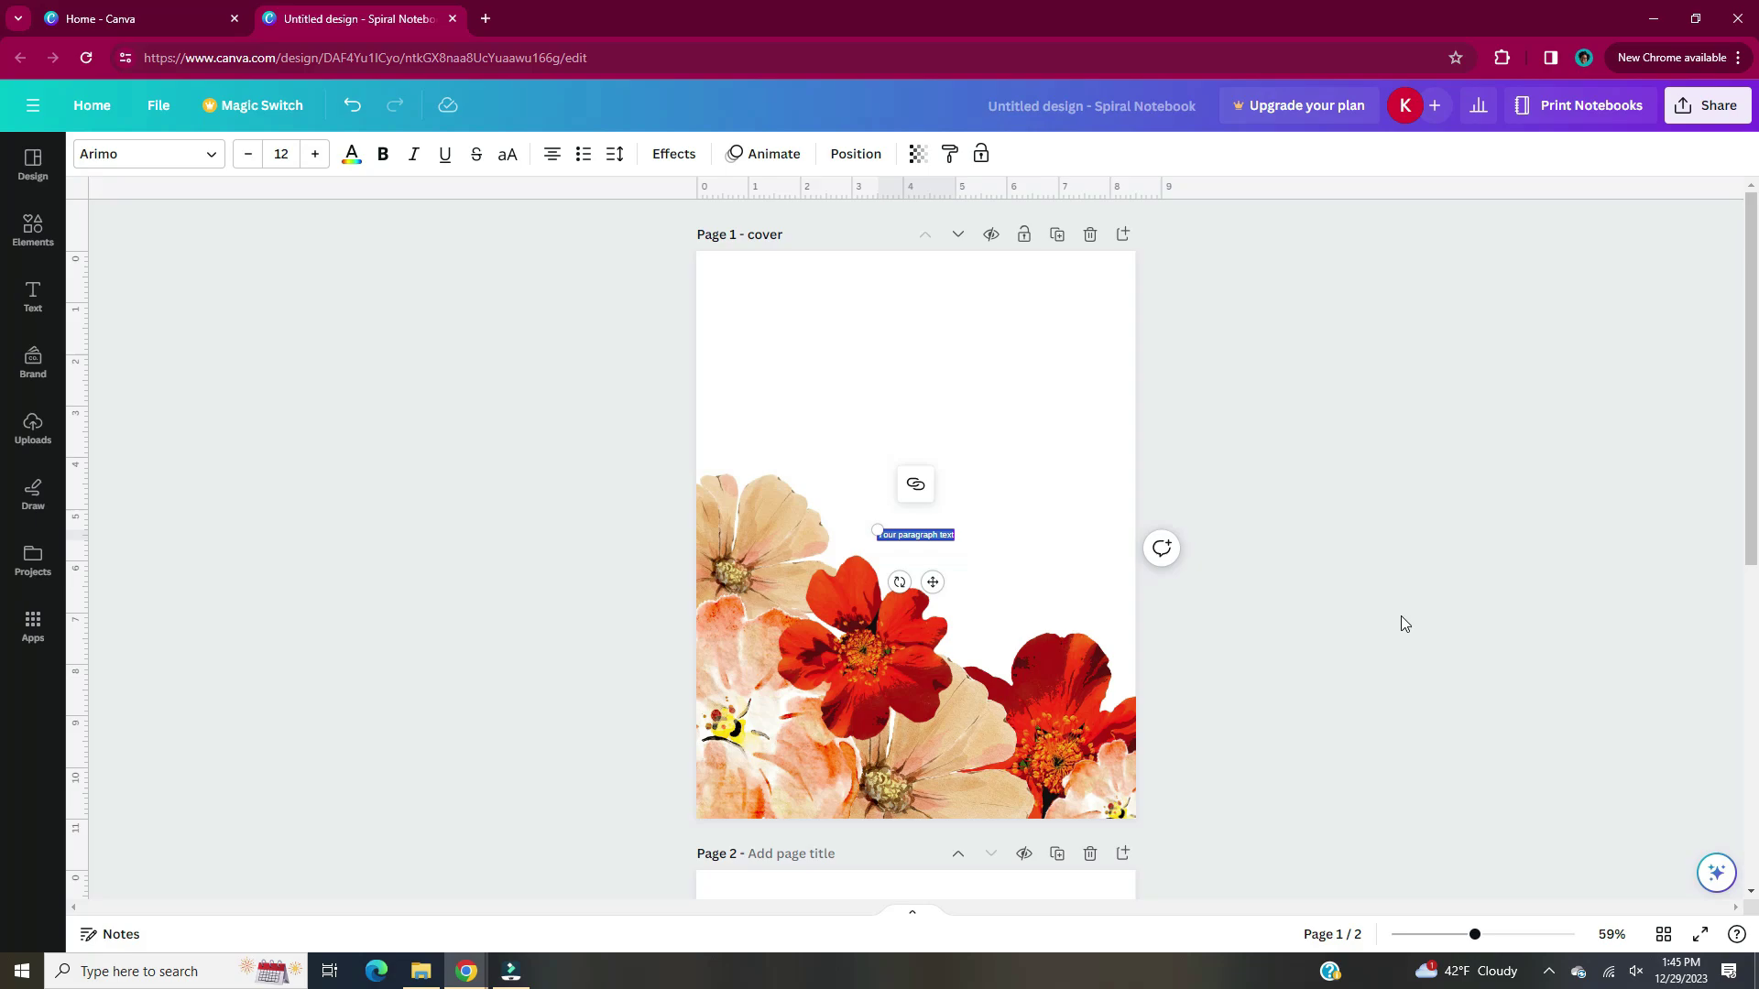
type("2024")
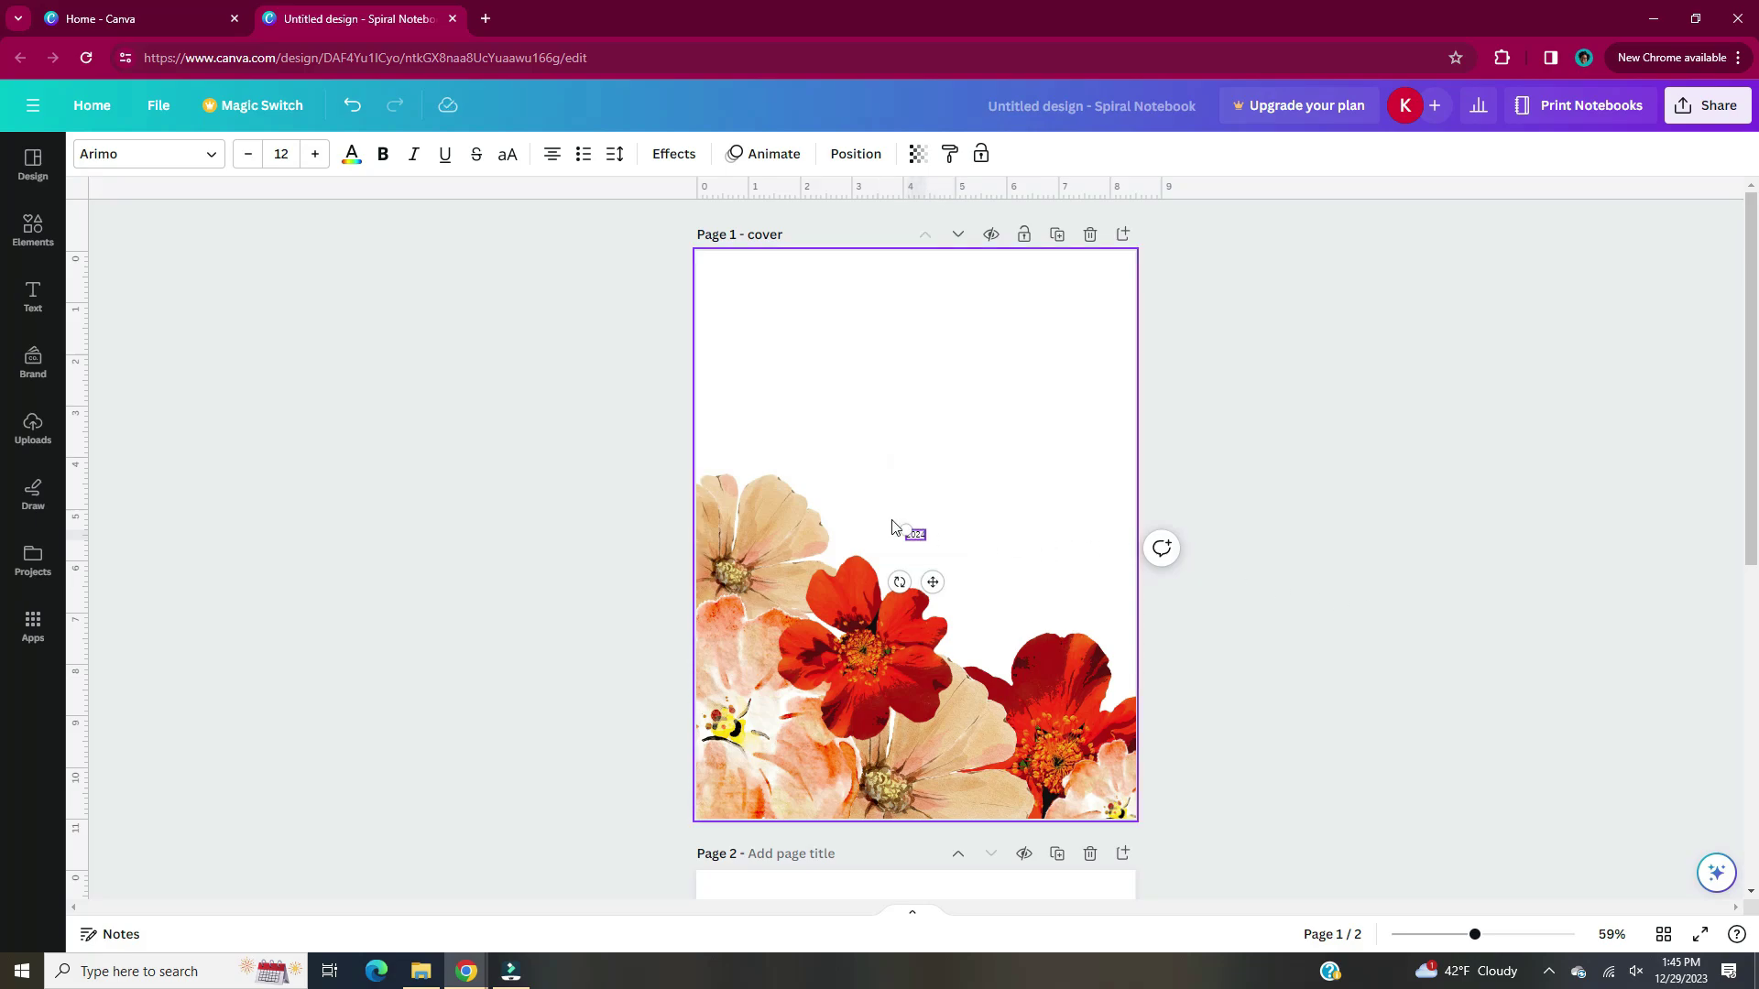
scroll(970, 531, "up", 4)
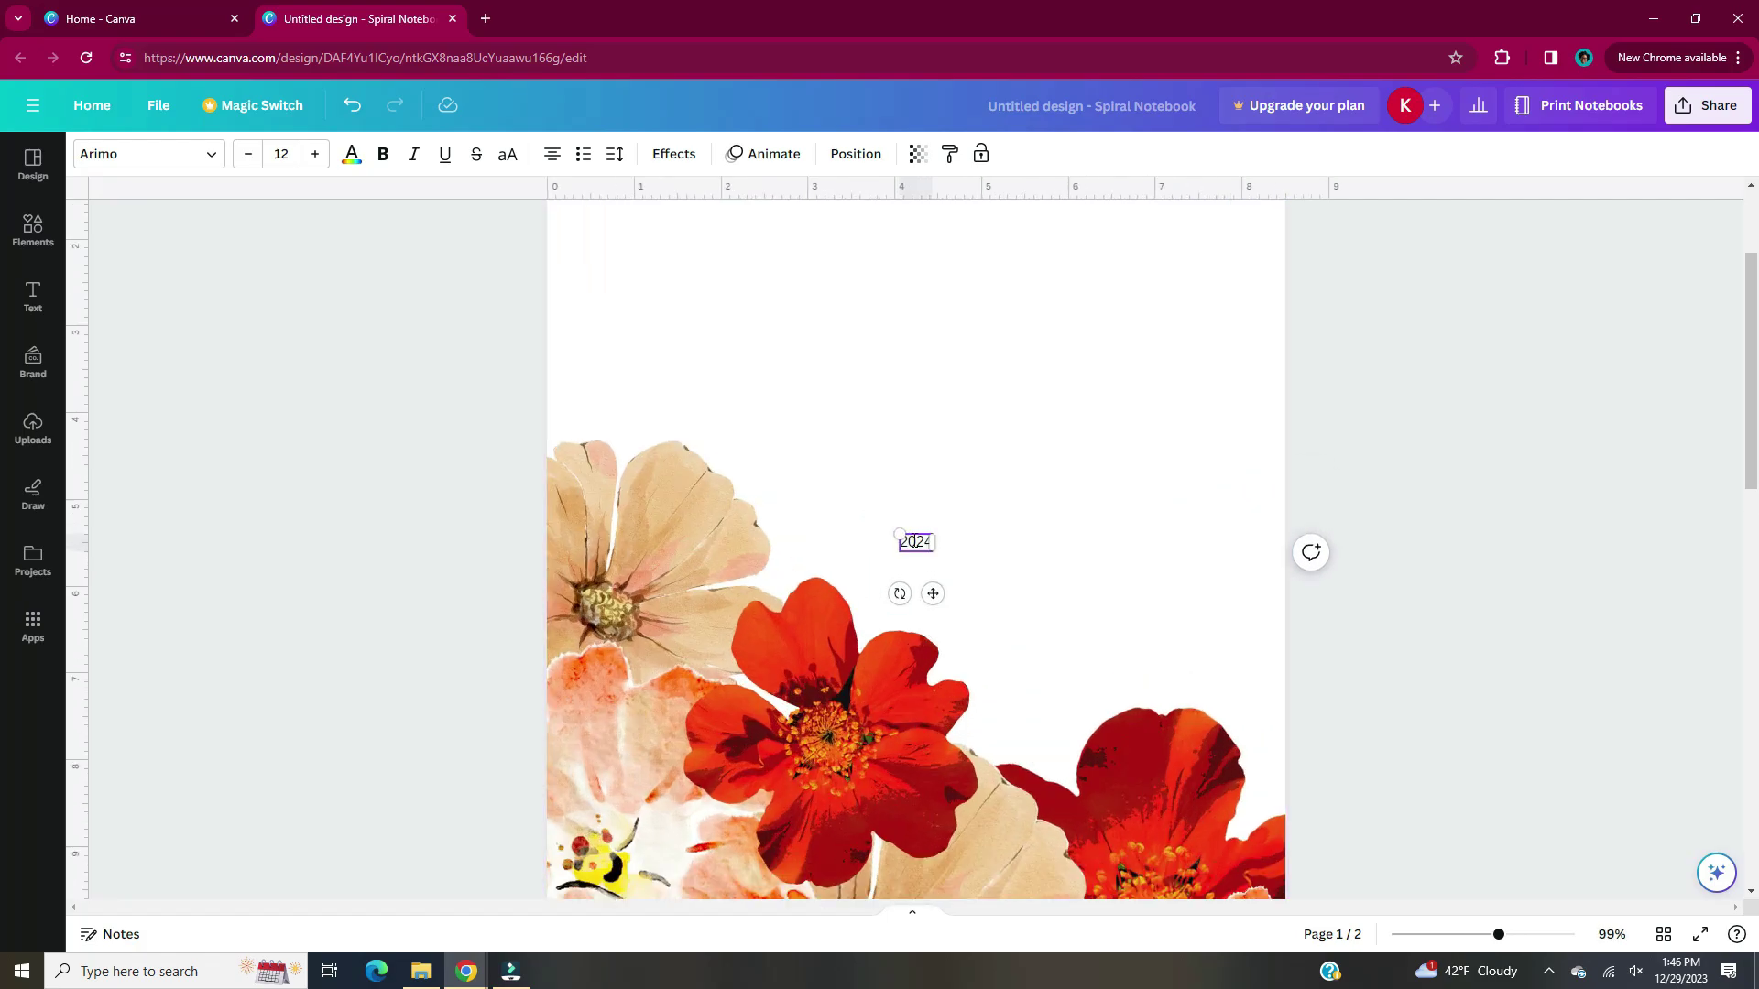
left_click_drag(900, 532, 659, 302)
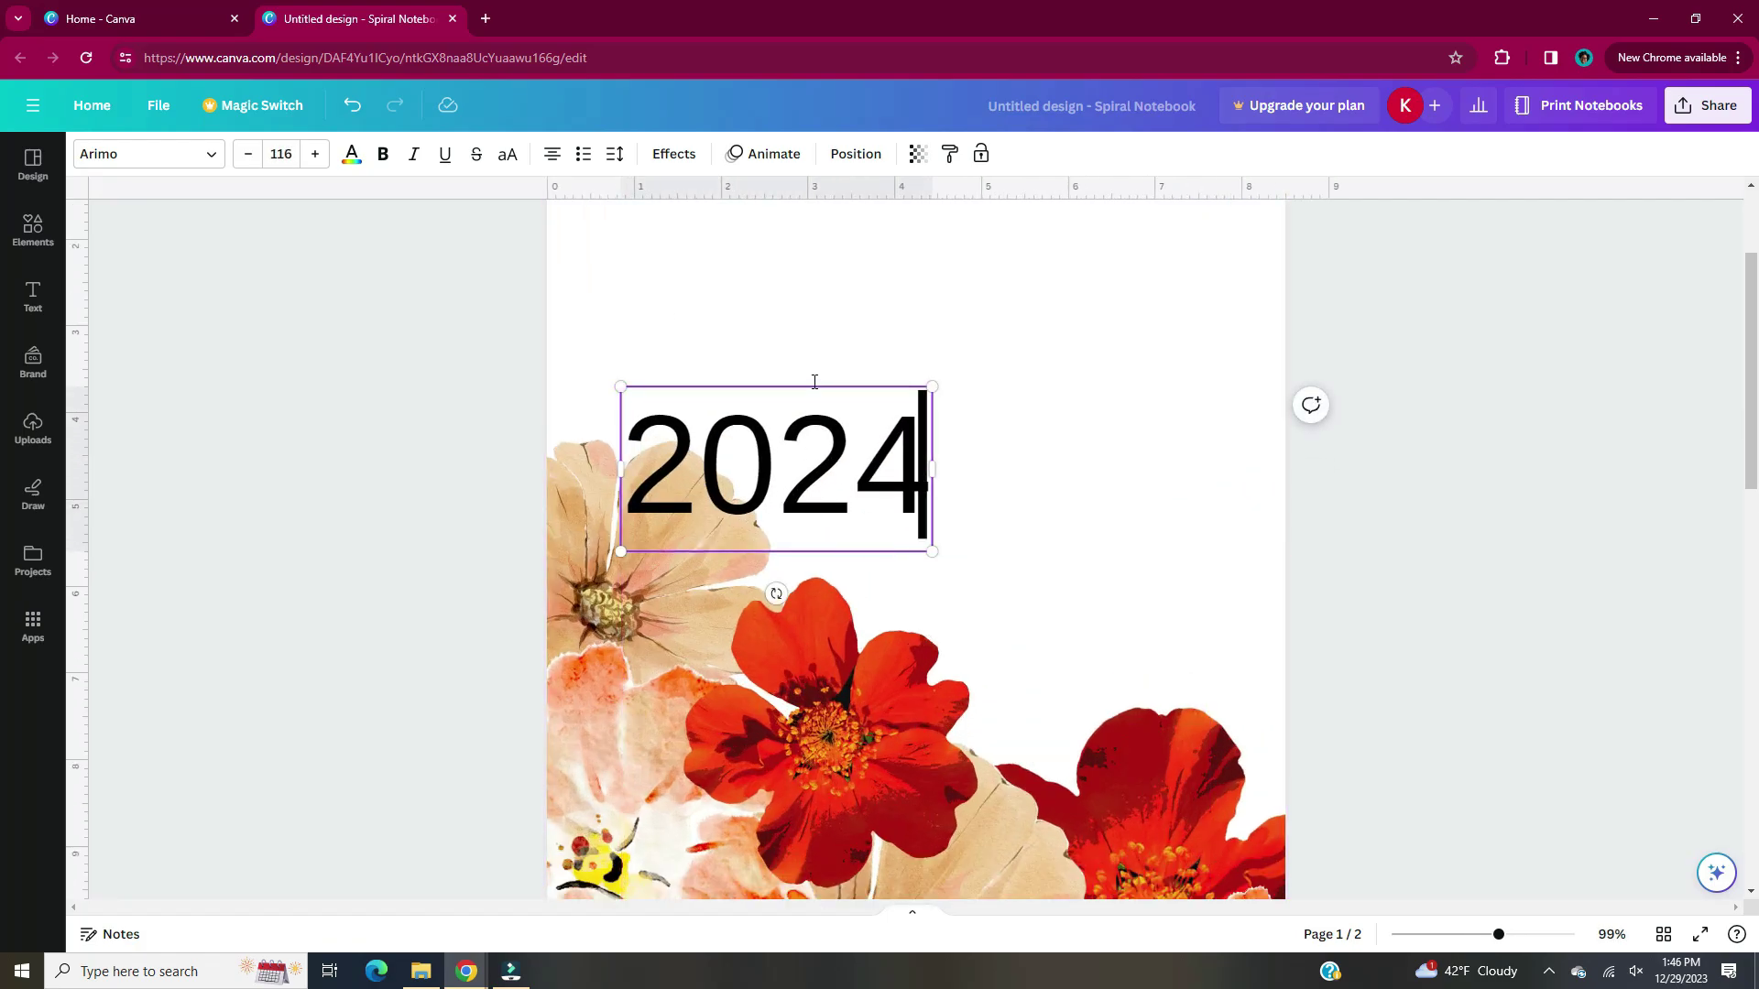
left_click(1613, 550)
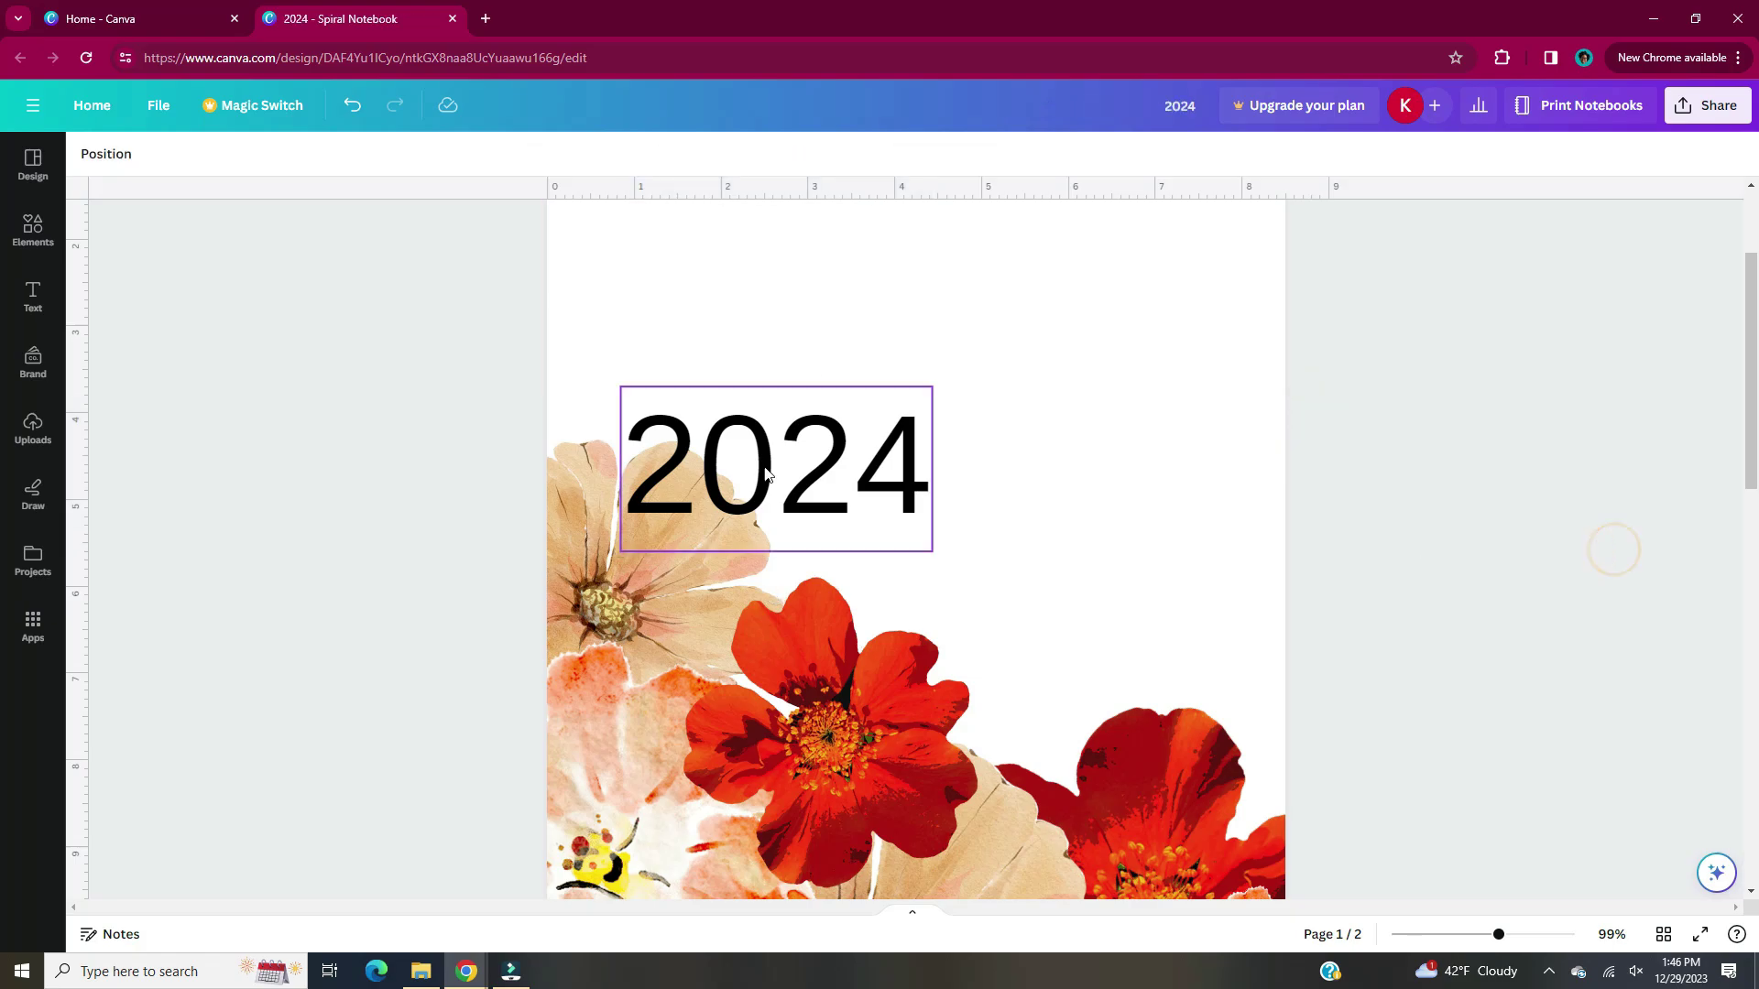
left_click_drag(768, 471, 978, 440)
scroll(1251, 473, "down", 3)
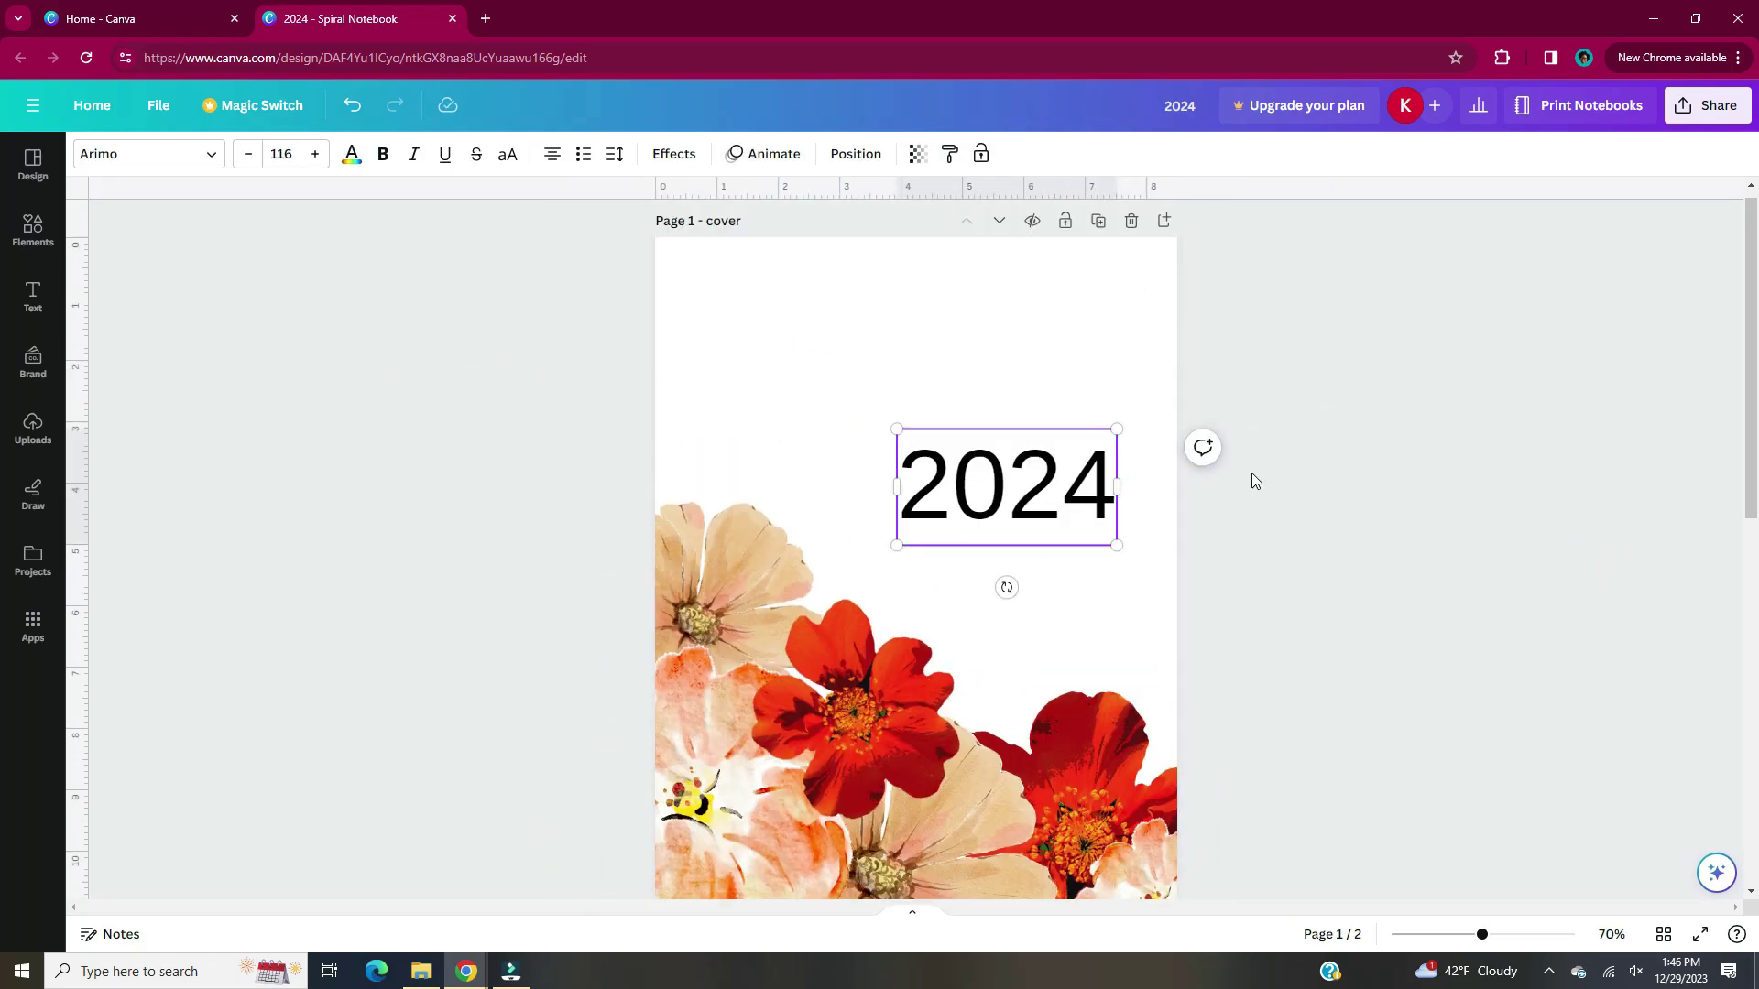
left_click(146, 154)
left_click(213, 457)
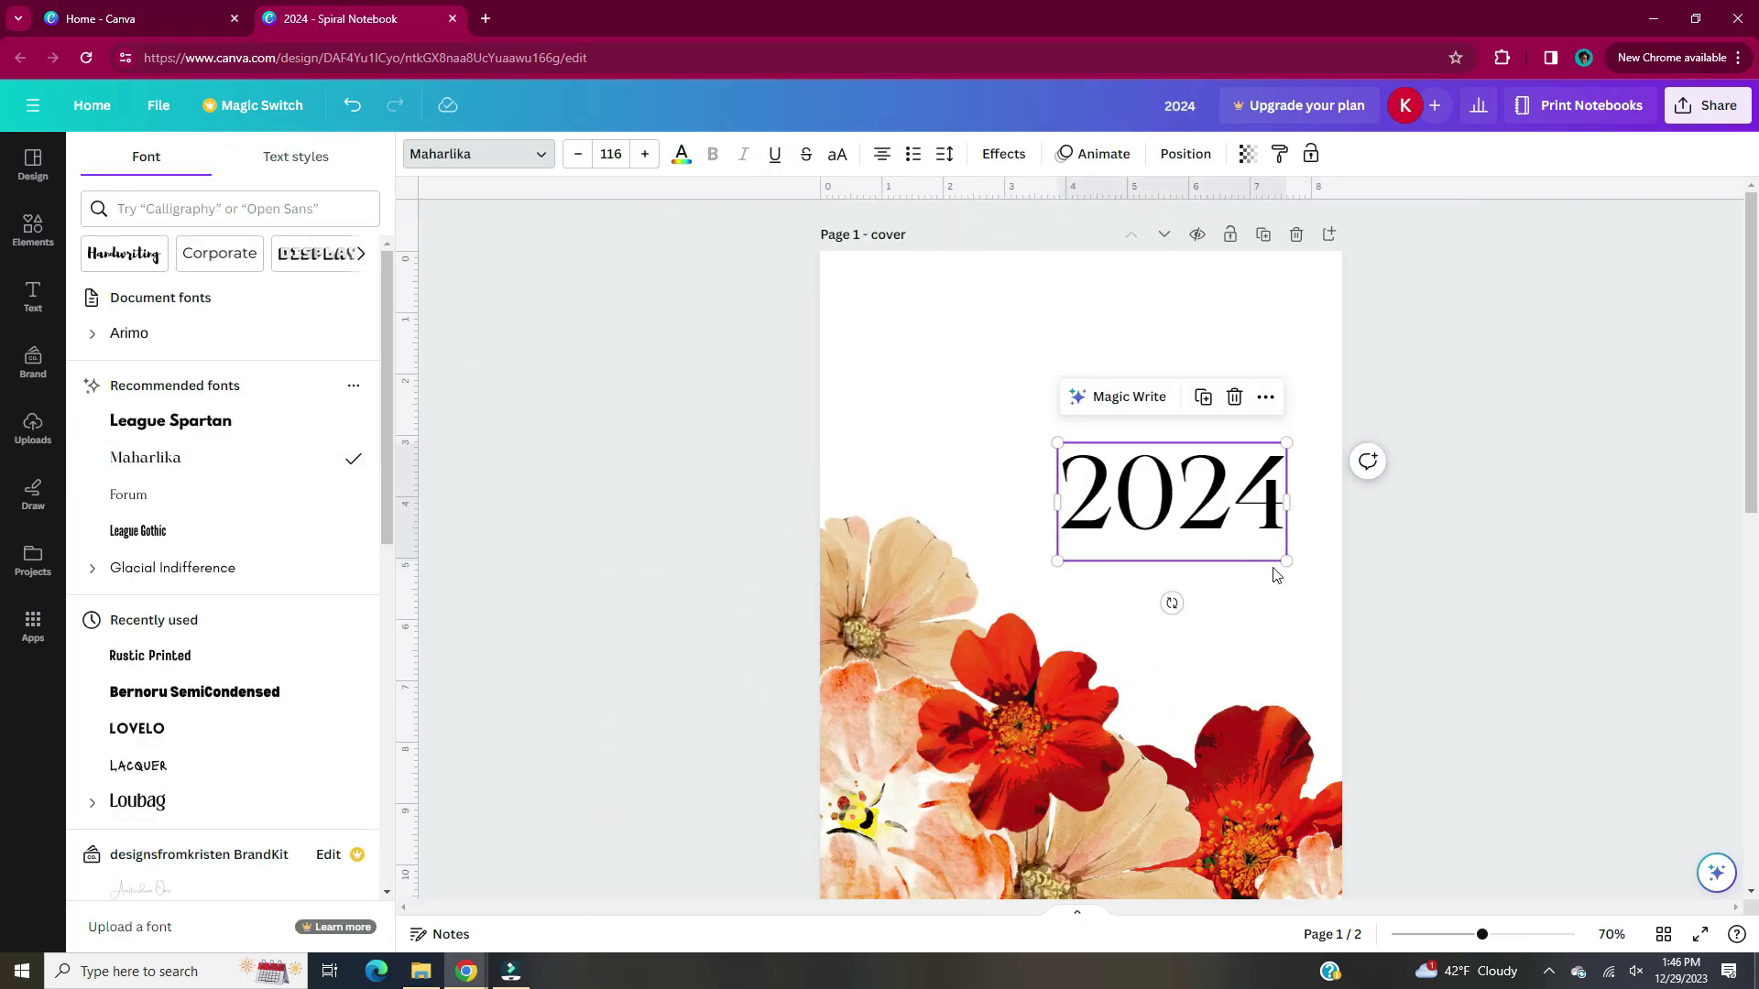
Break the 2024 text so that each digit sits on its own line.
left_click(1129, 499)
key("Return")
left_click(1145, 641)
key("Return")
left_click(1175, 783)
key("Return")
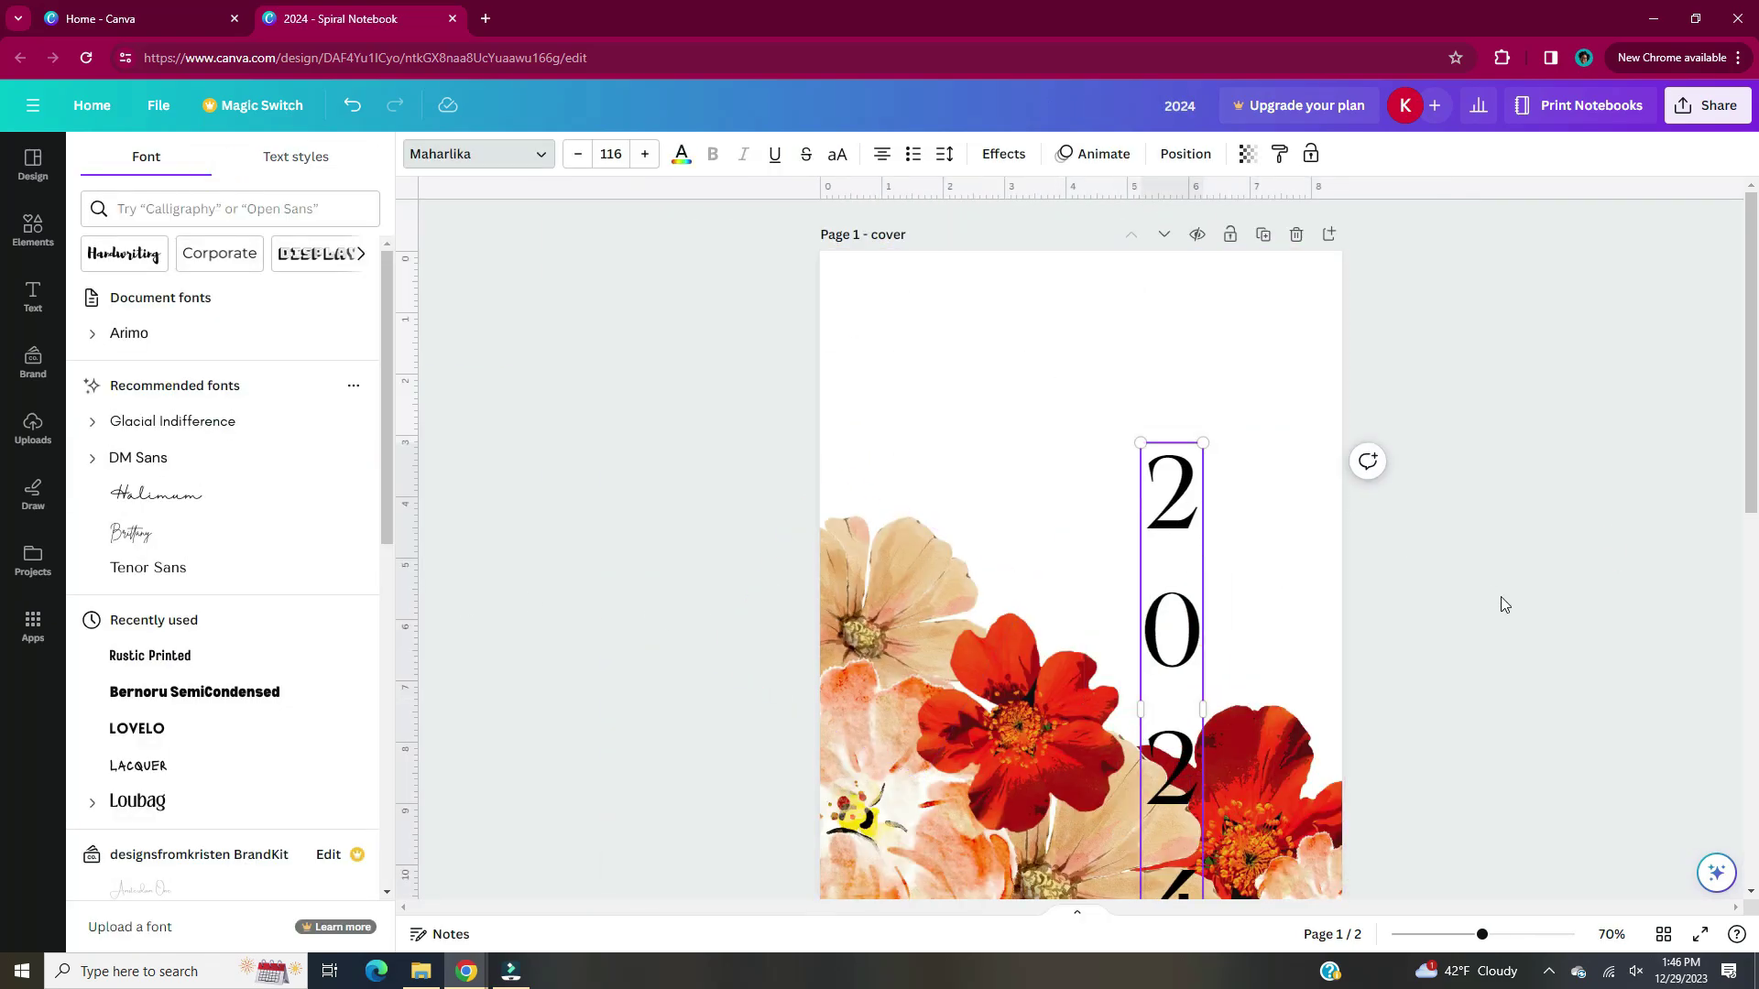
Shrink the 2024 text and move it to the upper-left area of the cover.
left_click(1500, 597)
left_click_drag(1010, 679, 754, 534)
left_click_drag(782, 828, 738, 466)
left_click(915, 459)
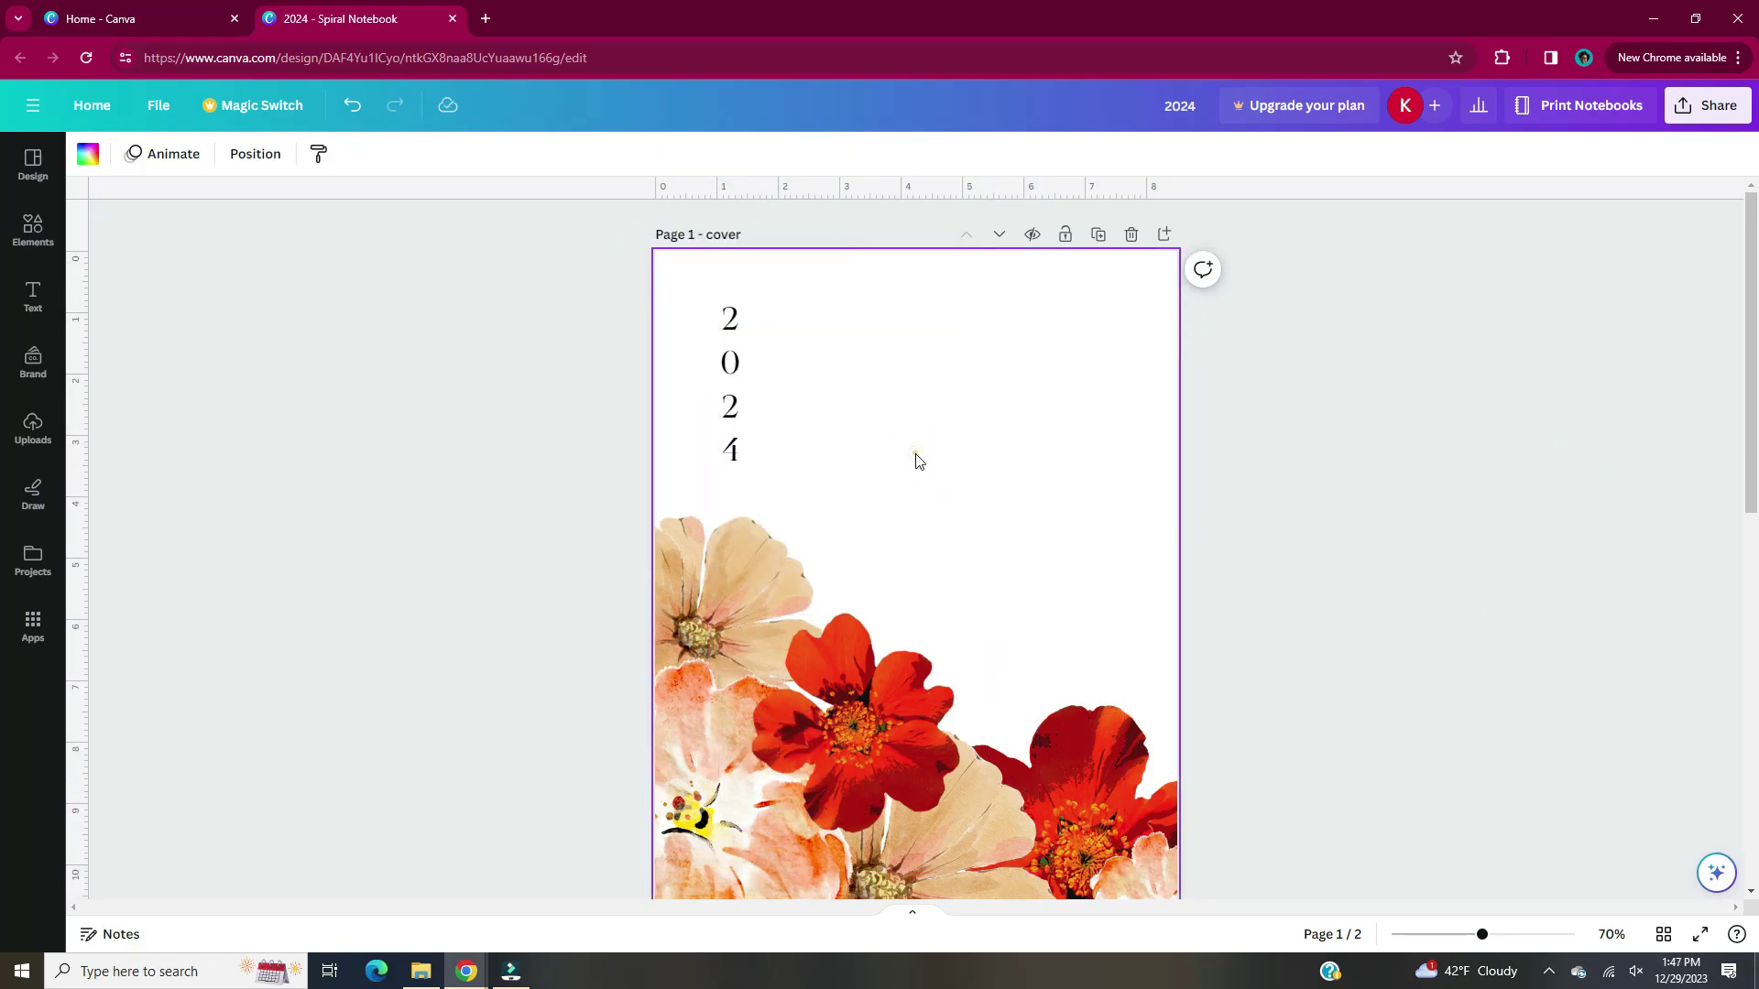
Set the cover background to a custom light warm grey.
left_click(87, 154)
left_click(151, 413)
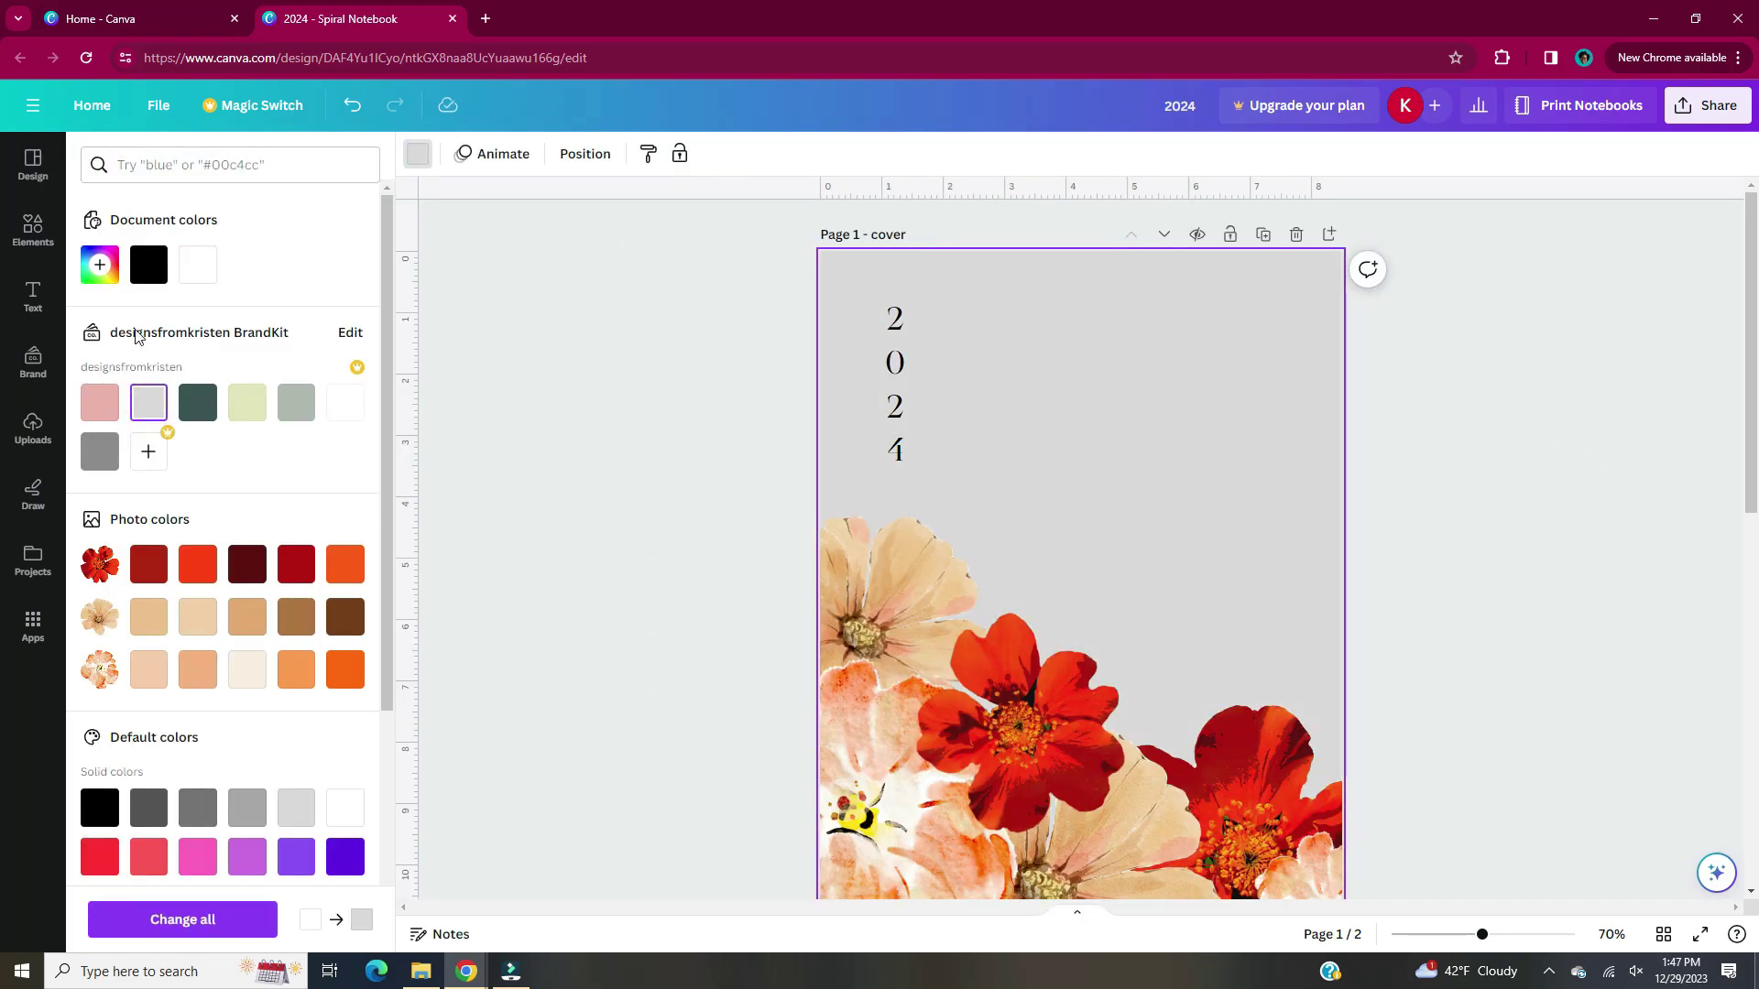
left_click(100, 265)
left_click(104, 363)
Join the digits of the 2024 text back onto a single line.
left_click(895, 403)
left_click_drag(742, 388, 903, 356)
left_click(786, 370)
key("BackSpace")
left_click(786, 370)
key("BackSpace")
key("BackSpace")
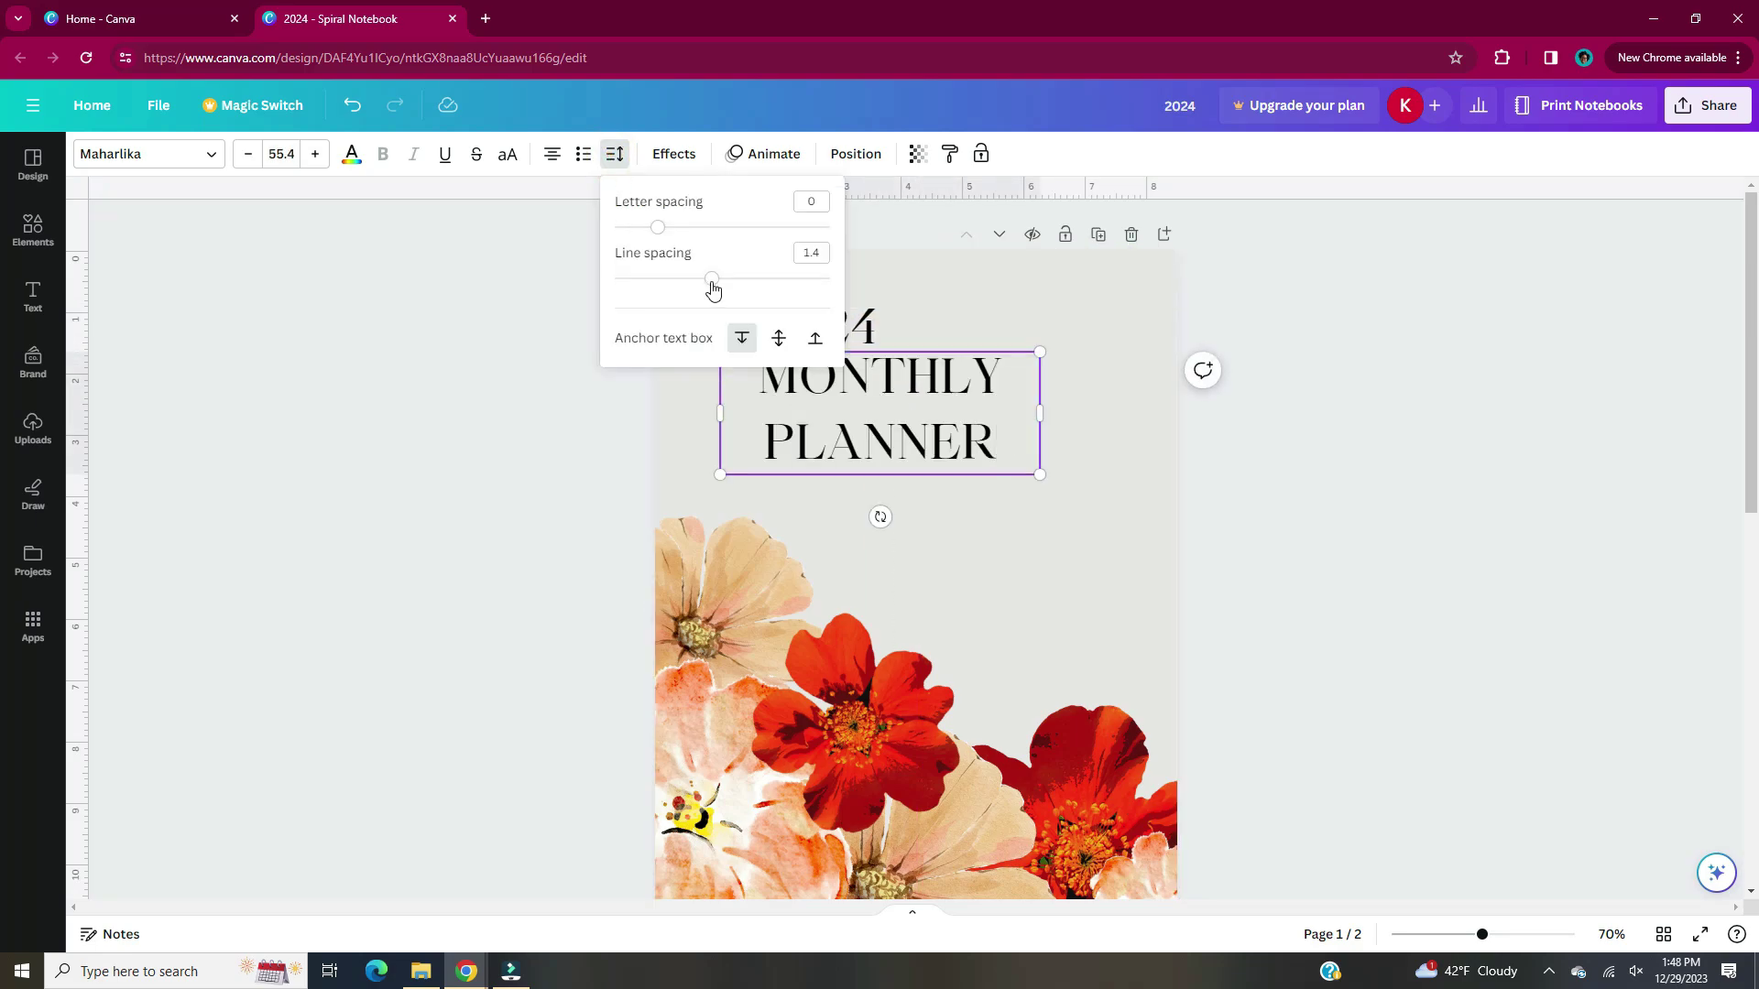
Set the MONTHLY PLANNER text's line spacing to 0.99 and reduce it to size 21.4, fitting on one line below 2024.
left_click_drag(710, 279, 668, 279)
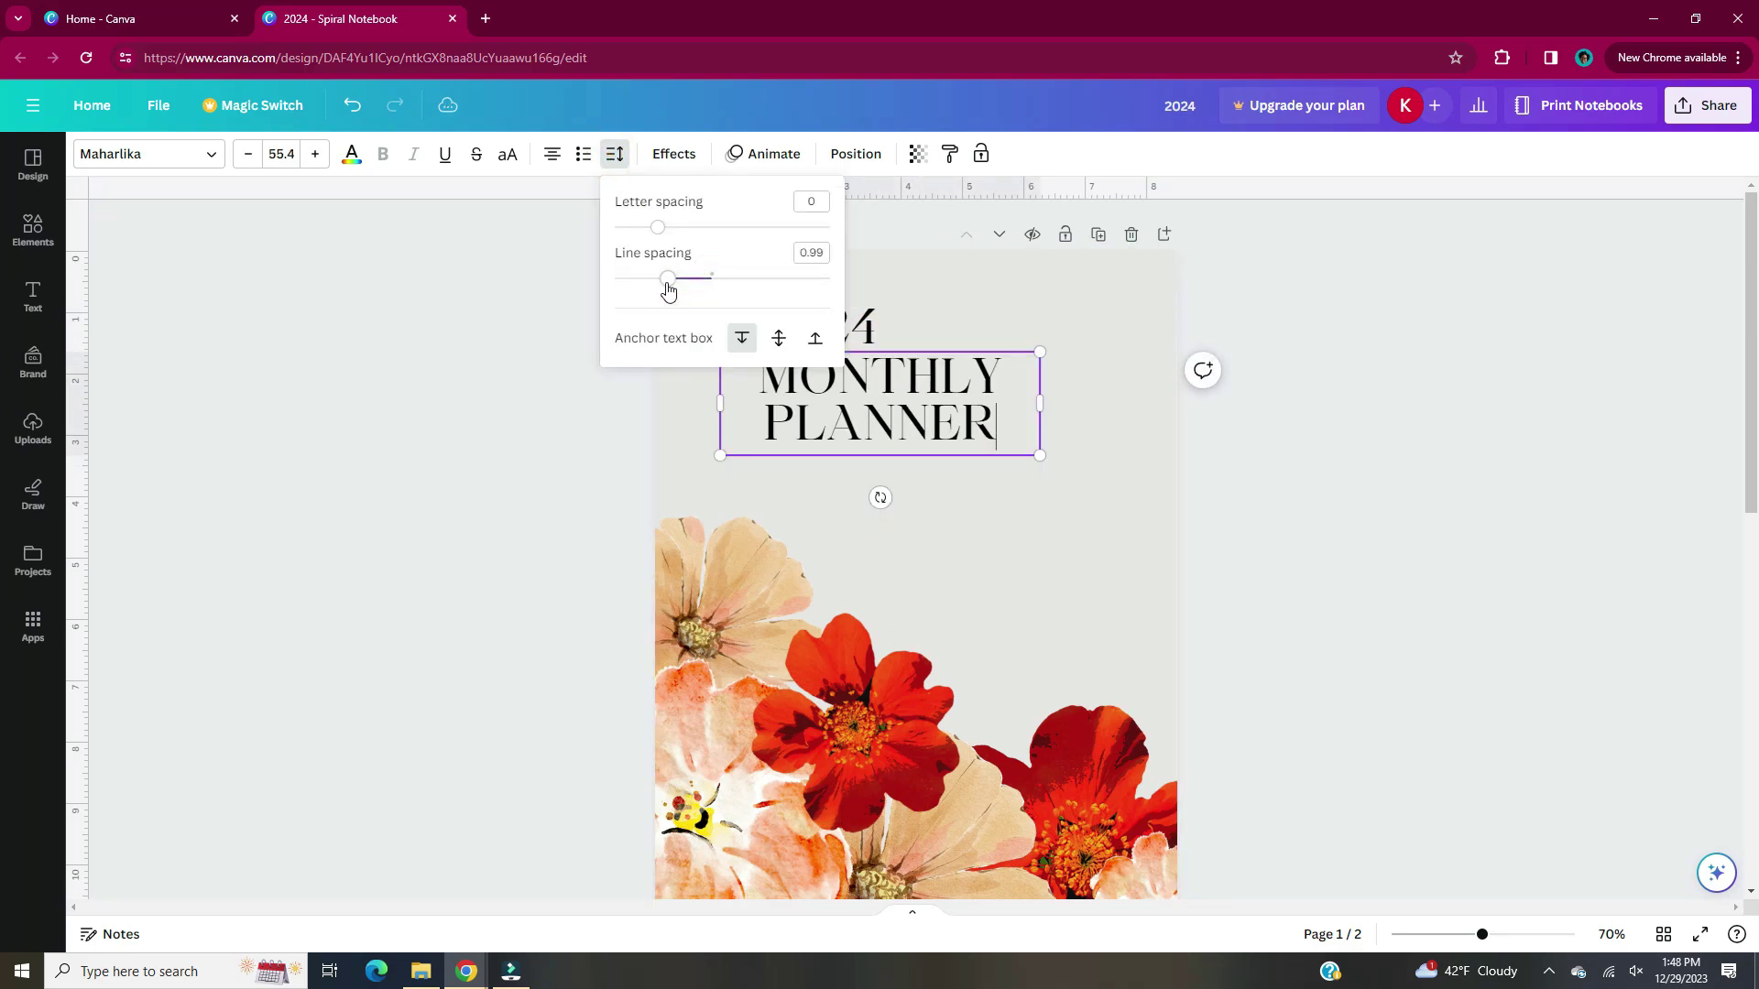
left_click_drag(1039, 403, 955, 374)
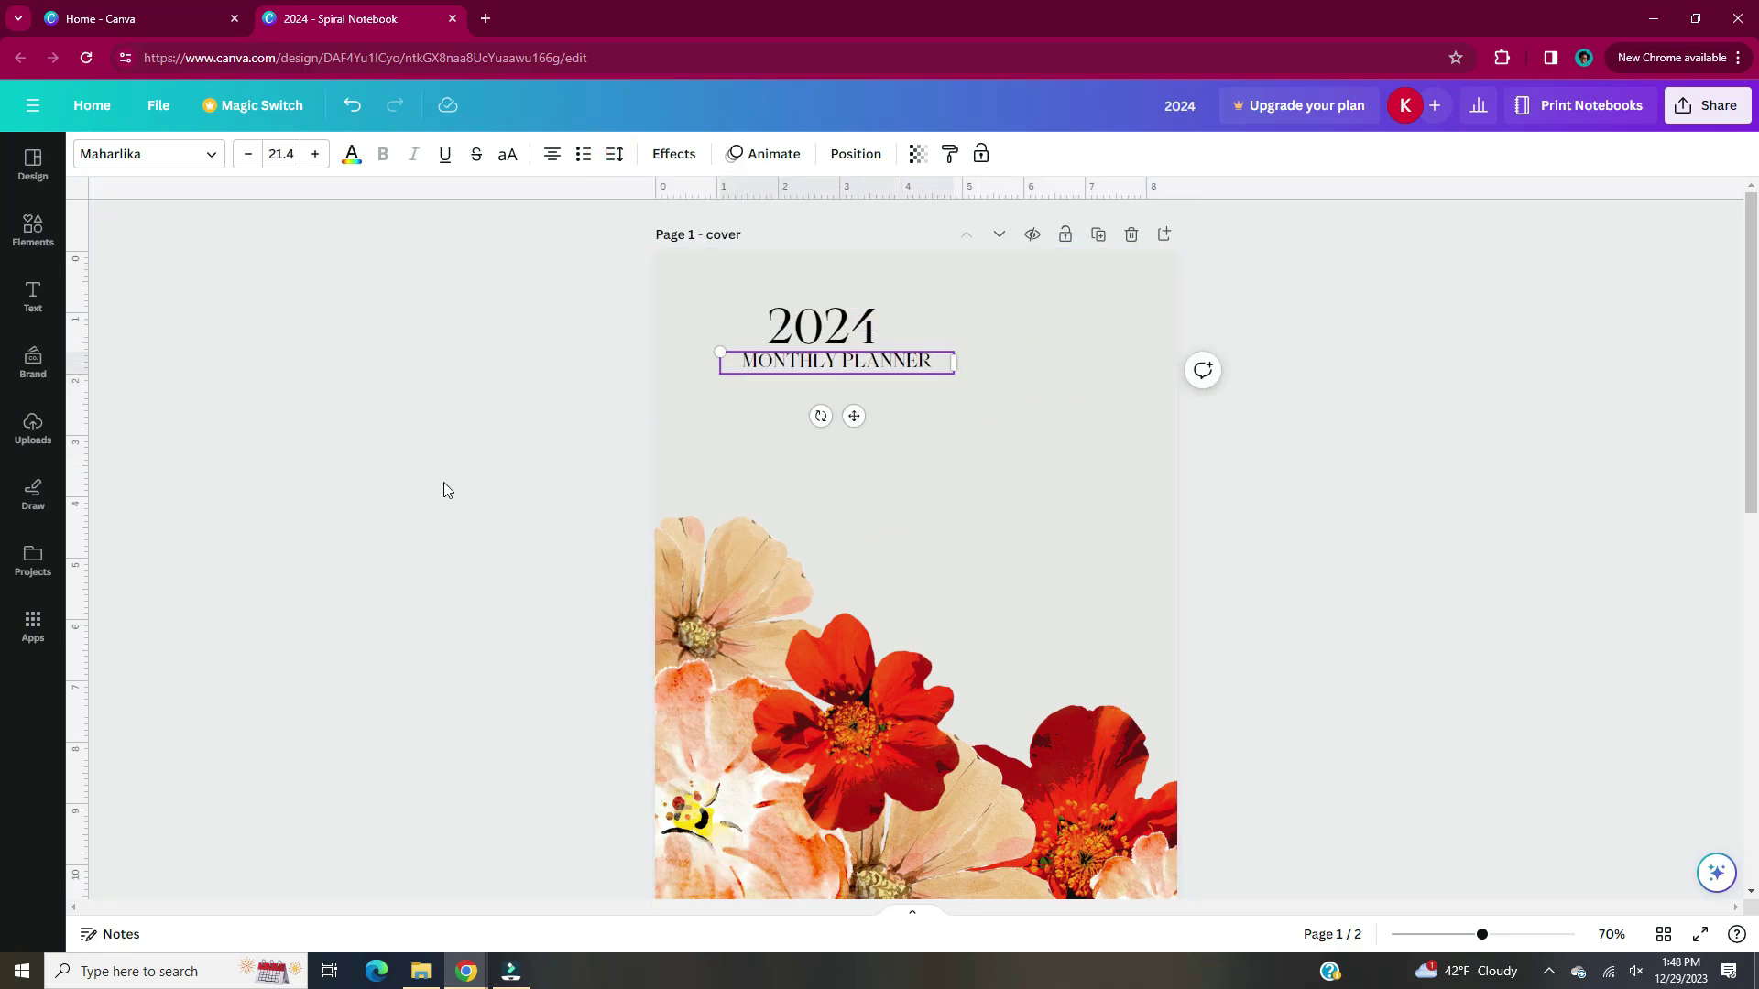
left_click(444, 490)
Right-align both the 2024 and MONTHLY PLANNER texts.
left_click(856, 334)
left_click(552, 154)
left_click(551, 154)
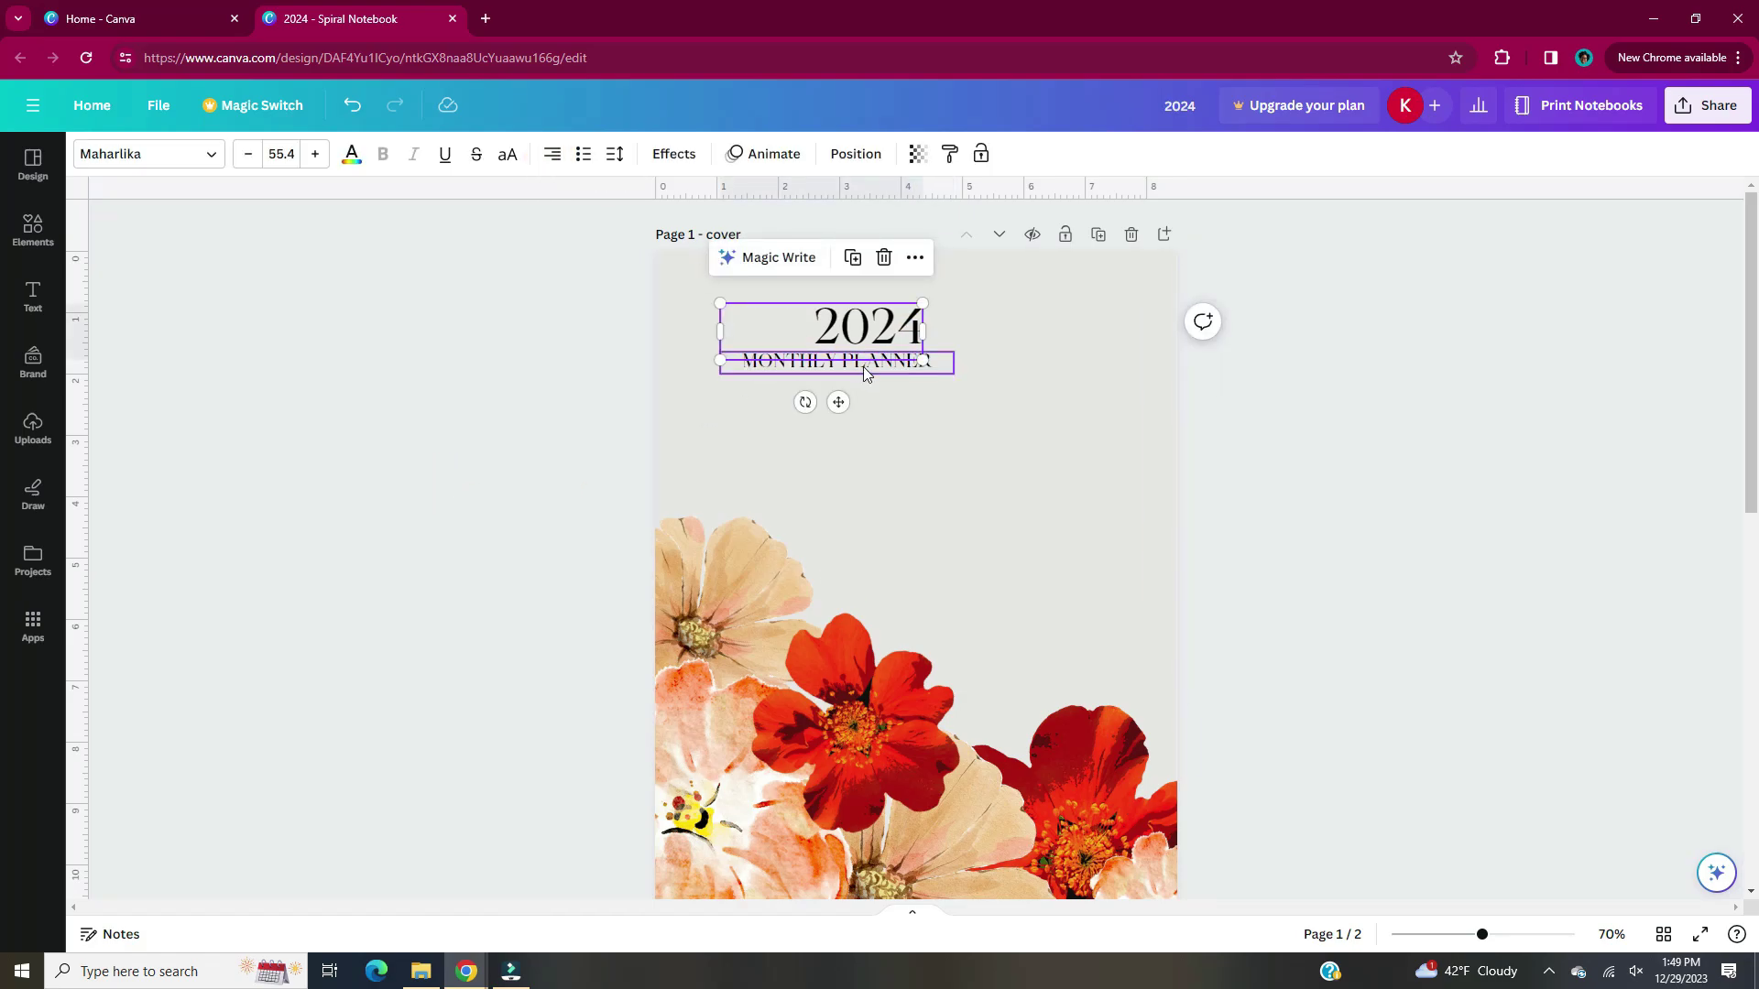
left_click(863, 370)
left_click(551, 154)
left_click(552, 154)
Line up the two title texts and move them together to the cover's upper-right area.
left_click_drag(845, 253, 893, 365)
left_click_drag(890, 335, 1065, 358)
left_click(1293, 444)
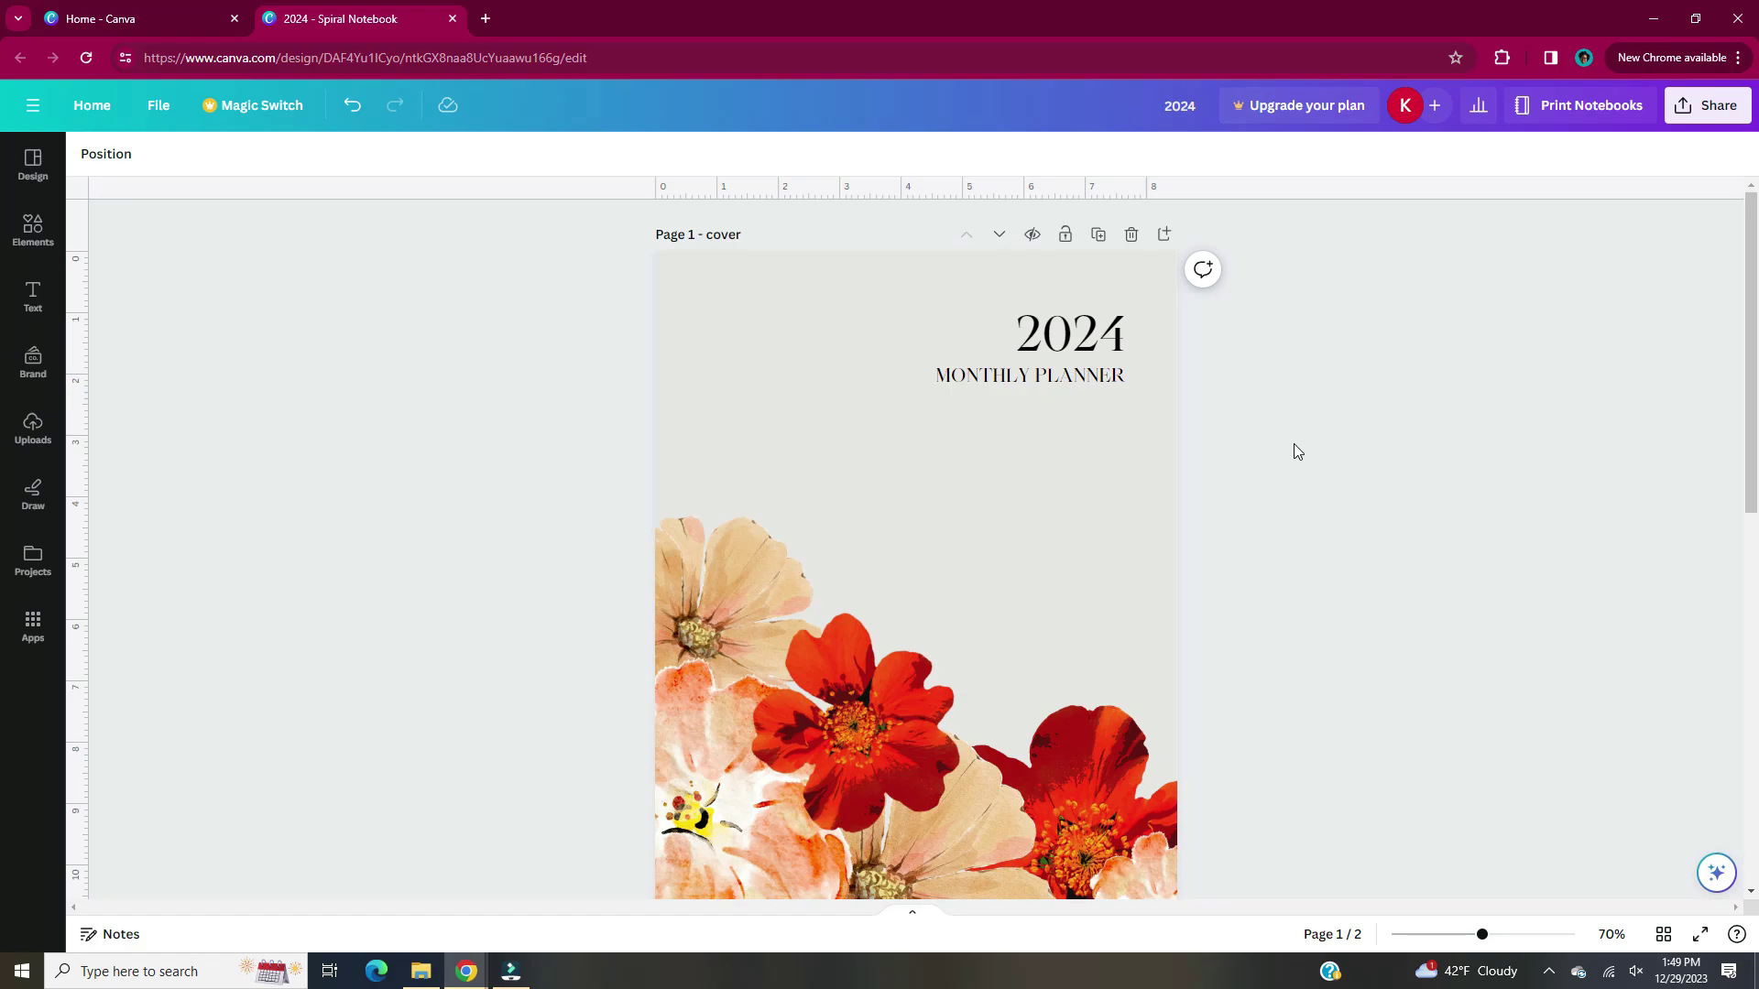
Enlarge the 2024 text slightly so it sits closer above MONTHLY PLANNER.
left_click(1063, 335)
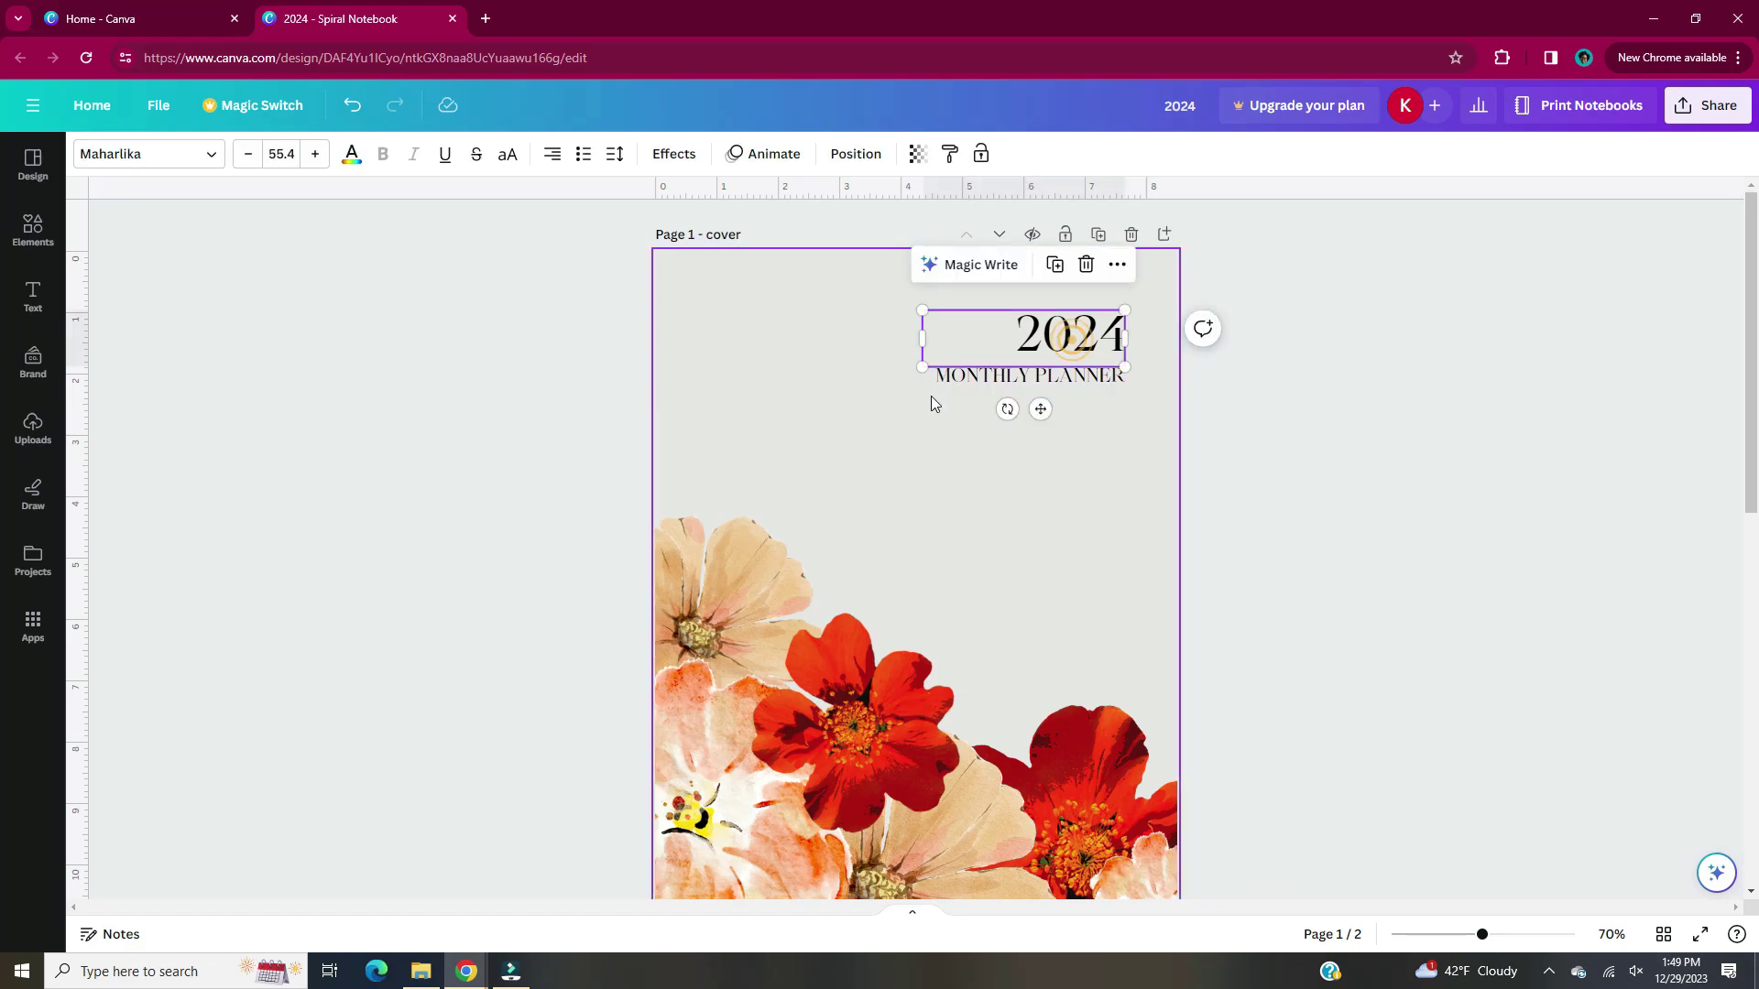
left_click_drag(920, 368, 883, 376)
left_click(1393, 444)
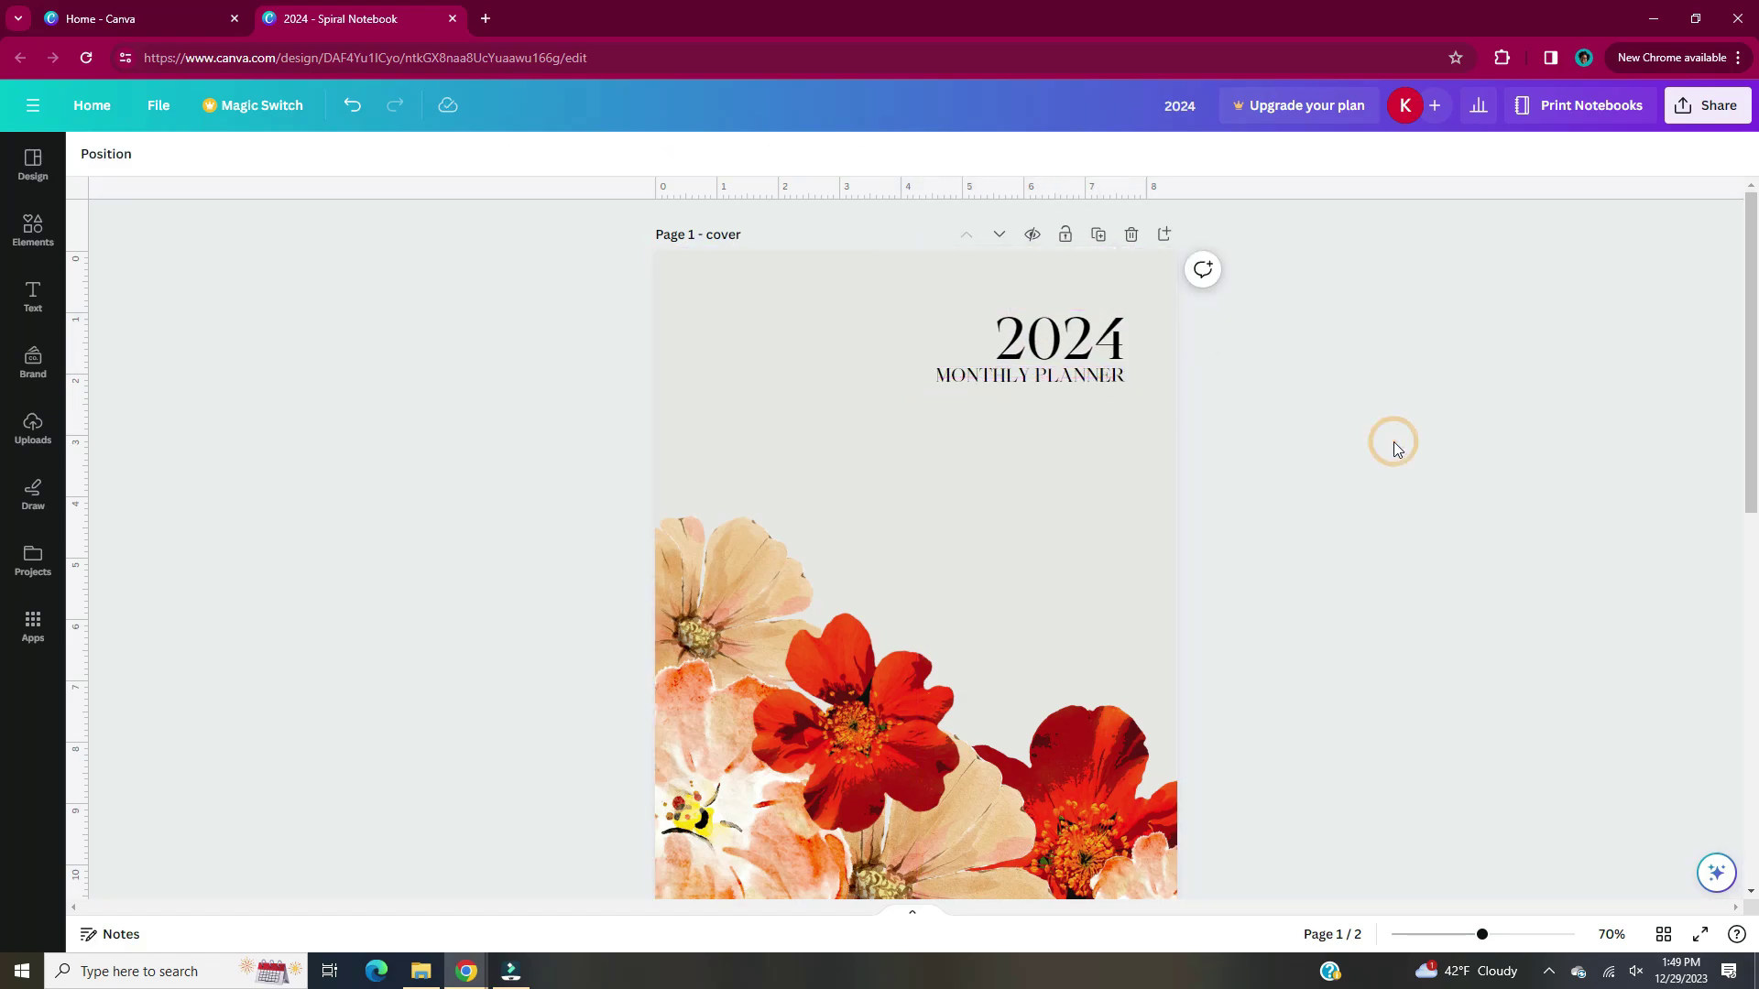
scroll(1394, 438, "down", 2)
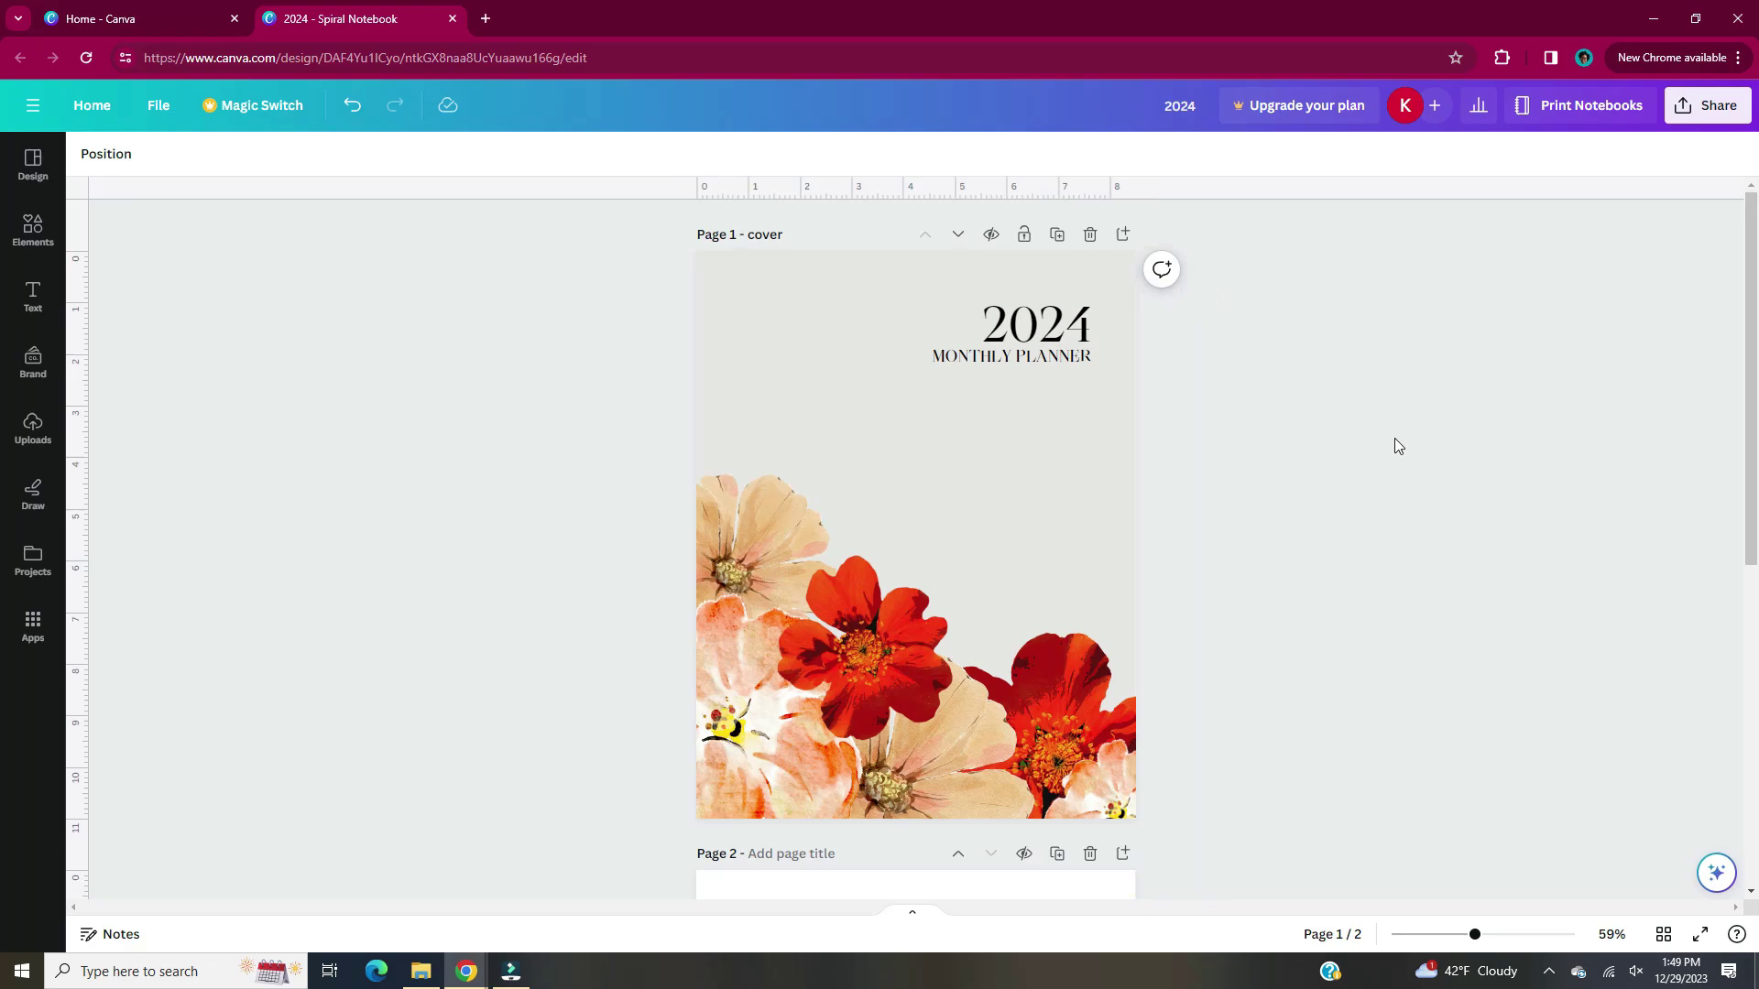
Find a free rectangular frame shadow among the graphics for "shadow" and add it to the cover page.
left_click(33, 229)
left_click(184, 162)
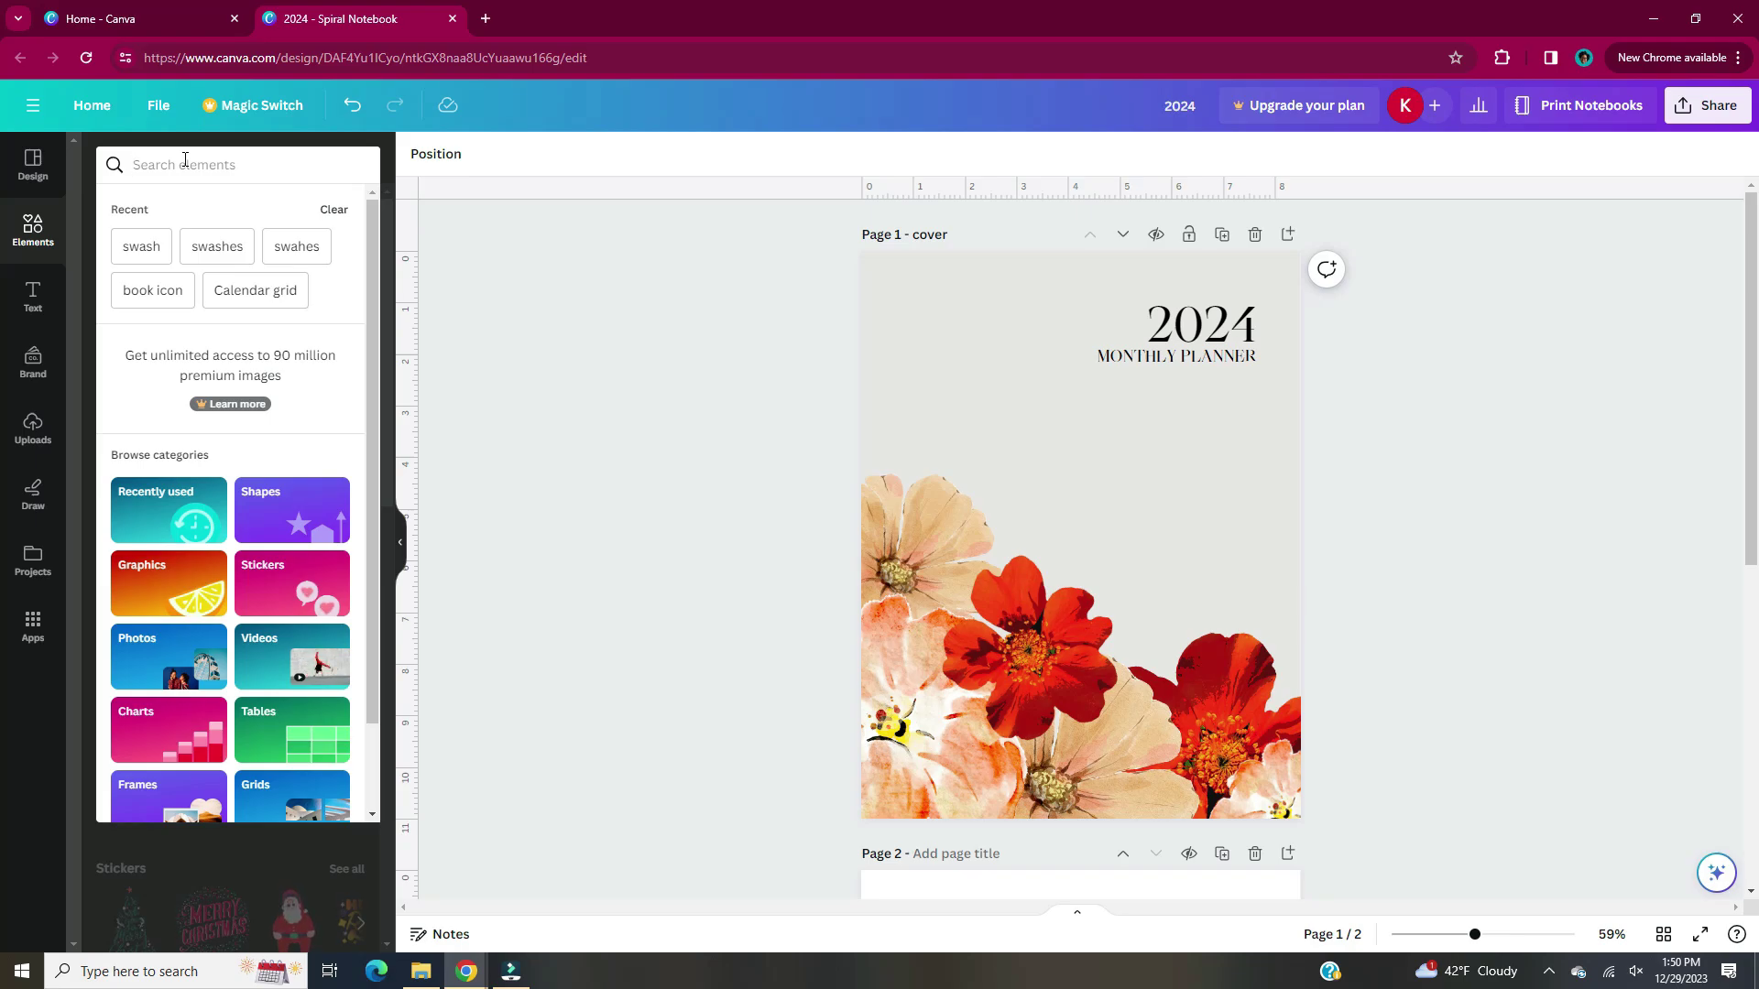
type("shad")
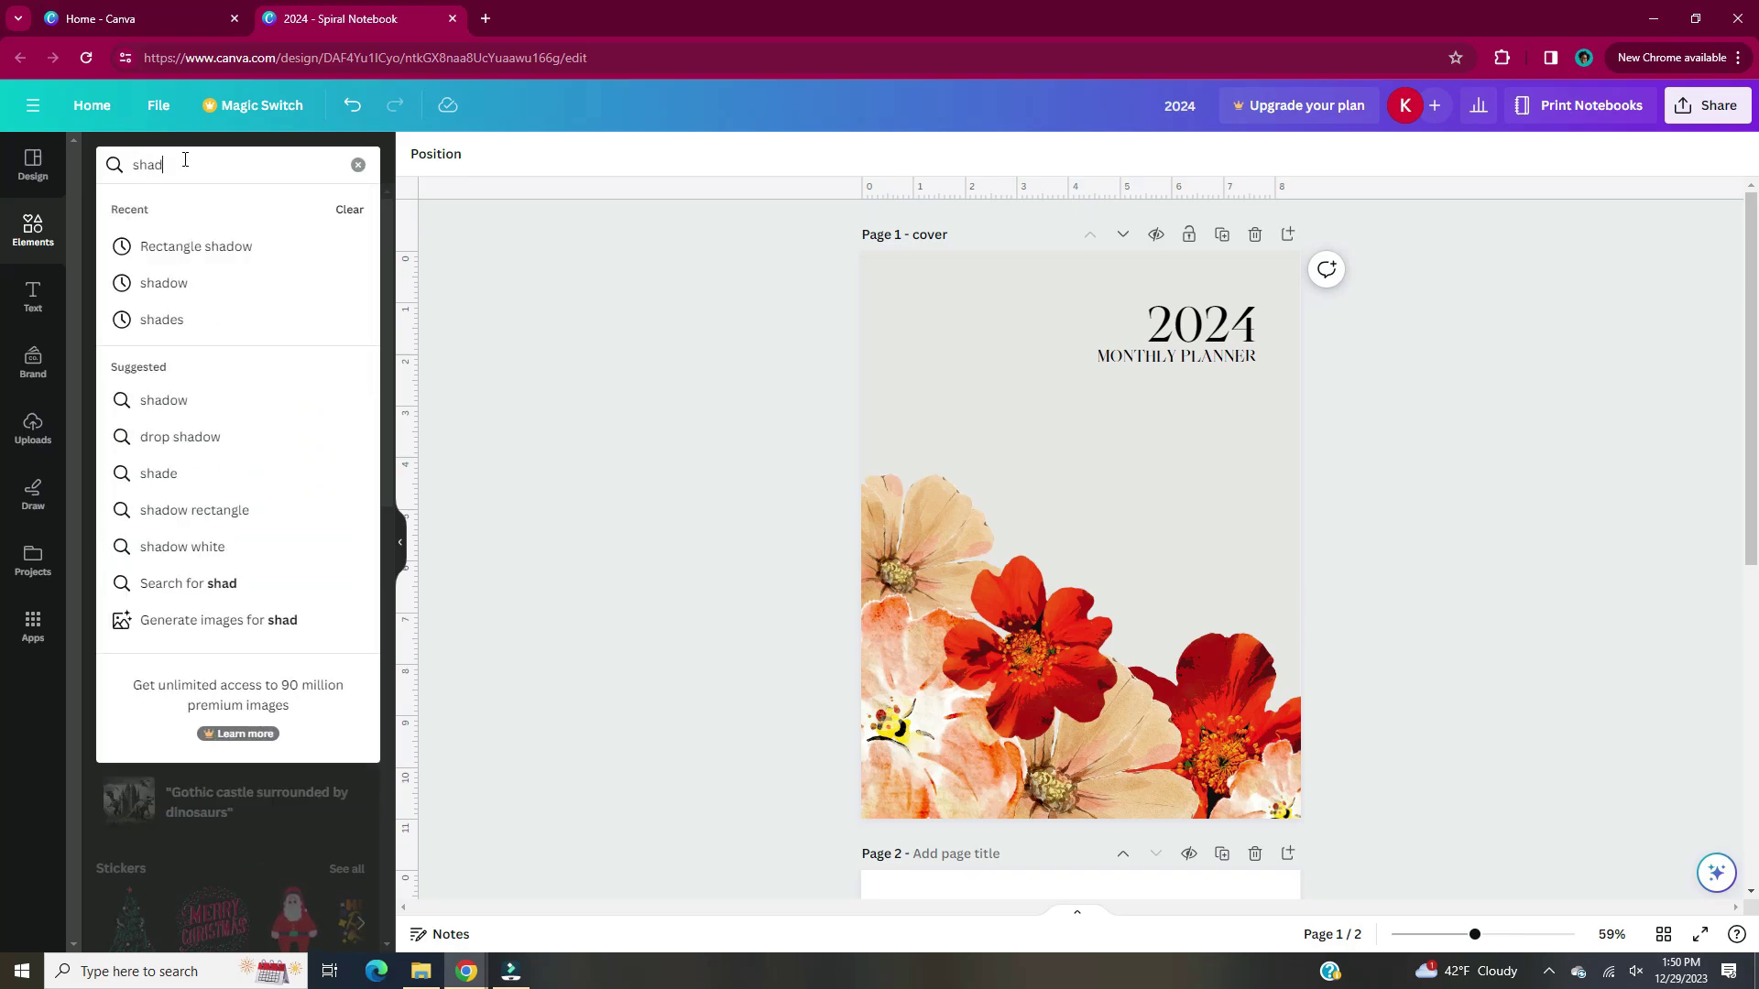
type("ow")
key("Return")
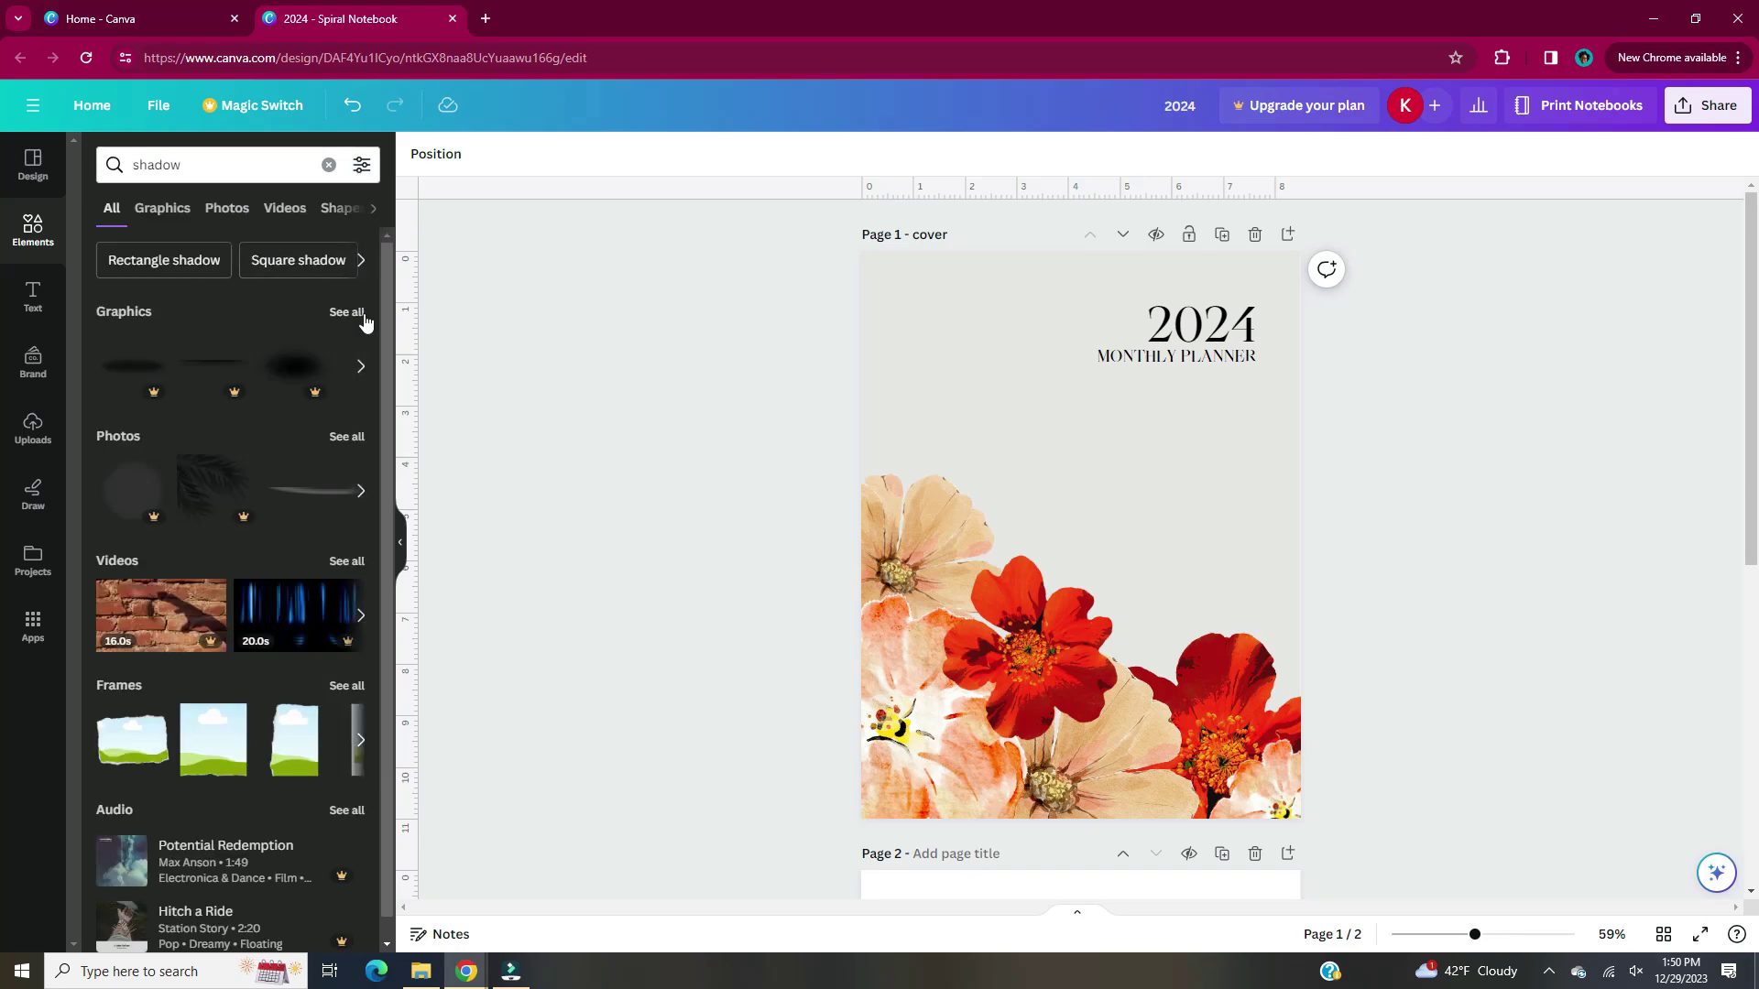
left_click(362, 314)
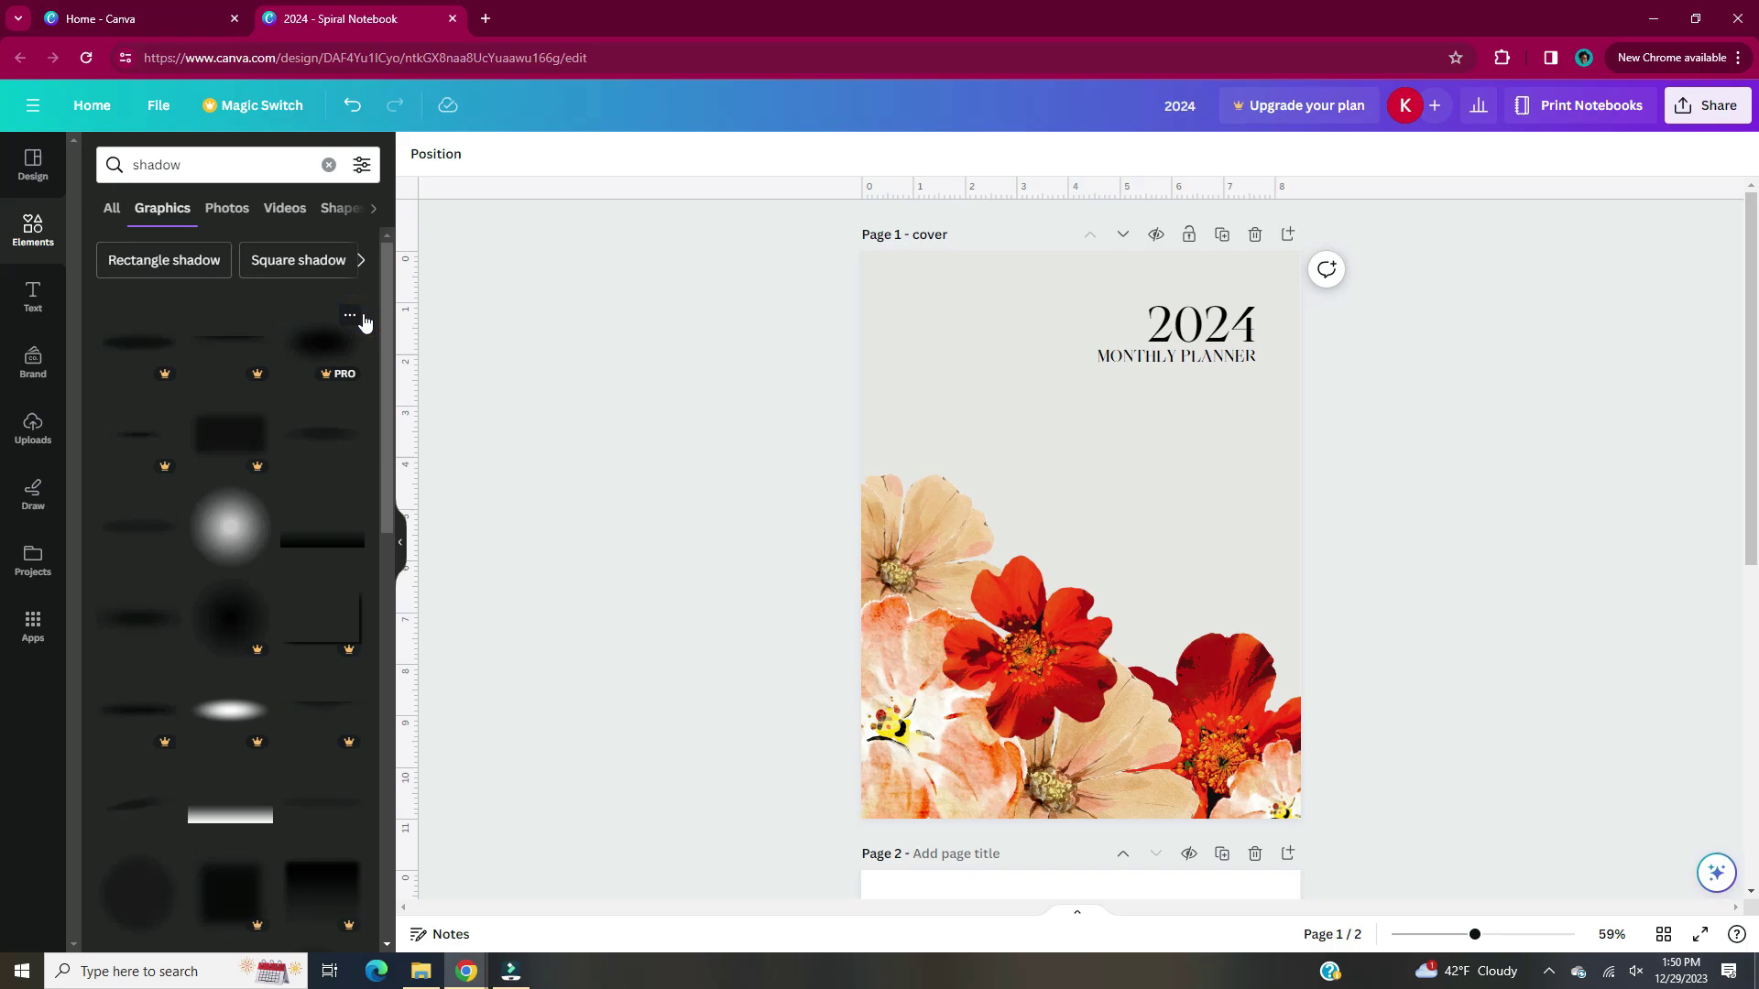
scroll(370, 430, "down", 2)
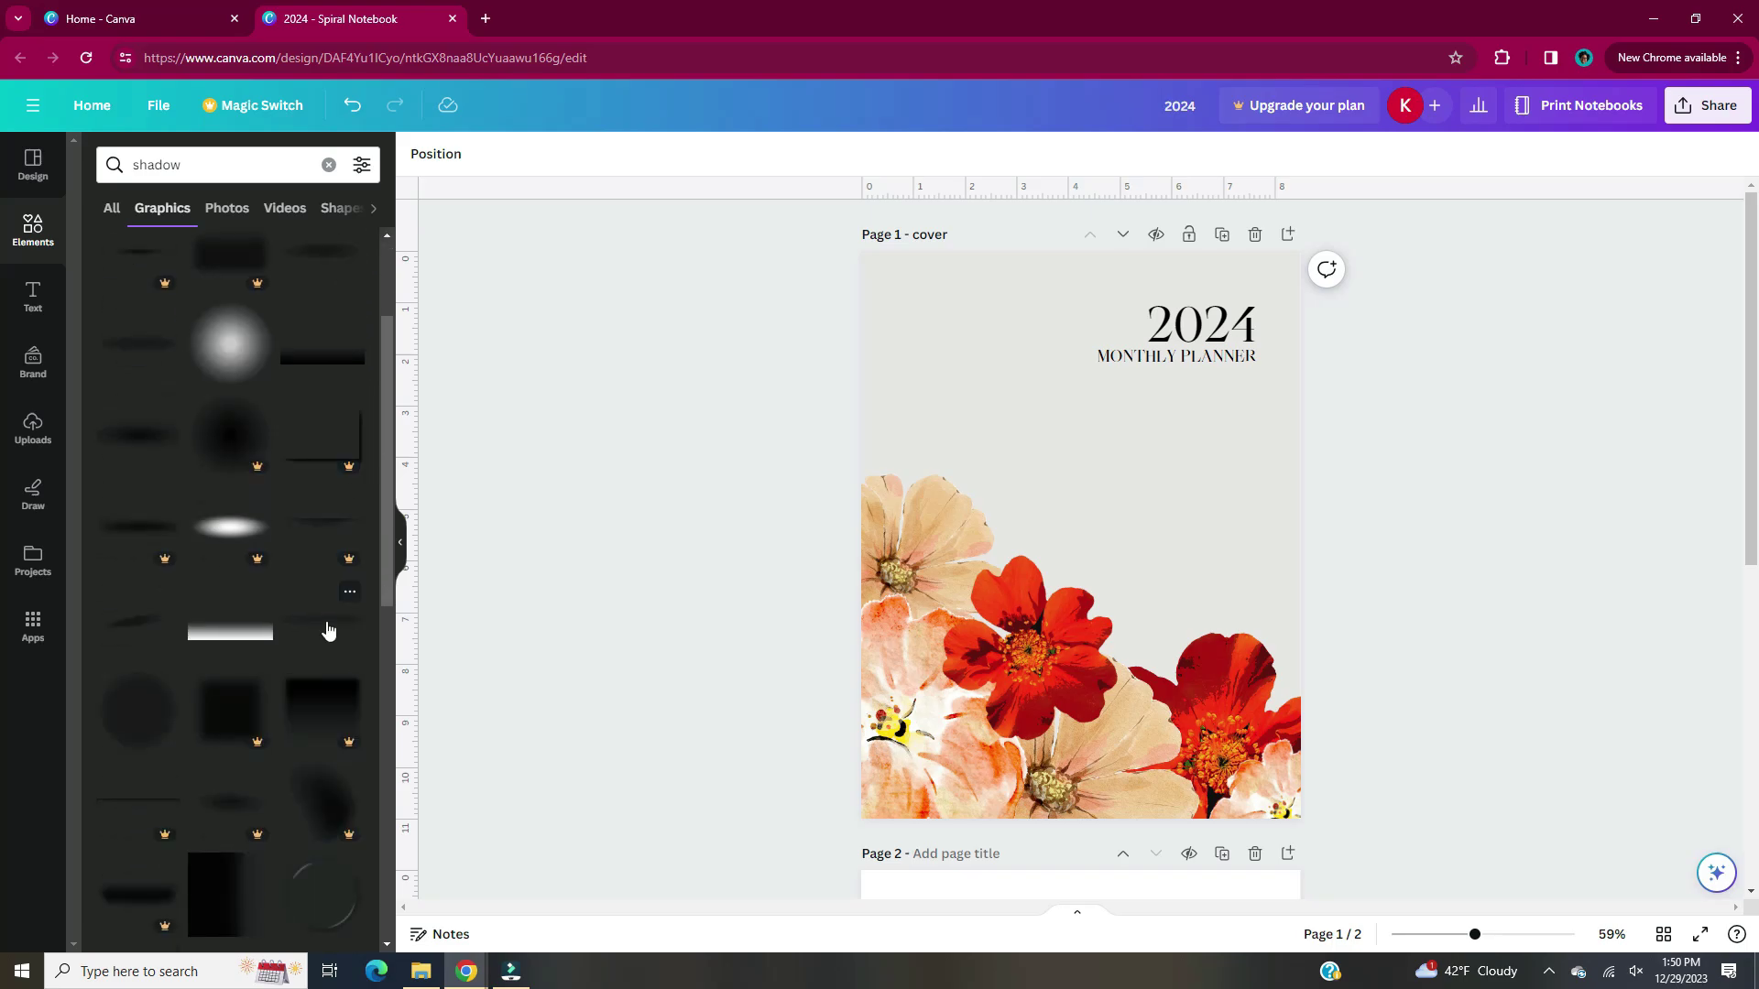
scroll(328, 625, "down", 6)
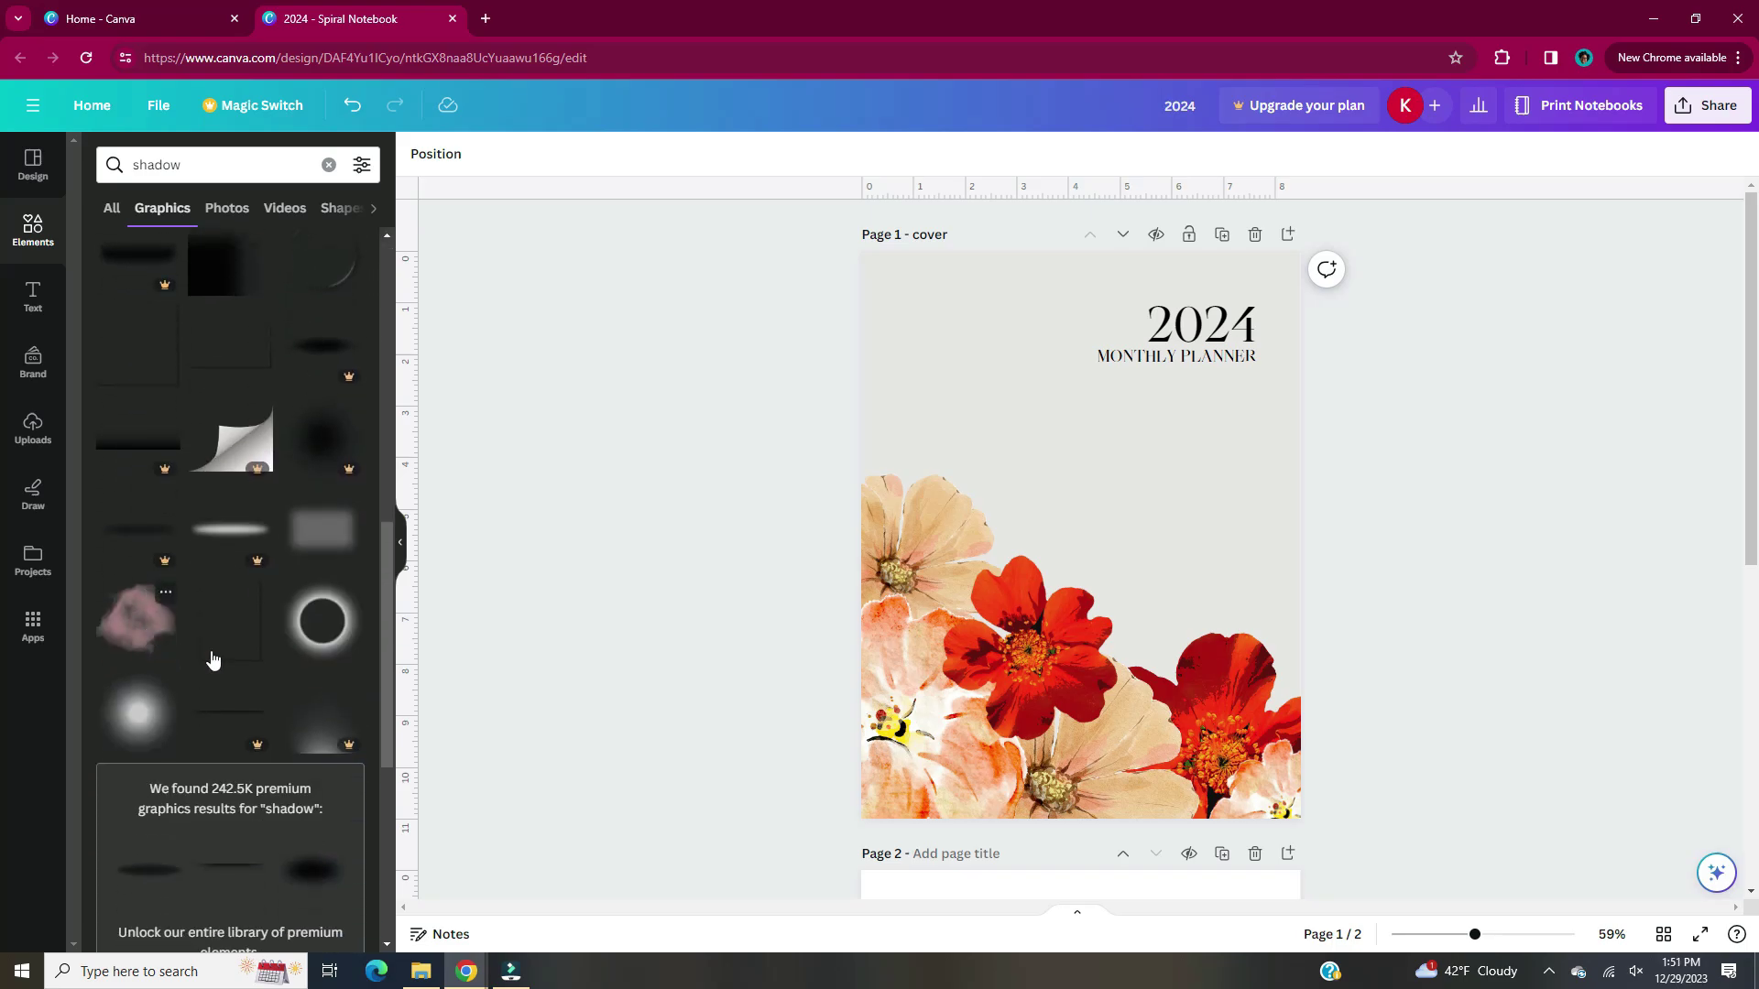
left_click(257, 595)
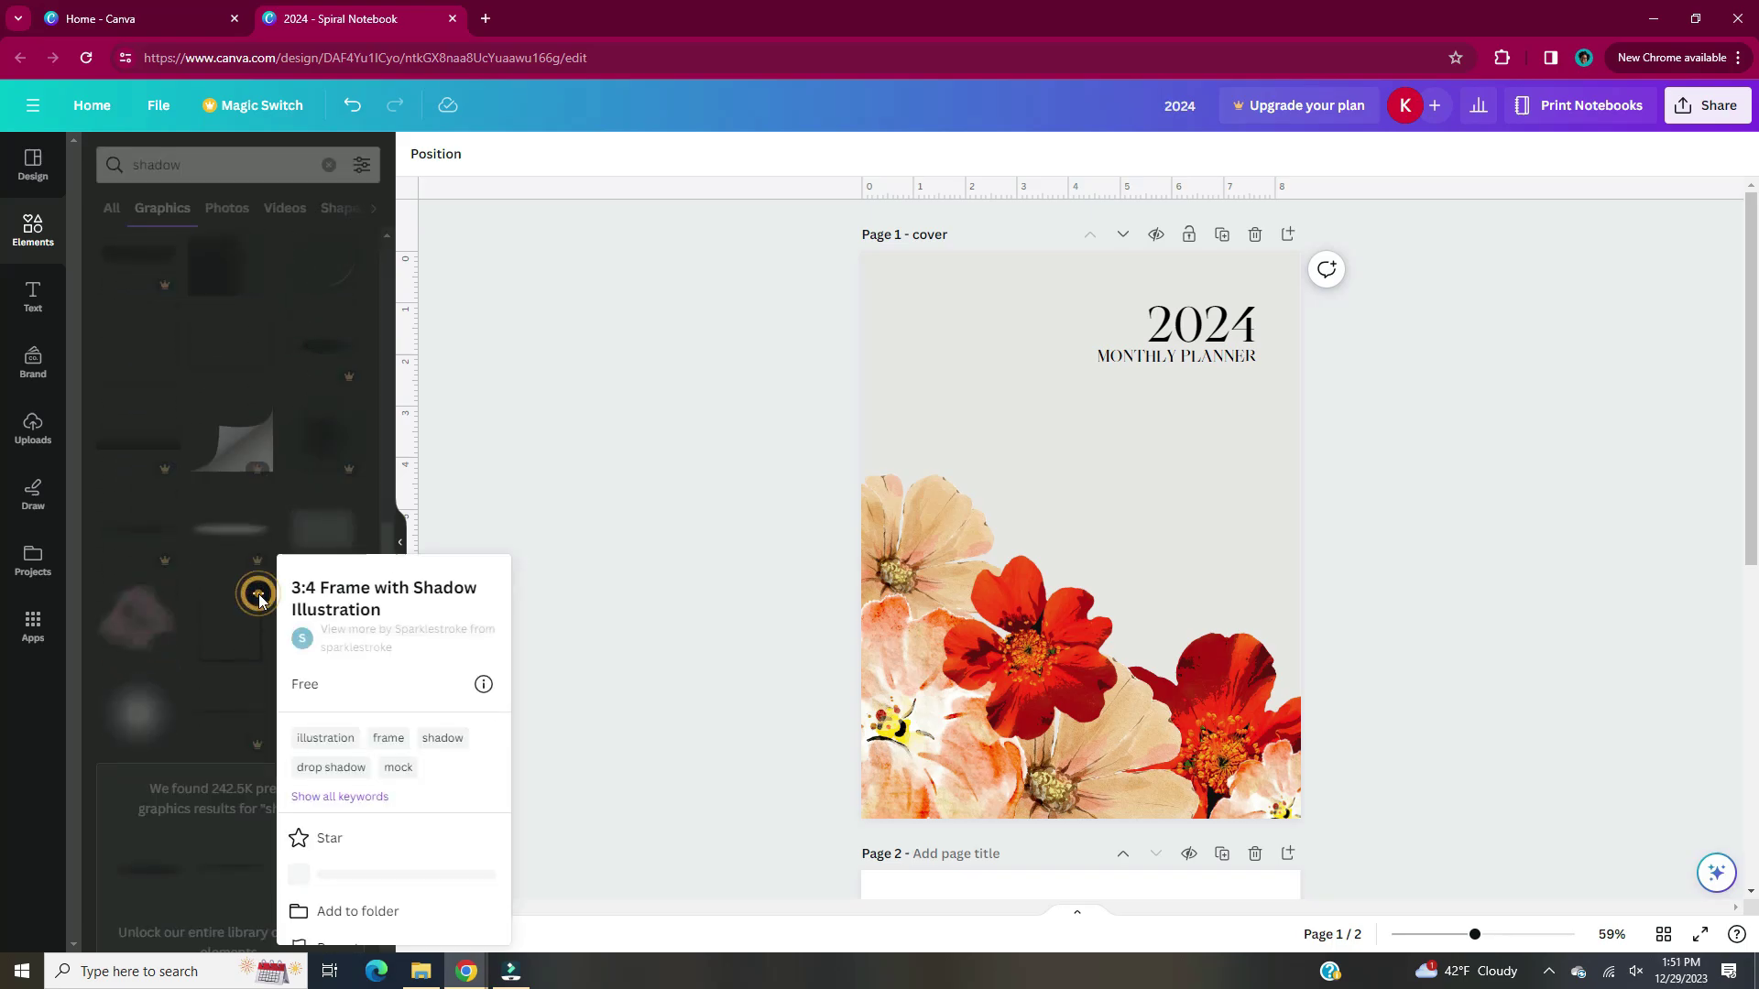
left_click(236, 638)
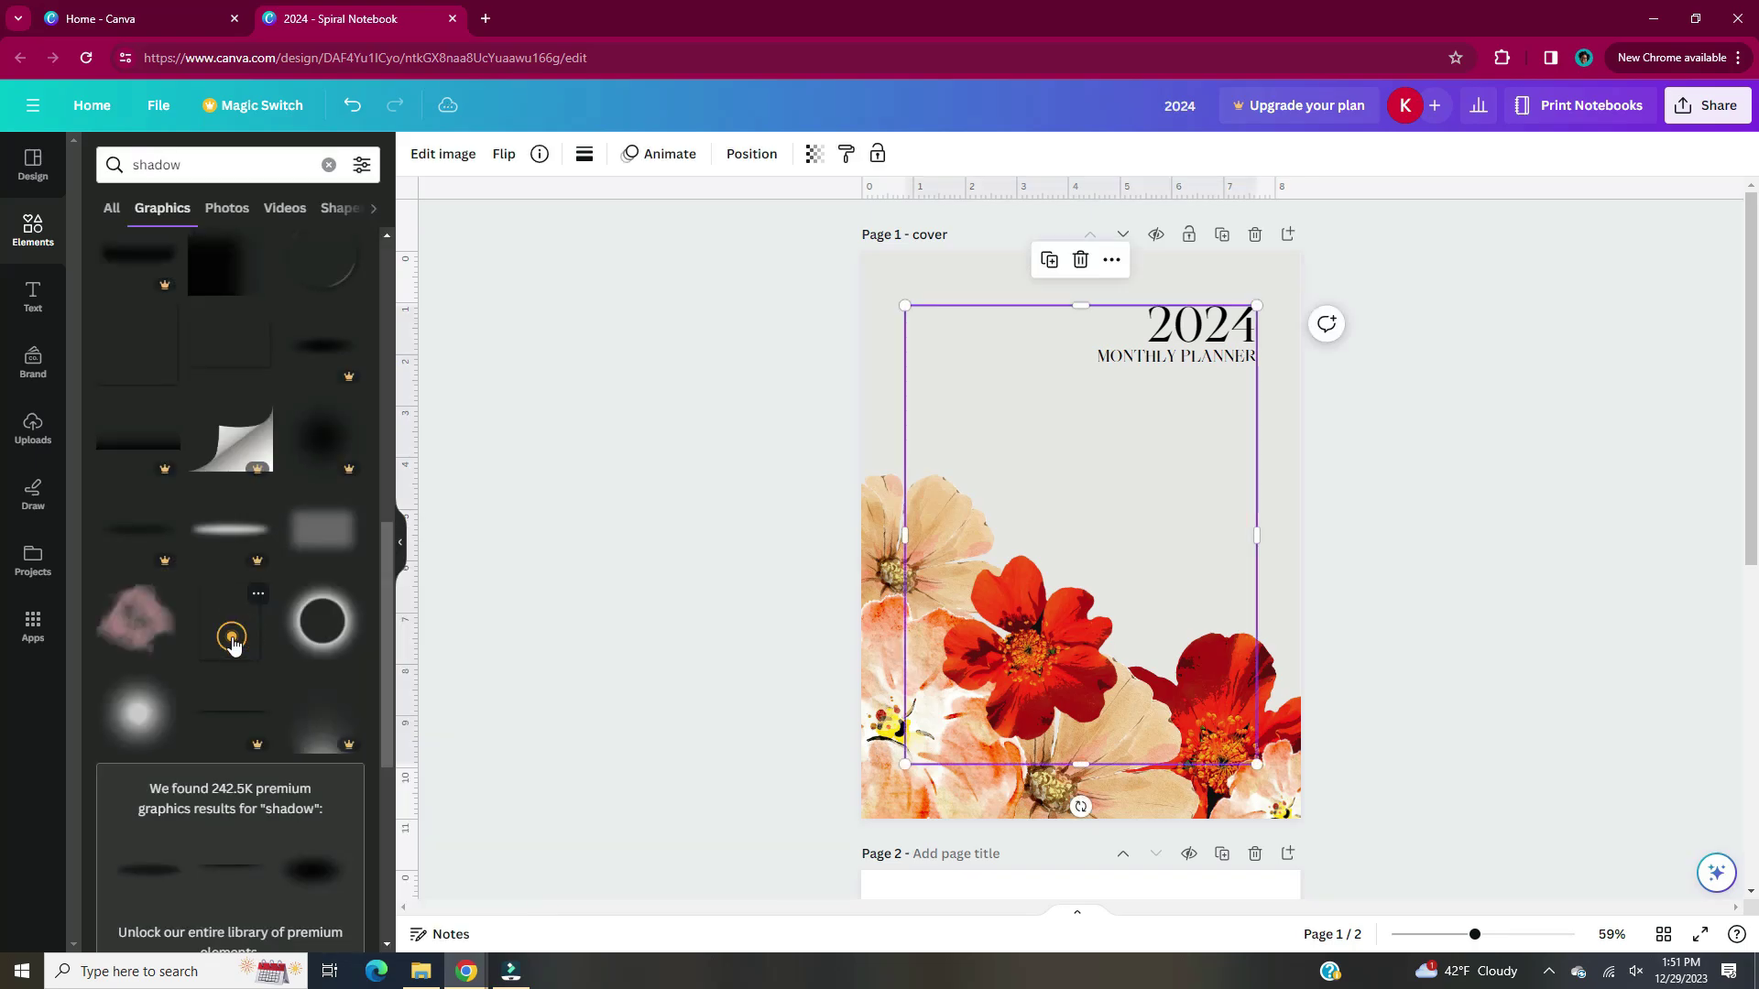
Enlarge the shadow frame beyond the cover and position its left side near the page's left edge as a book-spine crease.
left_click_drag(1092, 764, 1339, 880)
left_click_drag(1245, 316, 1302, 250)
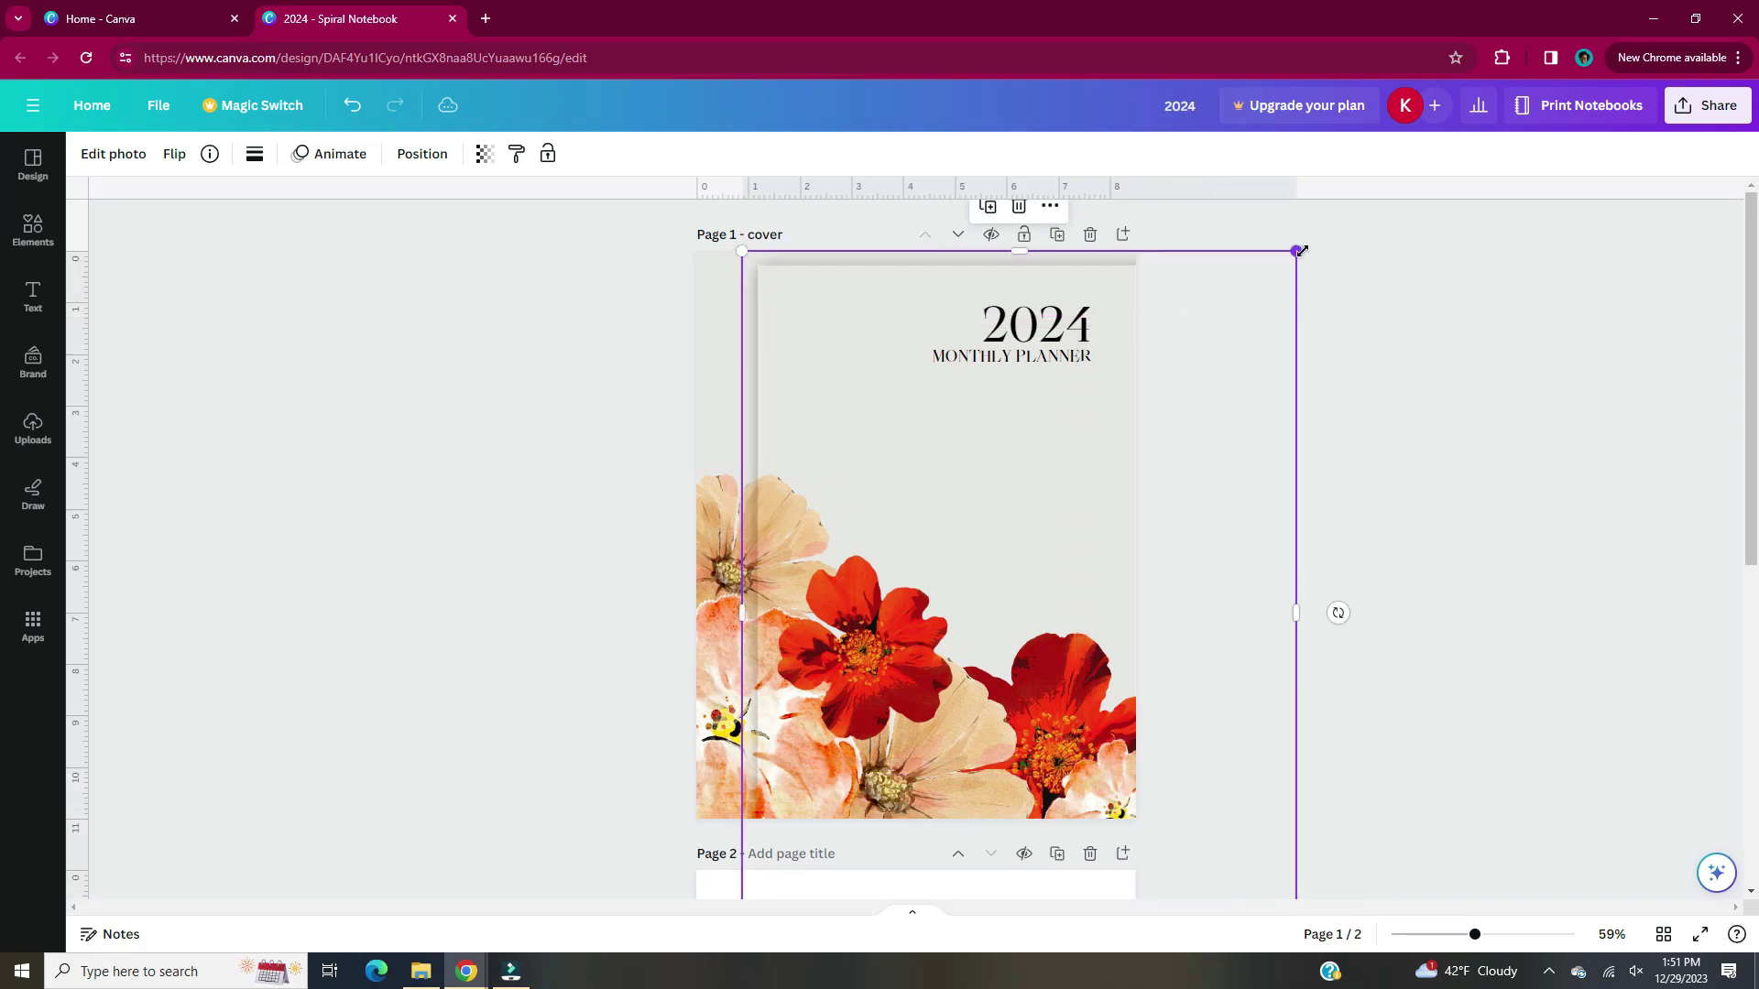
left_click_drag(907, 585, 873, 536)
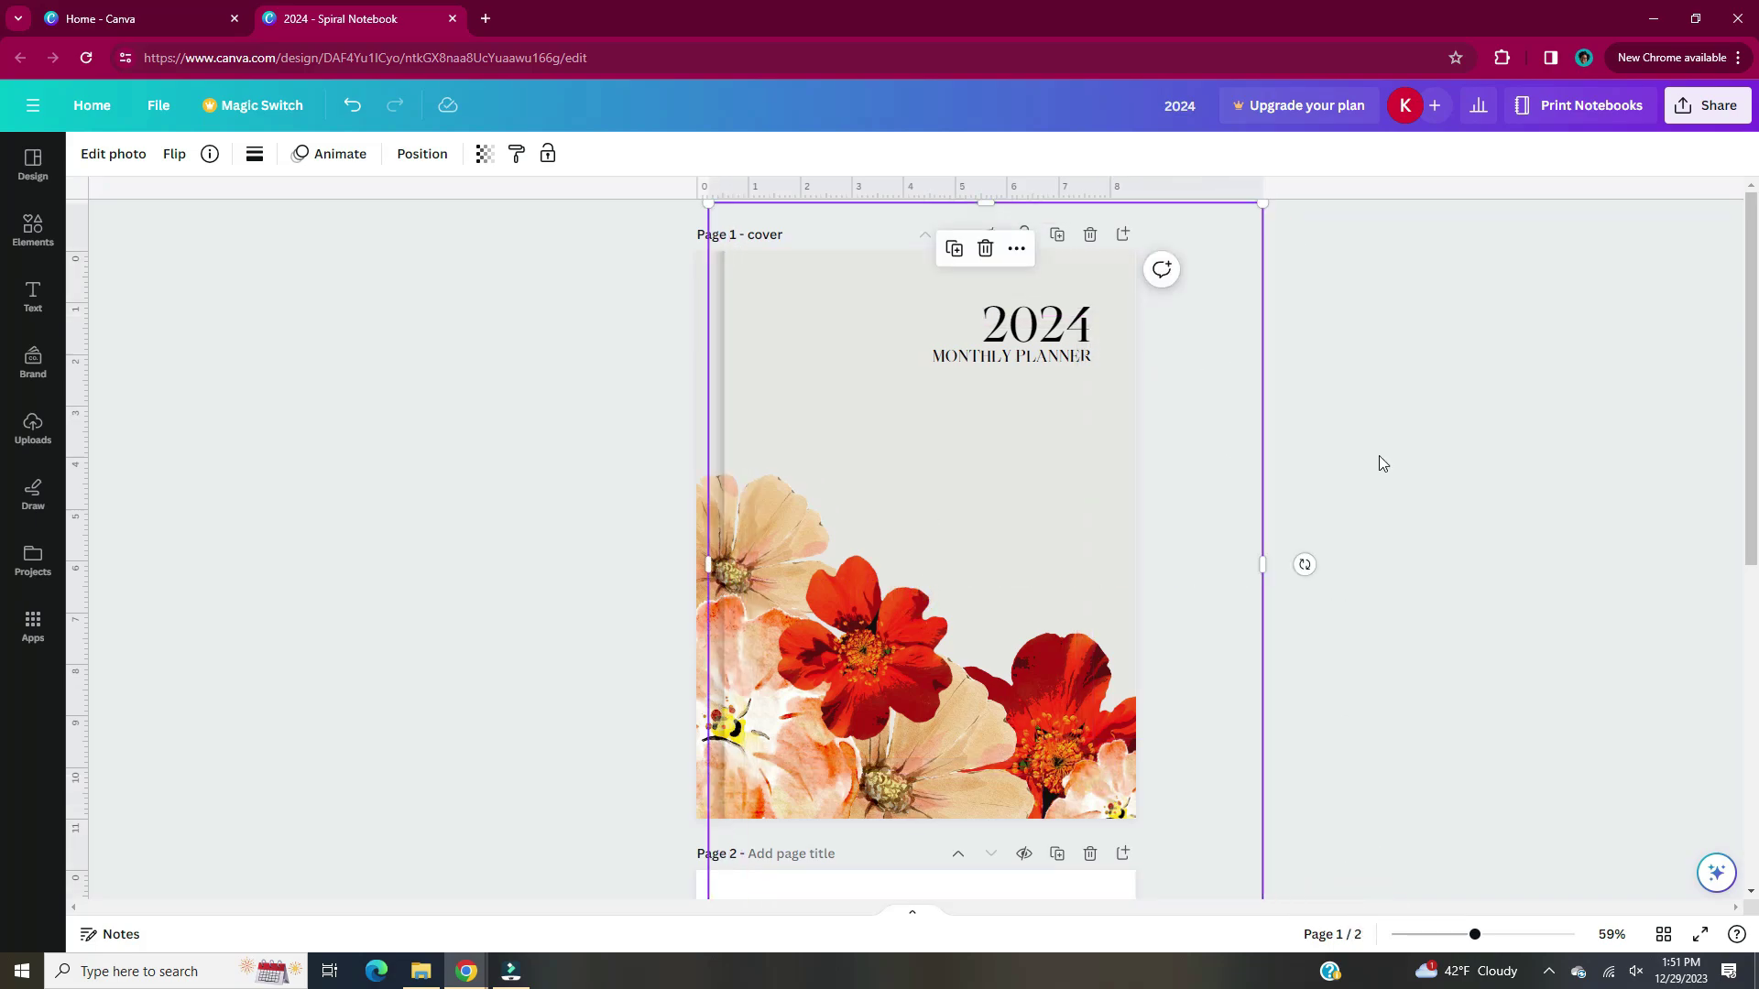
left_click(1382, 463)
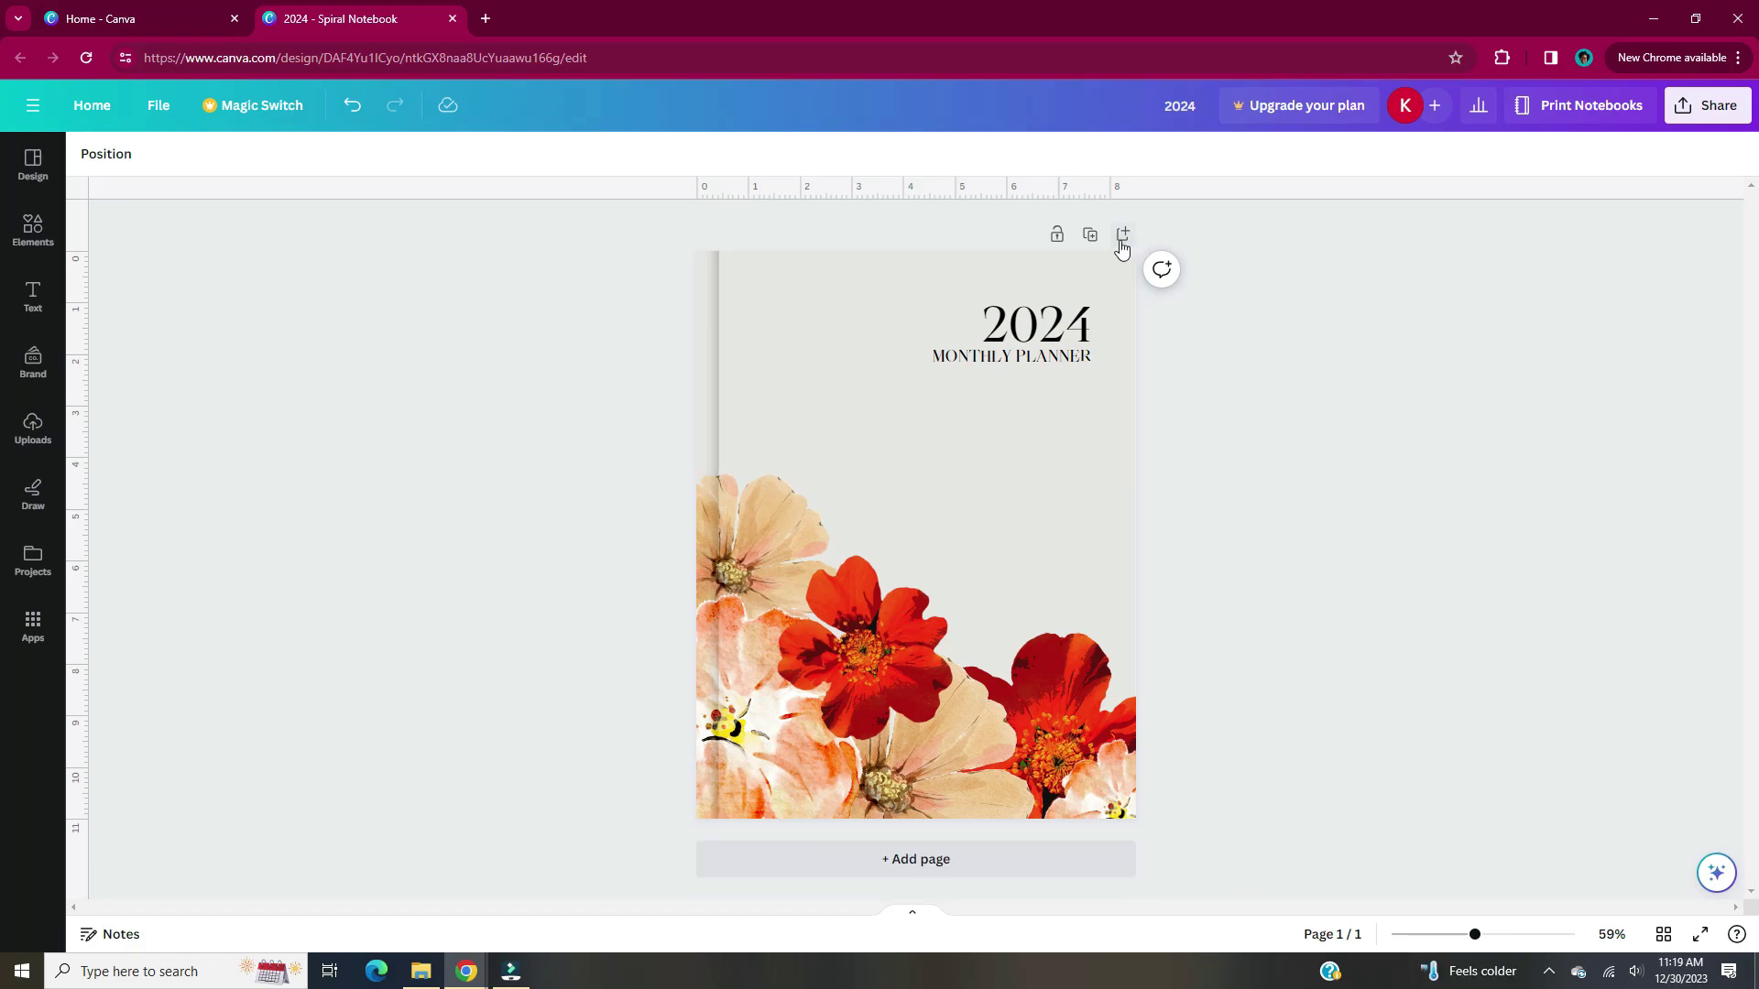
Add a blank page after the cover and insert a rounded square shape on it.
left_click(1123, 234)
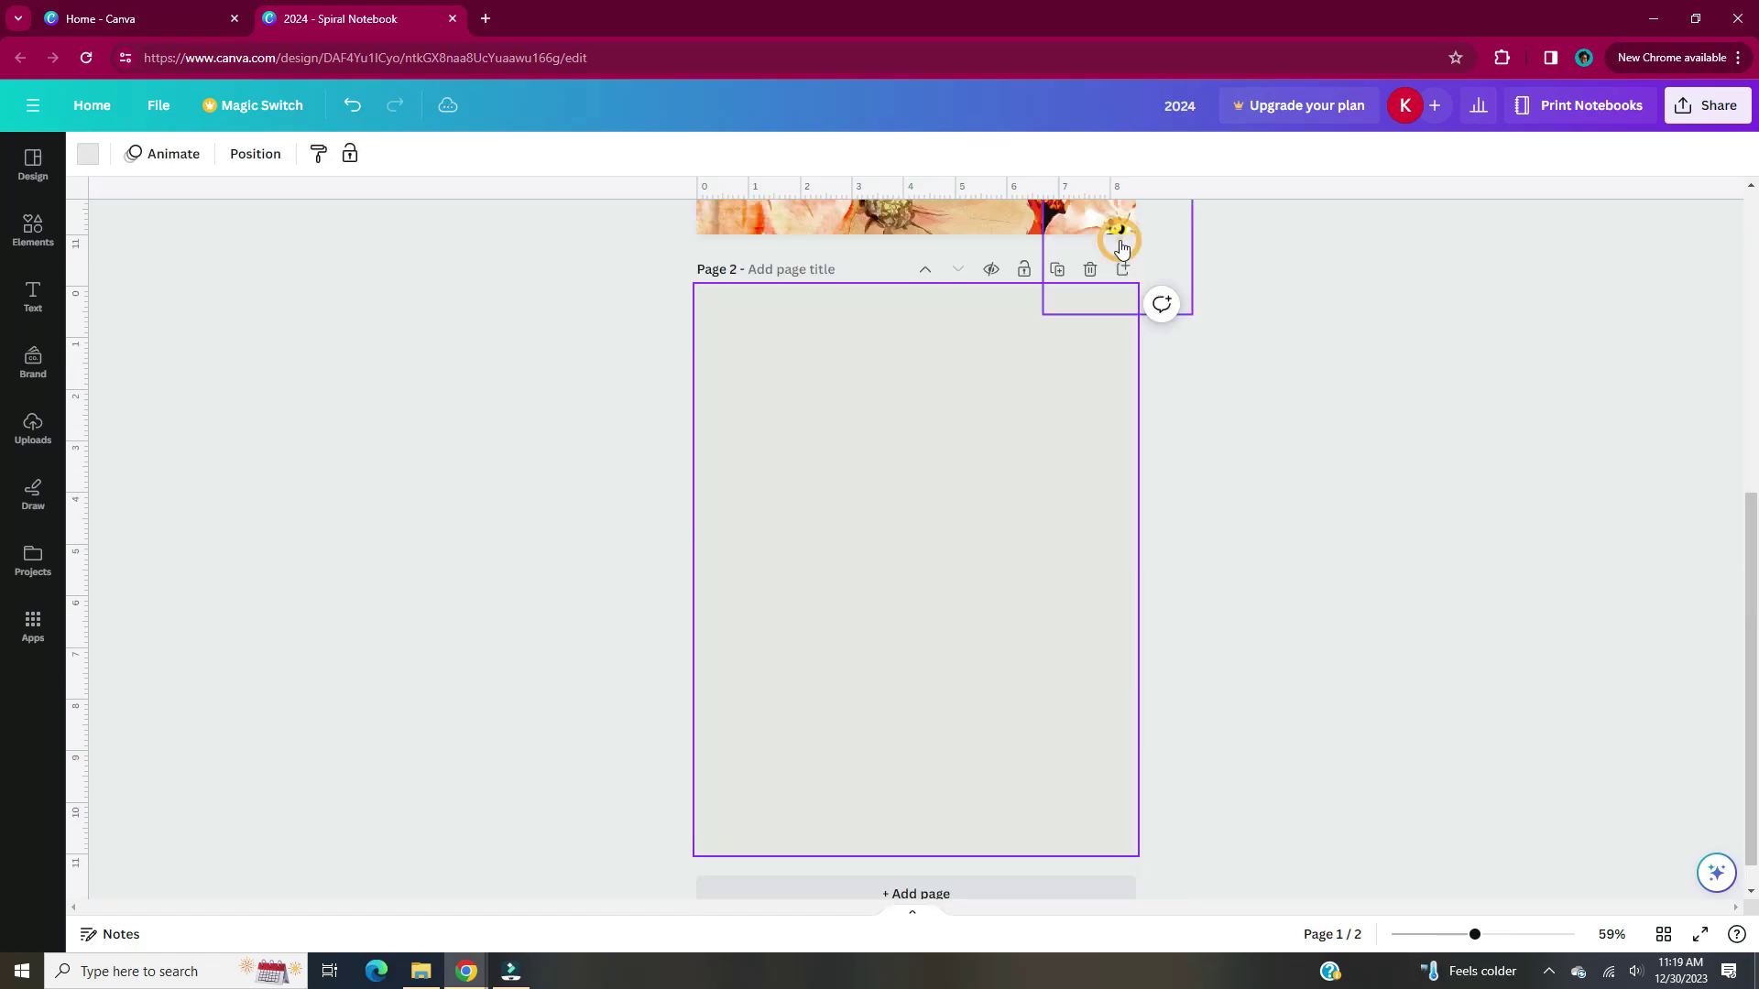
left_click(1387, 335)
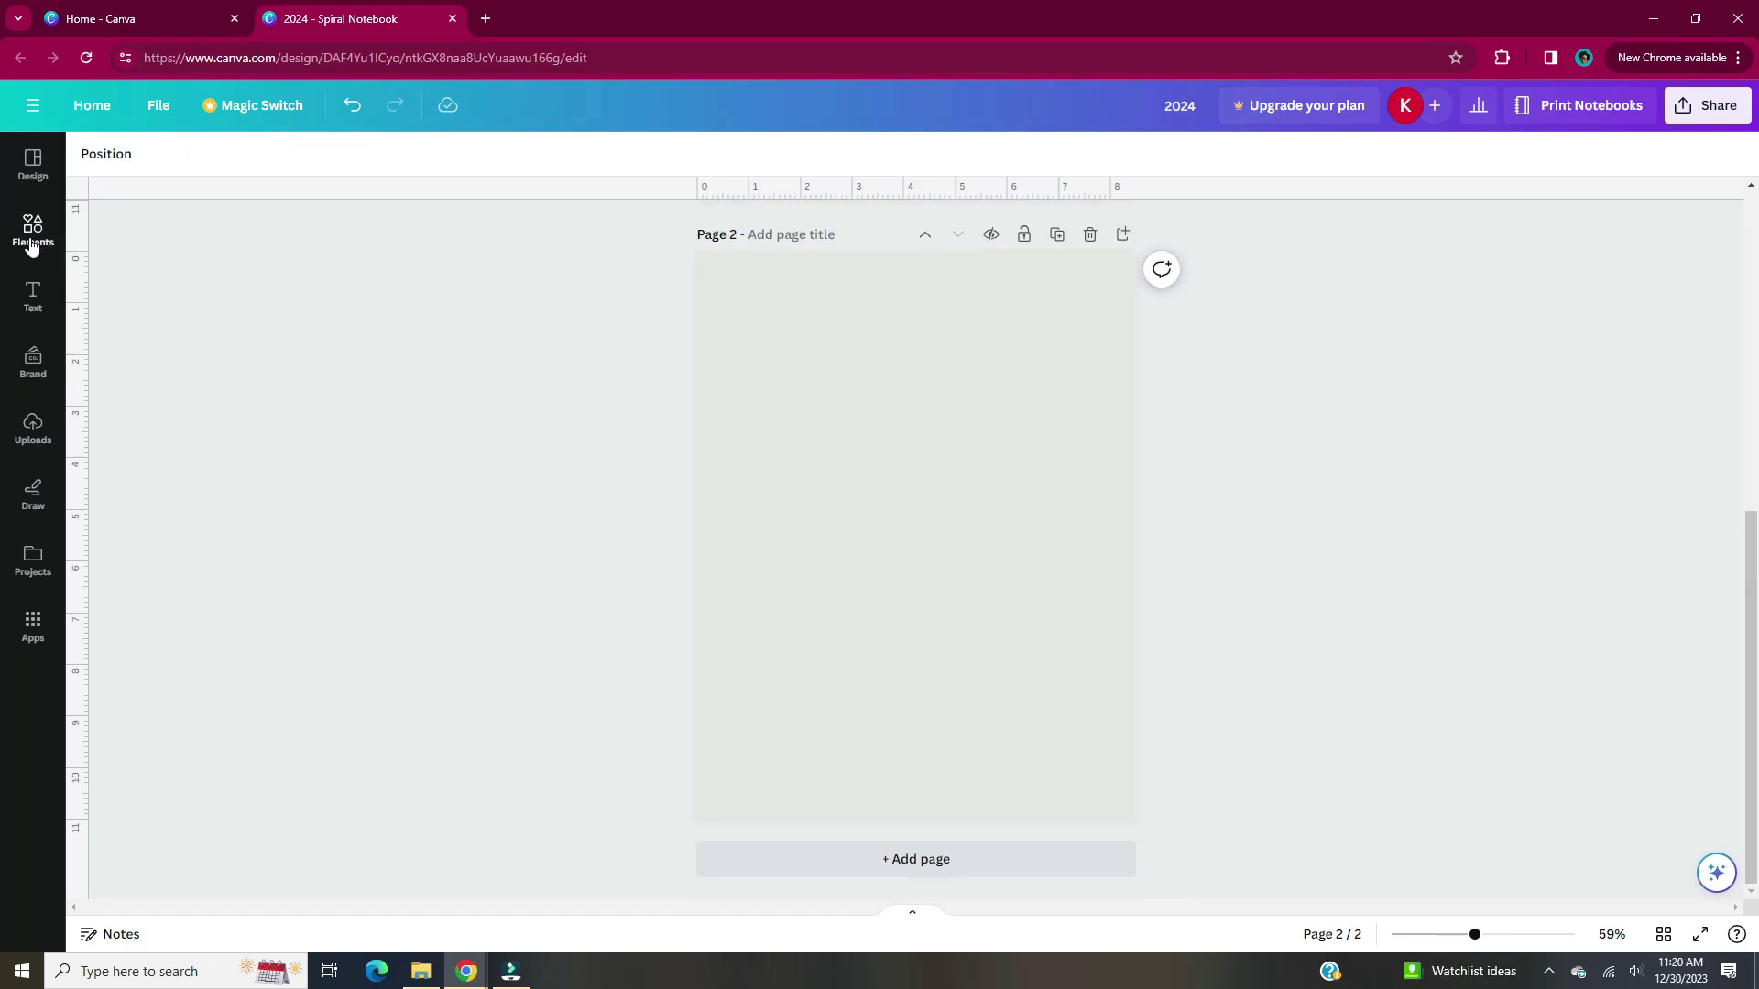
left_click(32, 236)
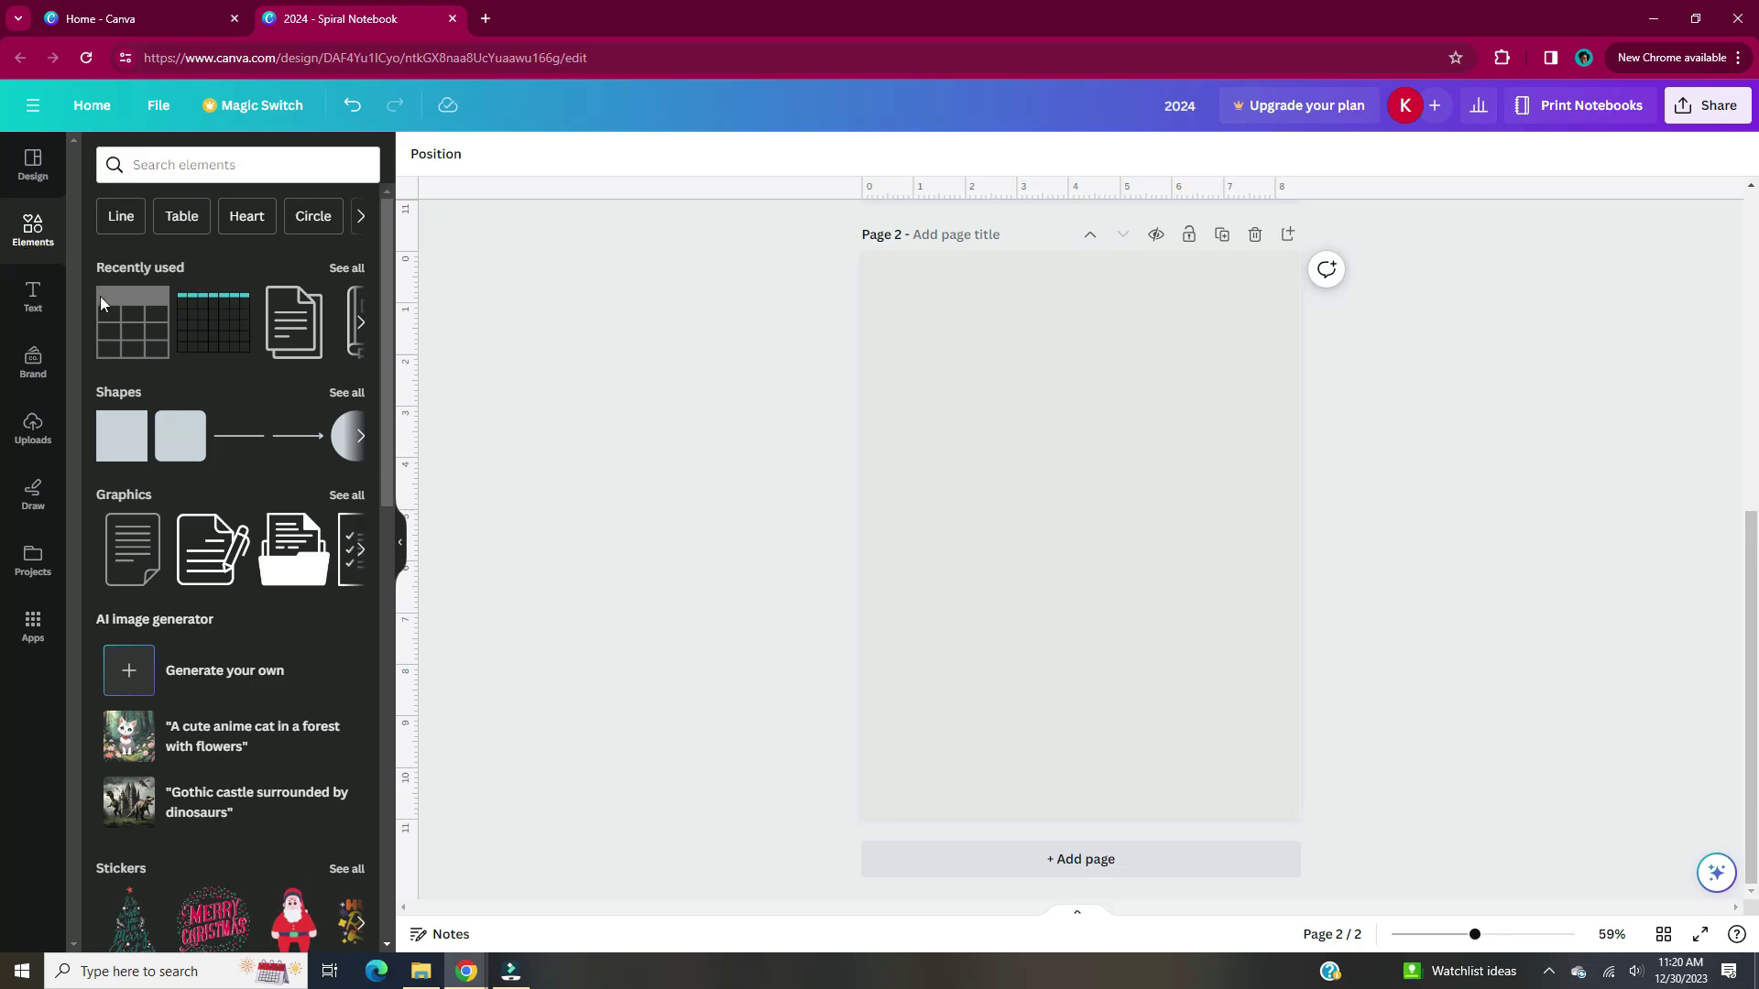
mouse_move(185, 455)
left_click(181, 452)
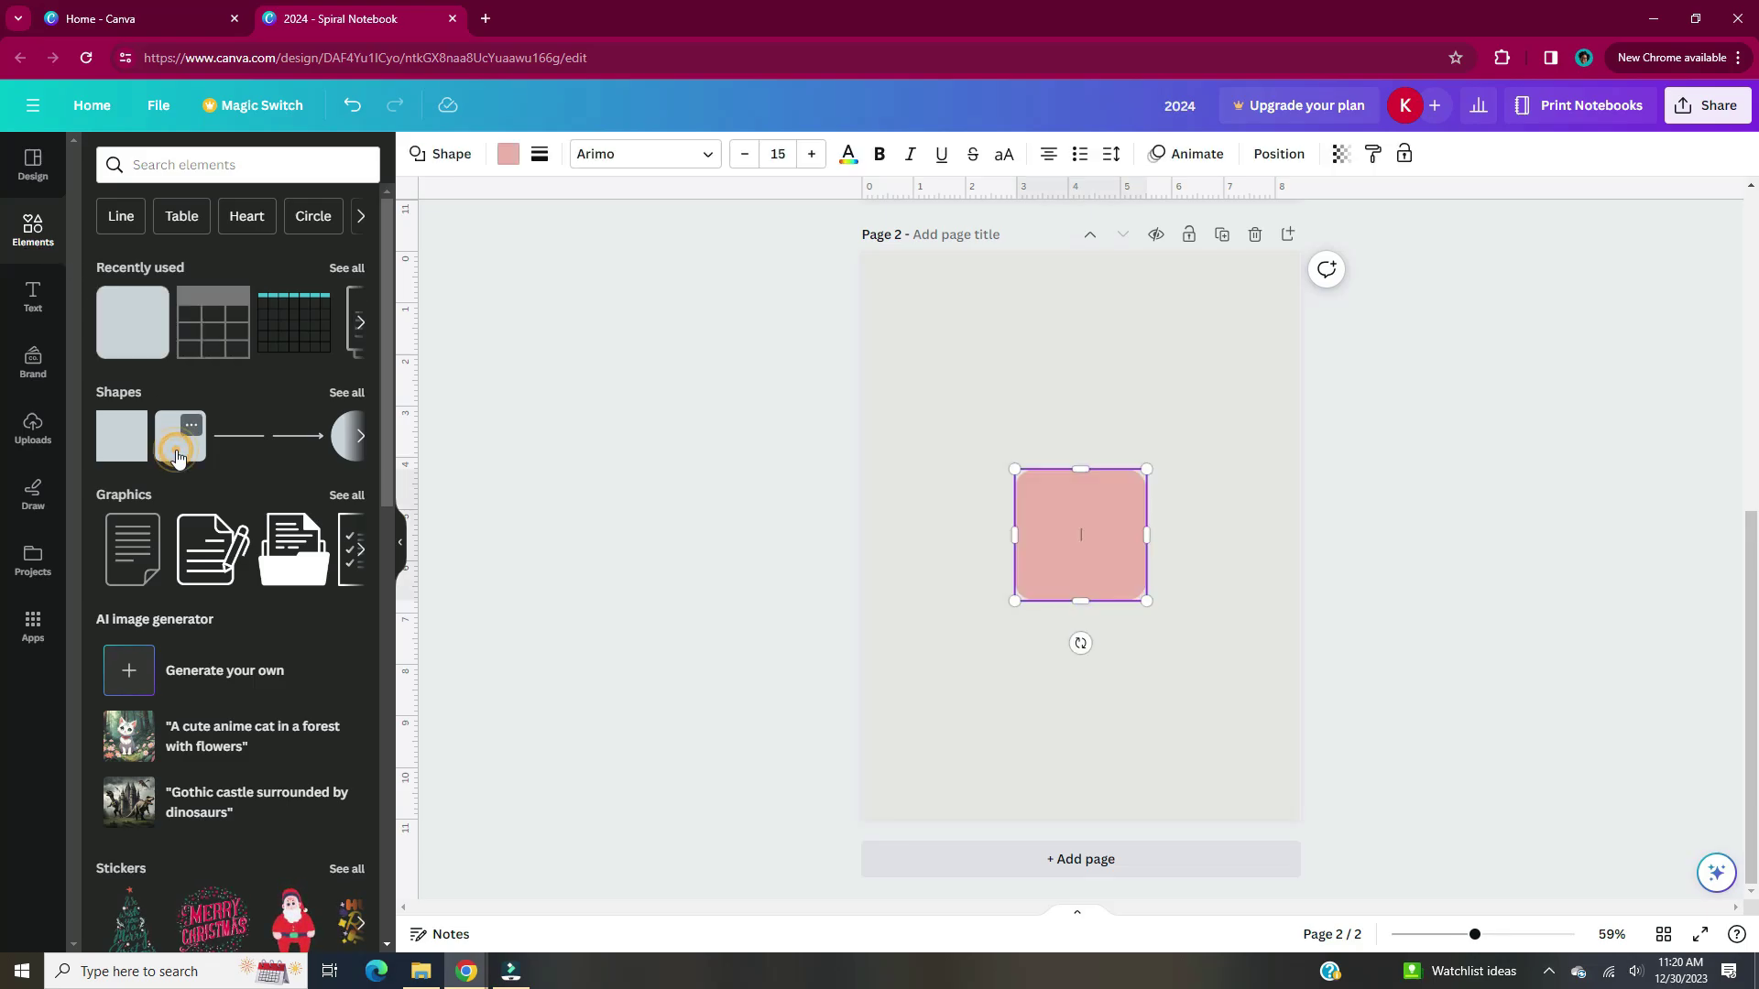
left_click(399, 541)
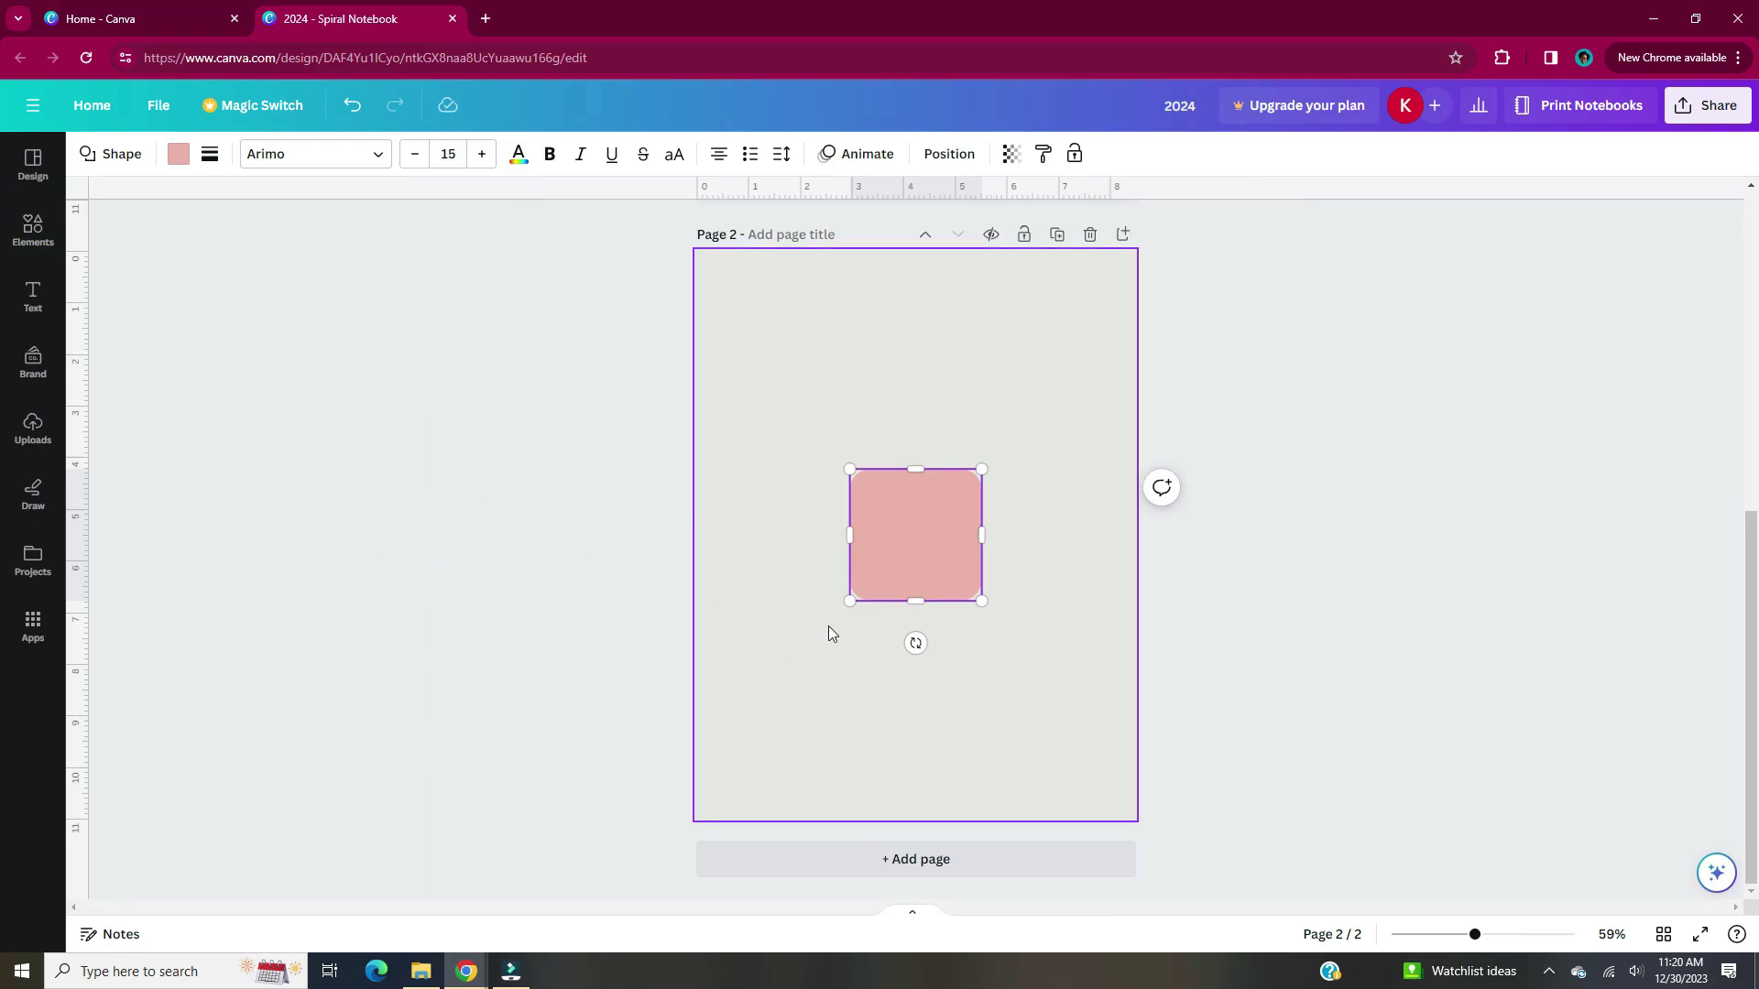
Move the rounded square to page 2's upper-right corner and fill it with dark red from the red flower's photo colors.
scroll(829, 628, "up", 3)
left_click(1081, 590)
scroll(971, 513, "down", 2)
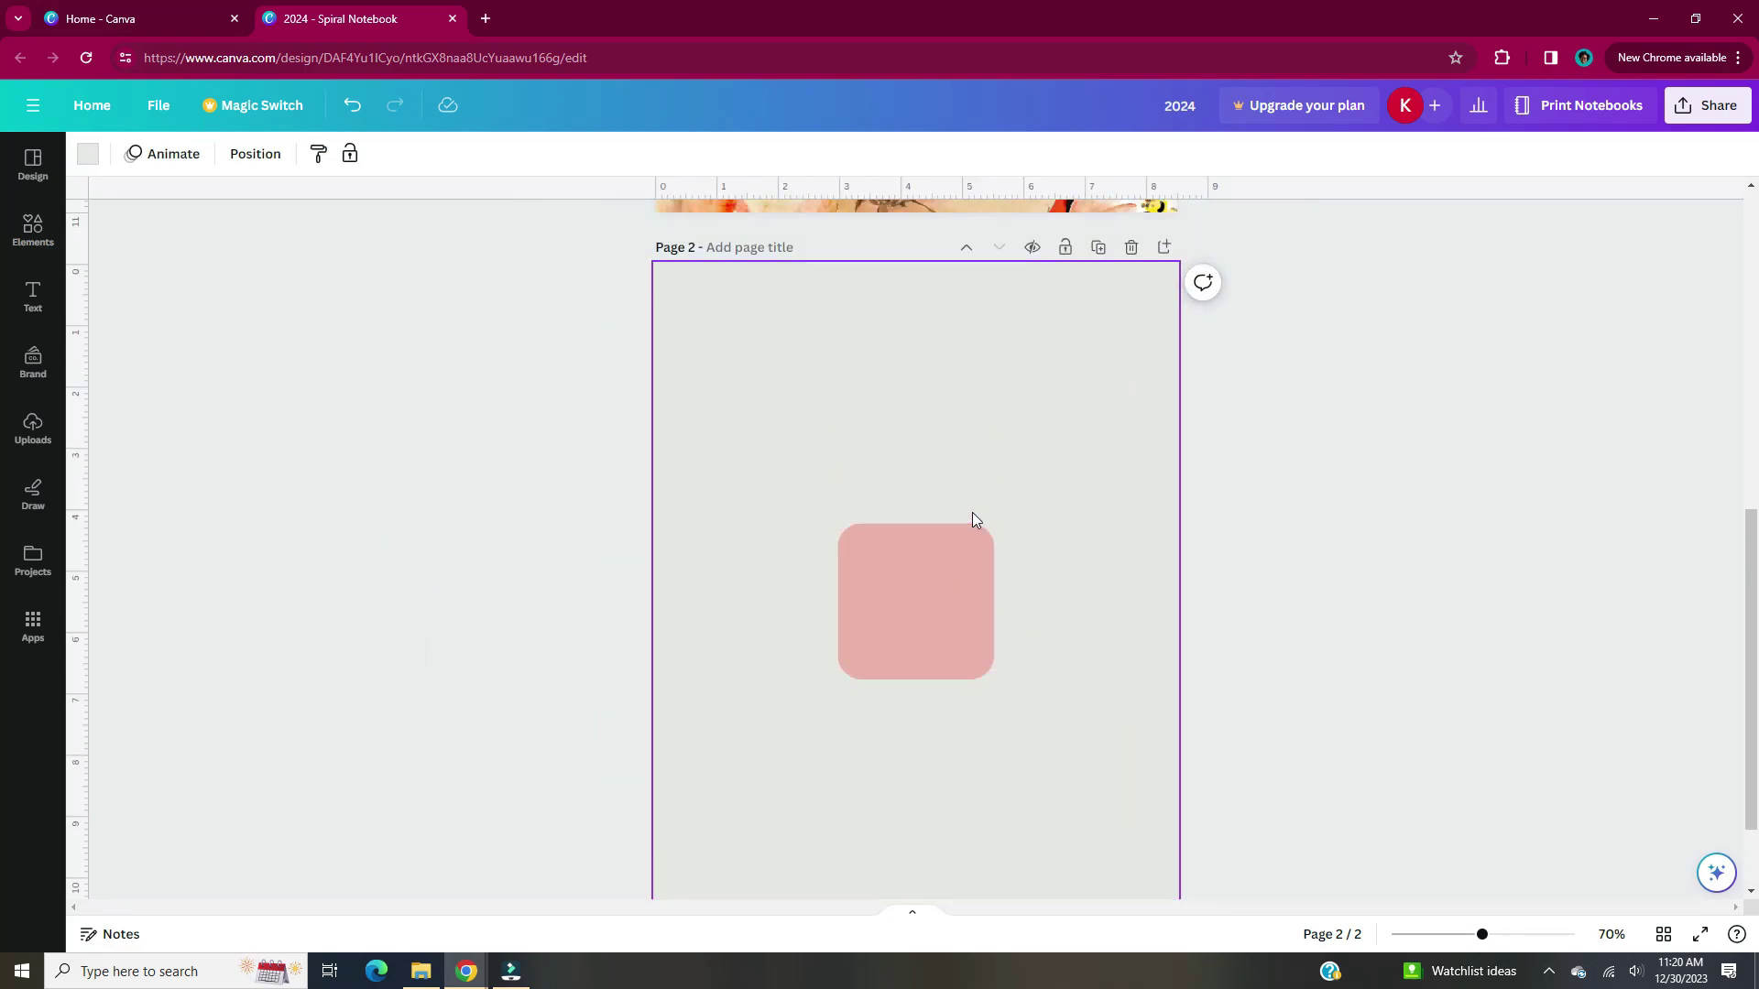
left_click_drag(923, 608, 1098, 353)
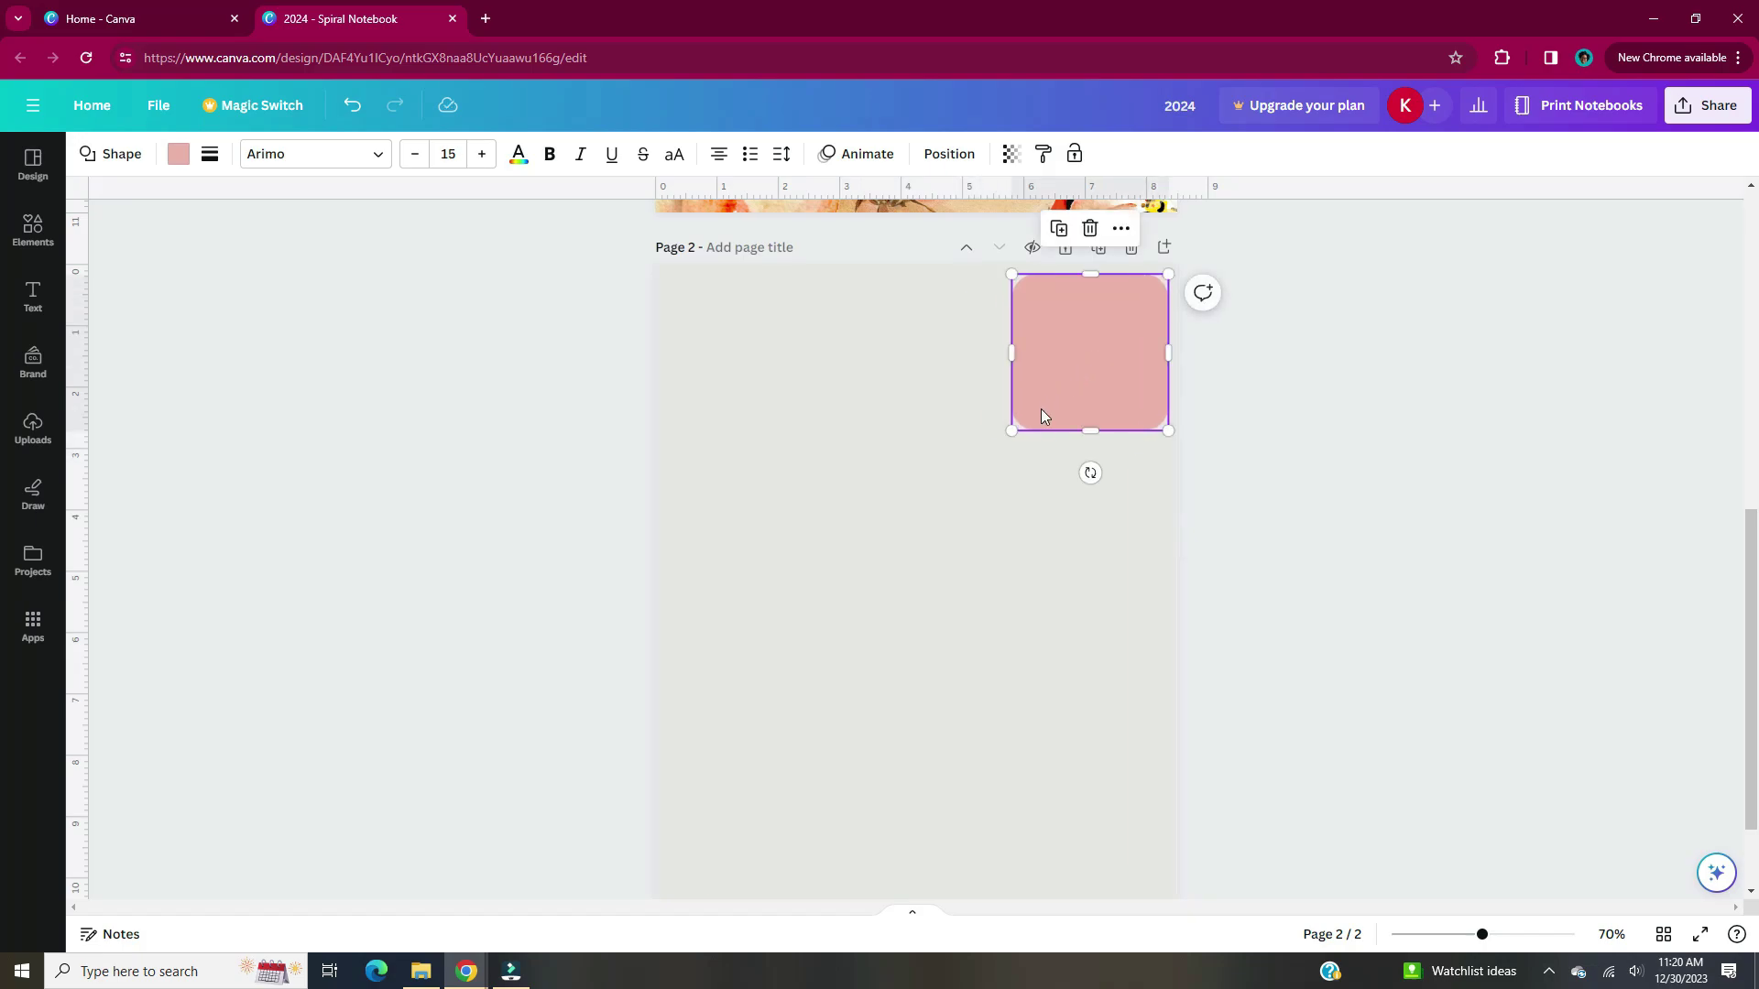
left_click(179, 153)
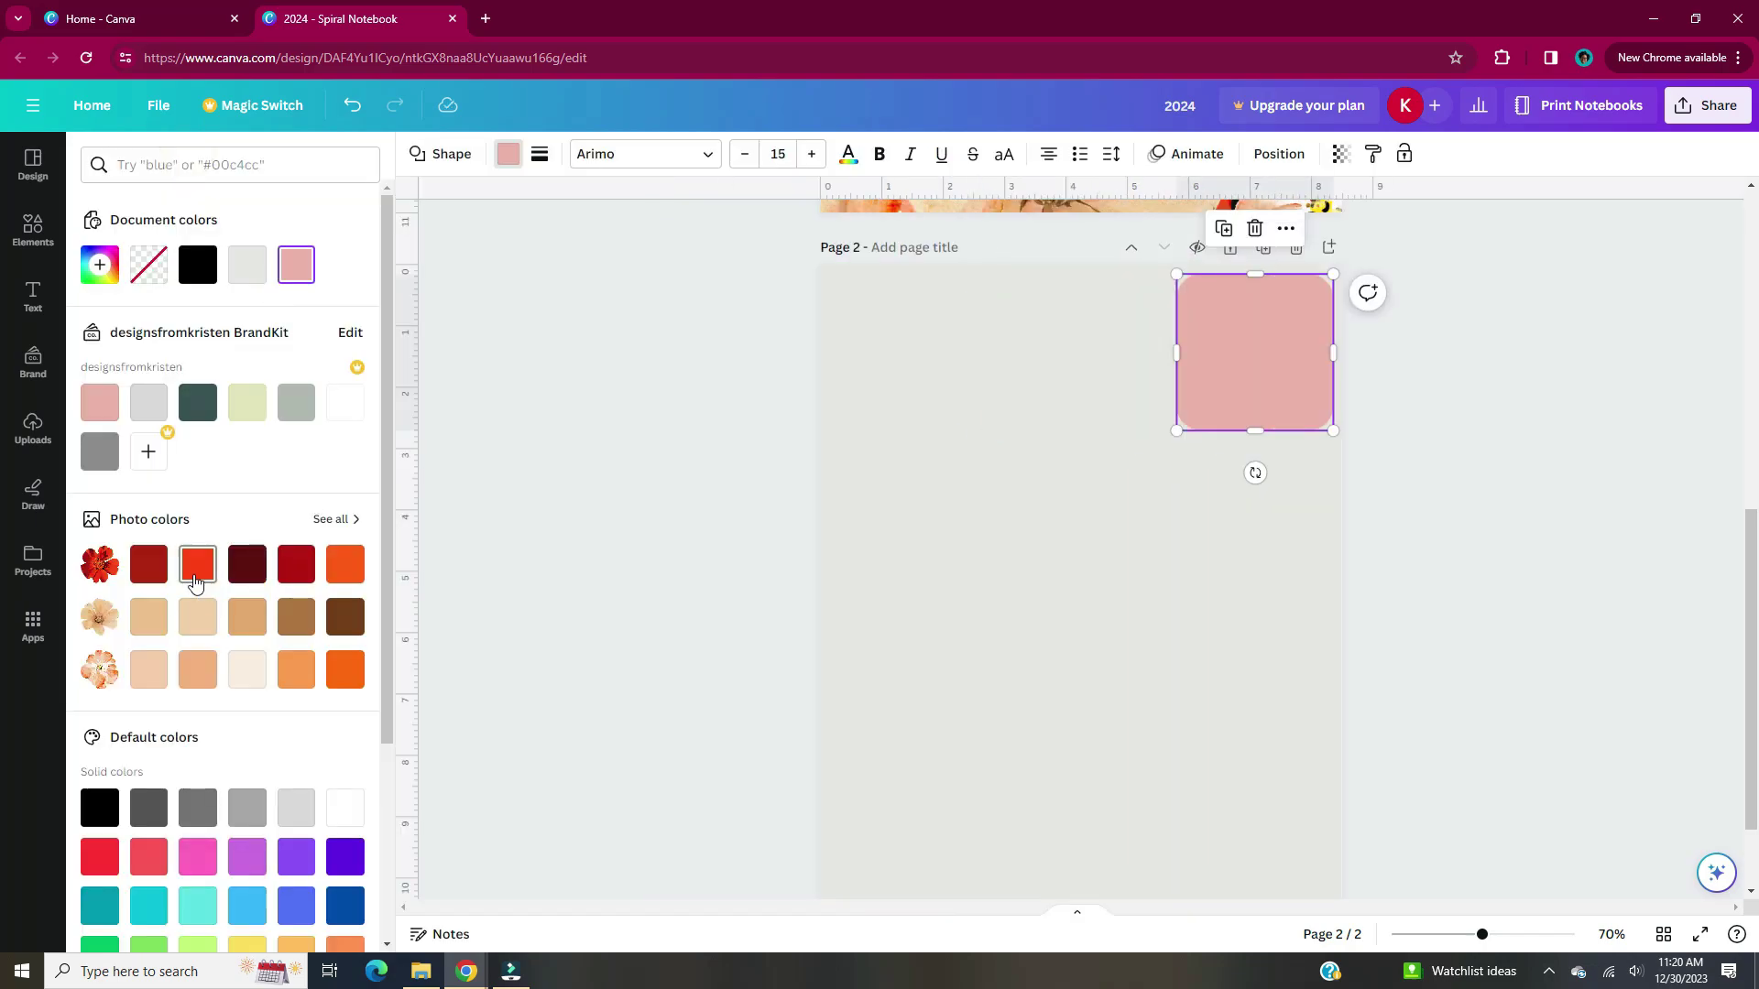
left_click(146, 577)
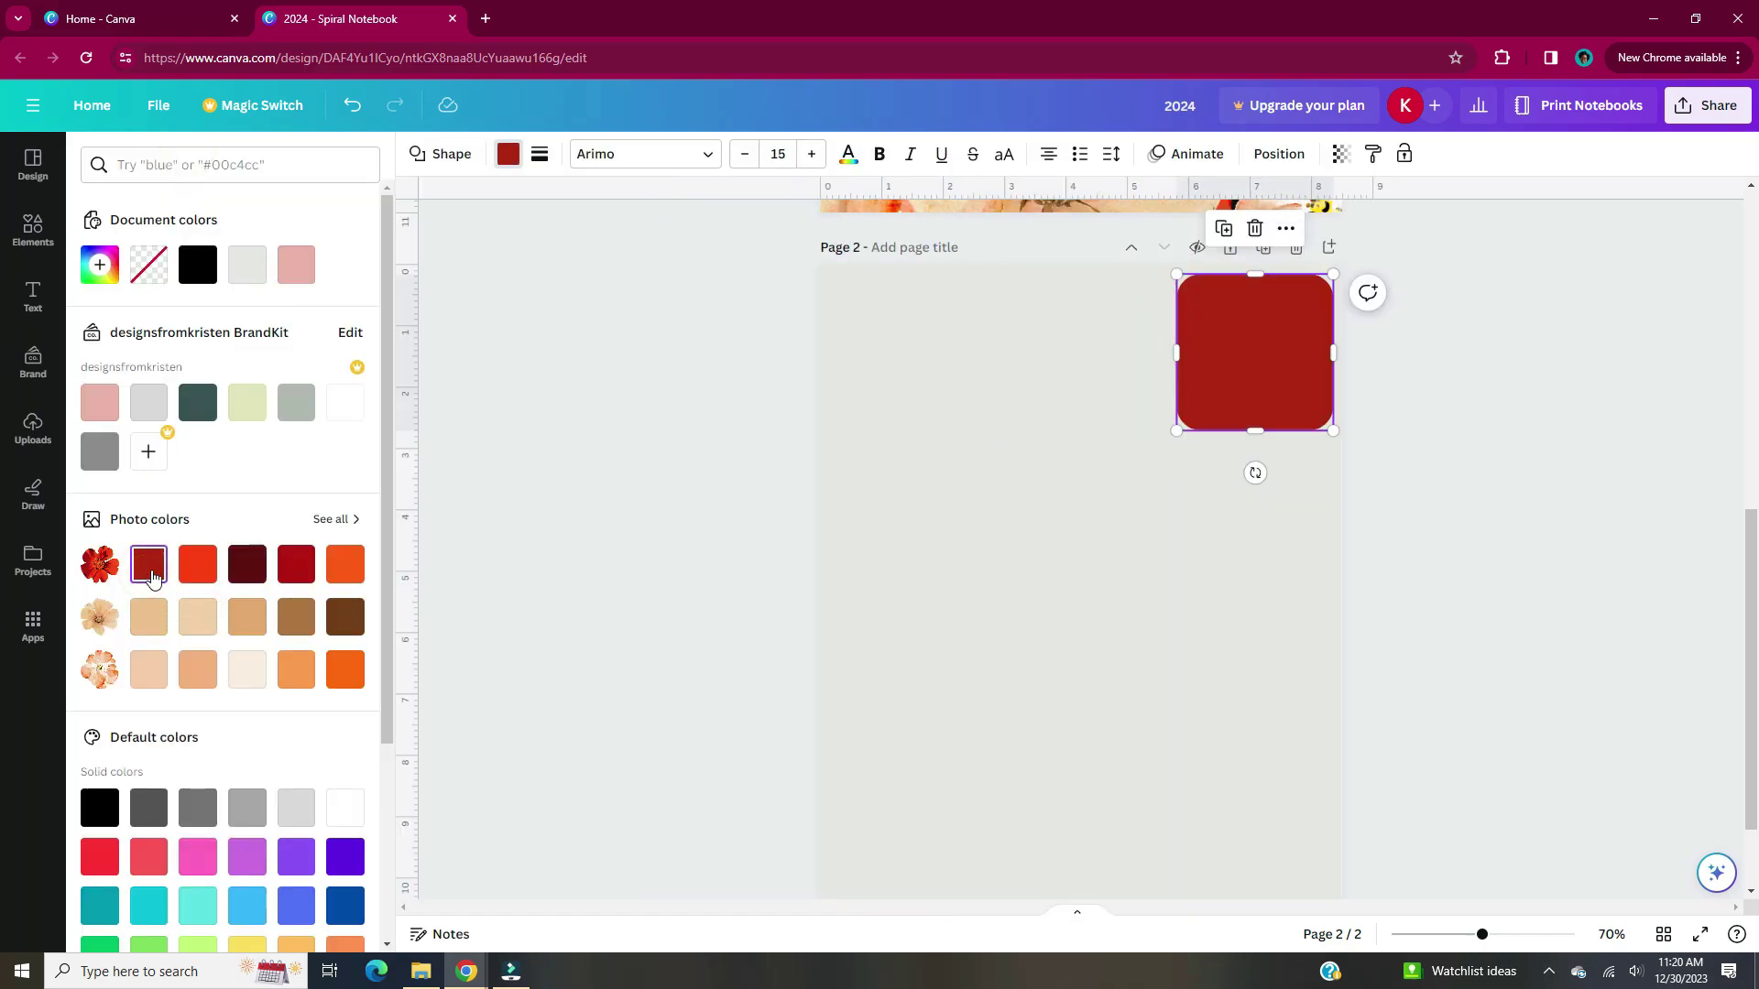
left_click(557, 529)
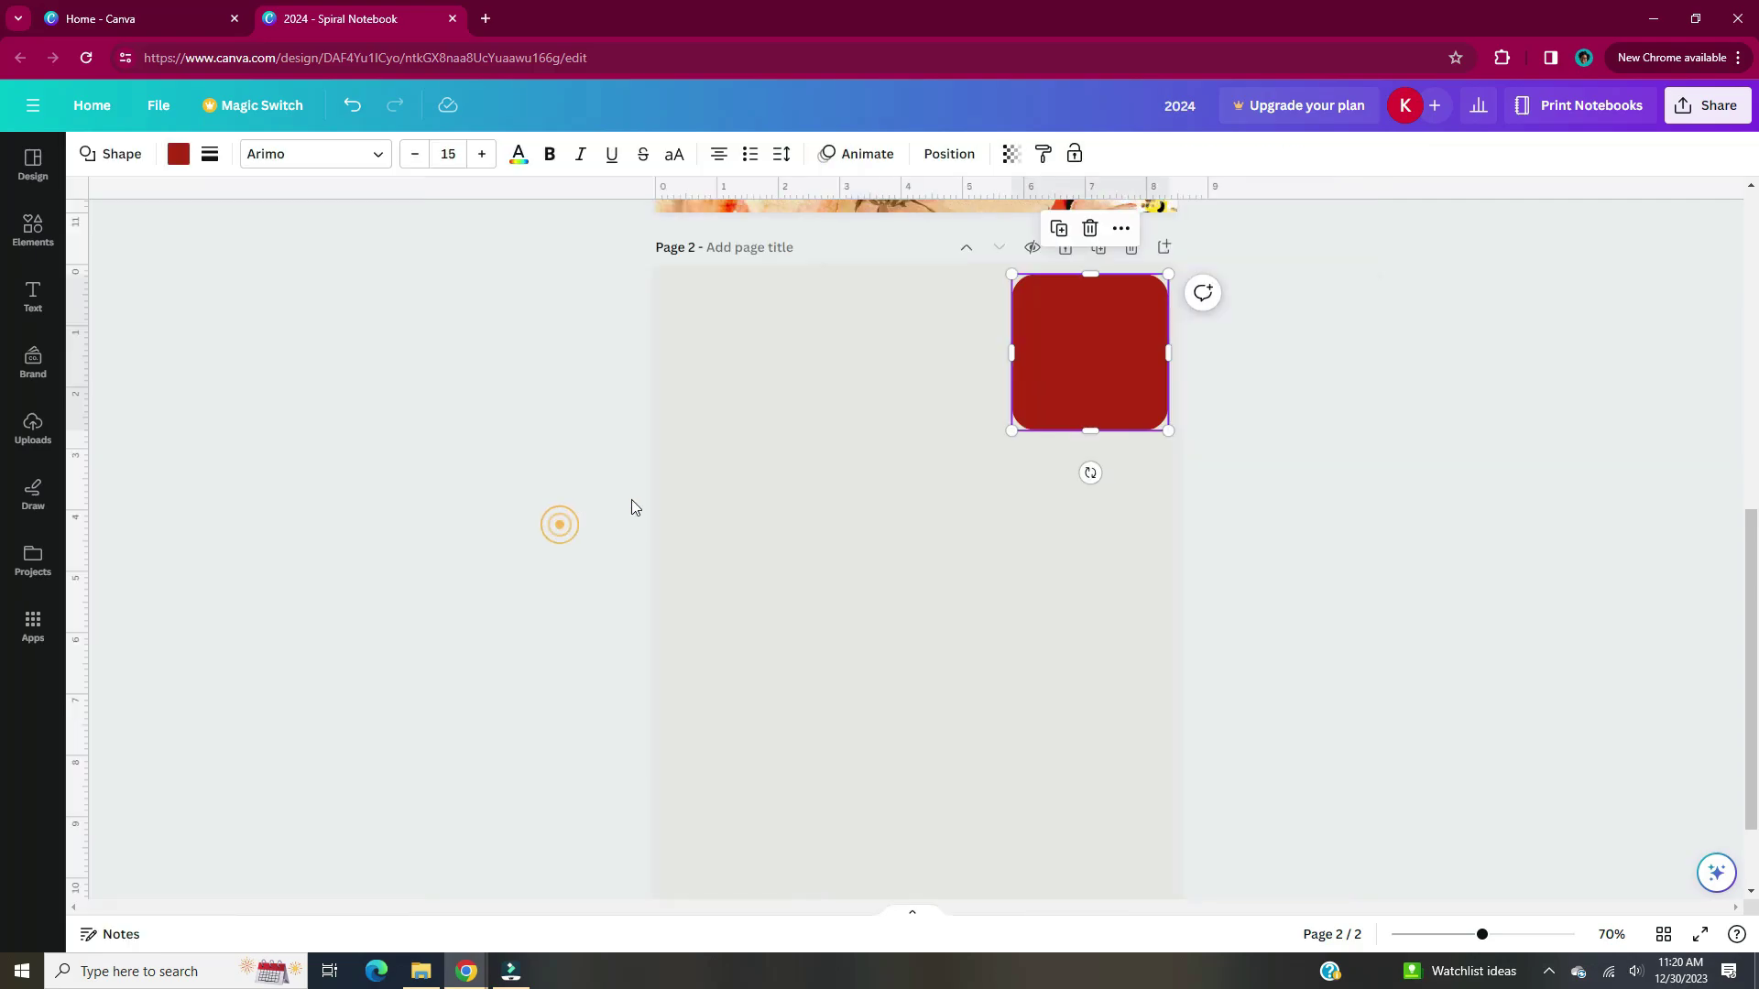
left_click(1254, 481)
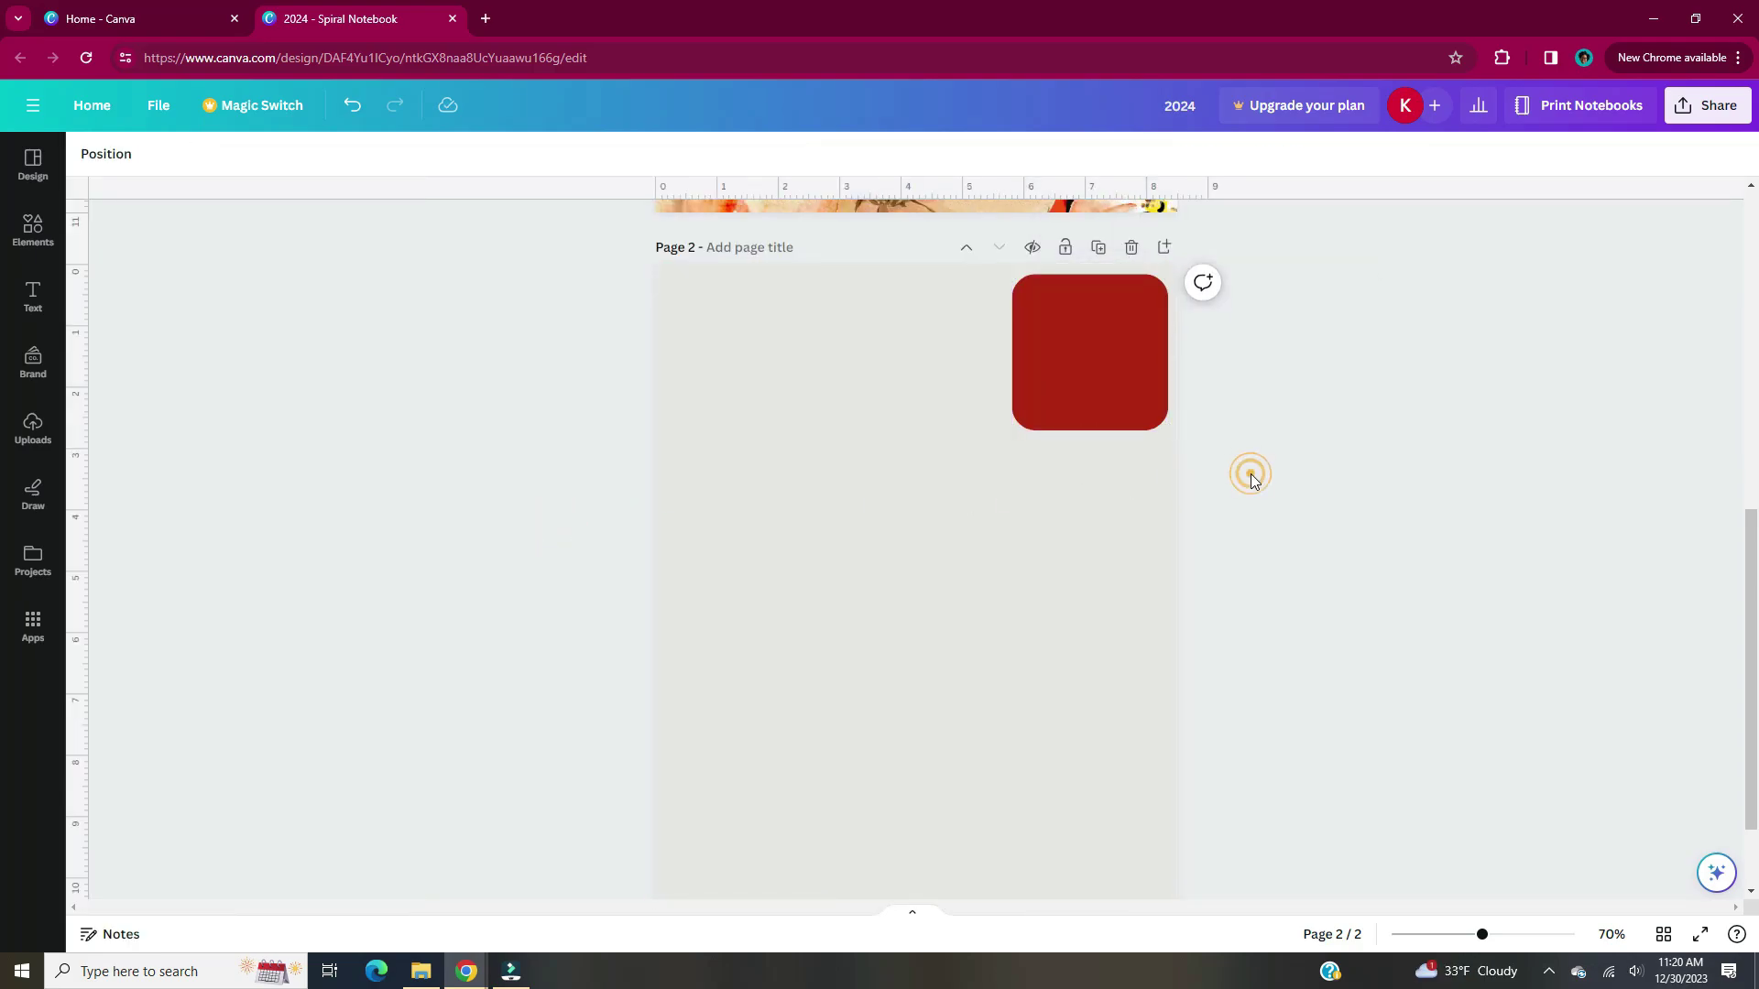
Flatten the red square into a short horizontal bar and reduce its corner rounding.
left_click(1114, 352)
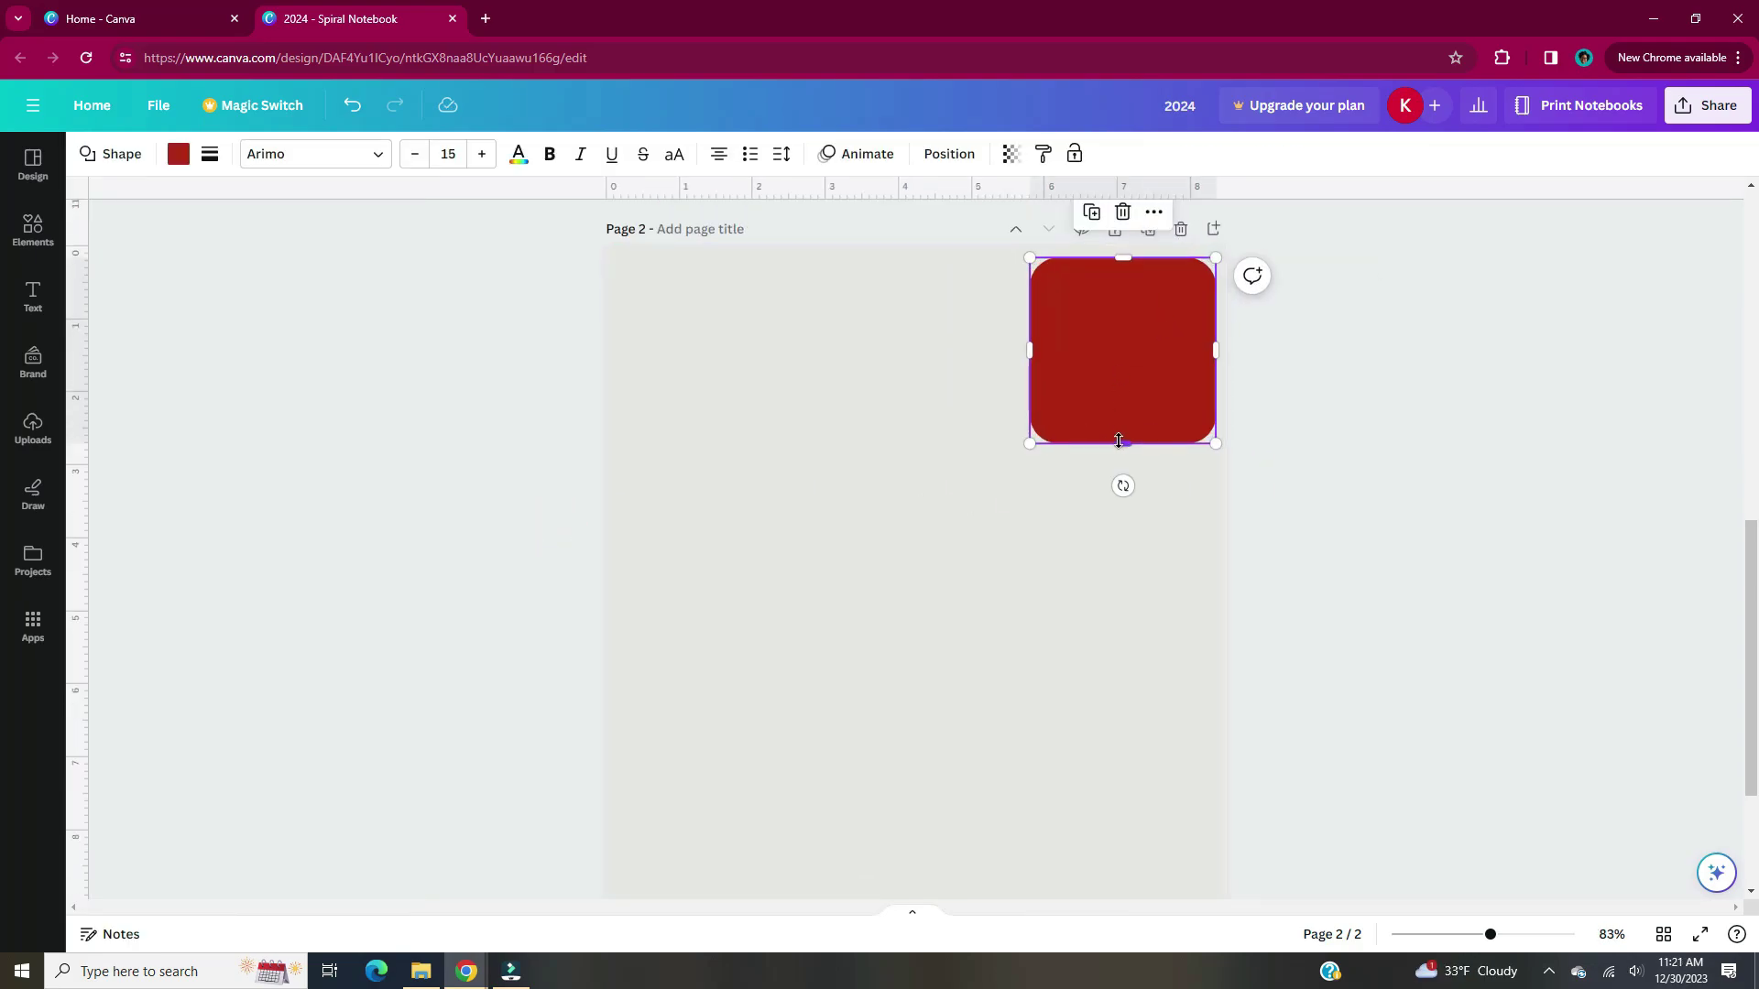
left_click_drag(1118, 443, 1123, 326)
left_click(210, 156)
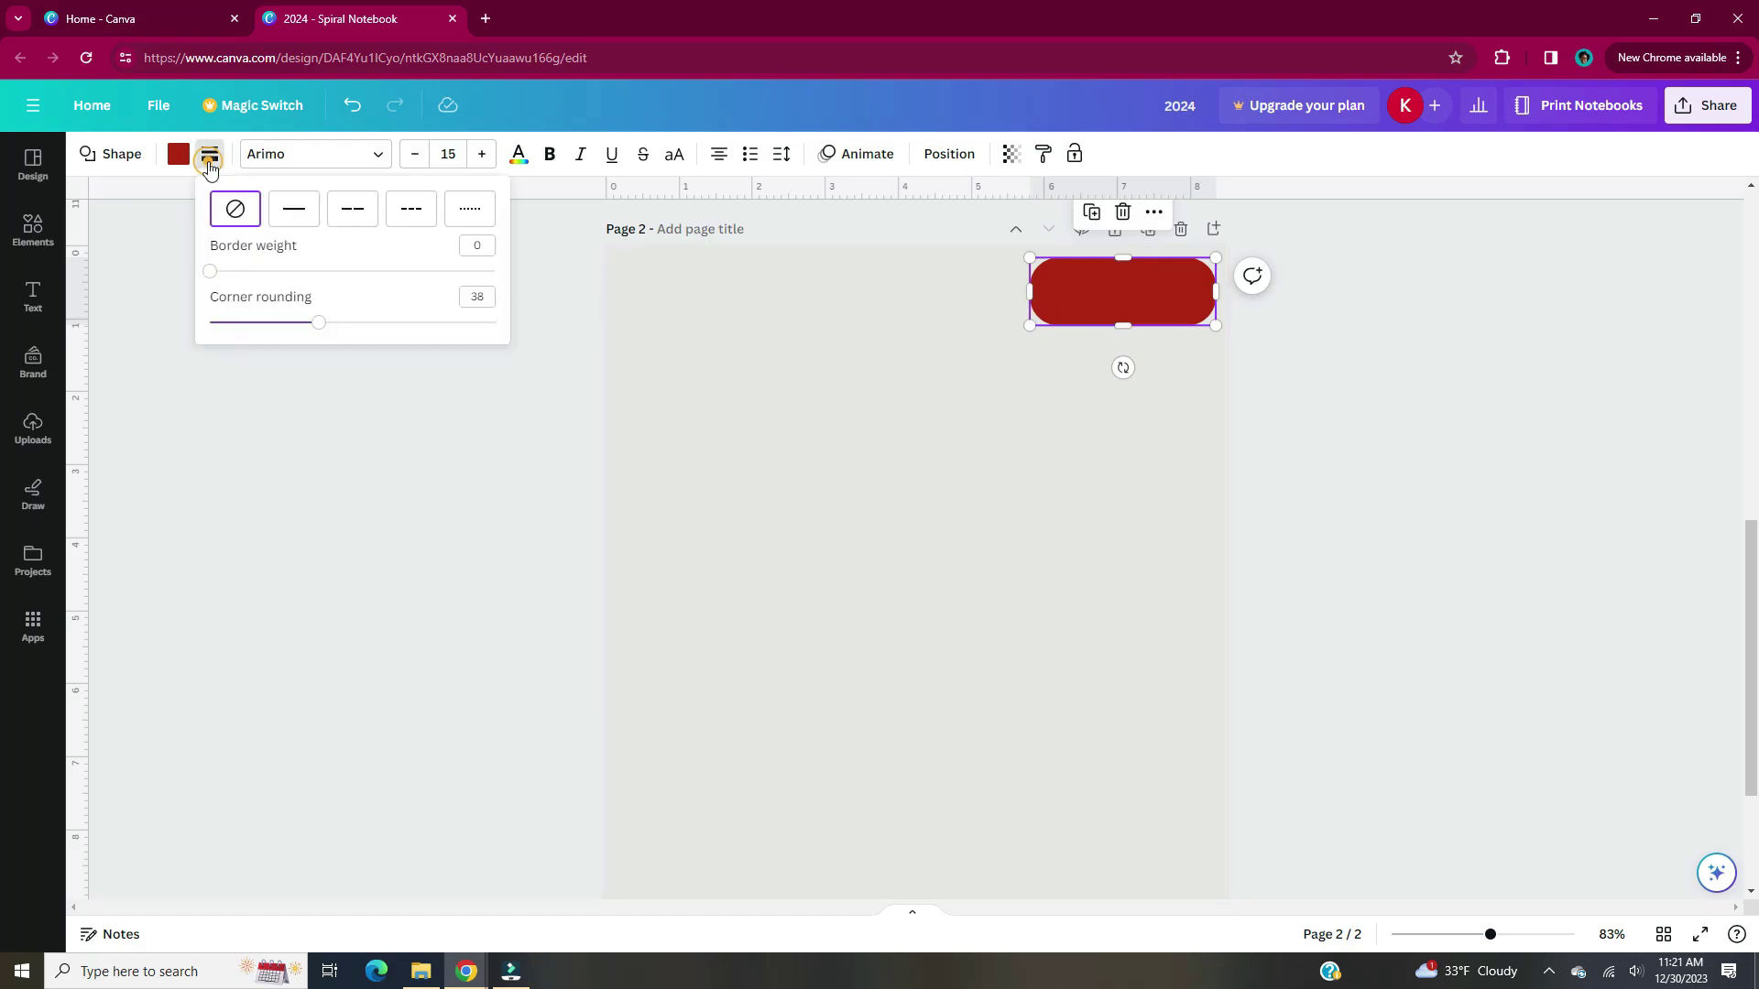
left_click_drag(319, 322, 247, 326)
left_click(1048, 437)
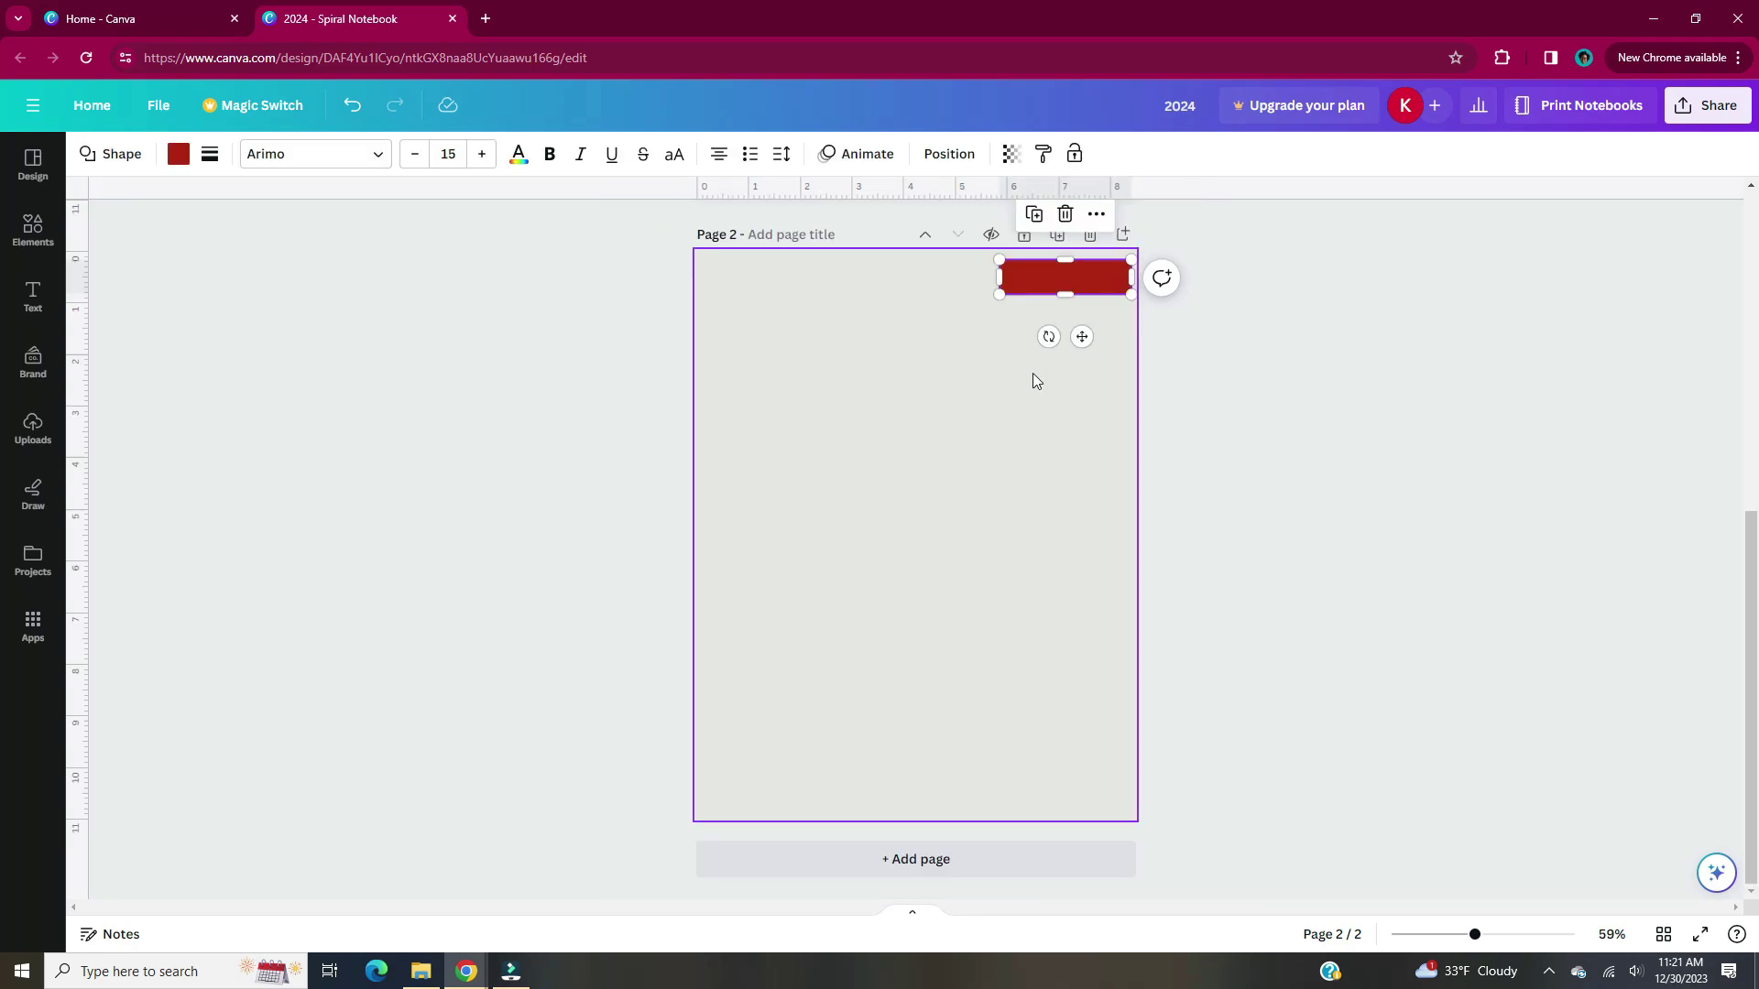
left_click(1009, 382)
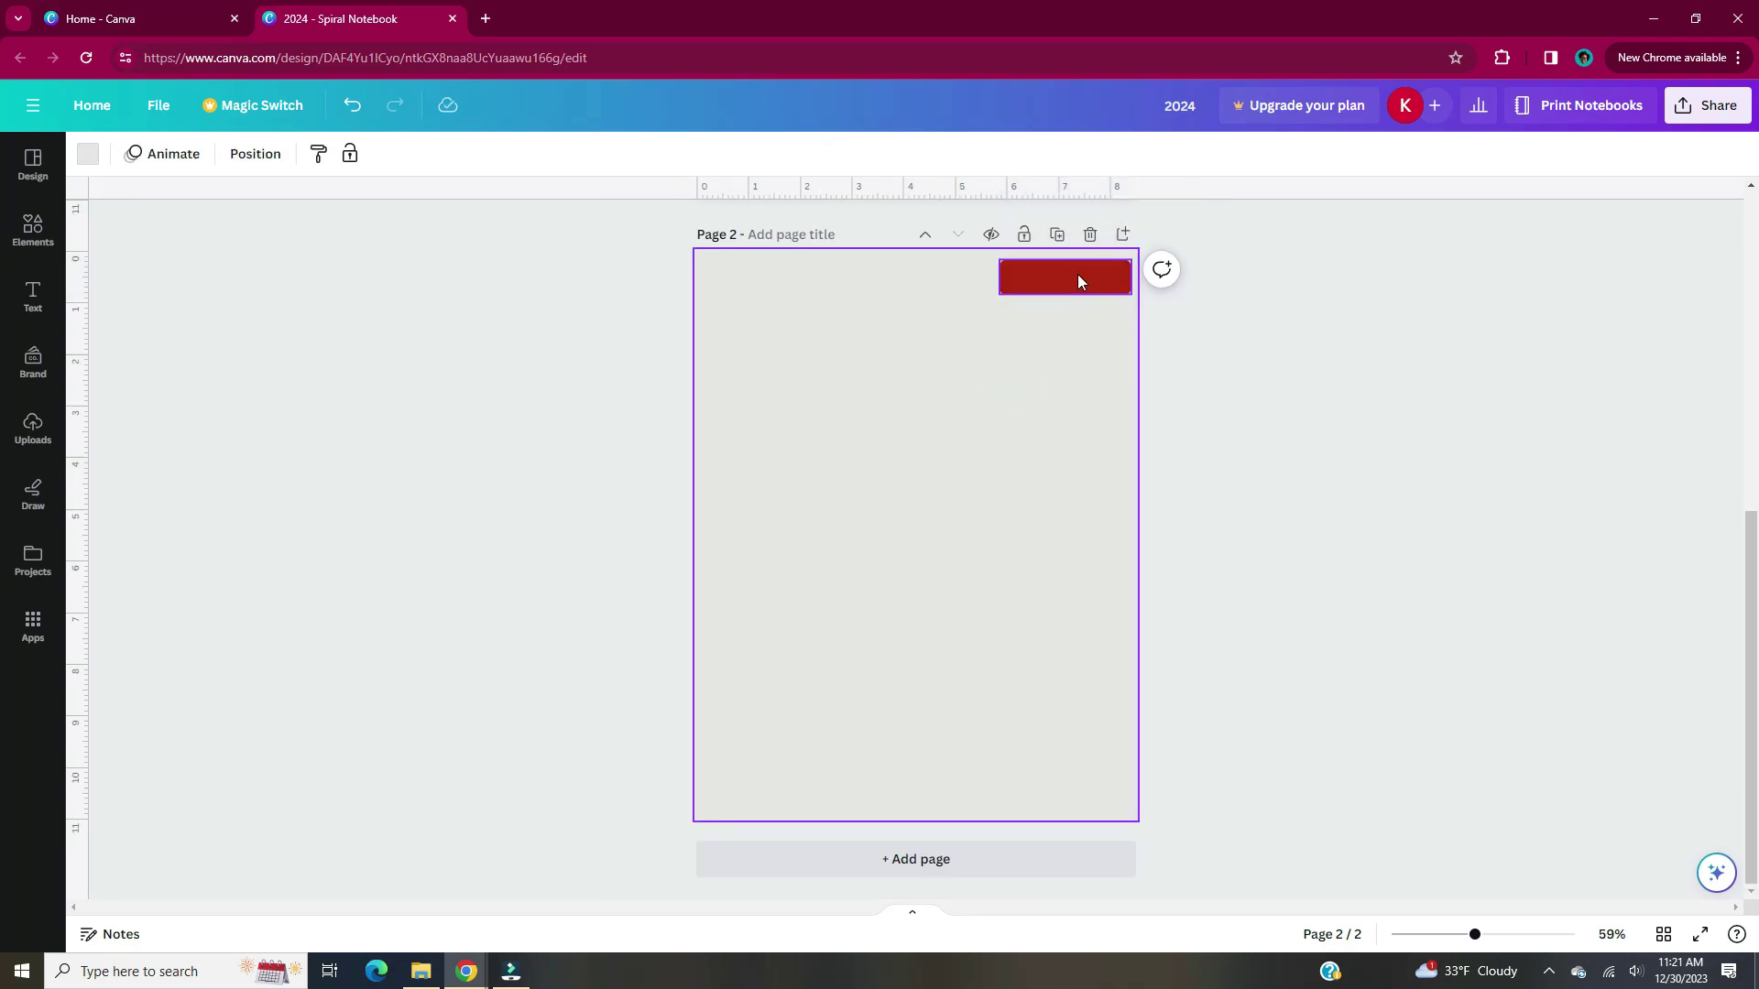
Duplicate the red bar and place the copy directly below it with a narrow gap.
left_click(1079, 280)
left_click_drag(1077, 275, 1098, 322)
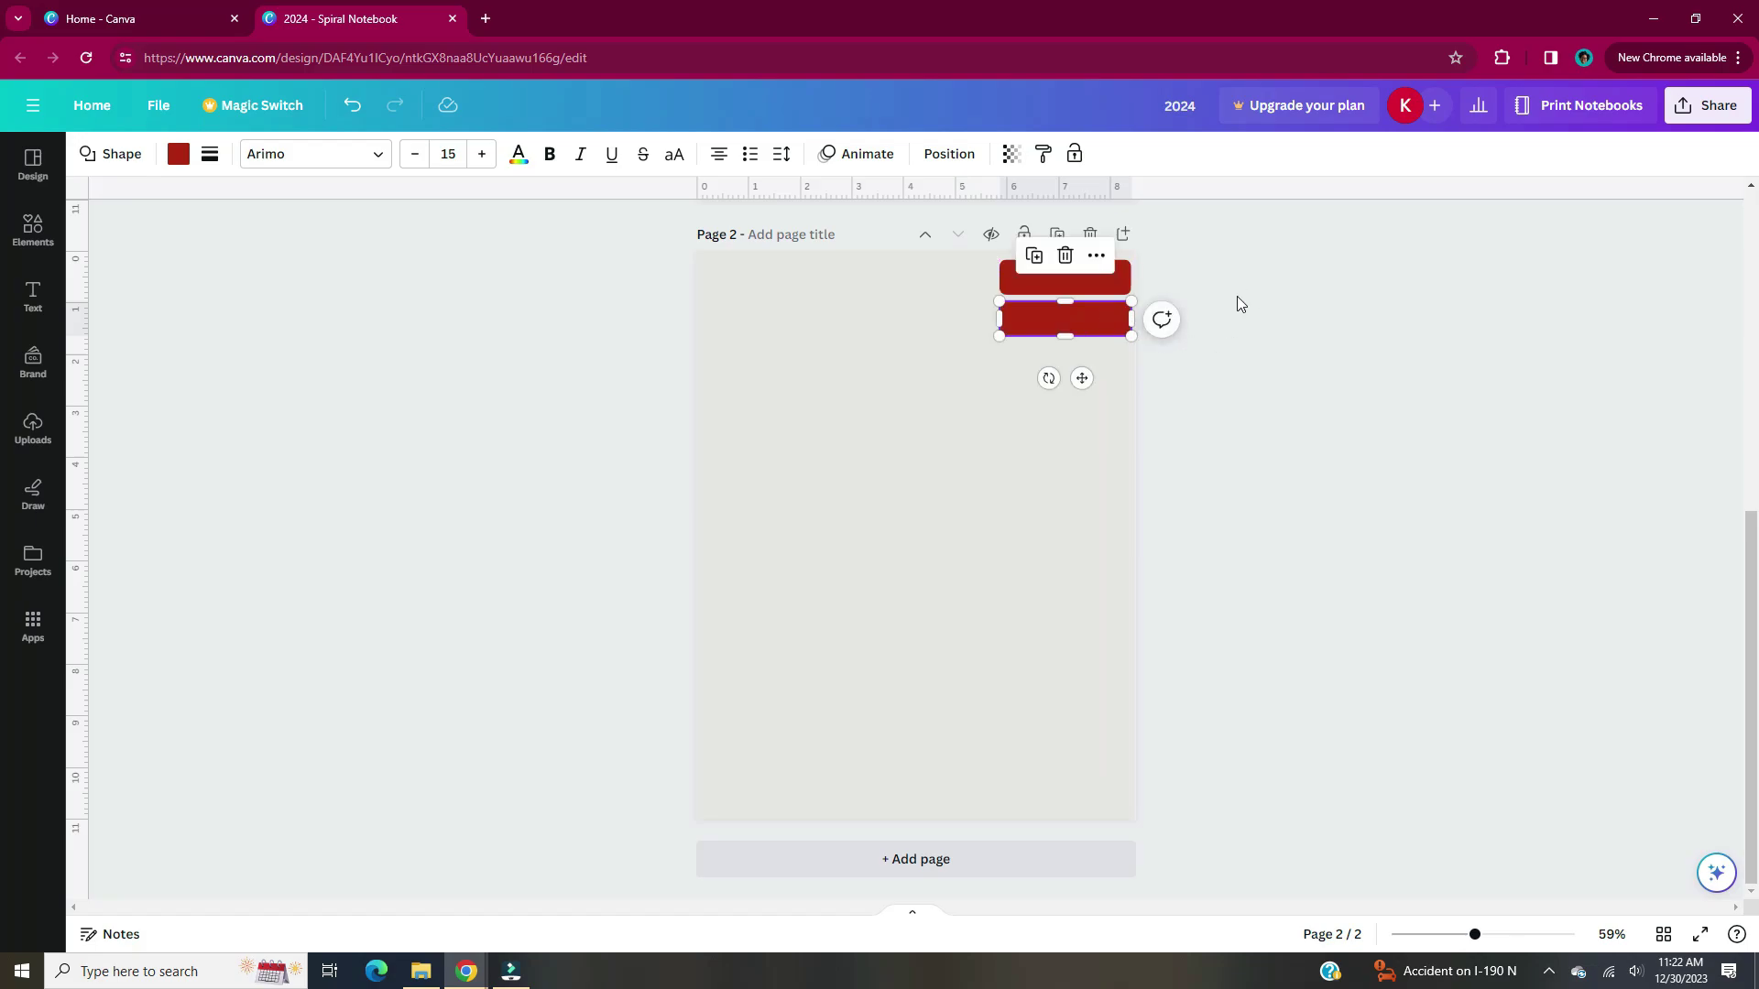
scroll(1206, 287, "up", 3)
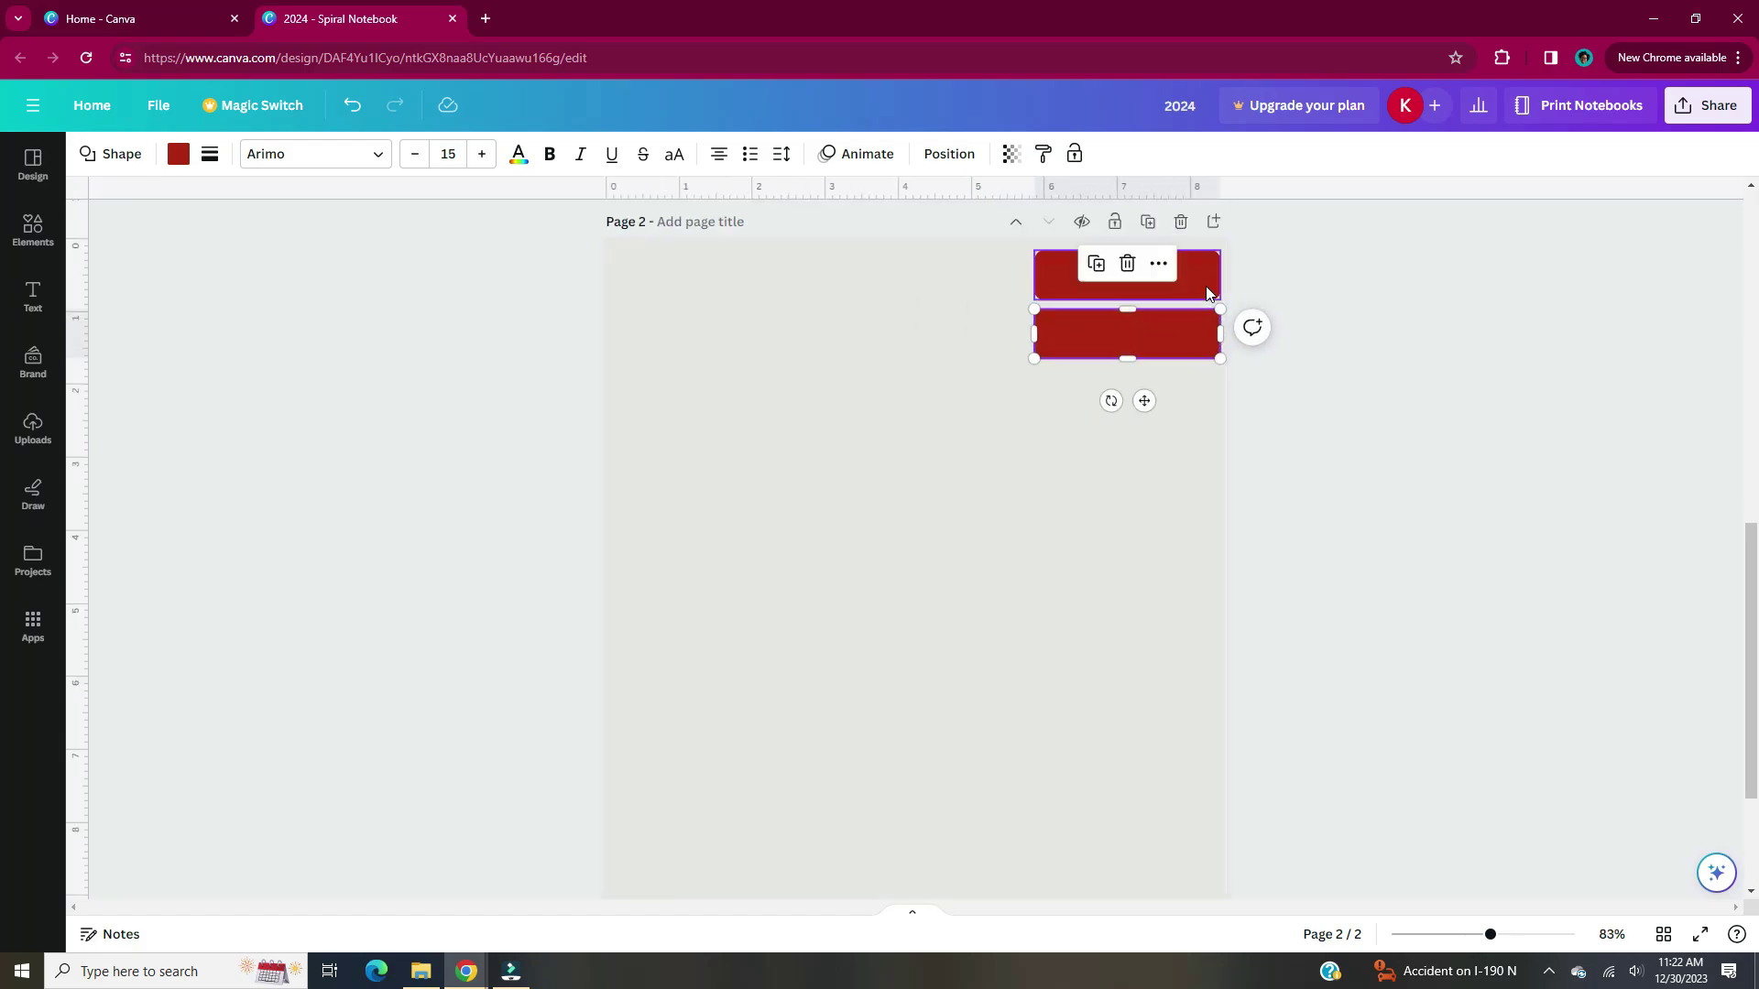
left_click(1267, 295)
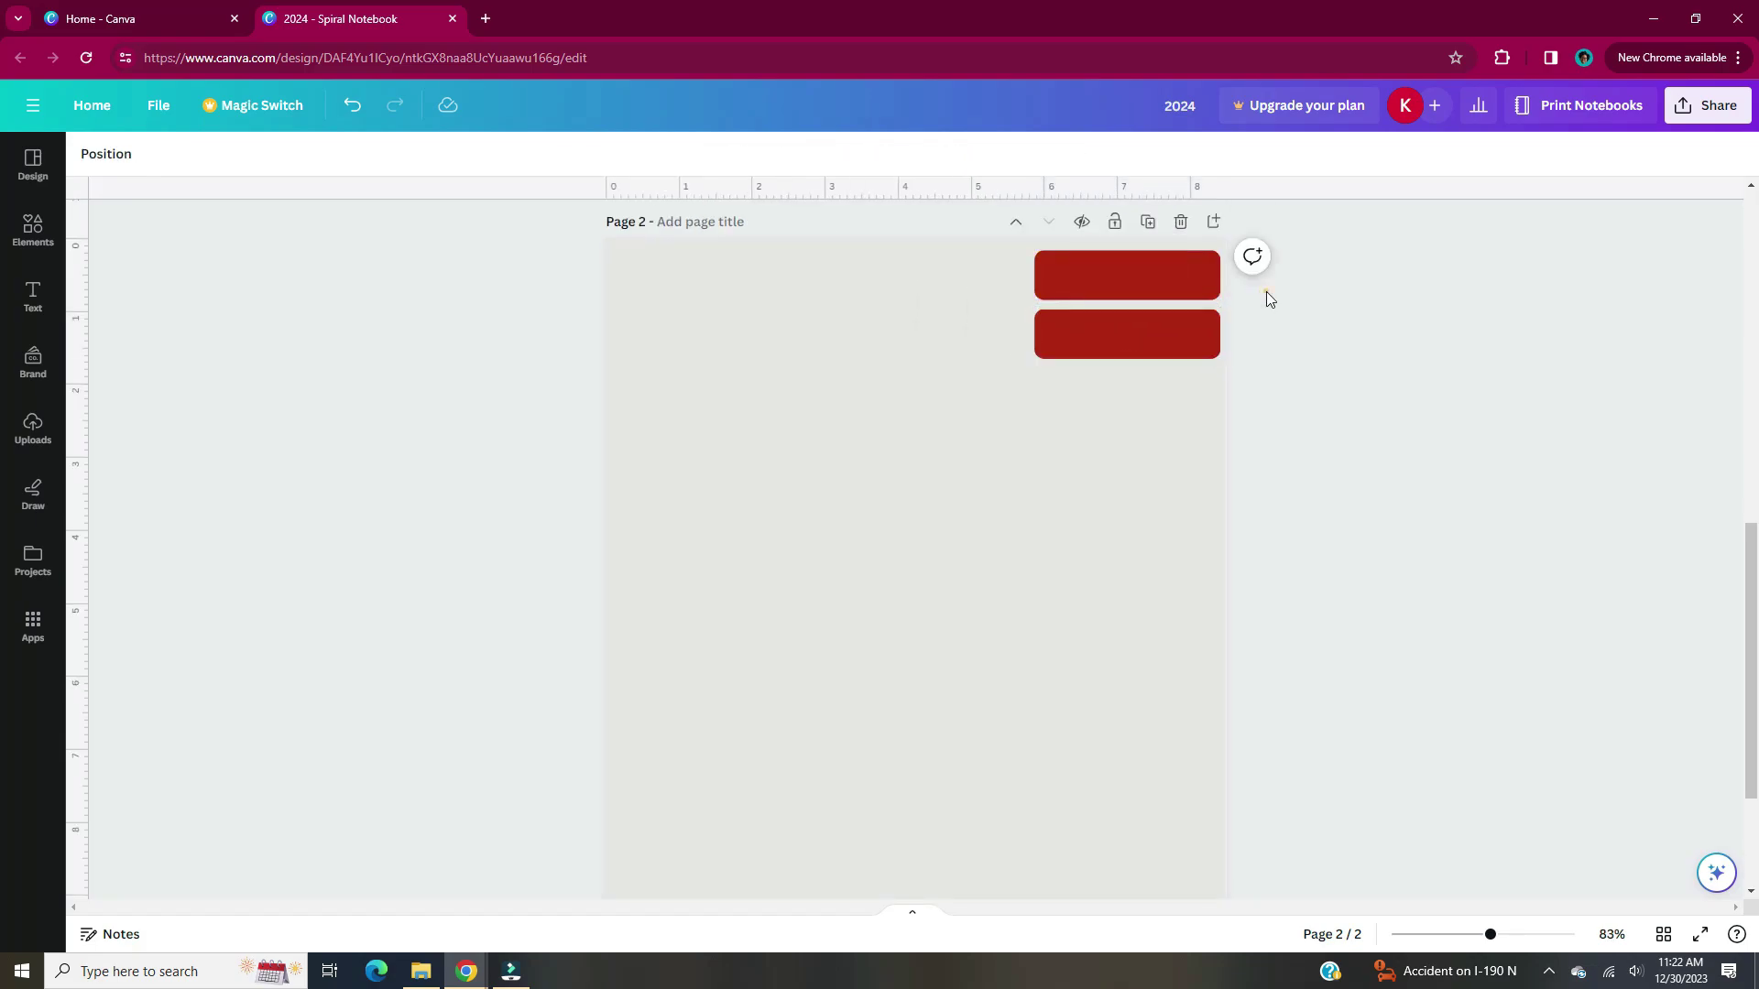
left_click(1189, 334)
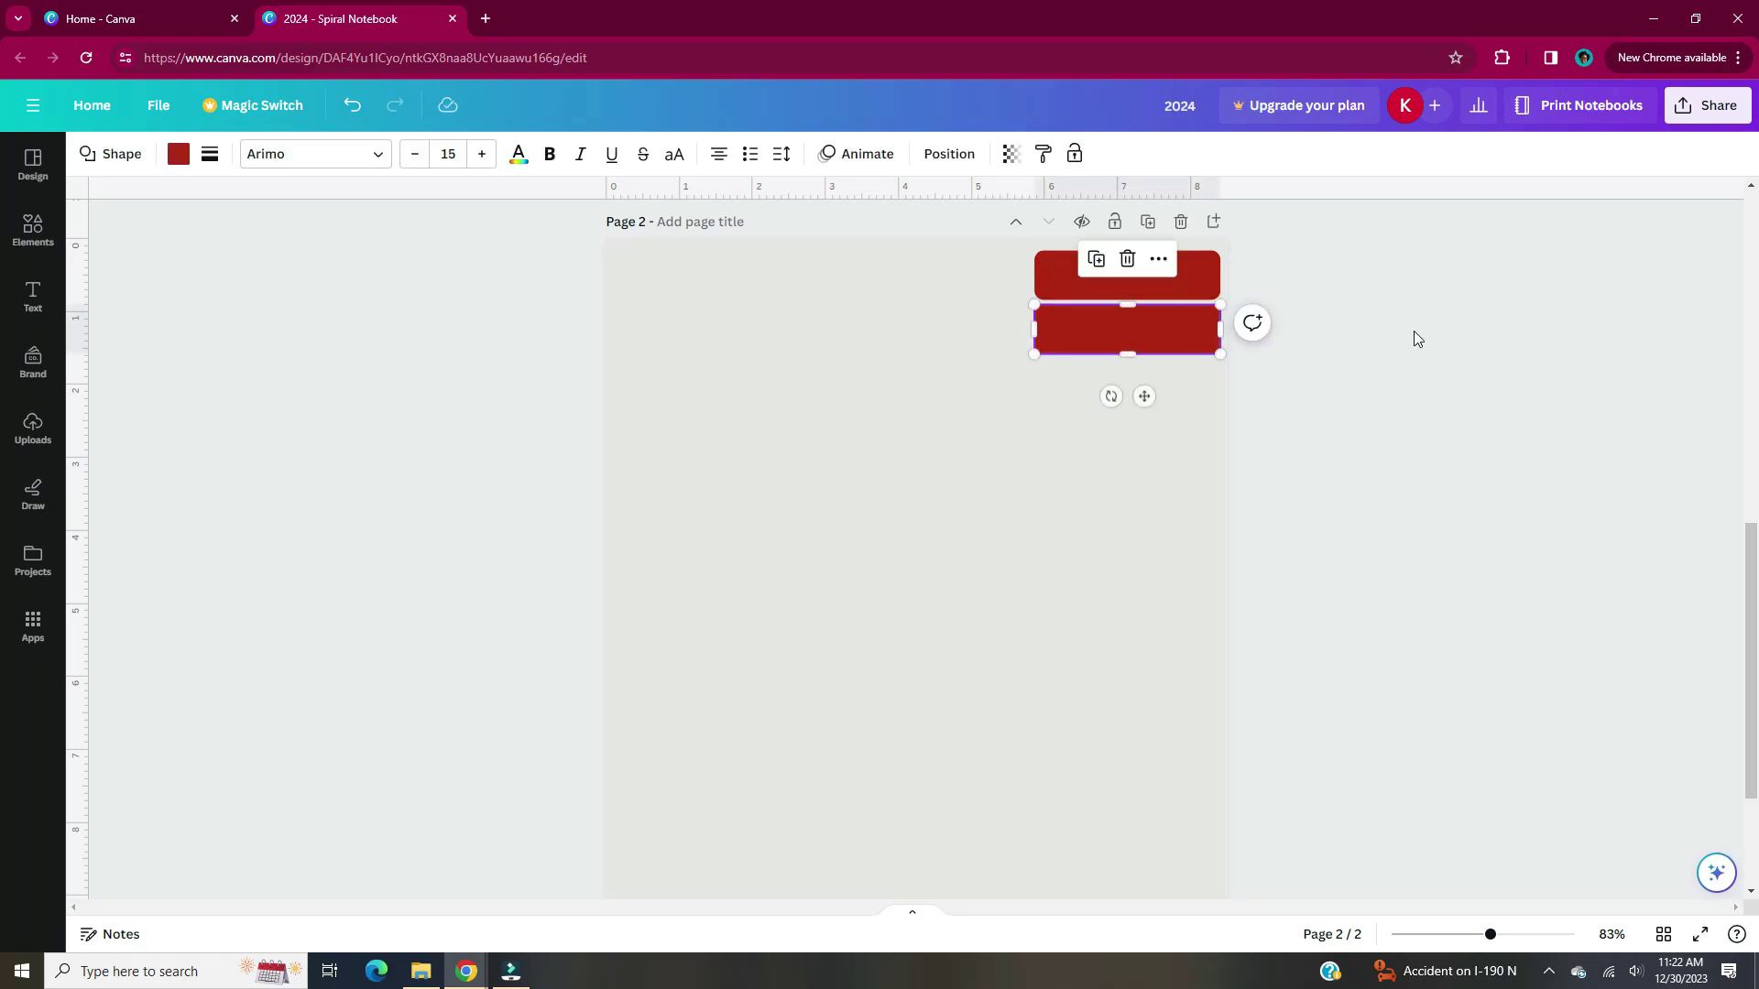
Duplicate the pair of red bars twice down the page to form an evenly spaced column of six.
left_click_drag(1262, 249, 1186, 396)
key("ctrl+c")
key("ctrl+v")
Duplicate the six red bars and place the copies below them to make a column of twelve.
key("ctrl+v")
left_click_drag(1185, 334, 1169, 508)
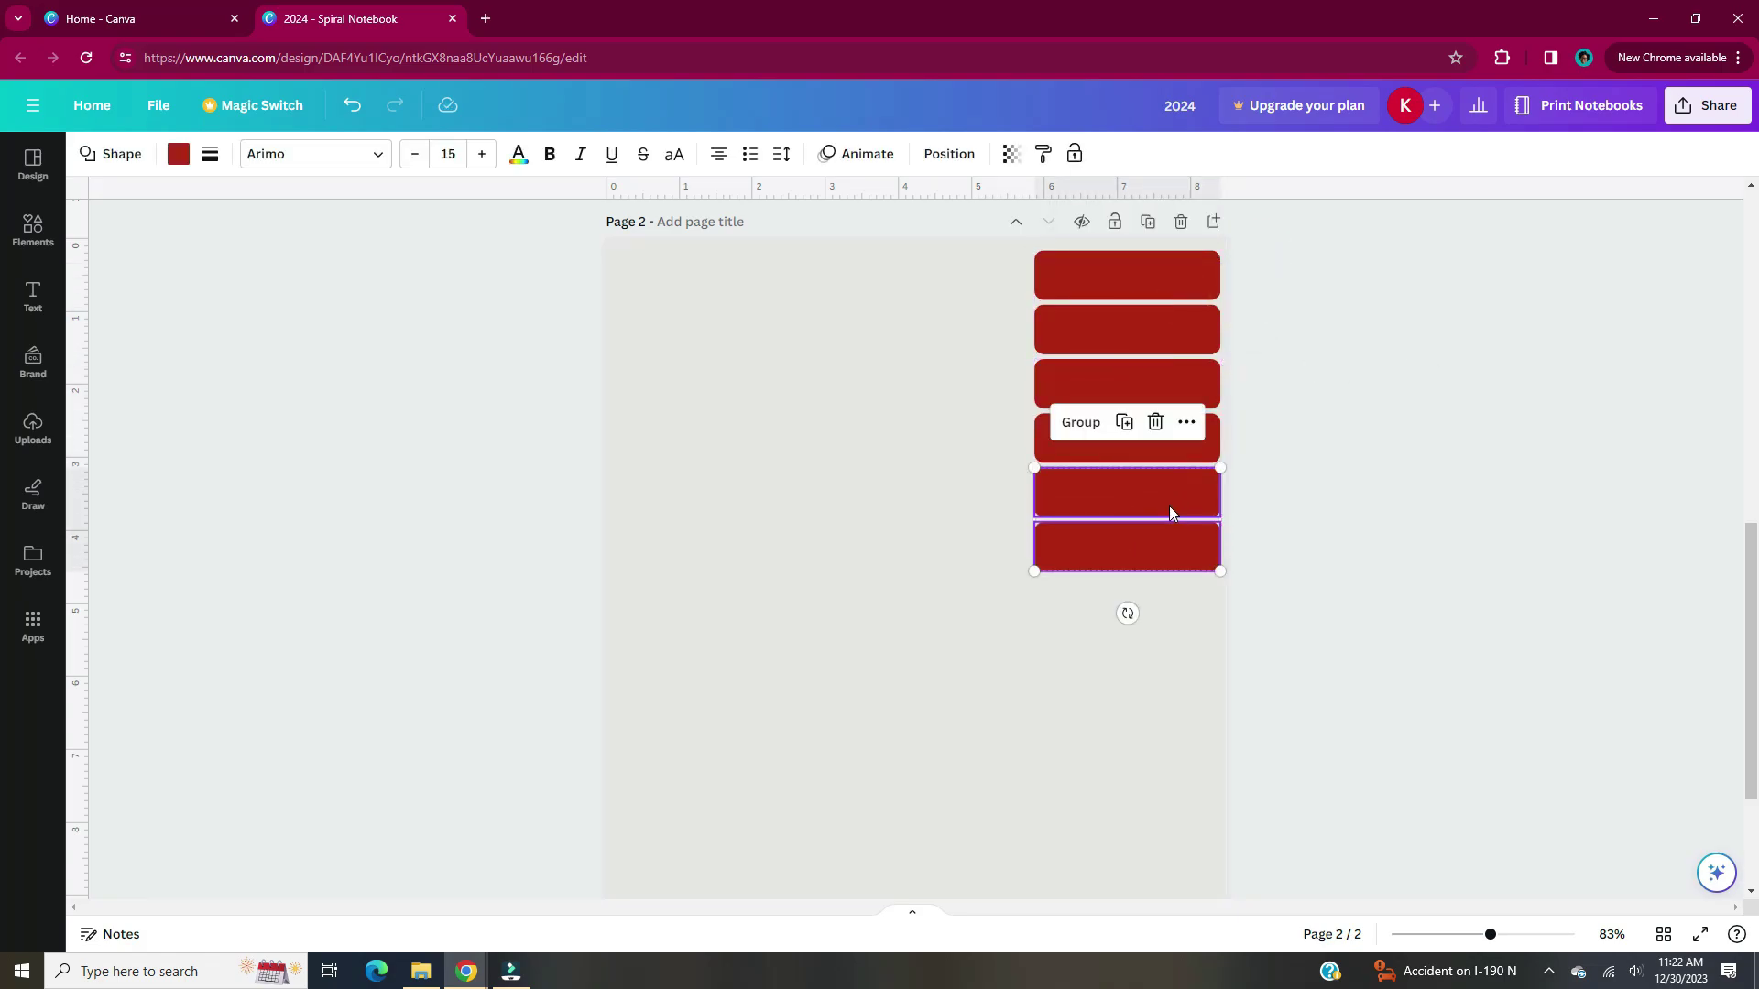
left_click_drag(1260, 256, 1156, 652)
key("ctrl+c")
key("ctrl+v")
scroll(1355, 405, "down", 1)
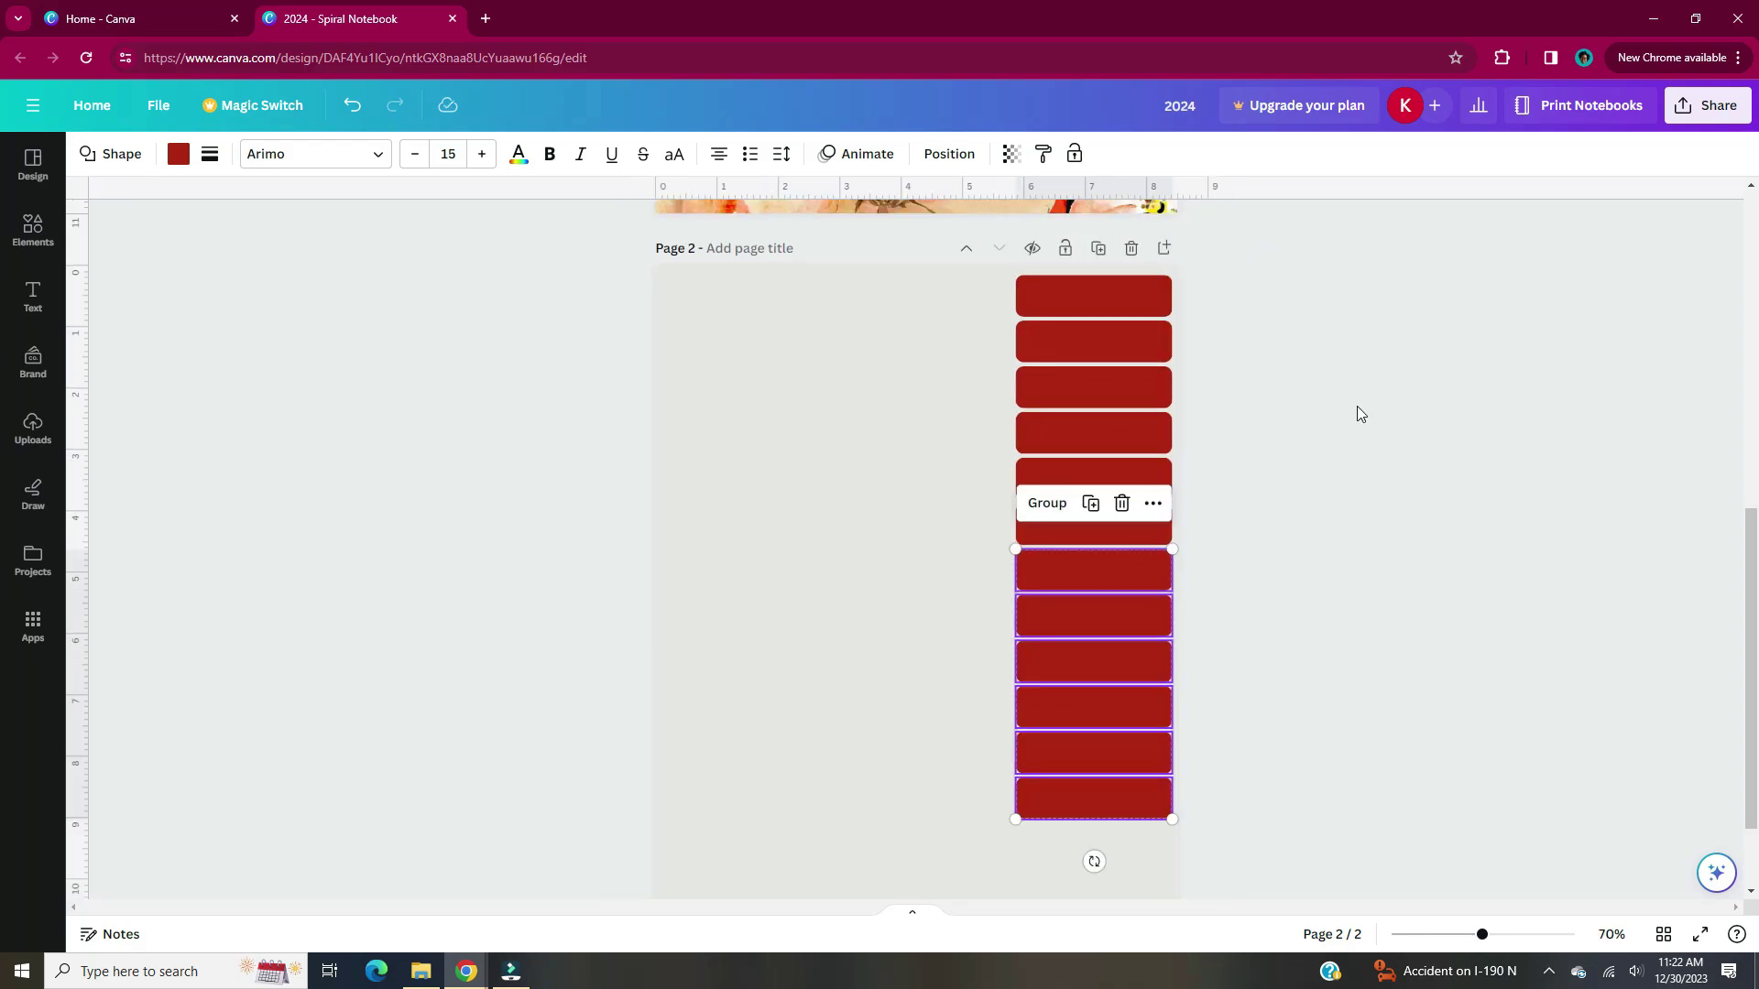
scroll(1277, 425, "down", 1)
scroll(1277, 425, "up", 1)
left_click(1205, 307)
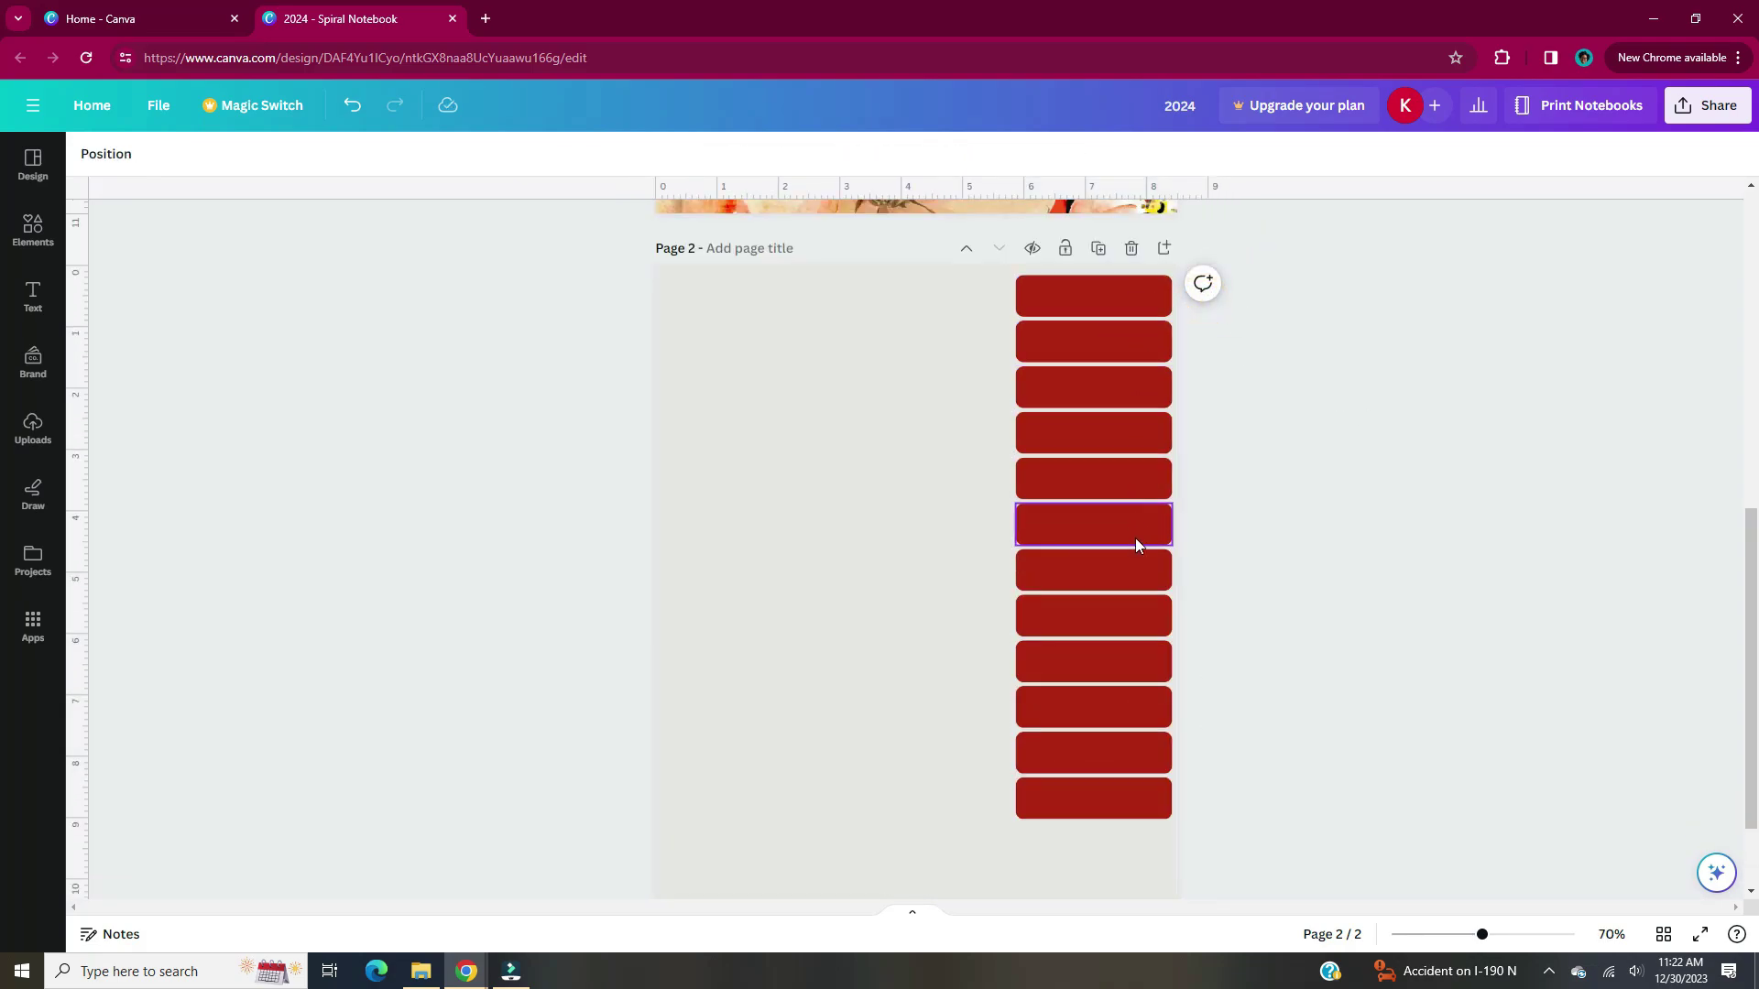
left_click(1111, 790)
left_click(1135, 723, "shift")
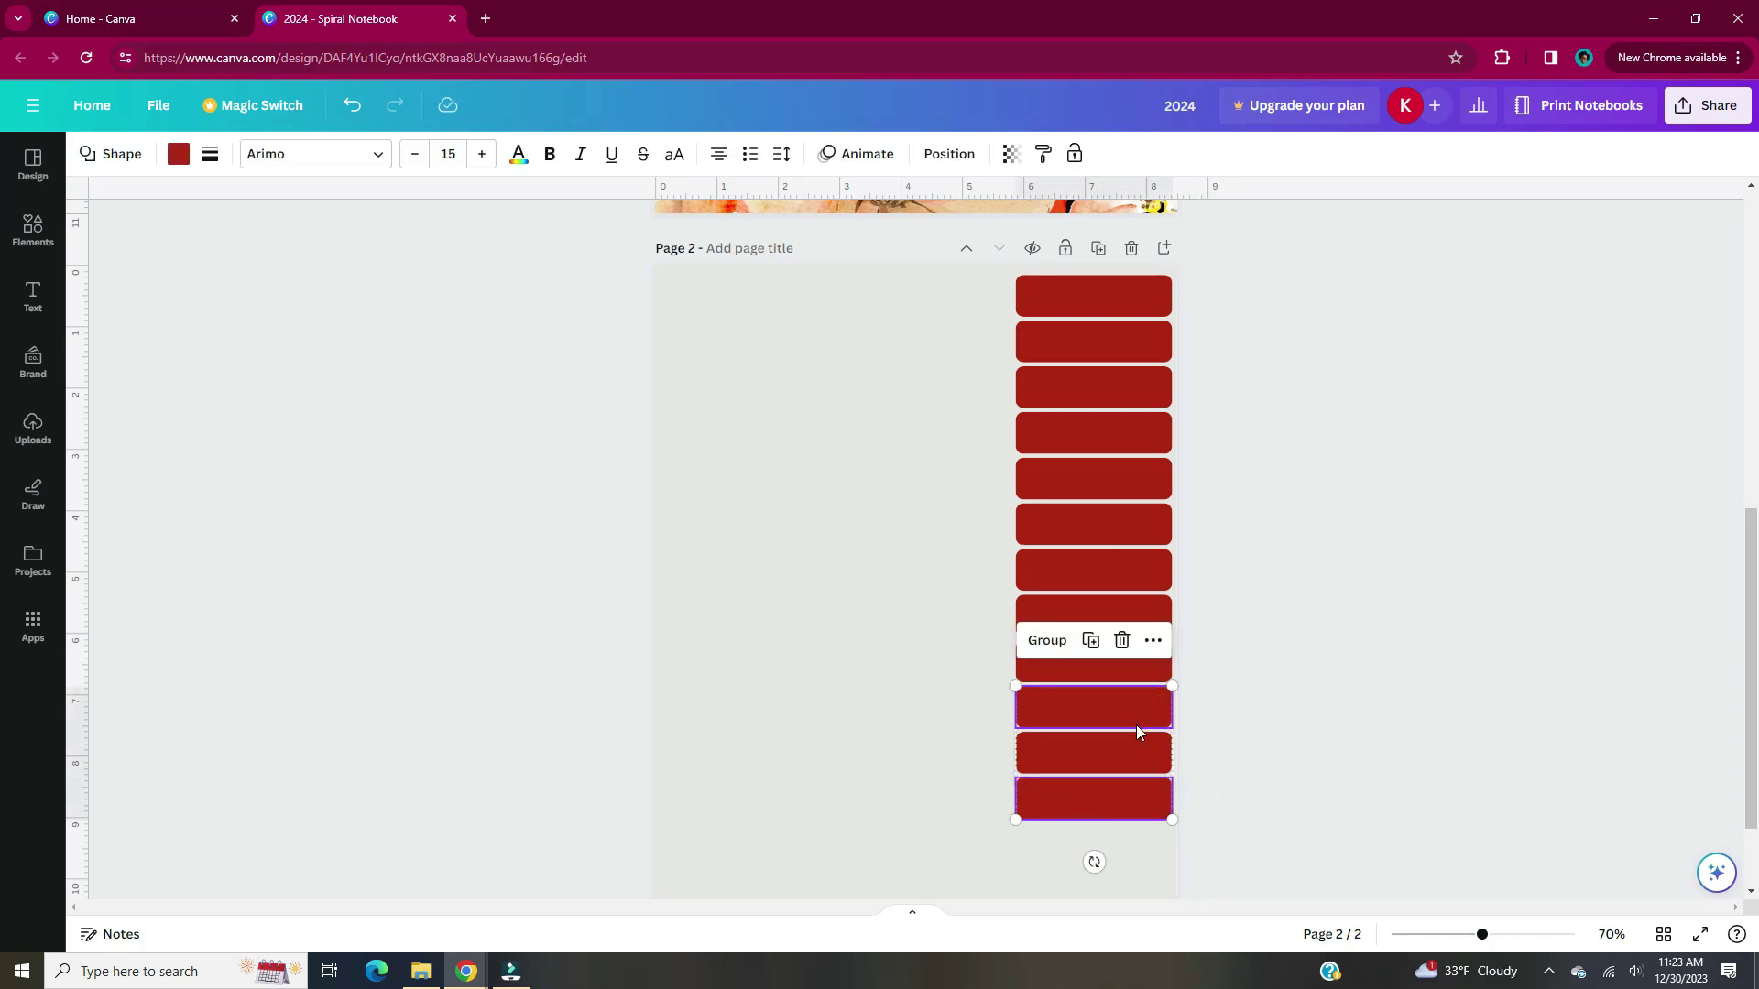
left_click_drag(1136, 722, 1137, 730)
key("ctrl+z")
Duplicate the lowest three red bars and place the copies directly below them to extend the column to fifteen bars.
left_click(1142, 797)
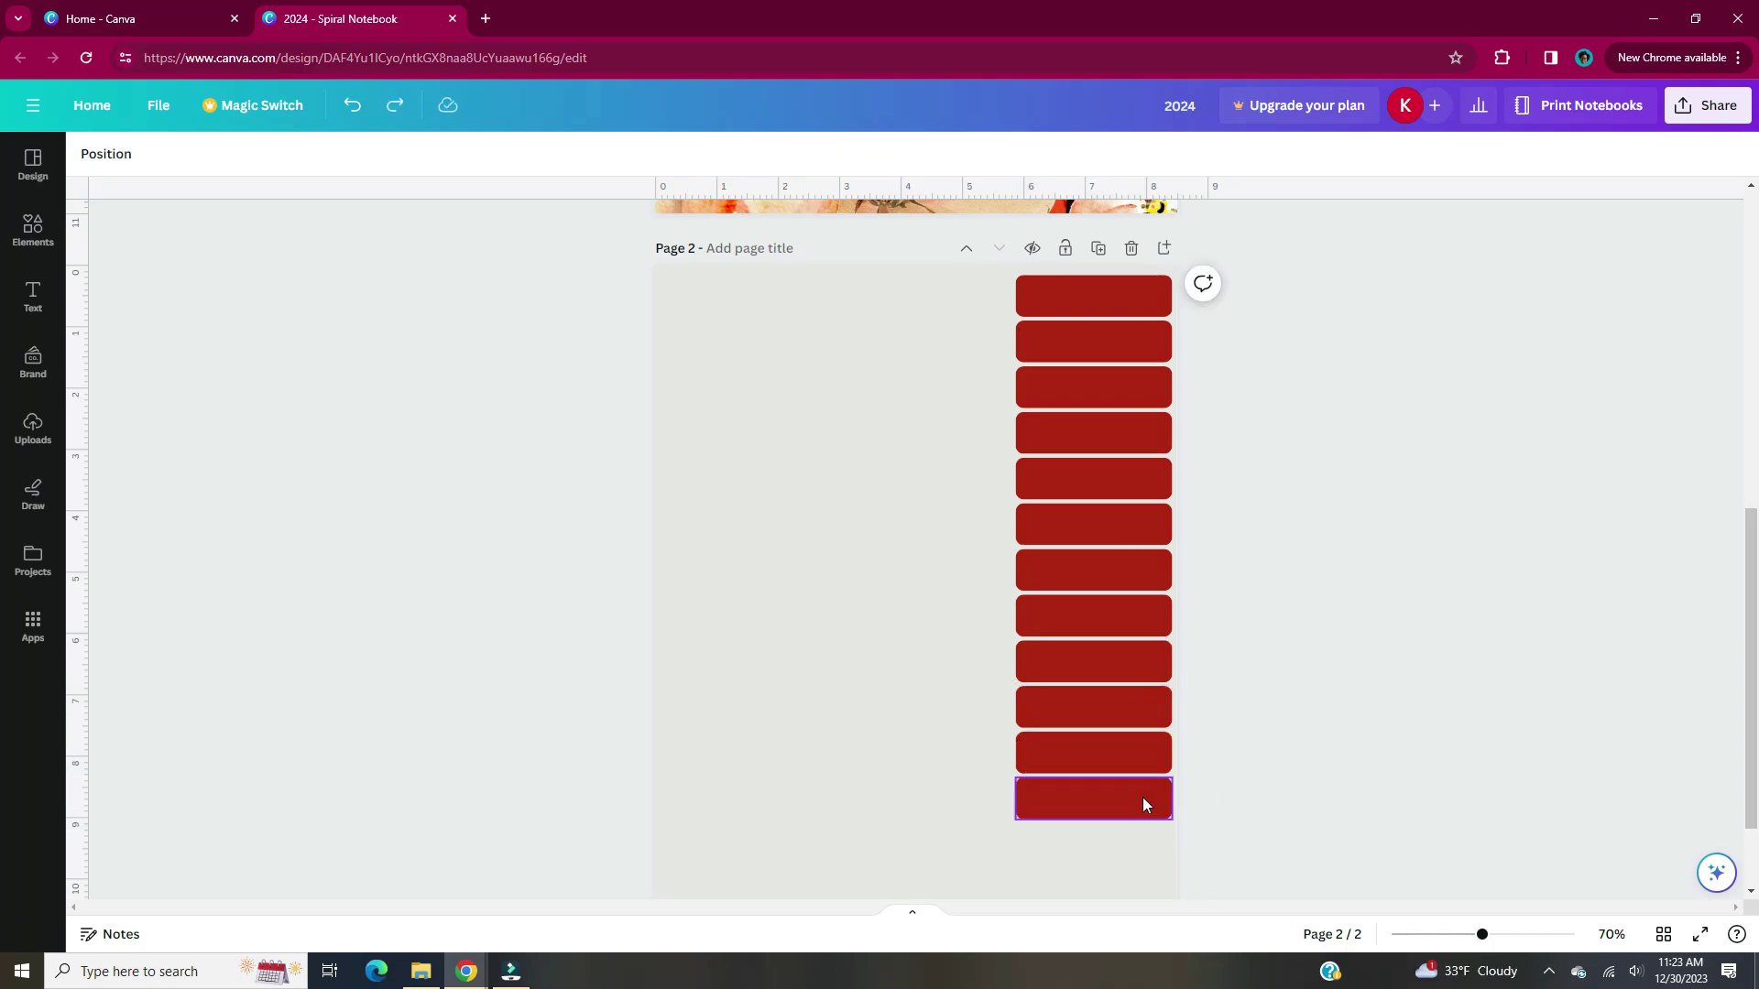
left_click(1162, 754, "shift")
left_click(1157, 707, "shift")
key("ctrl+d")
scroll(1163, 696, "down", 1)
left_click_drag(1128, 628, 1123, 757)
scroll(1300, 595, "down", 2)
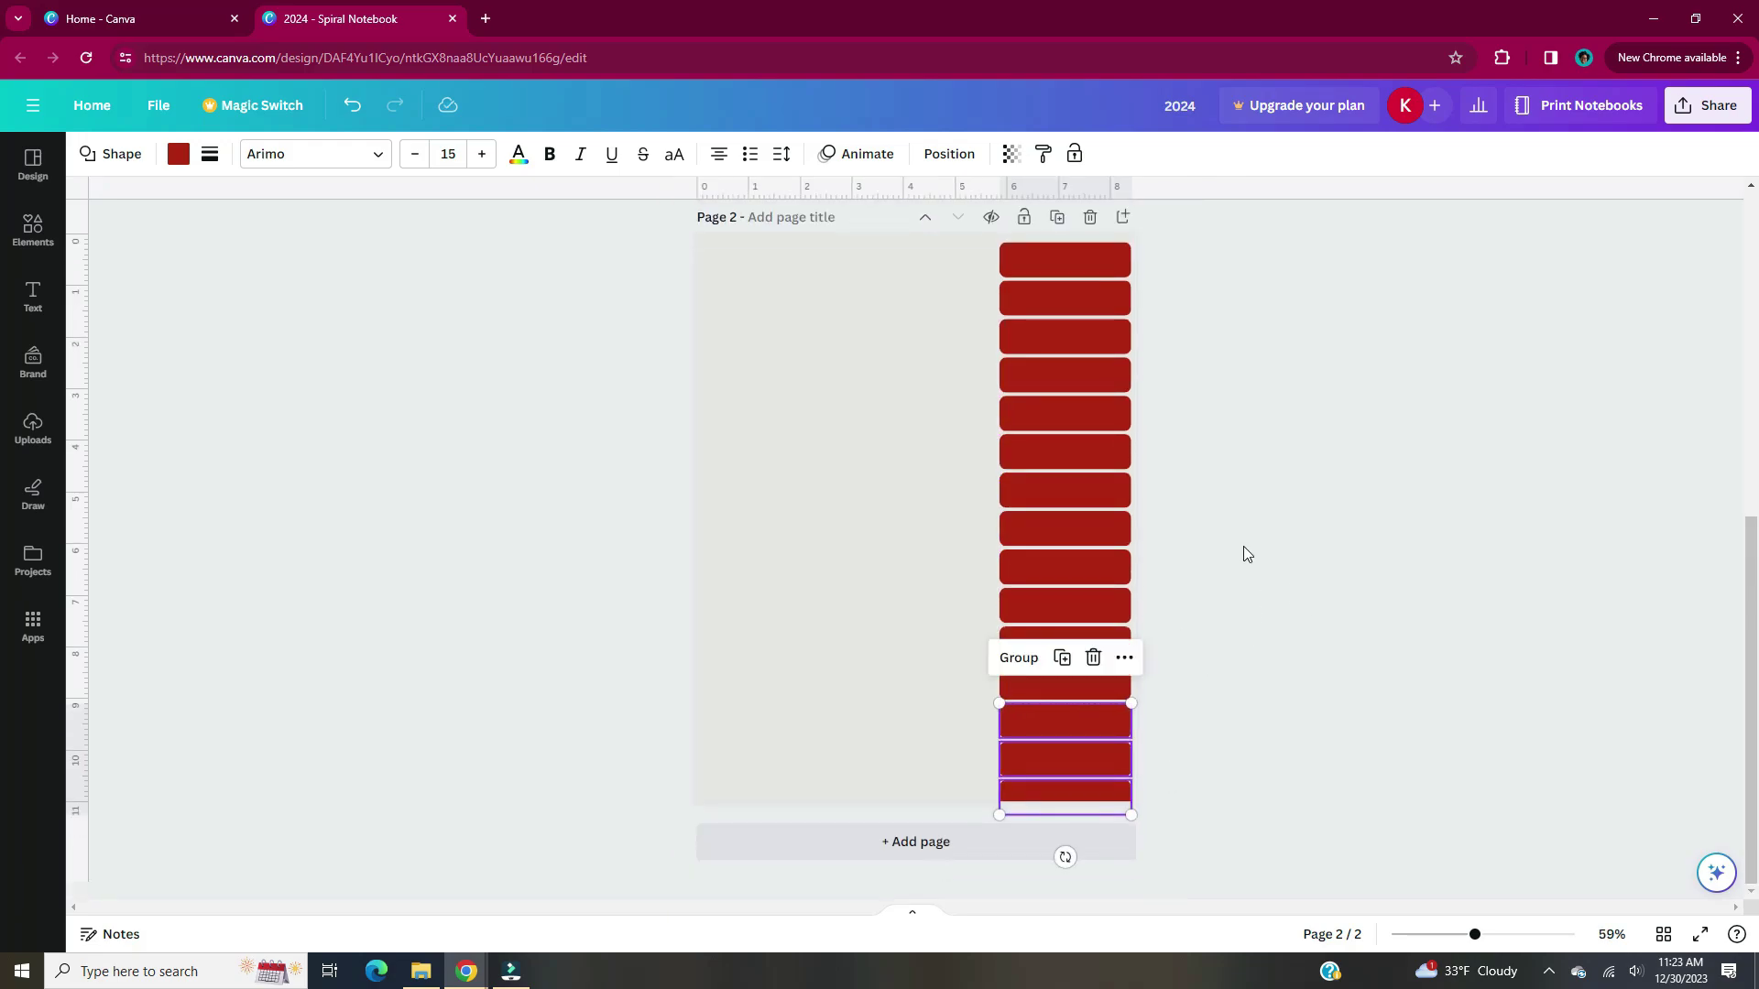
left_click(1196, 558)
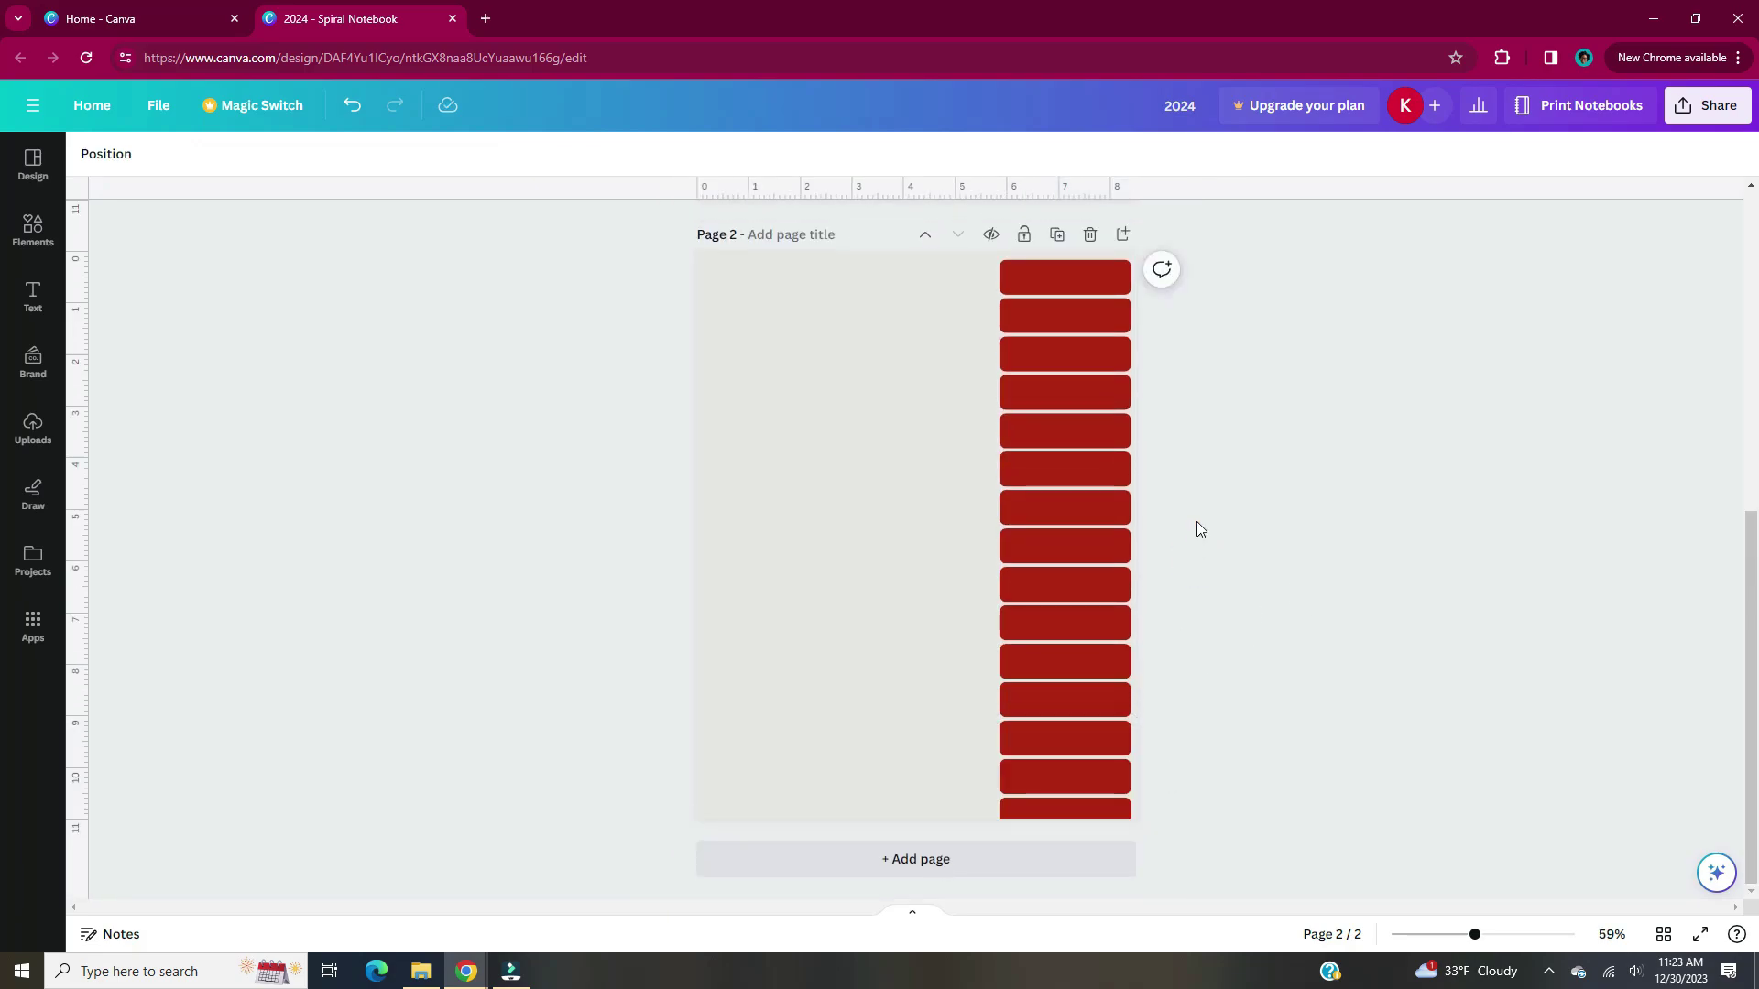
Scale the whole column of fifteen red bars down slightly so it fits within the page height.
left_click_drag(1141, 248, 1100, 818)
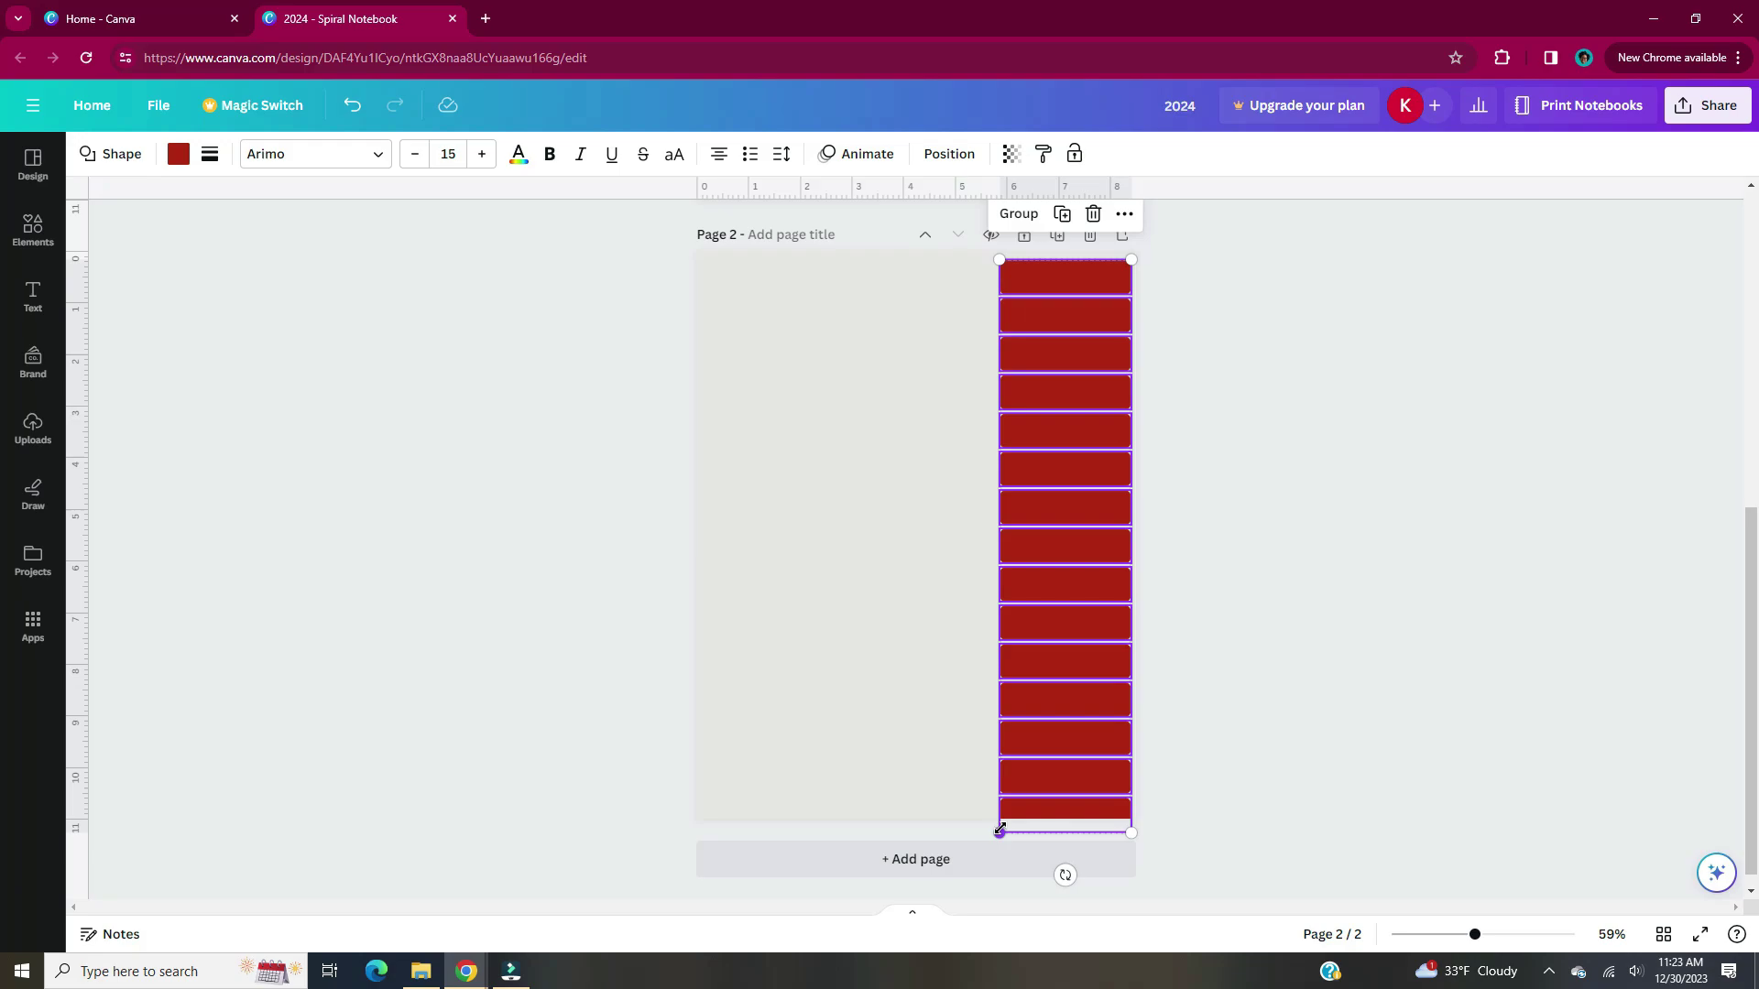
left_click_drag(999, 830, 1003, 809)
left_click(1157, 301)
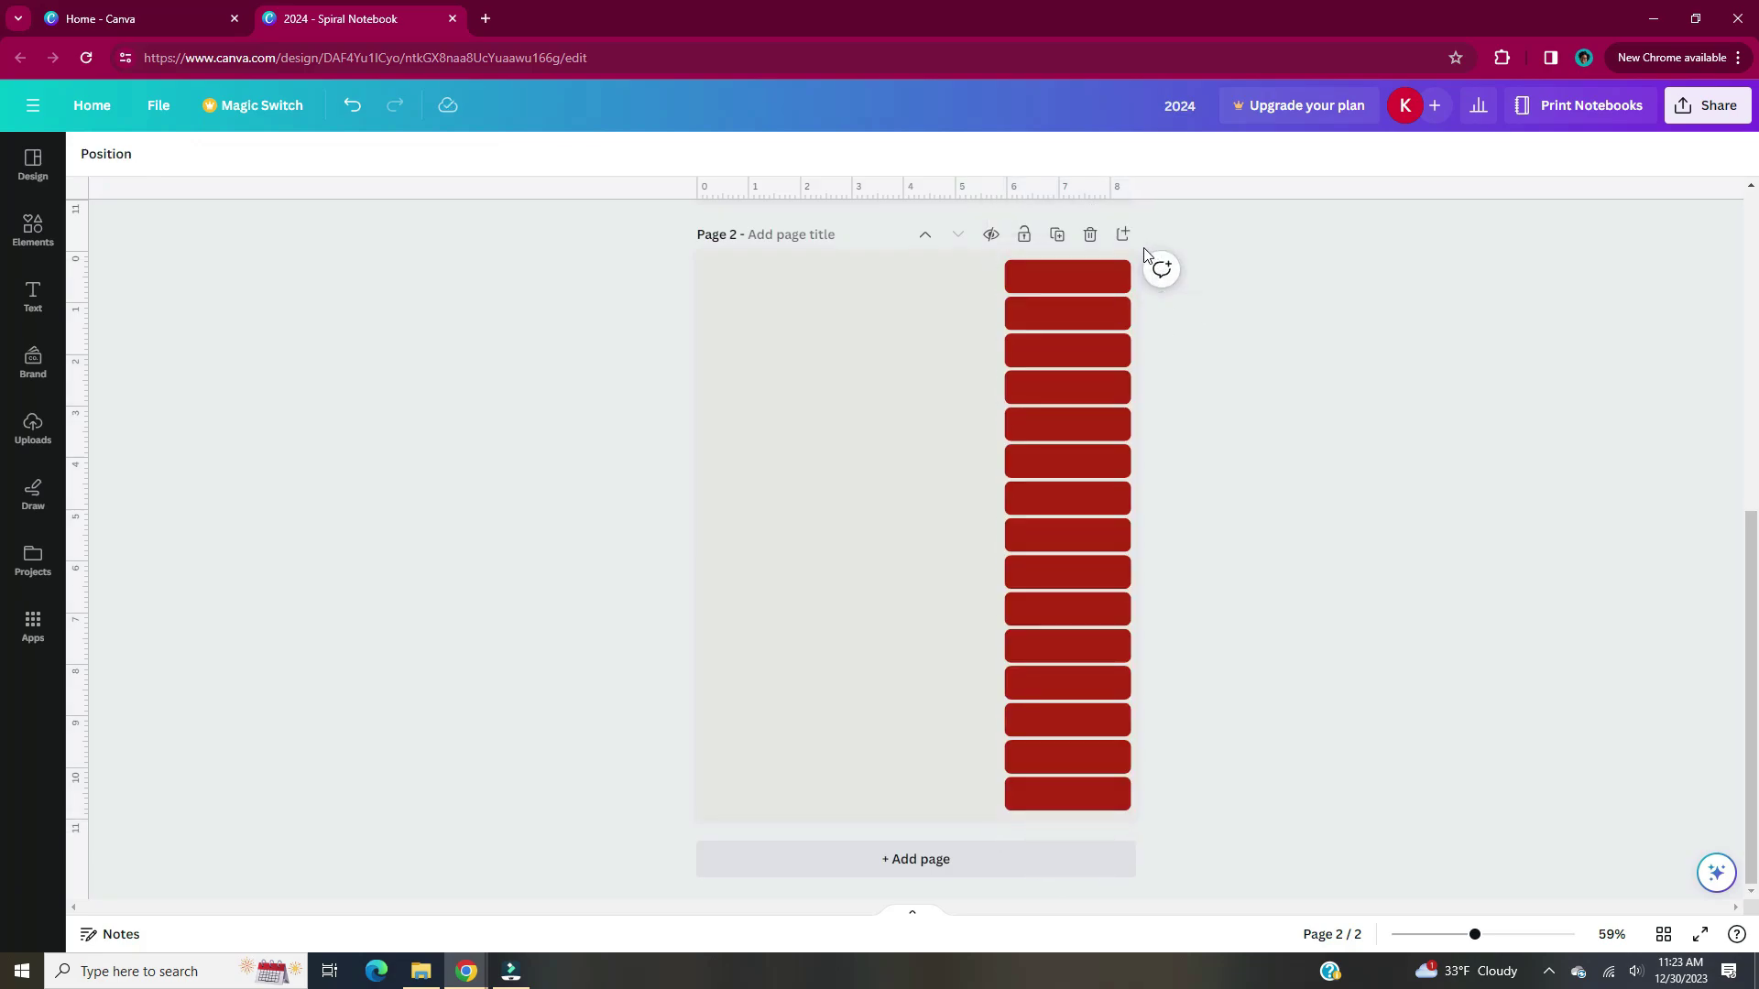
Tidy up the spacing of all fifteen red bars so they are evenly distributed in the column.
left_click_drag(1139, 247, 1102, 826)
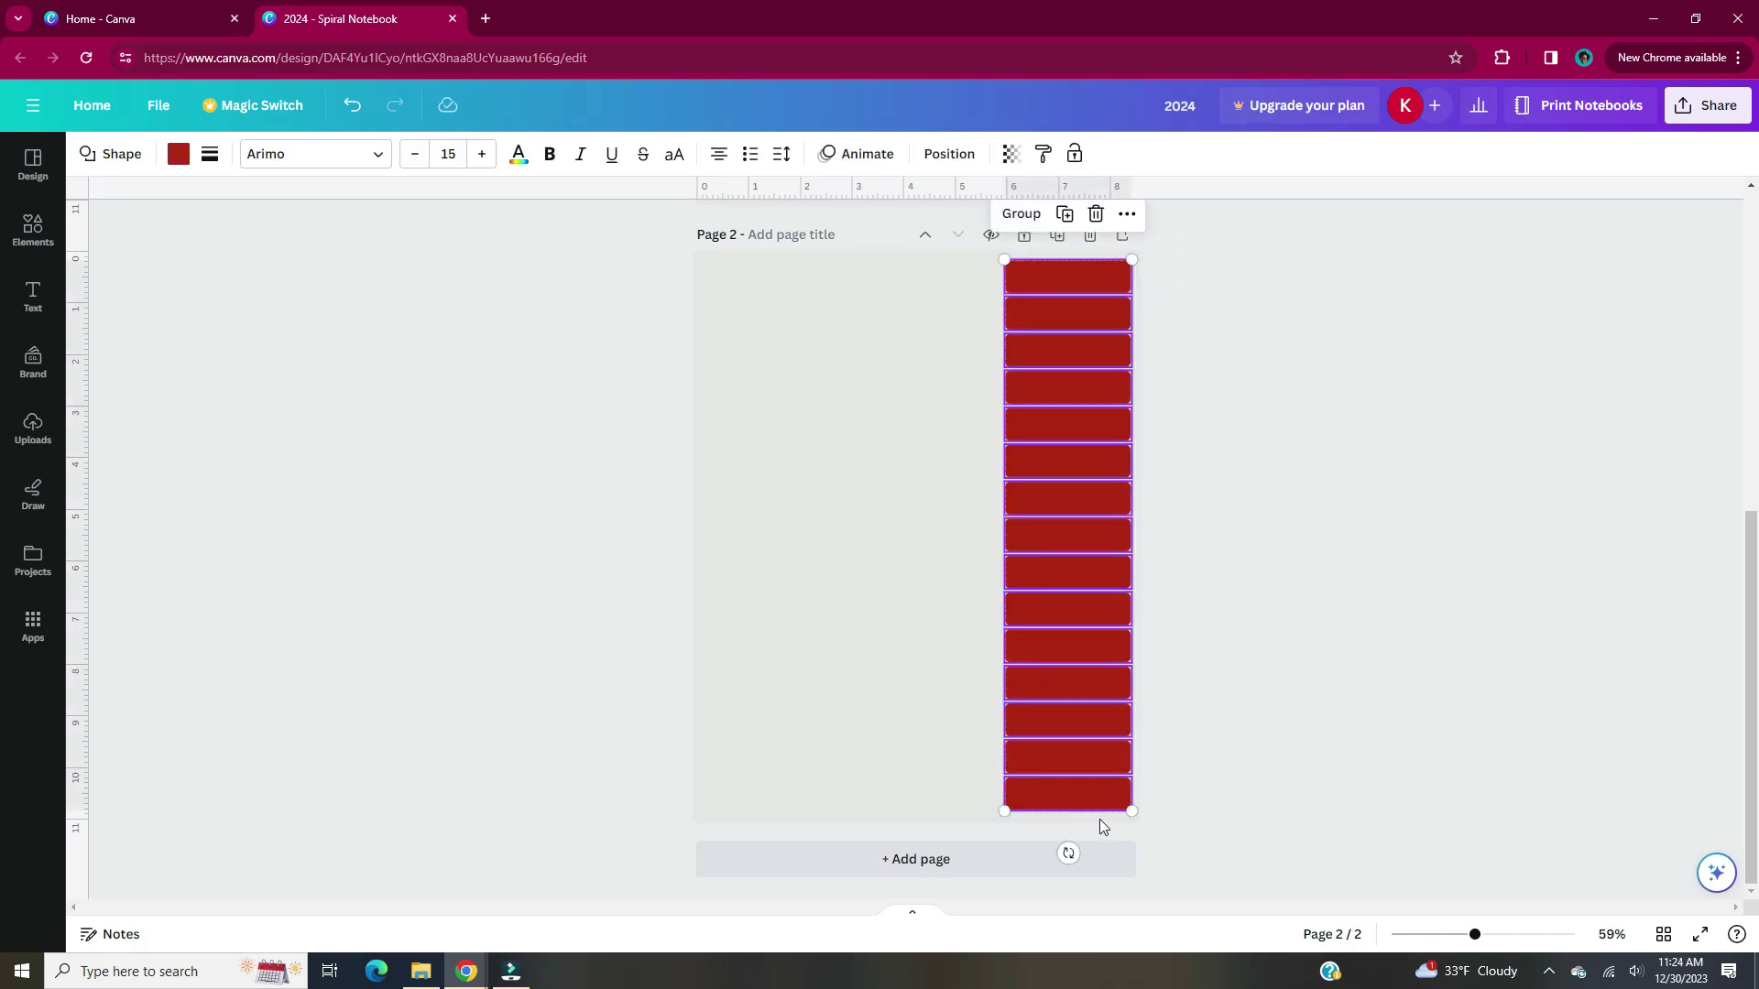
right_click(1093, 518)
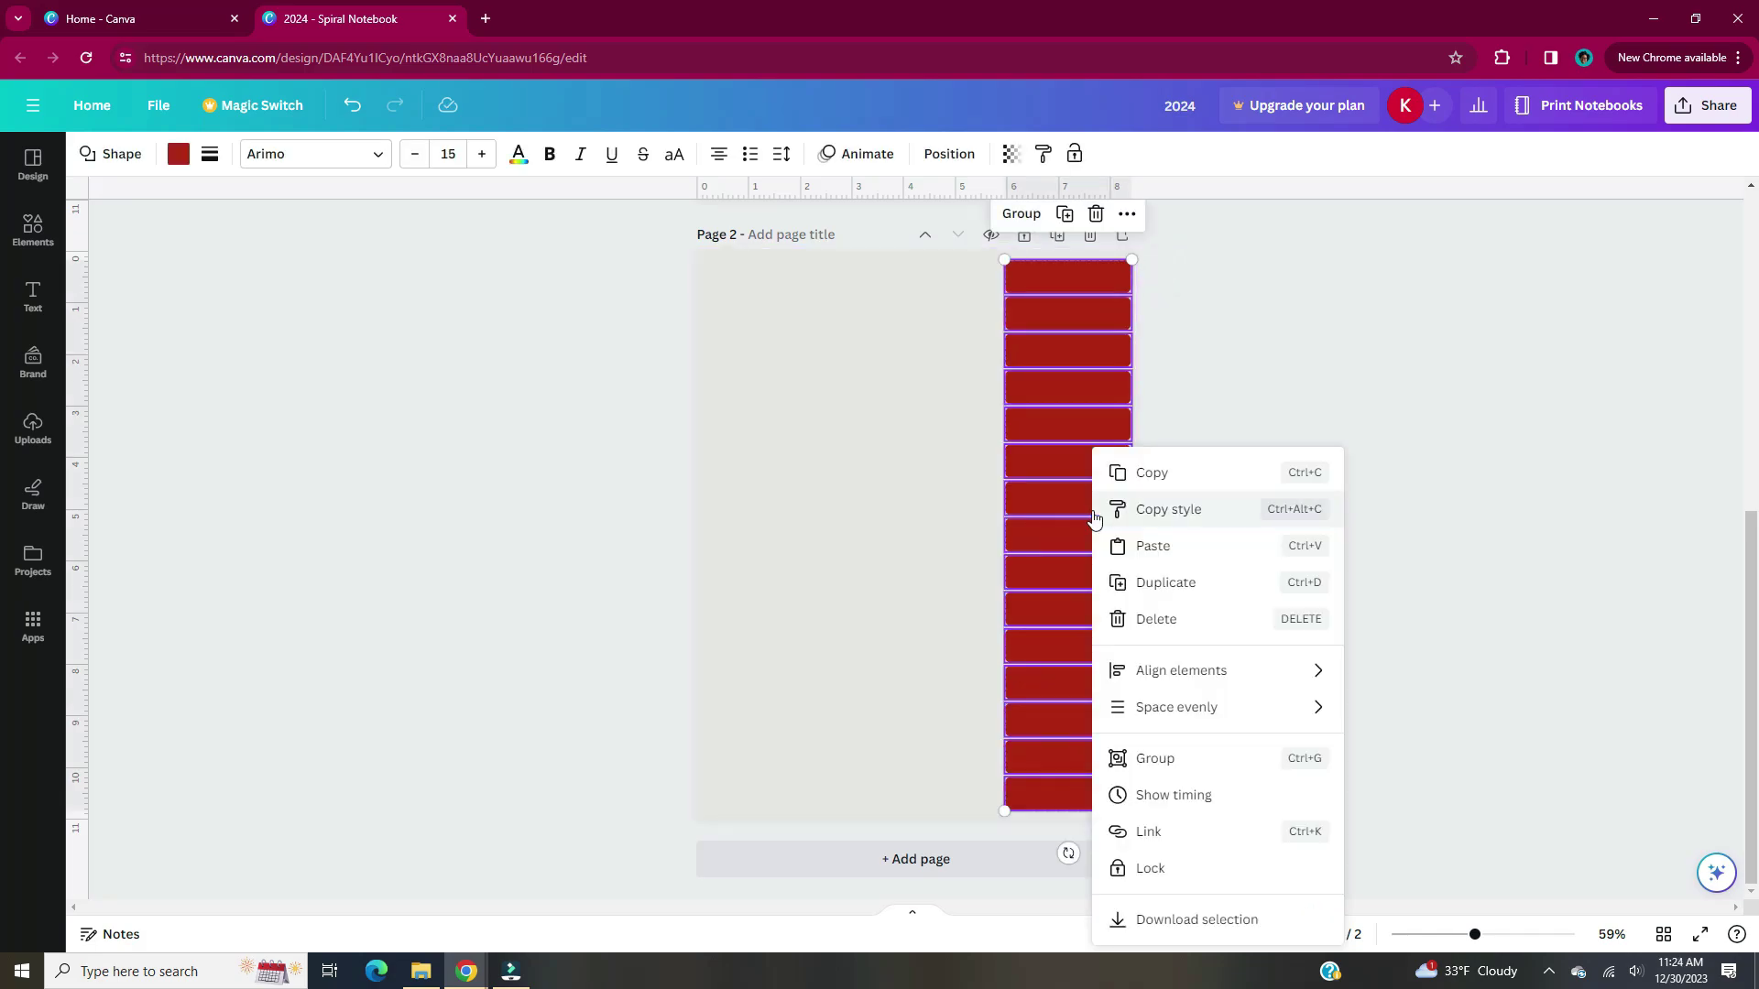
mouse_move(1235, 717)
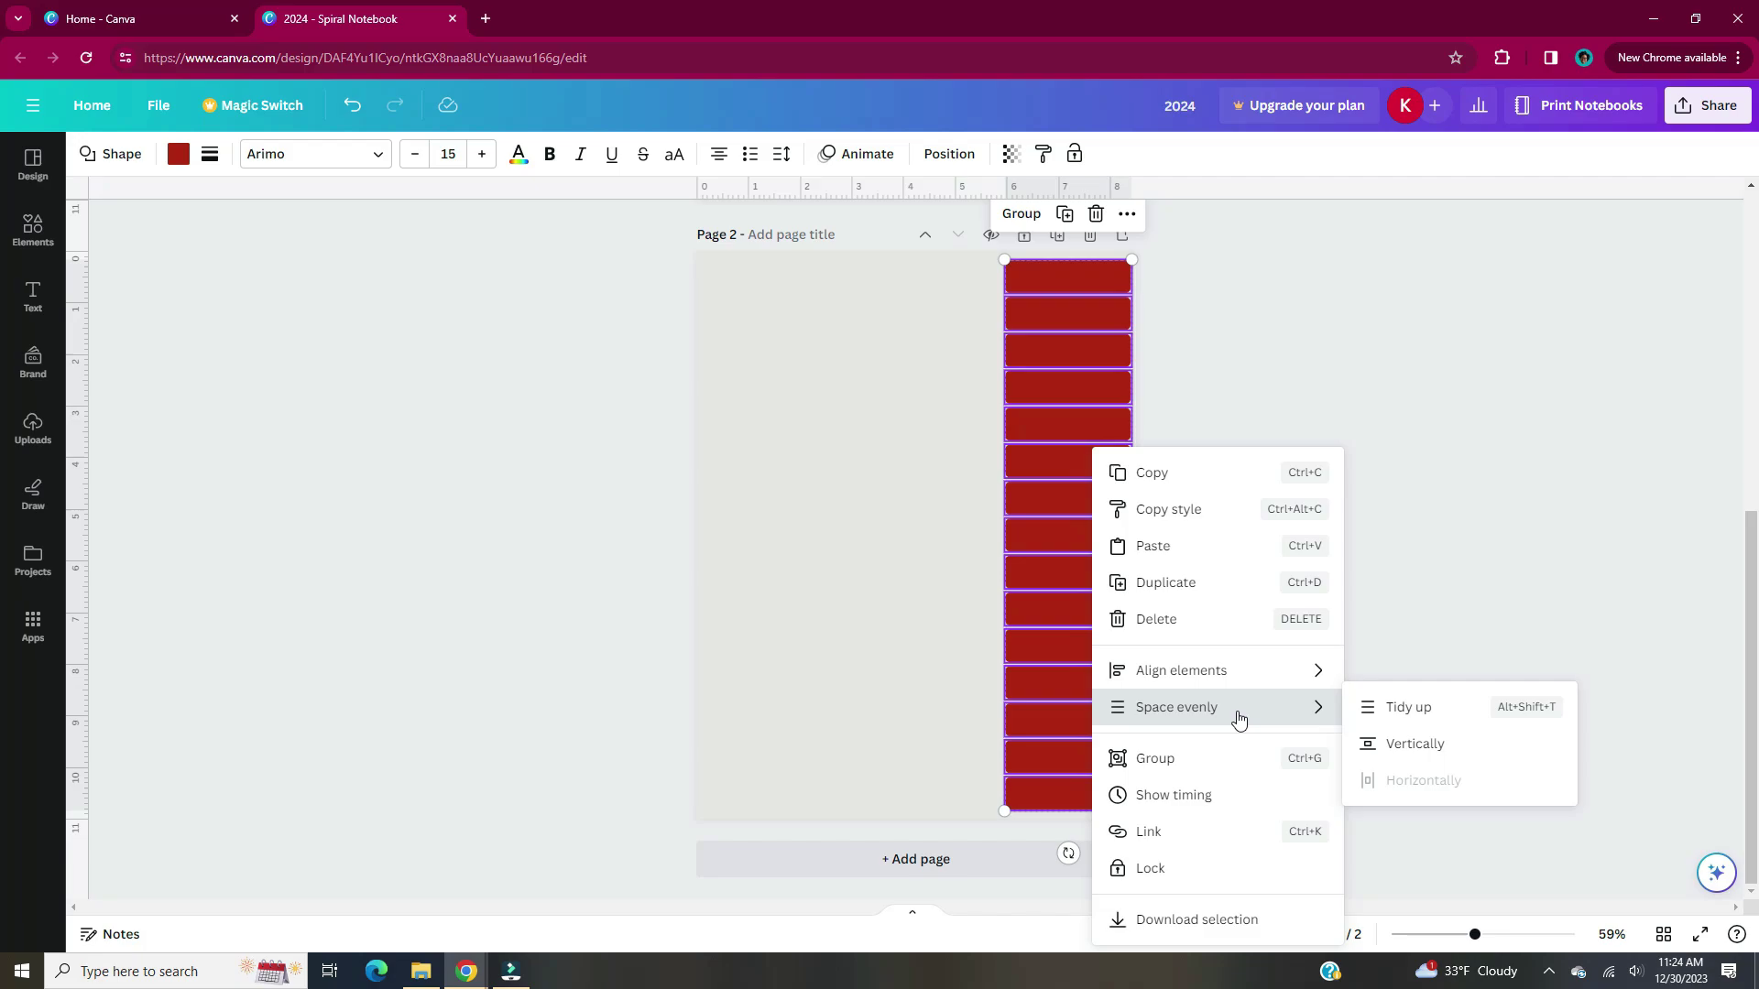
left_click(1410, 720)
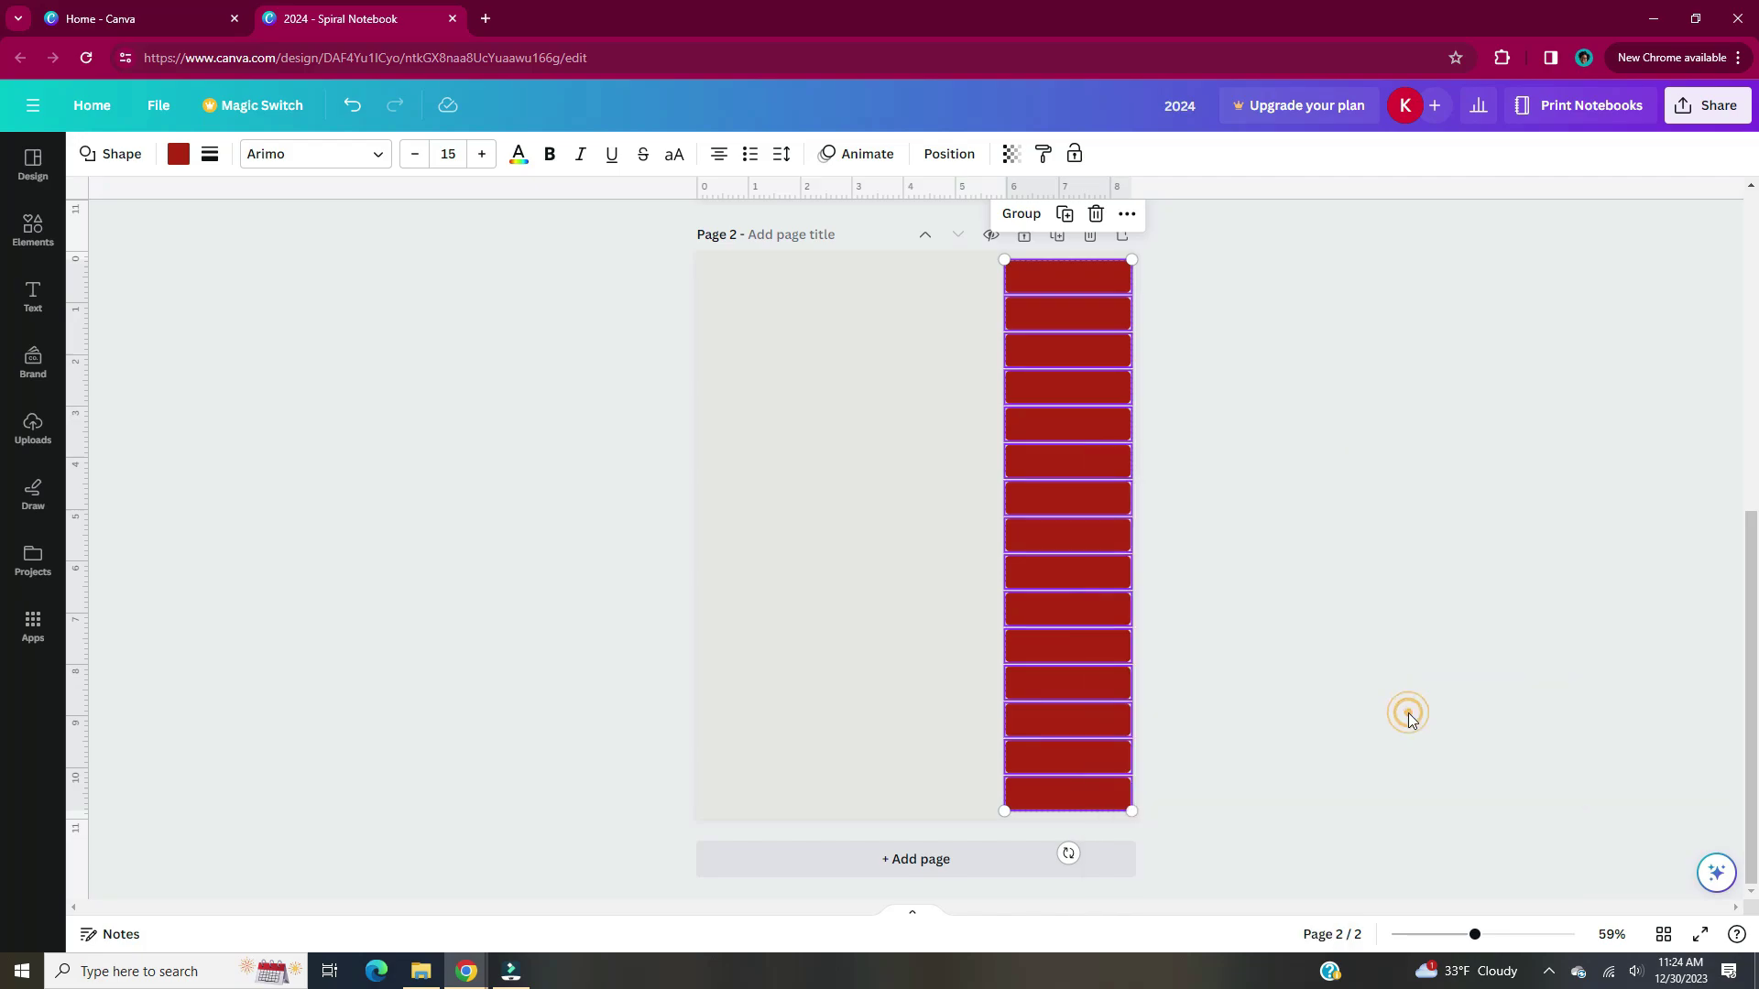
left_click(1305, 605)
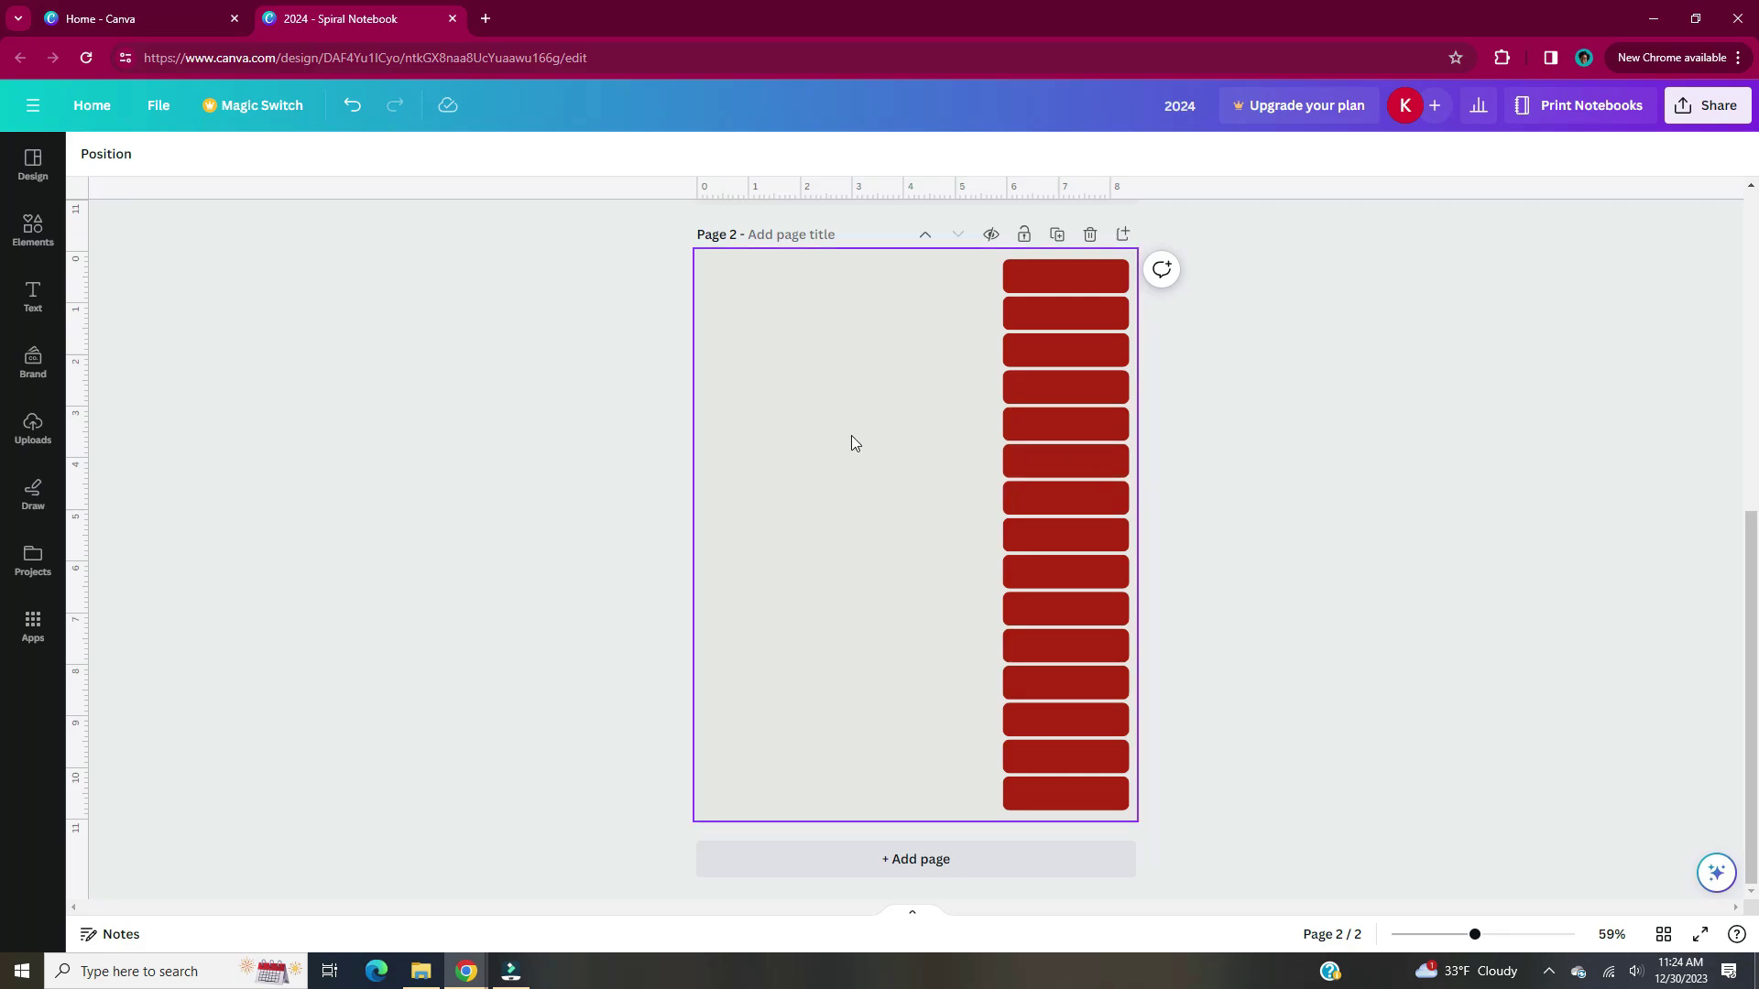
Add a square shape to page 2 and fill it with the page background's light grey.
key("r")
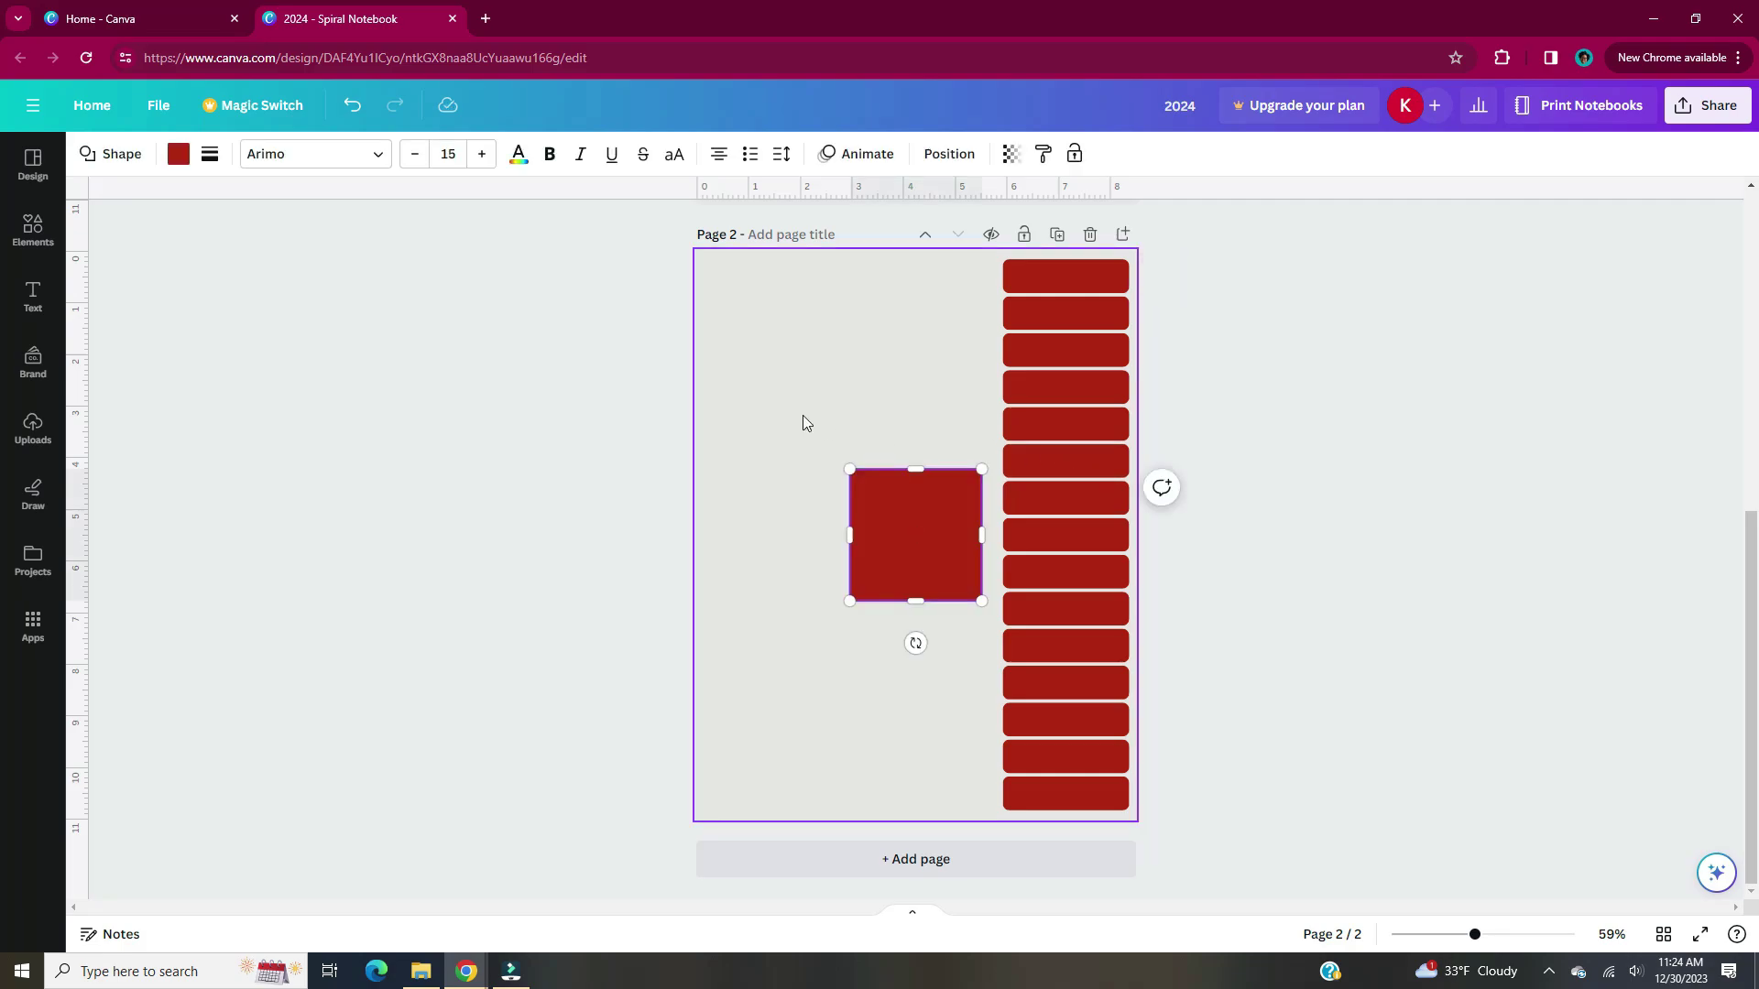
left_click(178, 155)
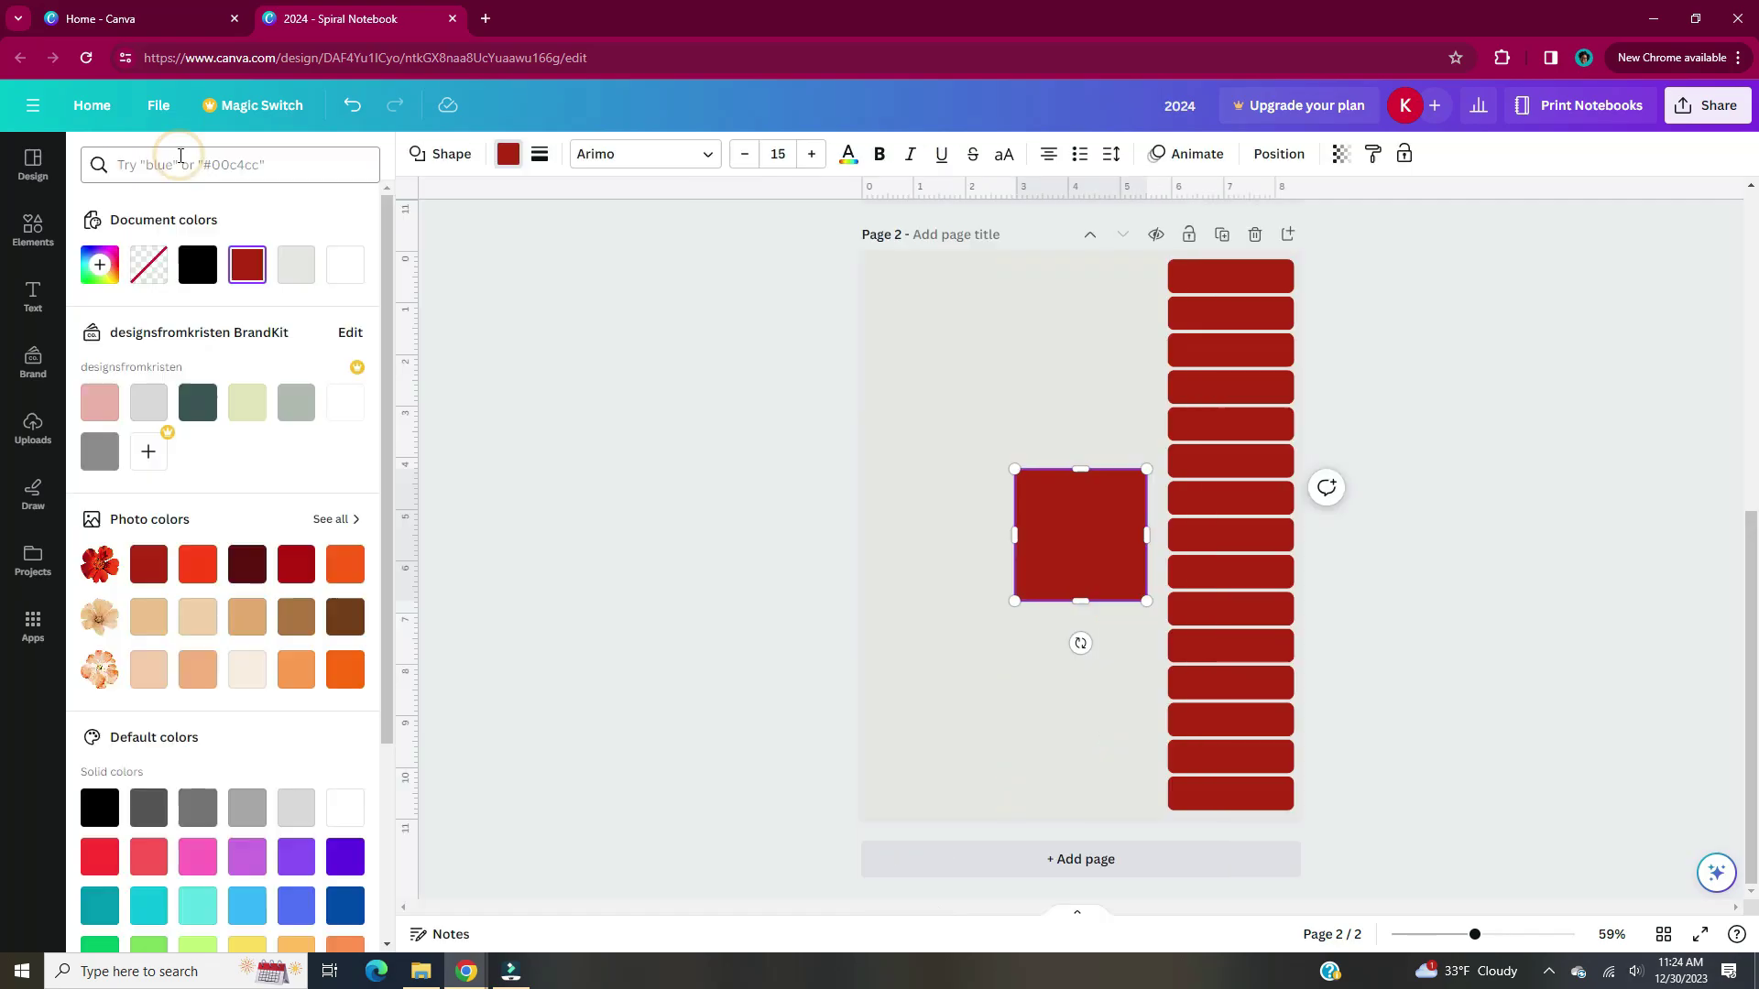
left_click(297, 277)
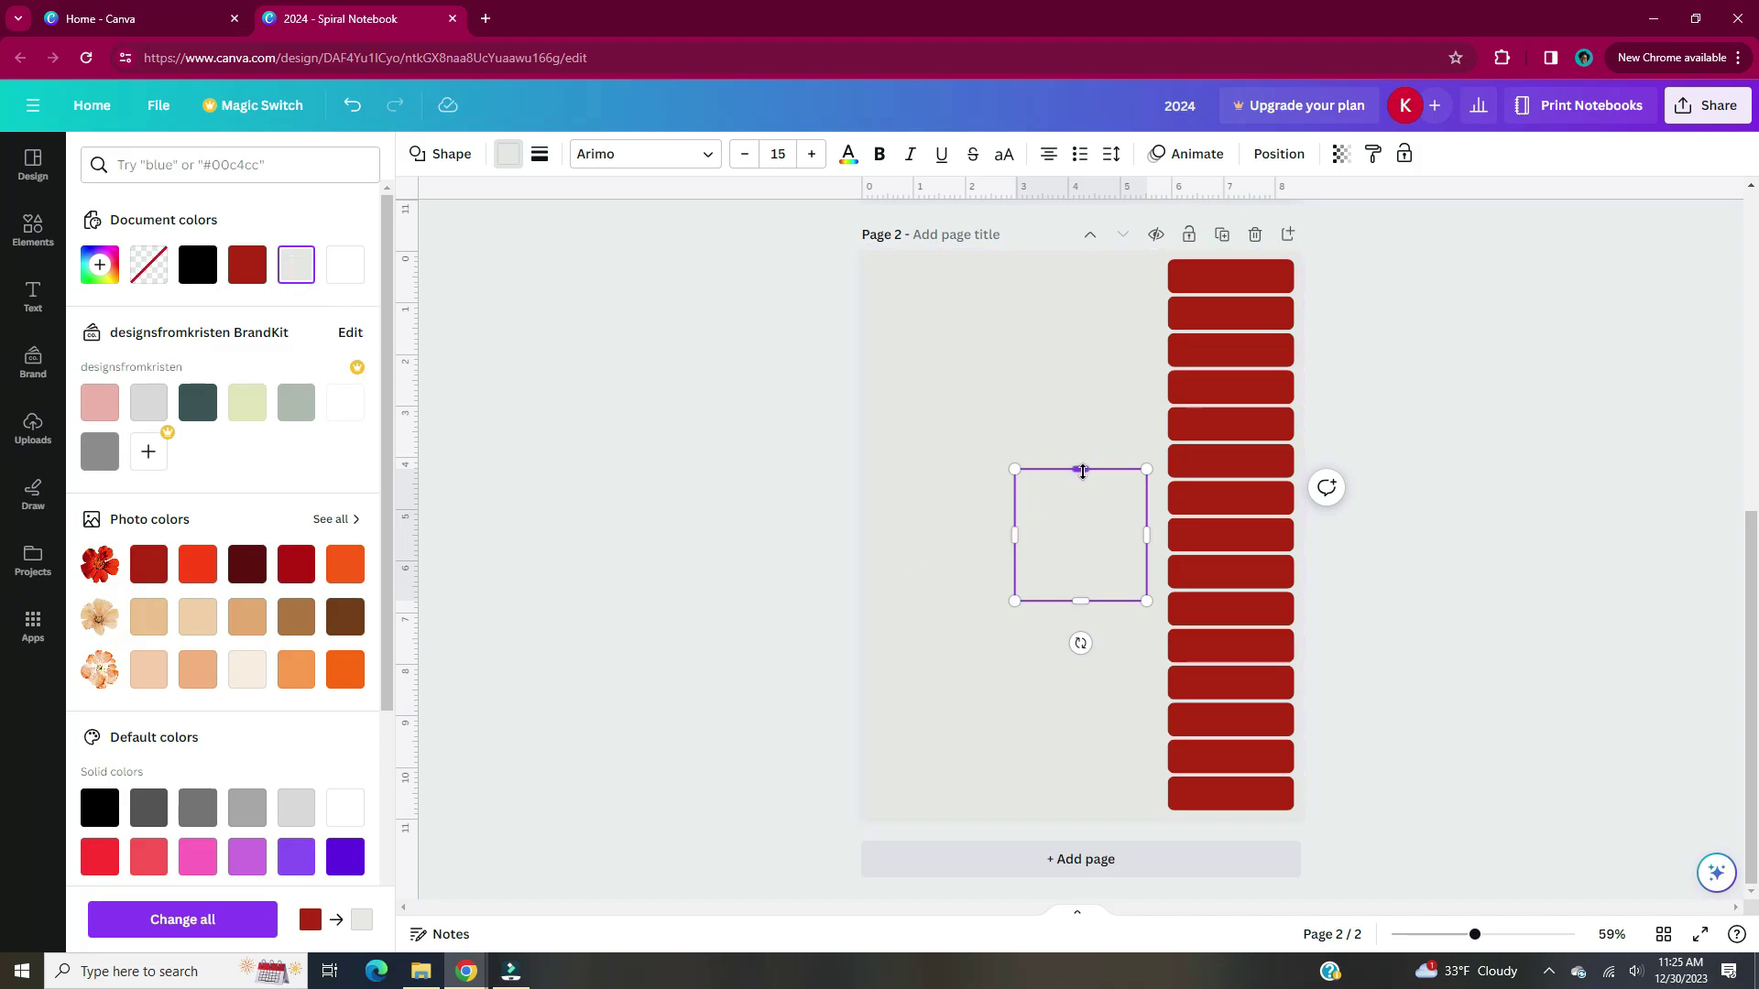
Stretch the light grey shape to the full page height and move it over the red bars, leaving only narrow tabs showing.
left_click_drag(1082, 471, 1087, 253)
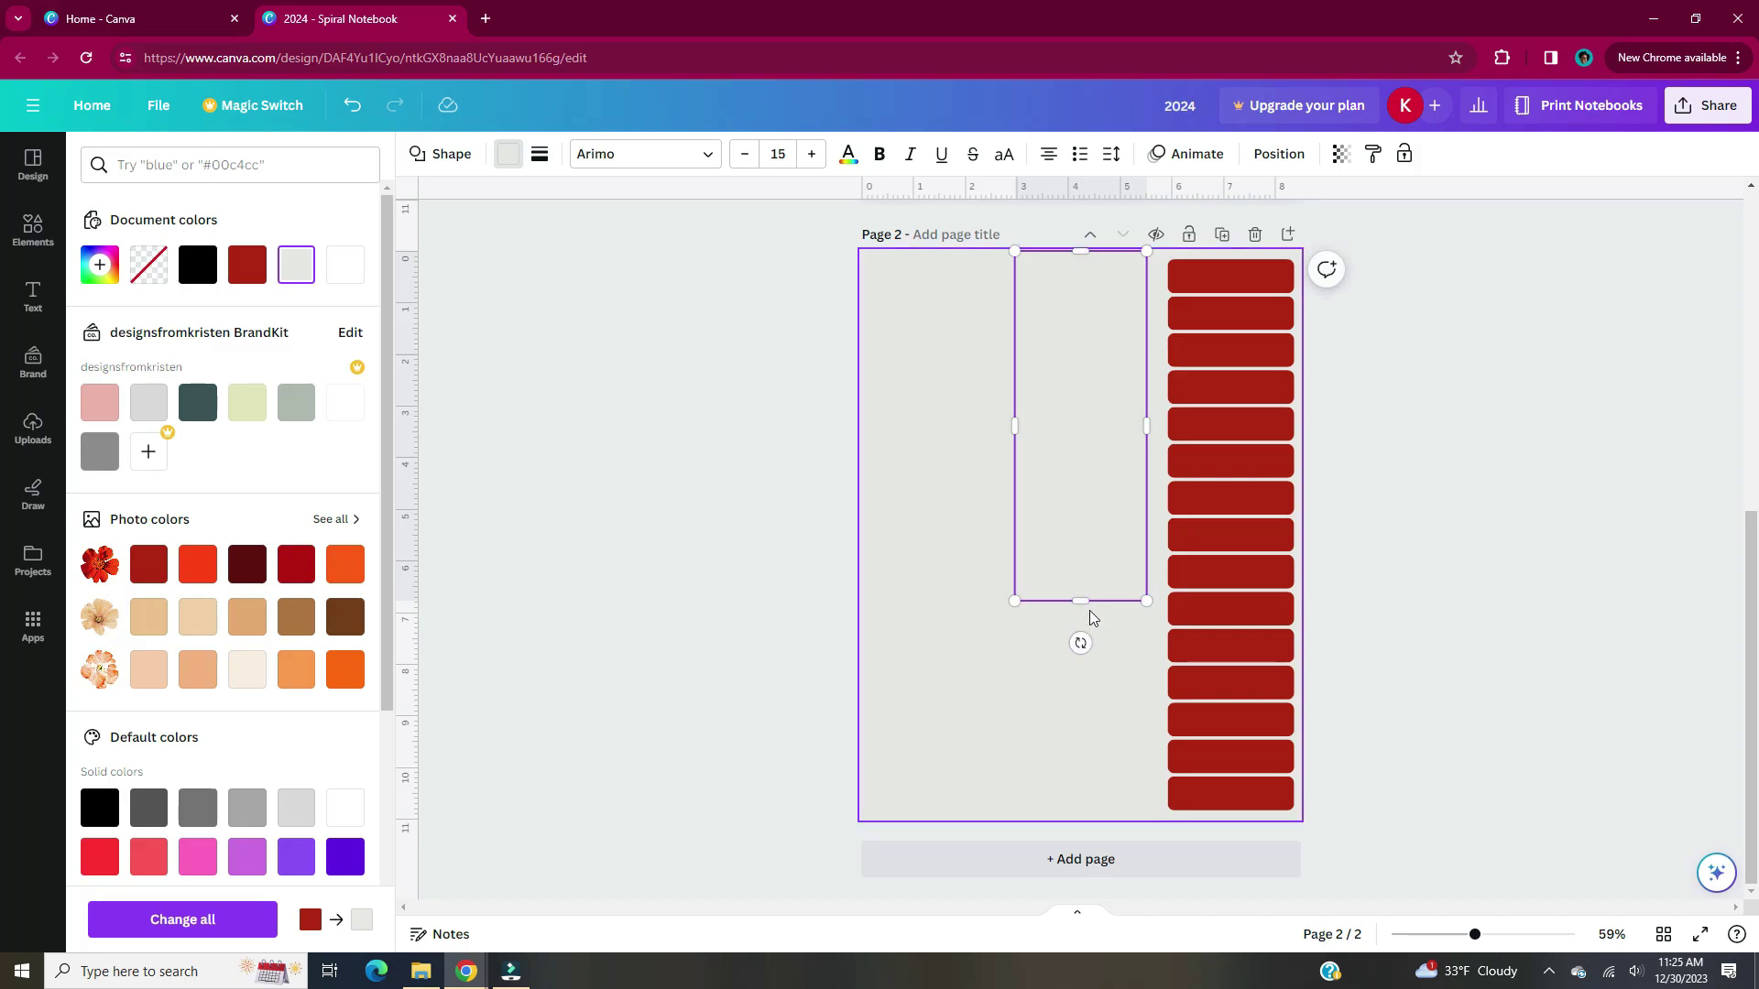
left_click_drag(1082, 599, 1098, 820)
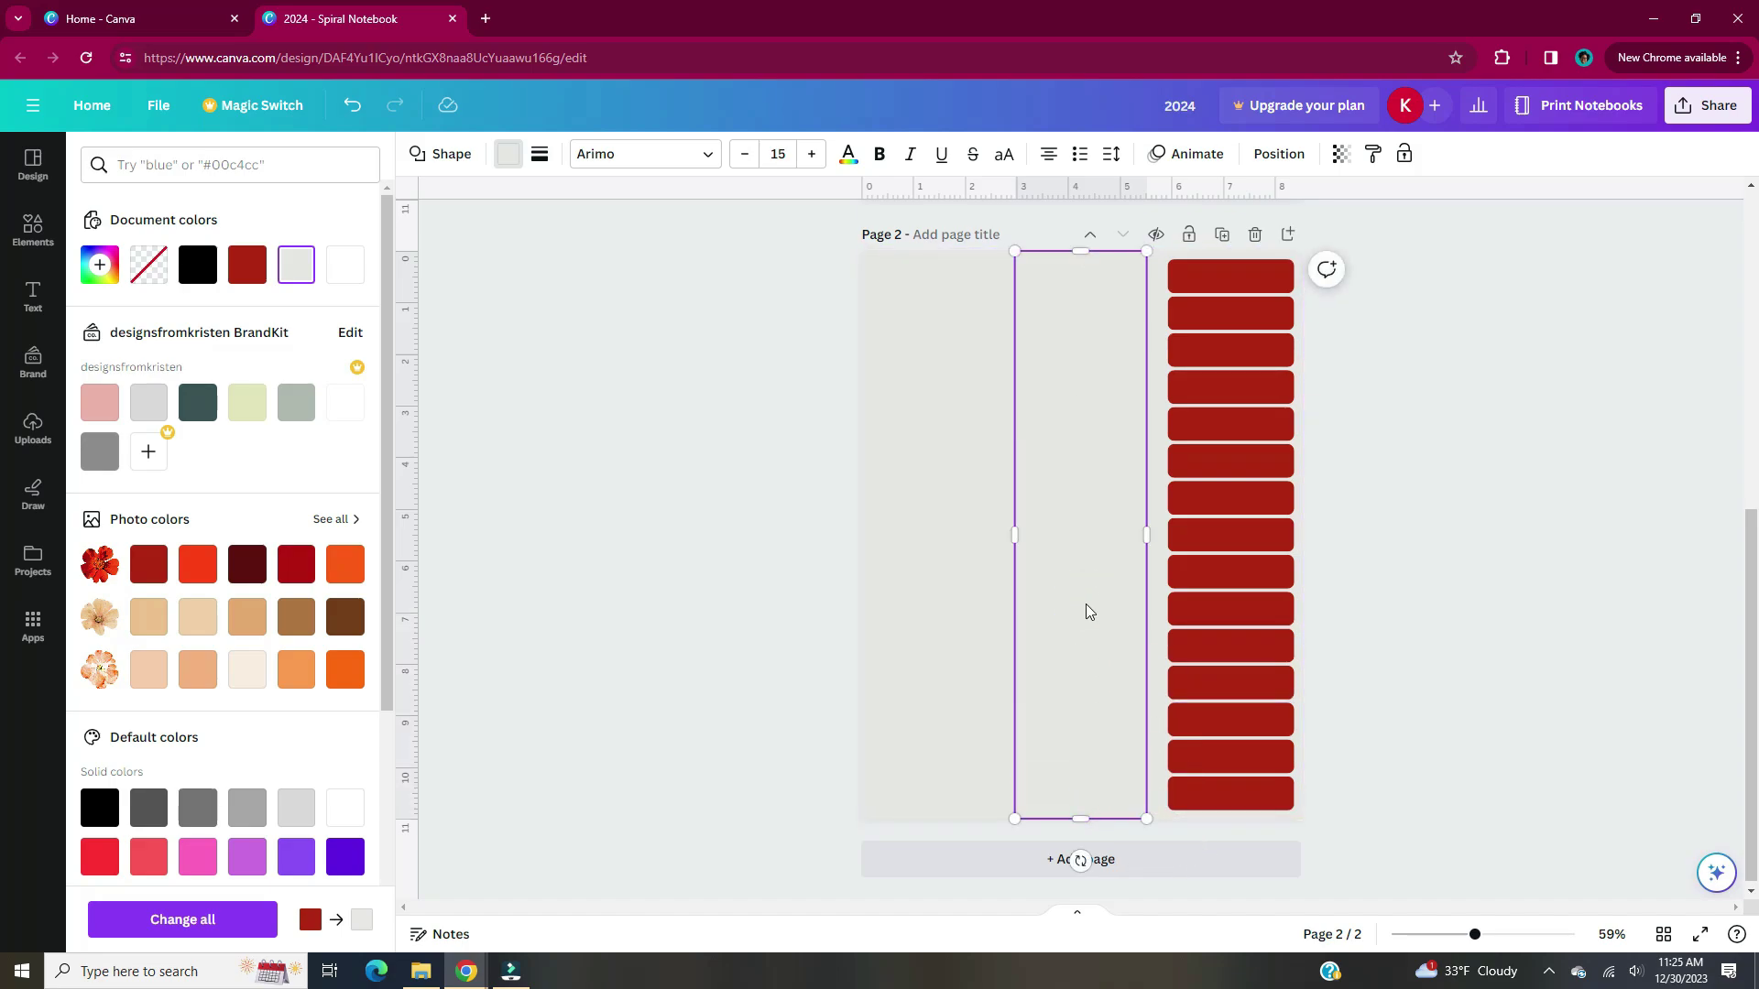
left_click_drag(1083, 605, 1209, 596)
left_click(1423, 487)
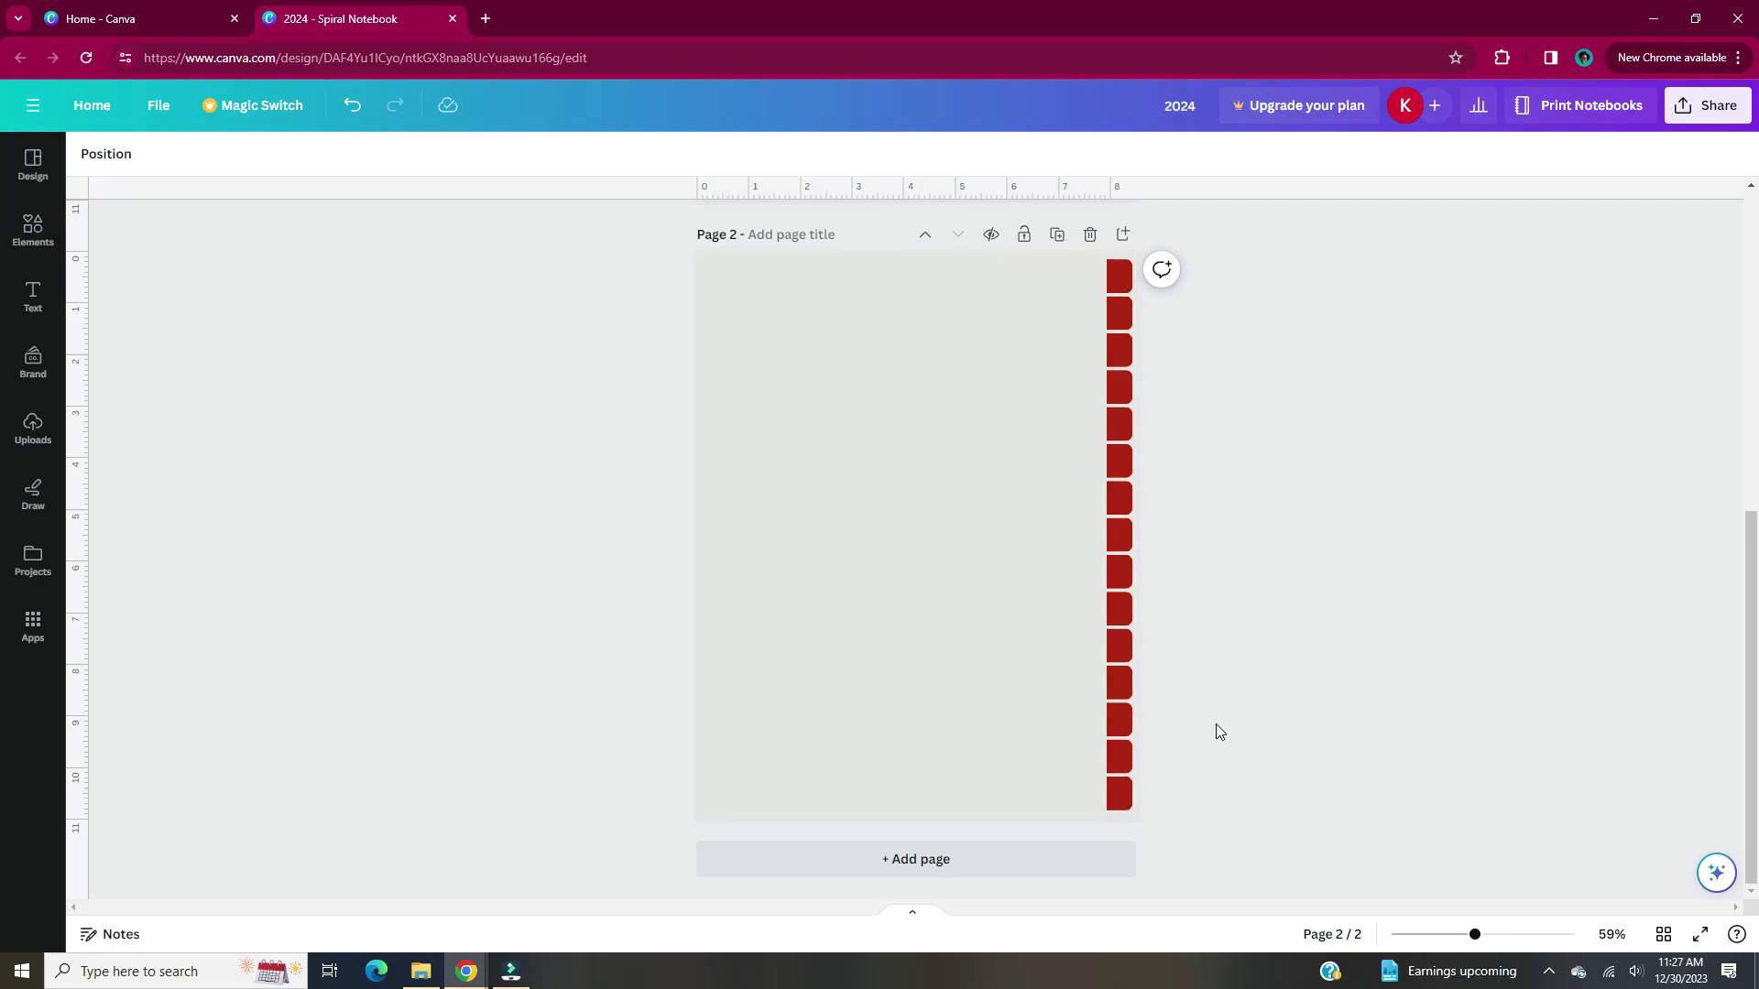
Title page 2 "home".
left_click(814, 233)
type("home")
left_click(1197, 369)
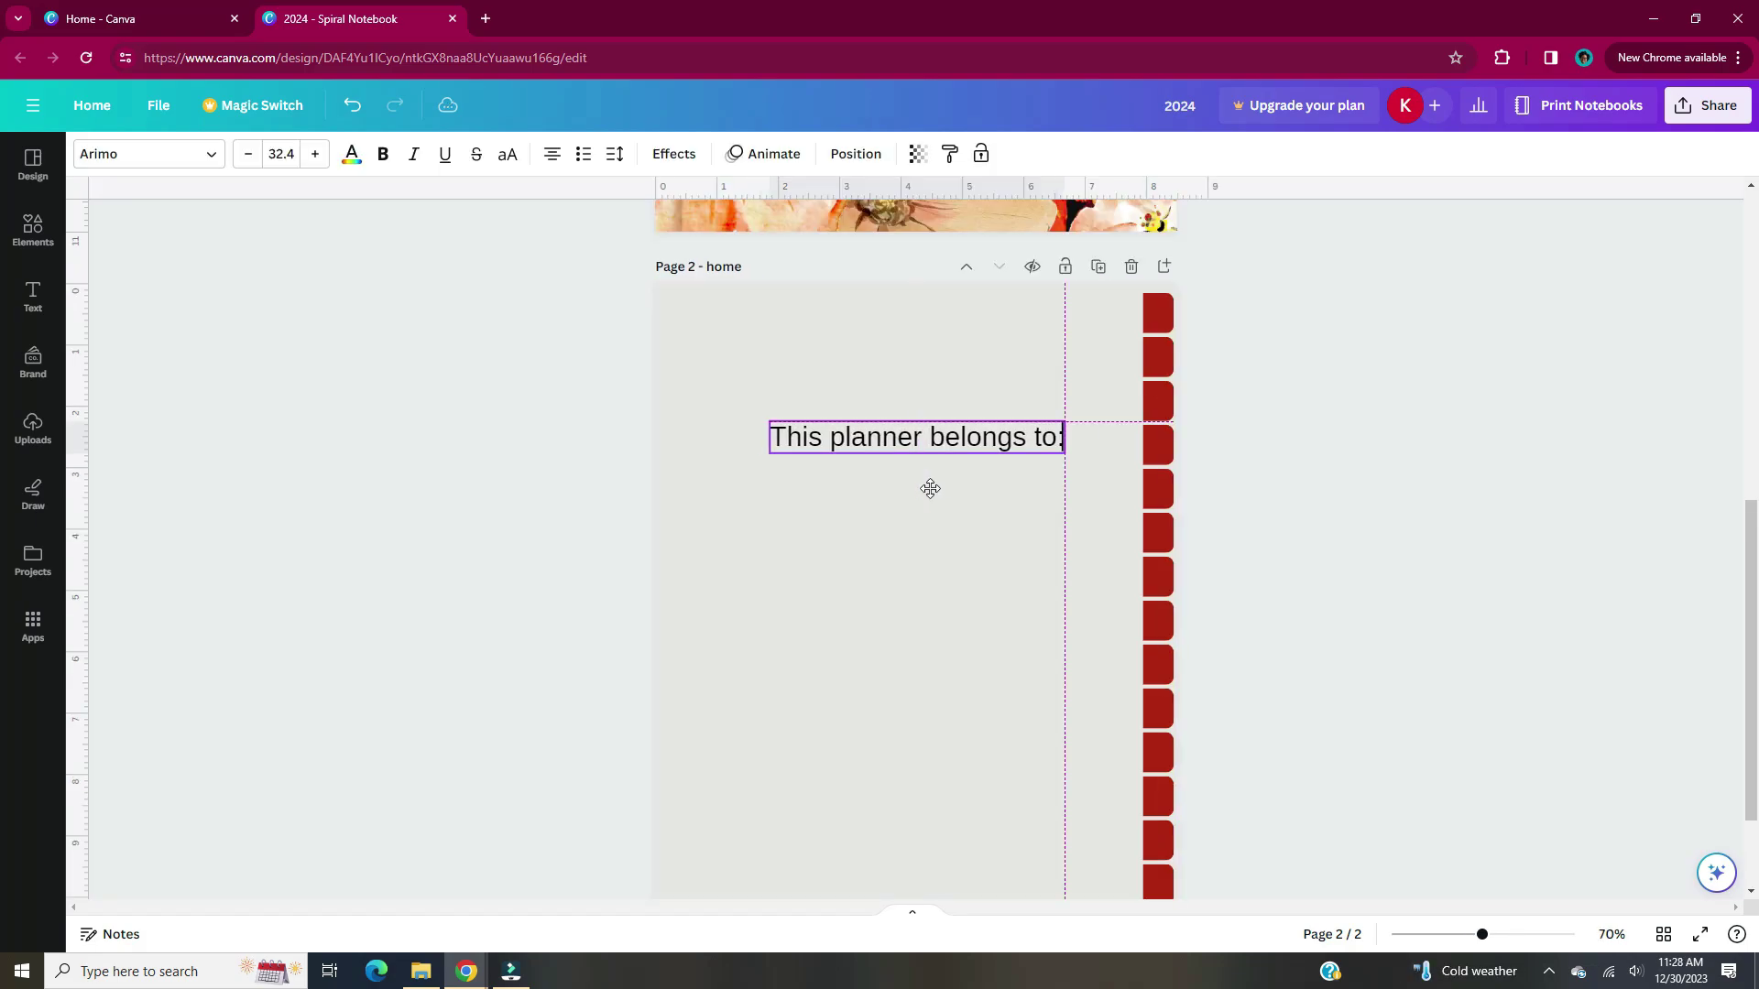
Add a horizontal line about 5 in long beneath the "This planner belongs to:" text and set its weight to 1.
left_click_drag(931, 487, 923, 488)
key("l")
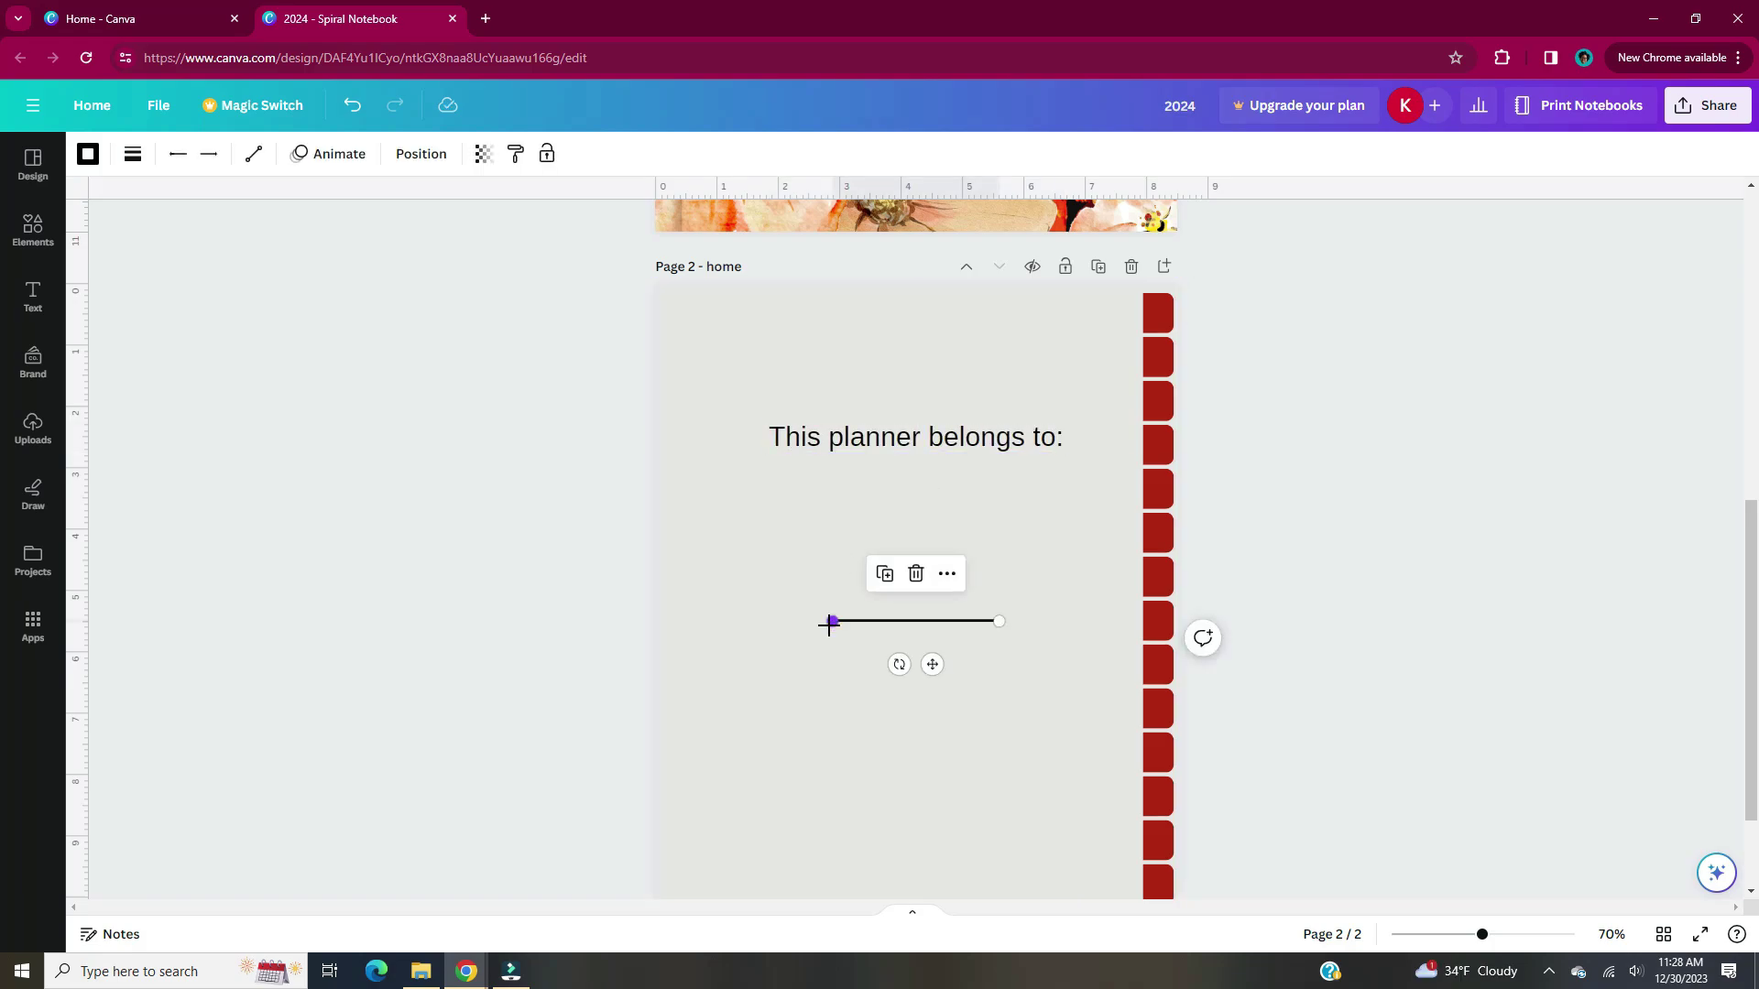
left_click_drag(829, 621, 680, 620)
left_click_drag(856, 664, 935, 528)
left_click(133, 154)
left_click(370, 290)
type("1")
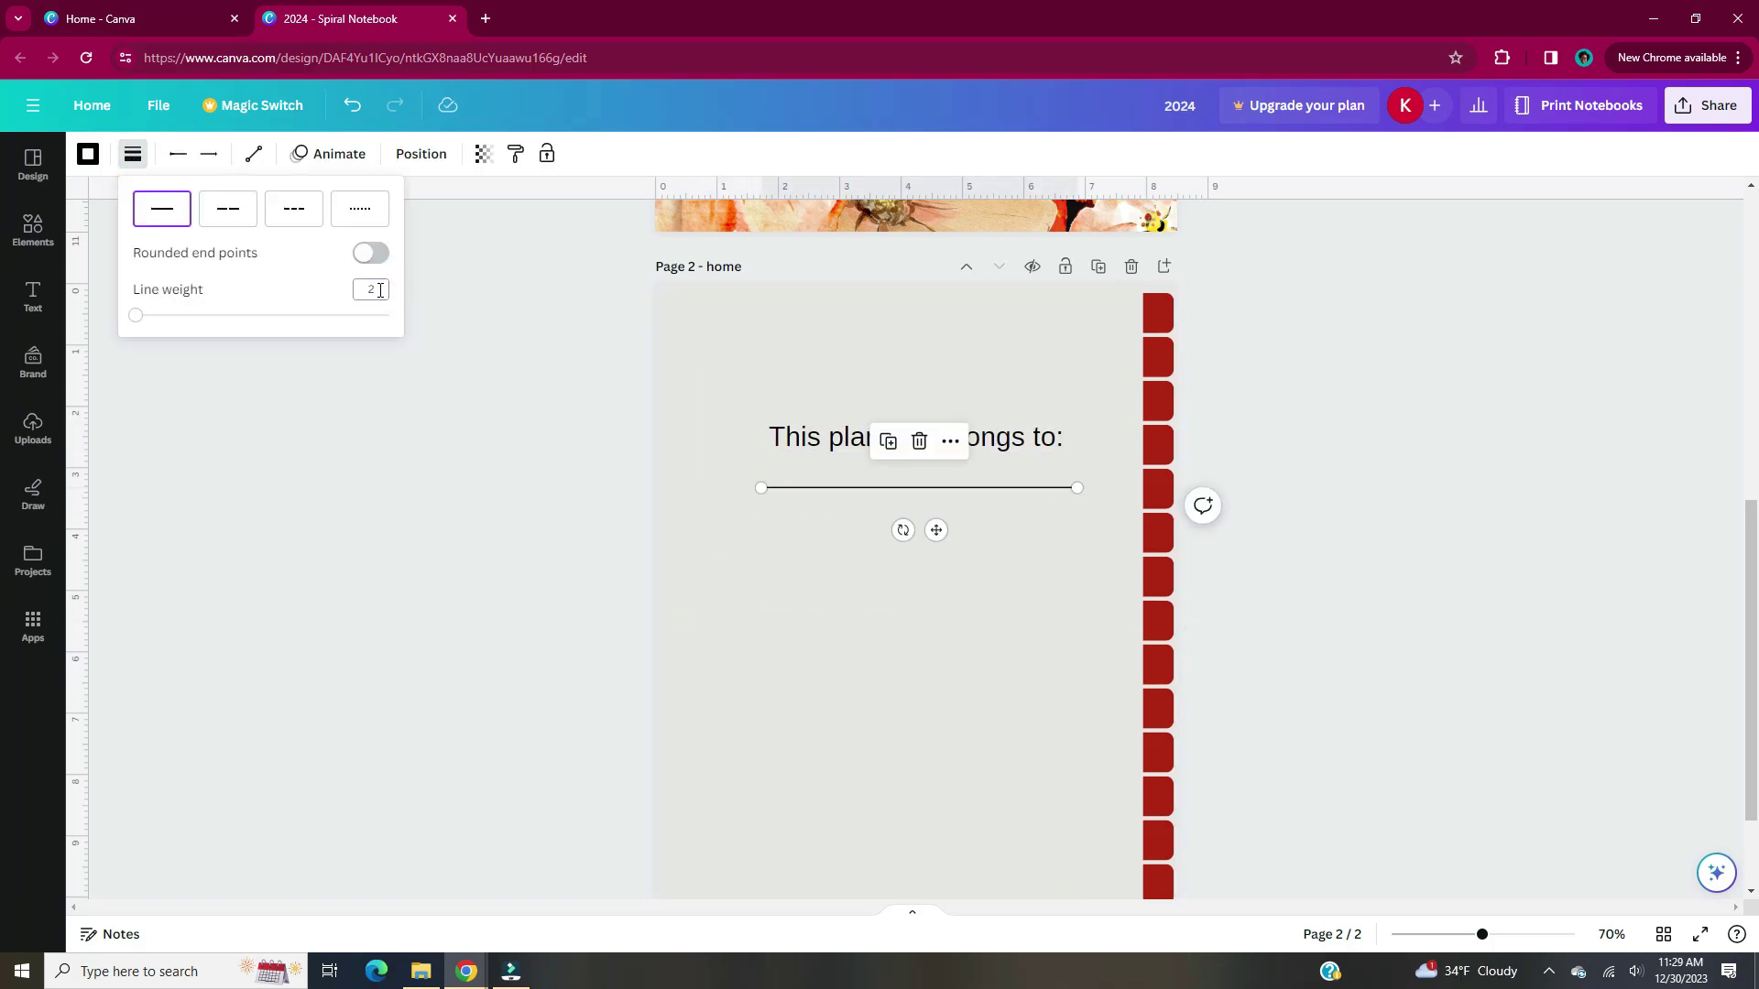
left_click(964, 520)
Duplicate the line three times and tidy the four lines into an evenly spaced, aligned stack.
left_click(810, 487)
key("ctrl+d")
key("ctrl+d")
key("ctrl+d")
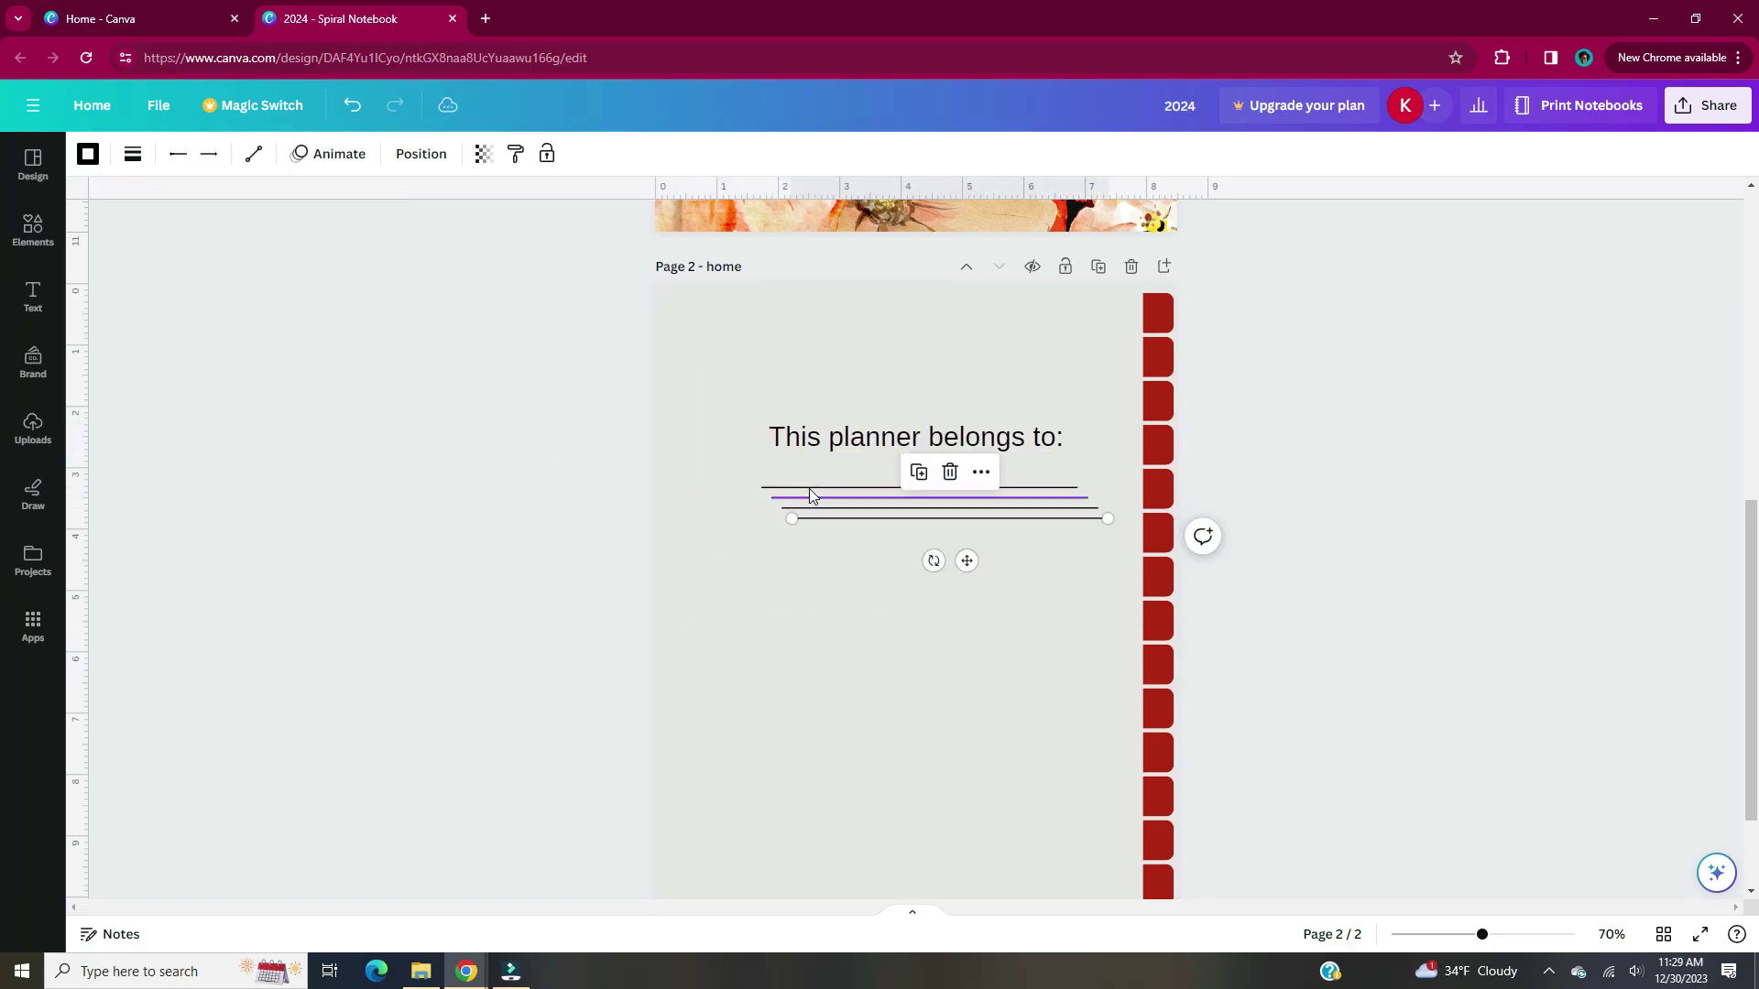
left_click_drag(827, 518, 807, 558)
left_click_drag(745, 477, 815, 589)
right_click(835, 512)
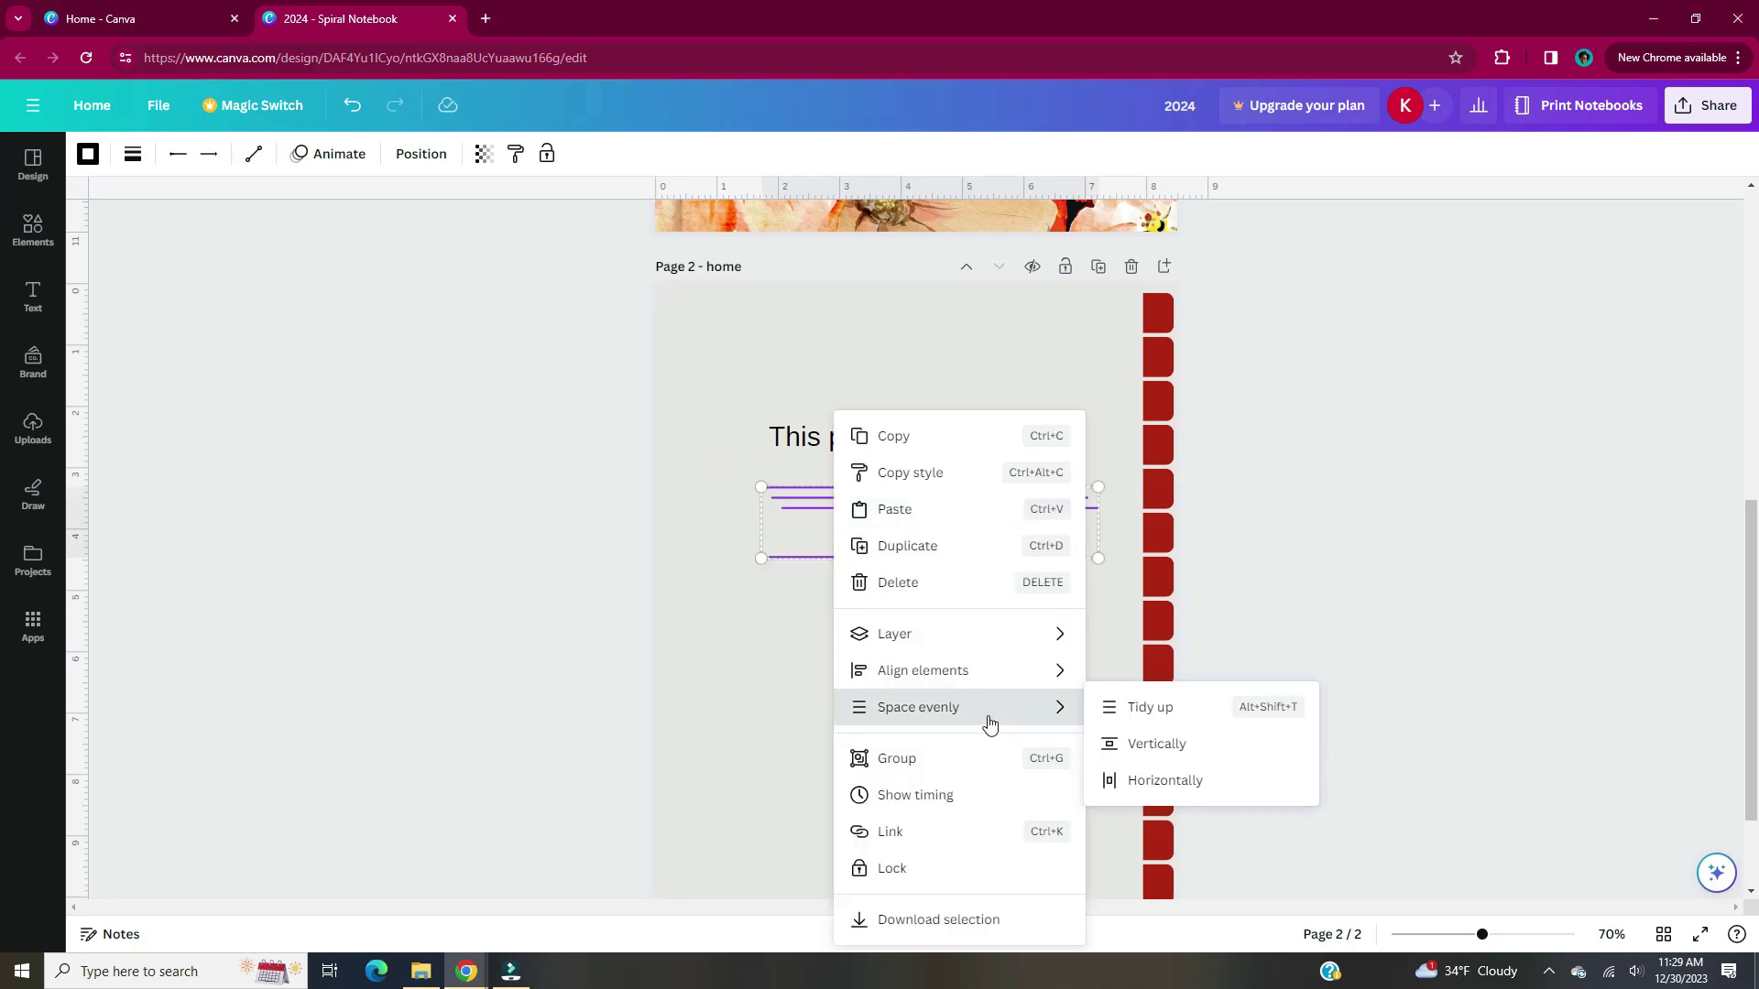
left_click(1150, 712)
left_click(509, 525)
Align the "This planner belongs to:" text and the four lines to a common center.
left_click_drag(594, 393, 817, 596)
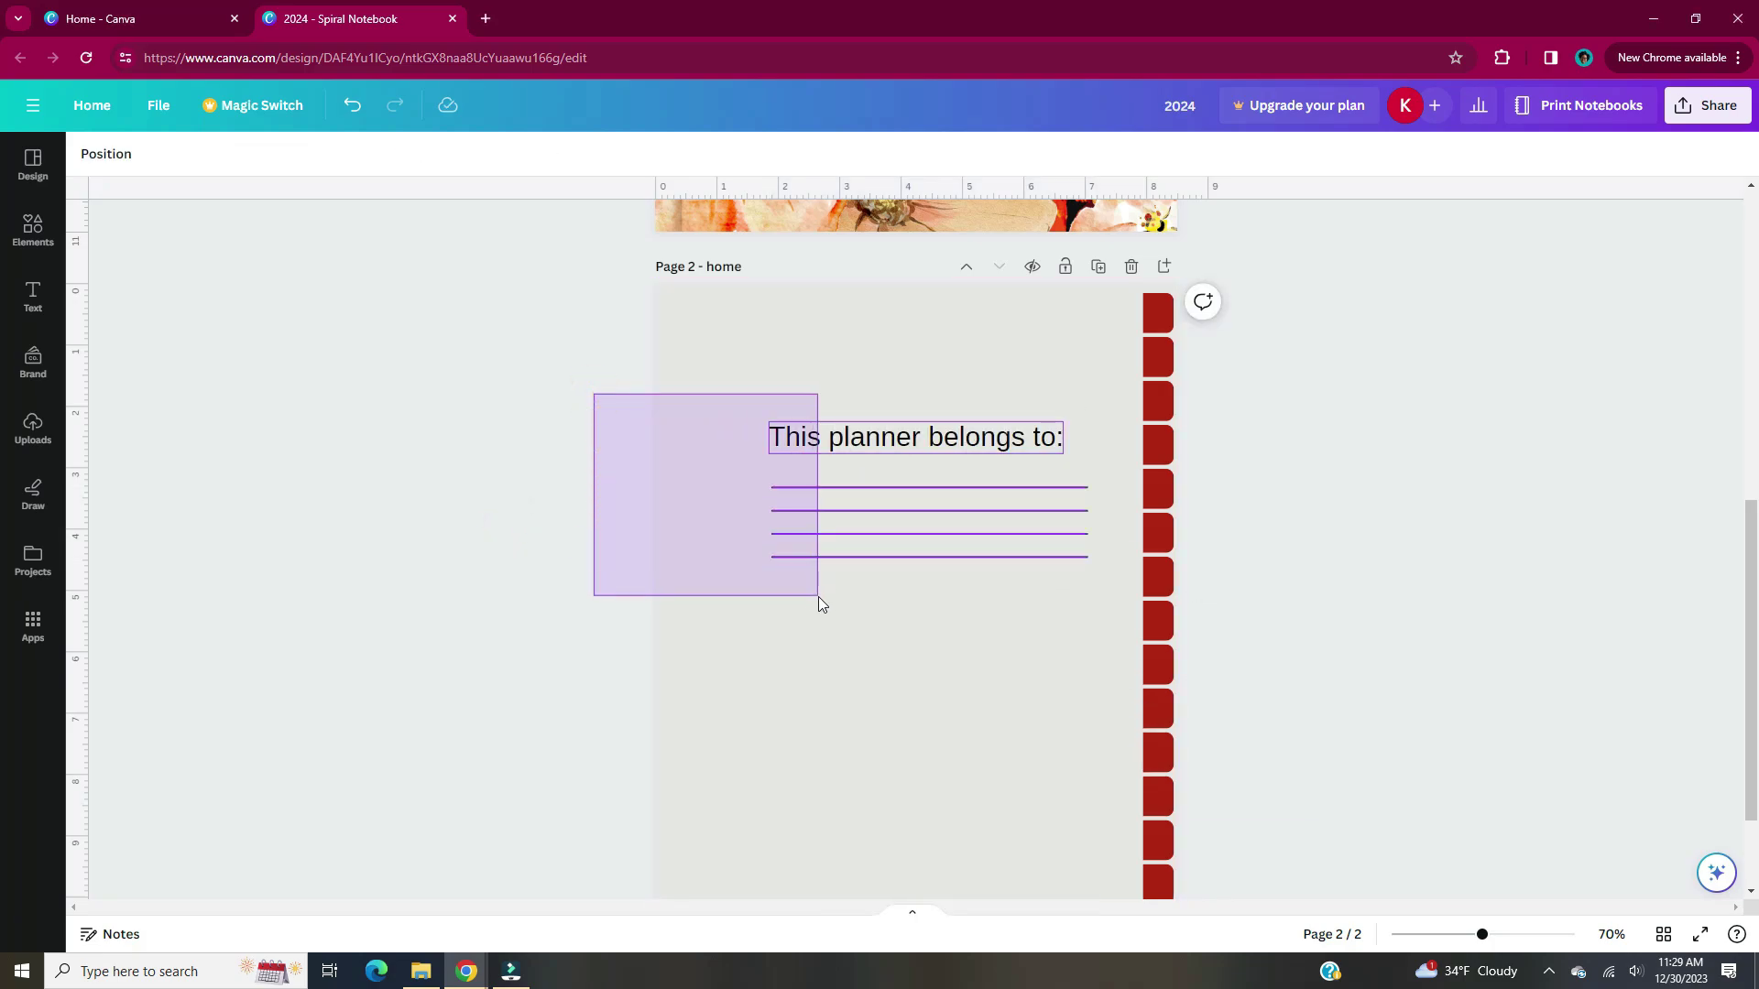
right_click(790, 540)
mouse_move(998, 655)
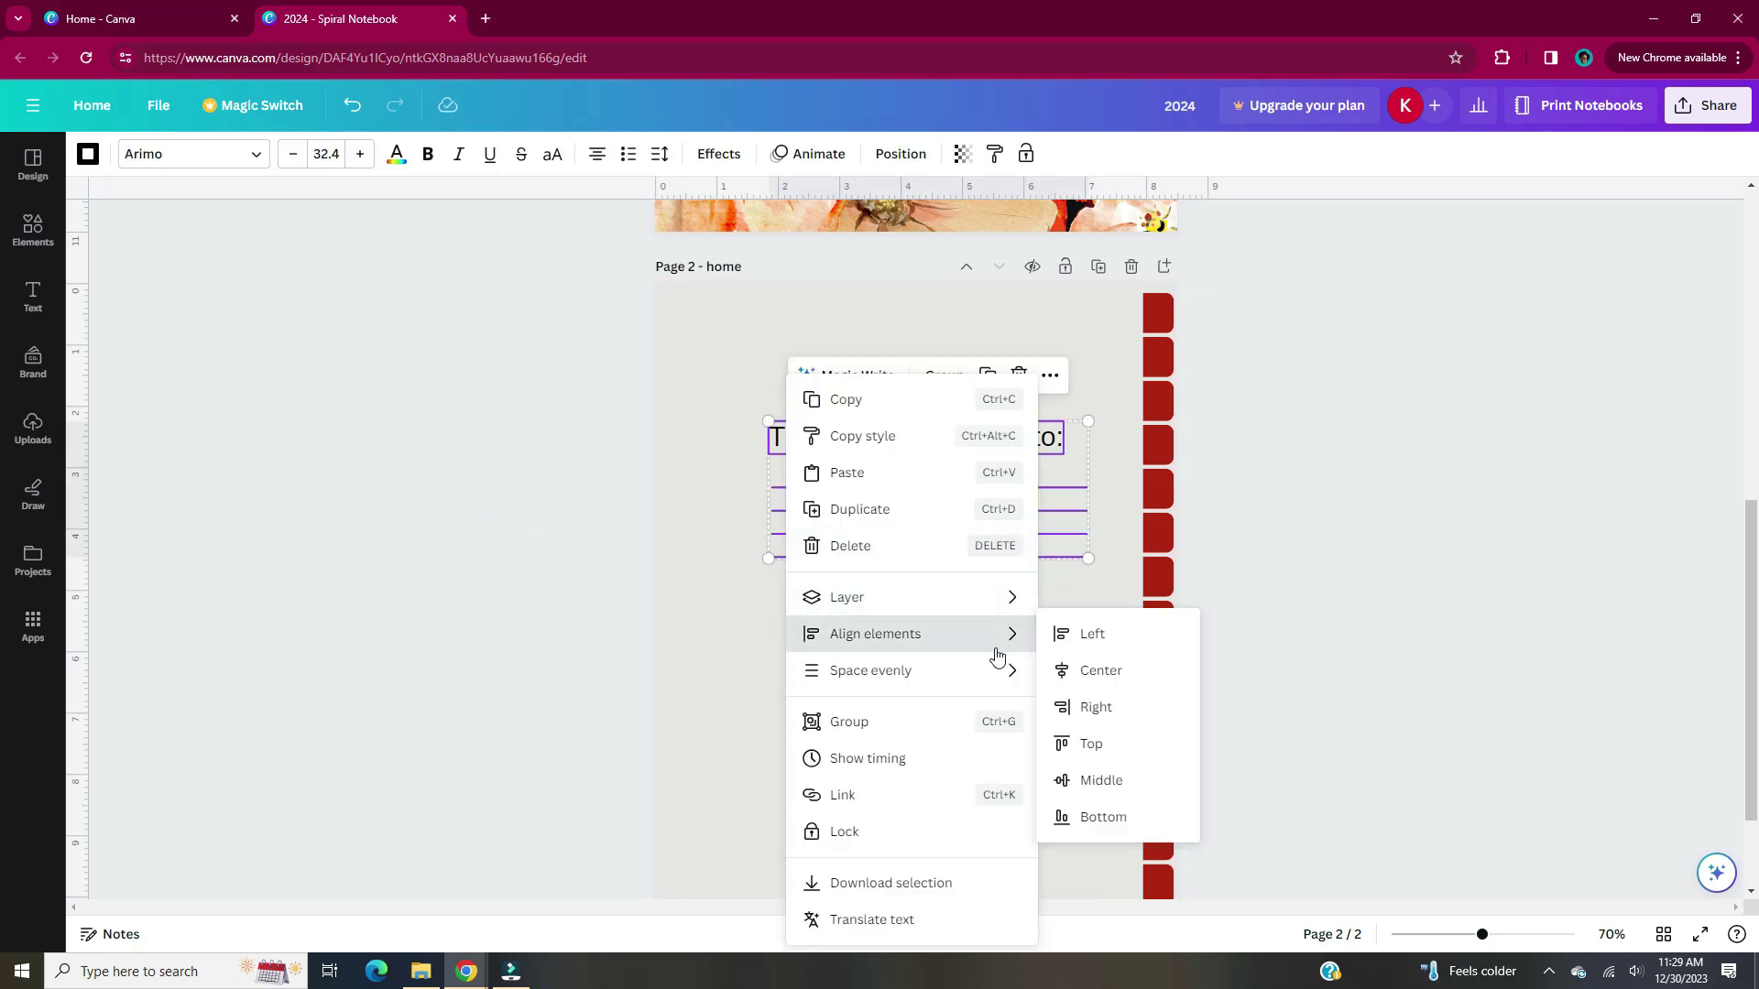
left_click(1104, 671)
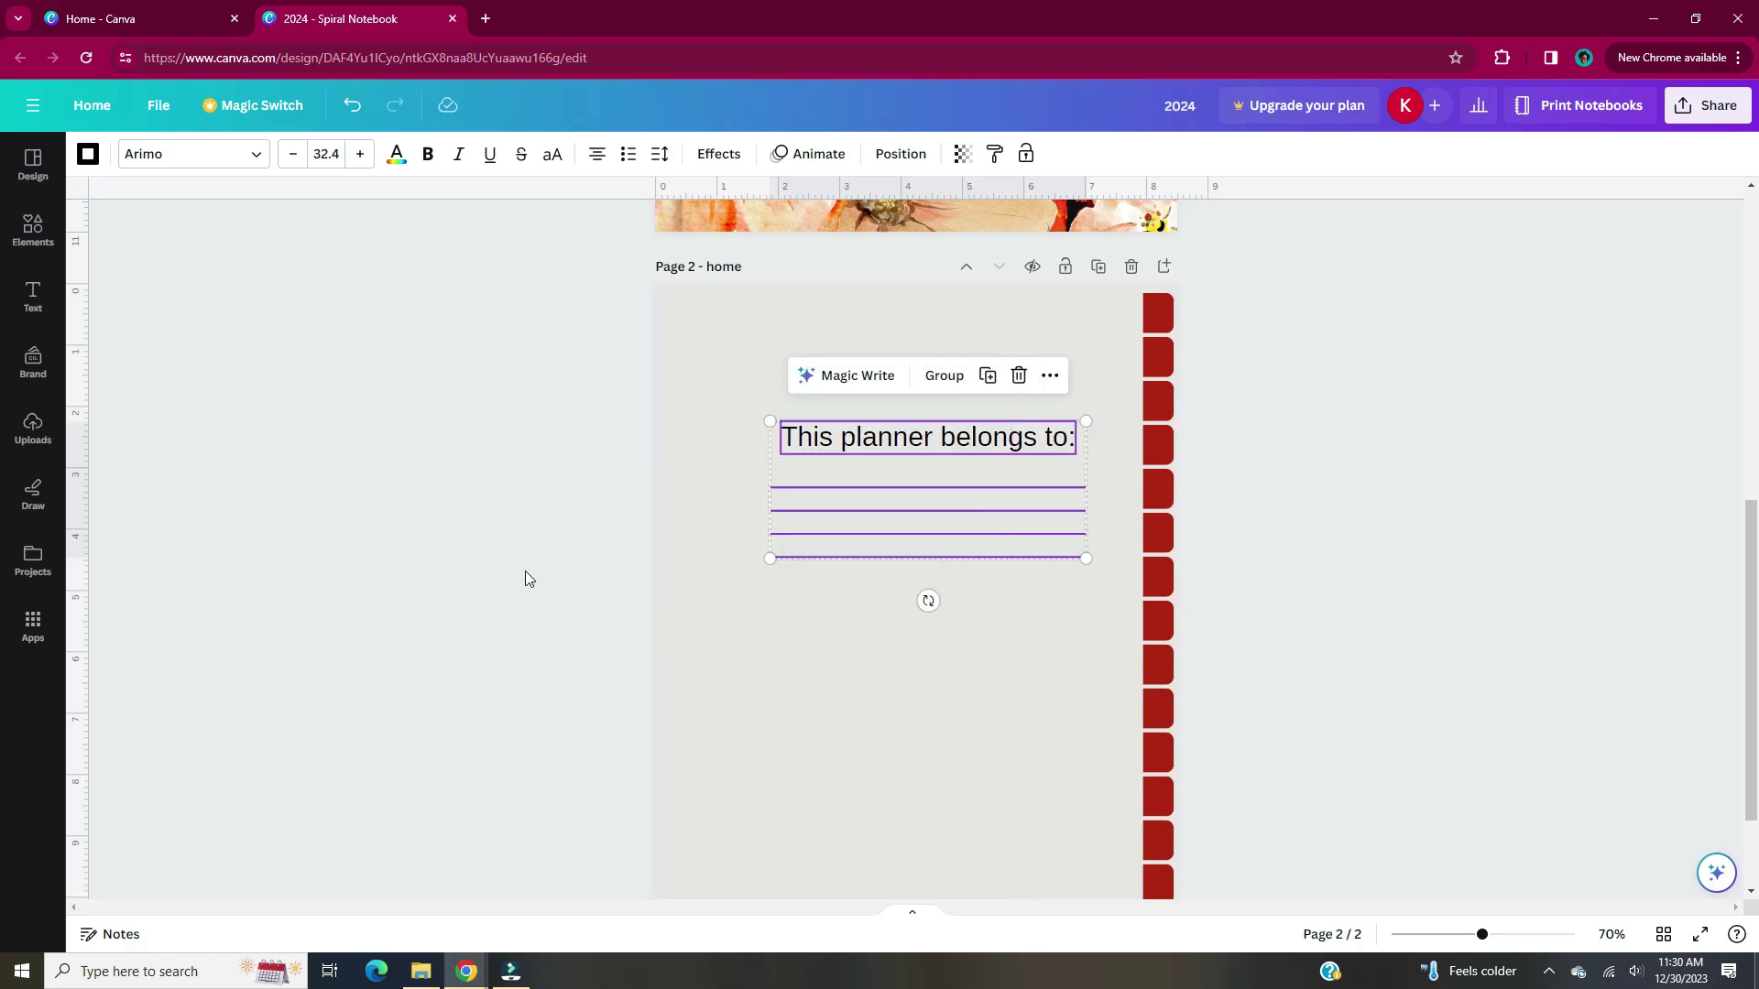
left_click(486, 527)
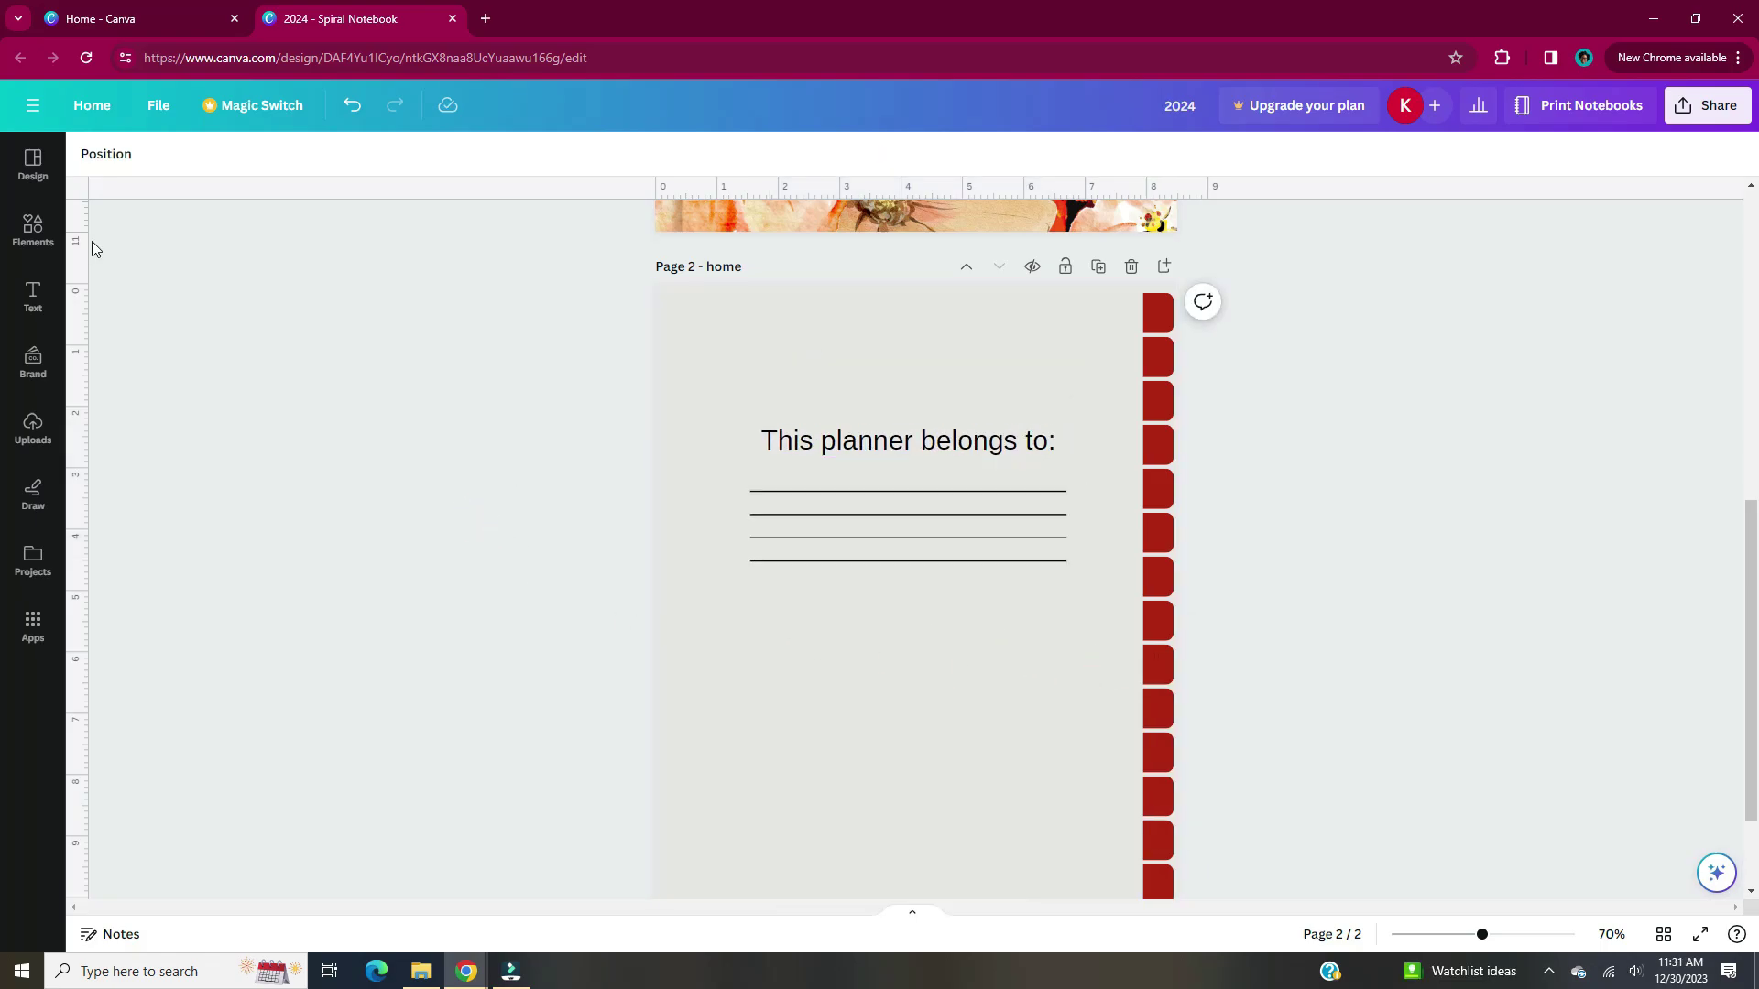
Add the recently used document, person and book icons as a small row below the lines on page 2.
left_click(33, 229)
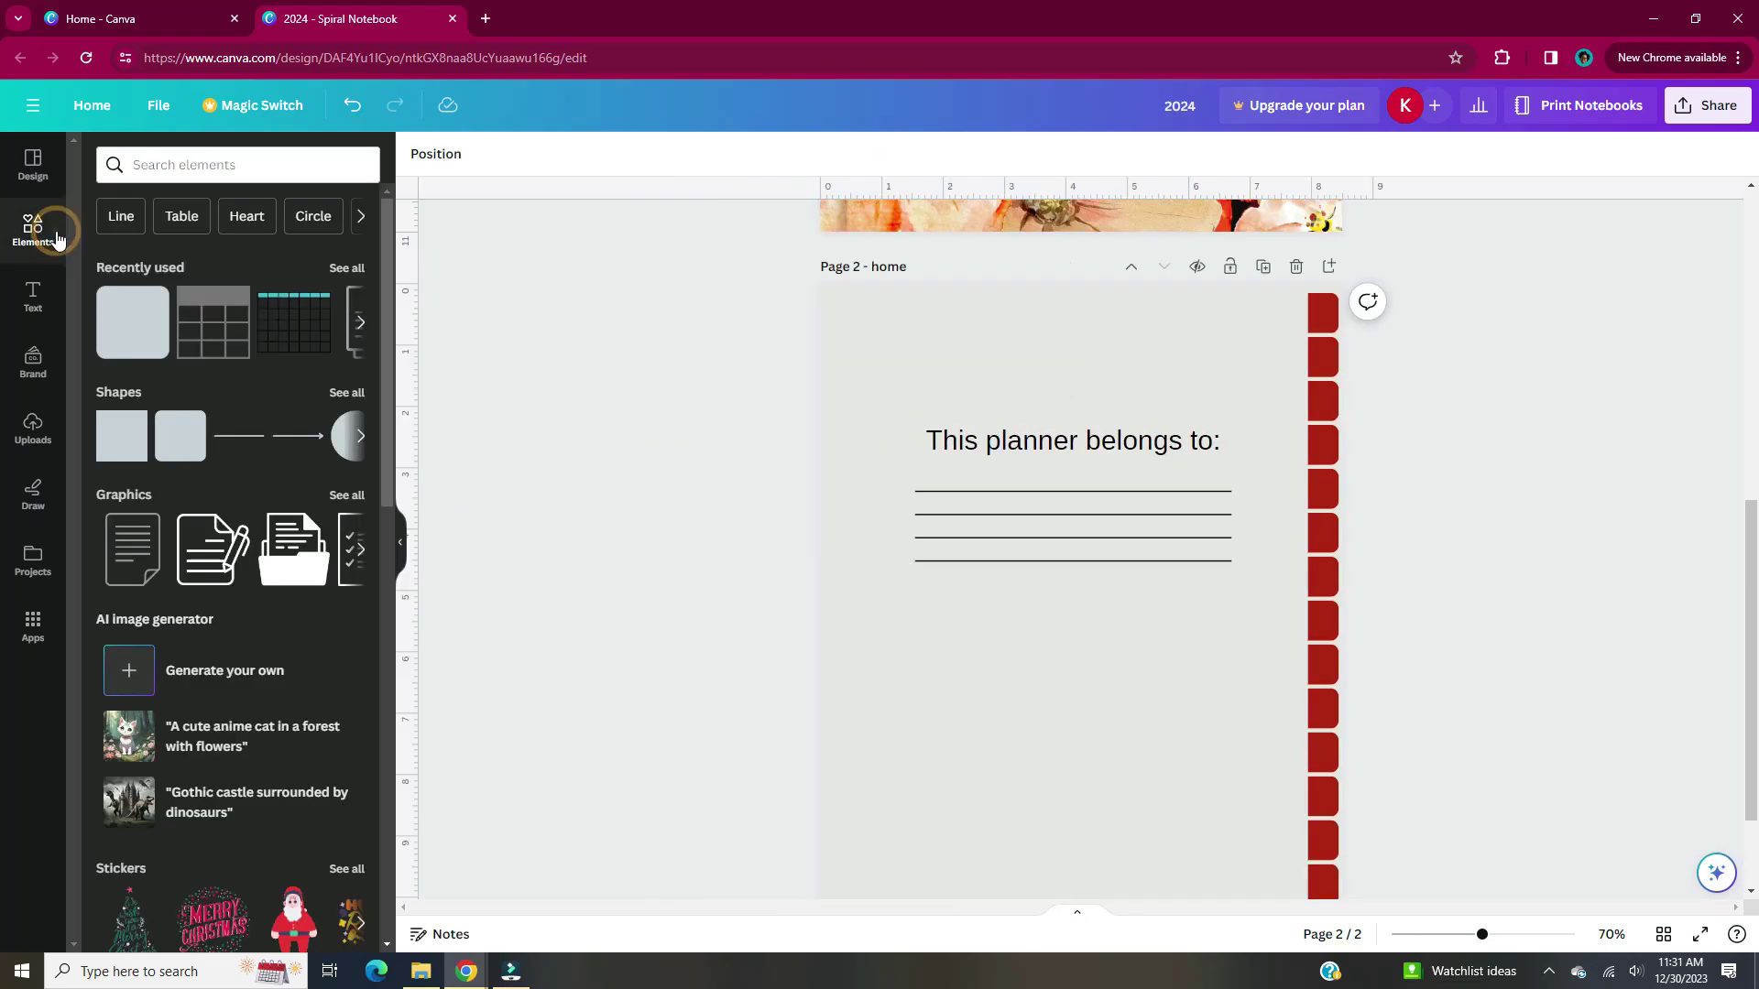
left_click(354, 271)
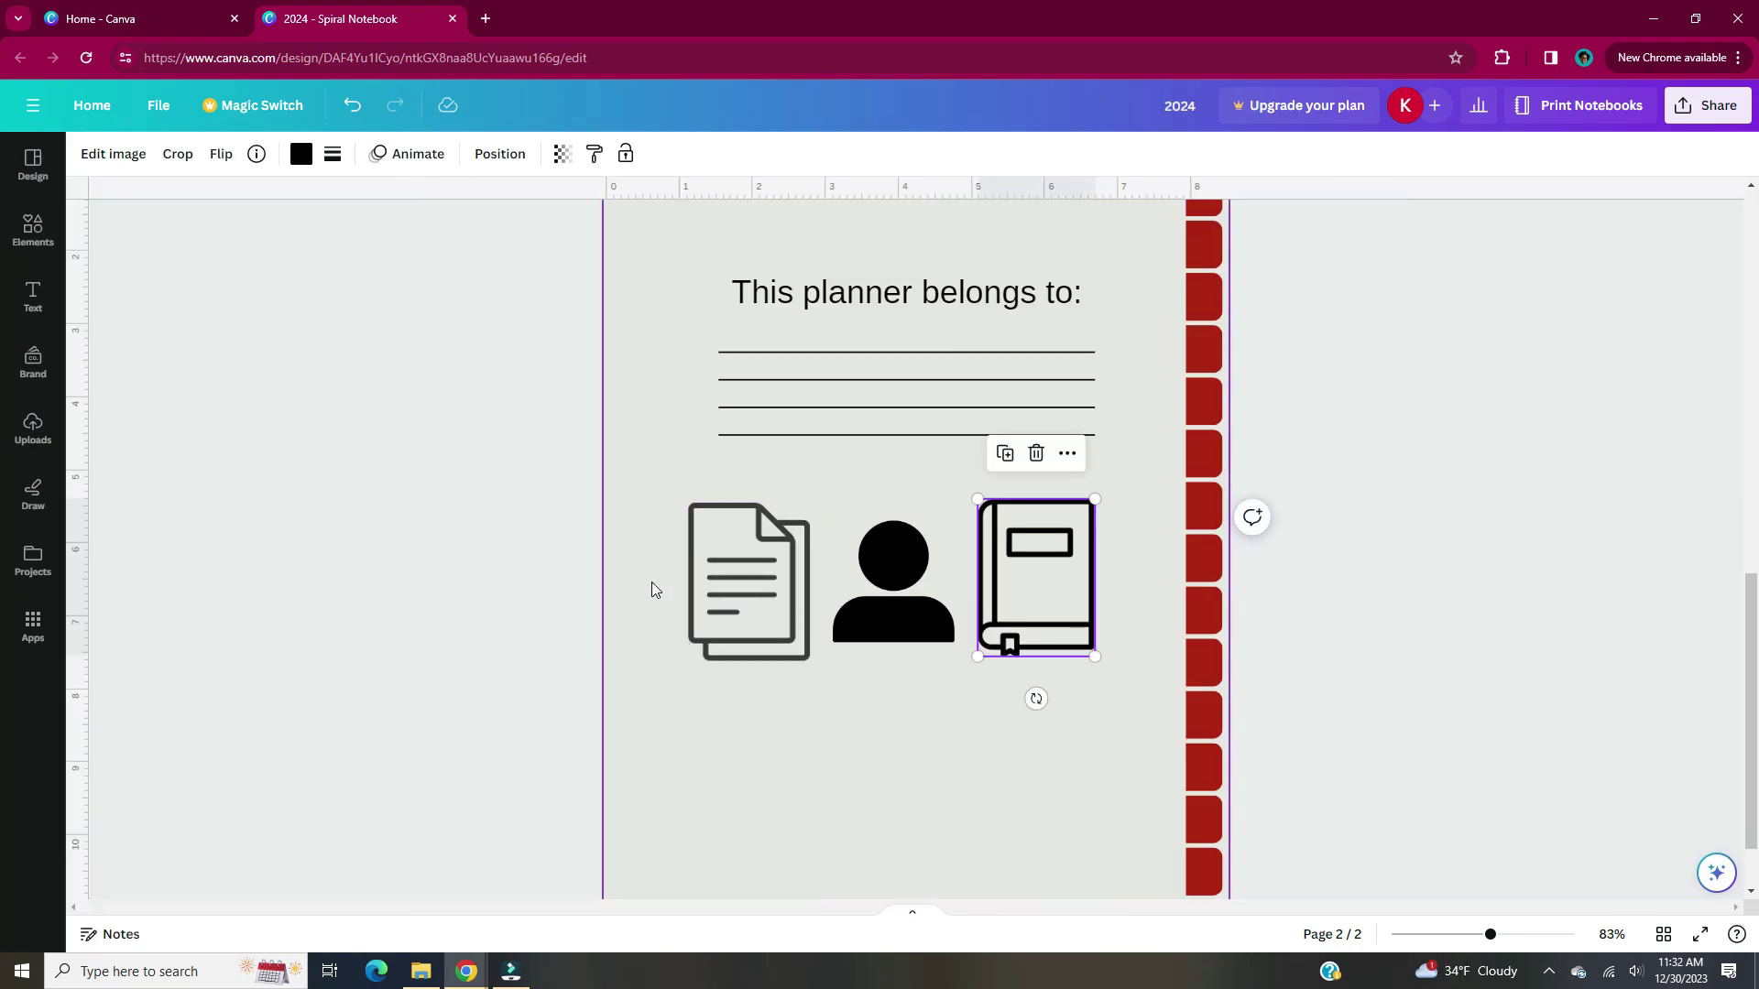
left_click_drag(632, 577, 802, 547)
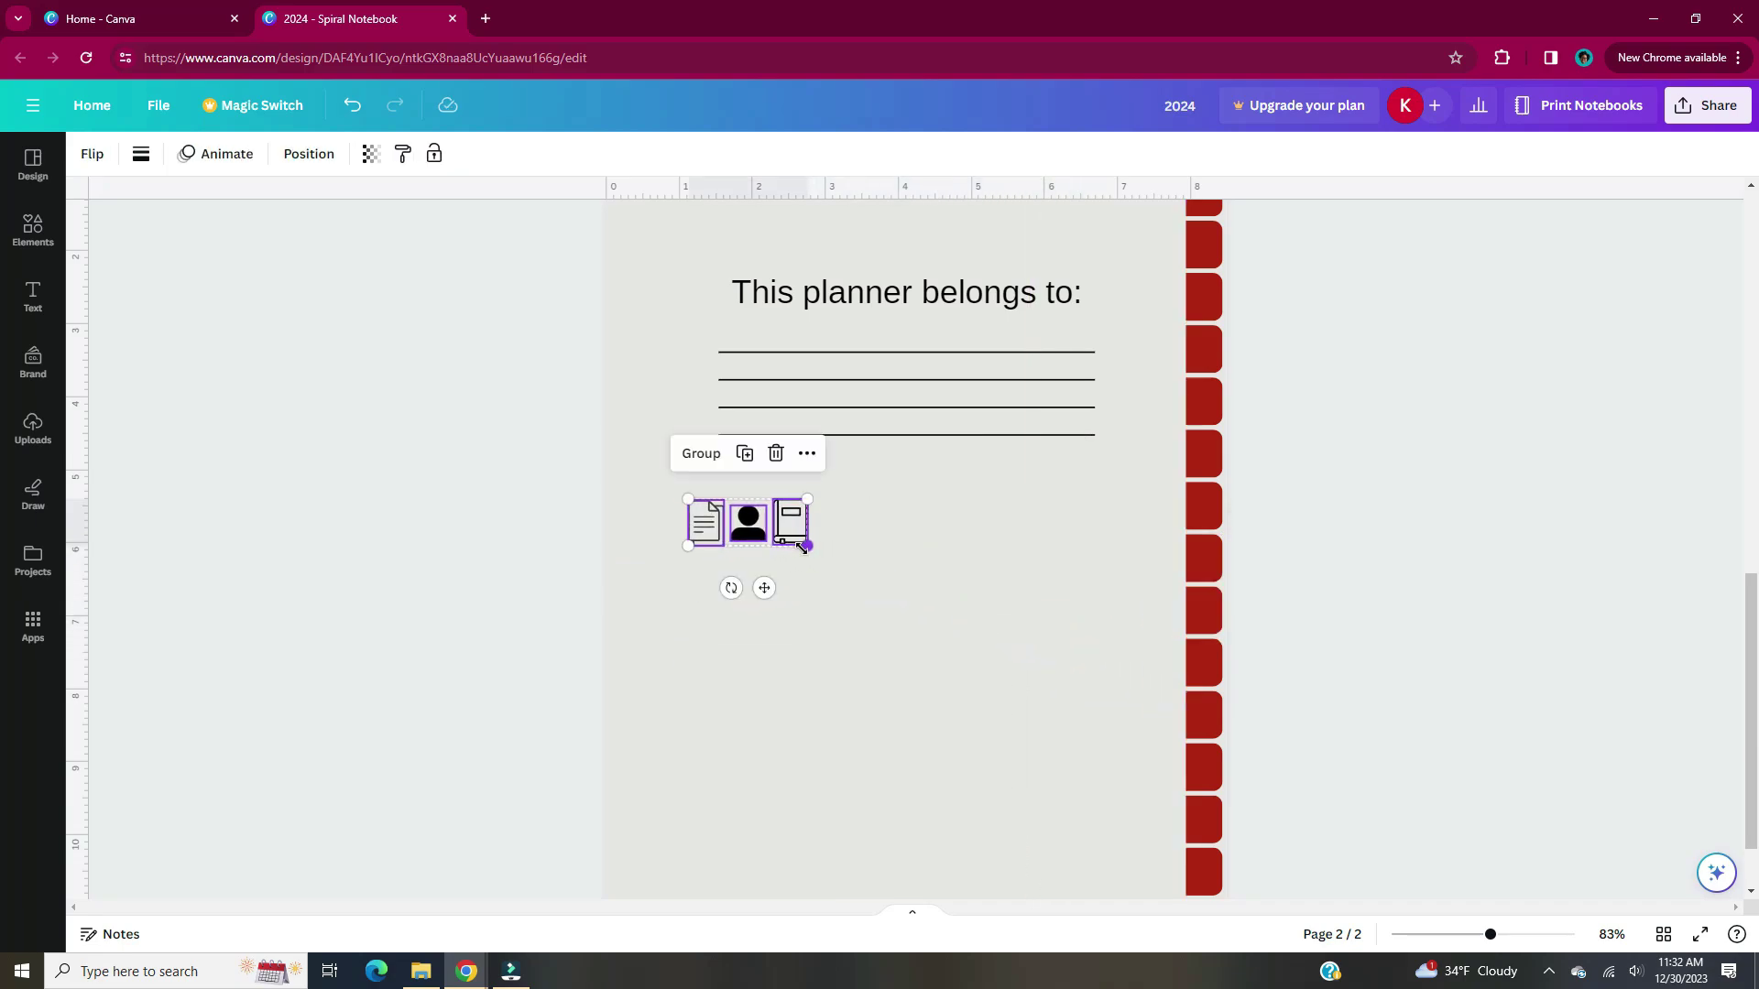
left_click(668, 610)
Recolor the document icon black and check the colors of the person and book icons.
left_click(704, 525)
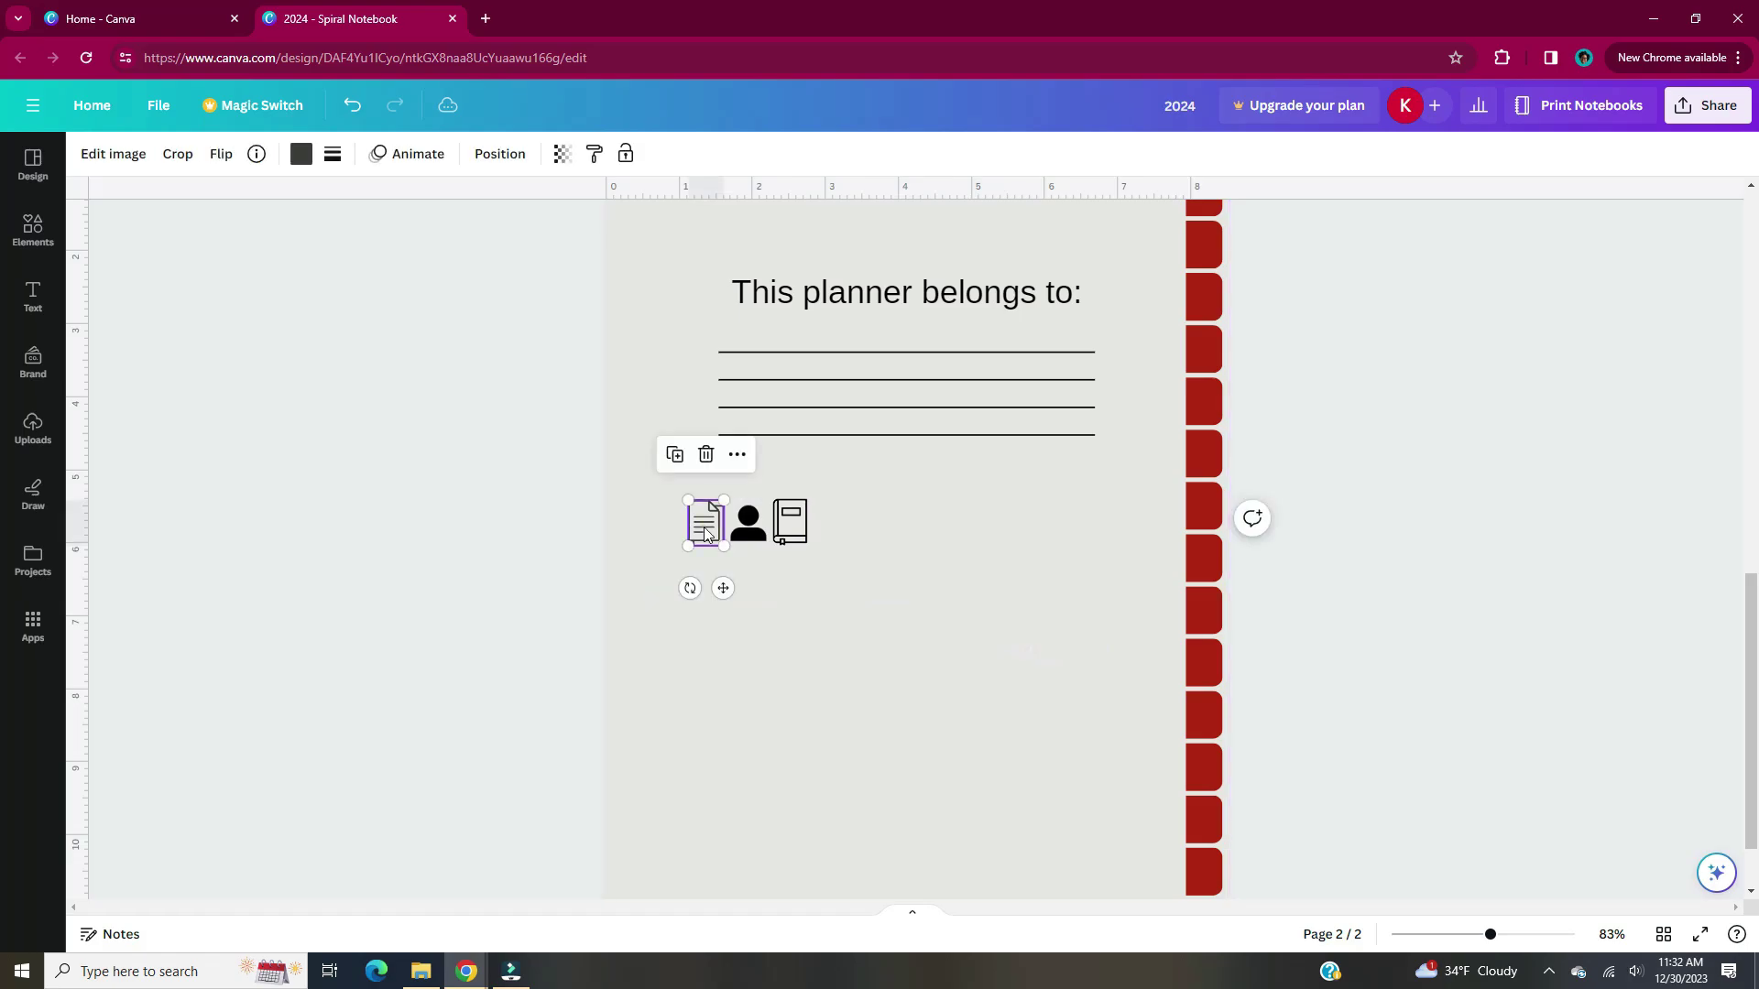
left_click(302, 153)
left_click(160, 279)
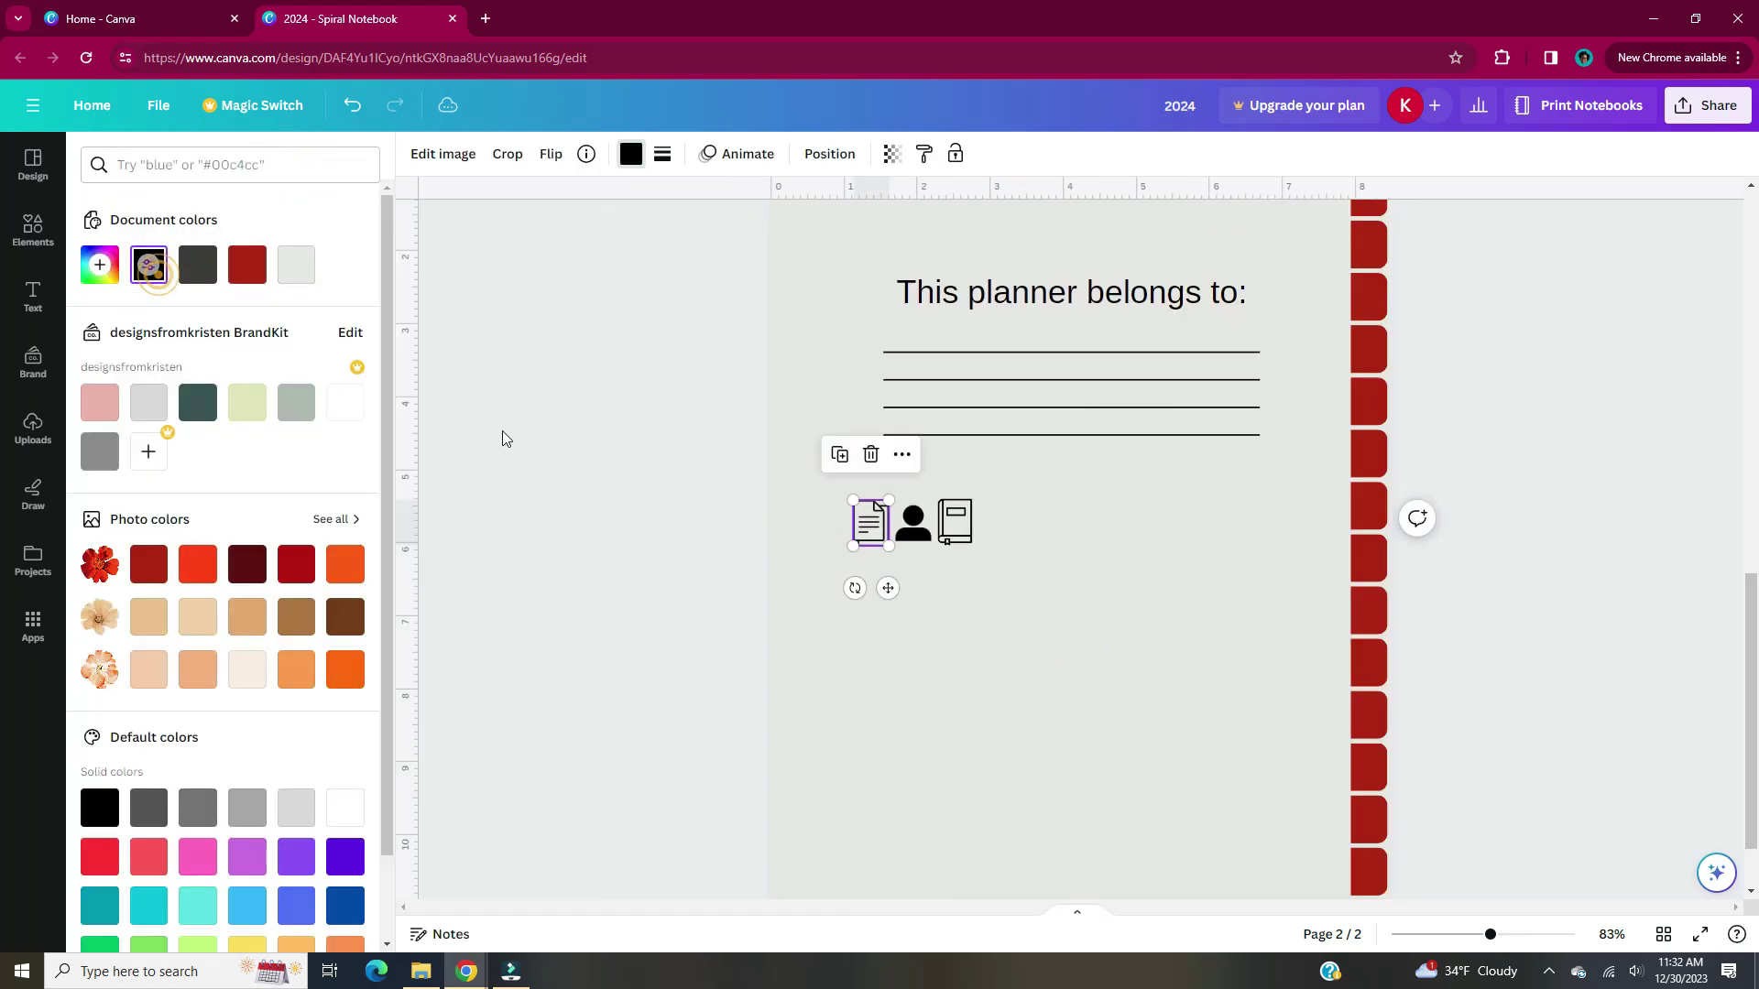
left_click(919, 528)
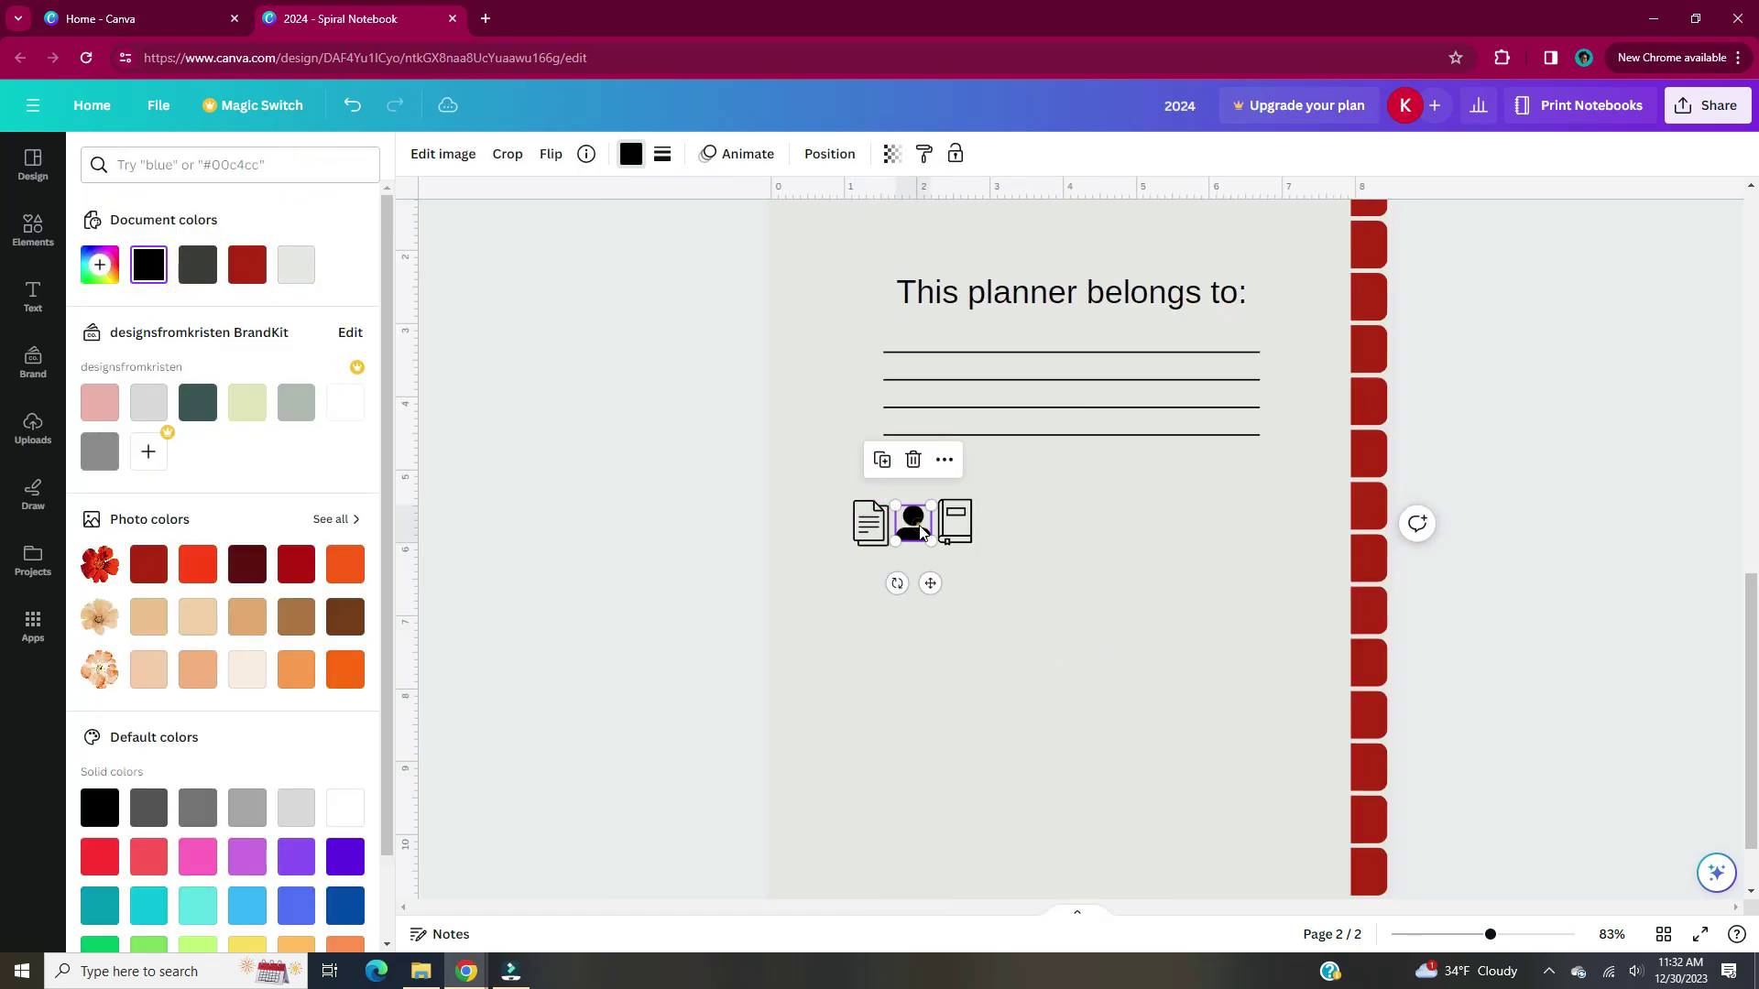
left_click(955, 522)
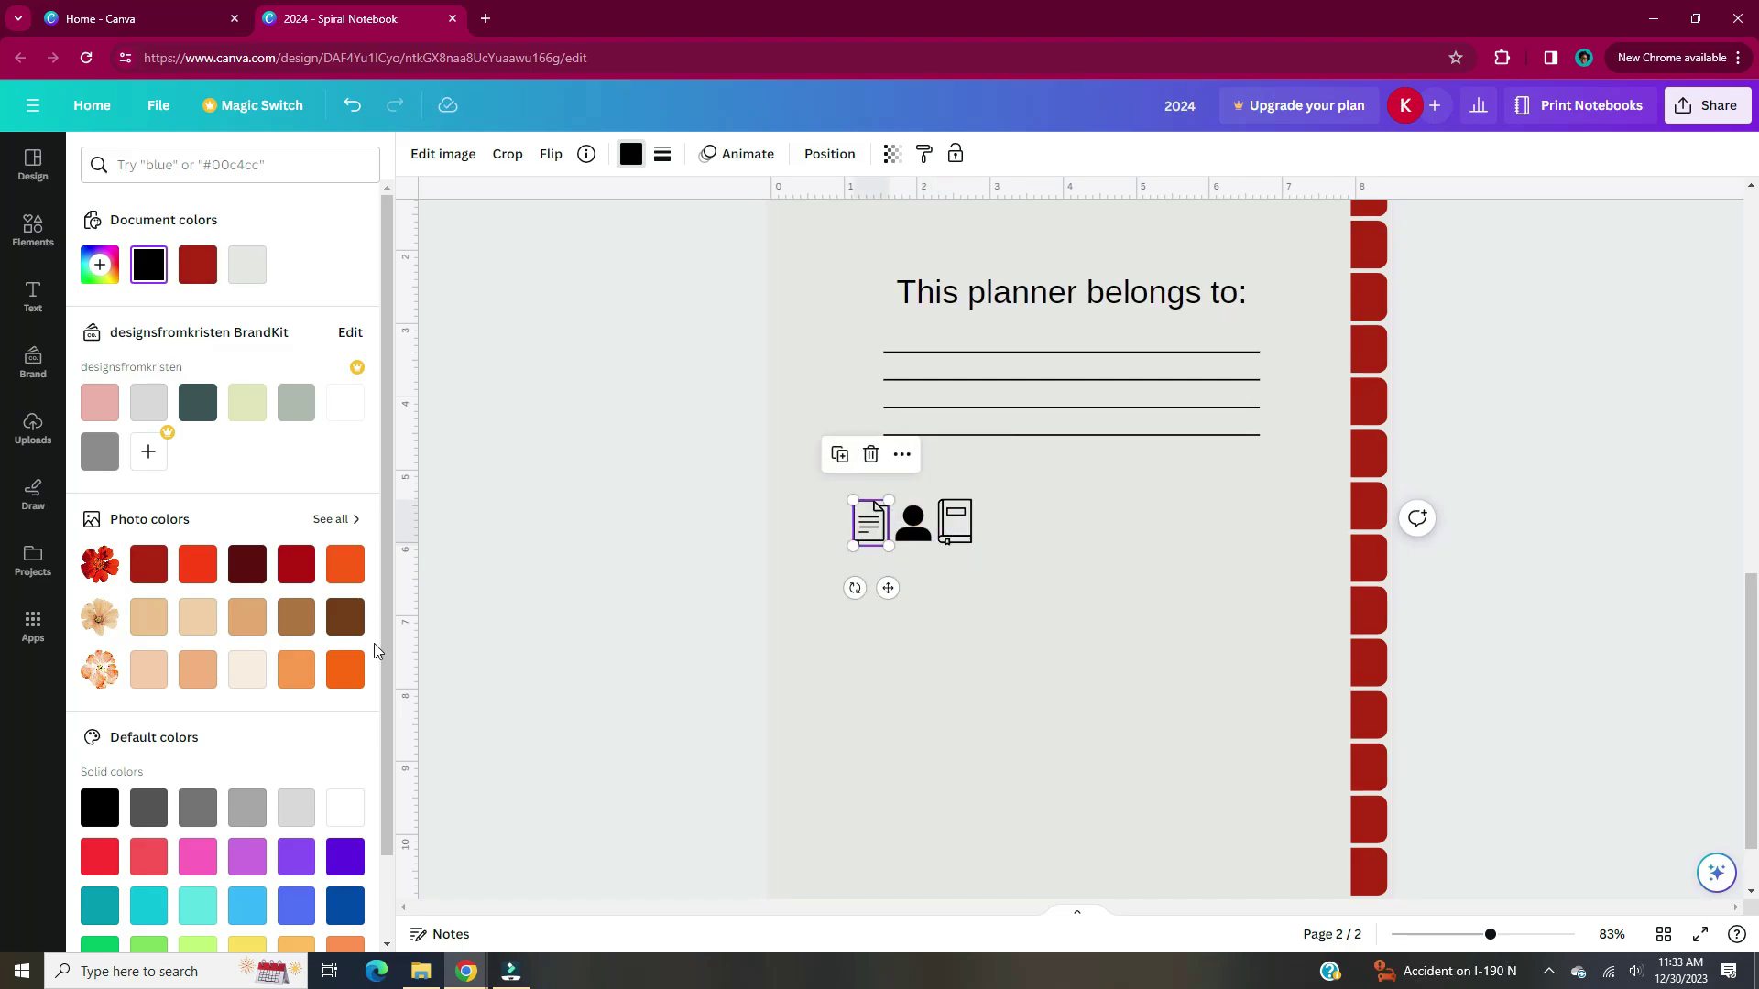
Recolor the document, person and book icons white.
left_click(345, 806)
left_click(911, 526)
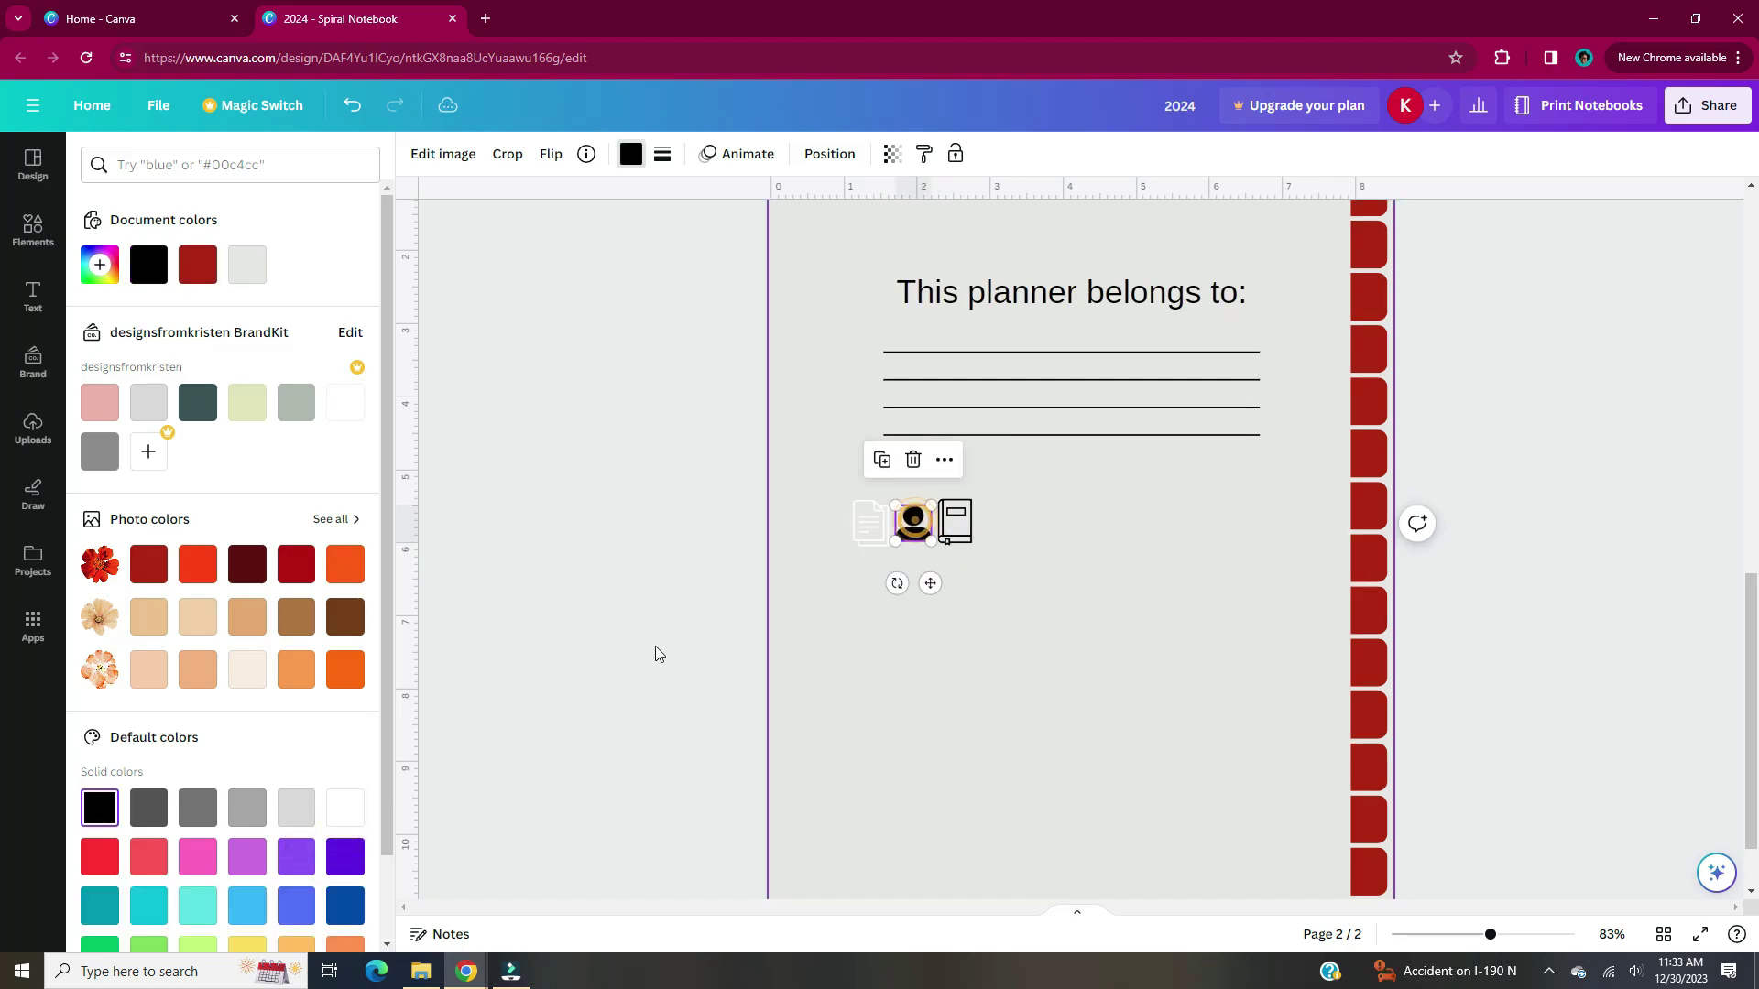
left_click(353, 815)
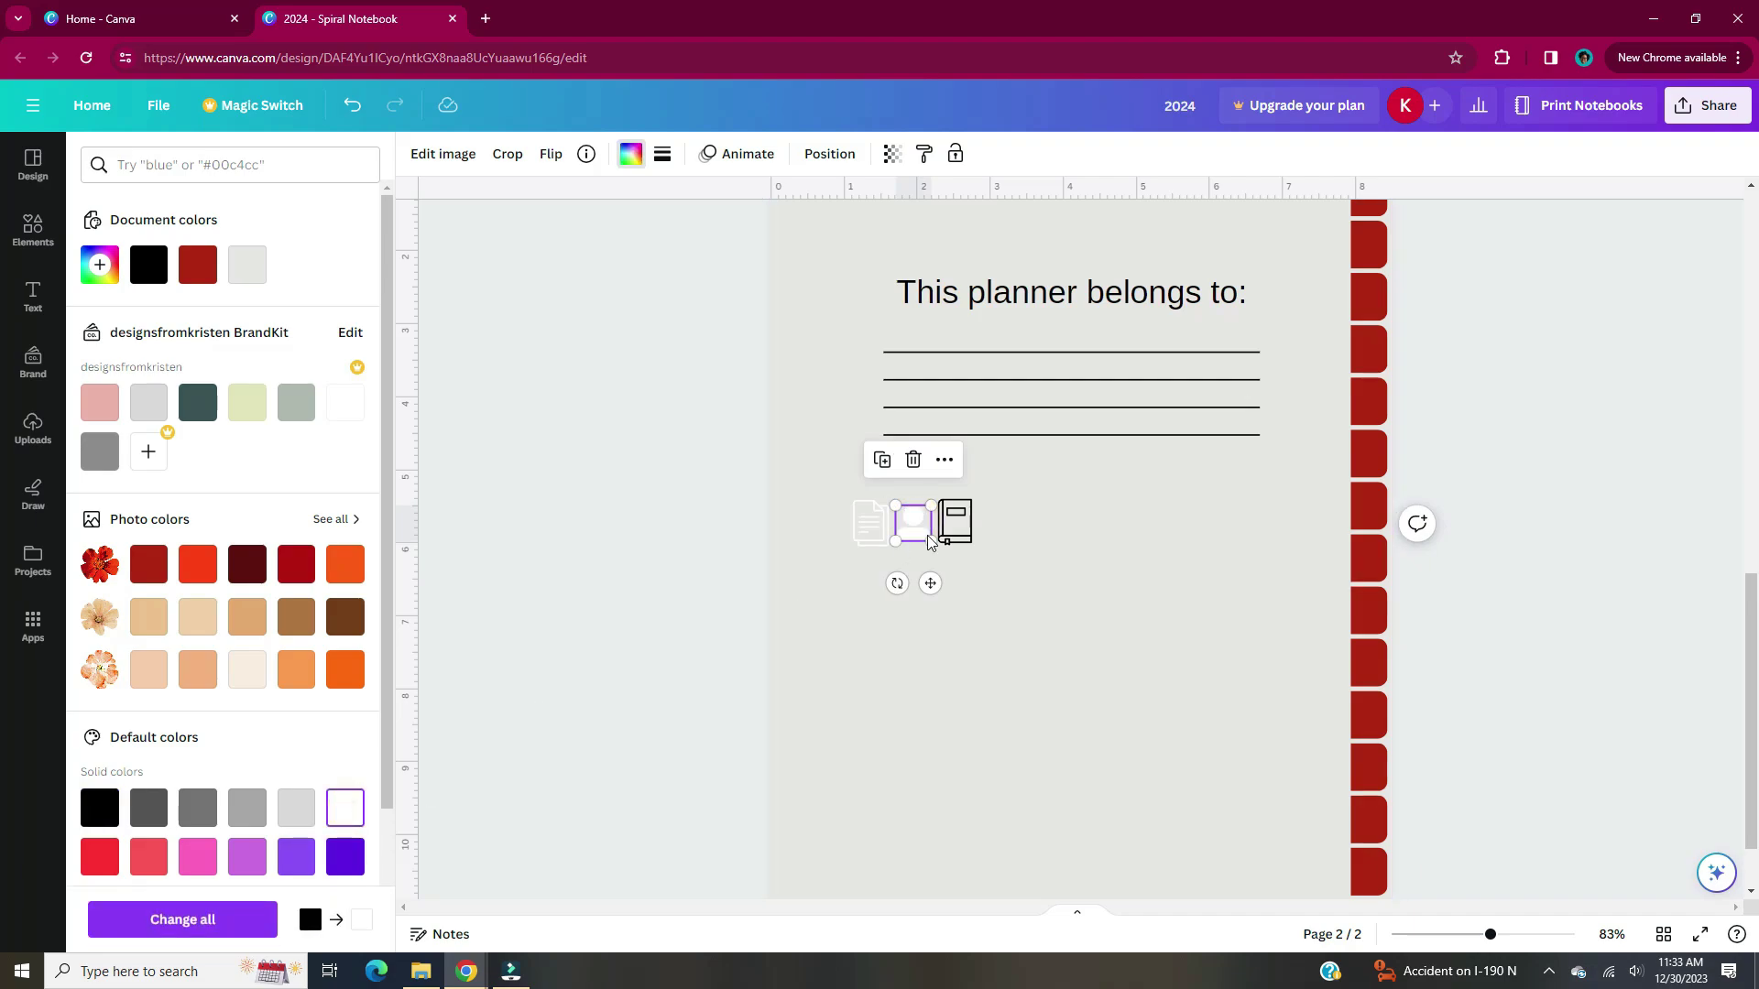
left_click(960, 528)
left_click(346, 807)
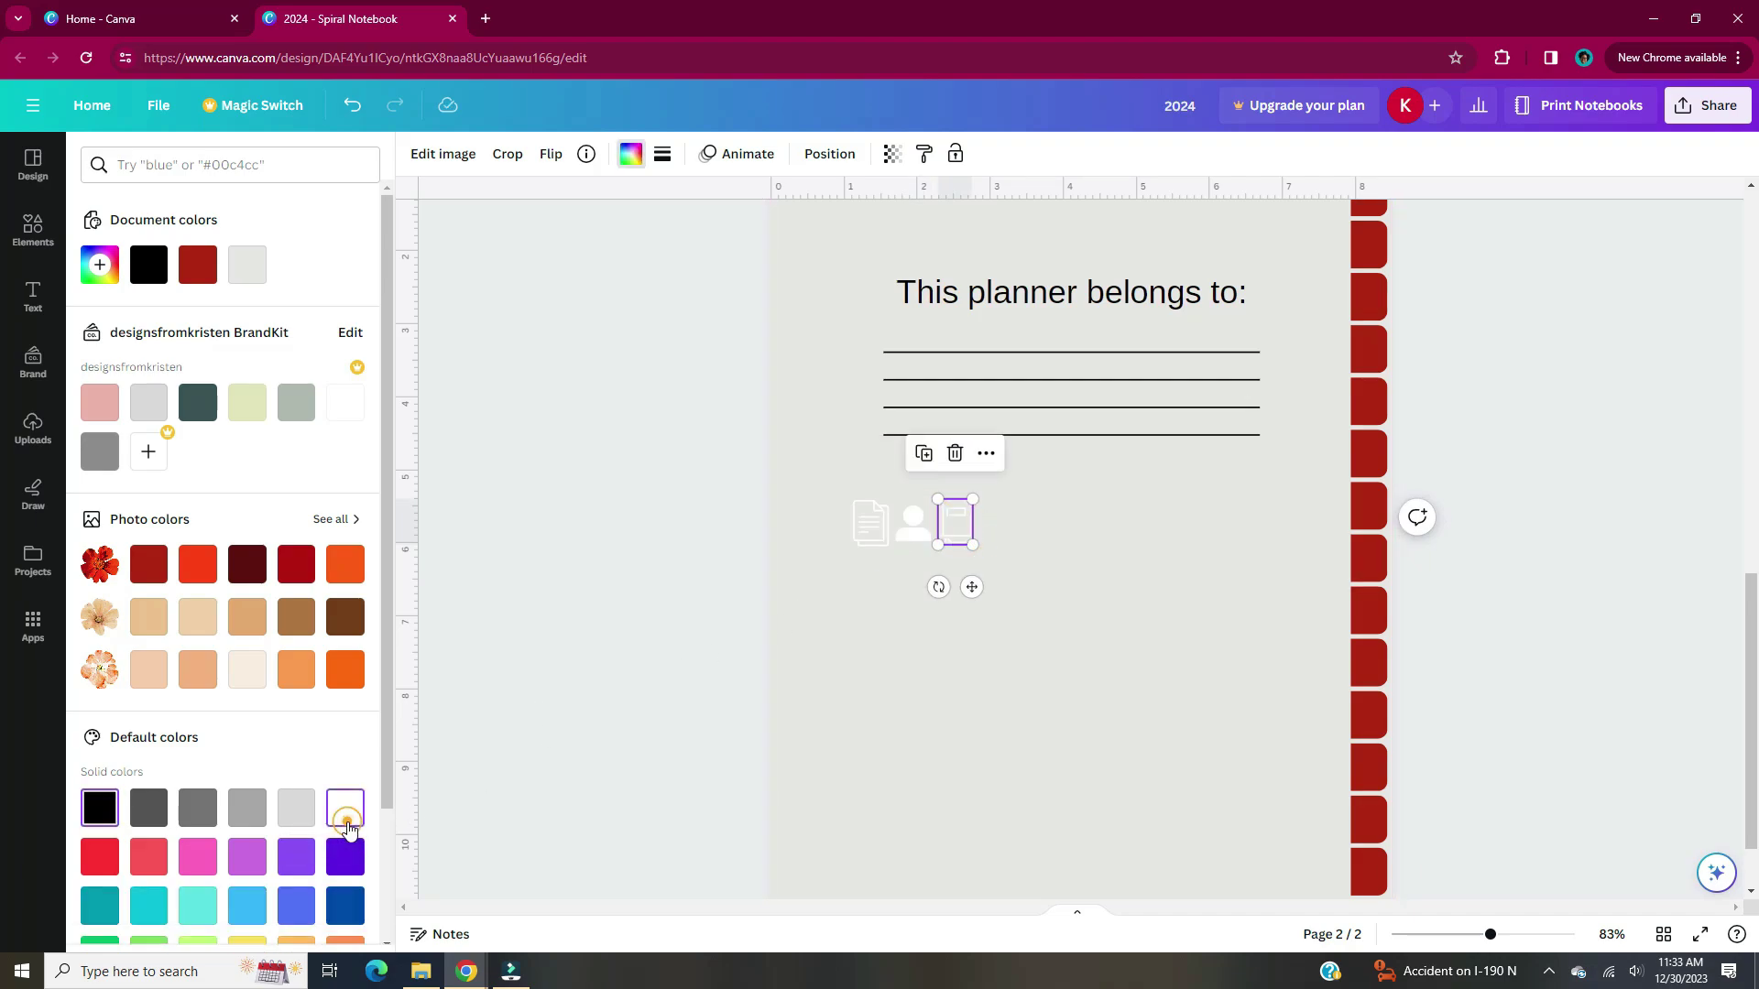
left_click(810, 605)
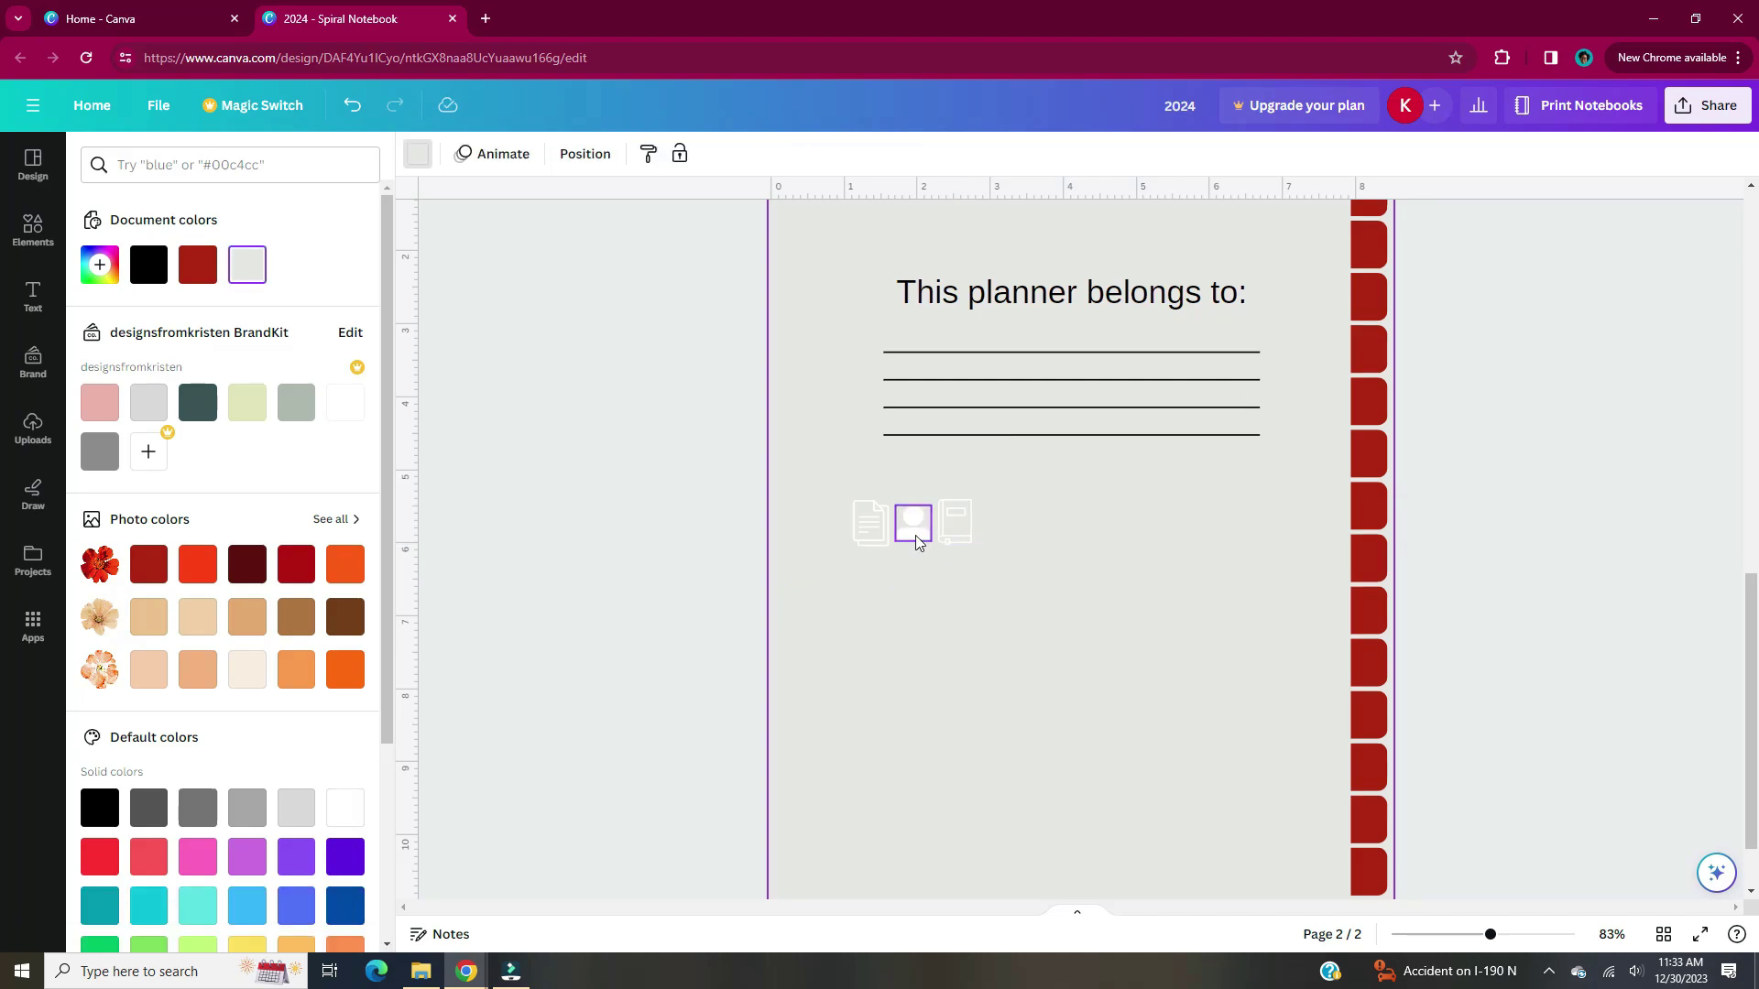
Place the person icon on the first tab, the document icon on the second-to-last tab and the book icon on the last tab.
scroll(916, 540, "up", 2)
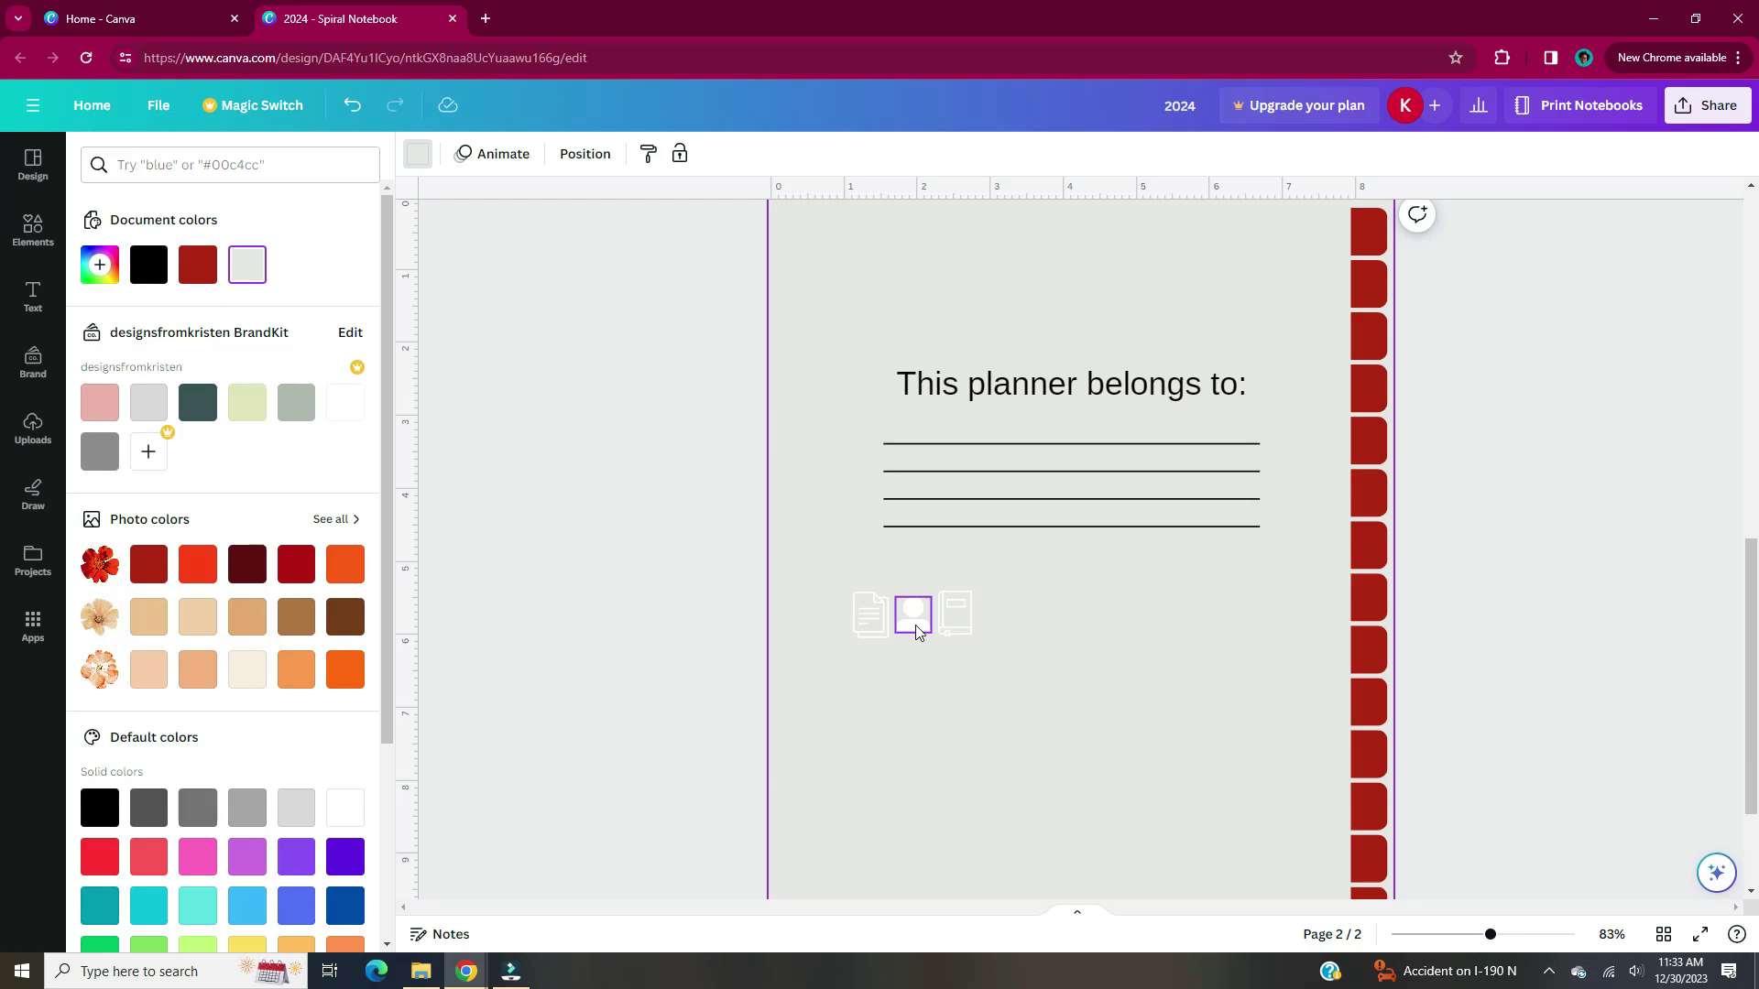
left_click_drag(915, 625, 1202, 229)
left_click(636, 656)
scroll(1184, 600, "down", 2)
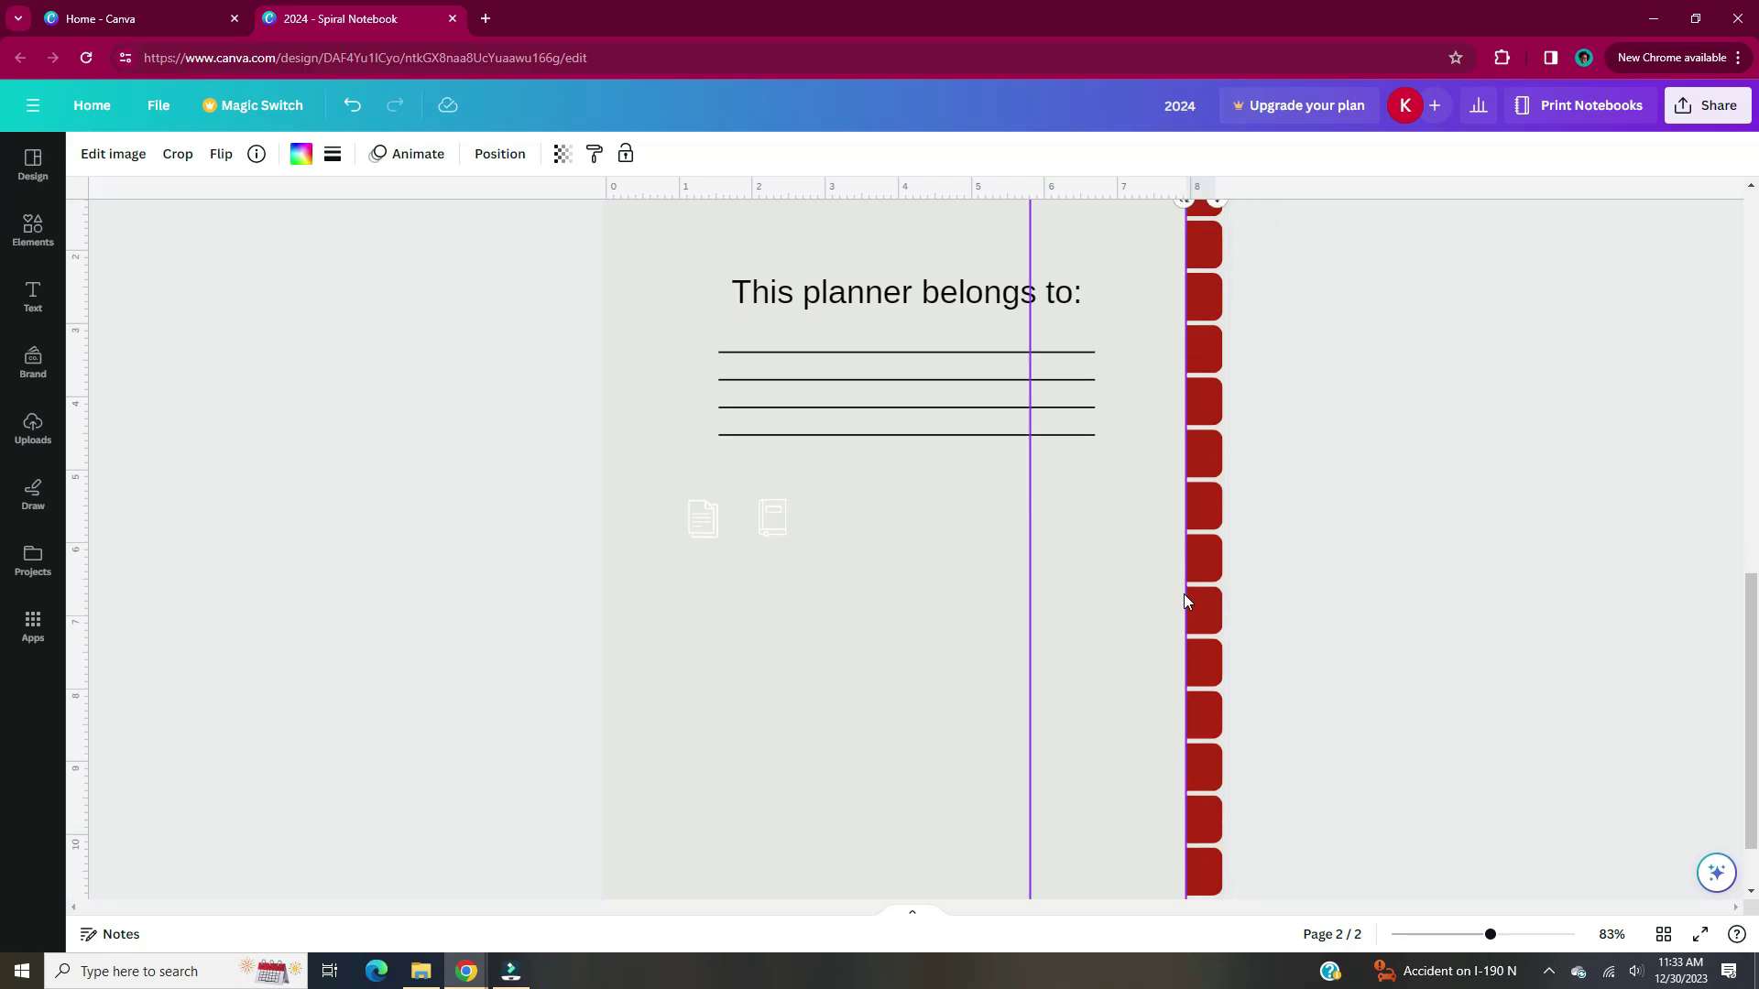
scroll(1183, 600, "down", 2)
left_click_drag(772, 432, 1201, 730)
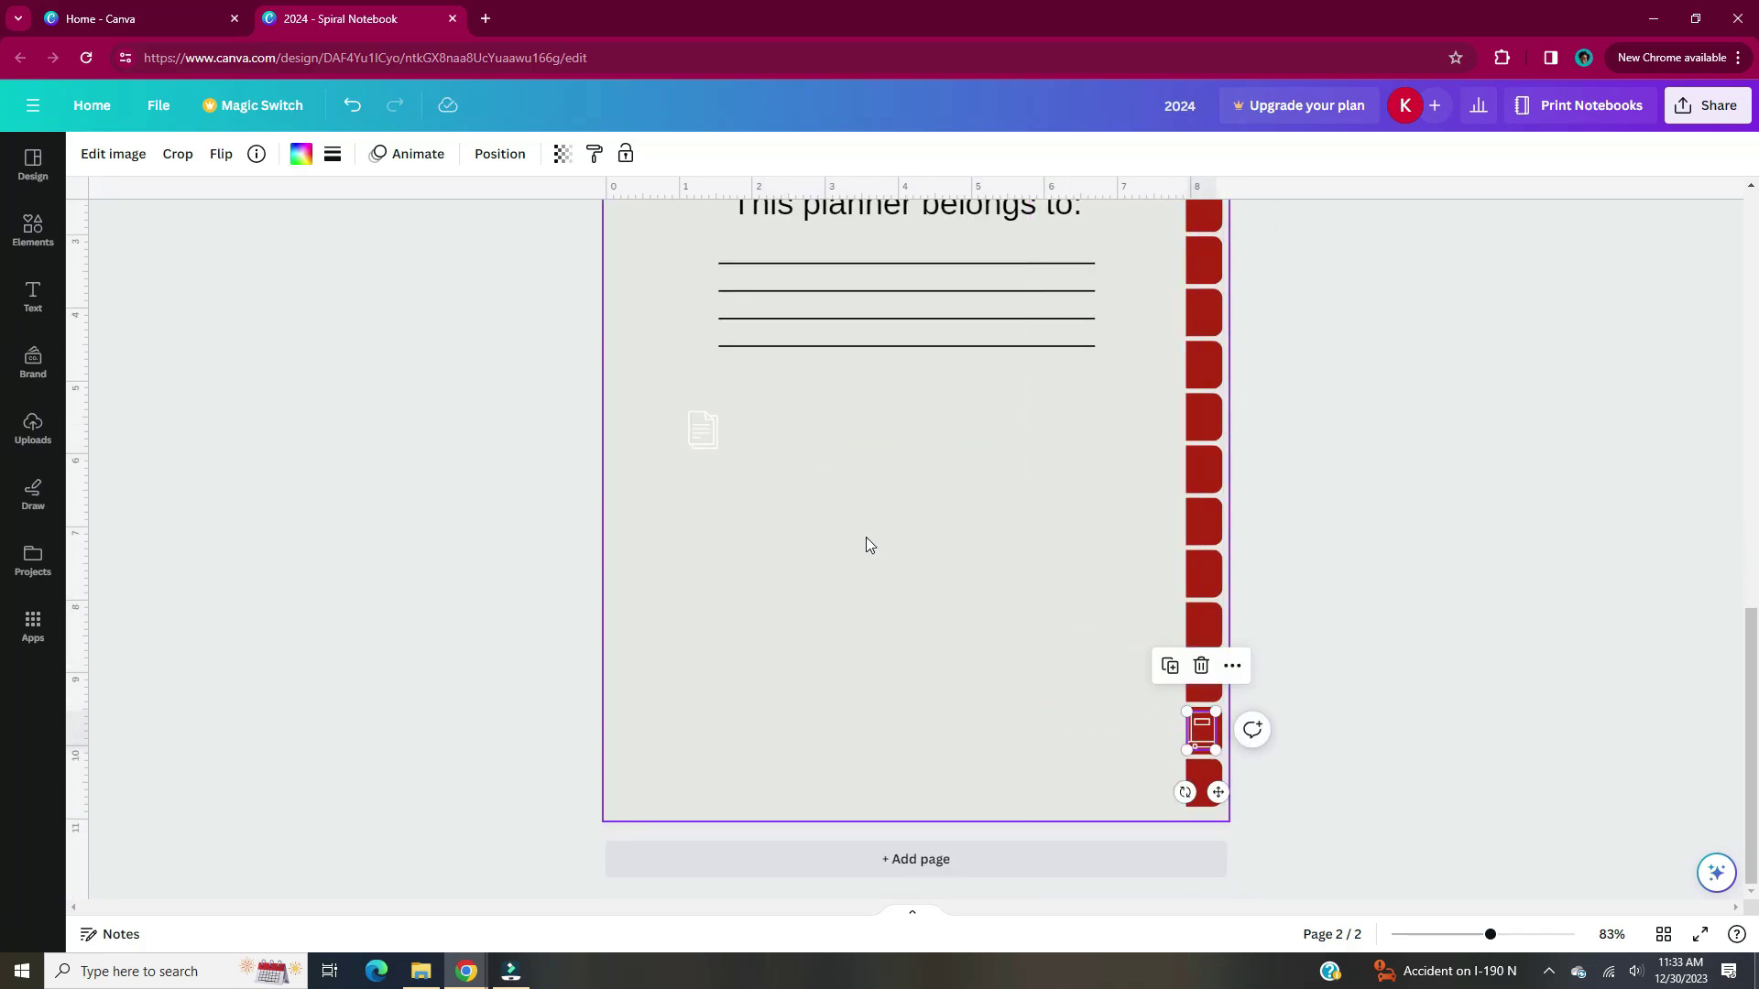
left_click_drag(706, 435, 1201, 785)
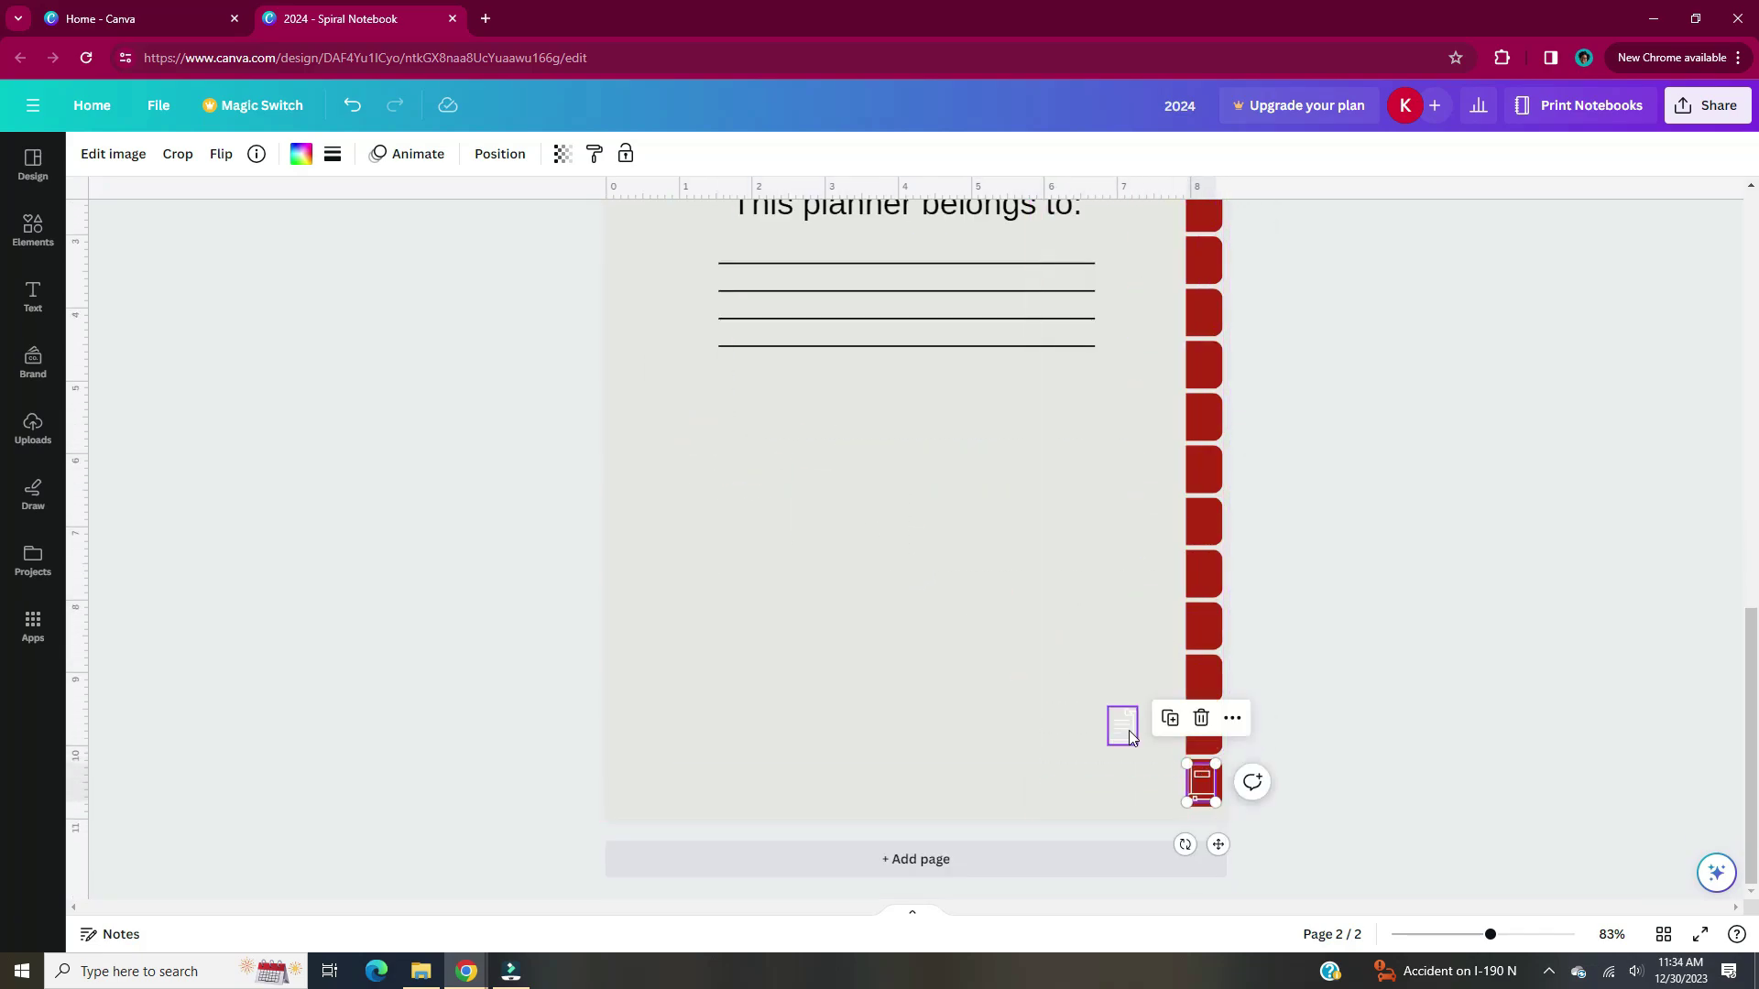
left_click_drag(1129, 729, 1205, 733)
Nudge the person icon slightly outward so it sits centered on the first red tab.
scroll(1483, 436, "up", 3)
scroll(1484, 436, "up", 4)
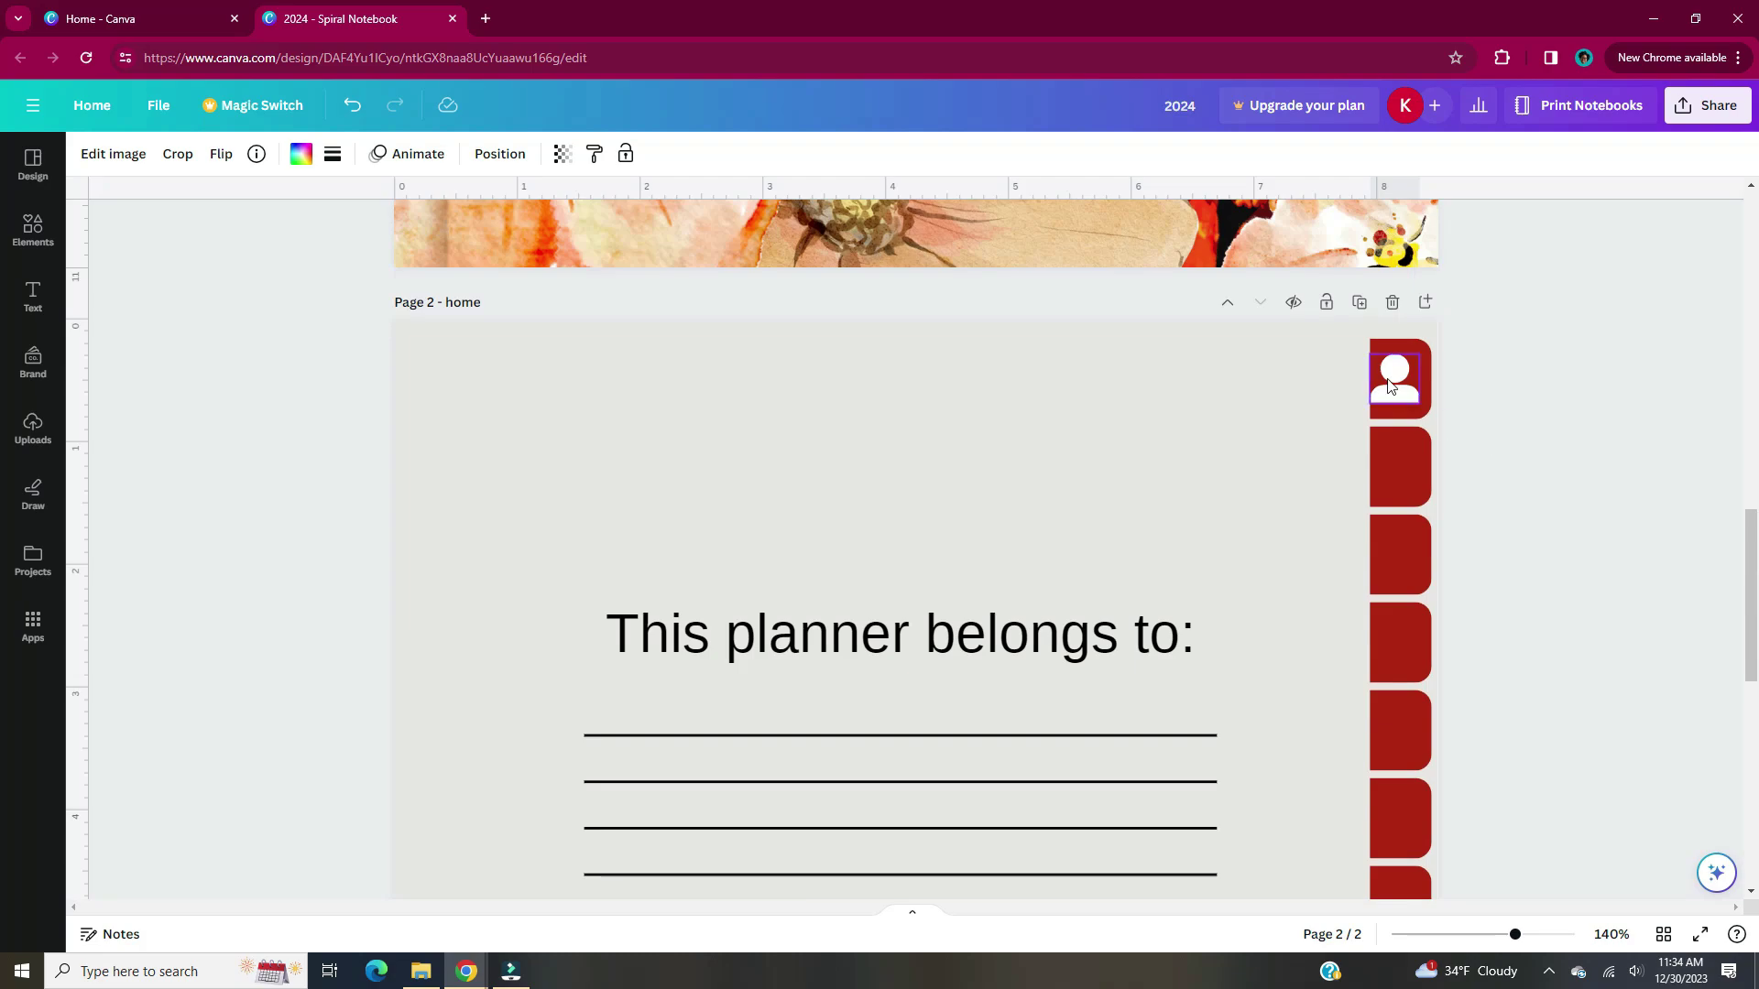
left_click(1389, 385)
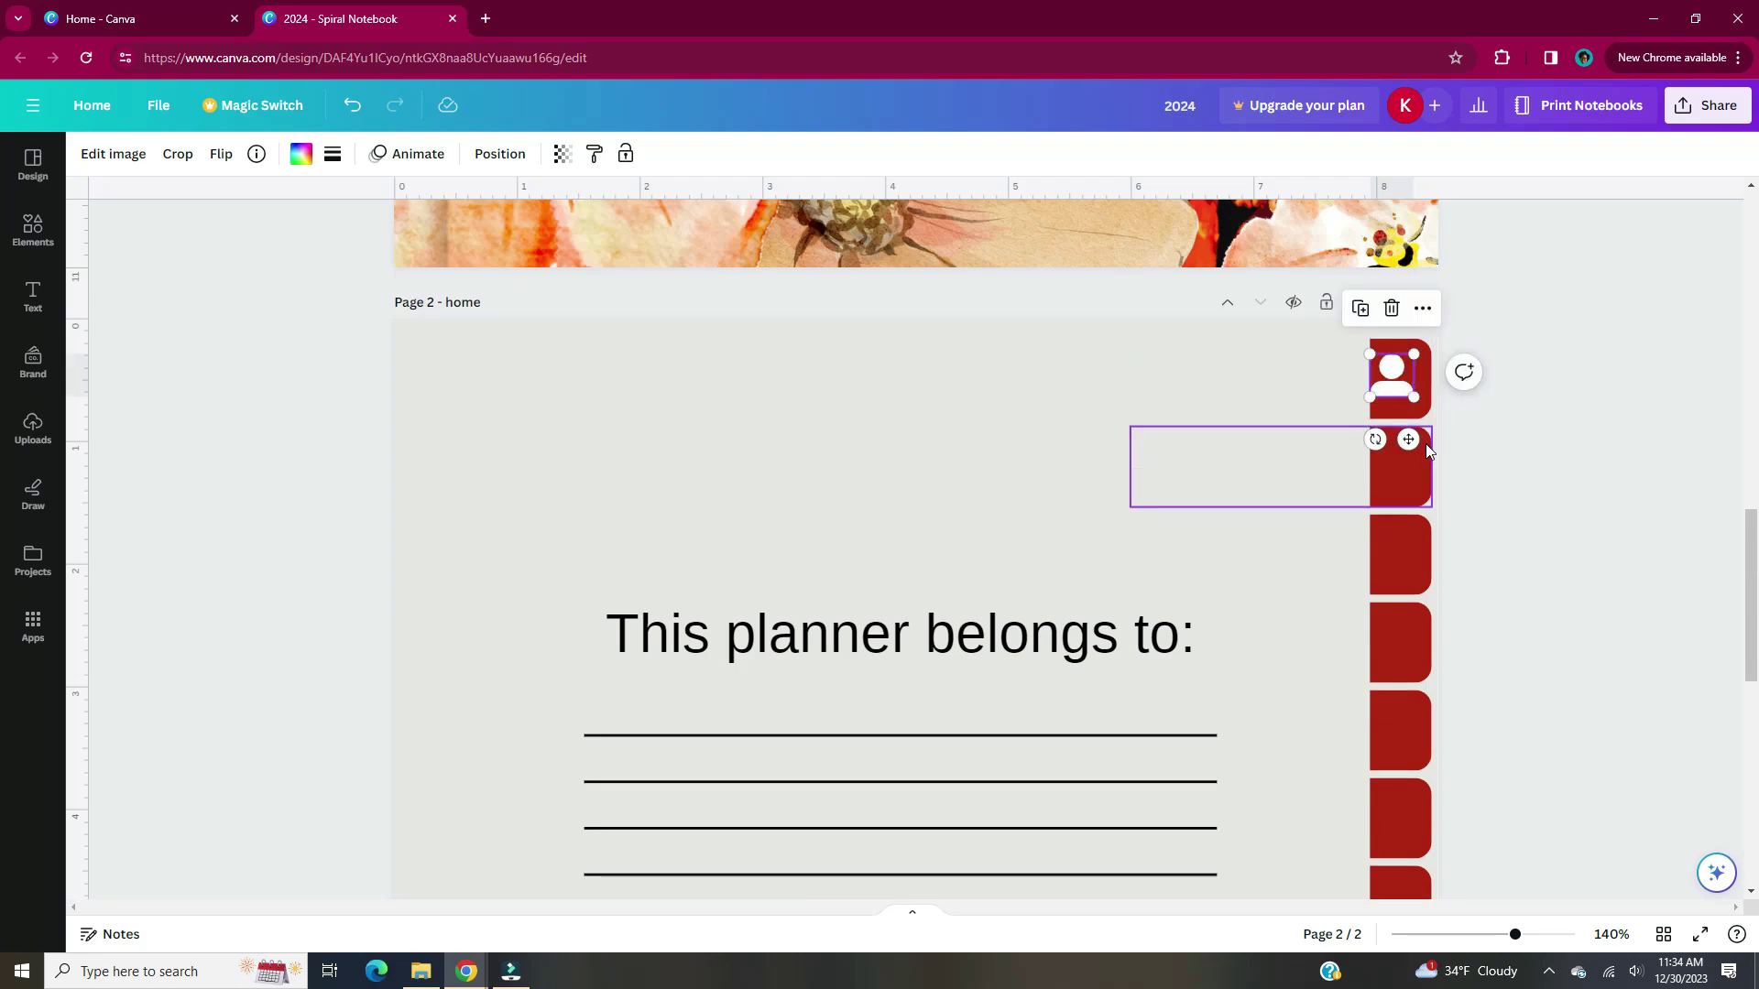
key("Right")
key("Right")
key("Right")
key("Right")
key("Right")
left_click(1574, 432)
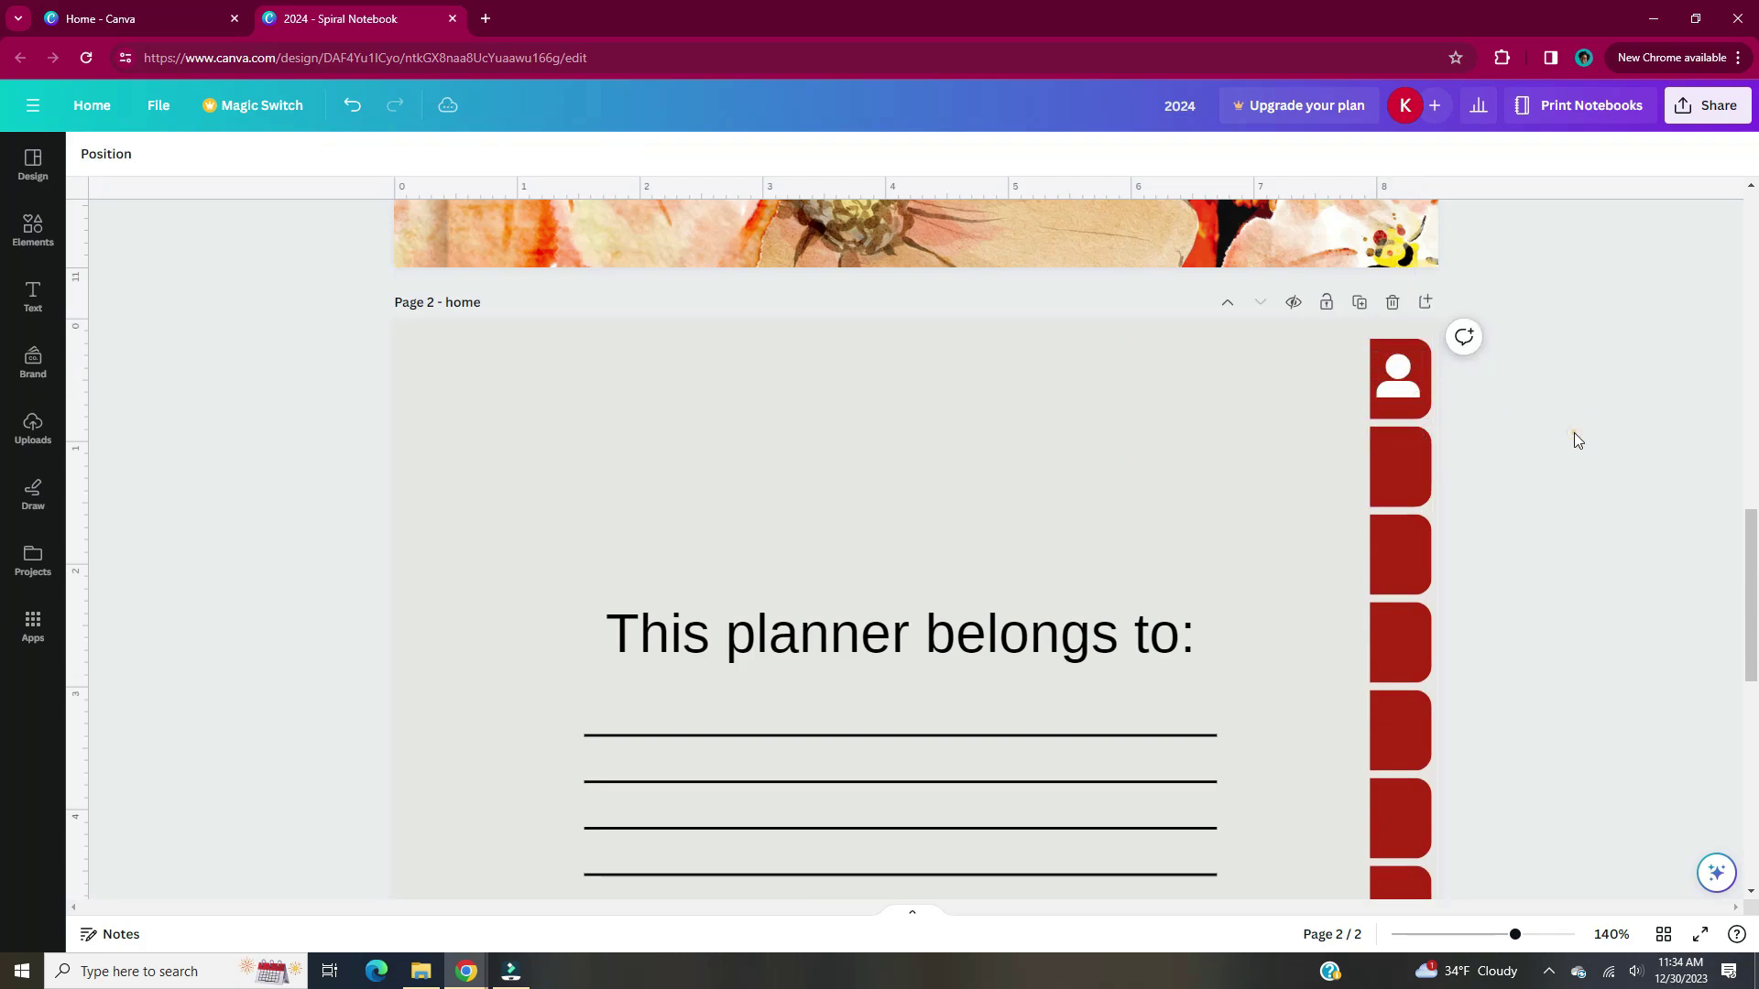
Add a text box reading "Jan" to page 2 in the Maharlika font, colored white.
scroll(927, 374, "down", 3)
key("t")
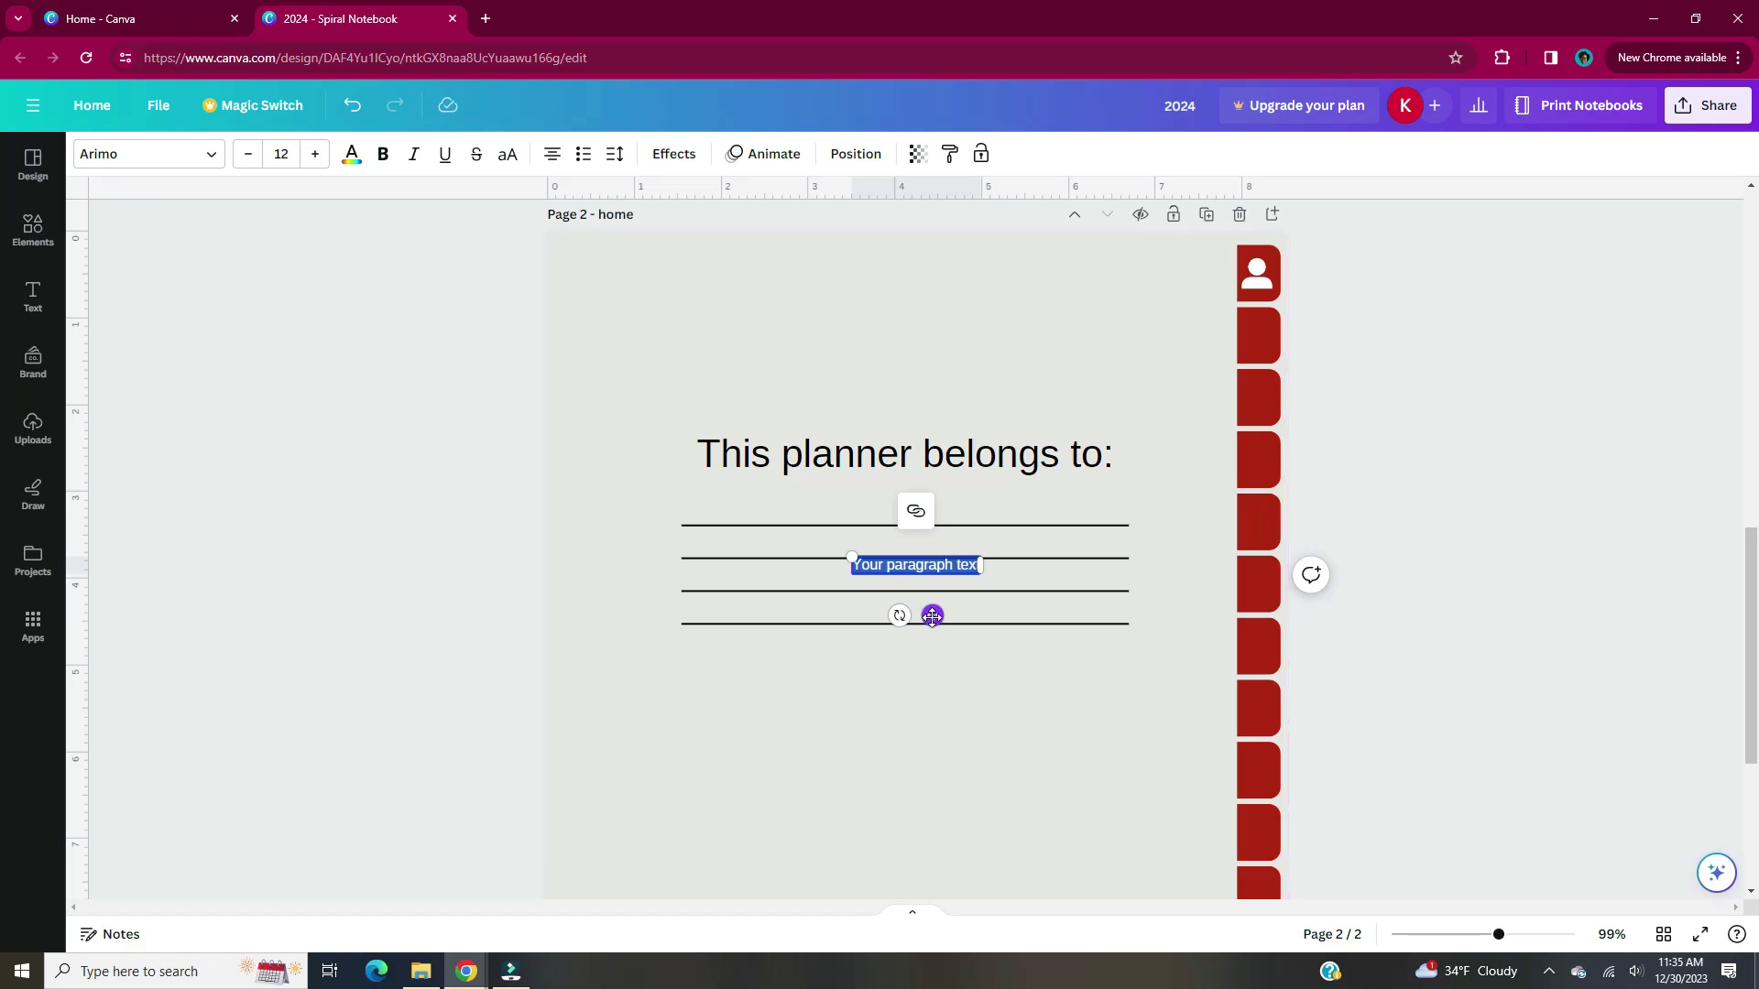
left_click_drag(933, 615, 913, 601)
scroll(923, 609, "down", 4)
scroll(912, 606, "up", 2)
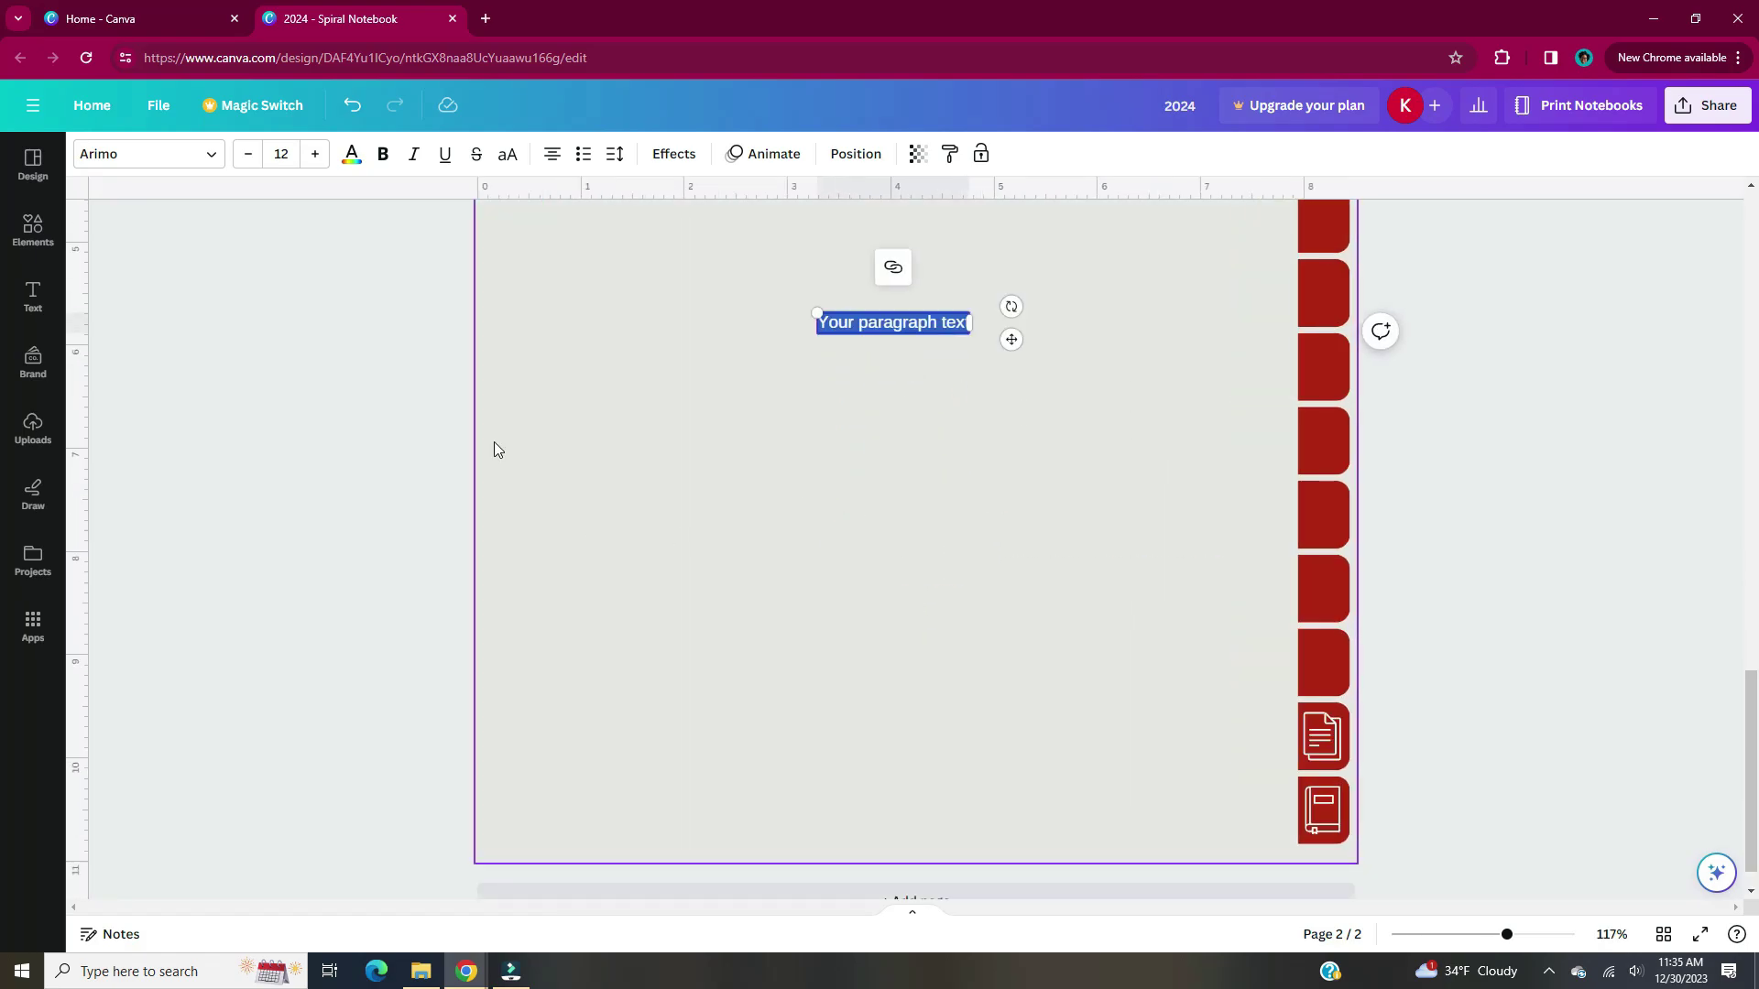
left_click(213, 154)
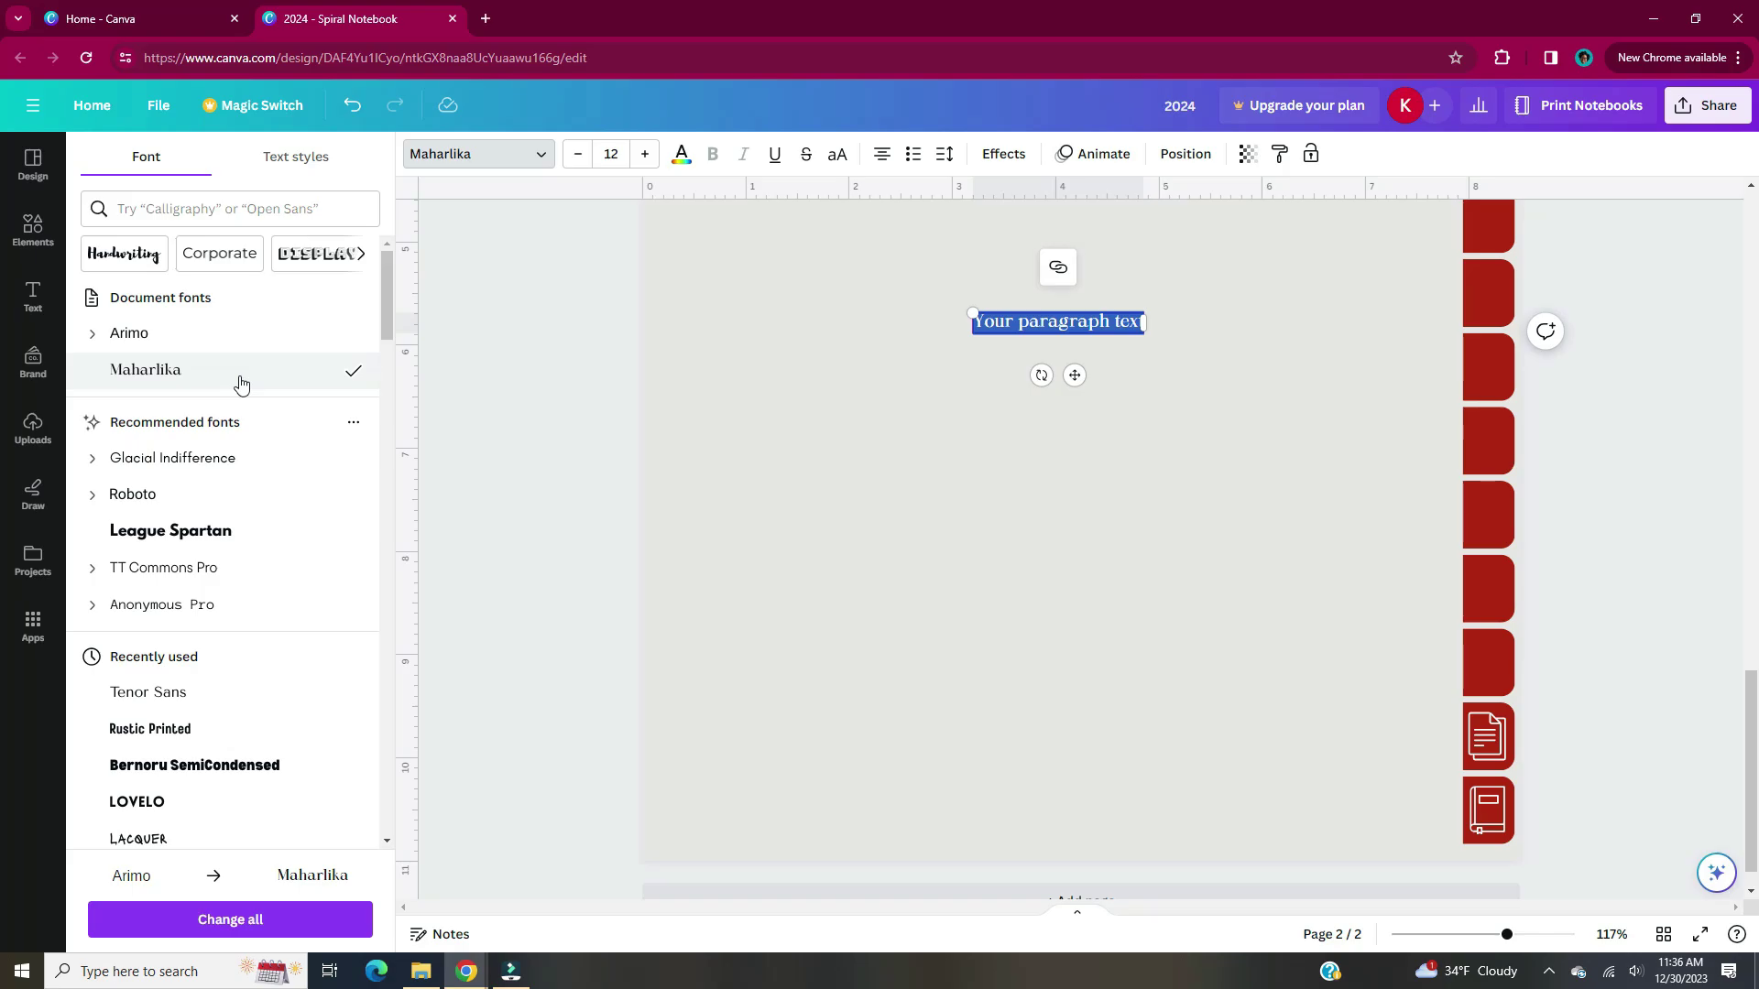
left_click(784, 397)
double_click(957, 327)
type("Jan")
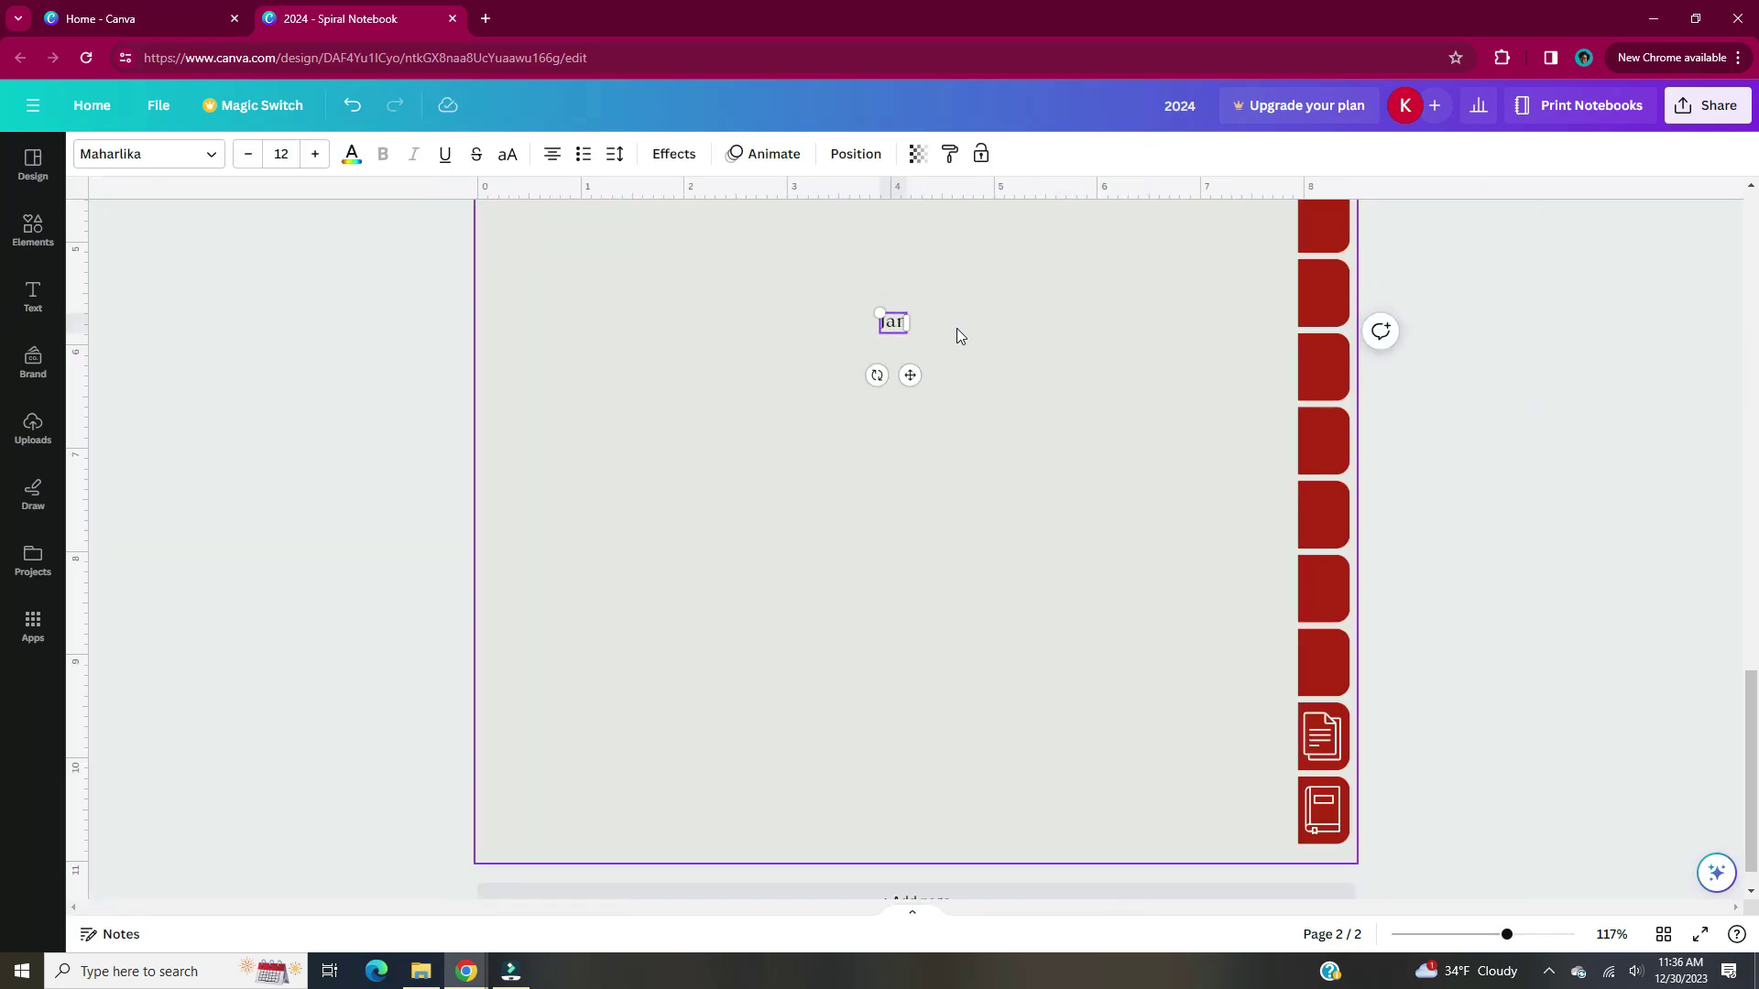
key("Escape")
left_click(351, 154)
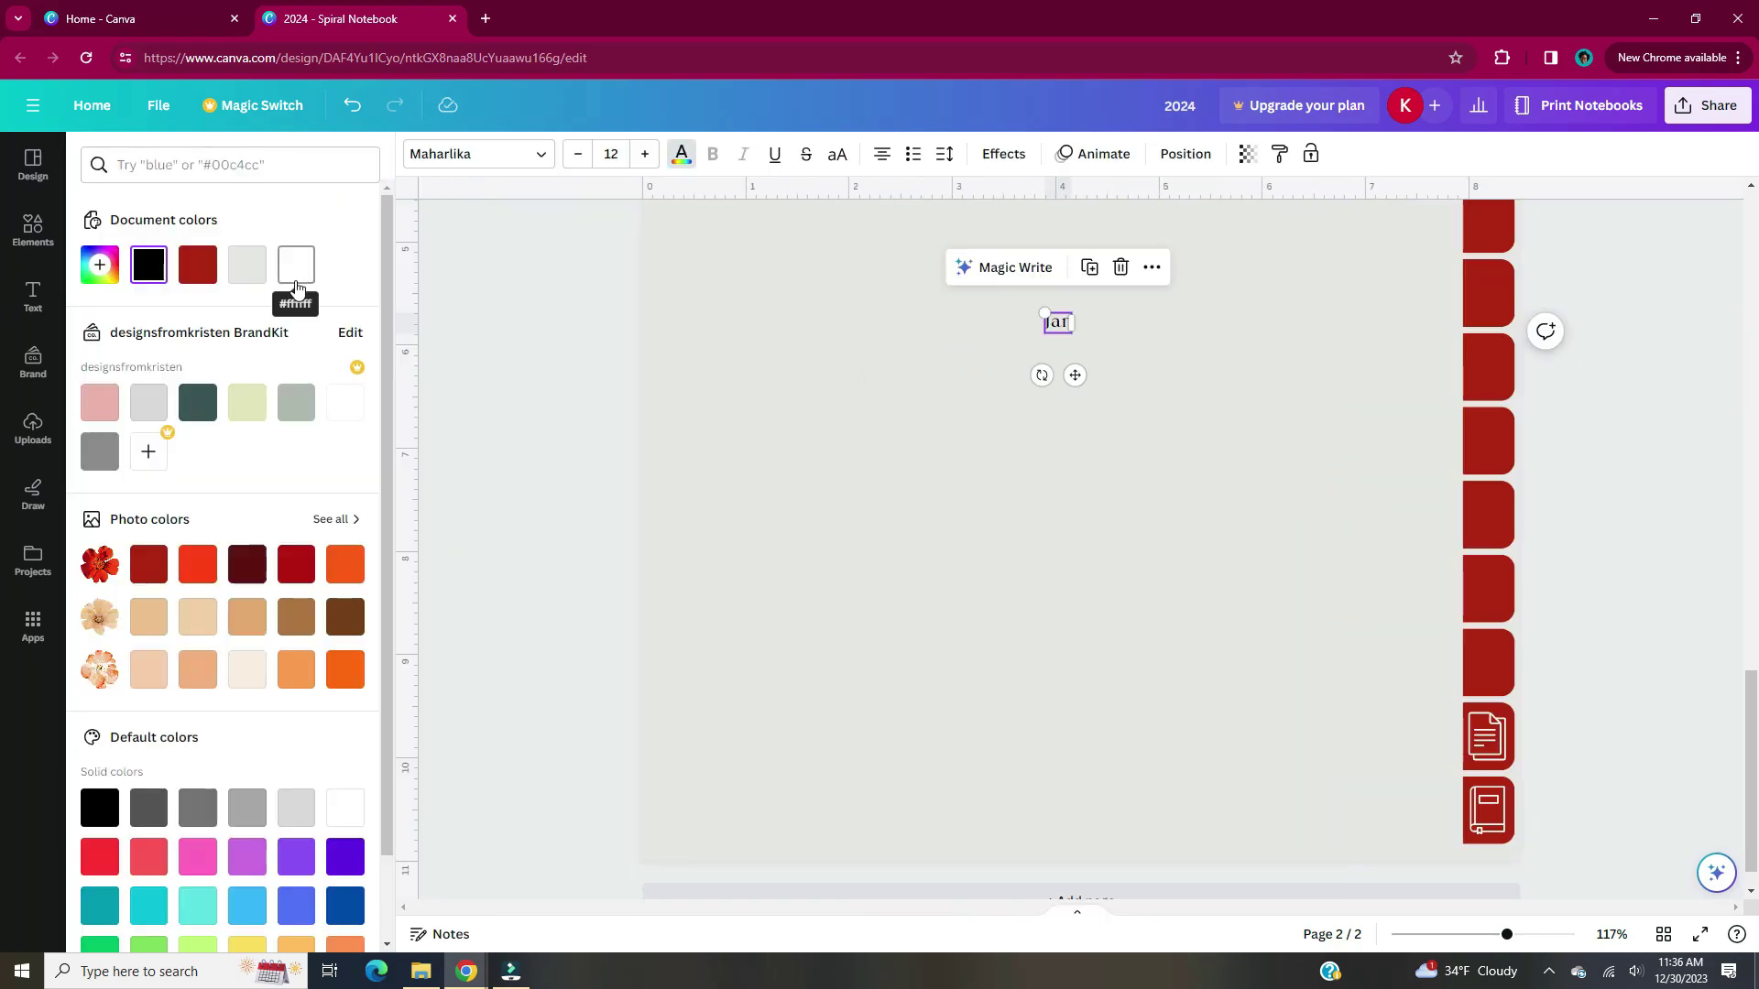
Fit the "Jan" label onto the second tab, rotated to read vertically and enlarged to font size 22.1.
left_click_drag(1075, 374, 1503, 349)
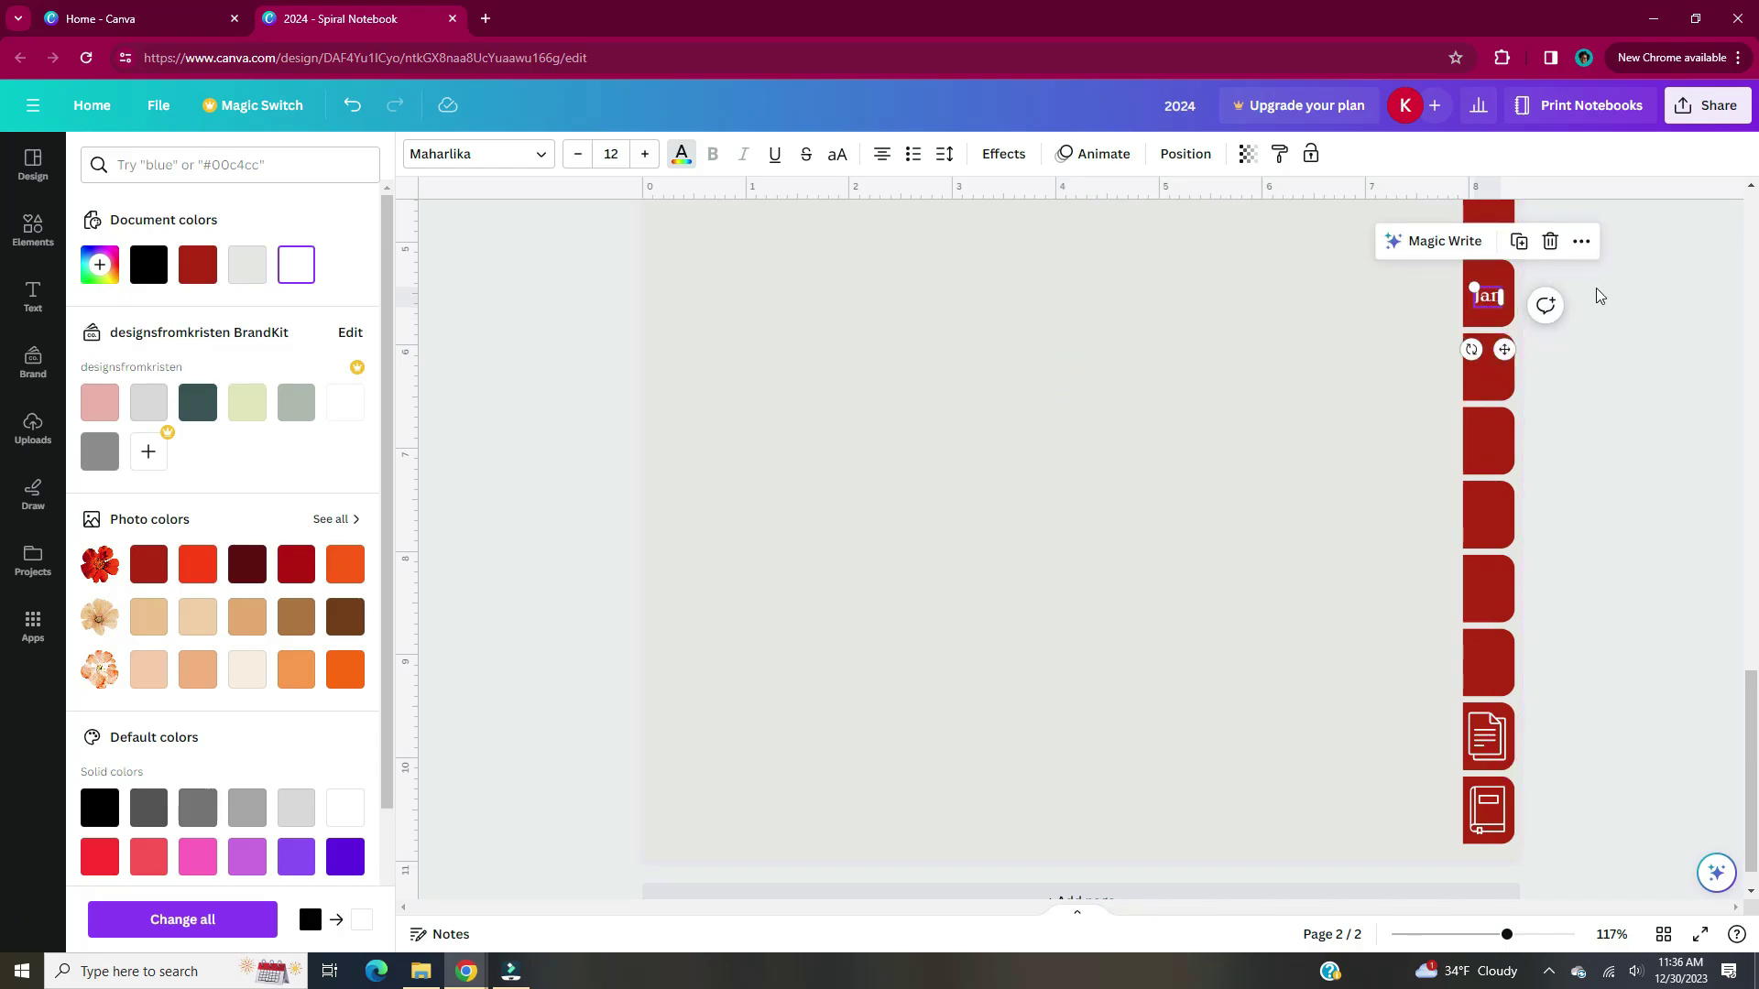
scroll(1595, 289, "up", 3)
left_click(402, 542)
scroll(1550, 454, "up", 2)
left_click_drag(1485, 490, 1408, 274)
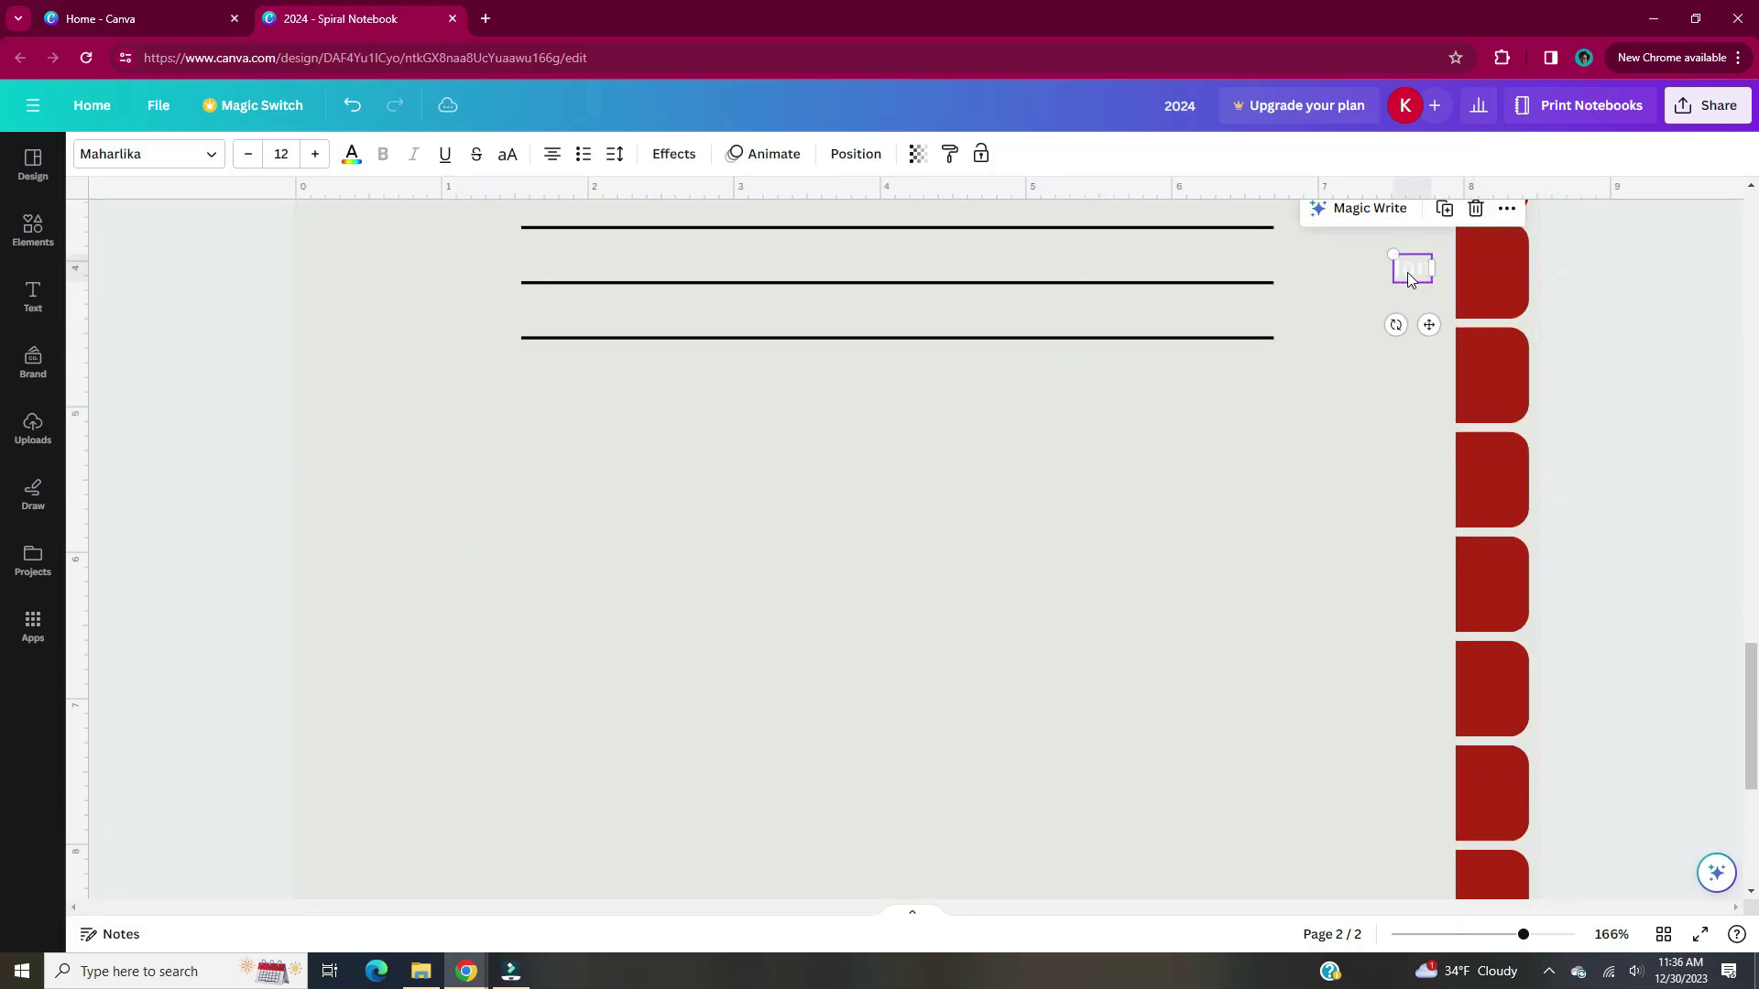
scroll(1408, 274, "up", 4)
left_click_drag(1413, 639, 1407, 295)
scroll(1408, 295, "down", 1)
scroll(1411, 303, "up", 1)
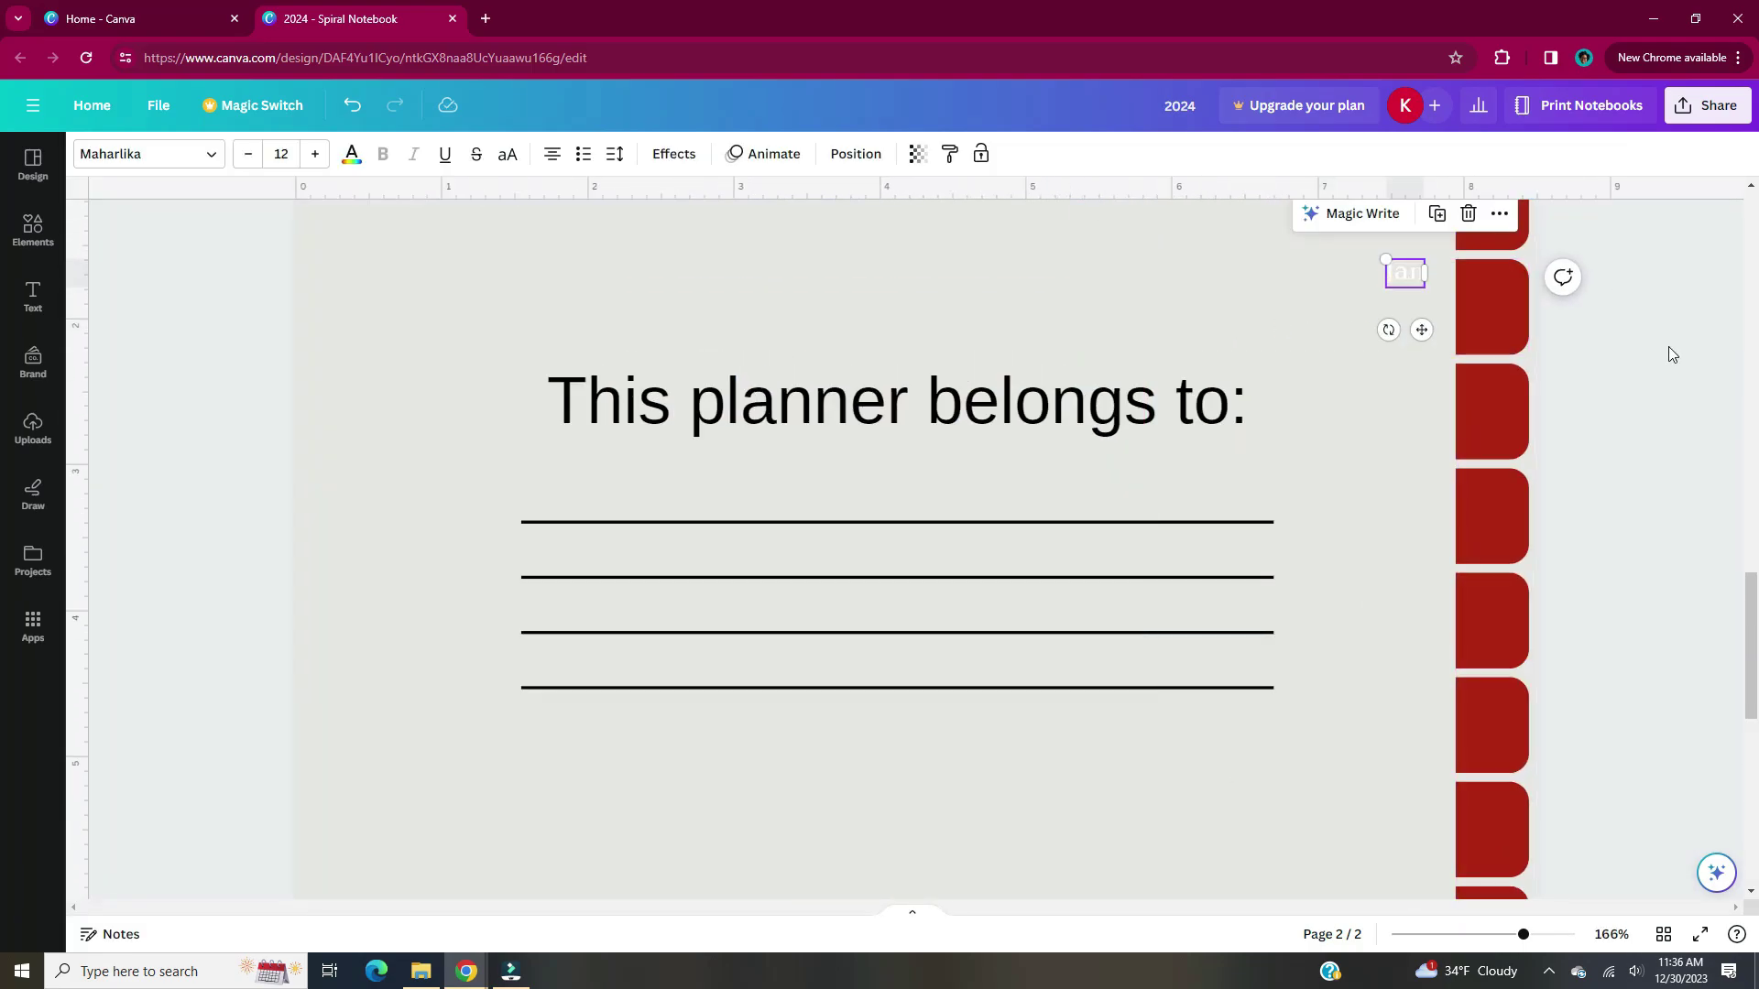
scroll(1668, 346, "up", 2)
left_click_drag(1407, 458, 1402, 362)
mouse_move(1506, 405)
left_mouse_down()
mouse_move(1539, 438)
mouse_move(1486, 390)
left_mouse_up()
left_click(1631, 413)
left_click(1485, 403)
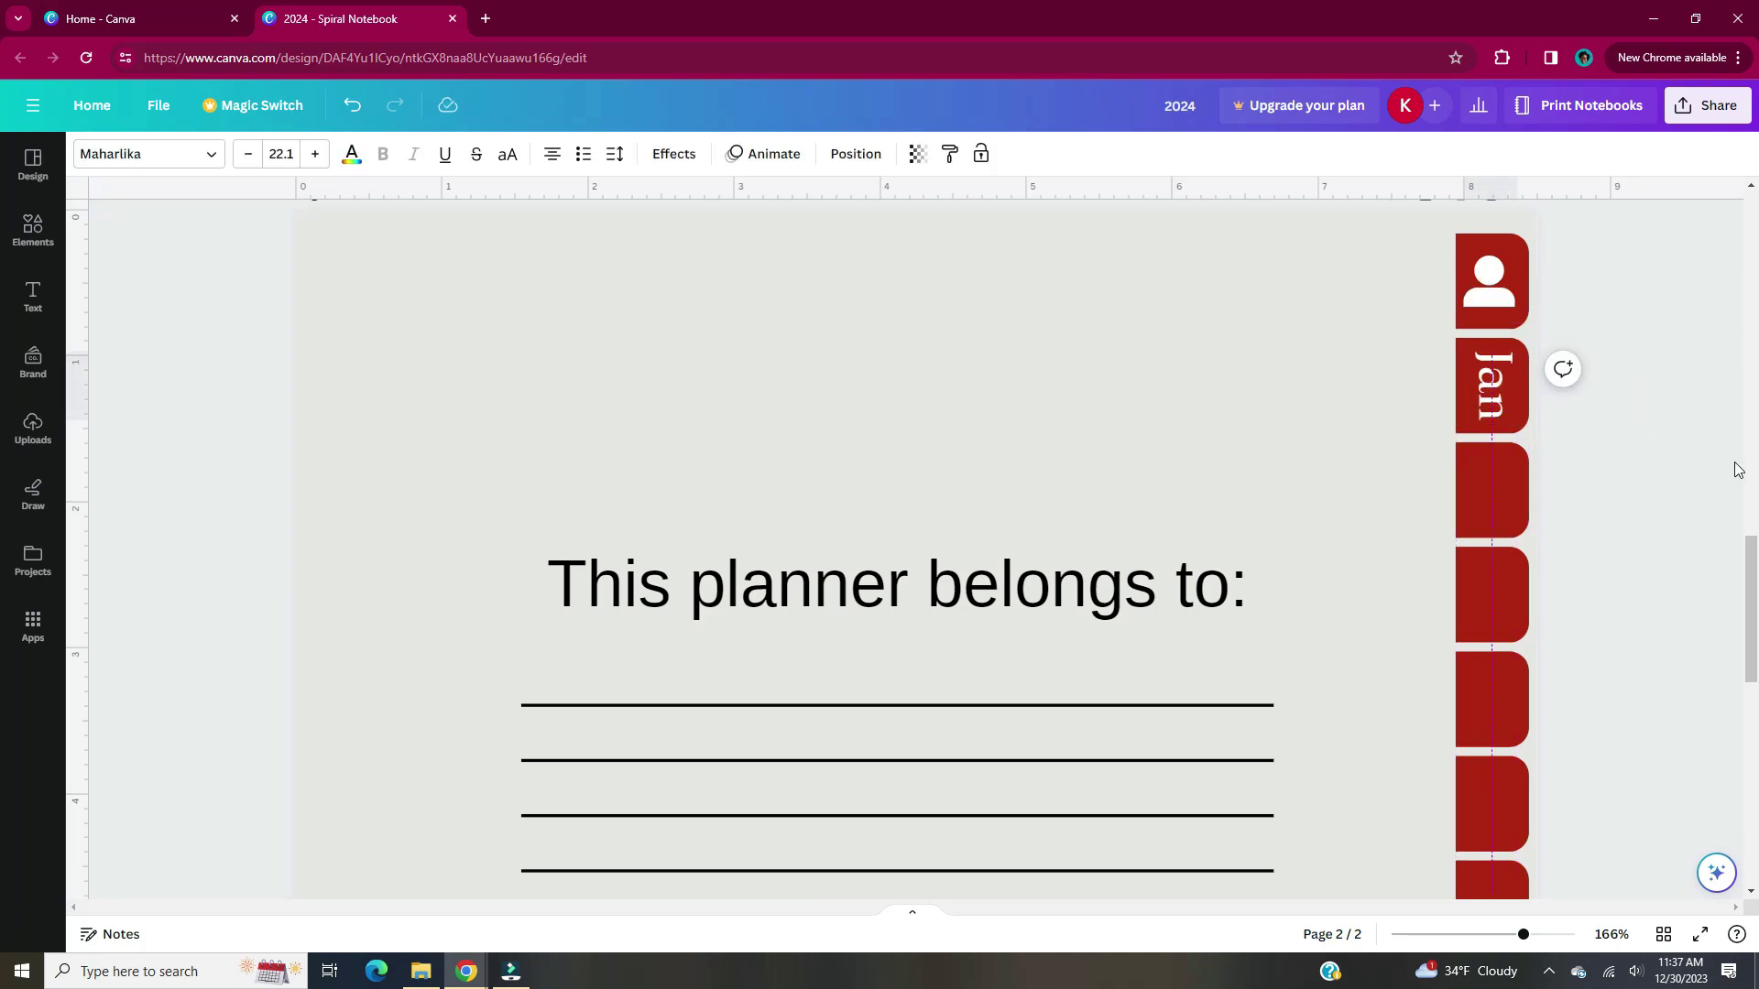
left_click(1627, 468)
Duplicate the "Jan" label onto the third tab and change the copy's text to "Feb".
left_click(1497, 400)
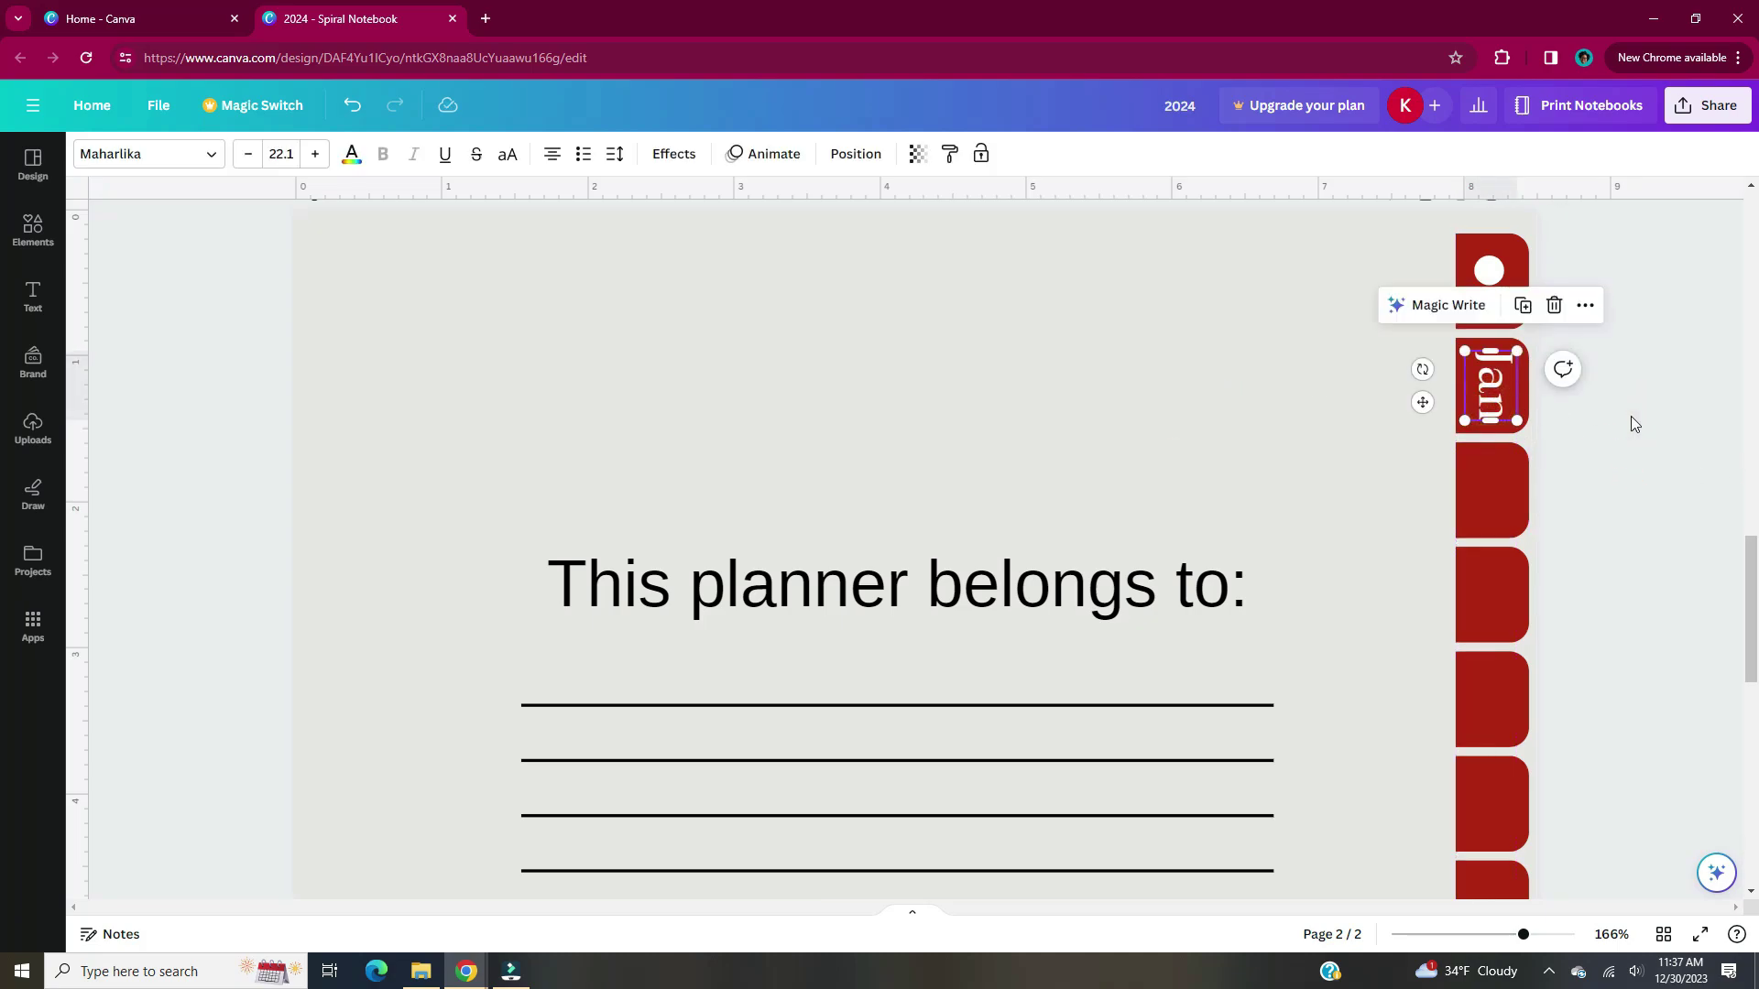
key("ctrl+d")
left_click_drag(1526, 417, 1493, 494)
double_click(1493, 495)
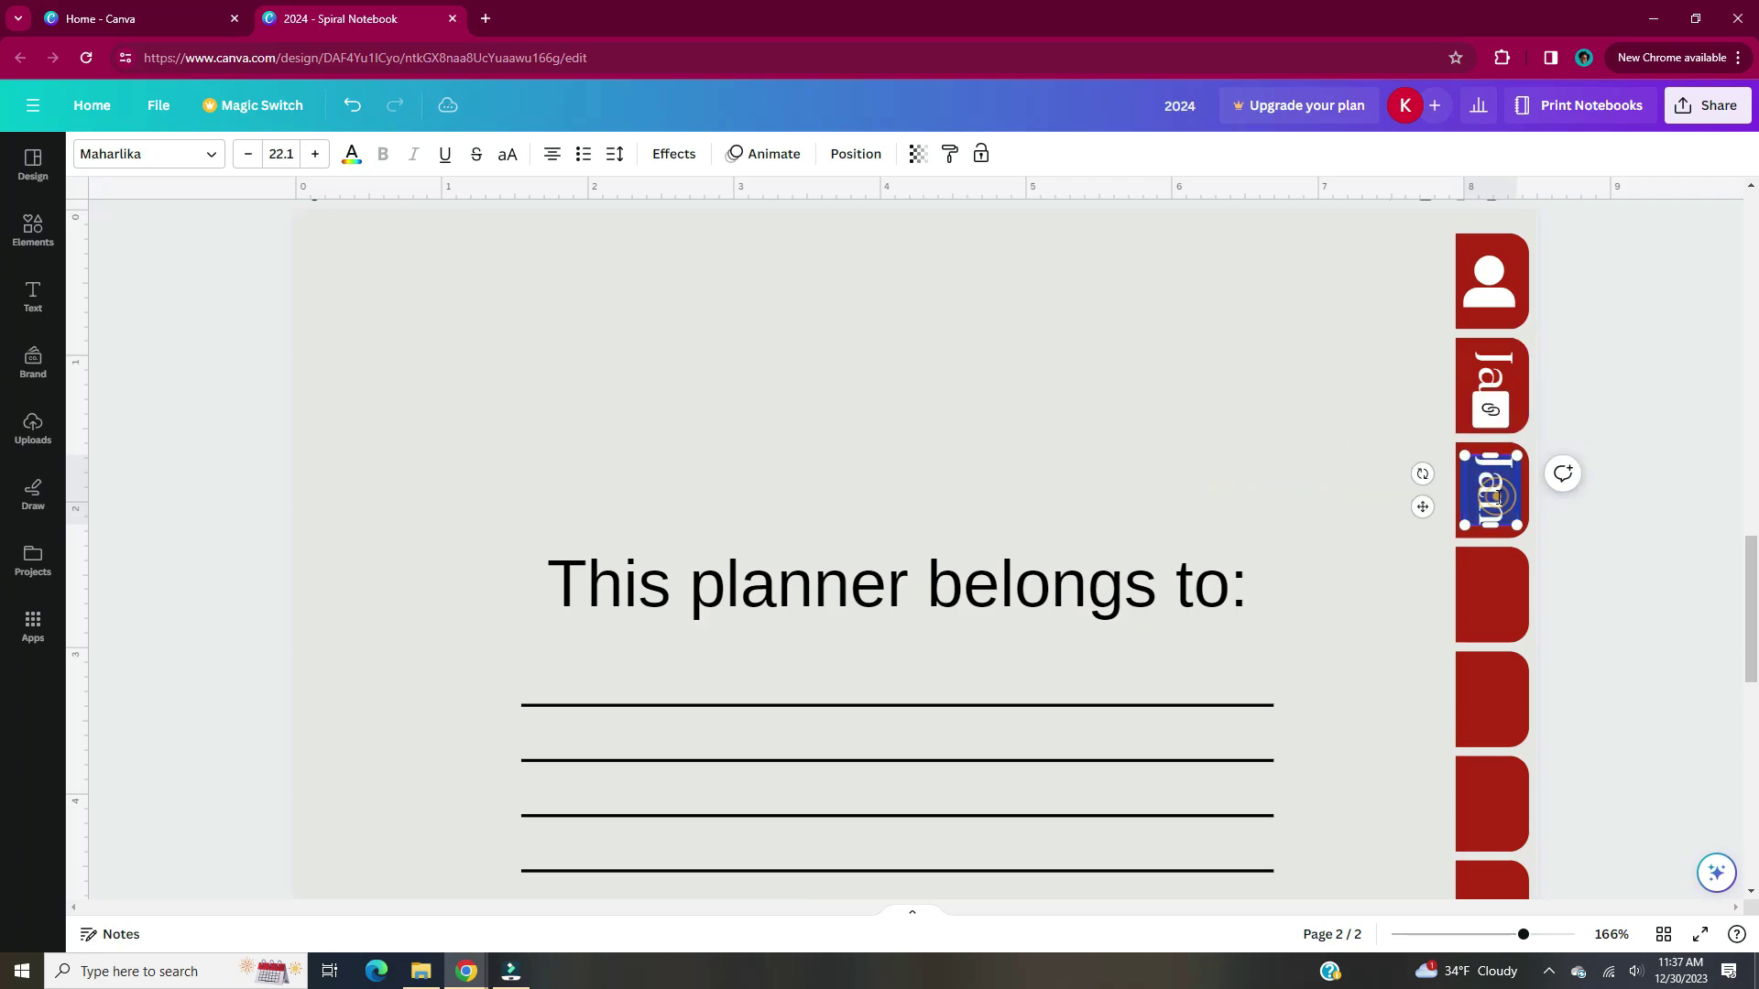
type("Feb")
left_click_drag(1463, 526, 1462, 542)
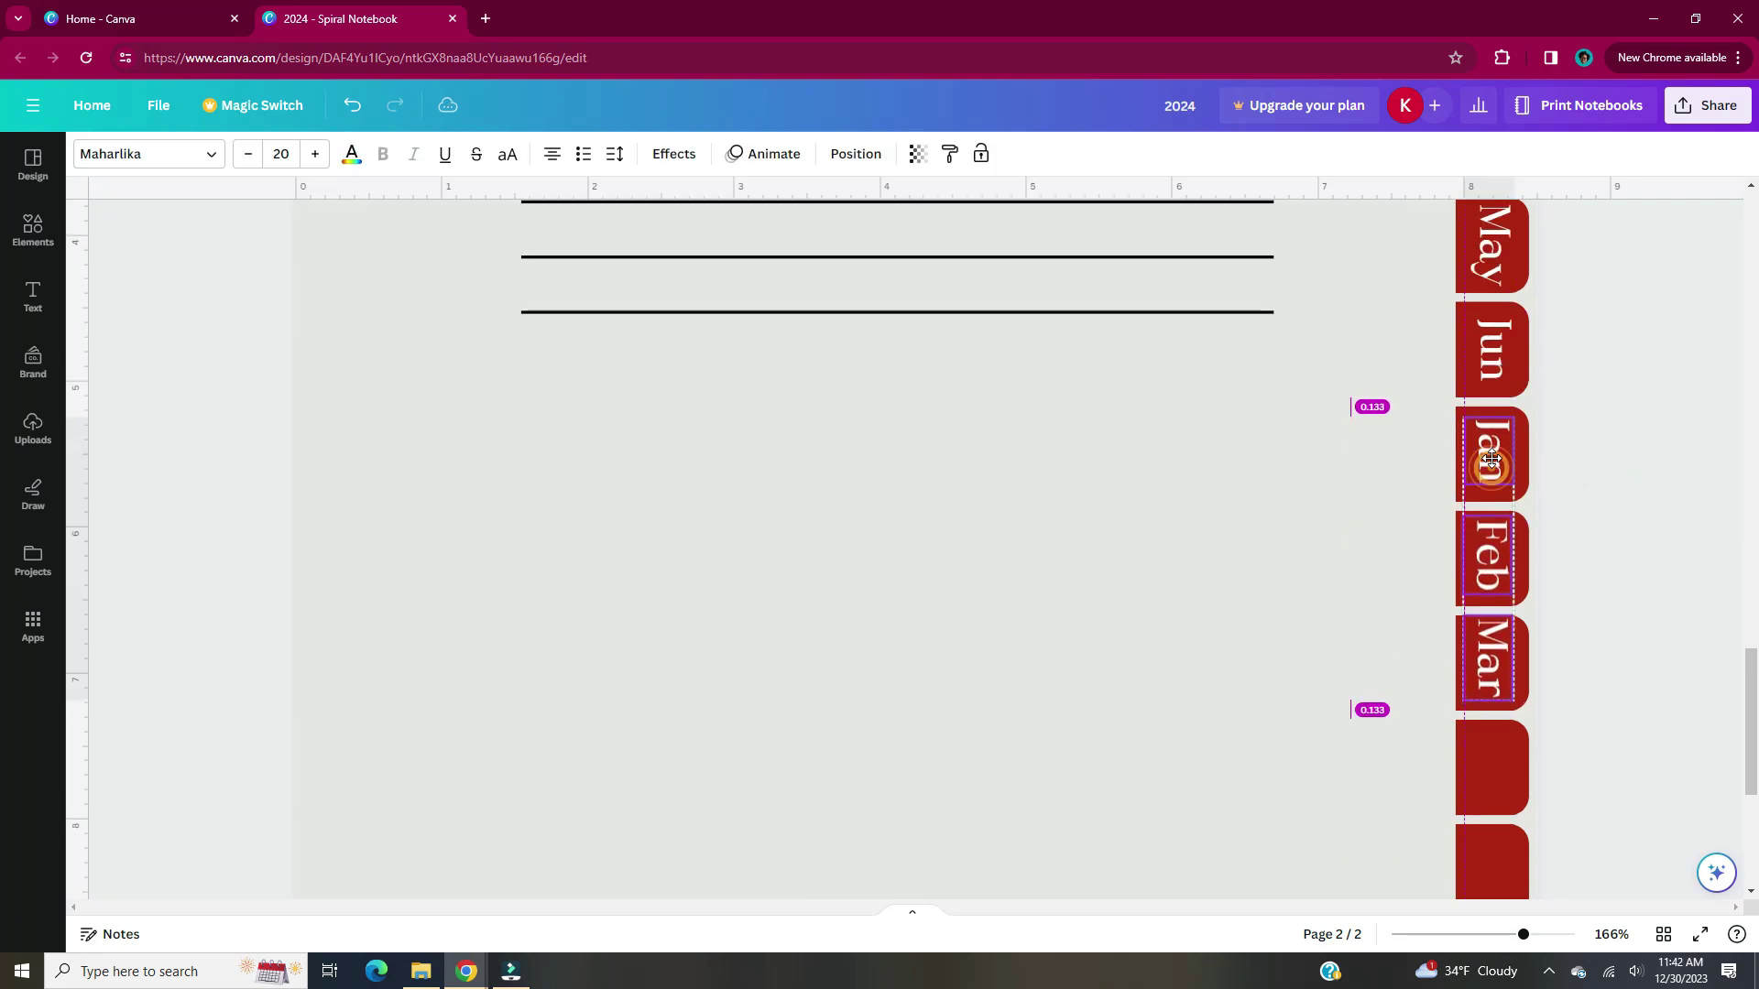
left_click_drag(1491, 459, 1487, 416)
left_click(1664, 424)
Select the Apr, May and Jun labels together and undo the last change.
scroll(1664, 424, "up", 2)
left_click(1477, 341)
left_click(1491, 431, "shift")
left_click(1497, 529, "shift")
key("ctrl+z")
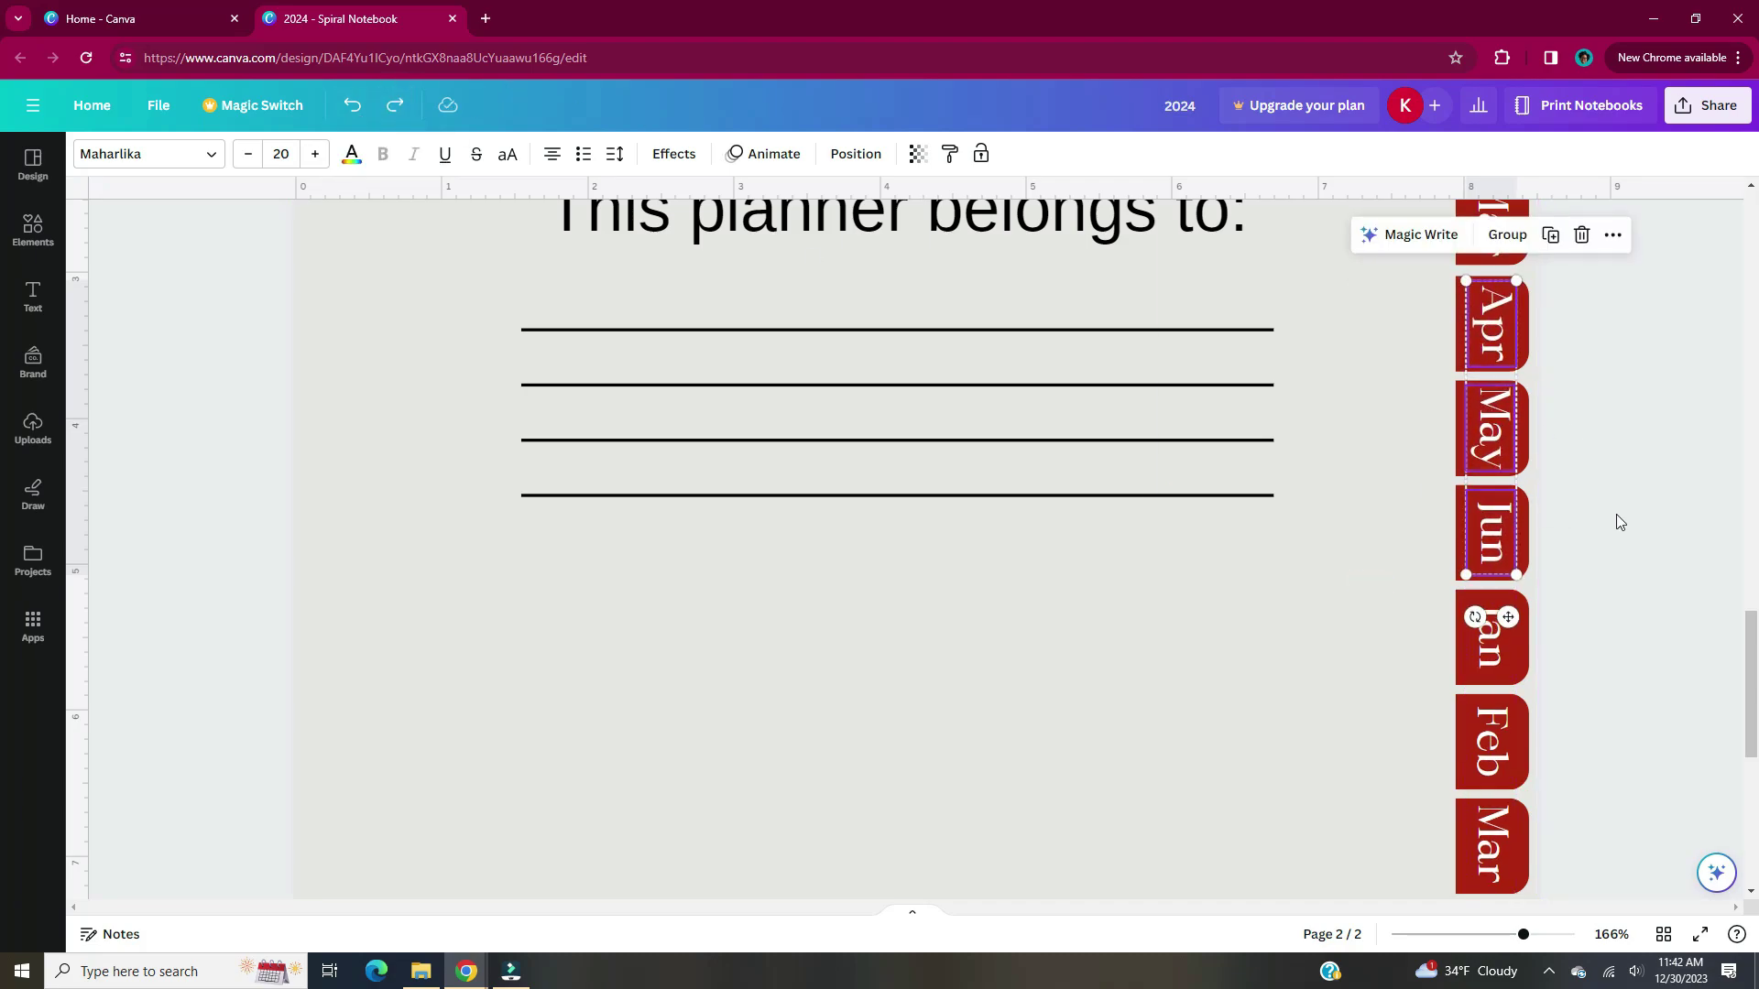
left_click(1614, 518)
Change the copied Jan, Feb and Mar labels below the Jun tab to "Jul", "Aug" and "Sep".
scroll(1614, 519, "down", 3)
double_click(1471, 347)
type("Jul")
double_click(1489, 465)
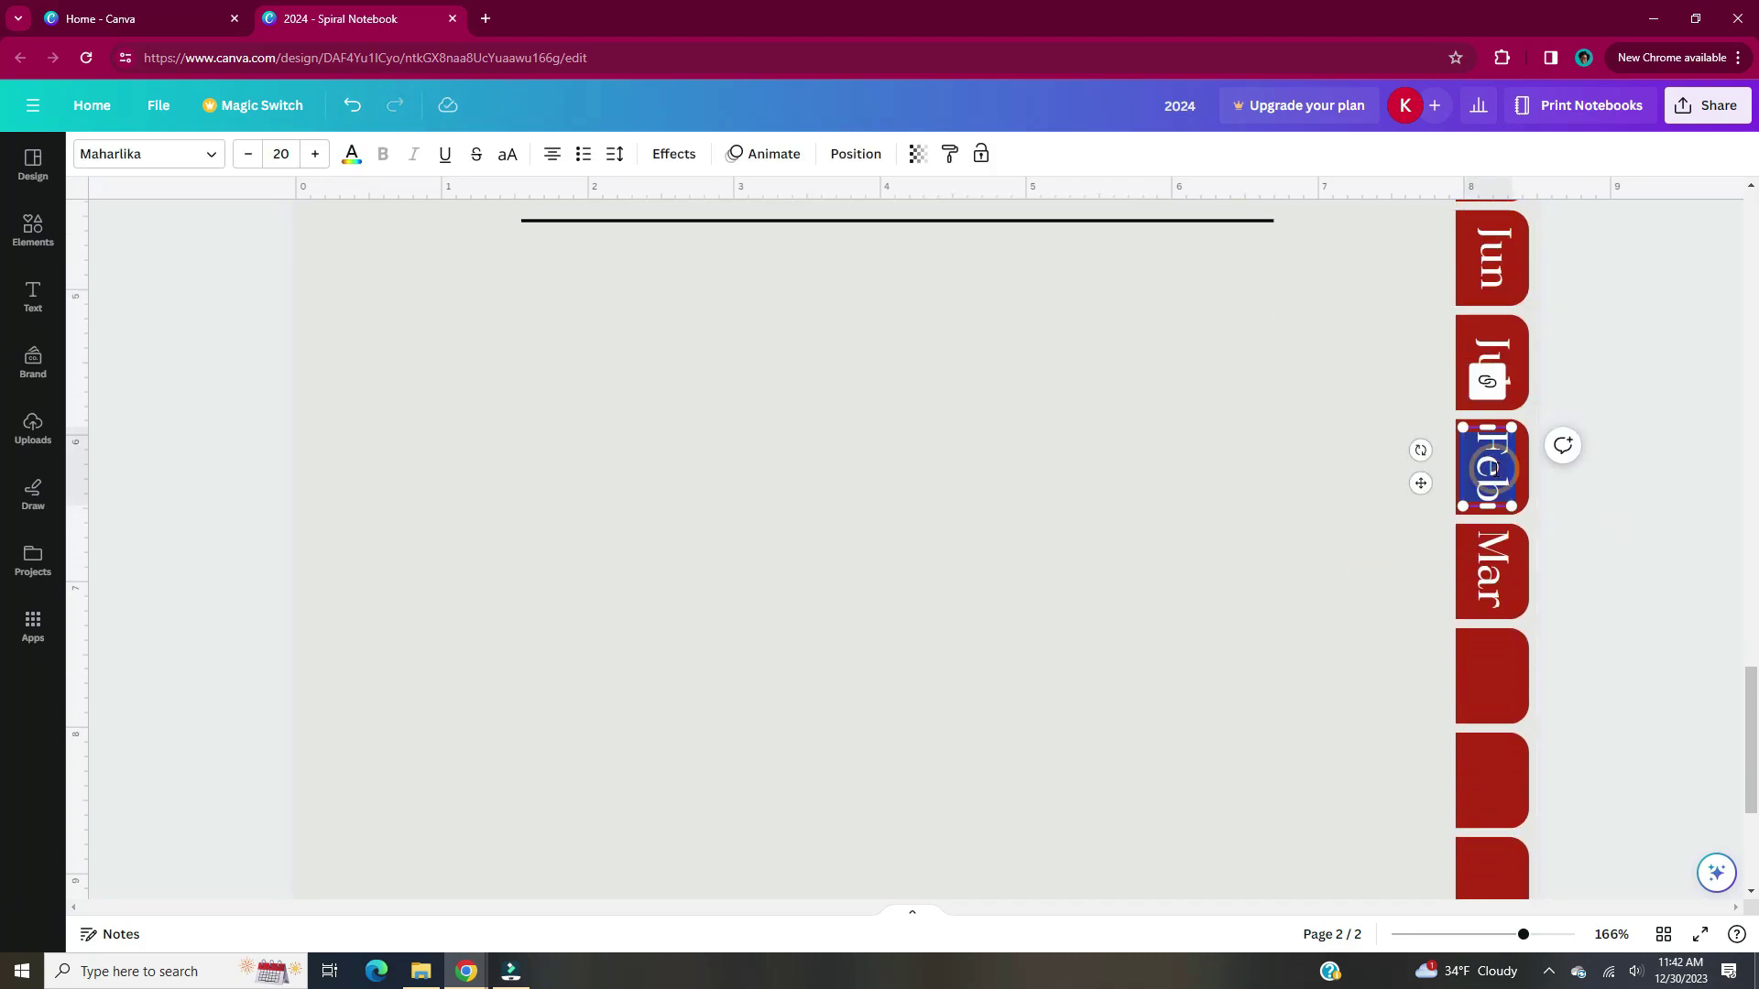
type("Aug")
double_click(1486, 572)
type("Sep")
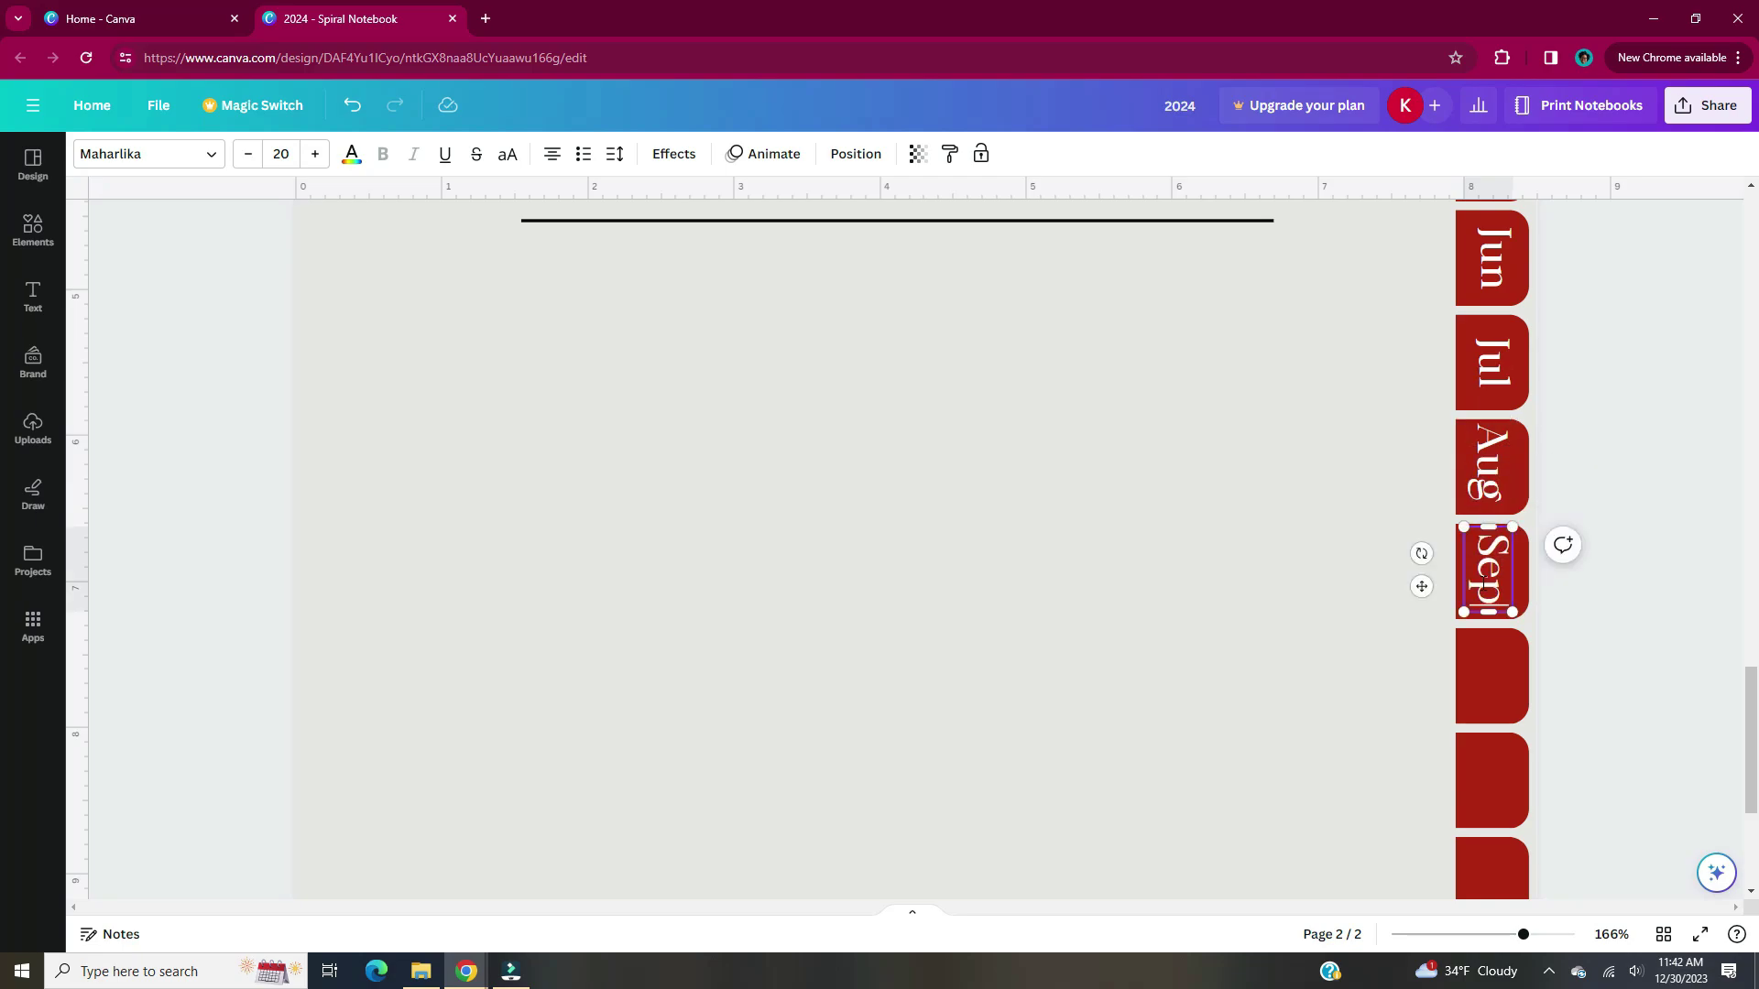
Align the Jul, Aug and Sep labels each to the vertical middle of their red tabs.
left_click_drag(1606, 359, 1502, 370)
right_click(1502, 373)
mouse_move(1374, 635)
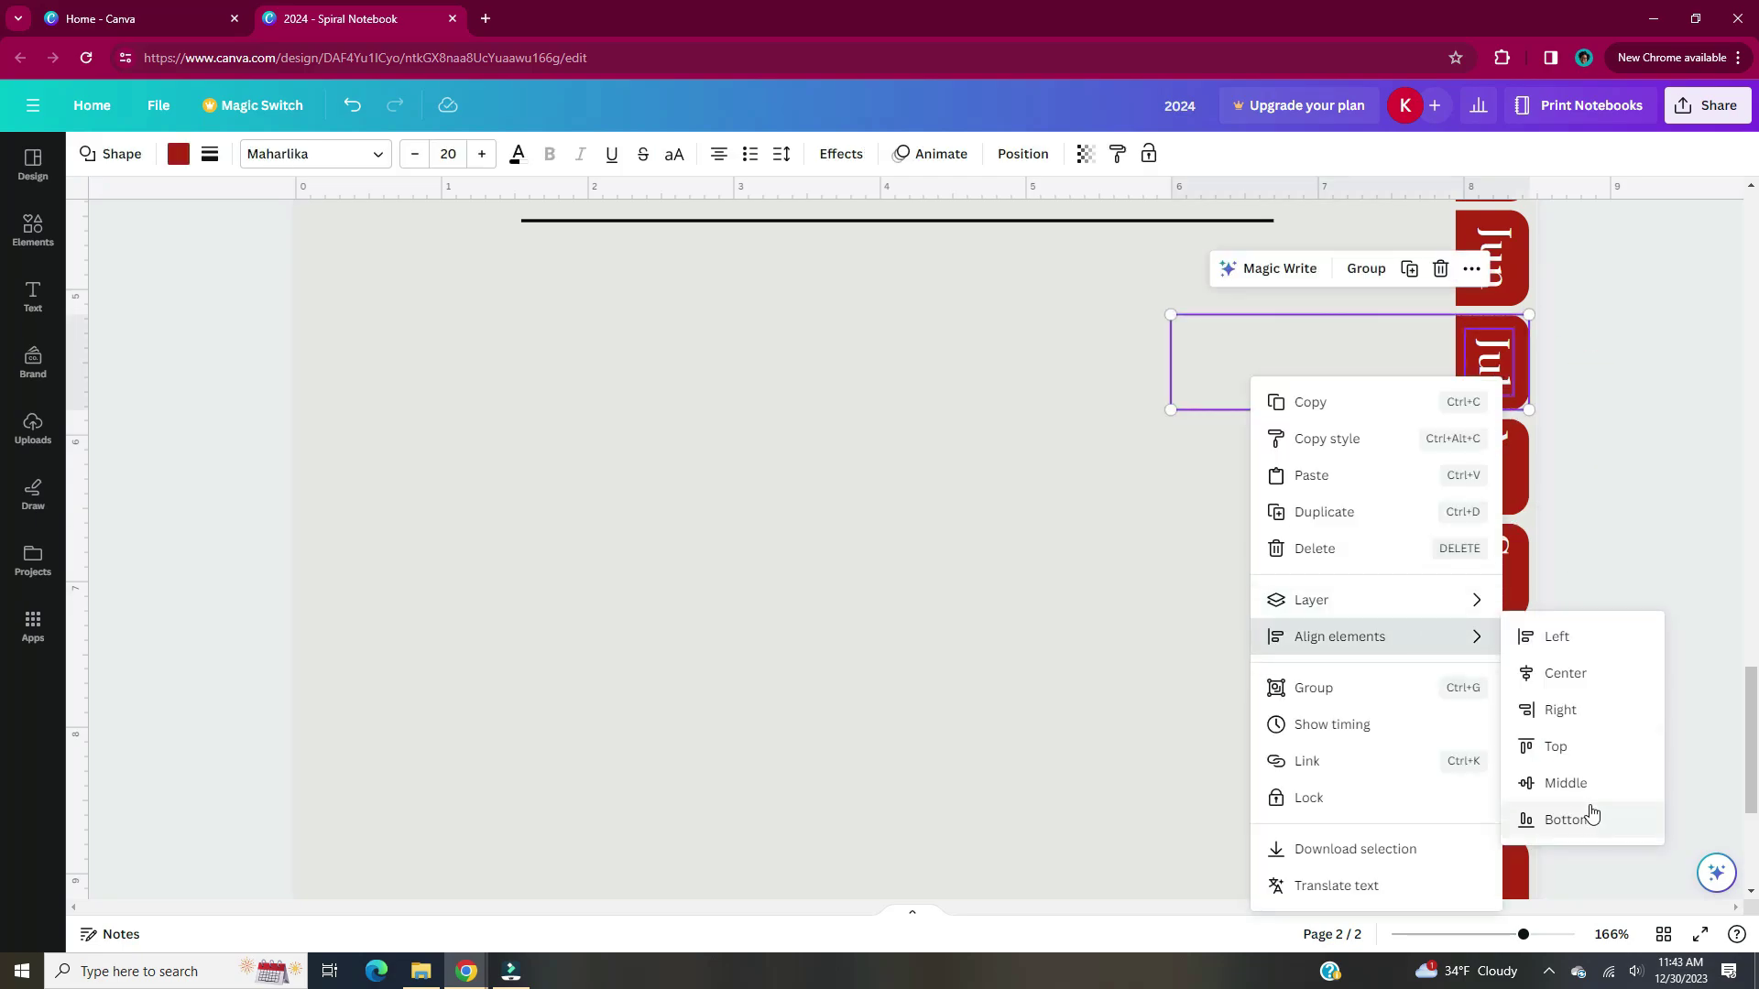
left_click(1577, 783)
left_click_drag(1593, 473, 1491, 476)
right_click(1491, 477)
mouse_move(1602, 670)
left_click(1388, 820)
left_click_drag(1651, 542, 1493, 579)
right_click(1493, 579)
mouse_move(1579, 676)
left_click(1423, 816)
left_click(1730, 546)
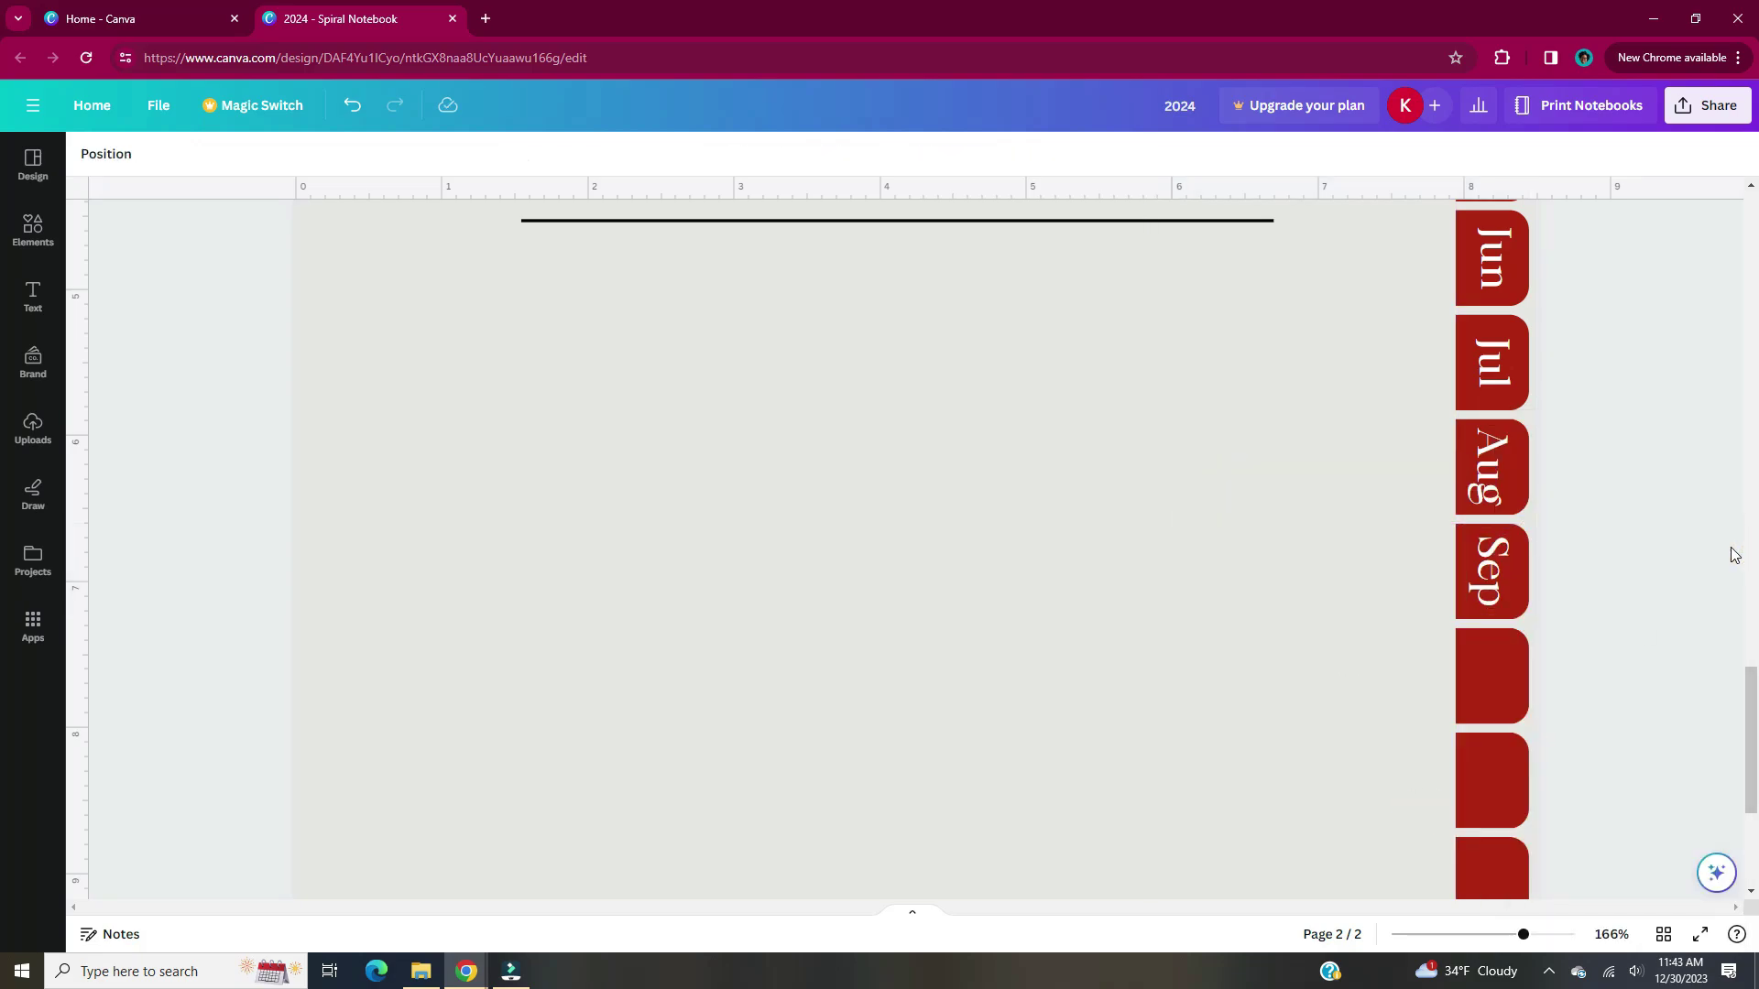
Duplicate the Jul, Aug and Sep labels together onto the three blank tabs below Sep.
scroll(1730, 549, "down", 2)
scroll(1591, 398, "up", 1)
left_click(1493, 280)
left_click(1495, 396, "shift")
left_click(1495, 503, "shift")
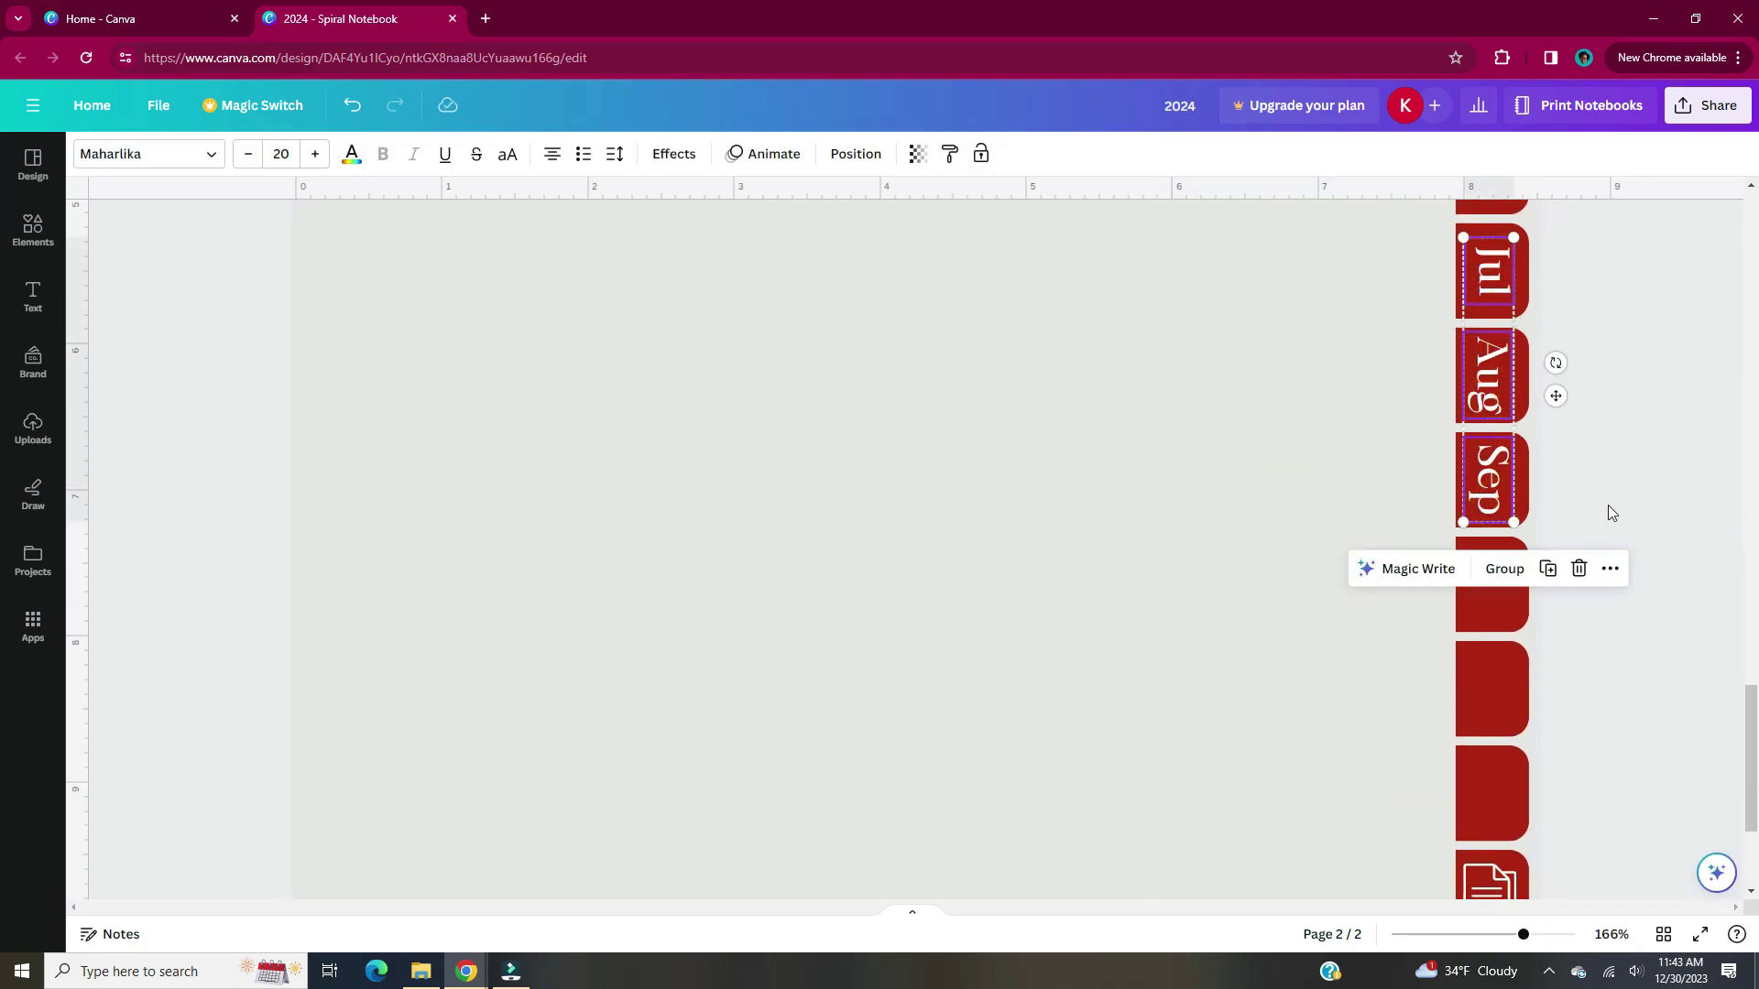
key("ctrl+d")
left_click_drag(1523, 384, 1504, 669)
left_click(1626, 586)
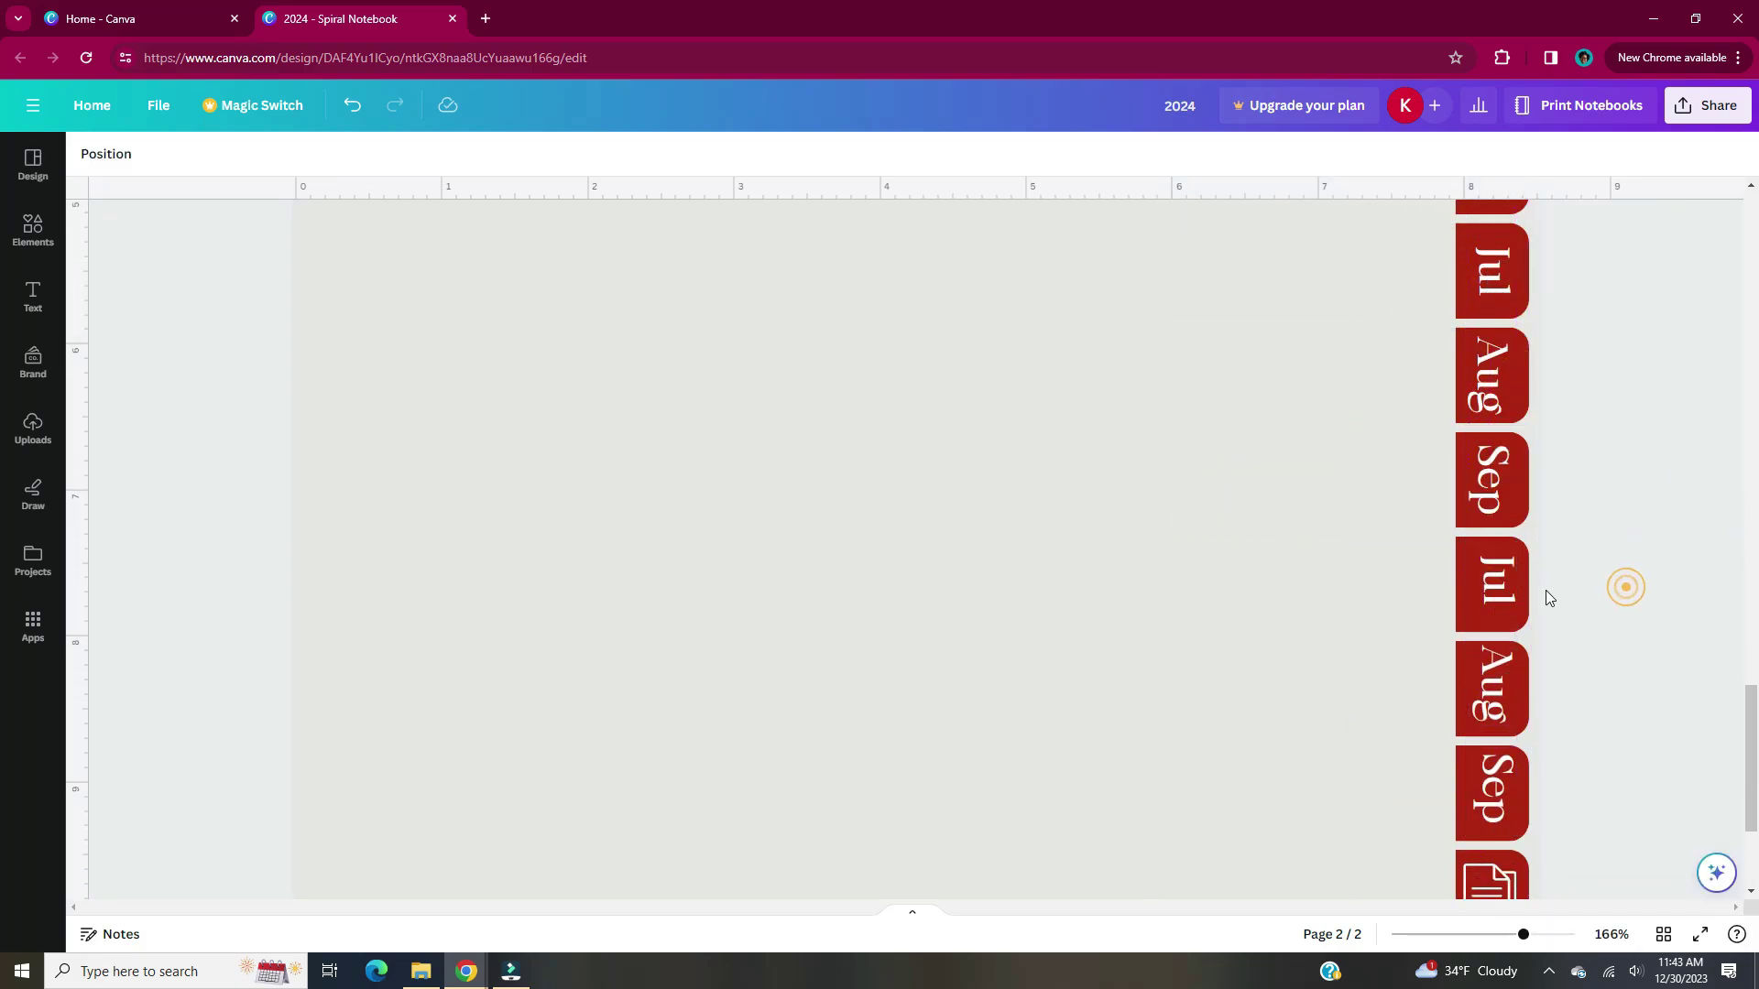
Change the text of the three copied labels to "Oct", "Nov" and "Dec".
double_click(1499, 583)
type("Oct")
double_click(1494, 688)
type("Nov")
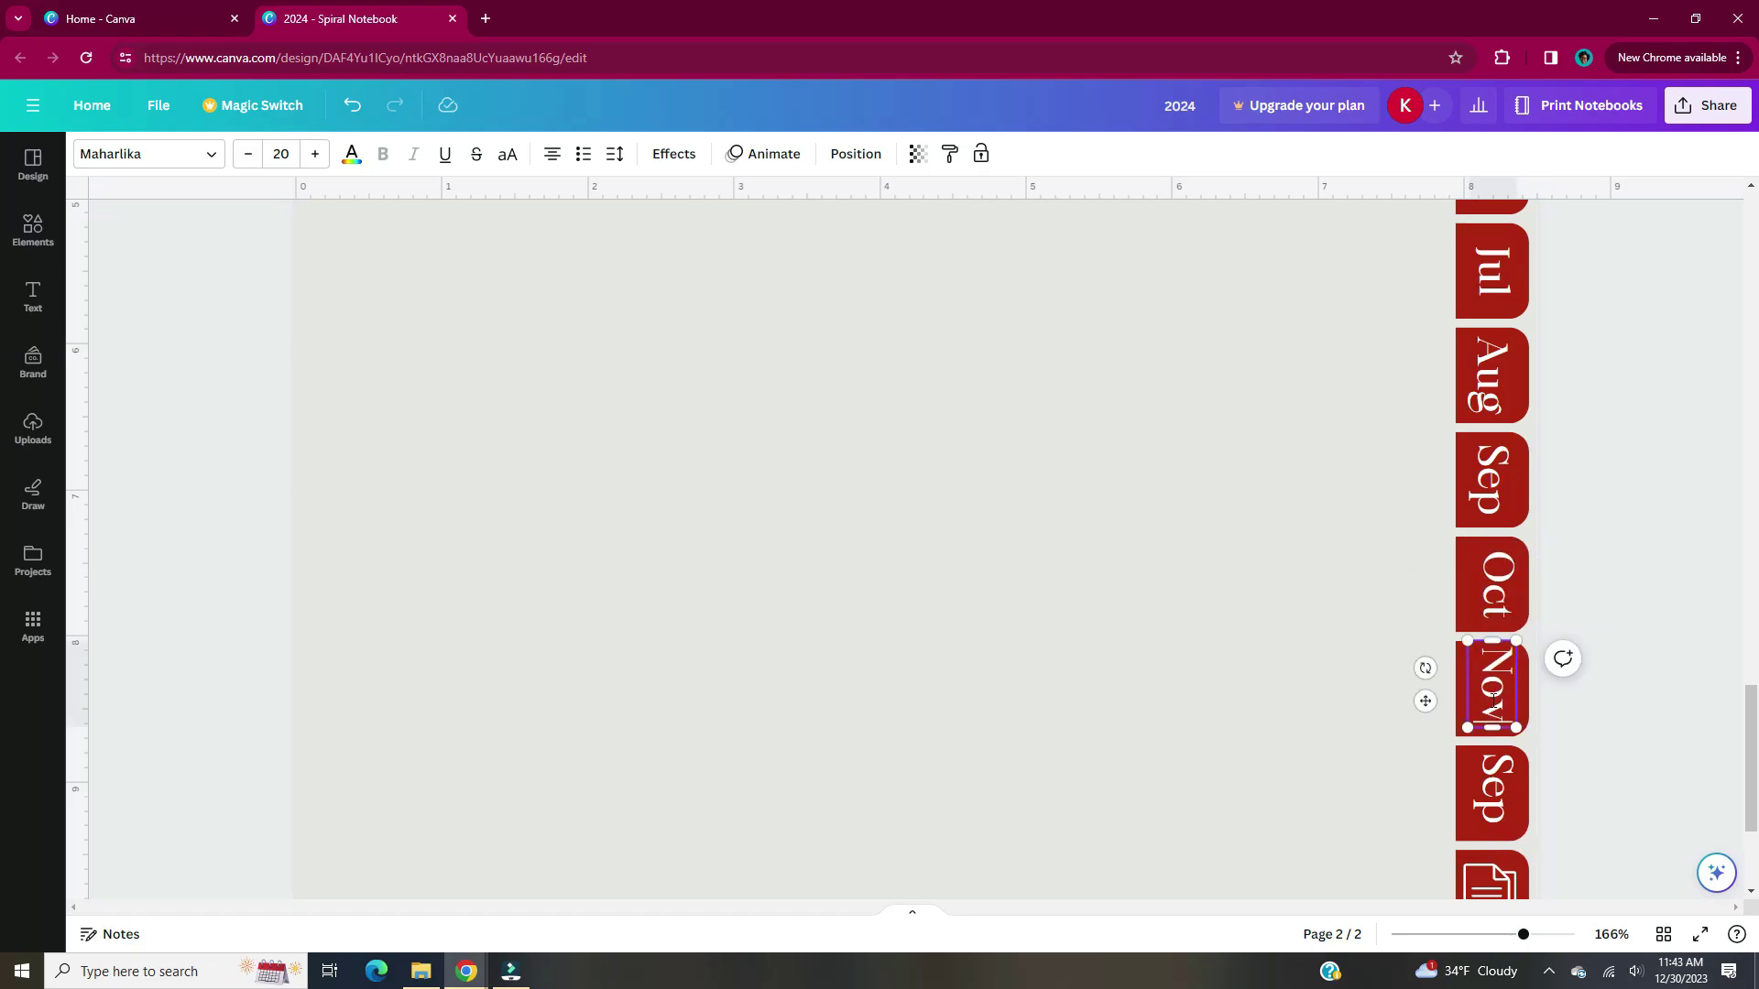
double_click(1492, 810)
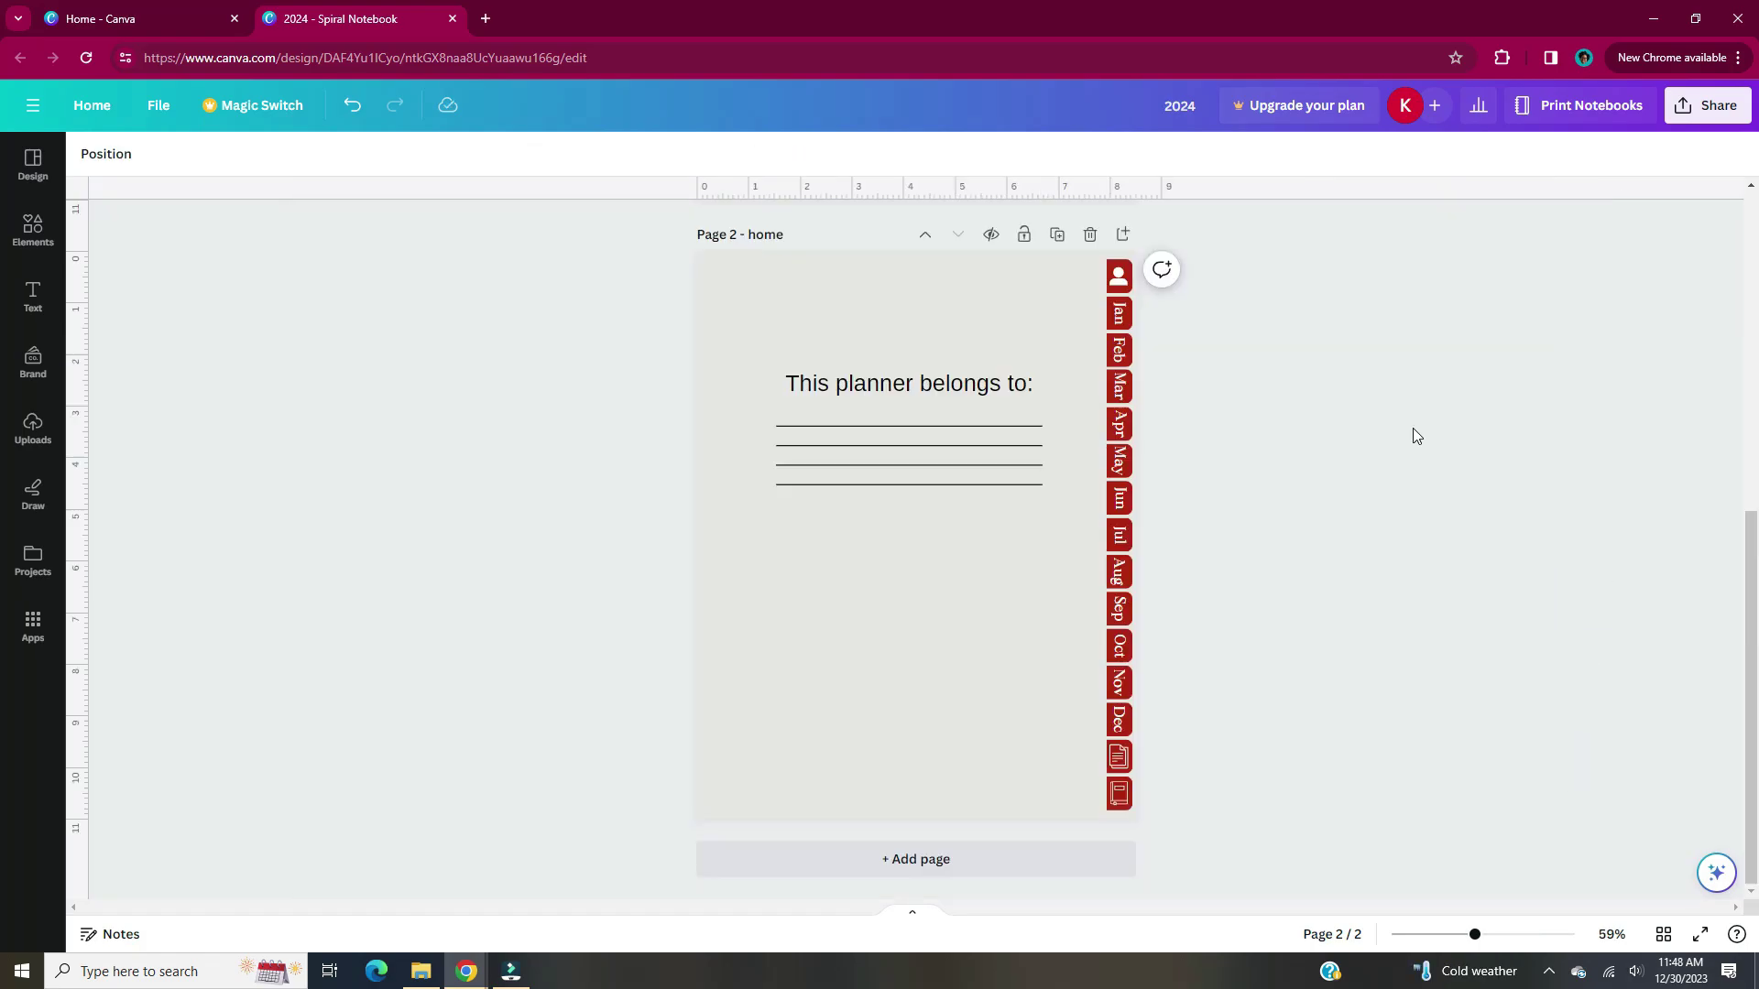
scroll(1412, 427, "up", 6)
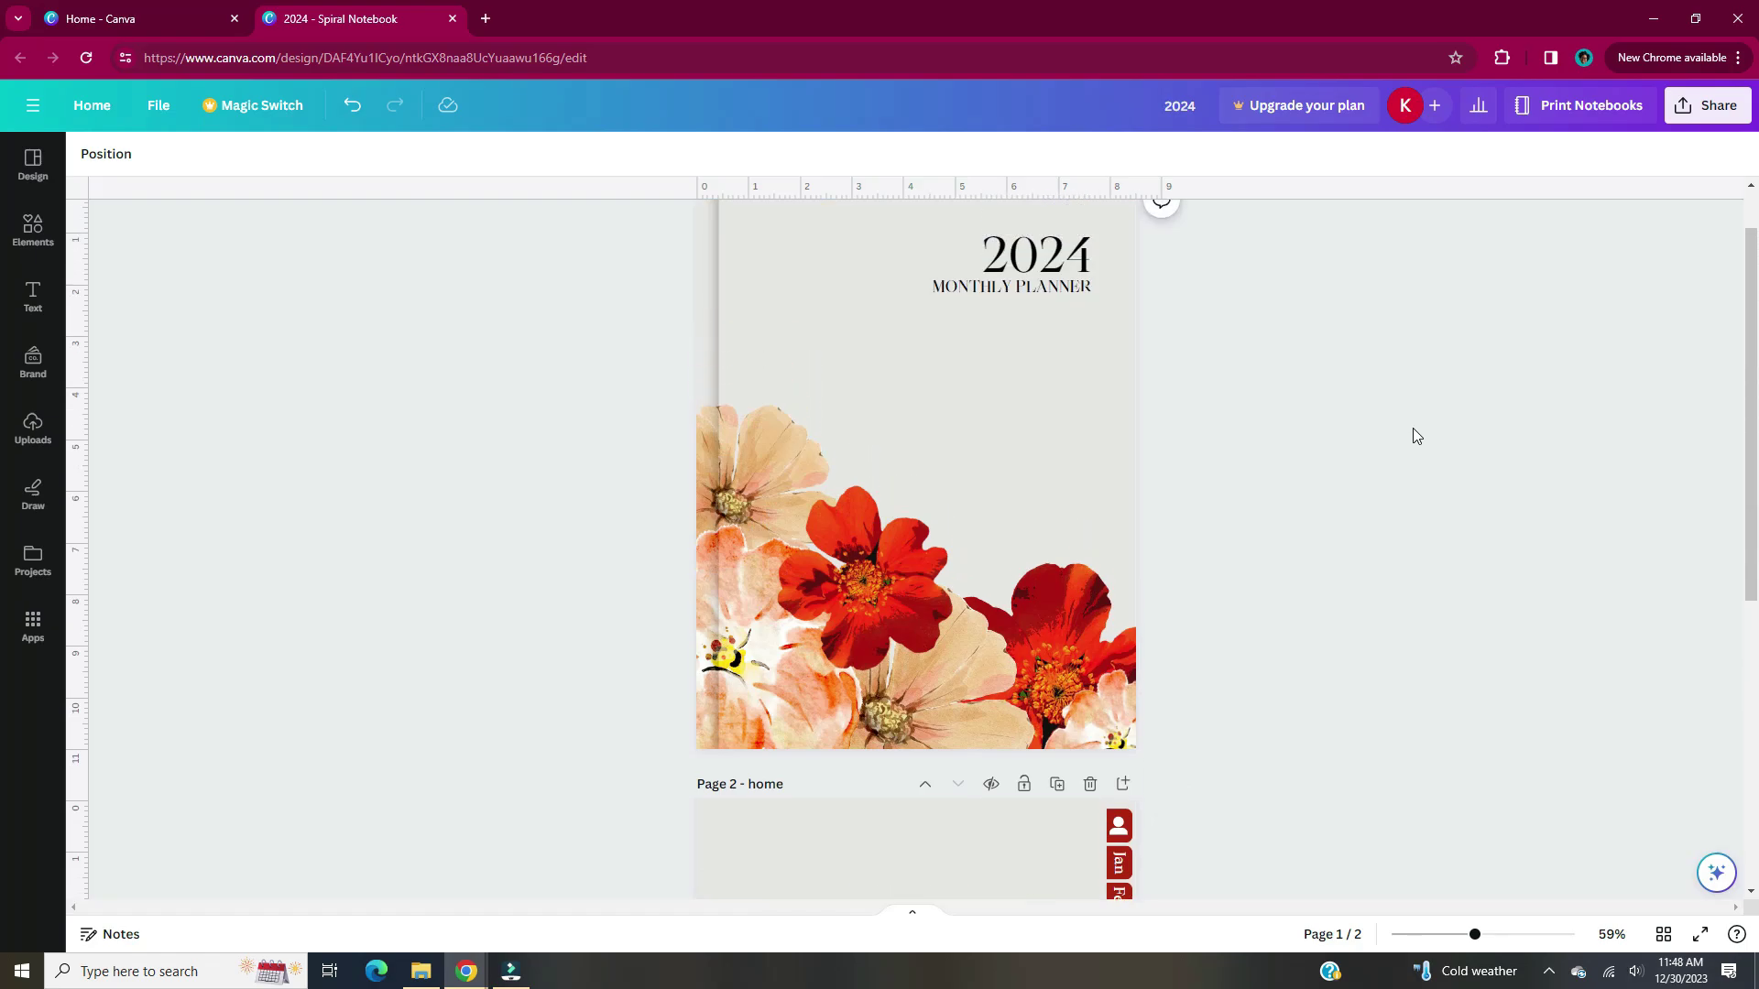
scroll(1413, 427, "up", 1)
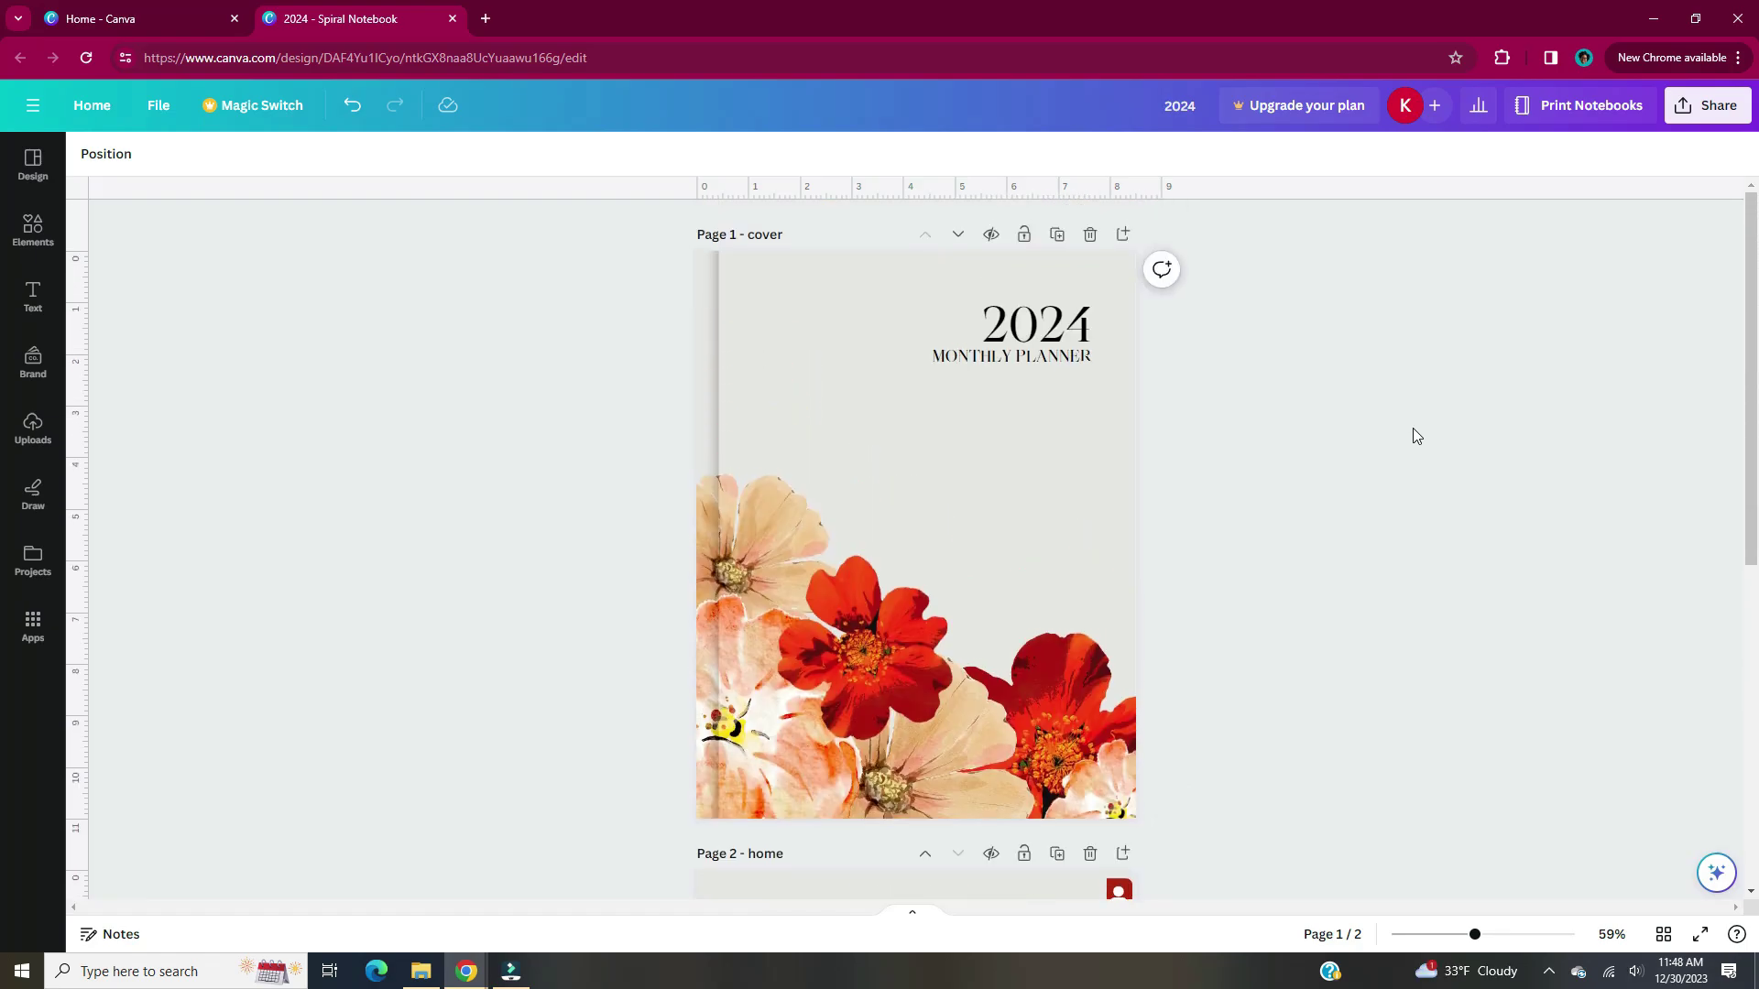
scroll(1412, 429, "down", 5)
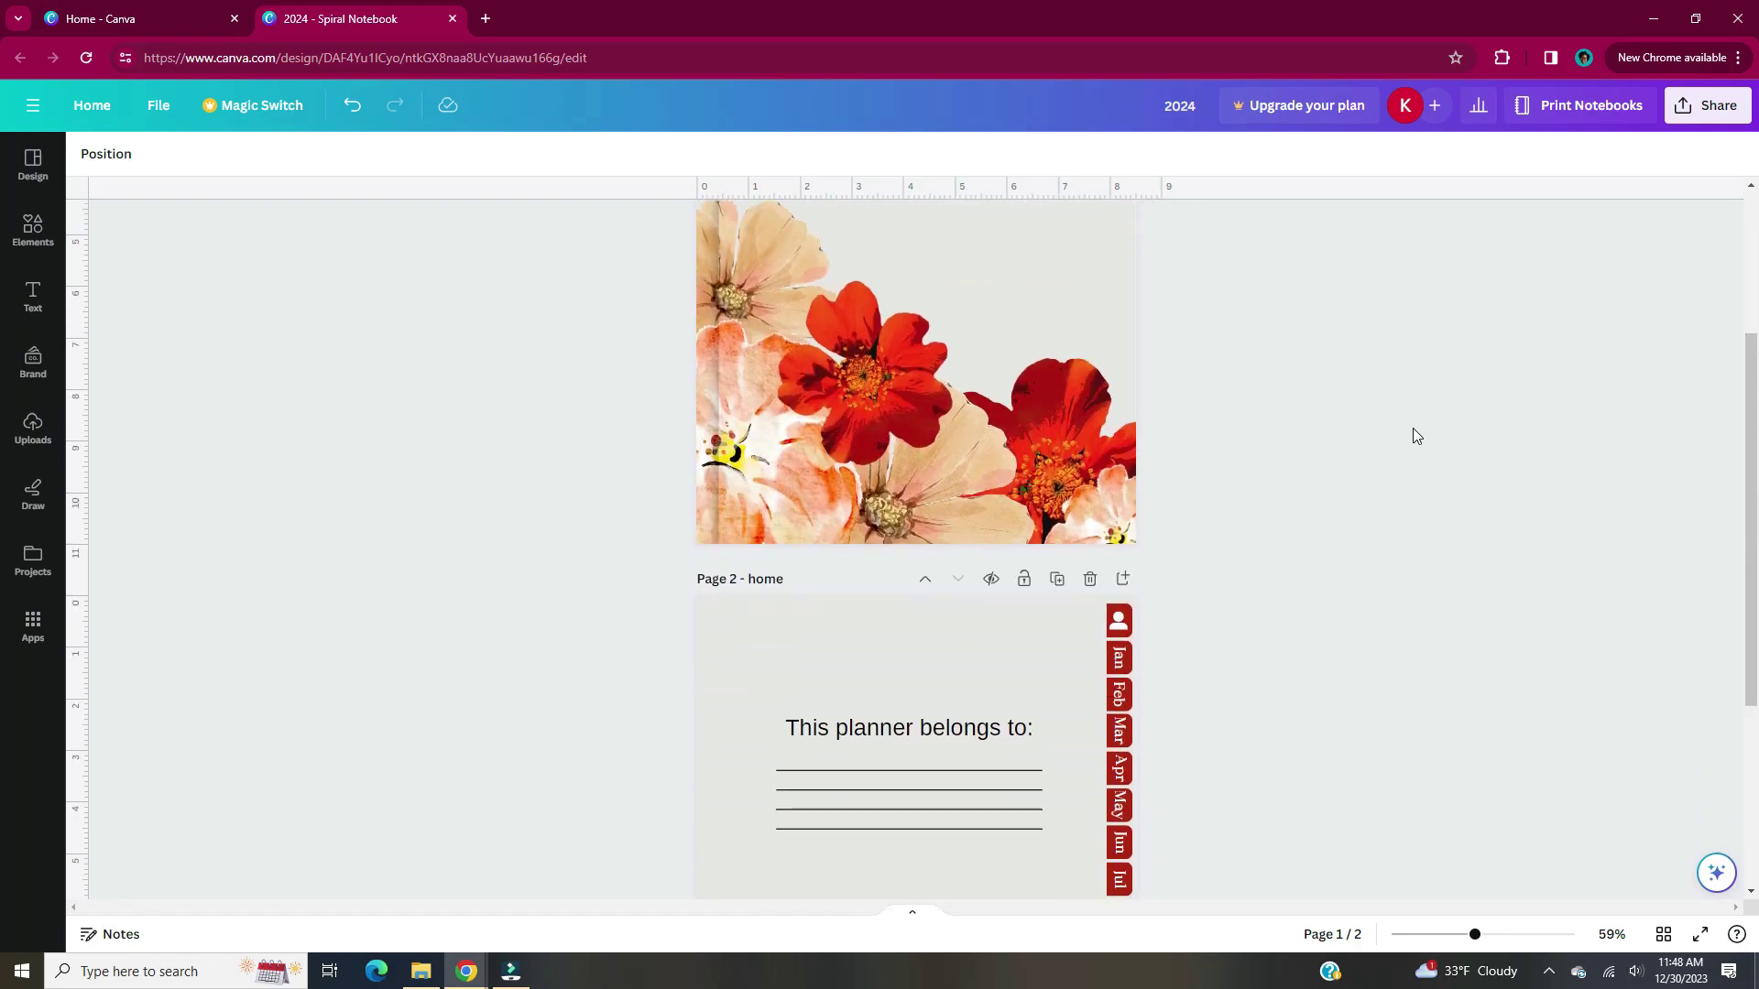
Unlock the grey panel beside the tabs on the home page and widen it to the page's opposite edge.
scroll(1412, 429, "down", 2)
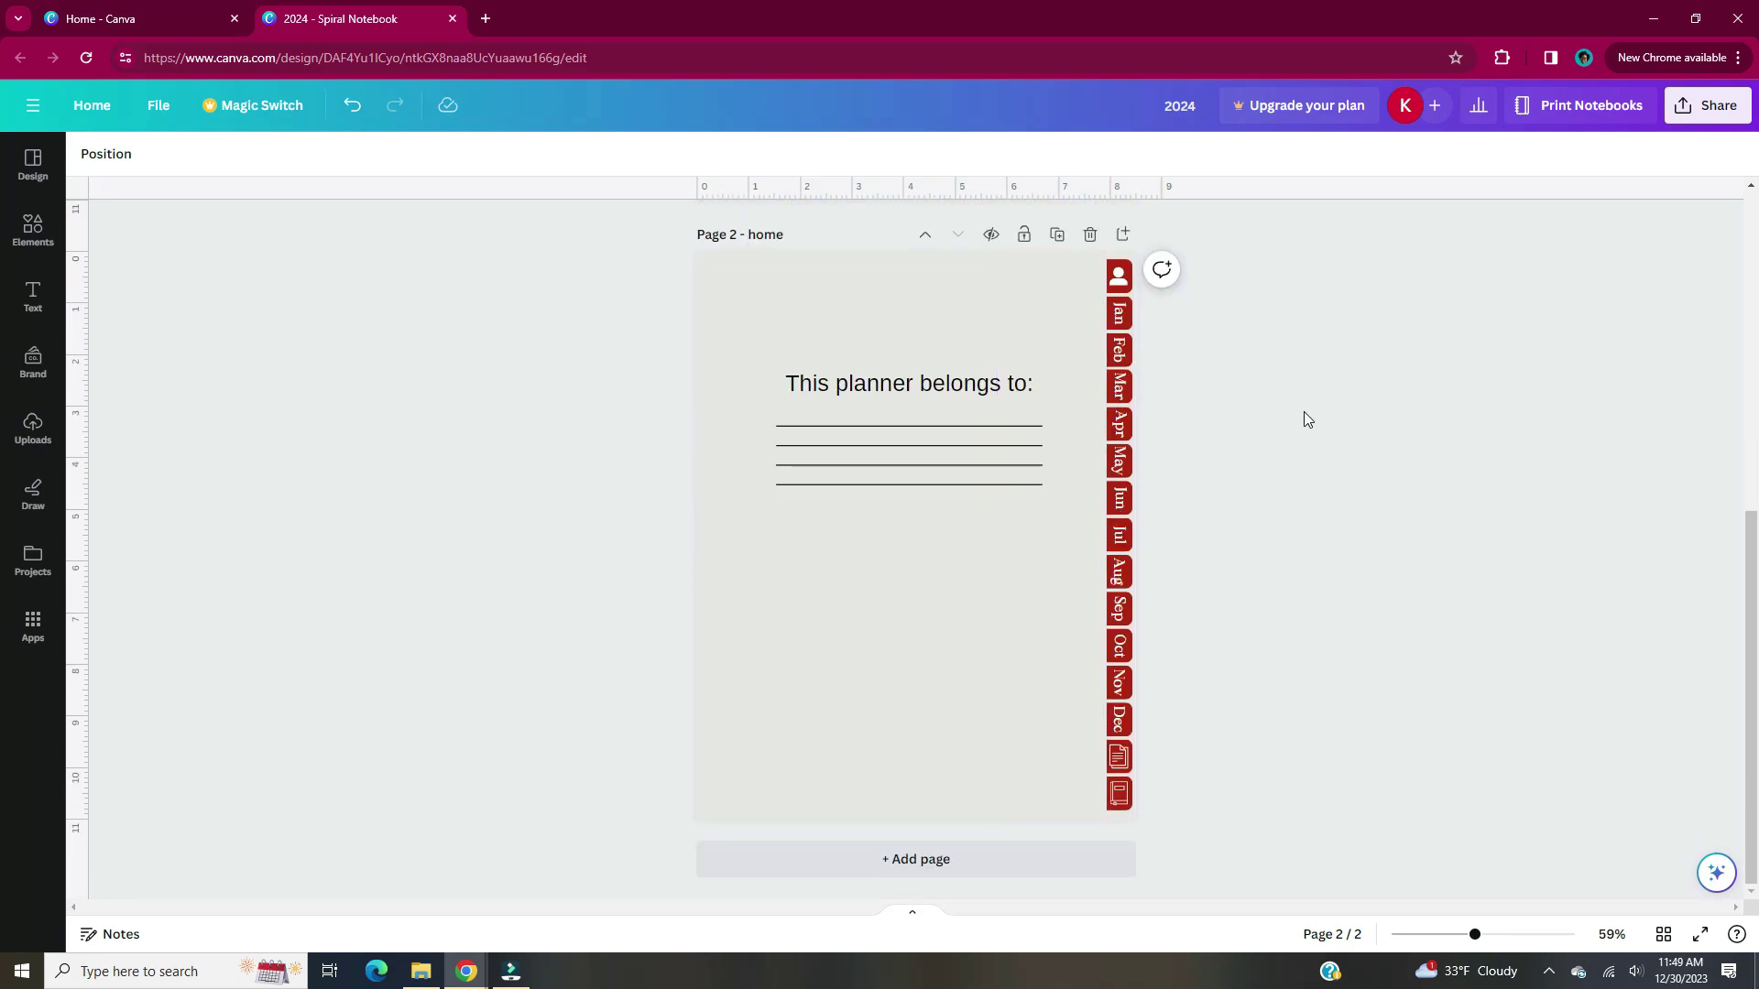
left_click(1068, 464)
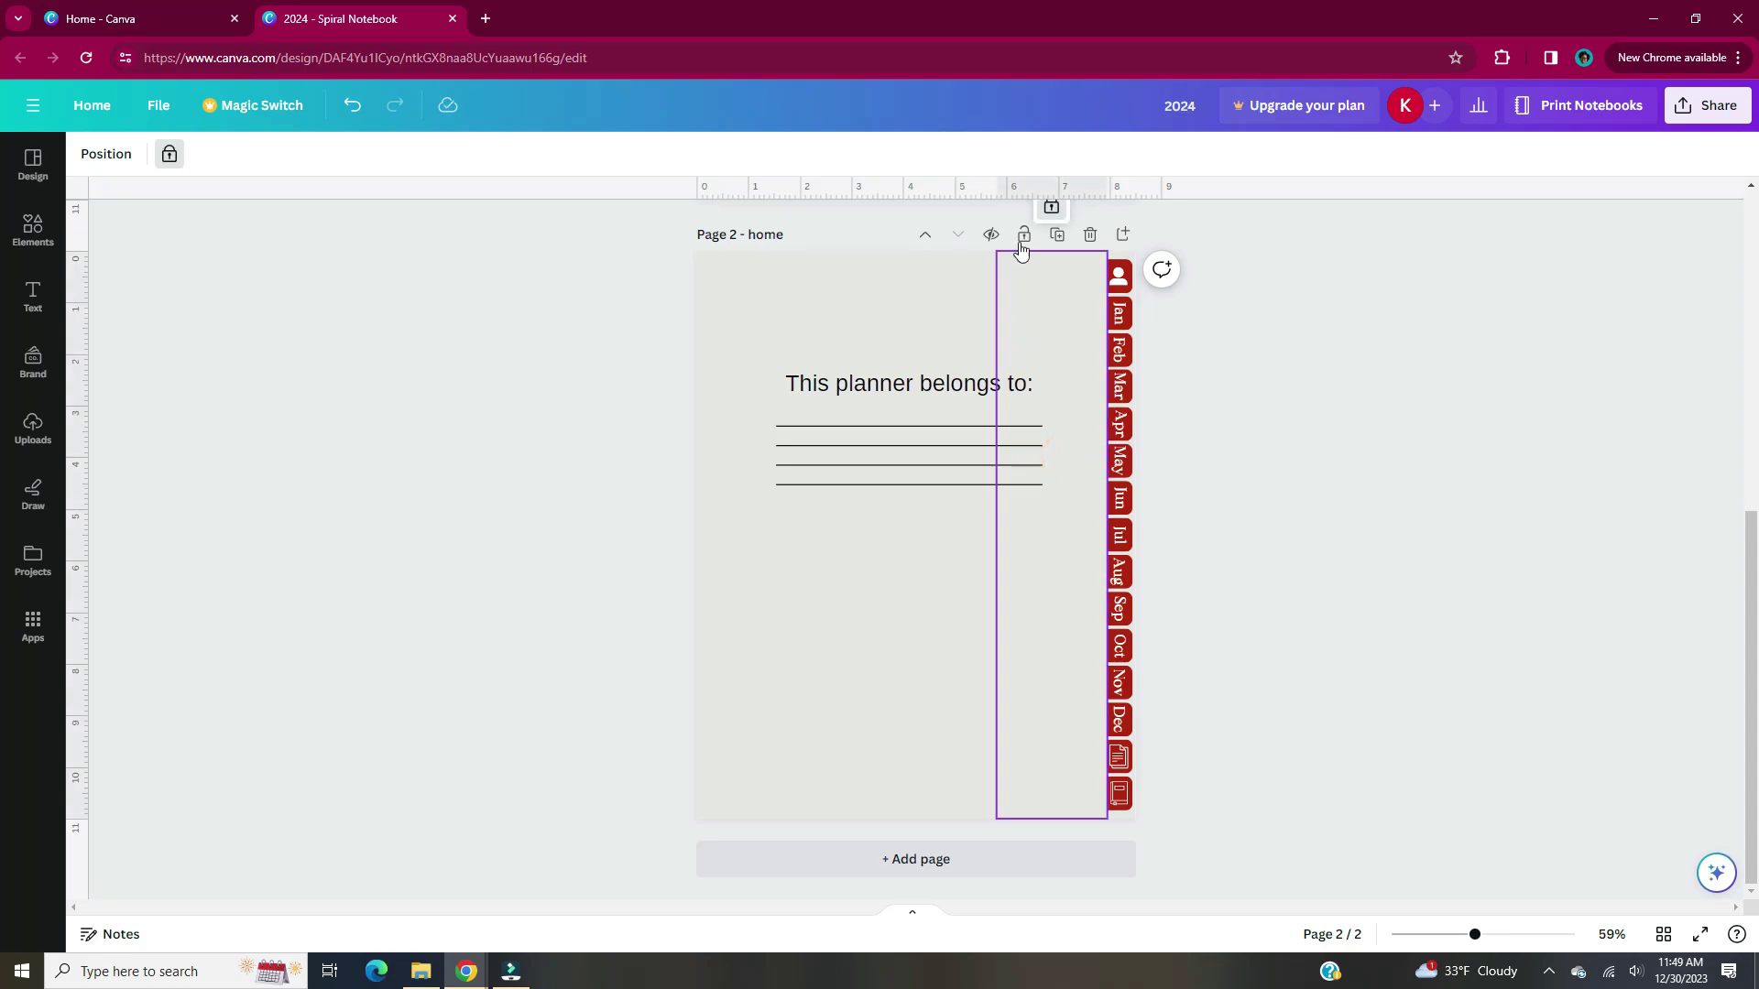
left_click(1053, 207)
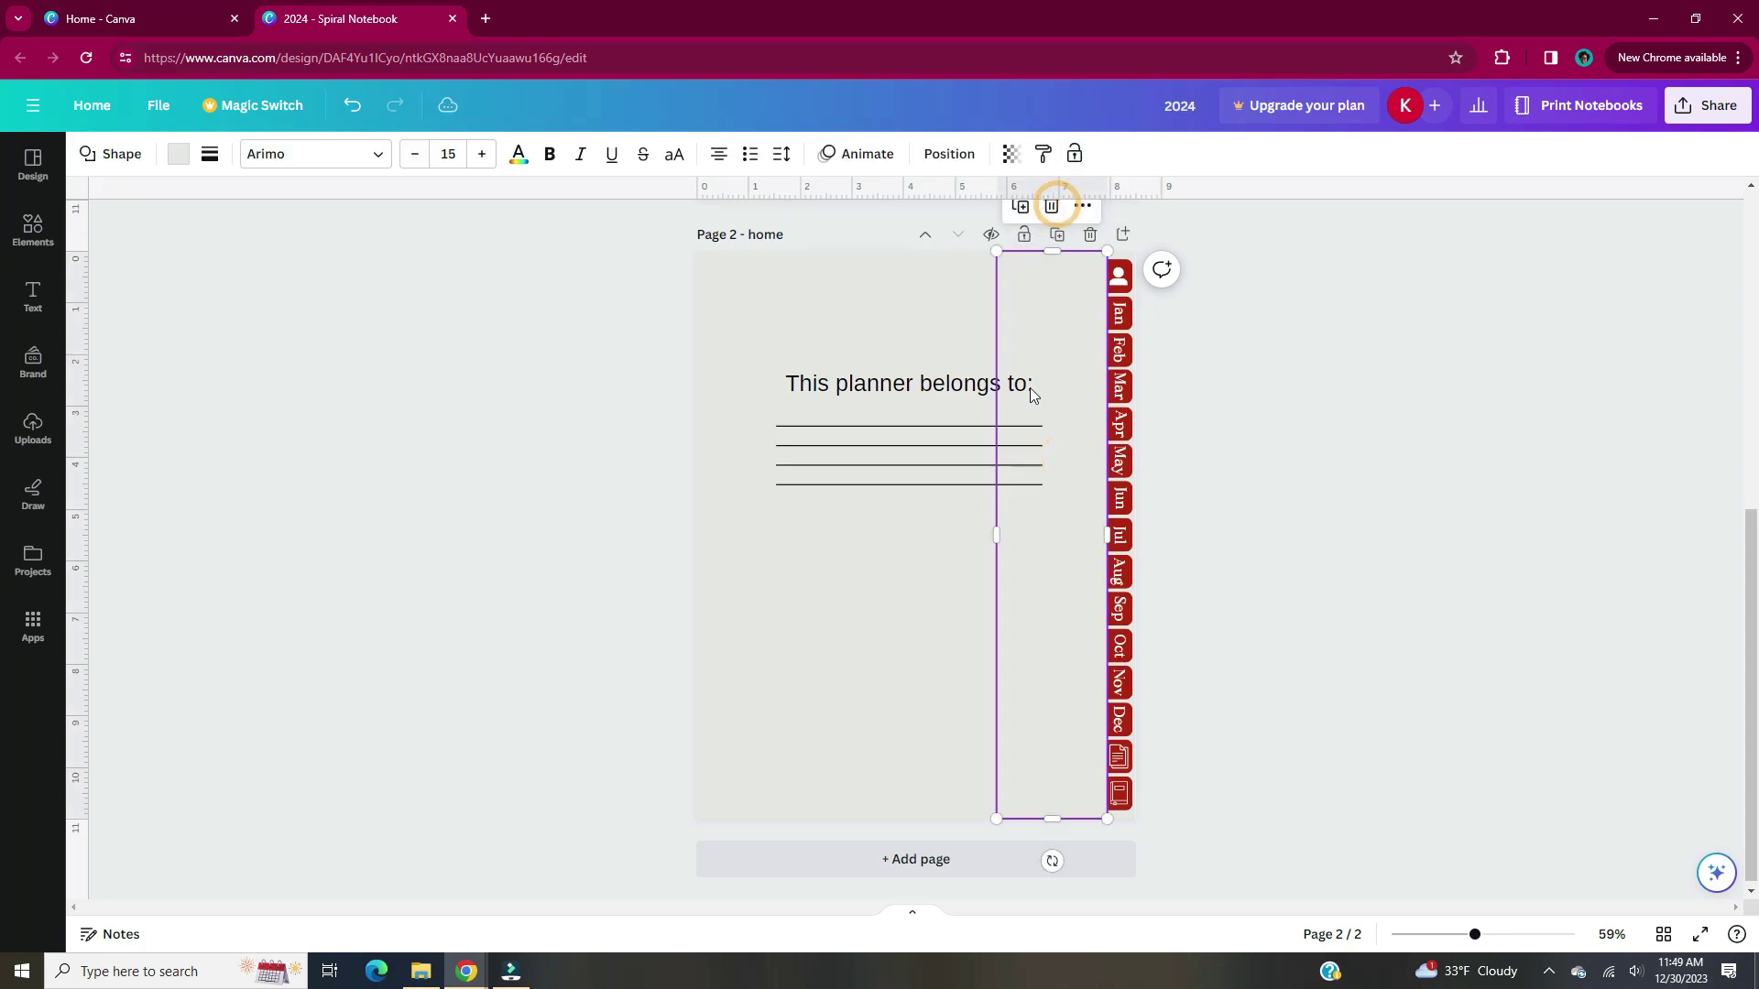
left_click_drag(996, 531, 695, 540)
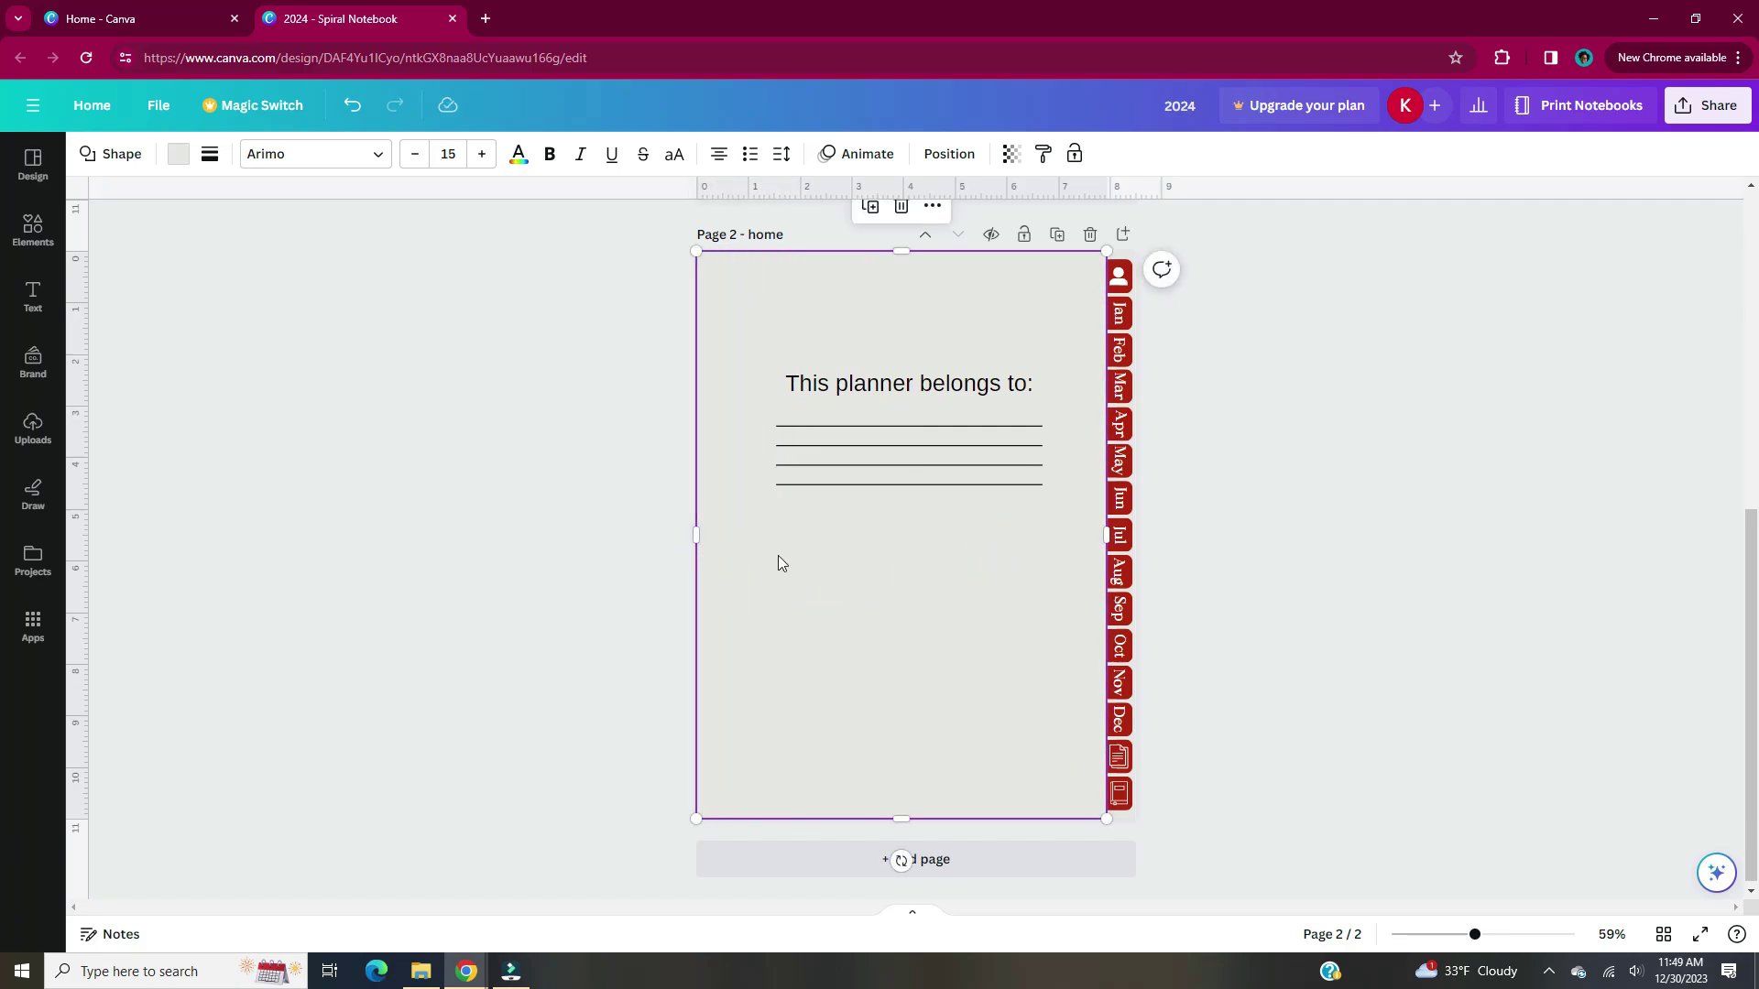
Try a peach photo color as the fill of the widened home page panel and undo it.
left_click(179, 154)
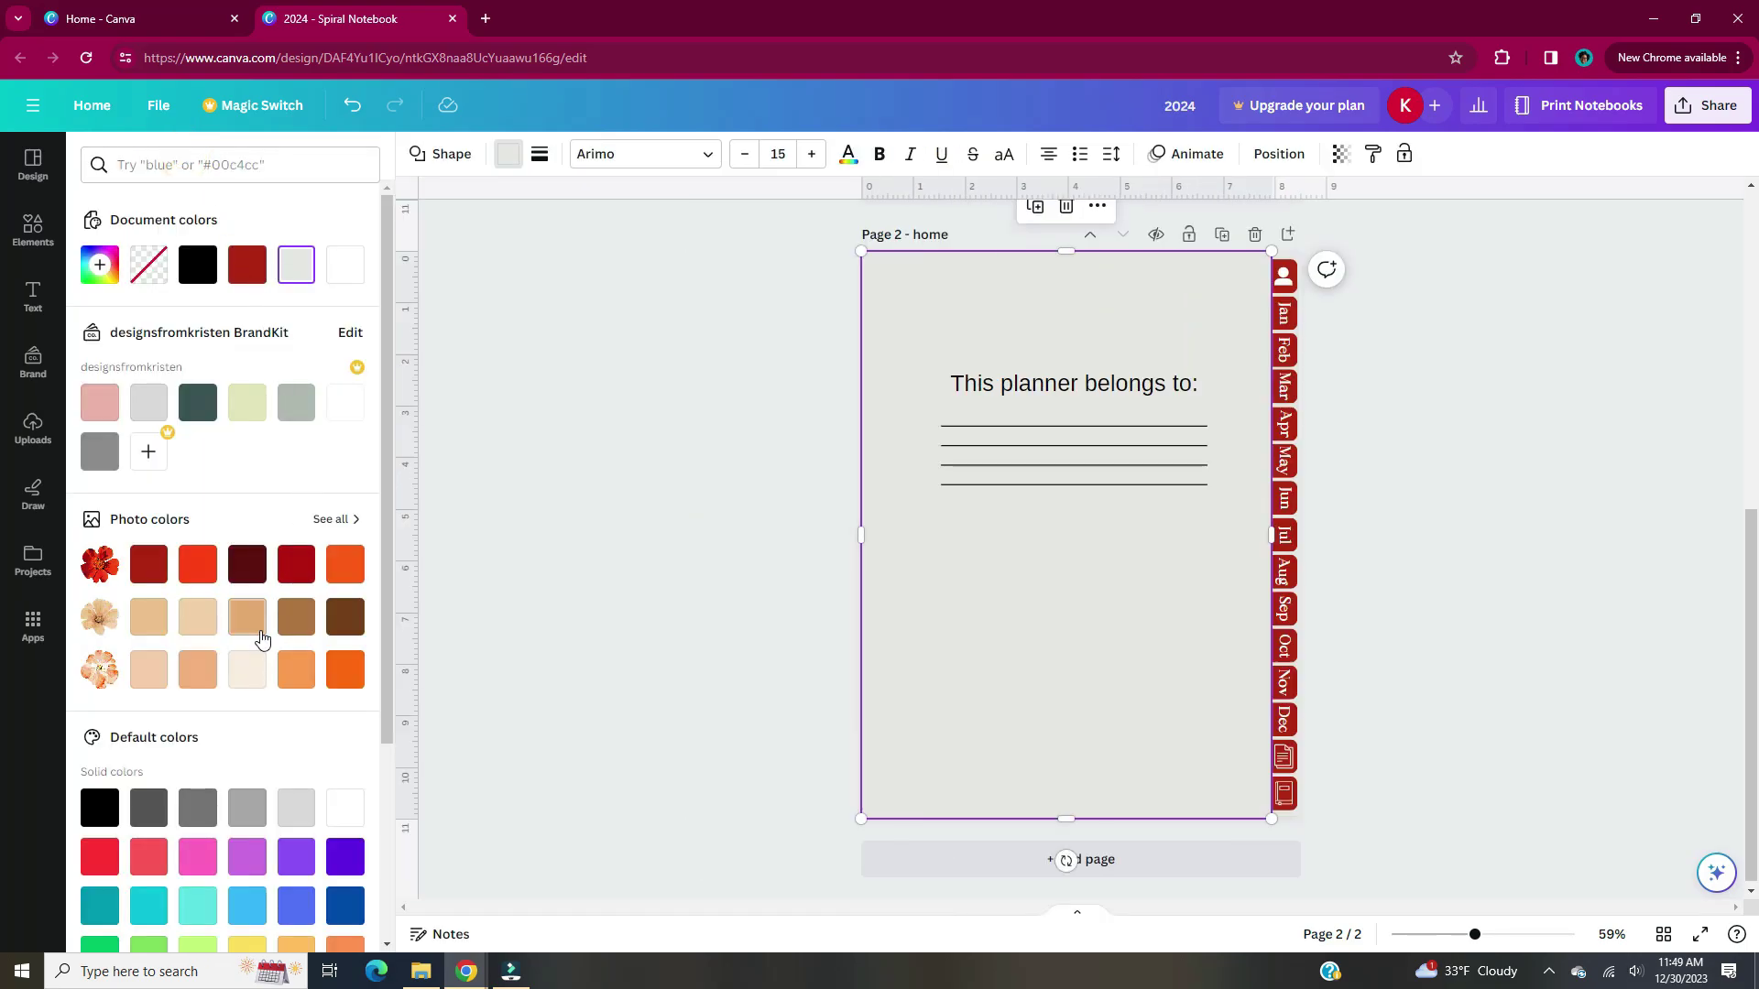
left_click(149, 671)
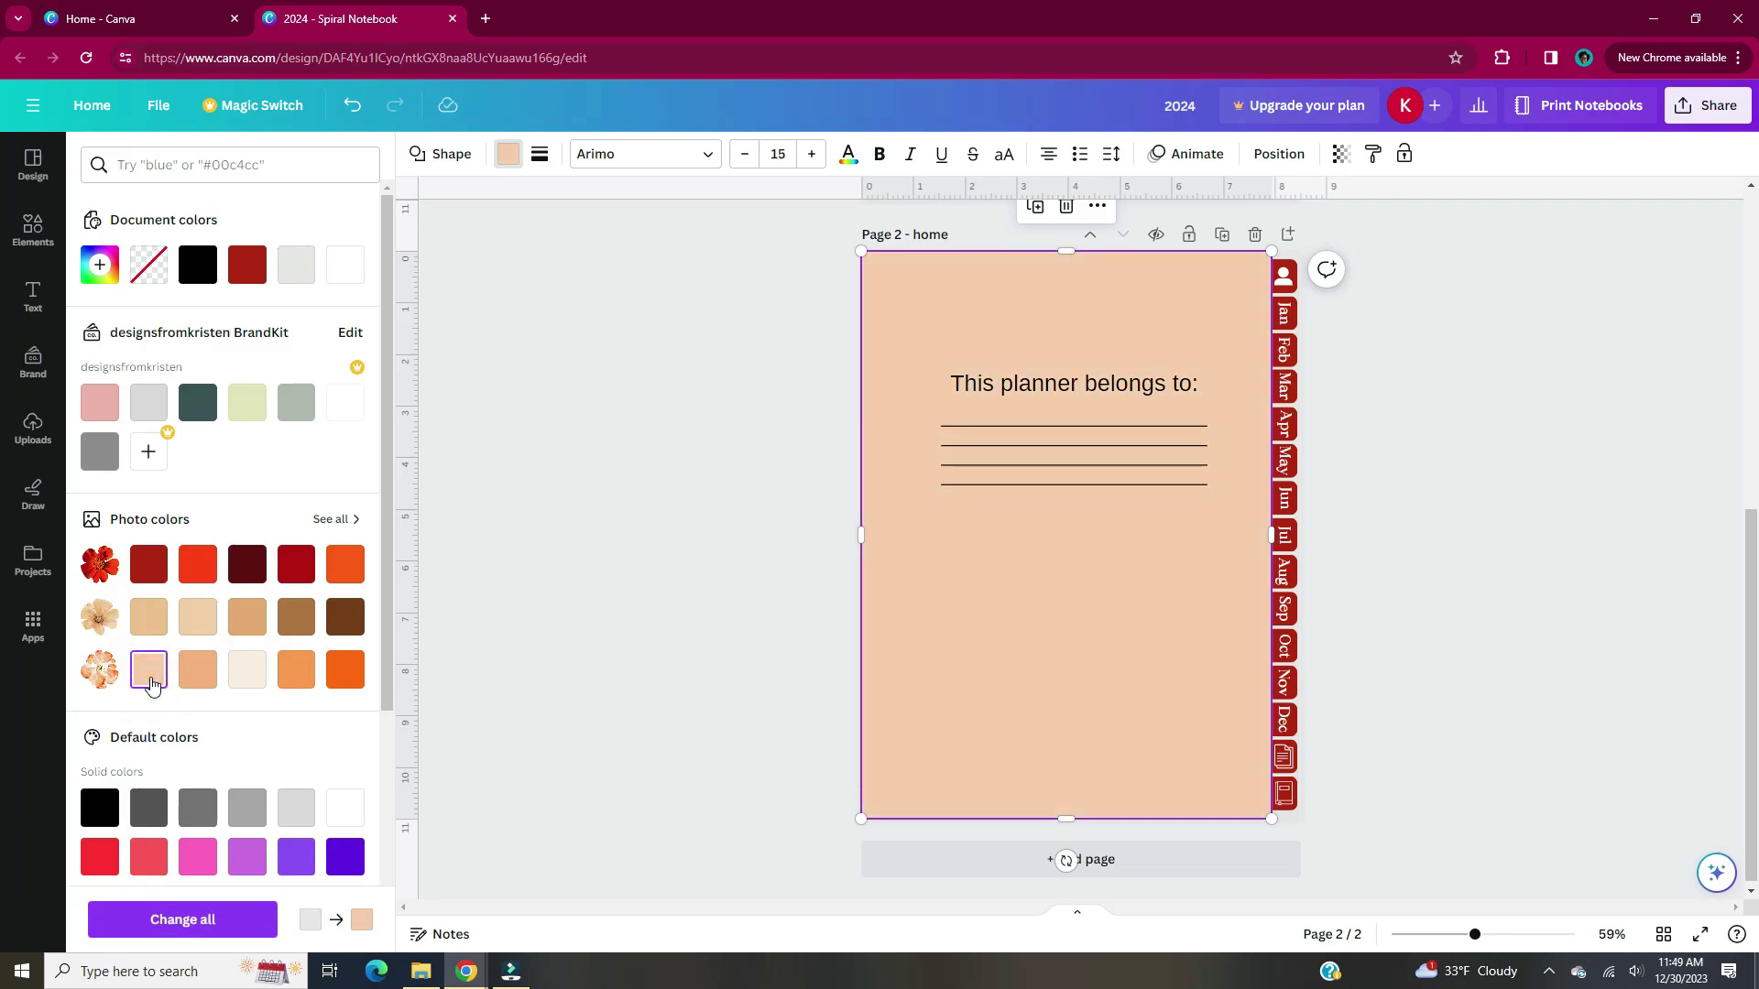
left_click(583, 568)
left_click(584, 567)
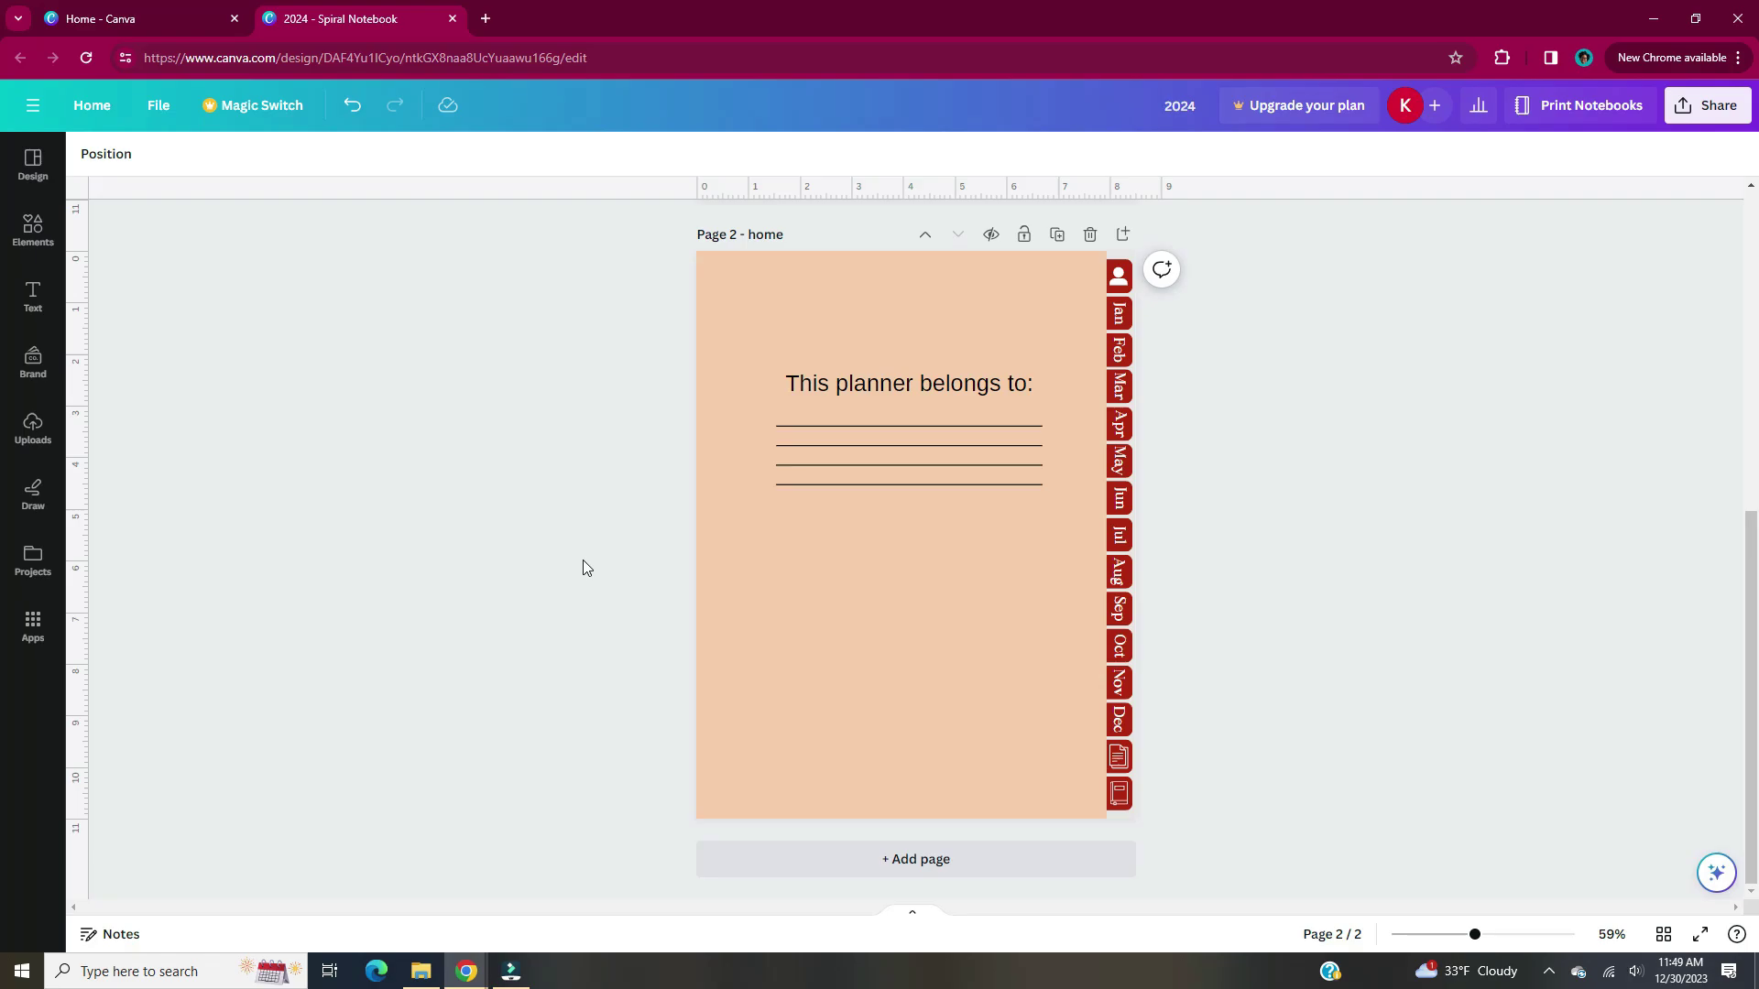
key("ctrl+z")
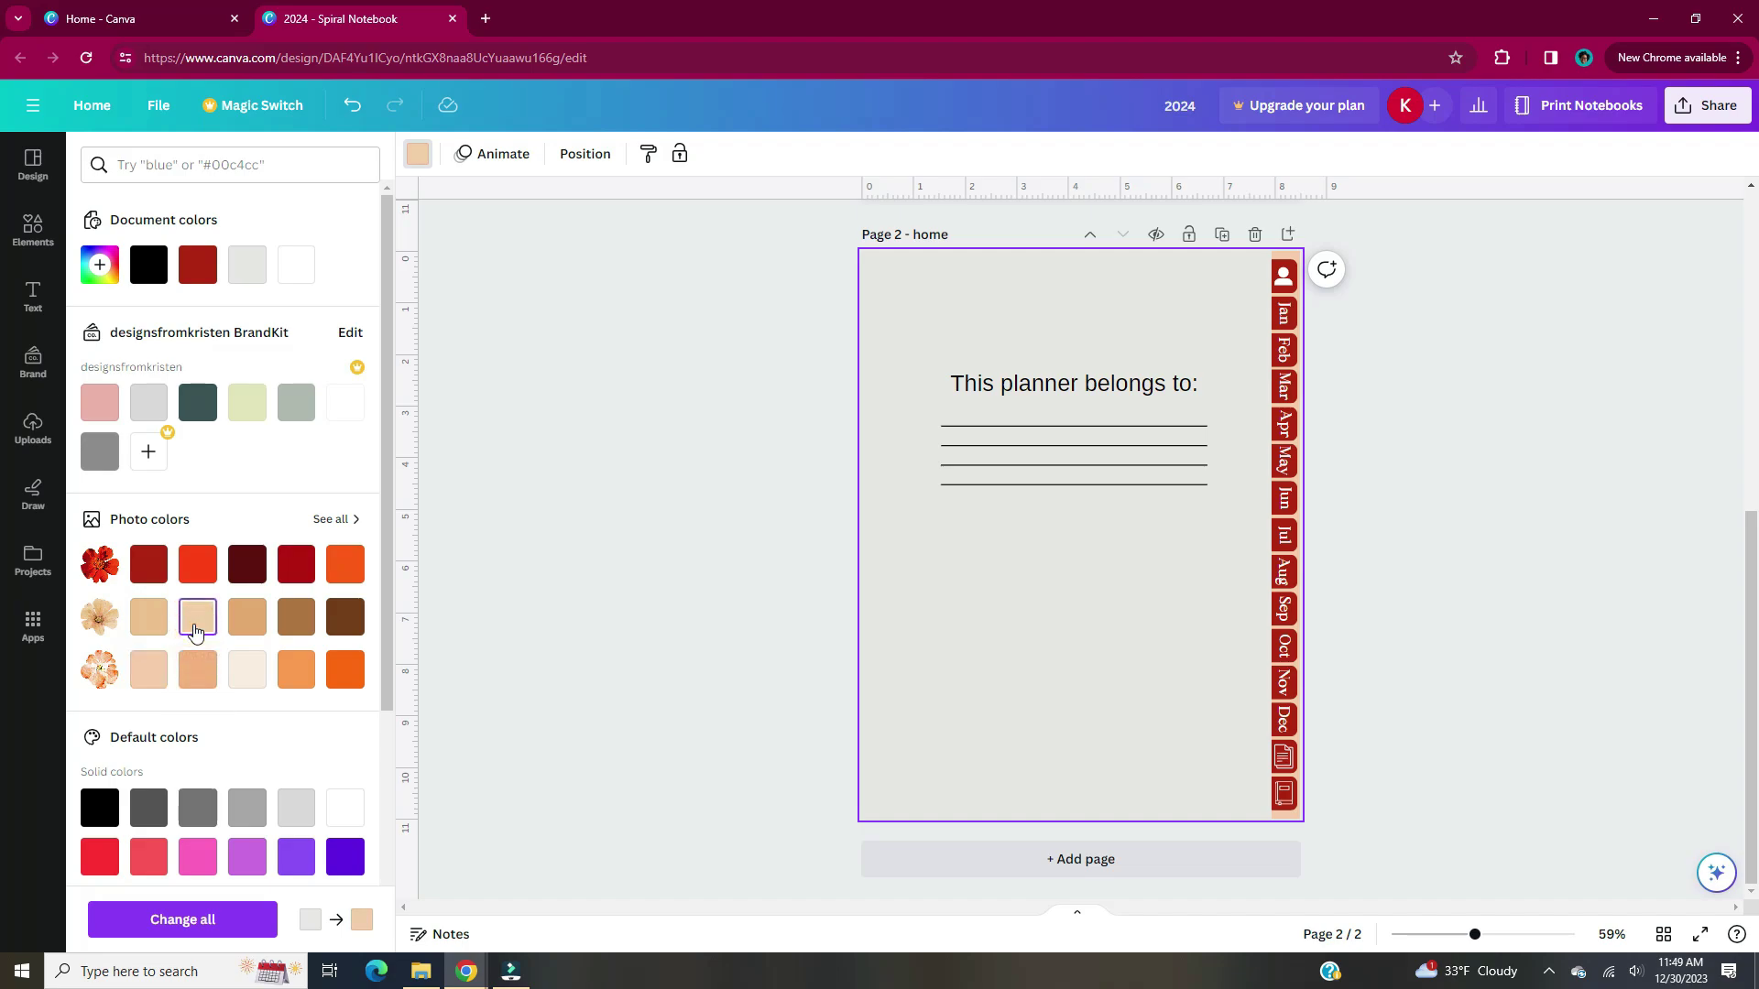
Set the page background behind the tabs to dark maroon and change the tab color to bright red across all pages.
left_click(246, 570)
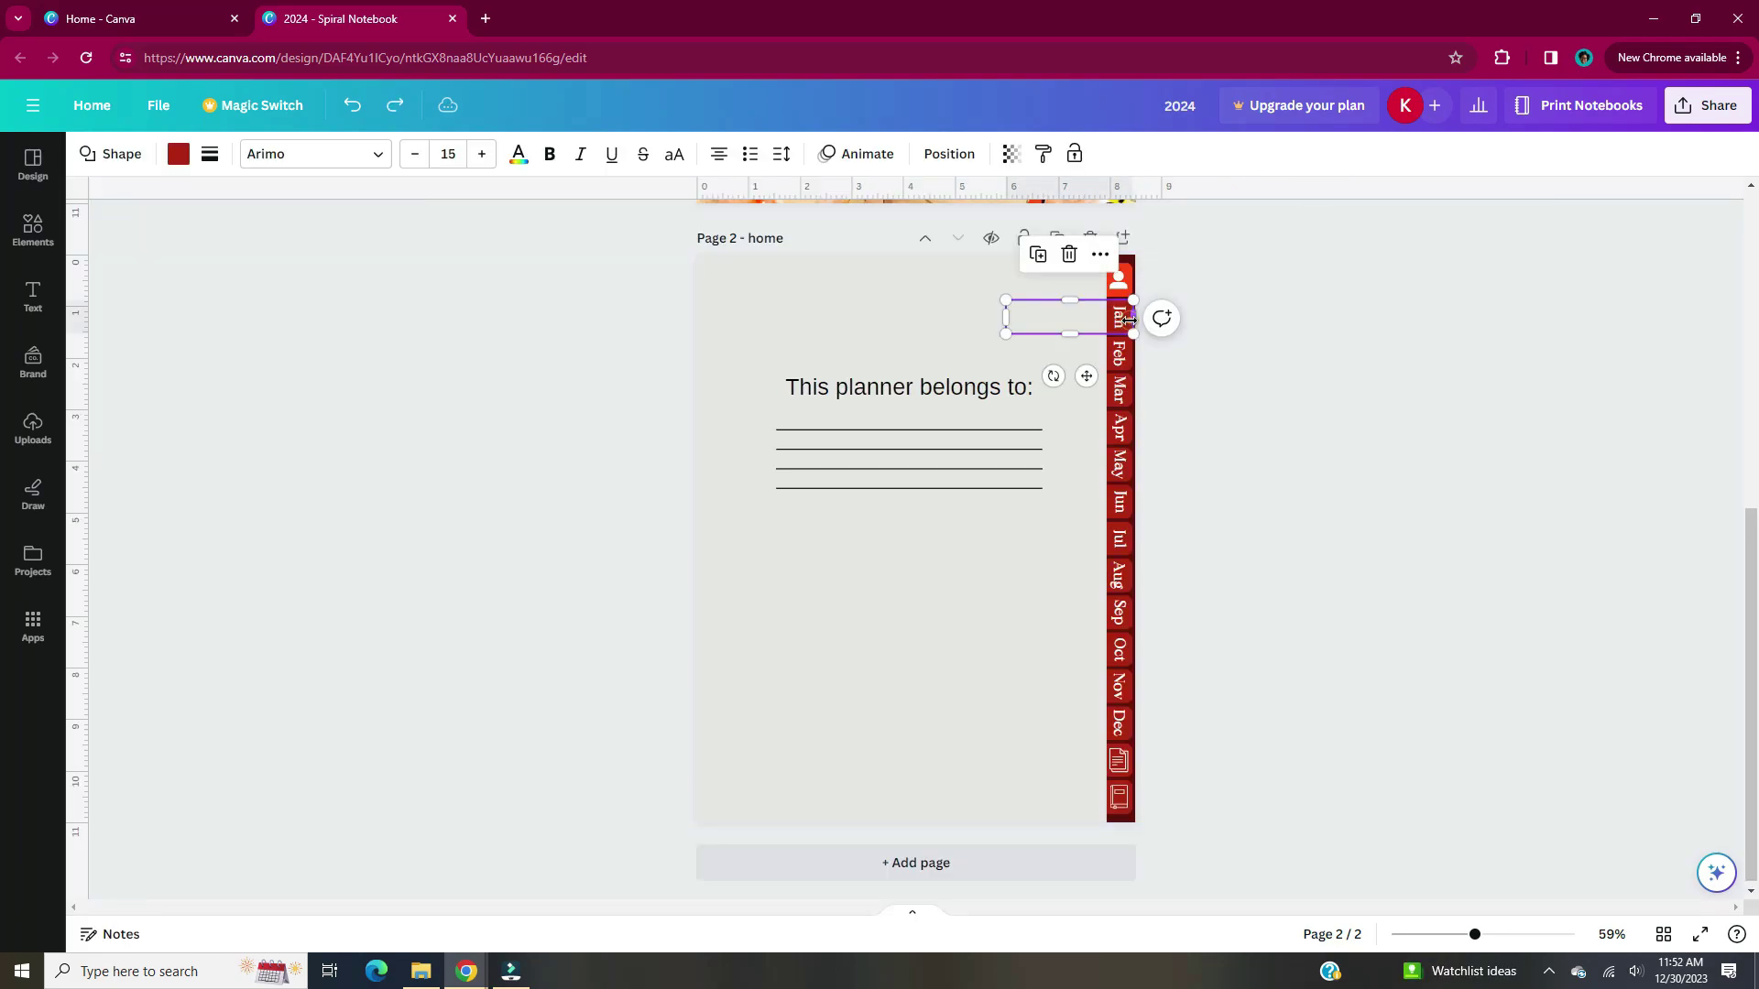
left_click(177, 153)
left_click(99, 314)
left_click(221, 934)
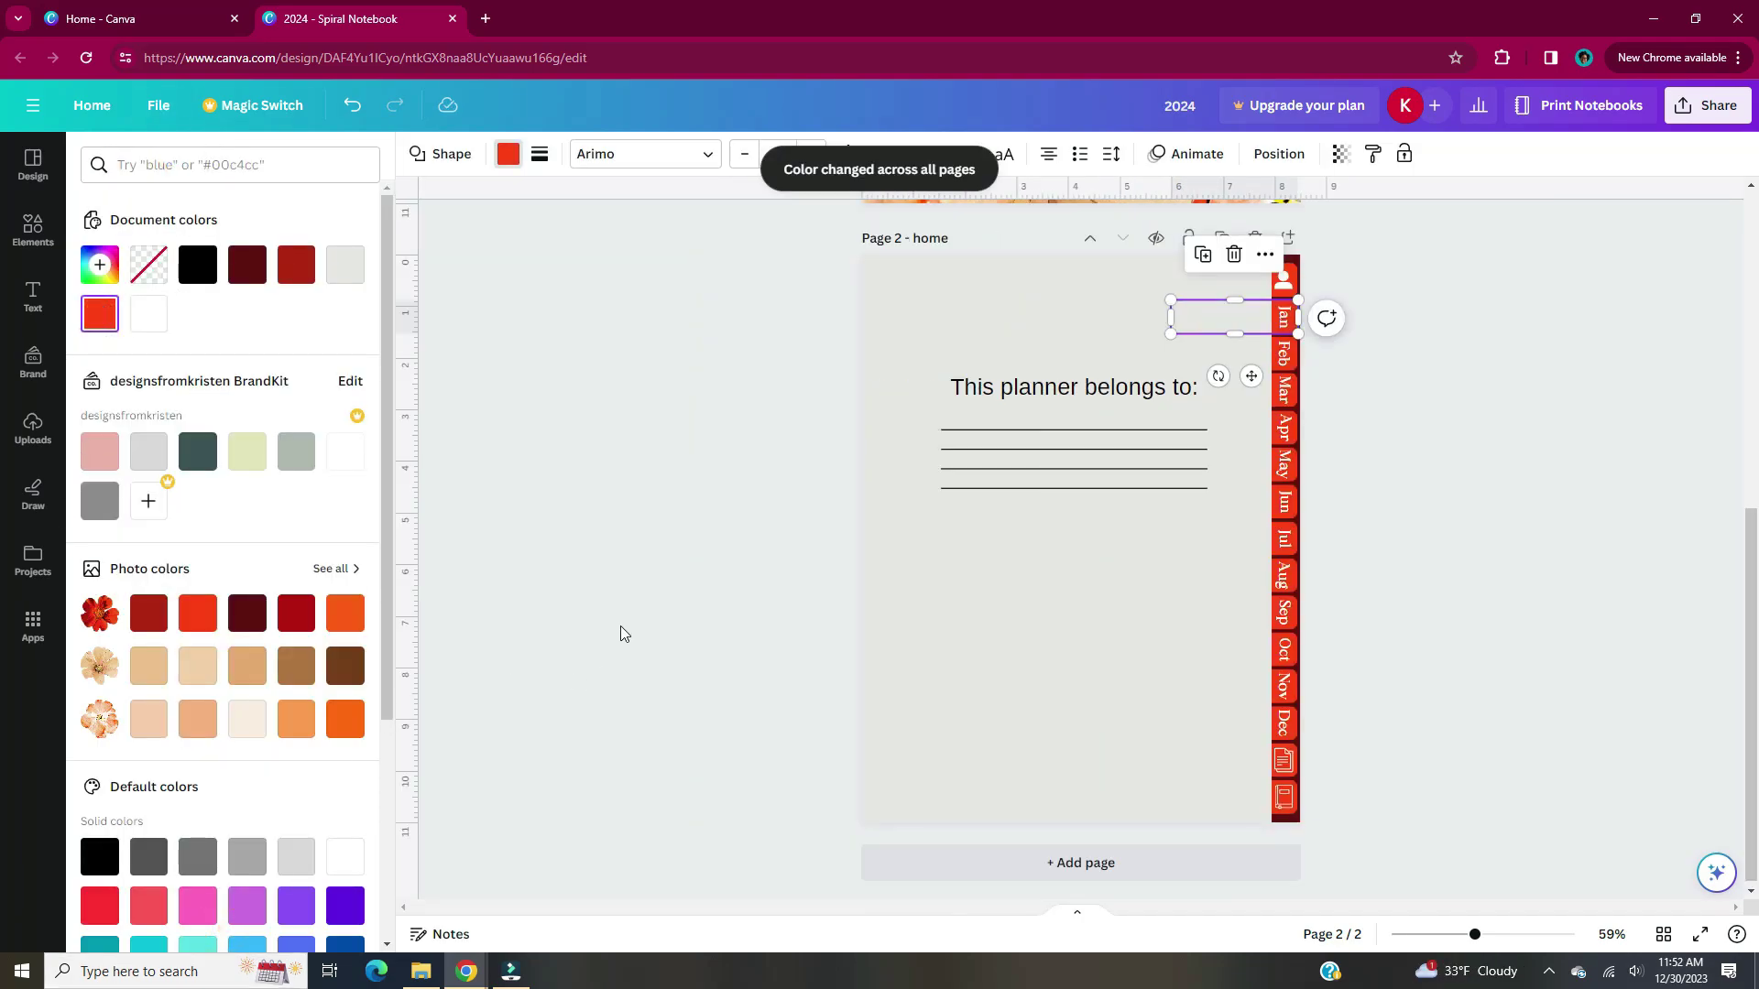
left_click(619, 627)
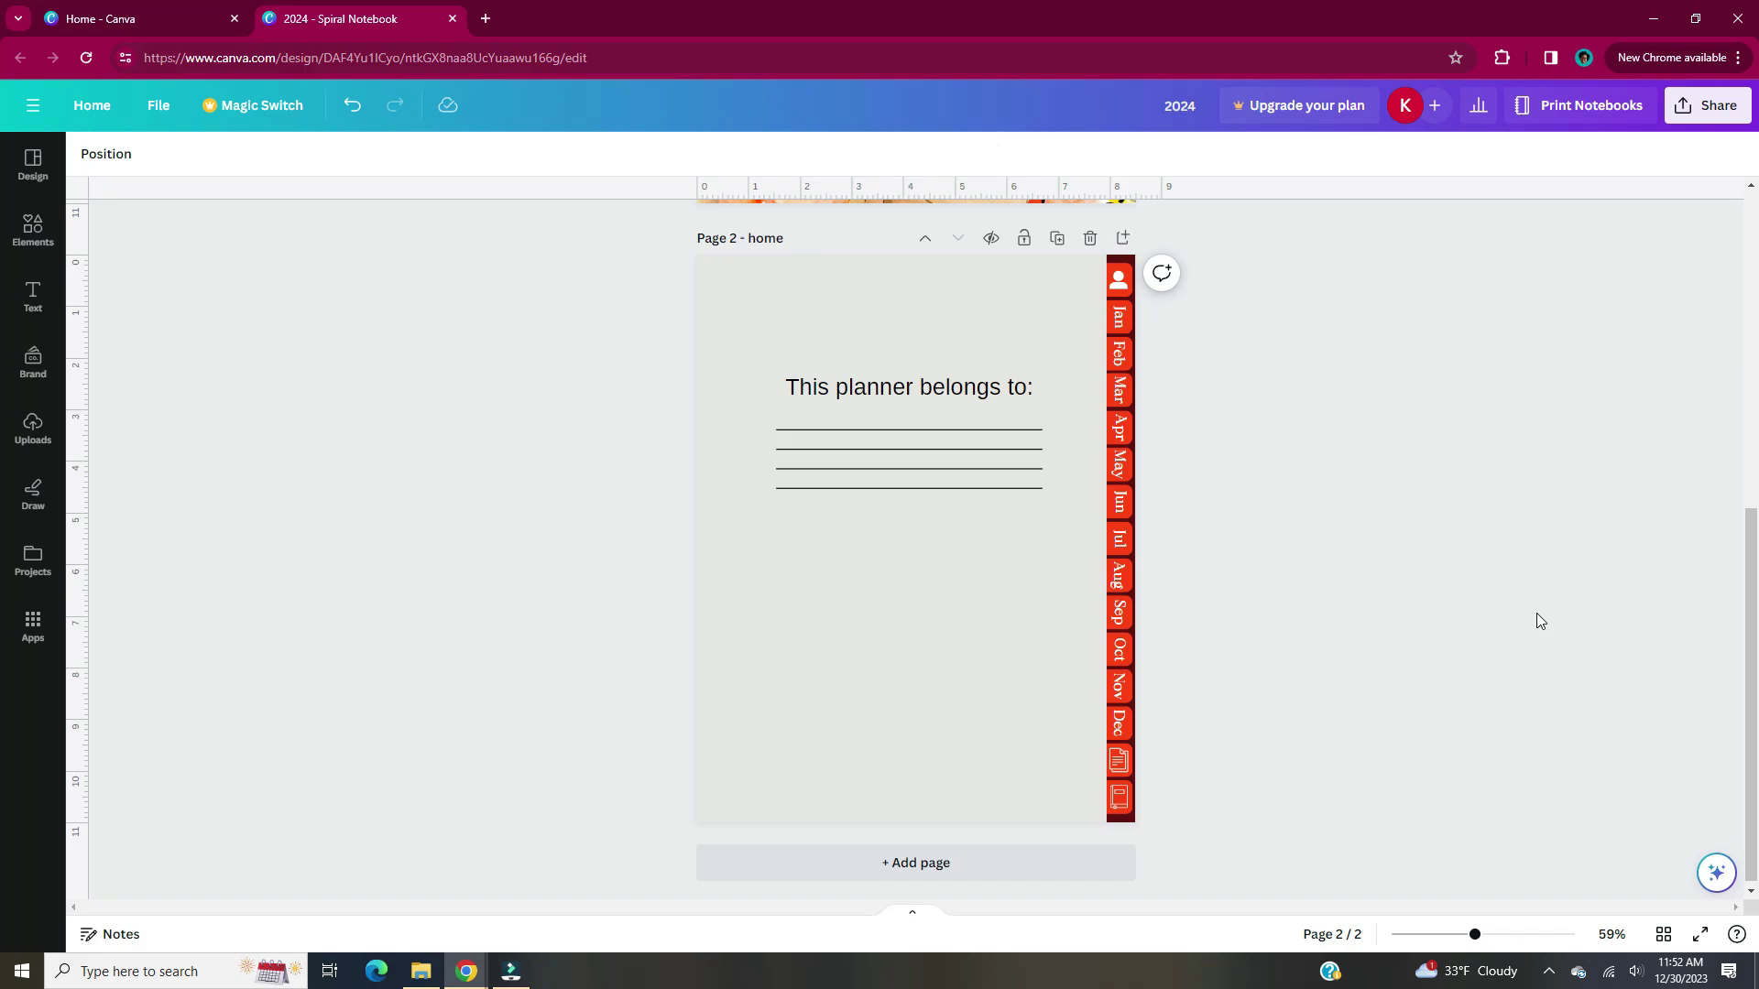
Add two new pages after the home page and title them "jan" and "feb".
left_click(1068, 877)
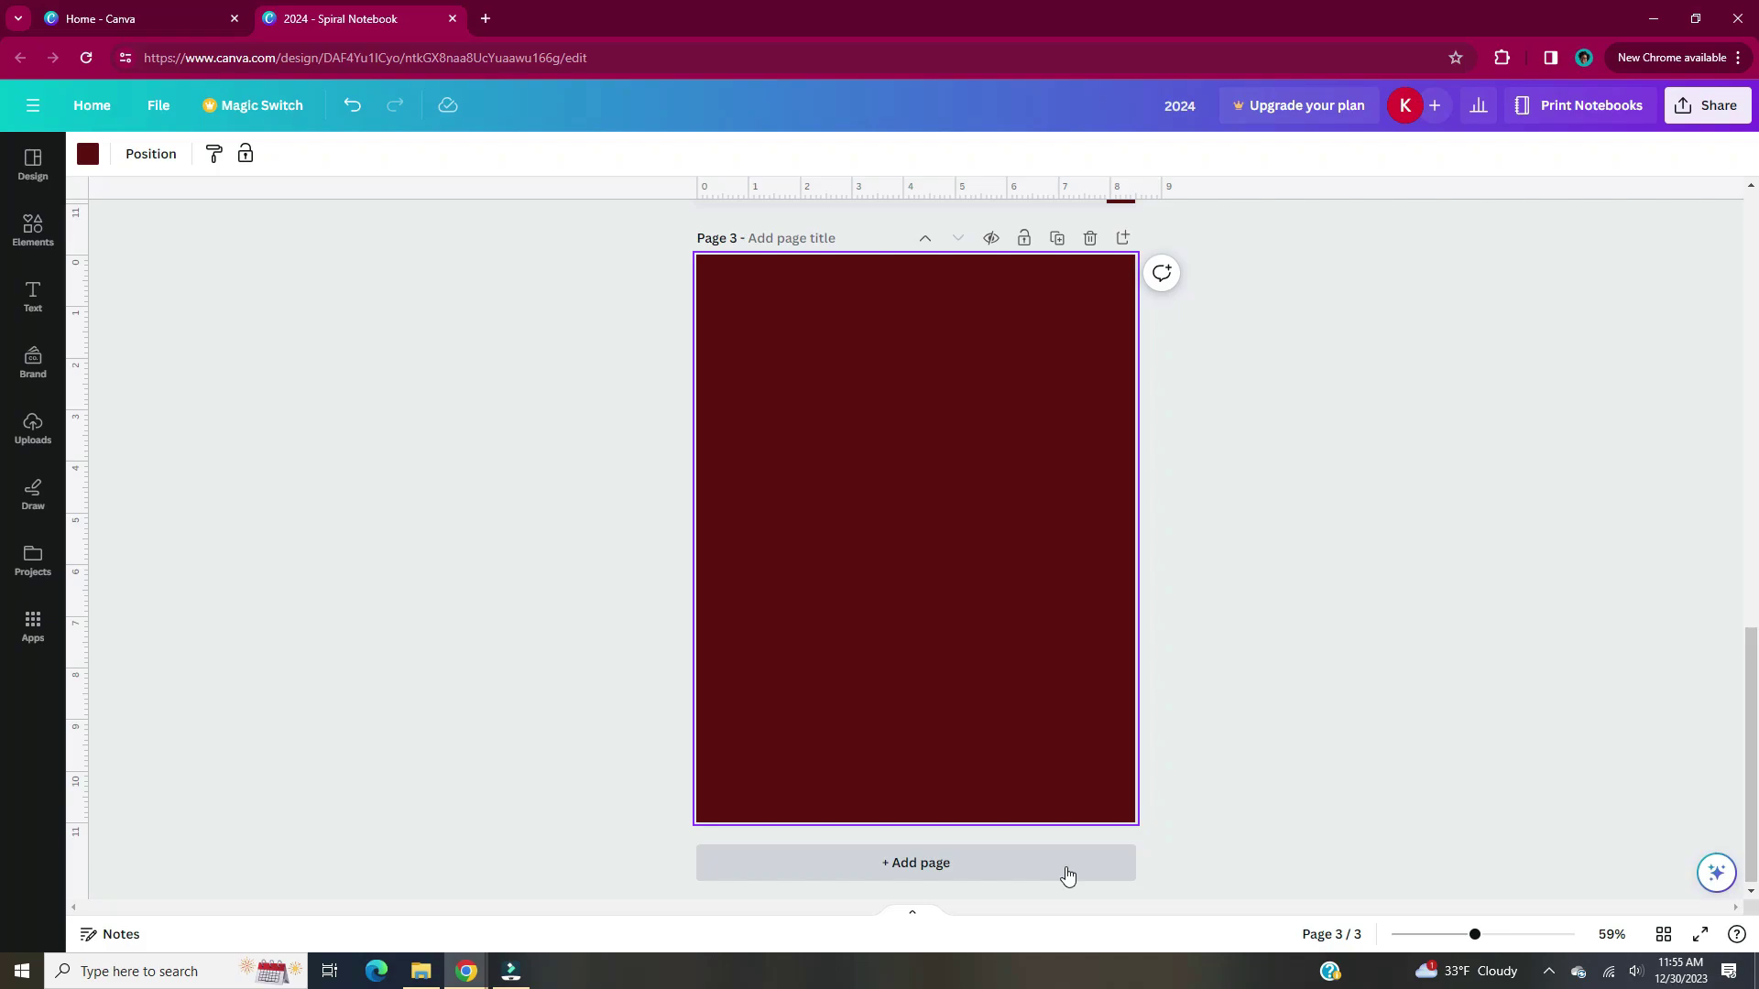
left_click(797, 239)
type("jan")
left_click(1008, 863)
left_click(797, 238)
type("feb")
Add pages 5 and 6 and title them "mar" and "apr".
left_click(1050, 862)
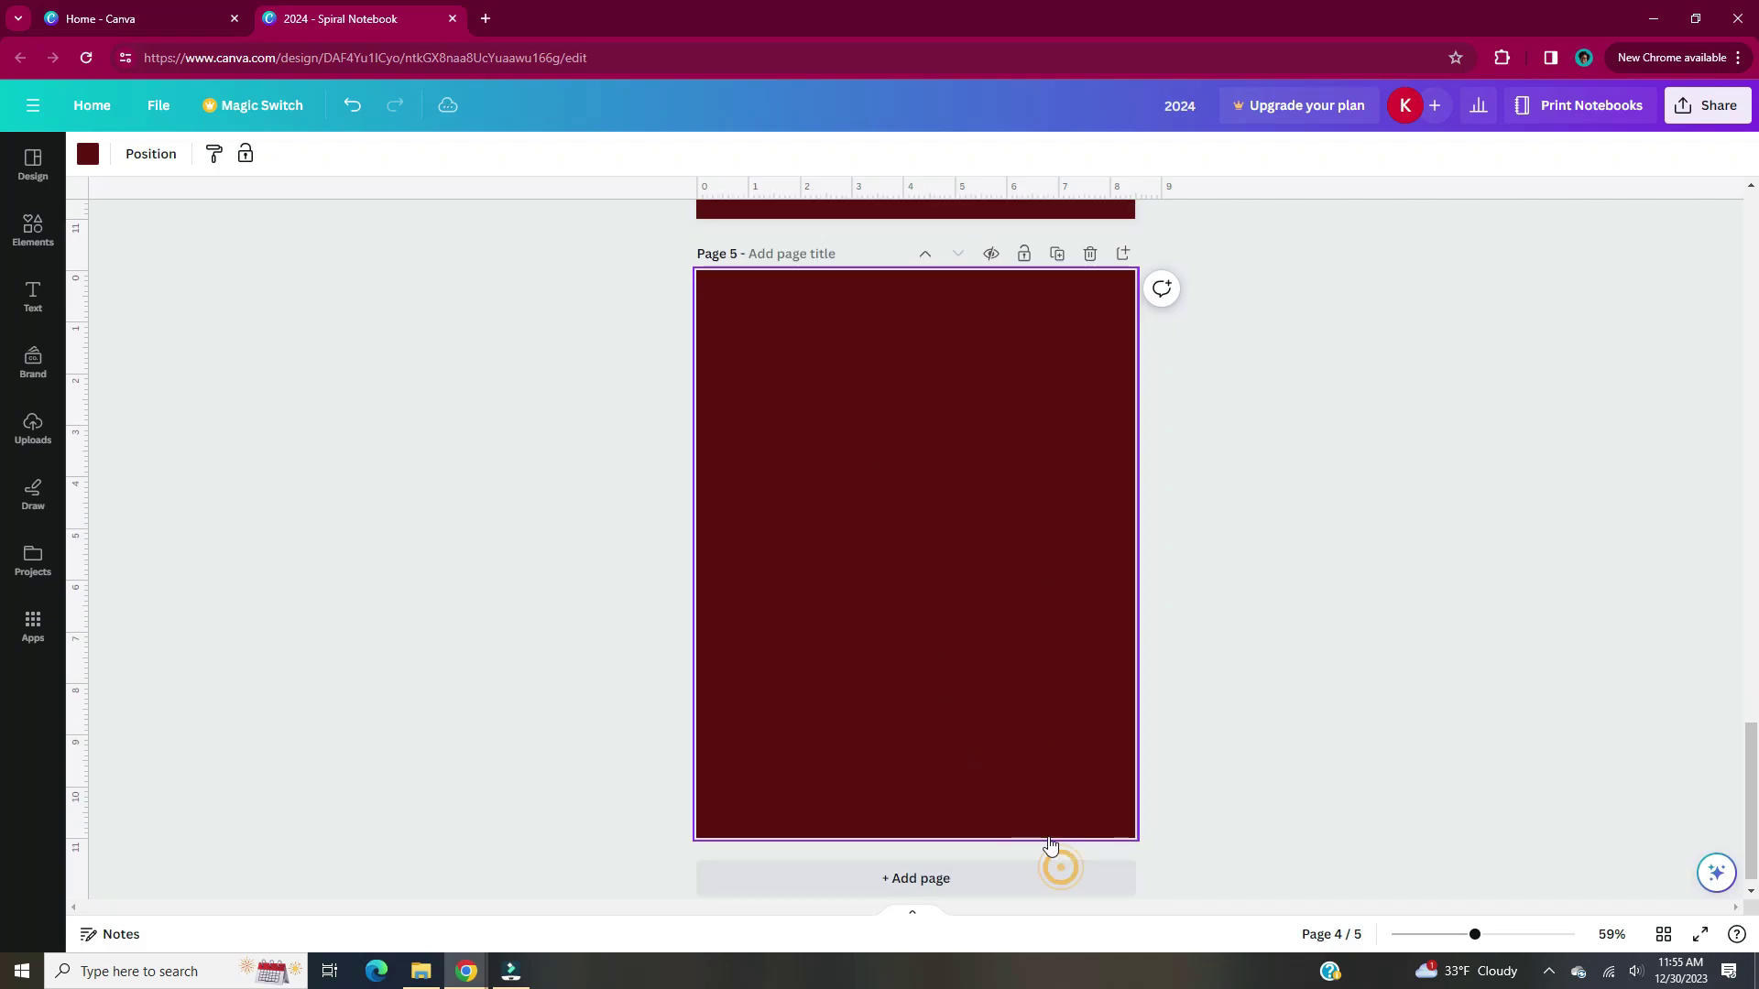
left_click(833, 239)
type("mar")
left_click(1113, 864)
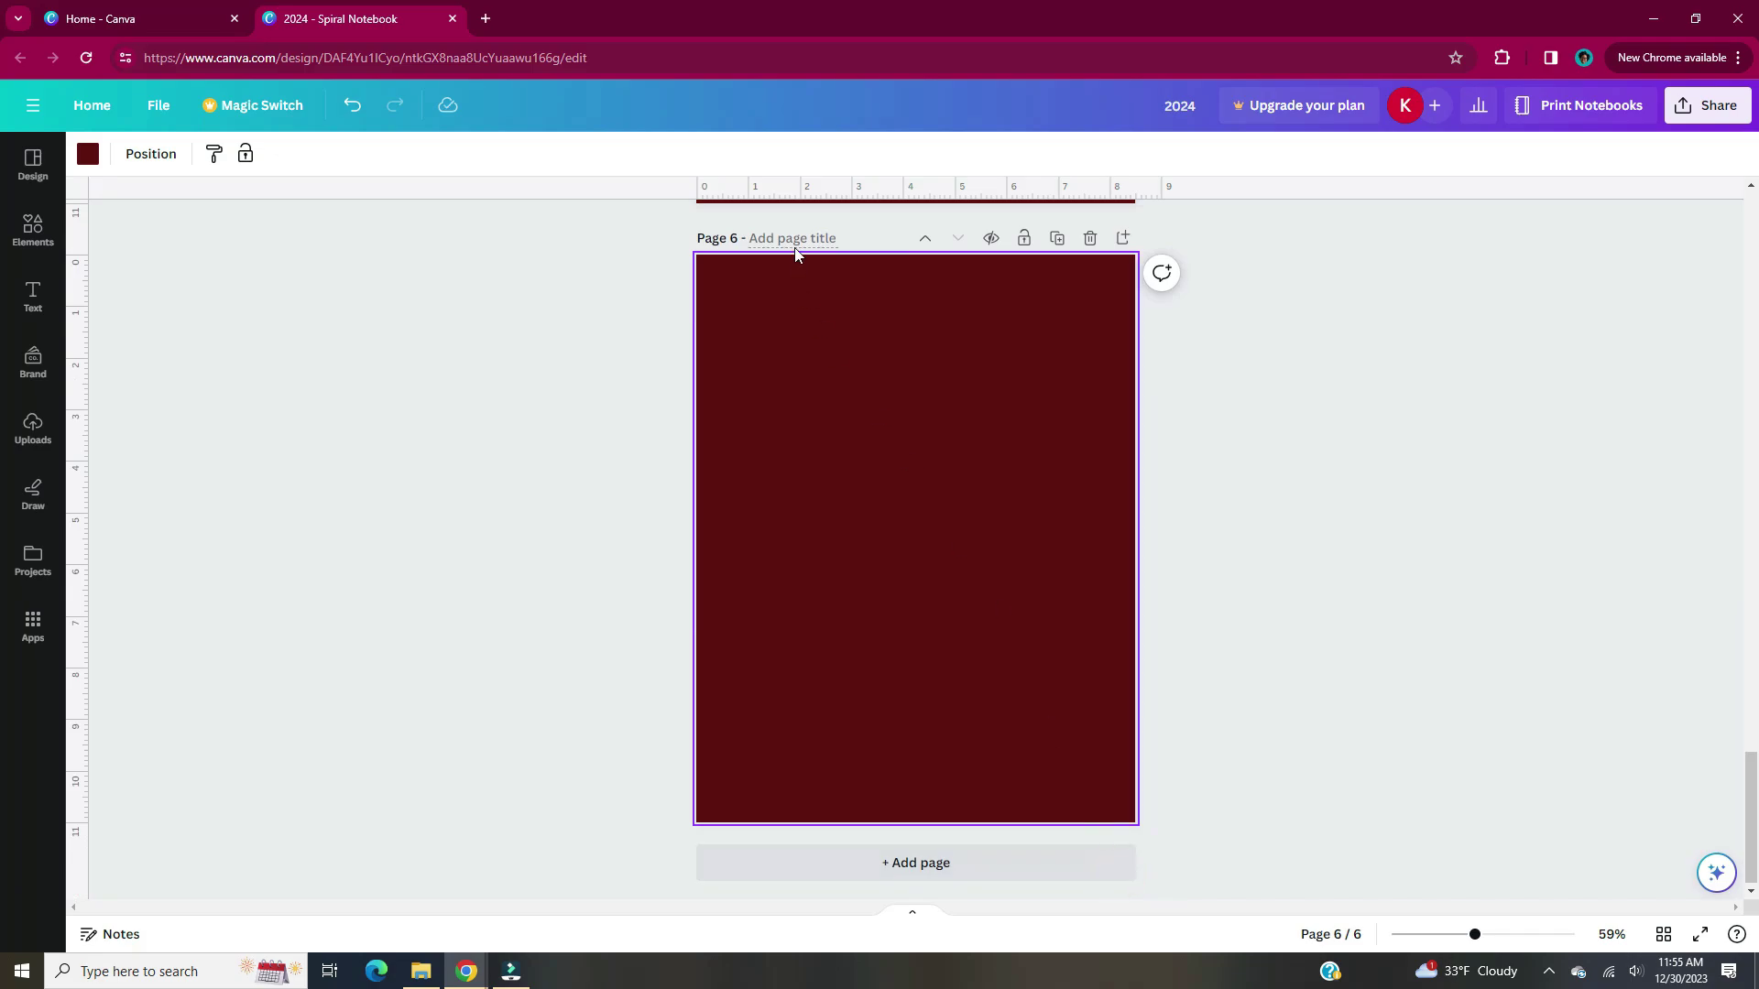
left_click(793, 238)
type("apr")
Add pages 7 and 8 and title them "may" and "jun".
left_click(1103, 866)
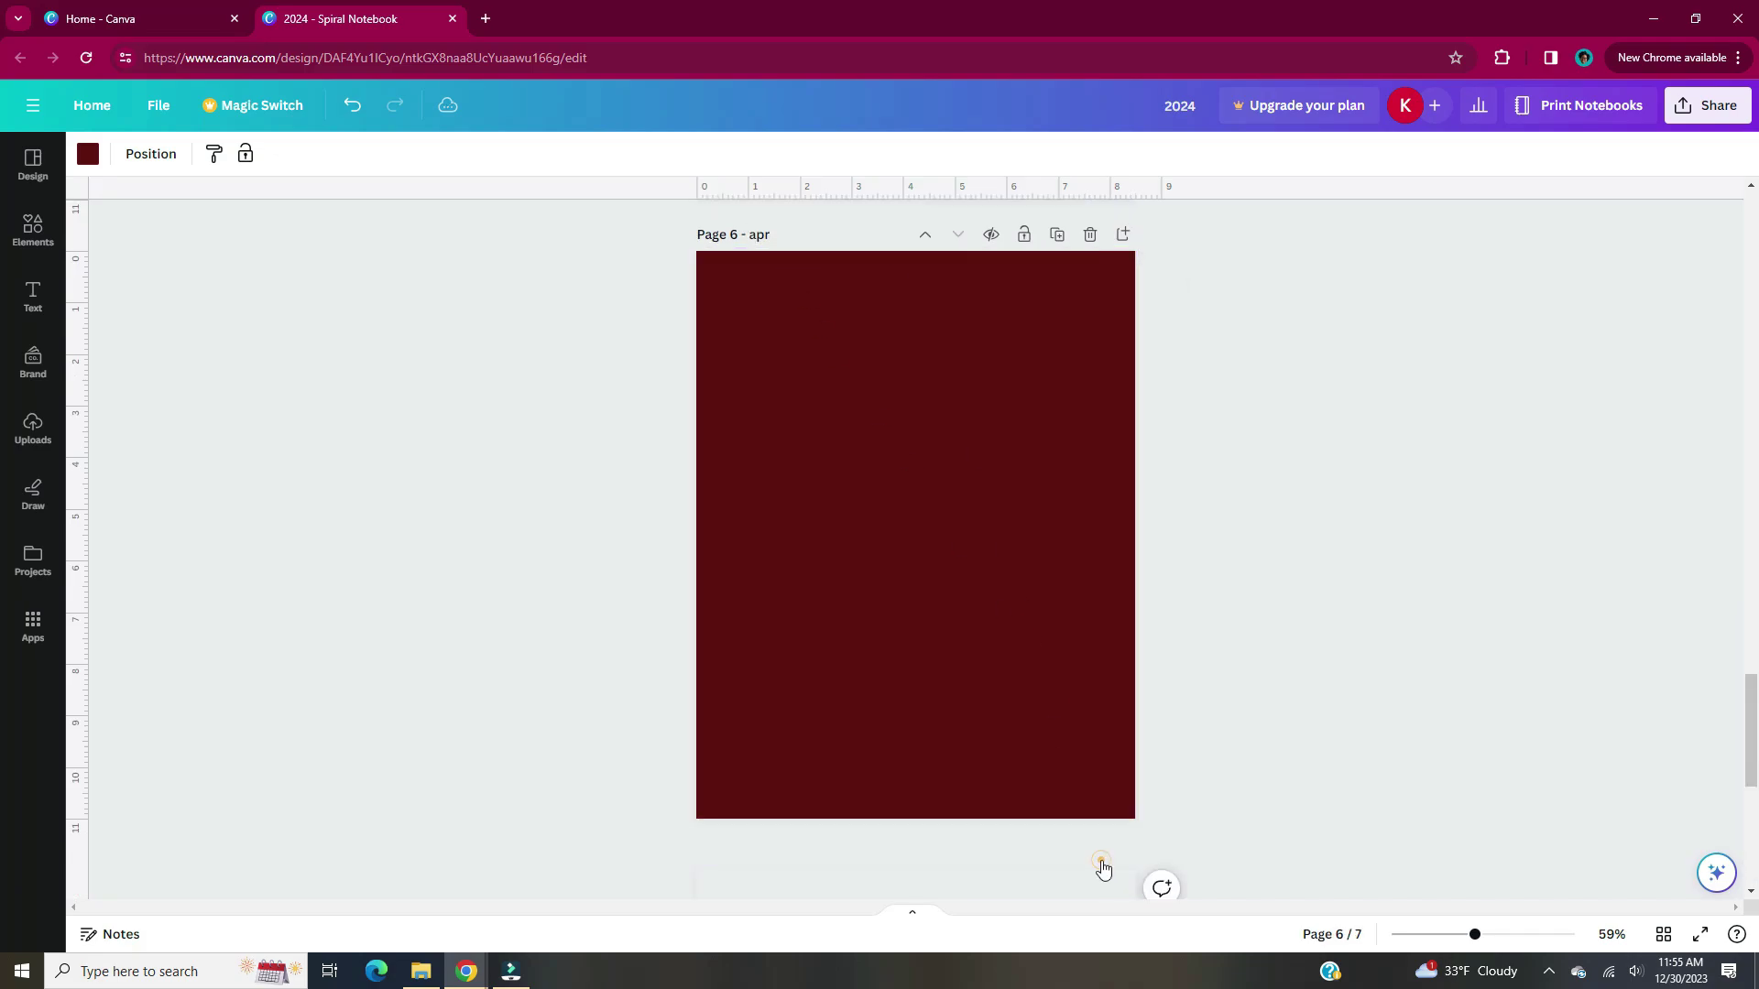
left_click(811, 240)
type("may")
left_click(1072, 862)
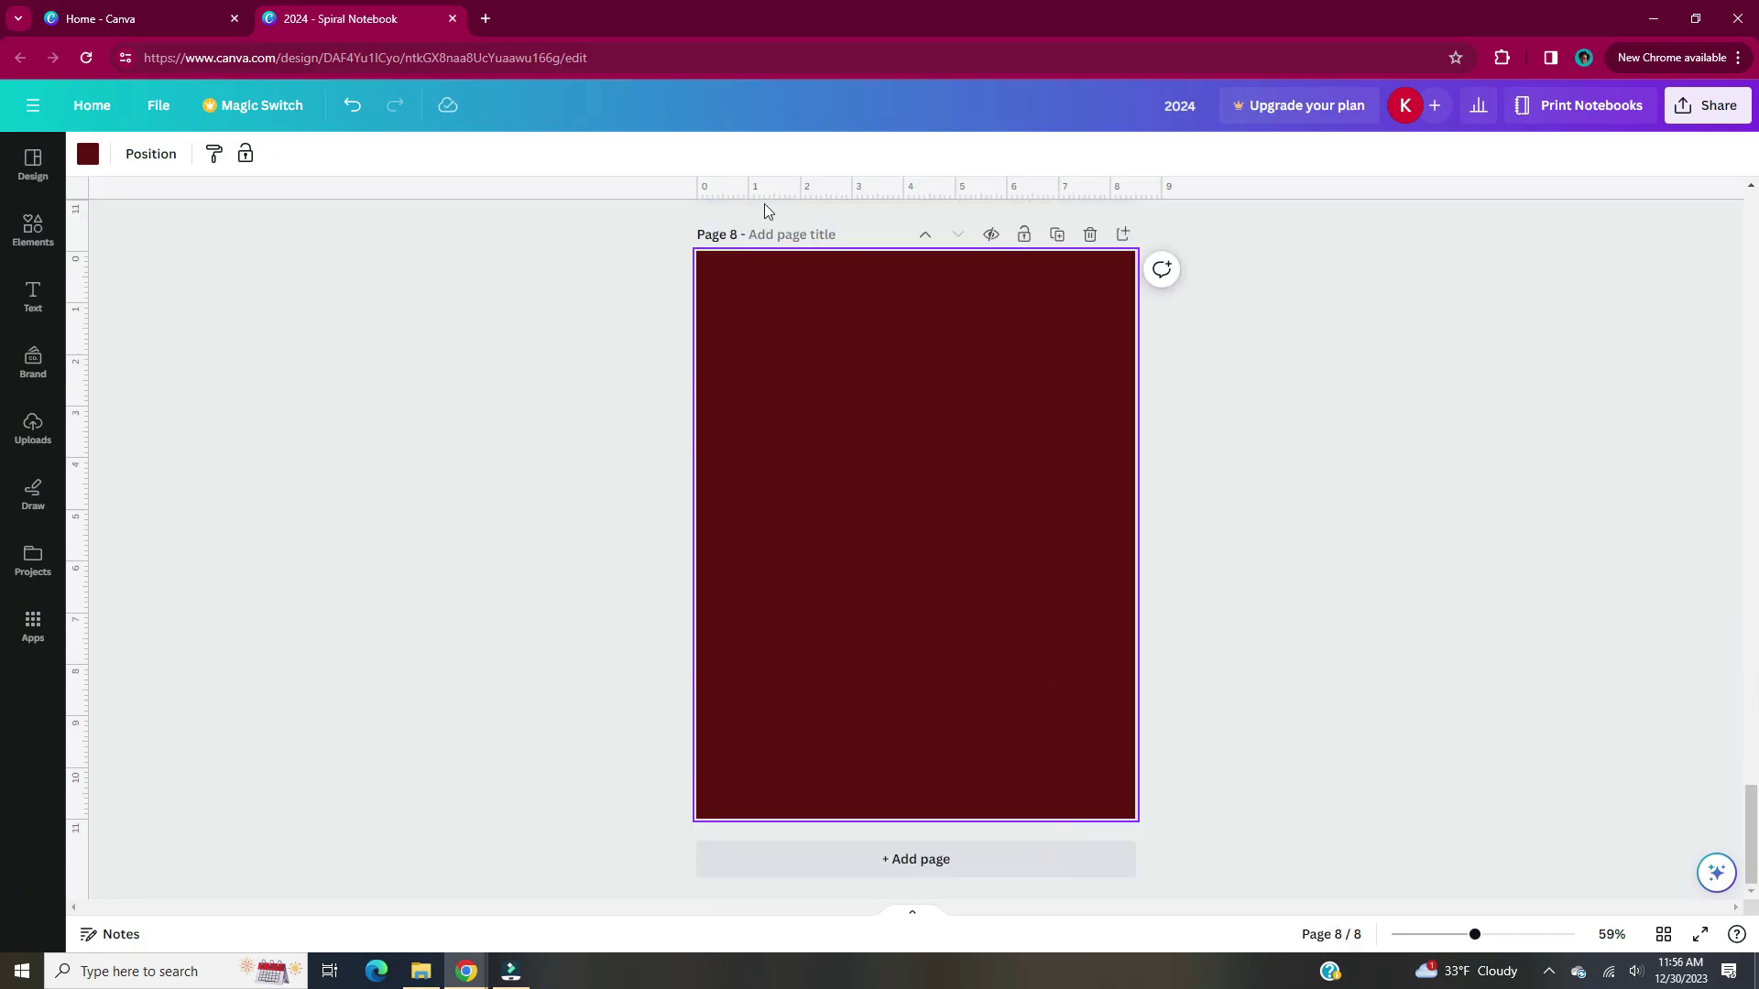
left_click(805, 240)
type("jun")
Add pages 9 and 10 and title them "jul" and "aug".
left_click(1044, 858)
left_click(830, 240)
type("jul")
left_click(1016, 861)
left_click(828, 235)
type("aug")
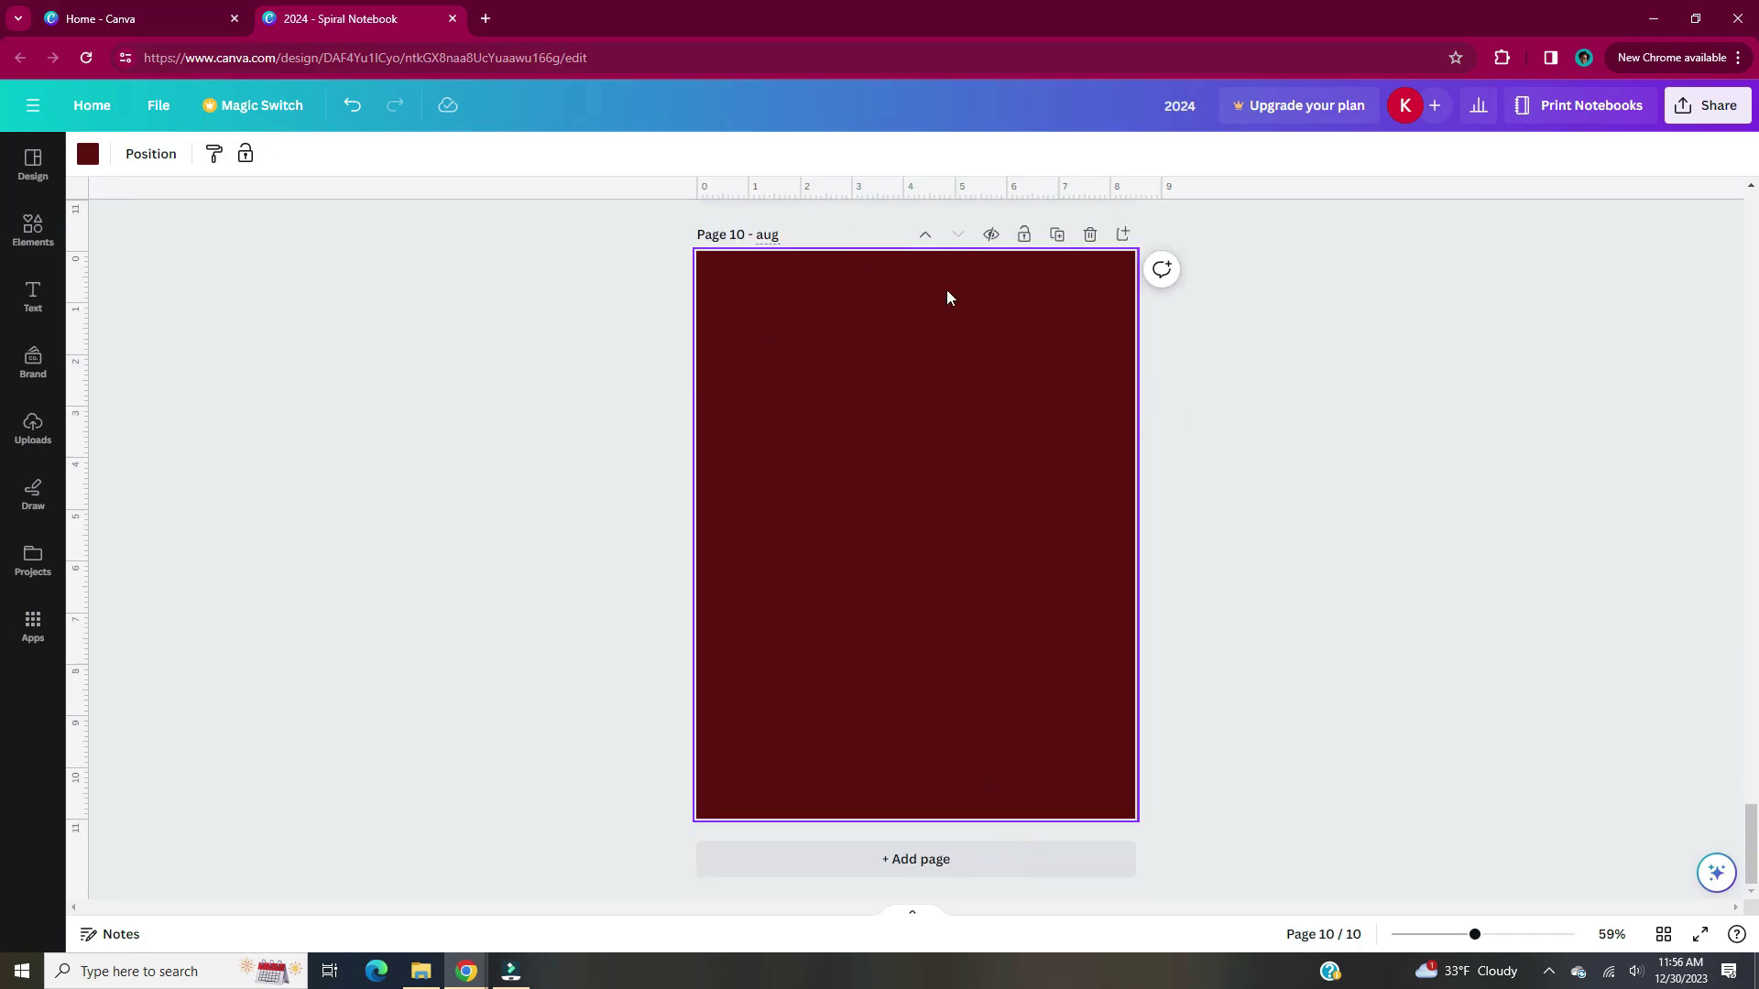
Add pages 11 and 12 and title them "sep" and "oct".
left_click(1040, 858)
left_click(826, 236)
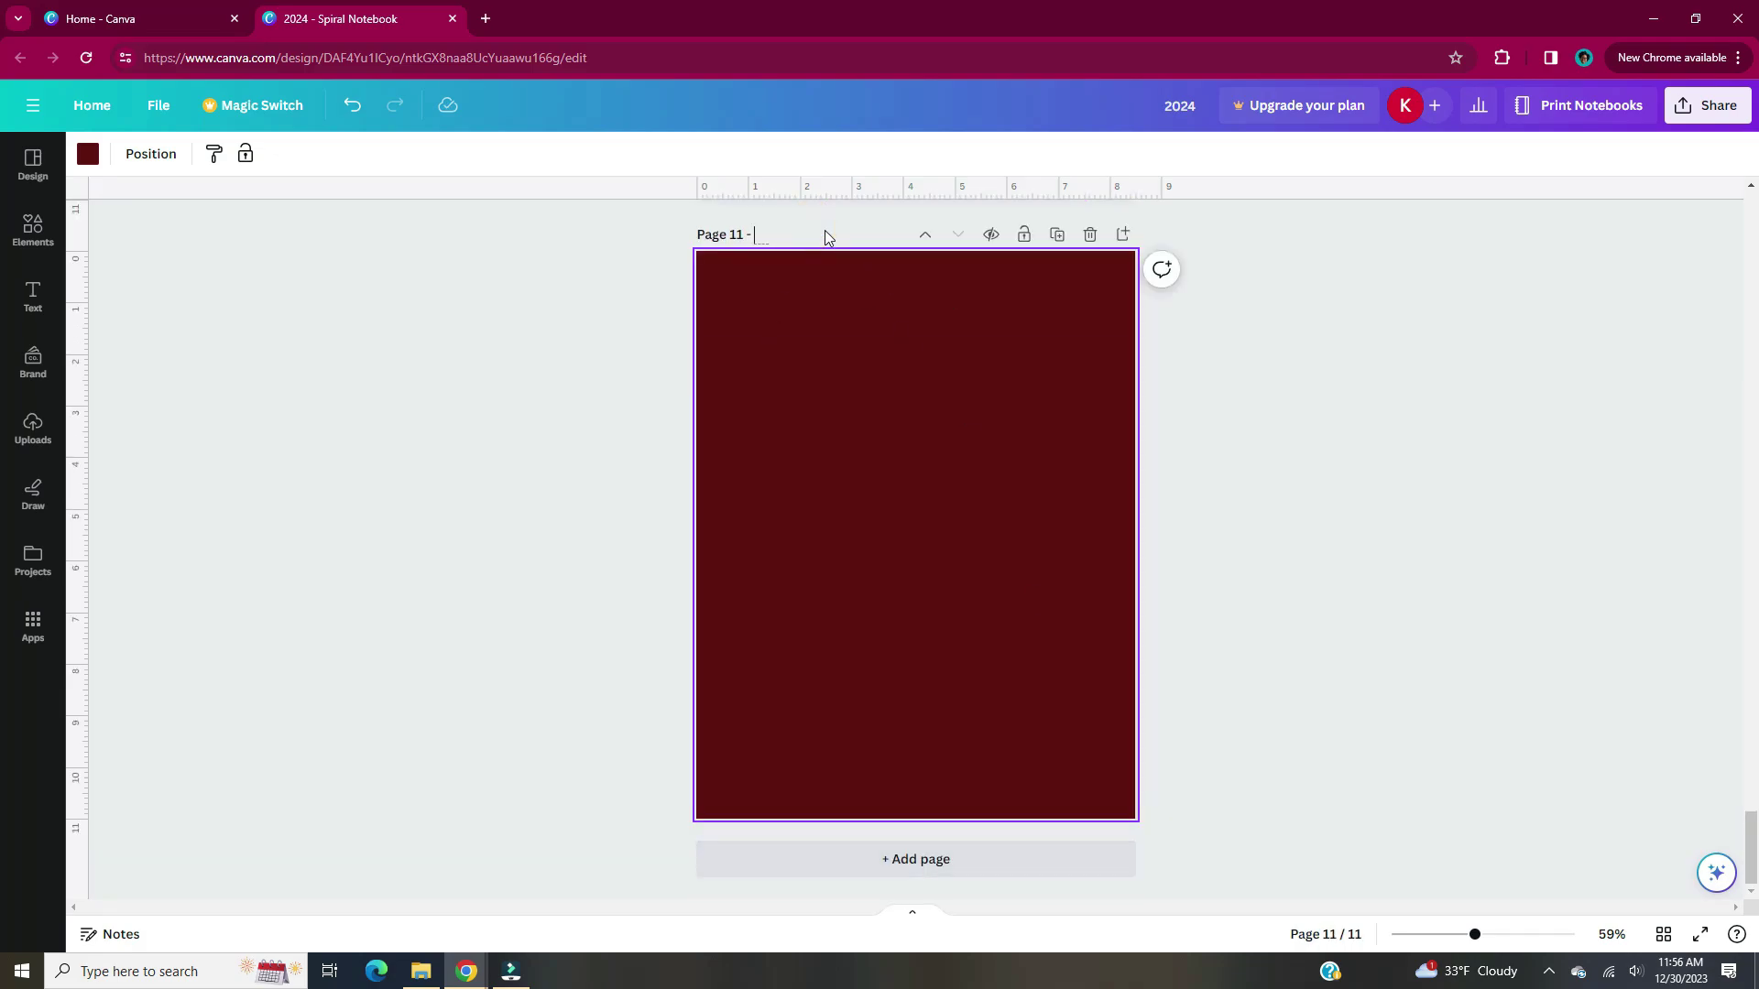
left_click(1026, 859)
left_click(806, 238)
type("o")
Add pages 13 and 14 and title them "nov" and "dec".
left_click(1023, 857)
left_click(1046, 858)
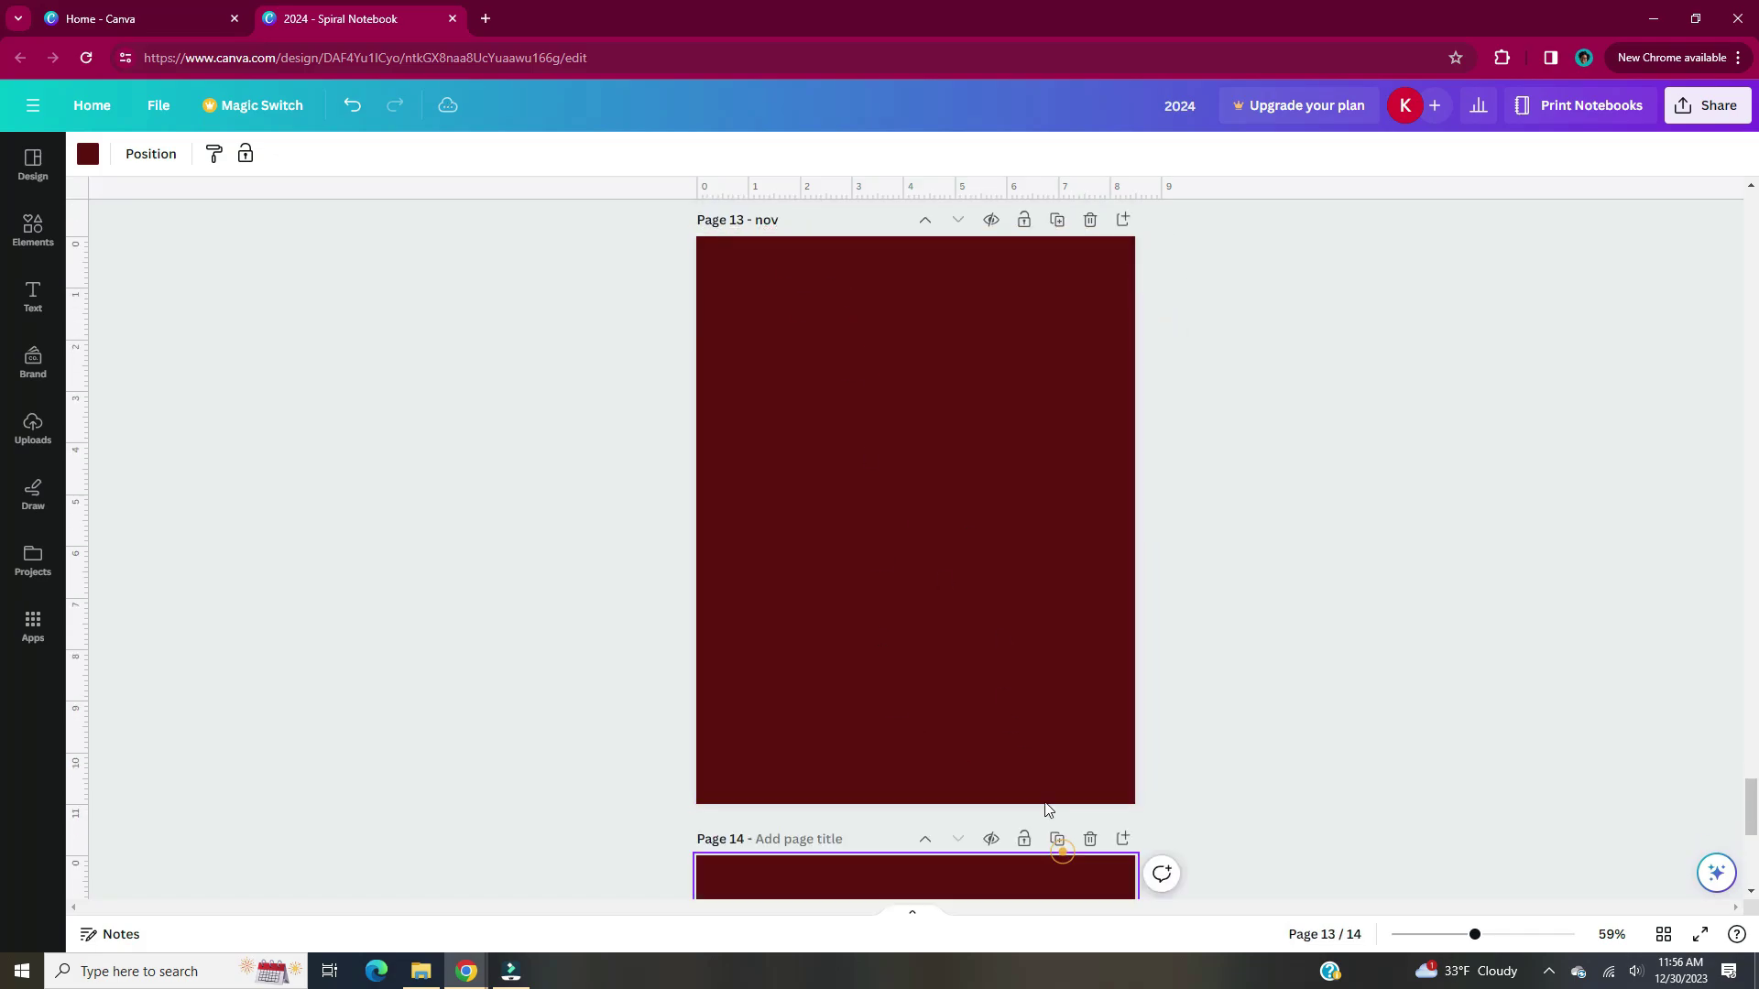
left_click(815, 238)
Add pages 15 and 16 and title them "notes" and "dot grid".
left_click(1056, 861)
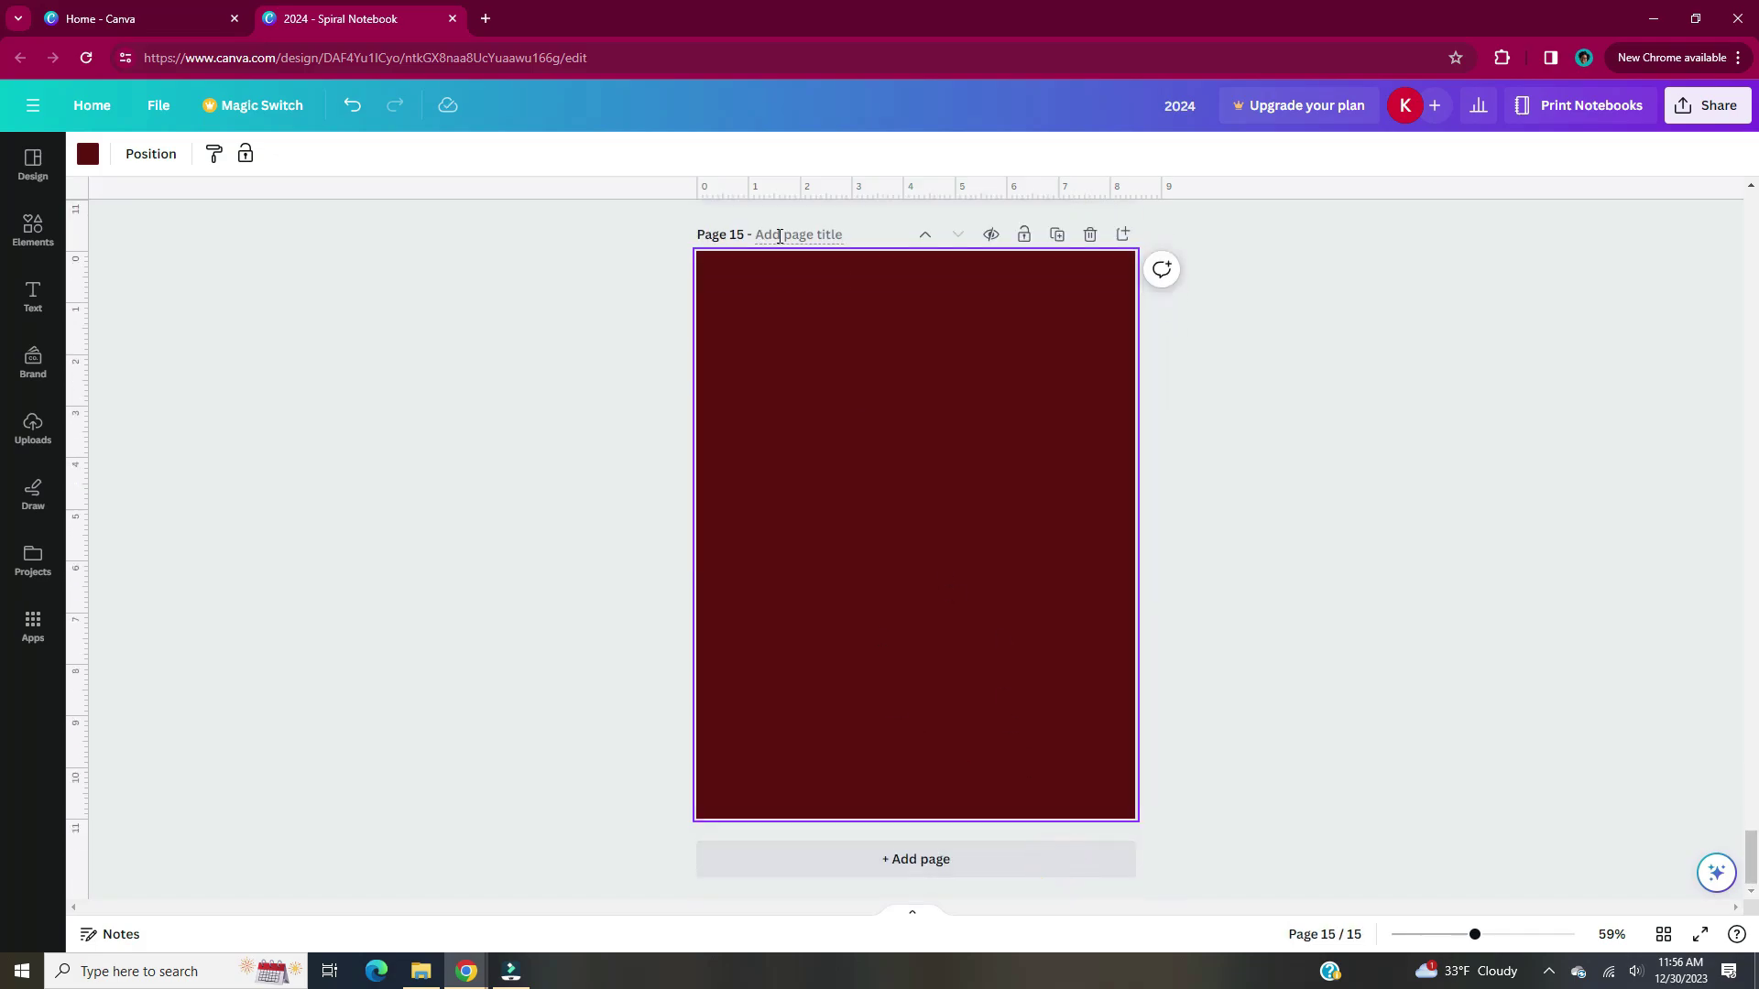
left_click(779, 235)
type("notes")
left_click(939, 615)
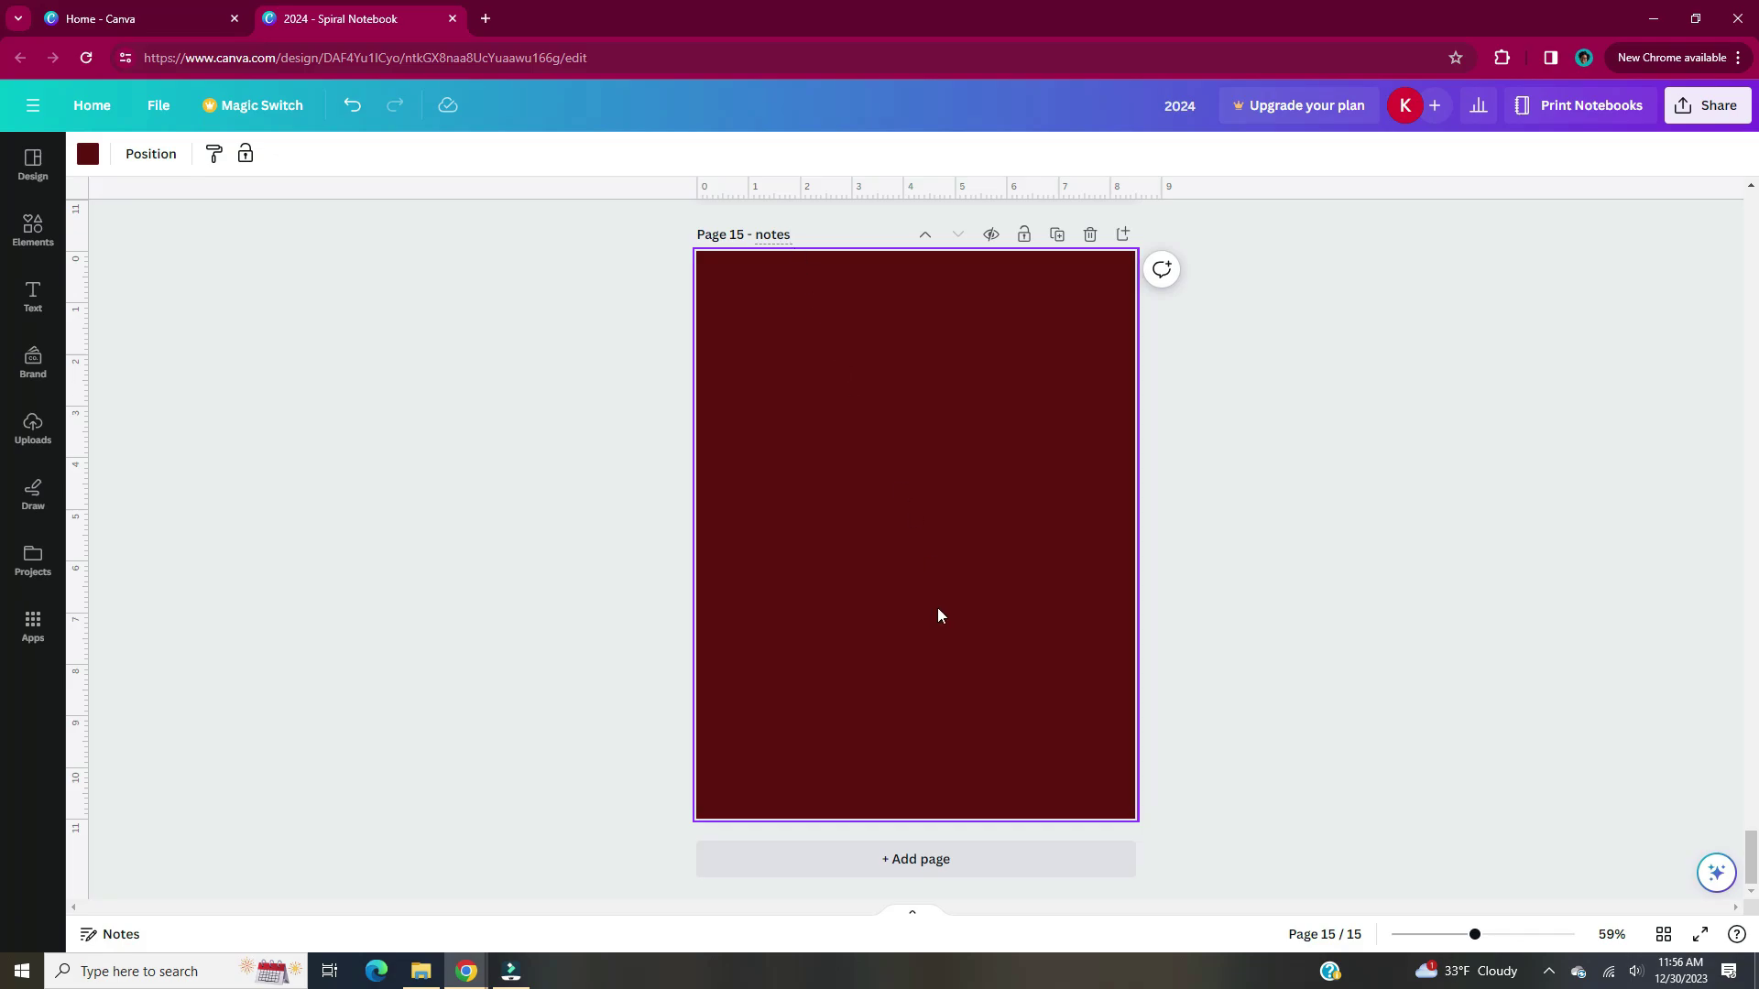
left_click(1011, 859)
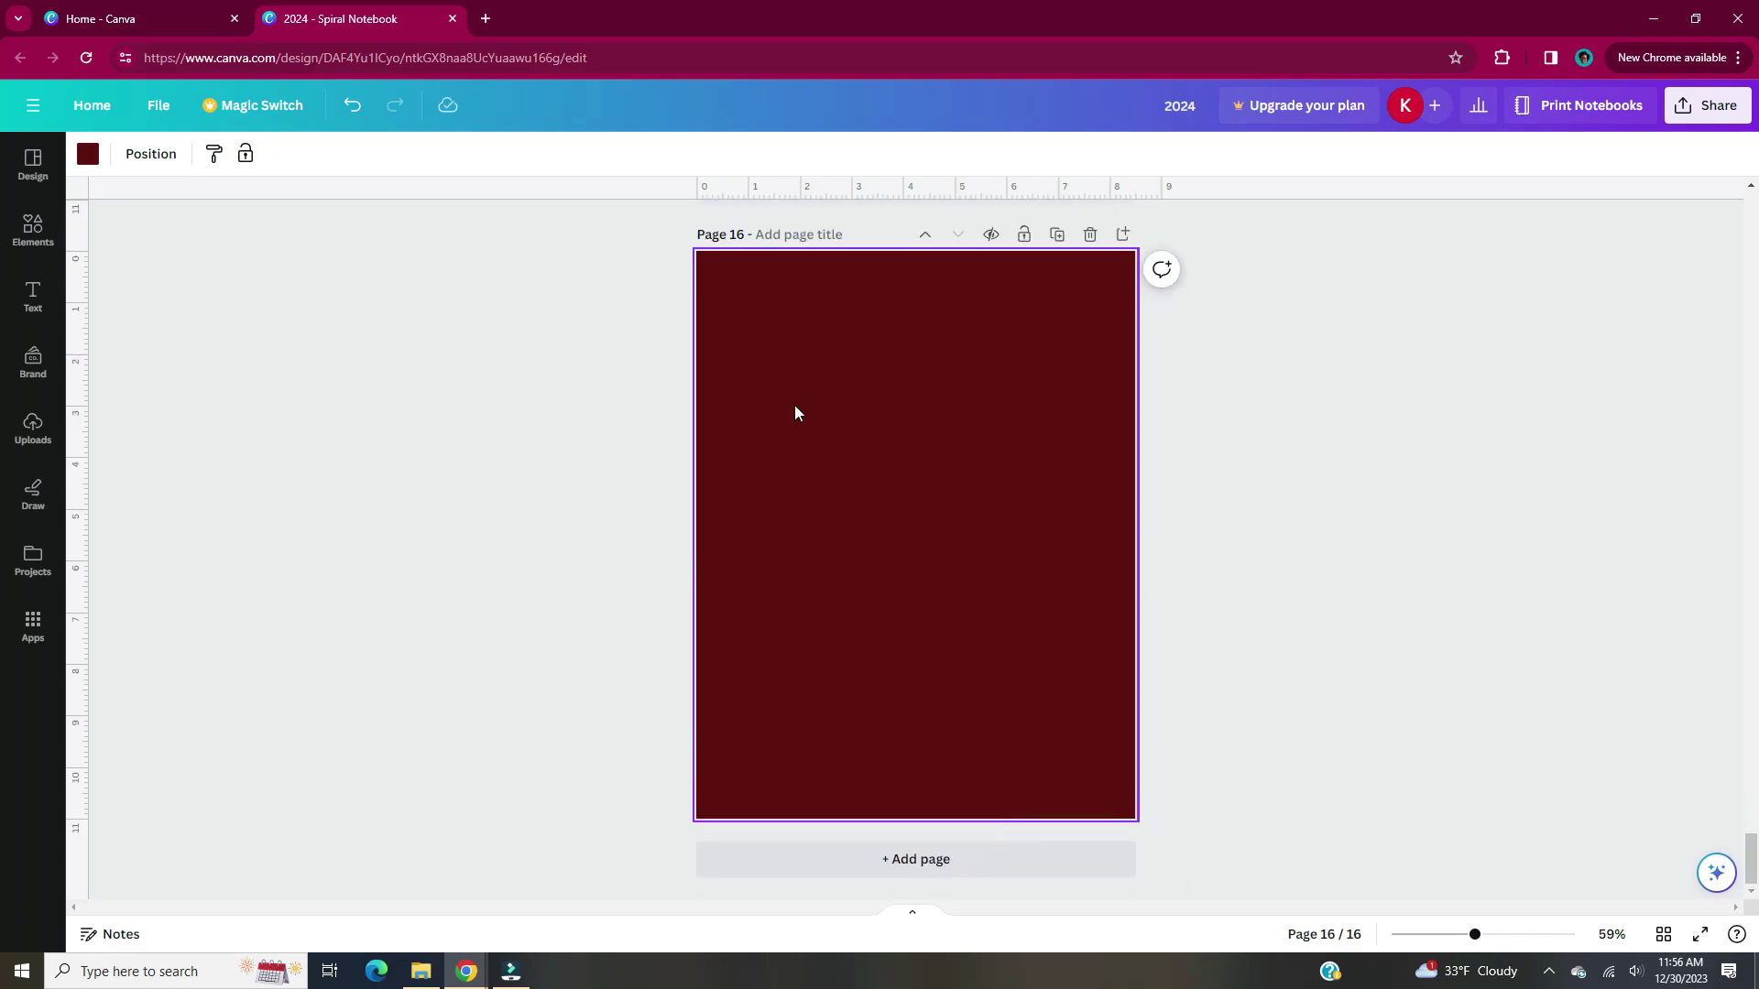
left_click(827, 242)
type("dot grid")
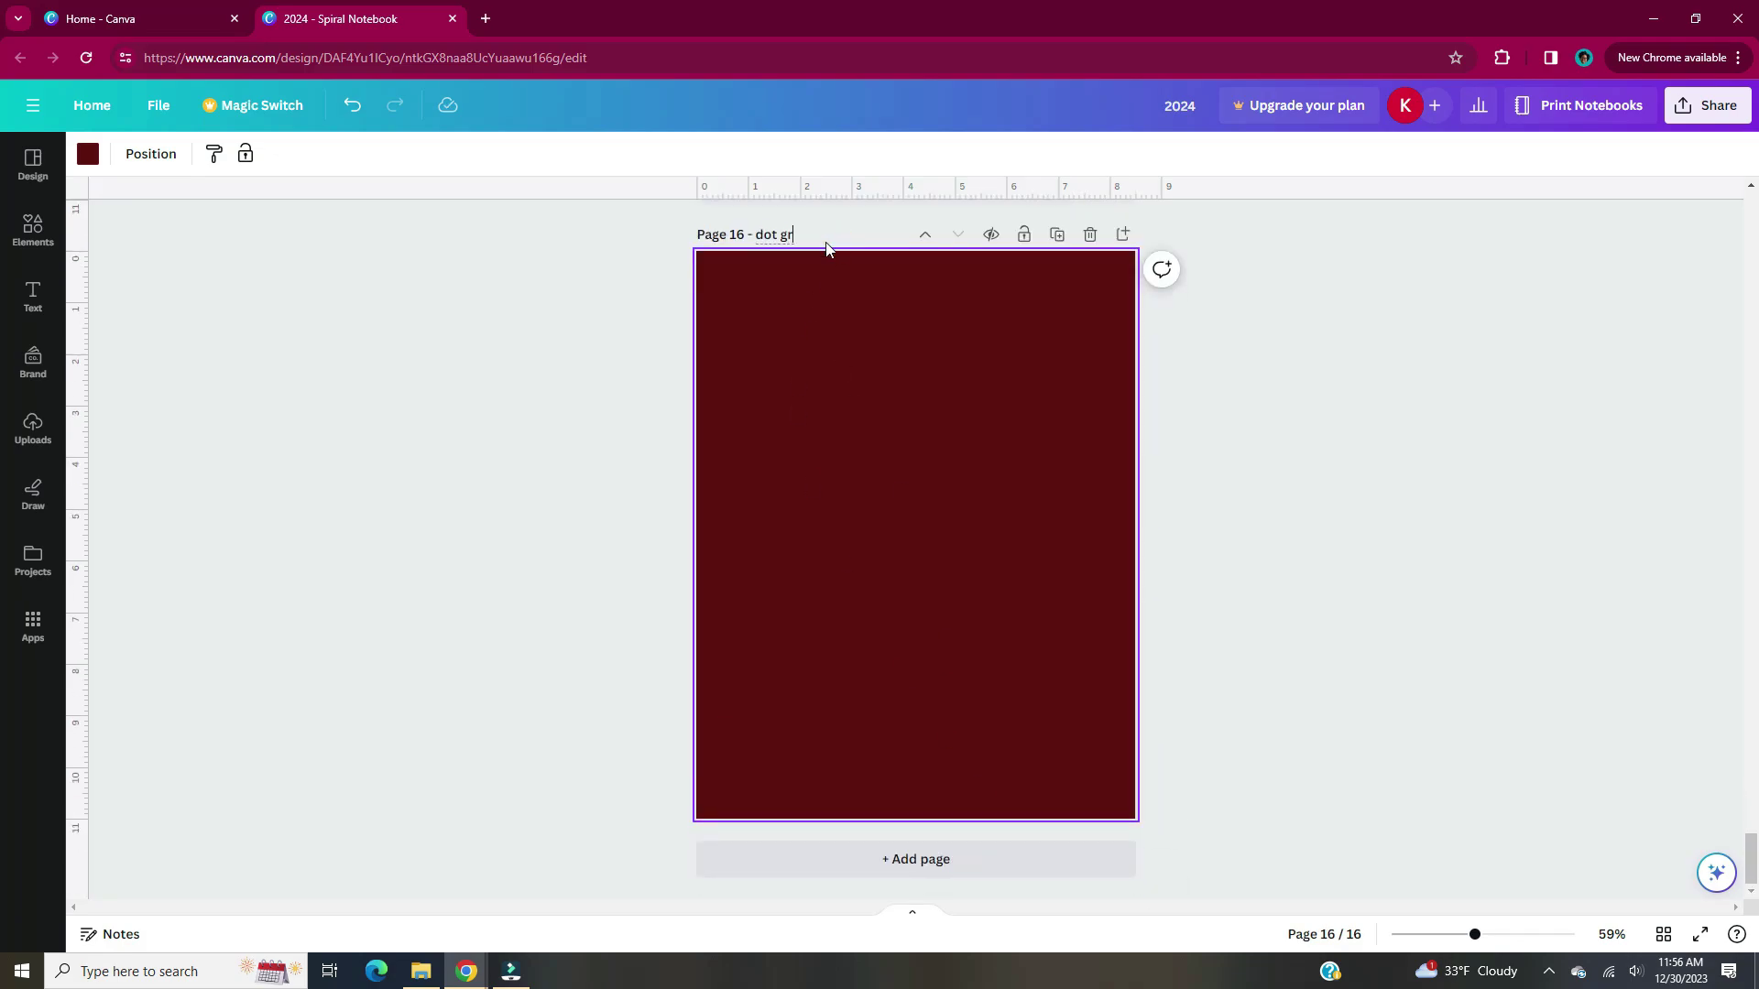
left_click(1219, 458)
Review all titled pages in the grid overview and return to the home page for a closer look at its tabs.
left_click(1663, 936)
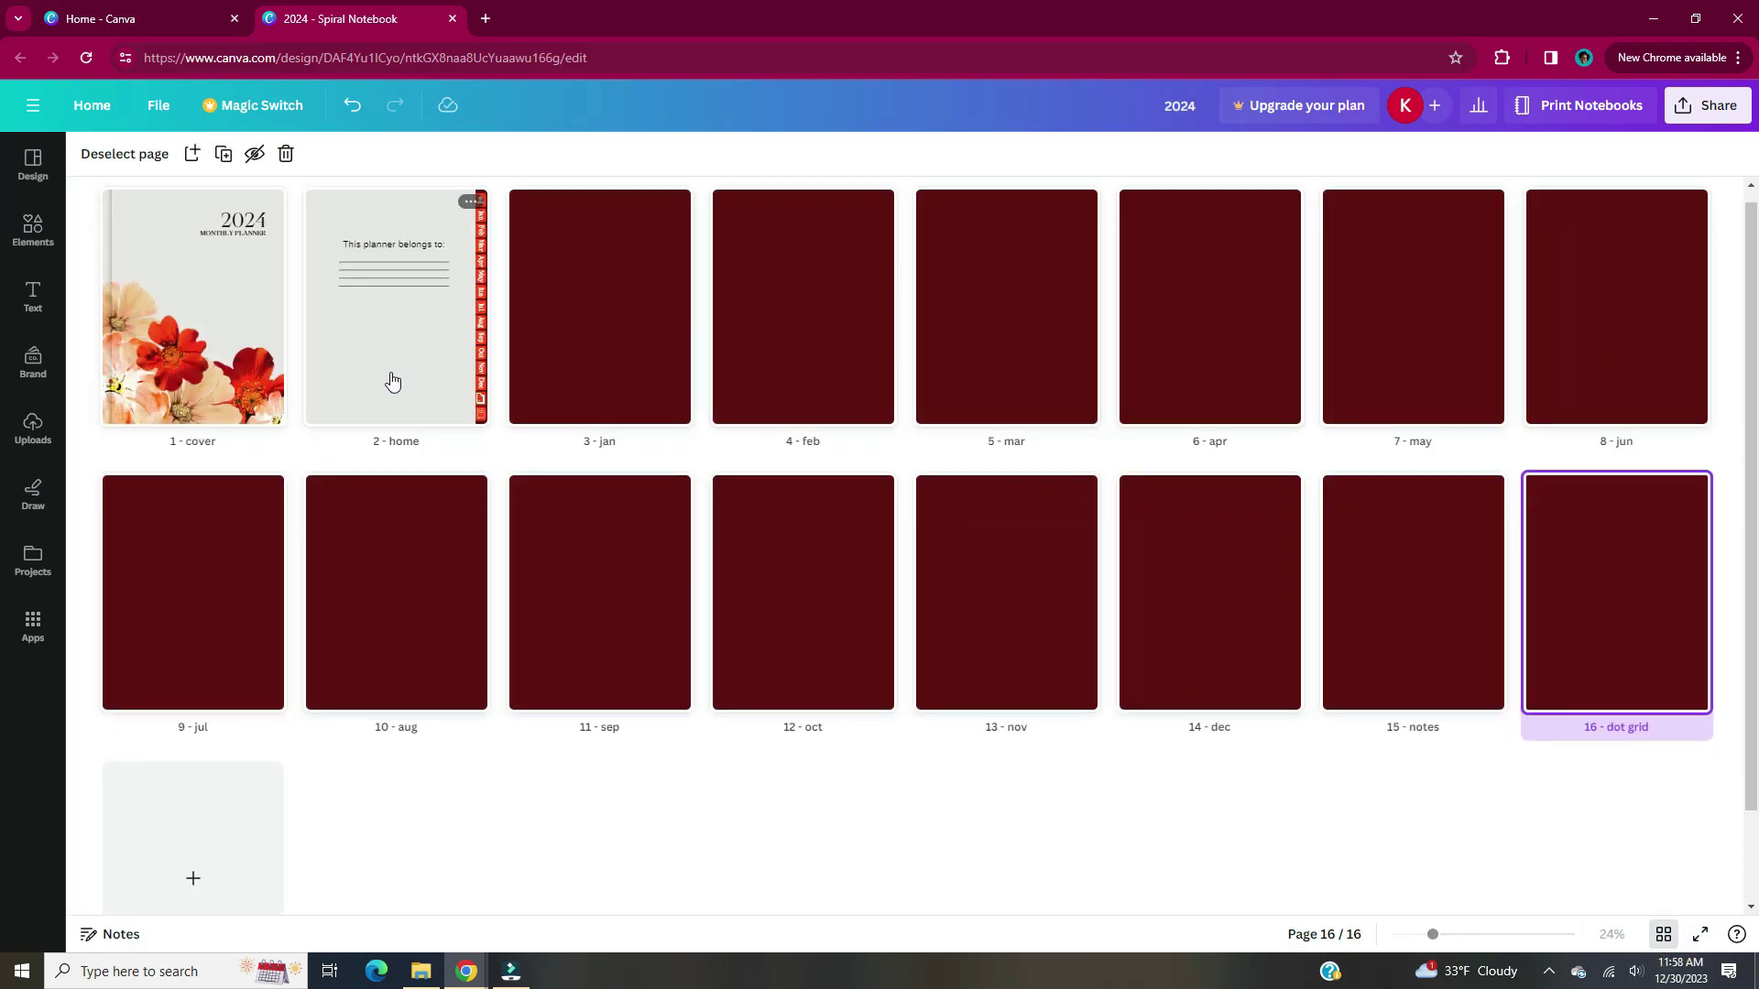
double_click(403, 392)
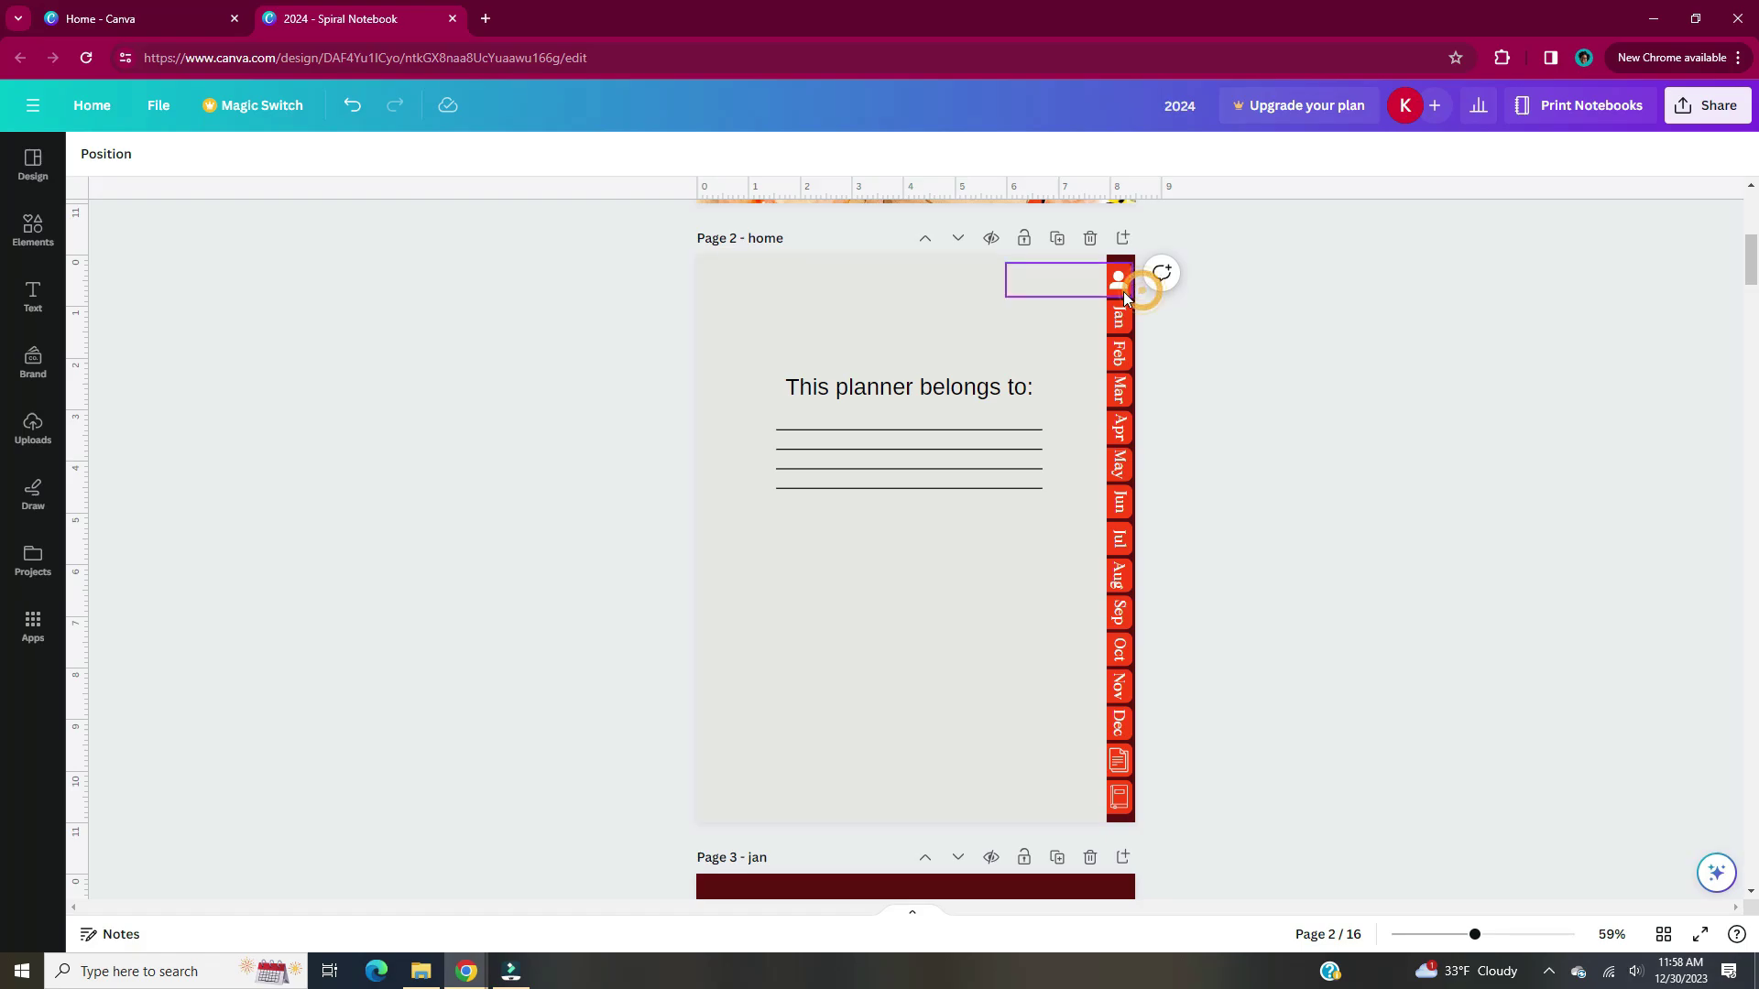
scroll(1223, 309, "up", 5, "ctrl")
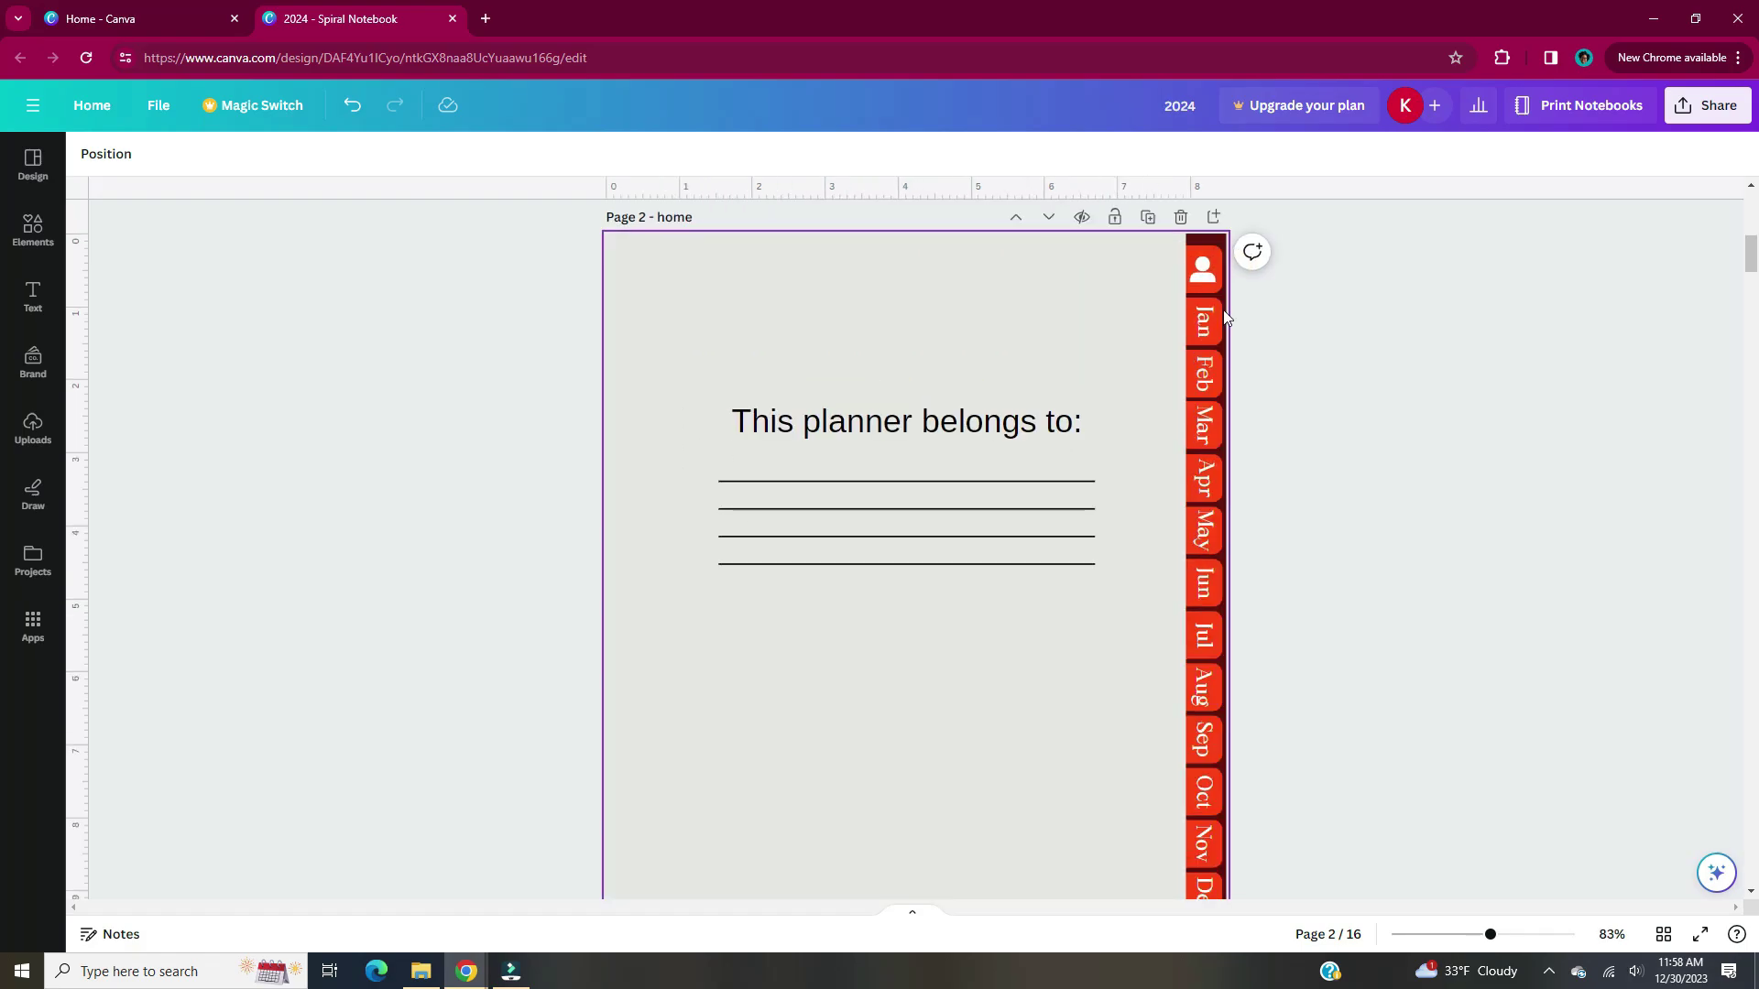
scroll(1399, 316, "up", 1)
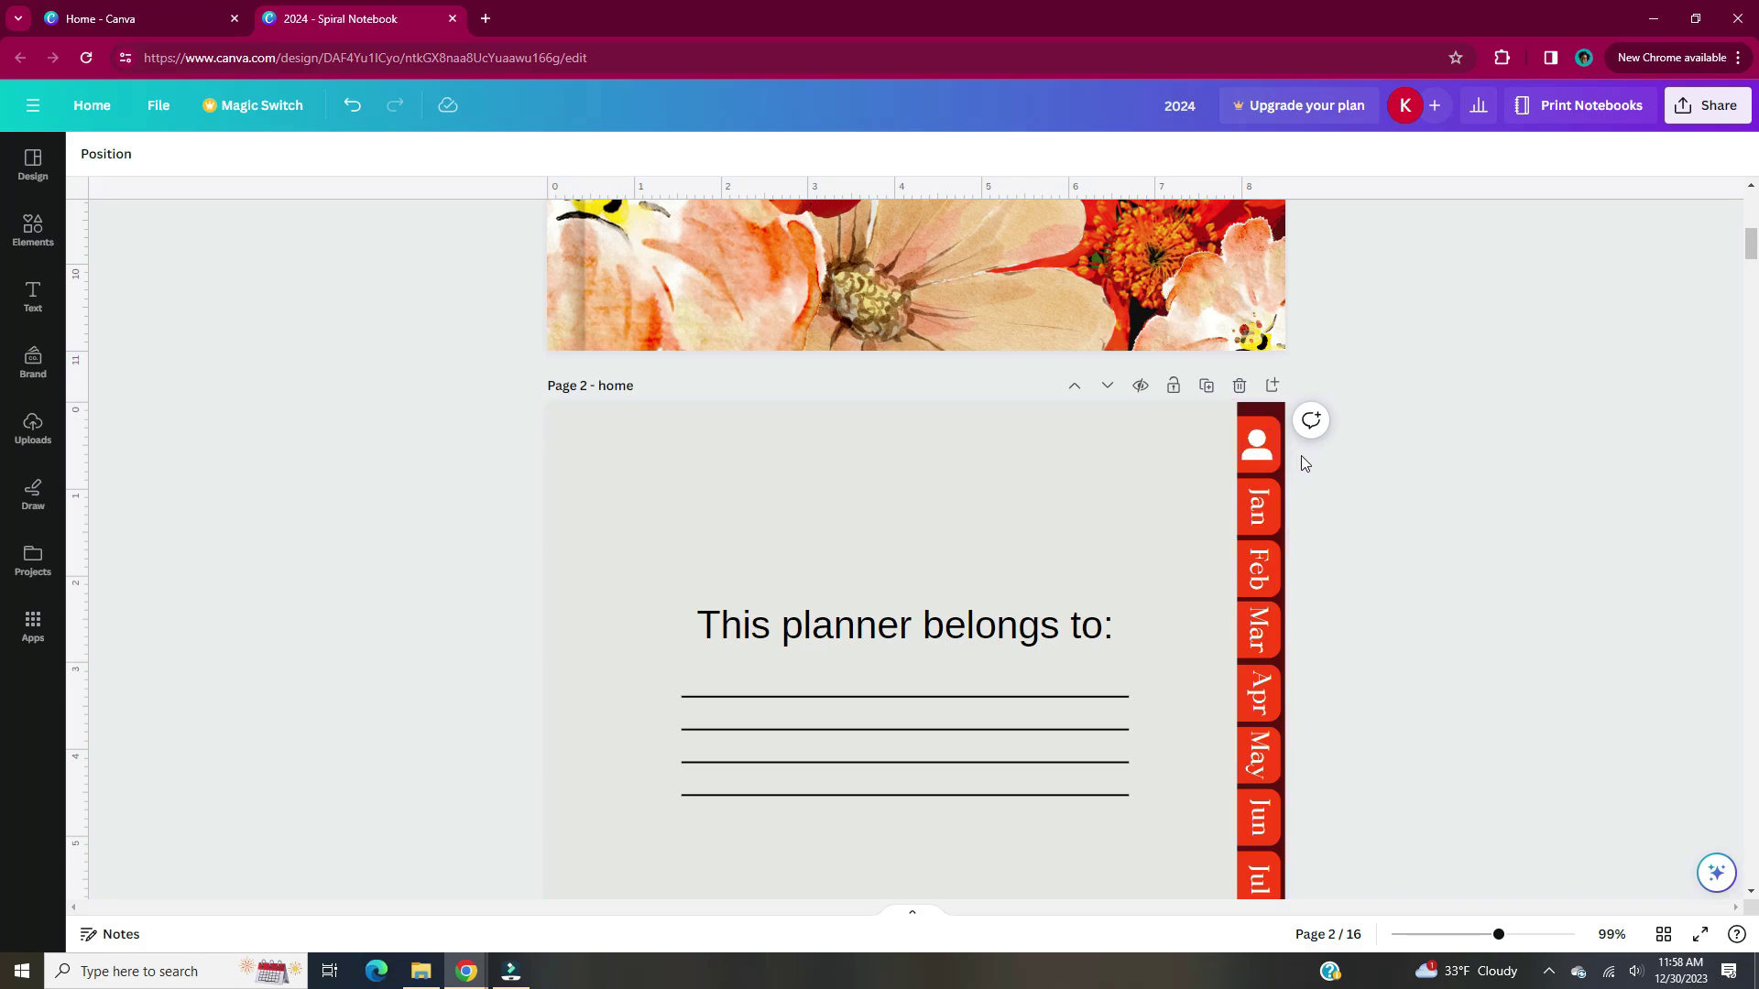
left_click_drag(1300, 456, 1275, 456)
left_click(1262, 454)
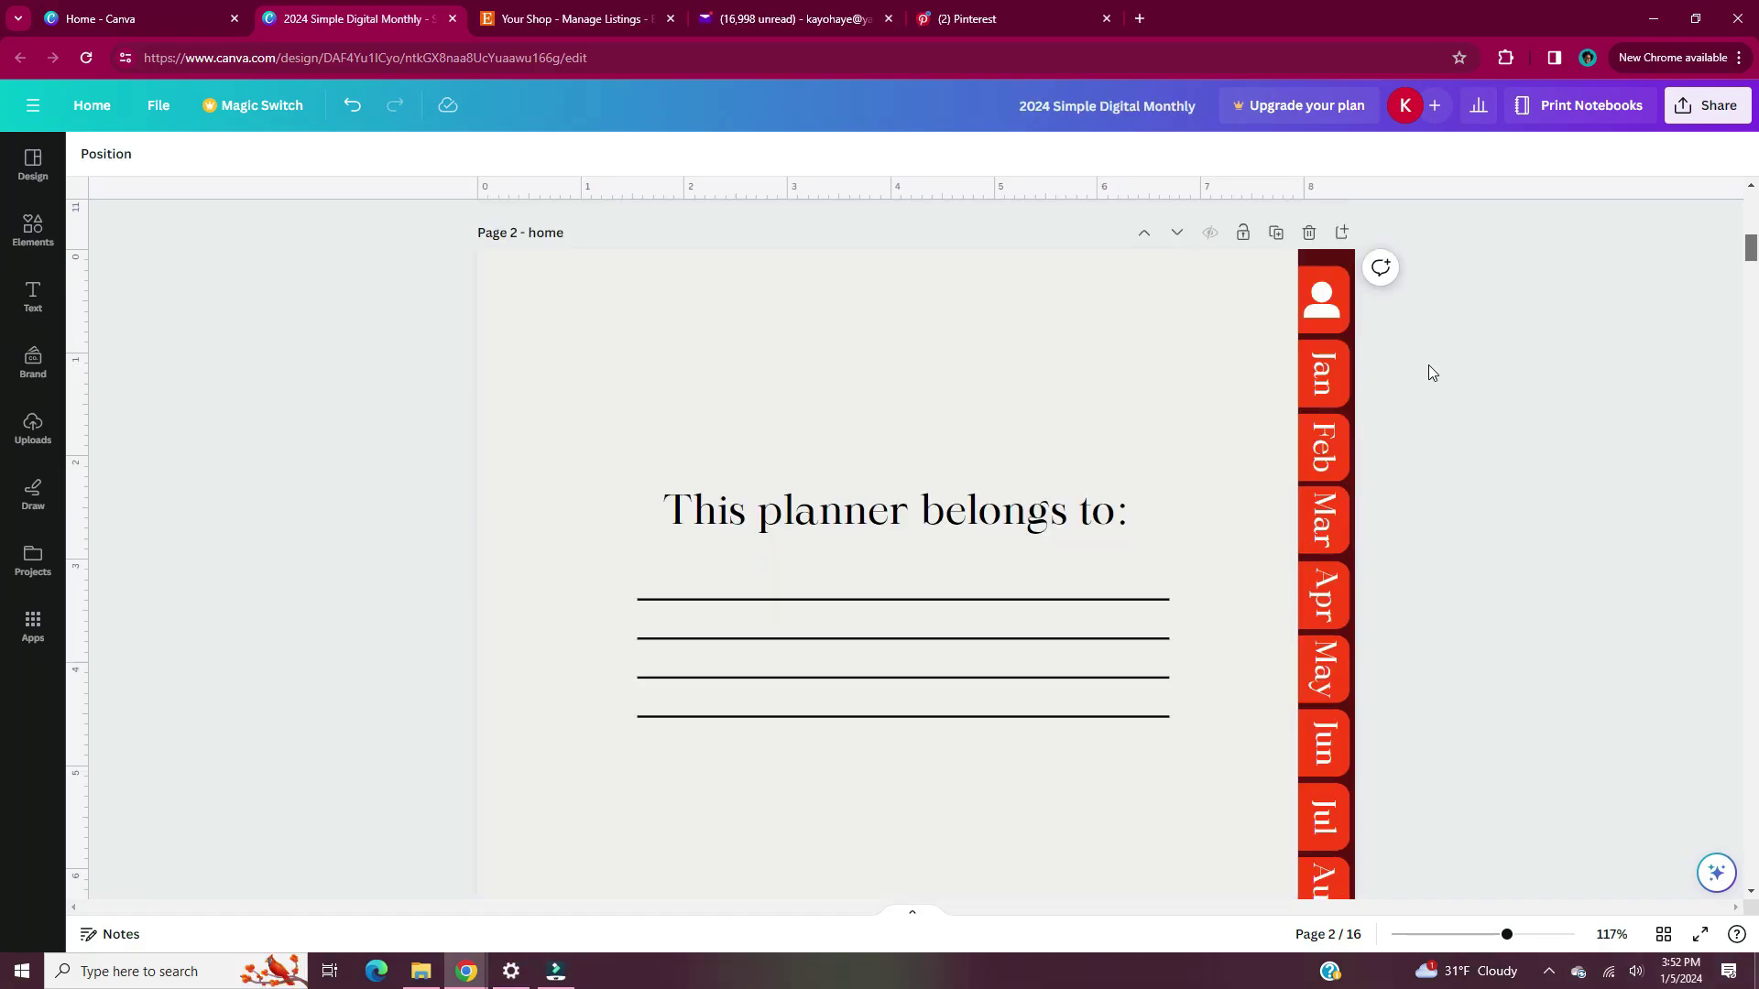
Link the red tab shape behind the person icon to the document page "2 - home".
left_click(1339, 294)
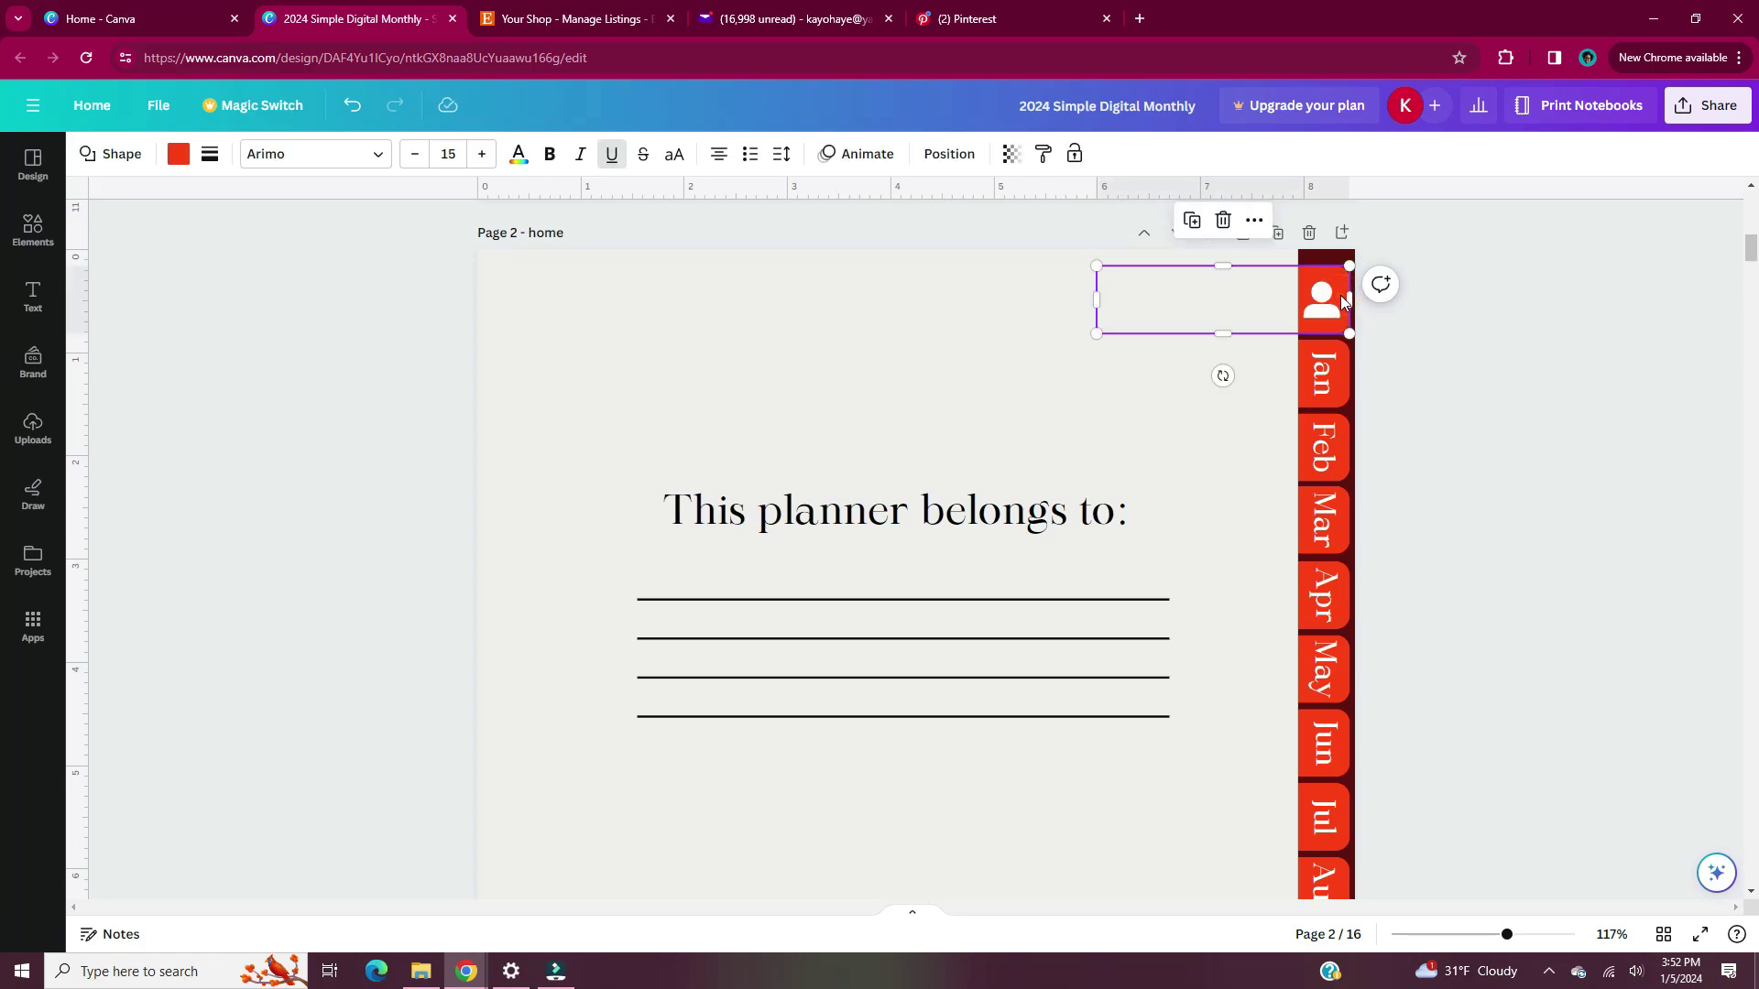
right_click(1343, 301)
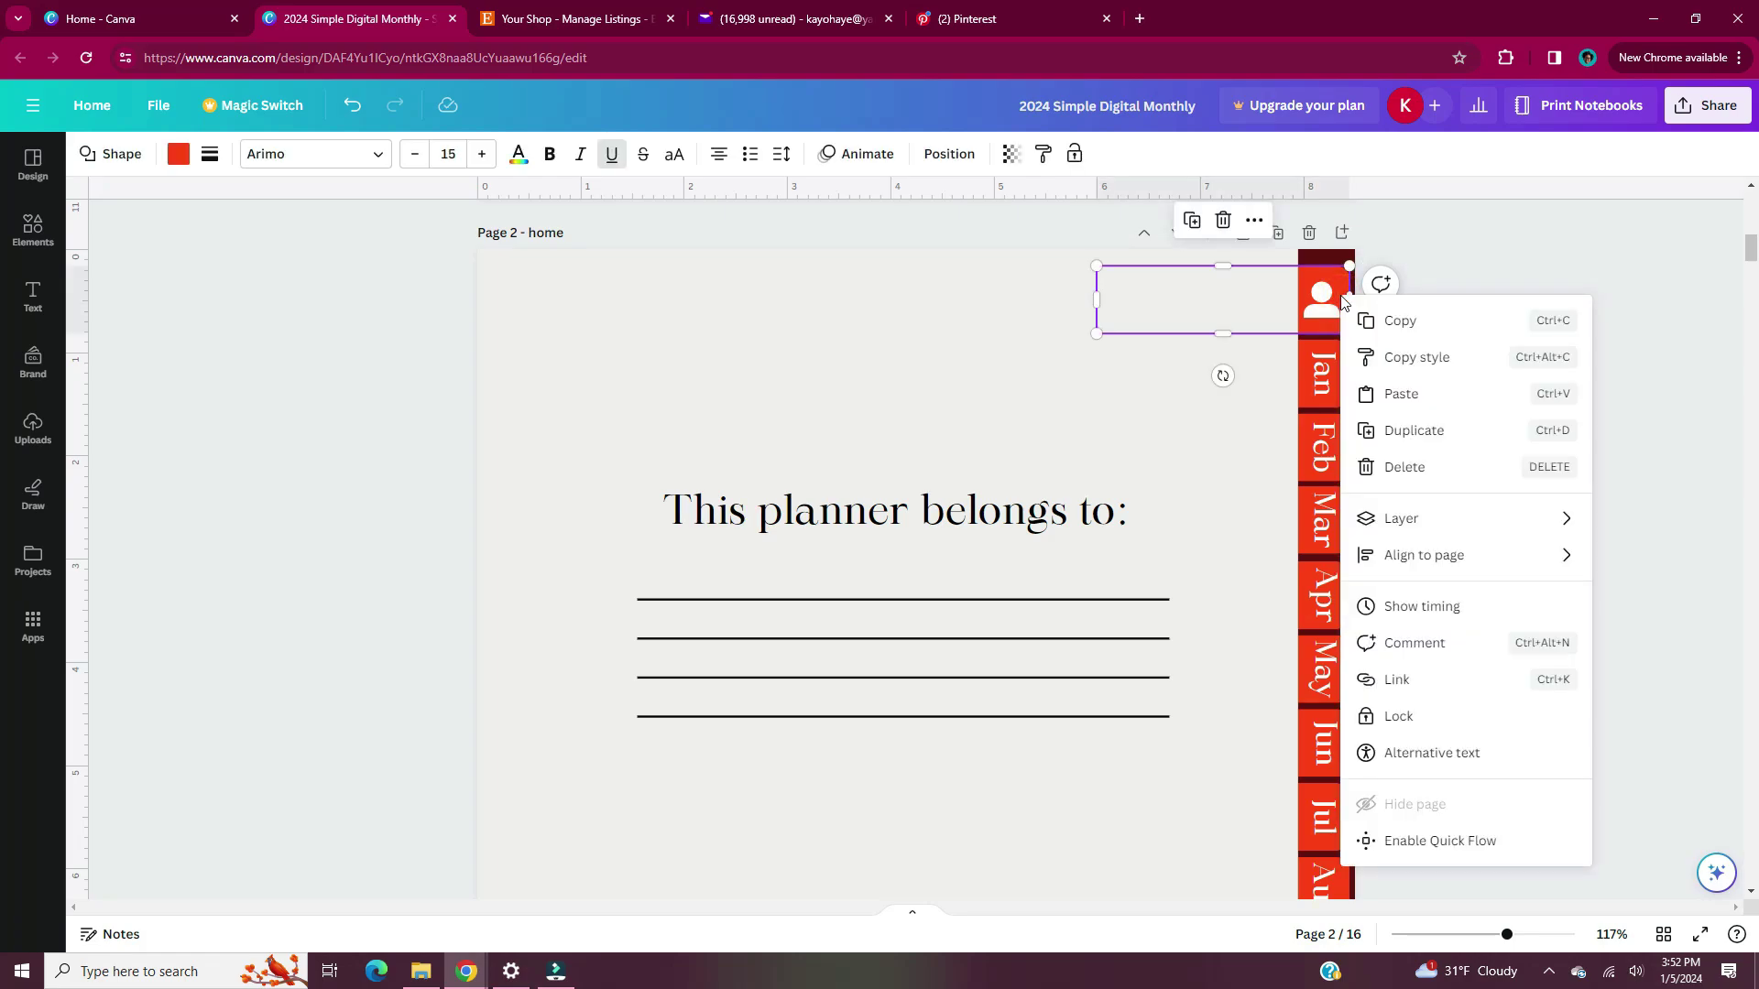
left_click(1479, 683)
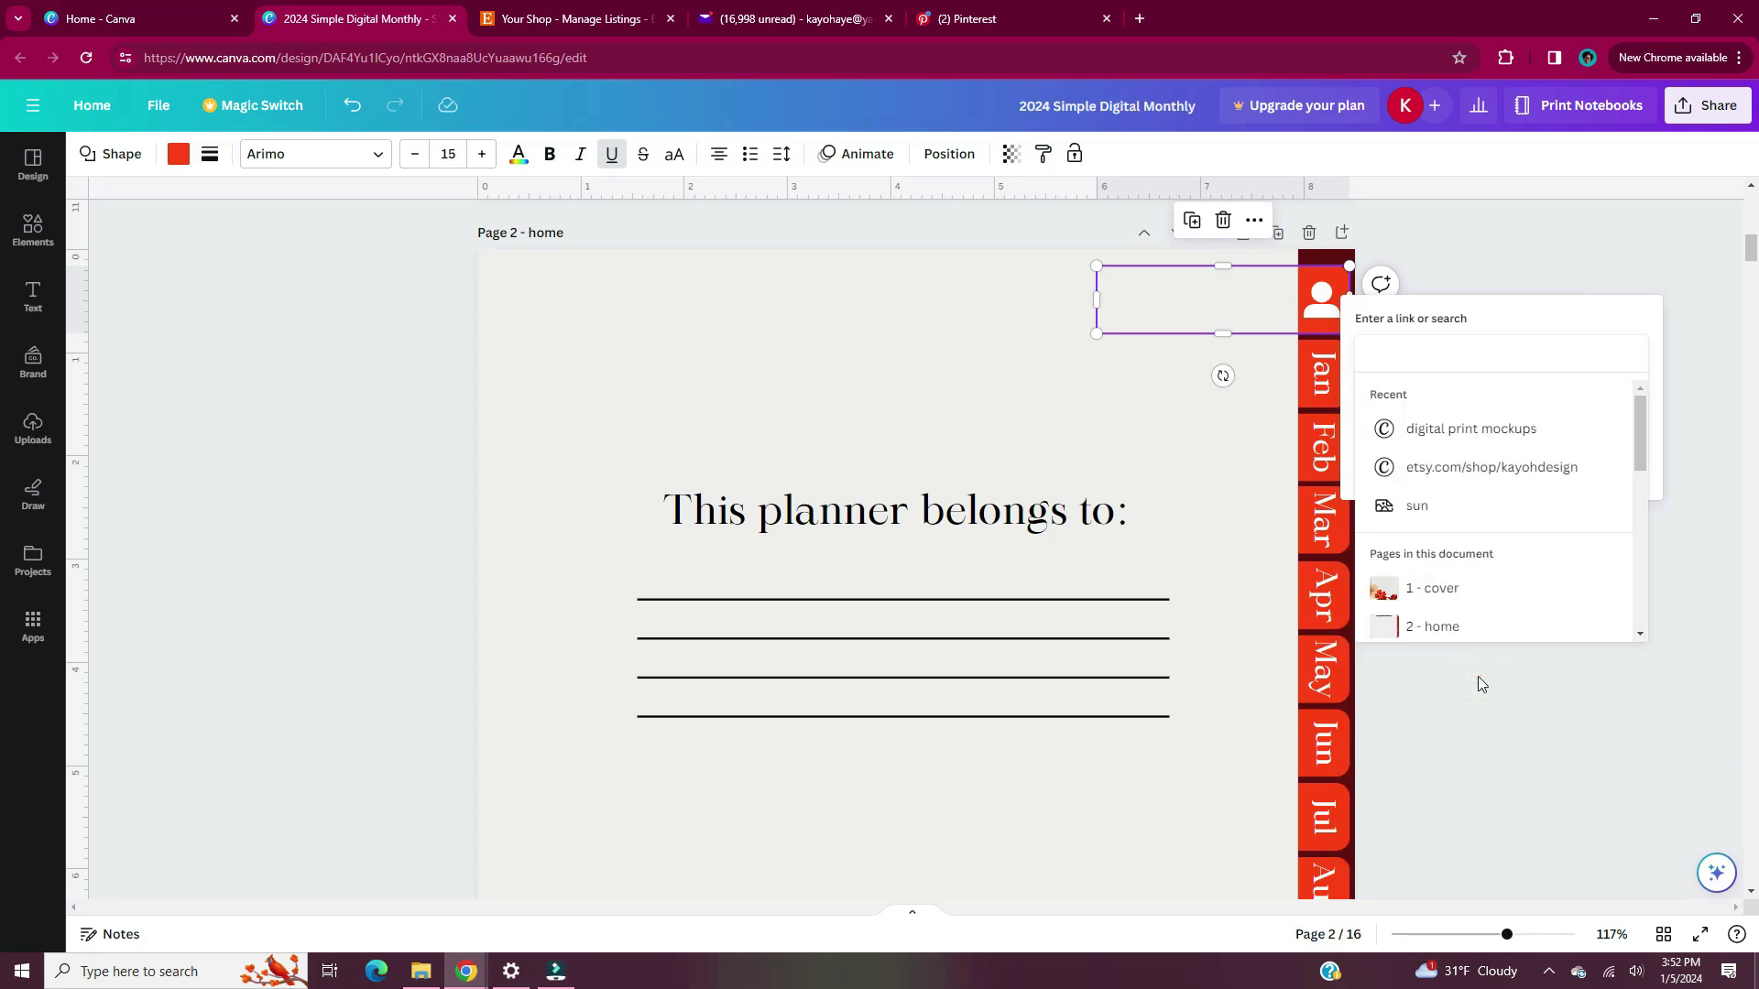
type("home")
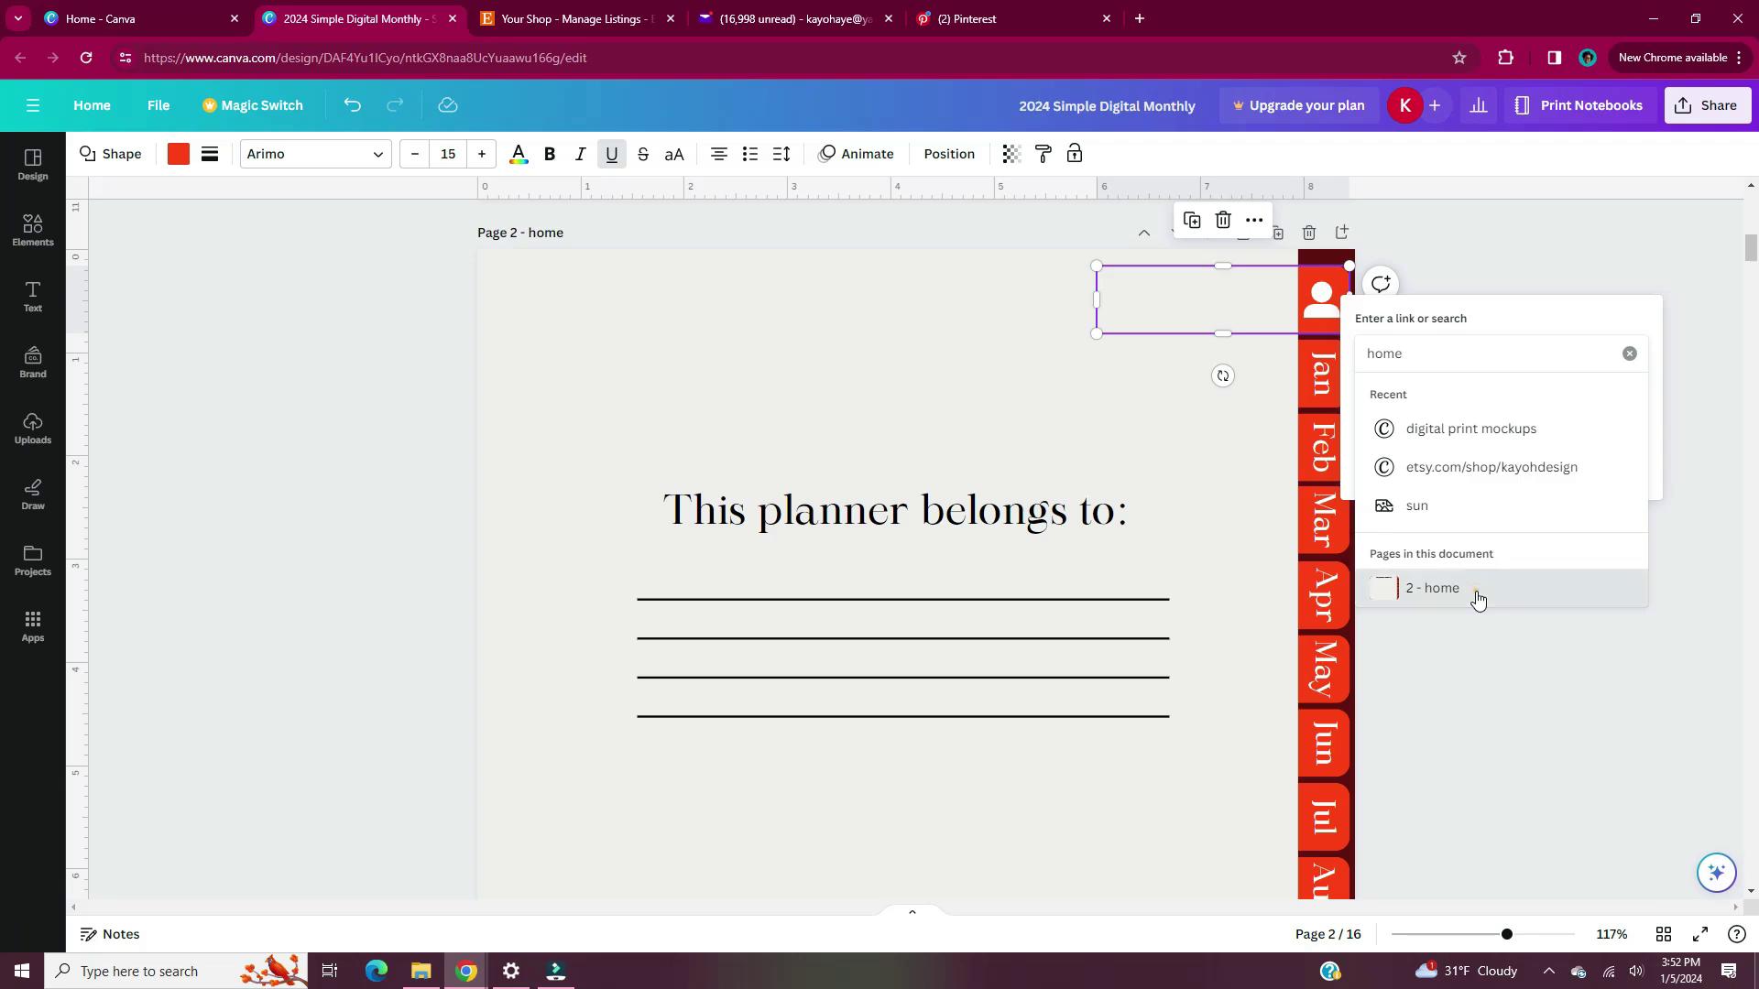
left_click(1431, 588)
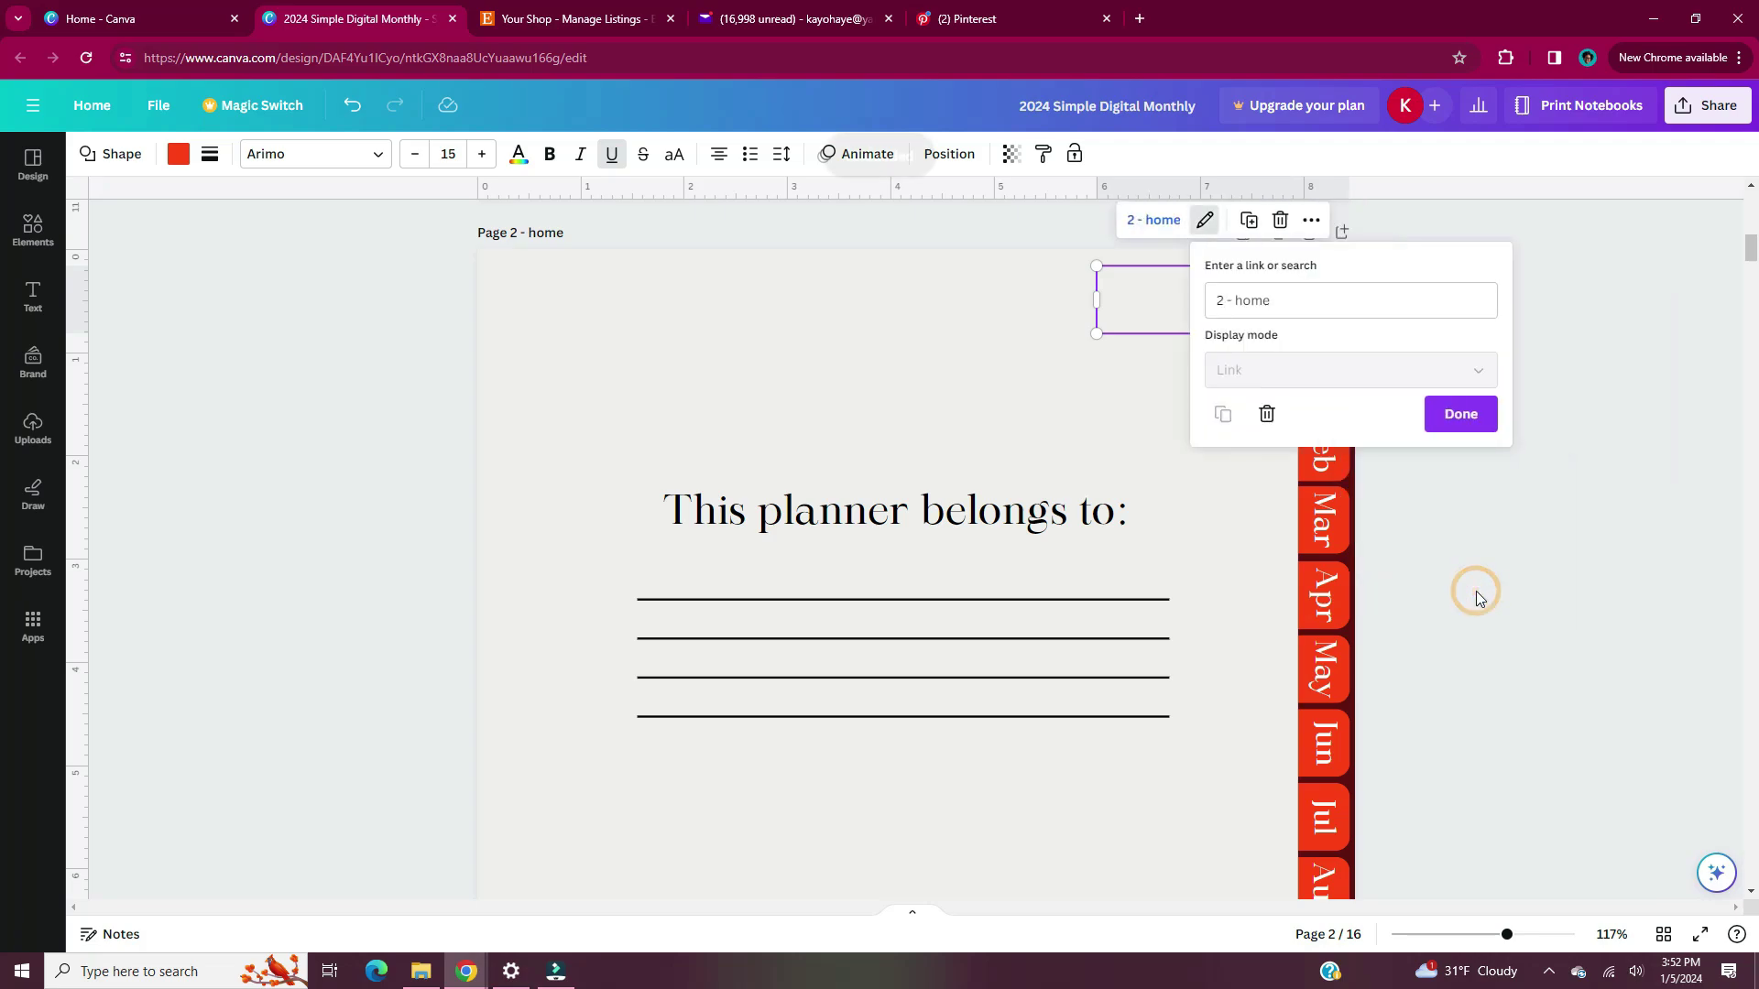
left_click(1461, 414)
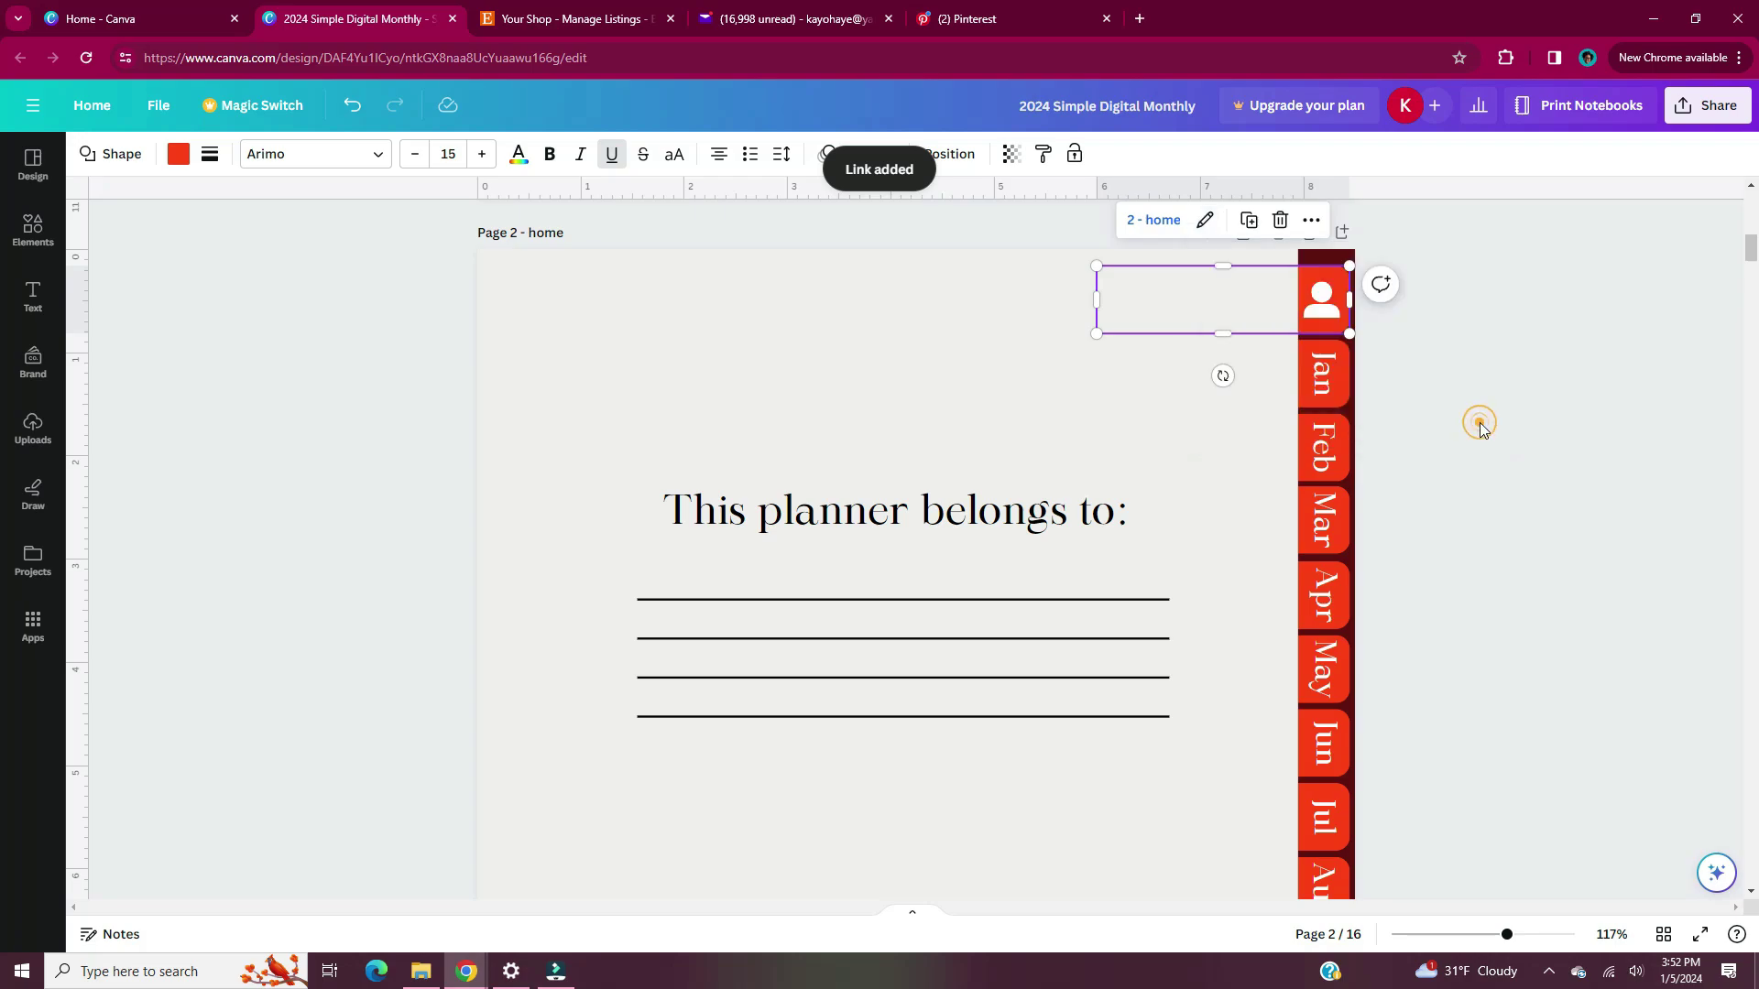
Link the white person icon on the home tab to the document page "2 - home".
left_click(1332, 311)
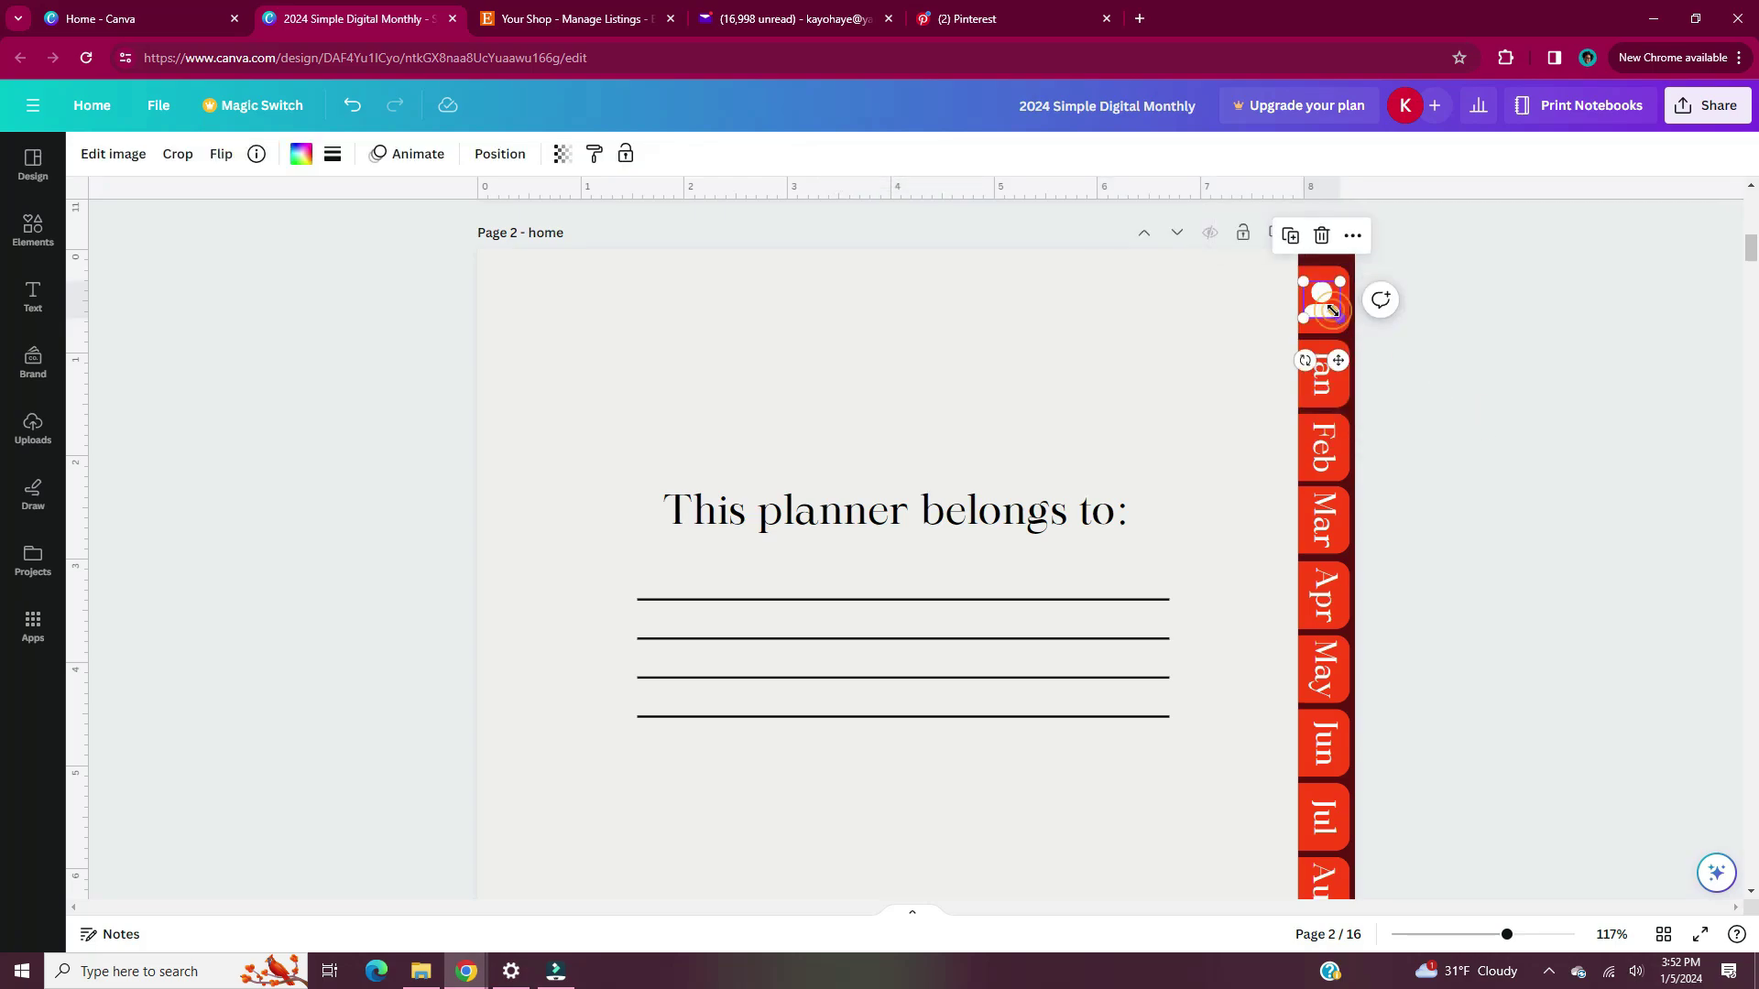
right_click(1333, 311)
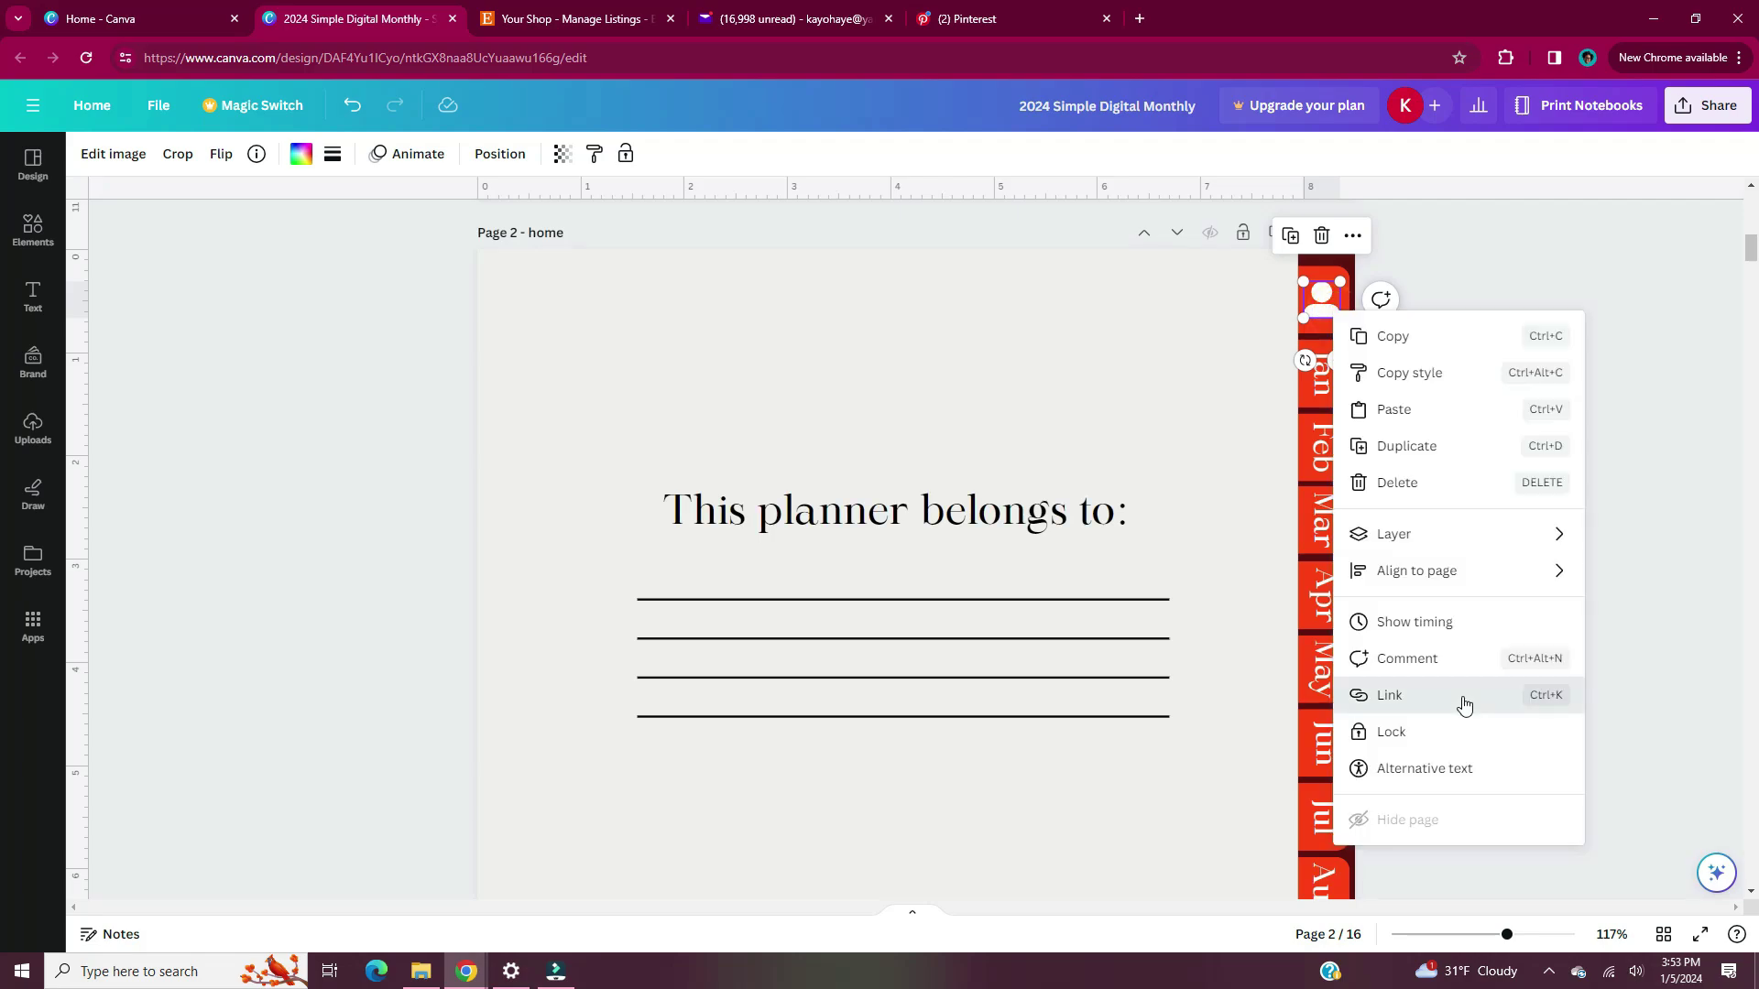
left_click(1462, 696)
scroll(1561, 568, "down", 3)
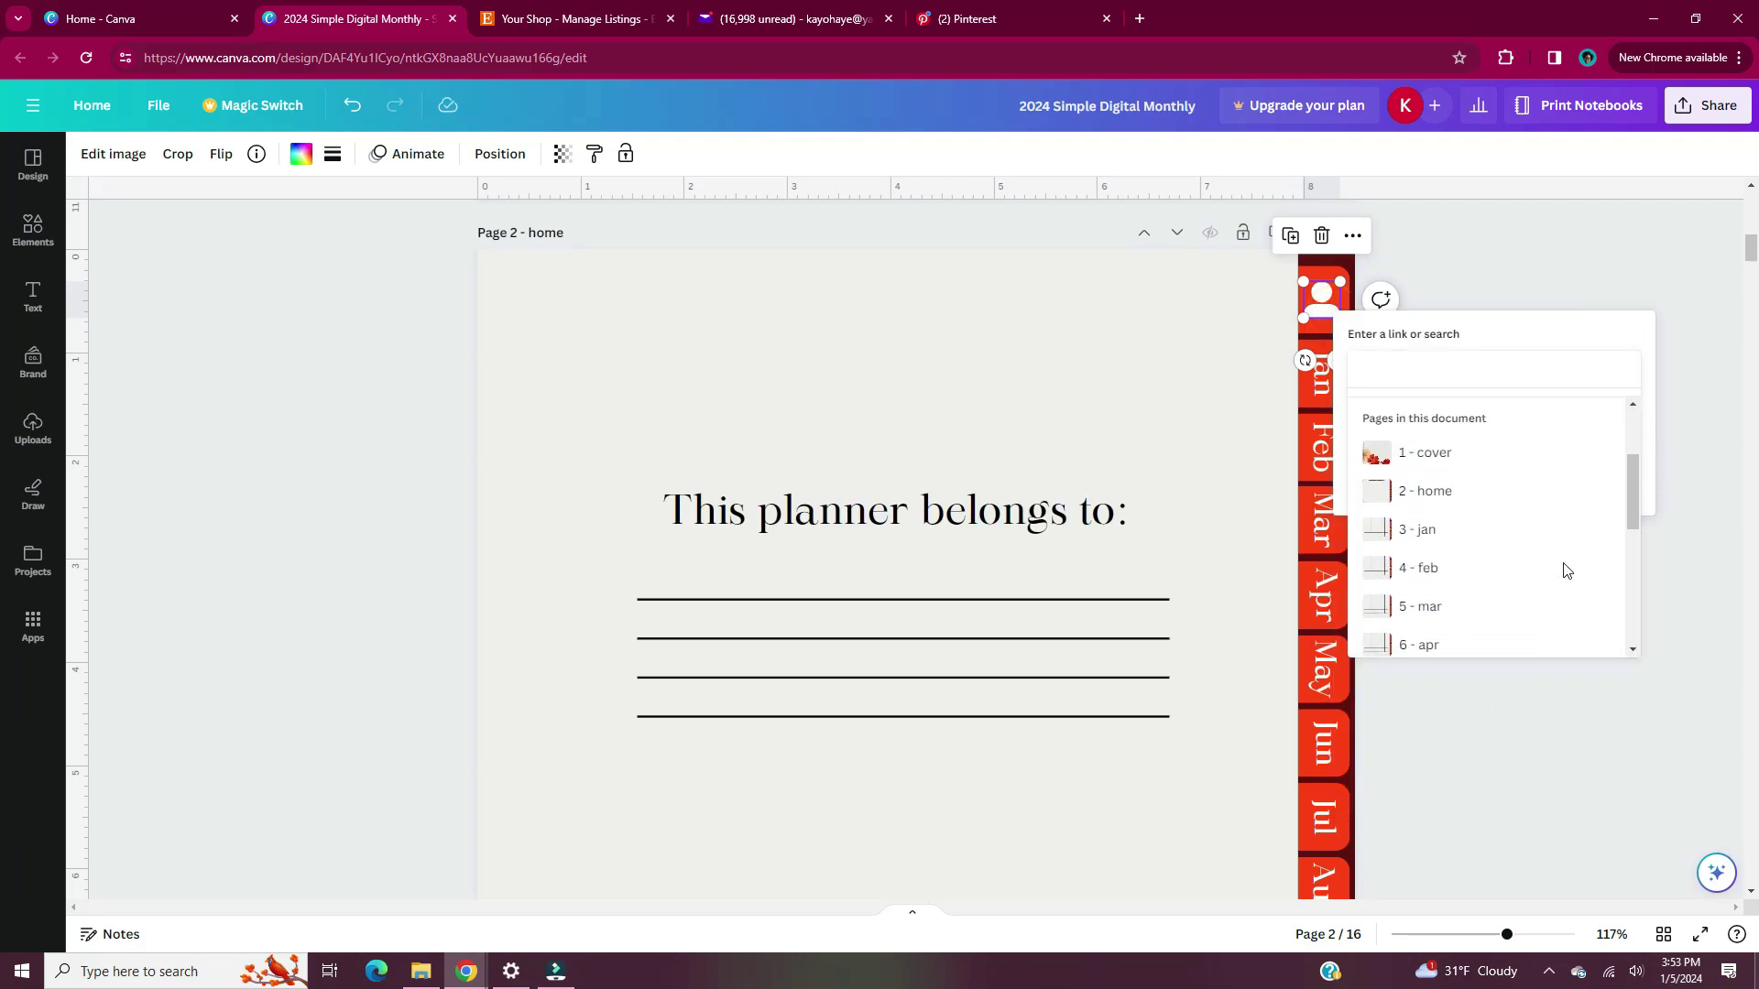
left_click_drag(1634, 486, 1636, 482)
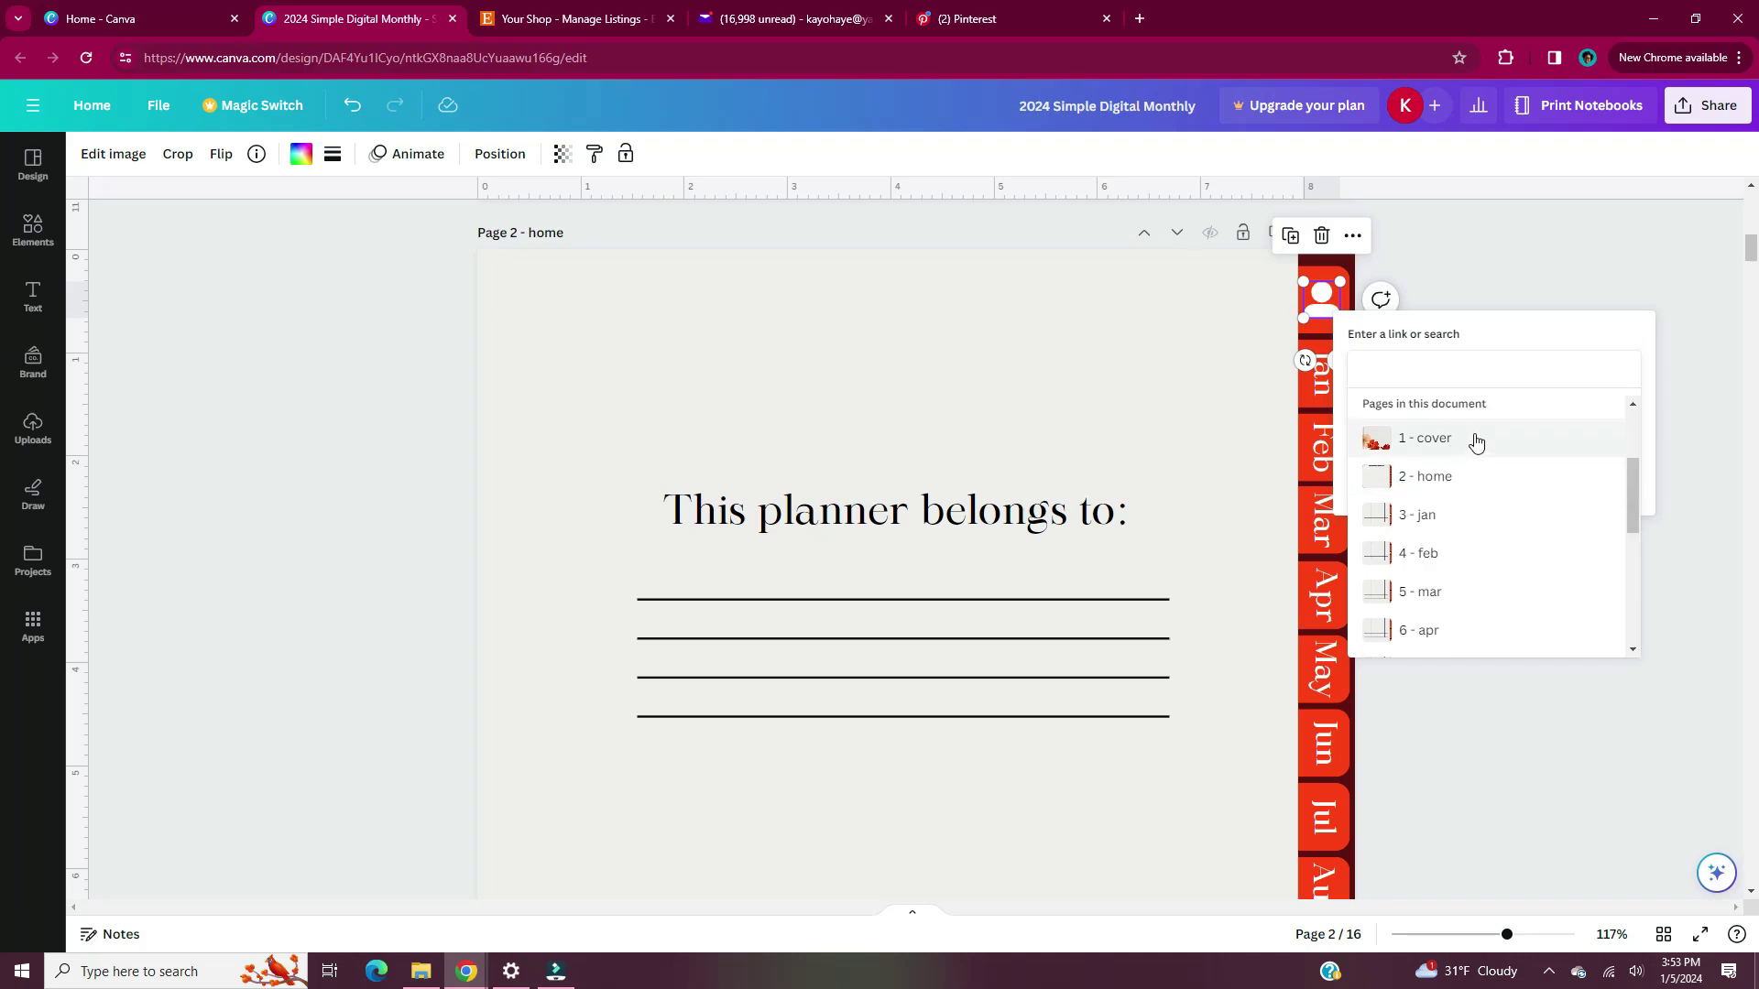
left_click(1461, 486)
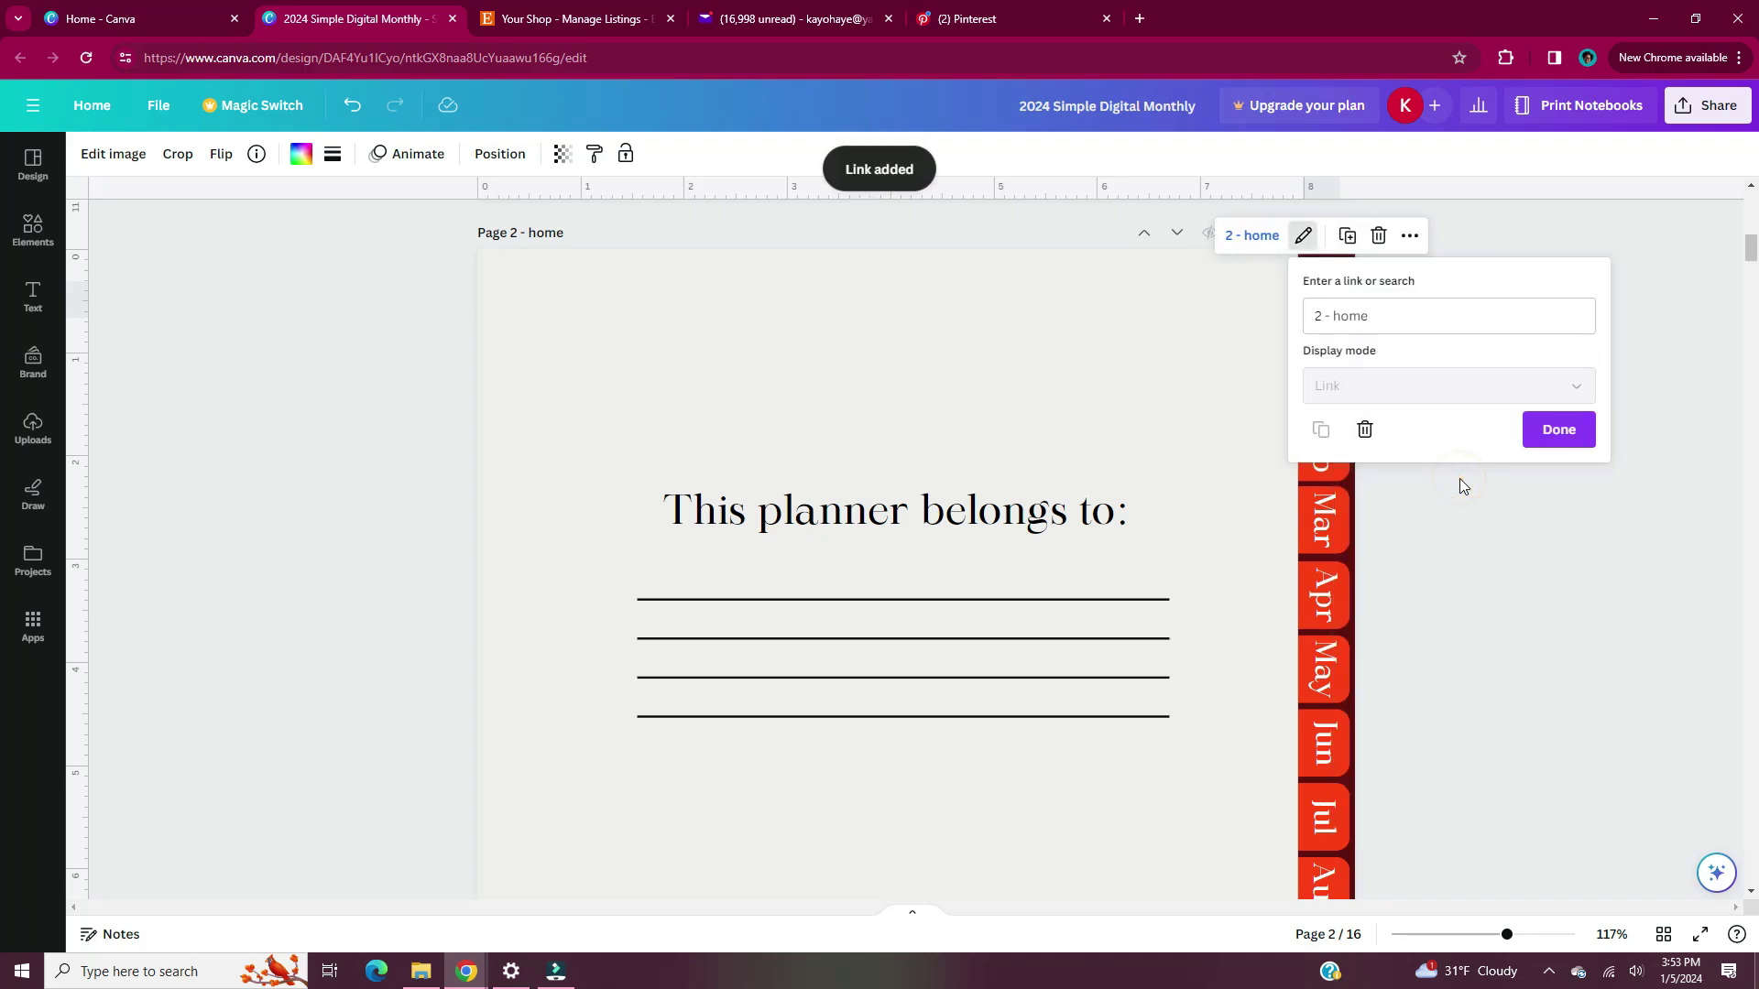
left_click(1548, 439)
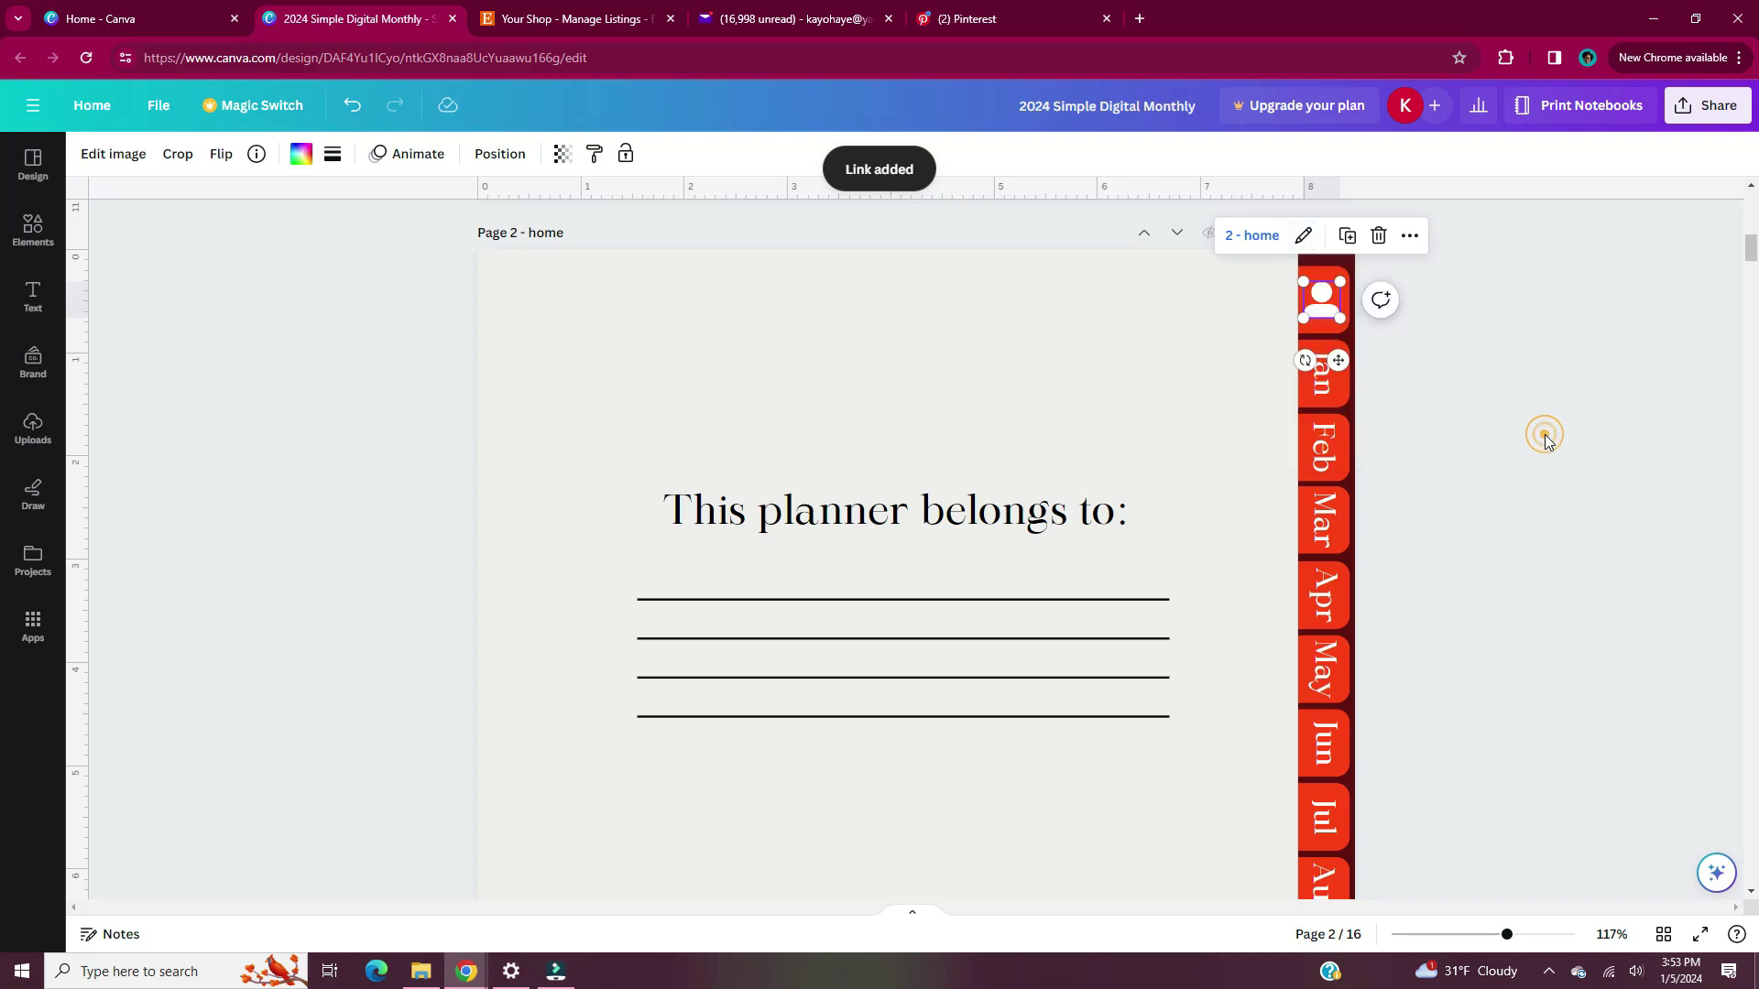
Link the red tab shape behind "Jan" to the document page "3 - jan".
left_click(1343, 388)
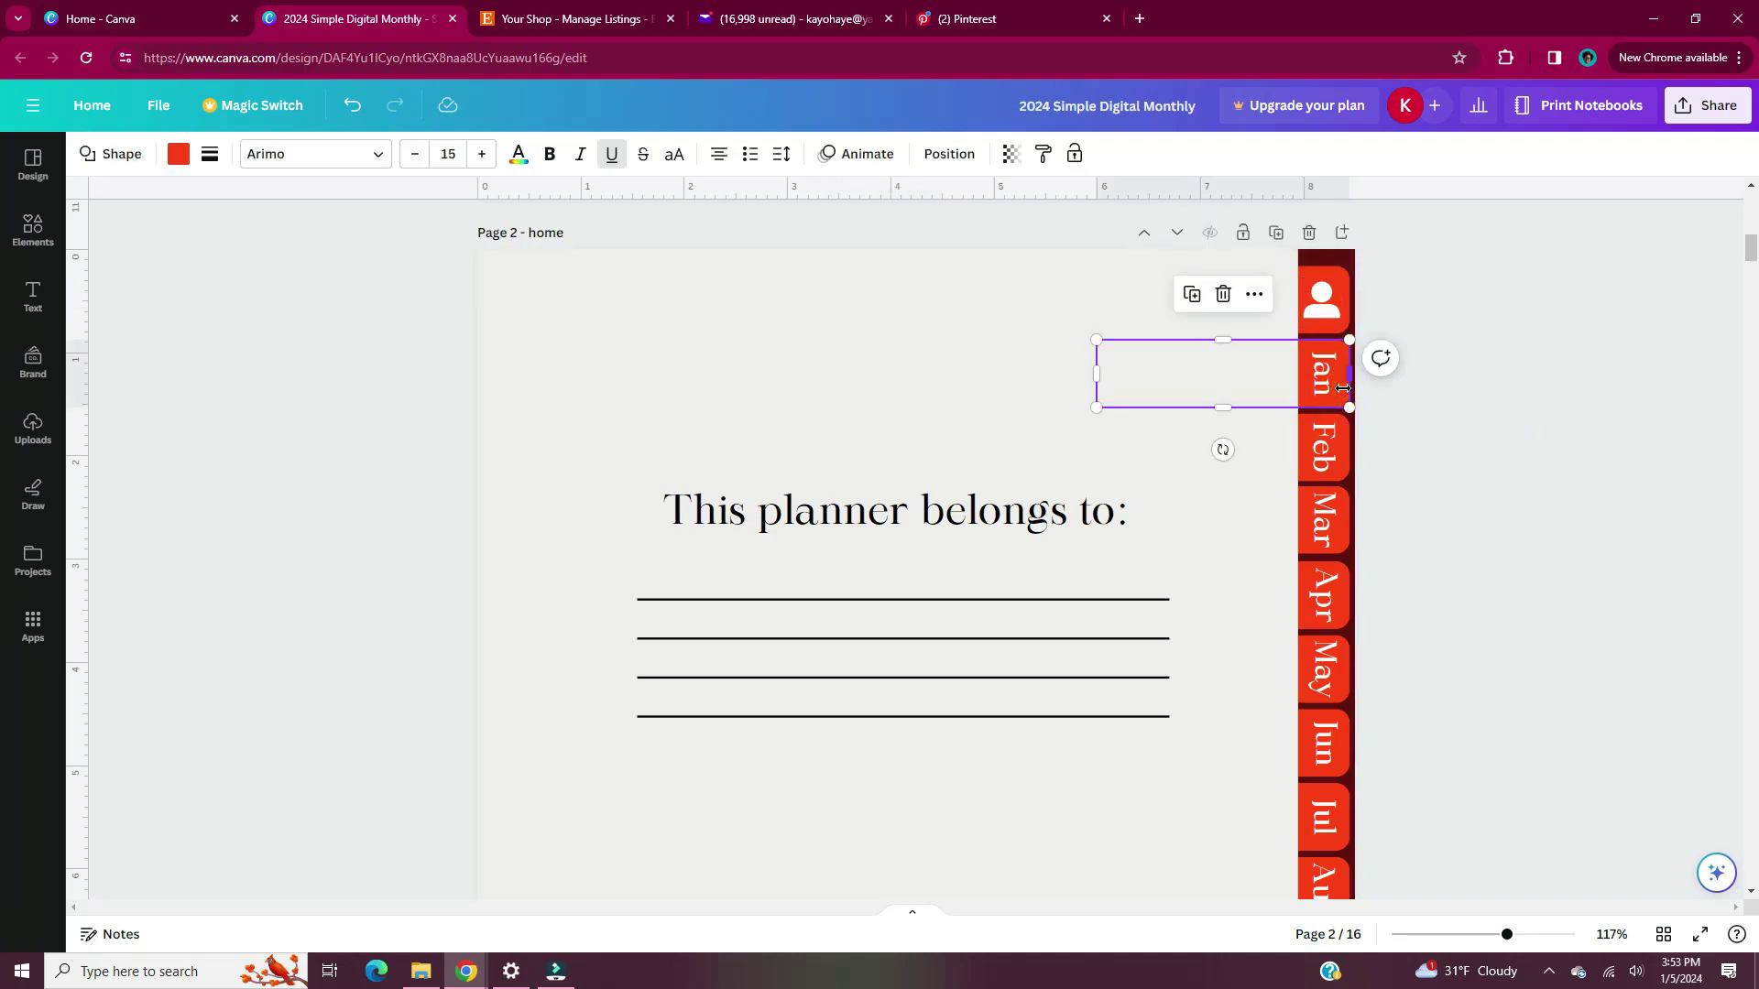
right_click(1343, 388)
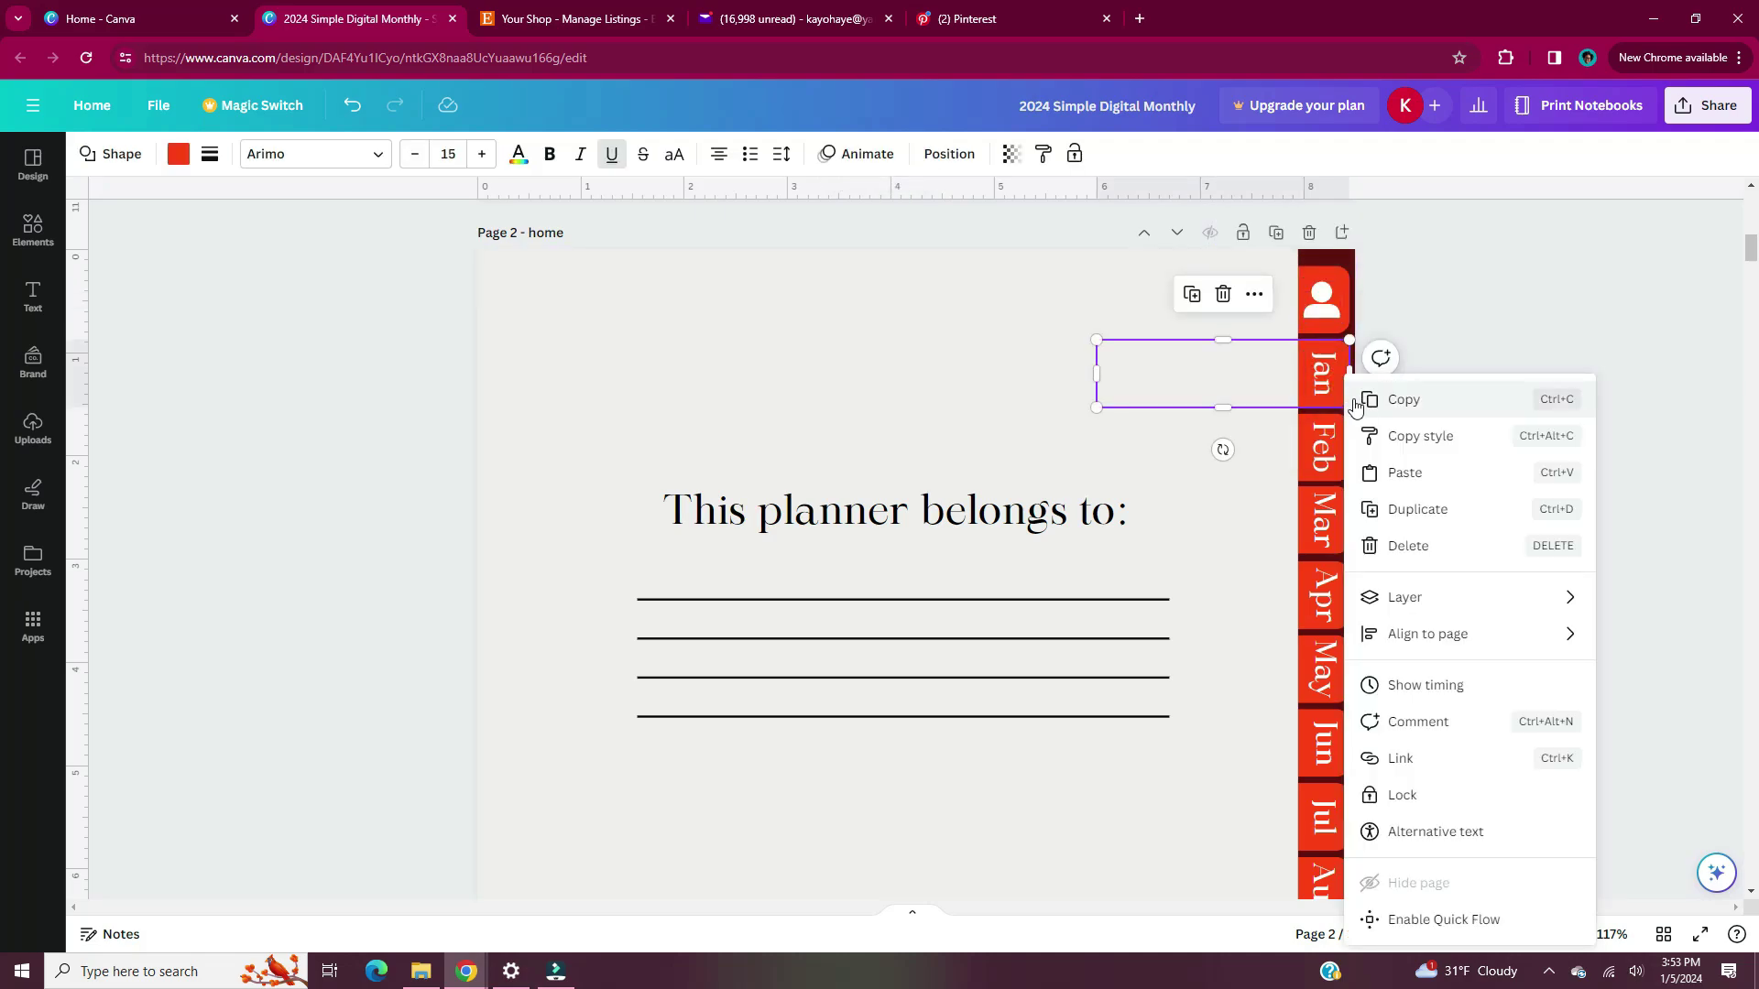
left_click(1428, 760)
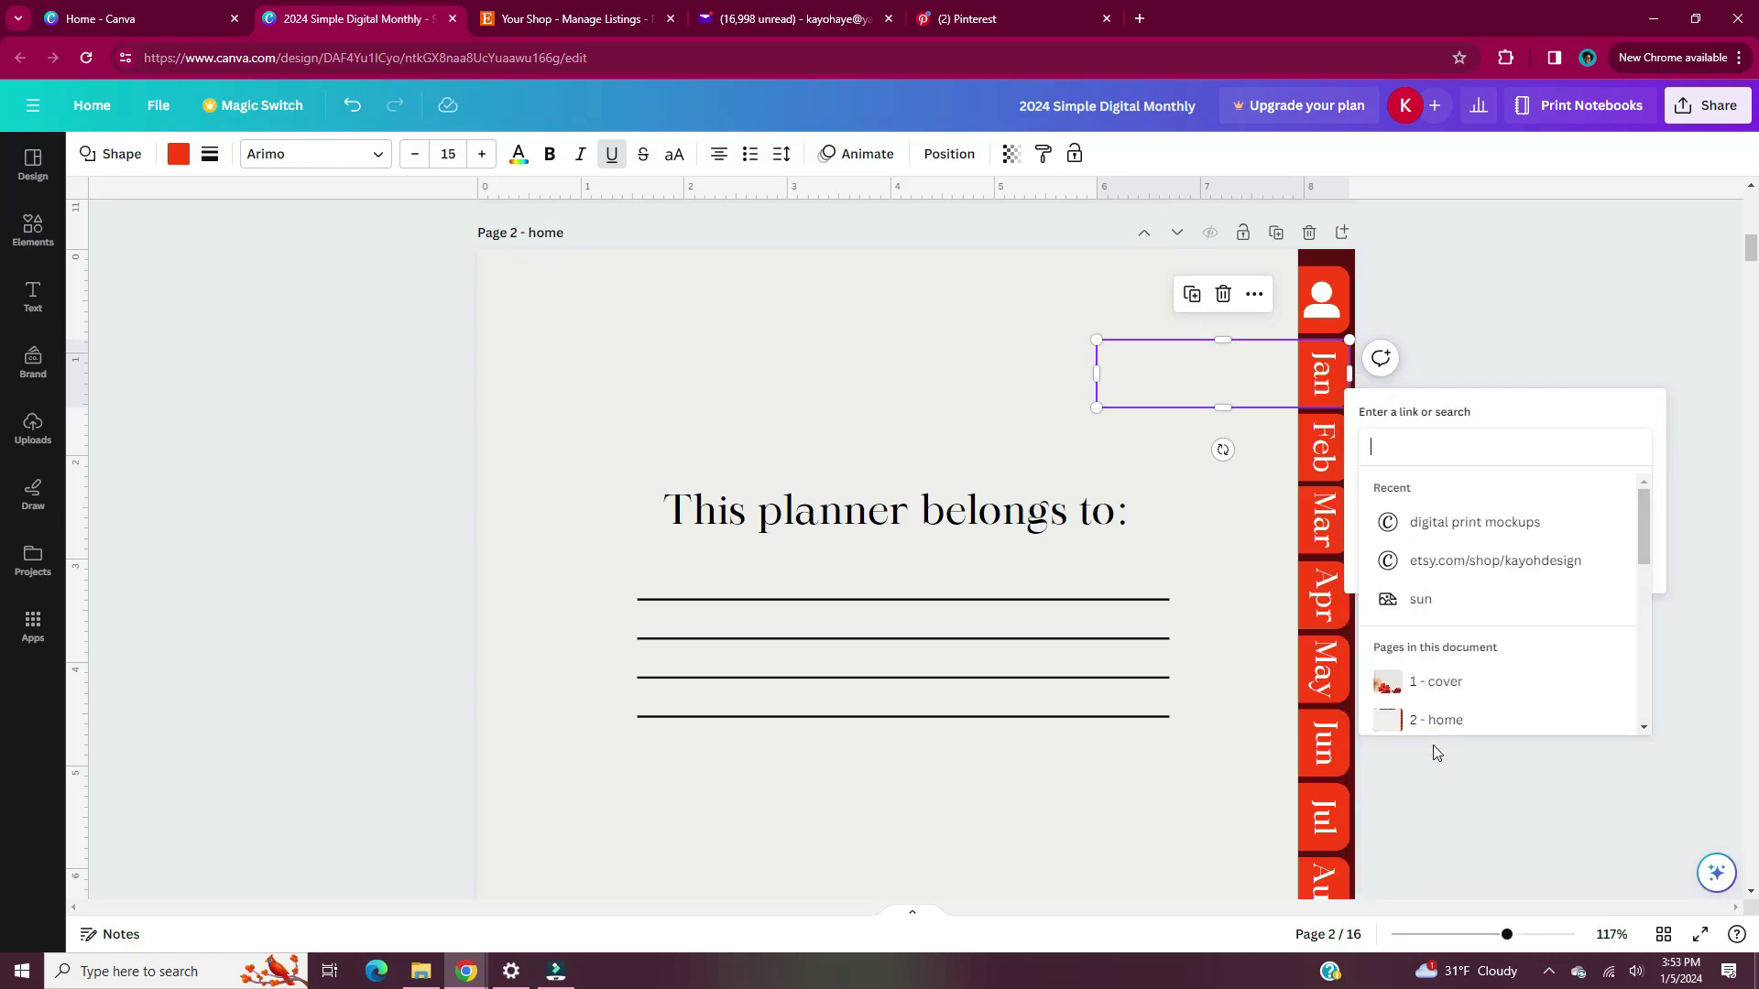
scroll(1484, 683, "down", 3)
left_click(1524, 575)
left_click(1455, 488)
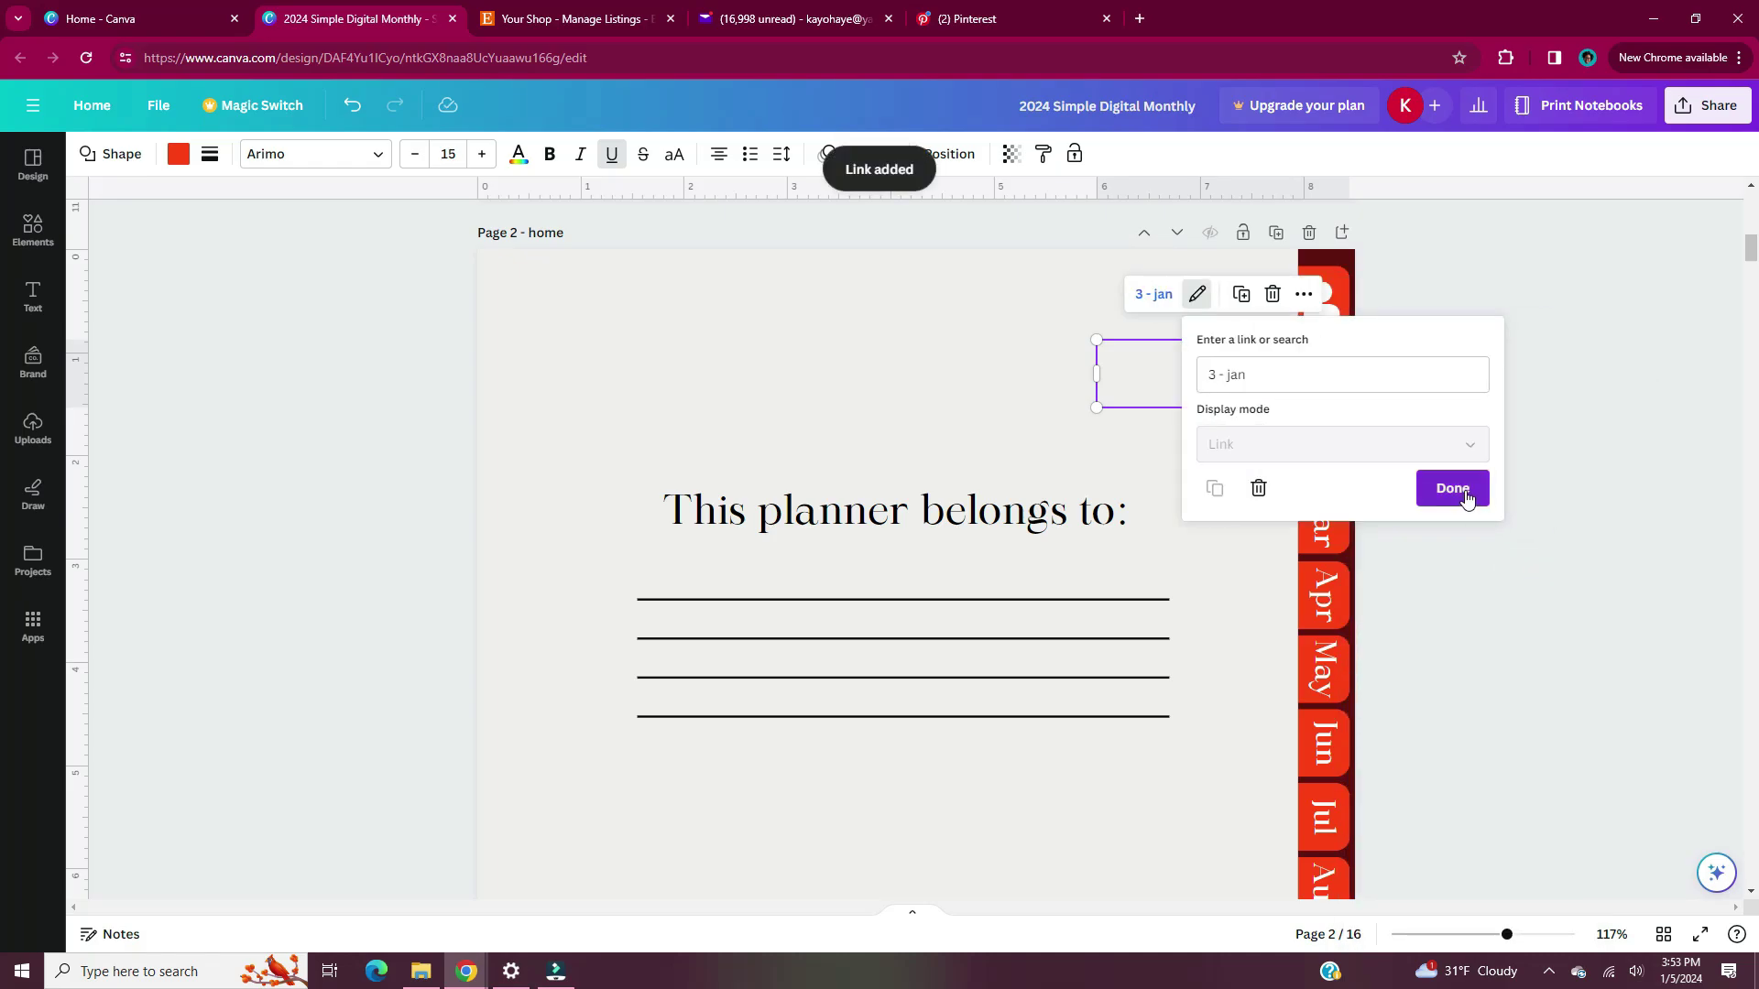
Link the "Jan" tab text to the page "3 - jan" and remove the text's underline.
left_click(1323, 385)
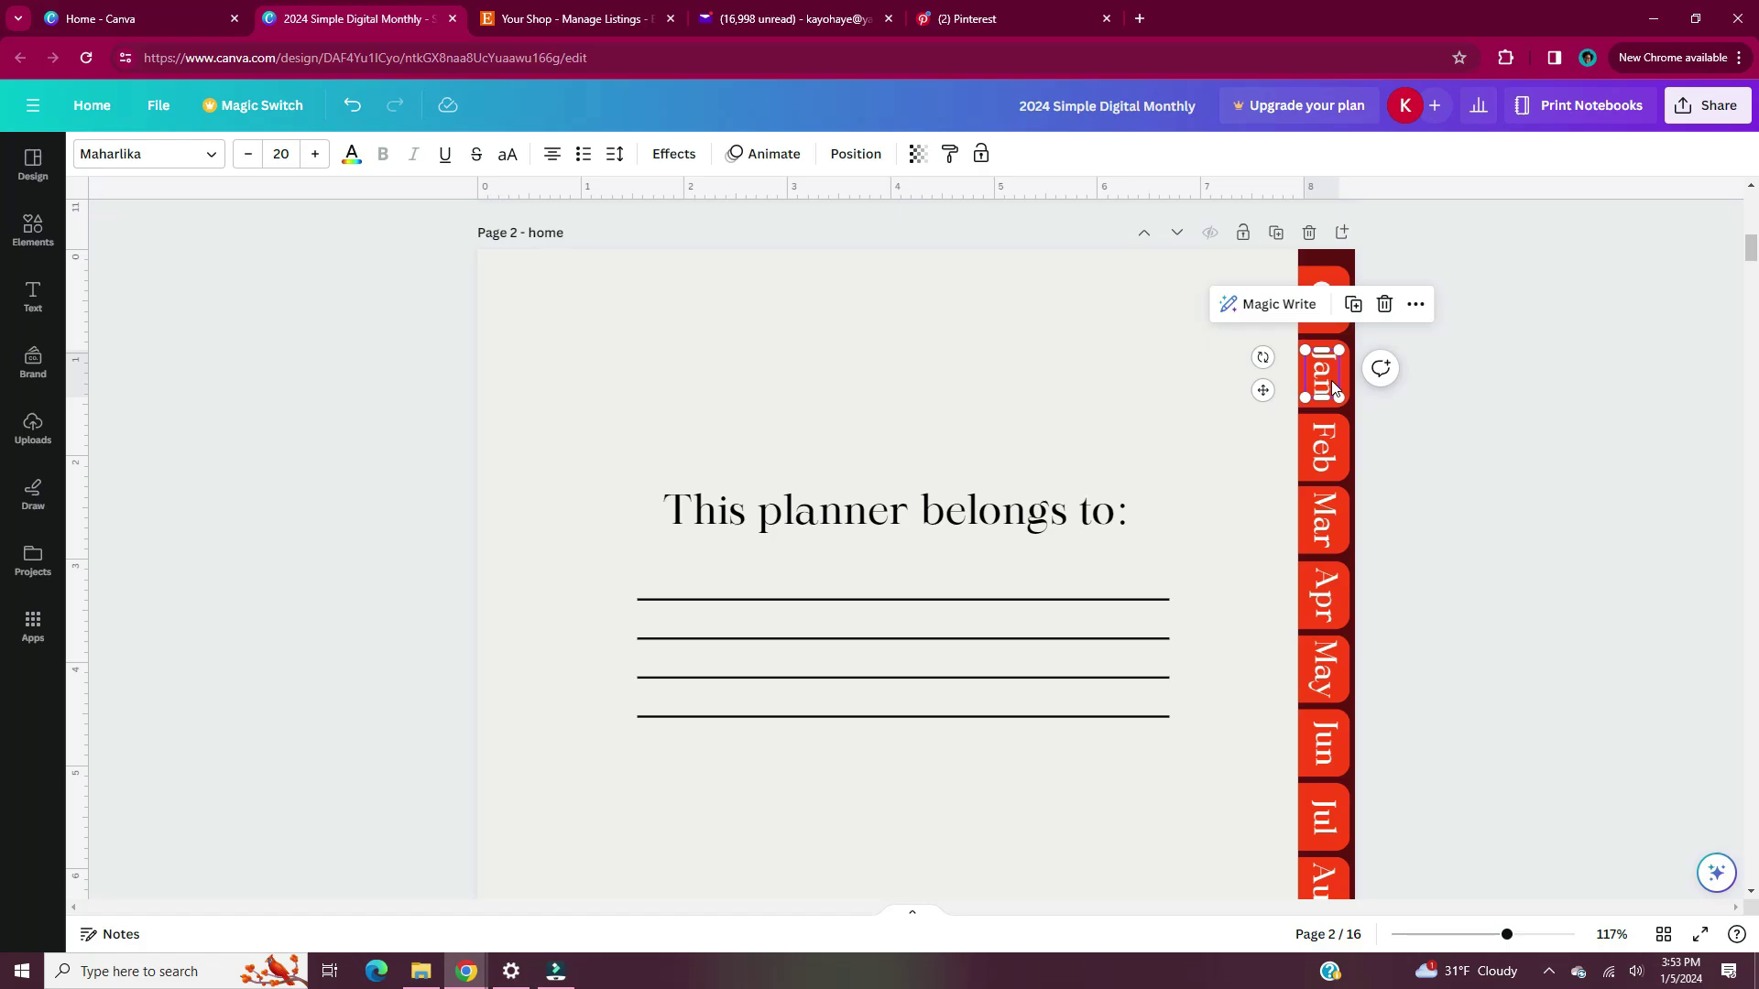
right_click(1333, 387)
left_click(1436, 760)
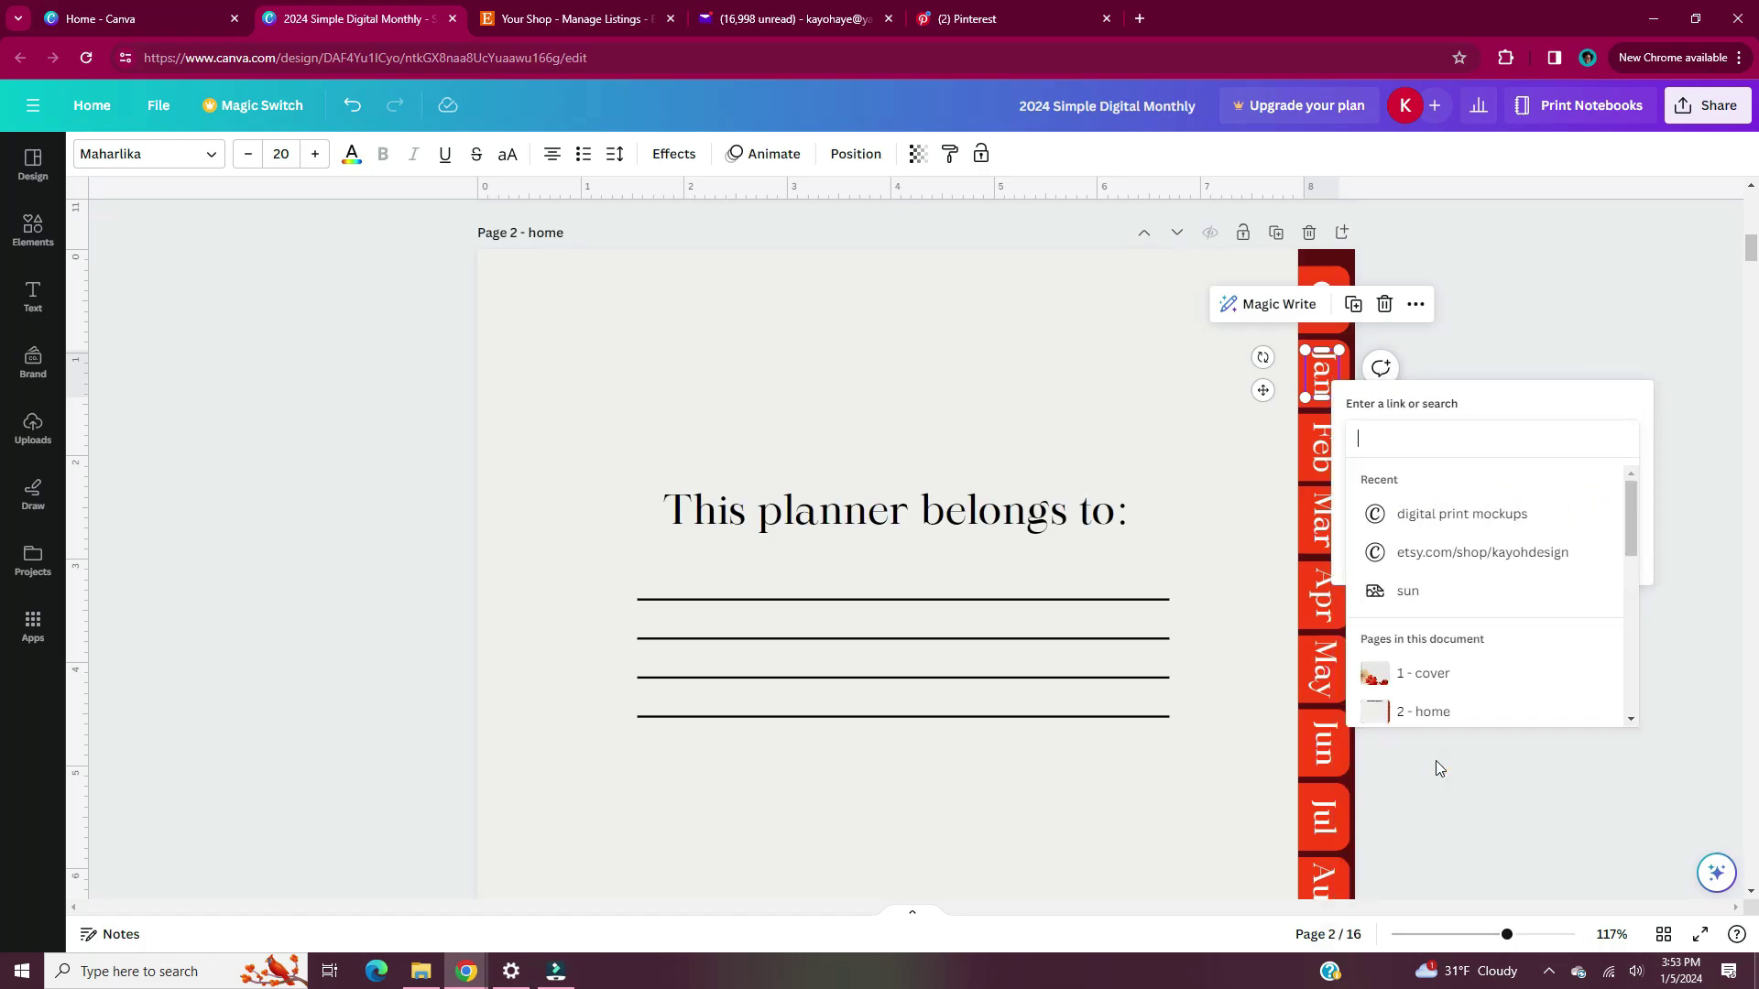
scroll(1475, 678, "down", 2)
left_click(1459, 664)
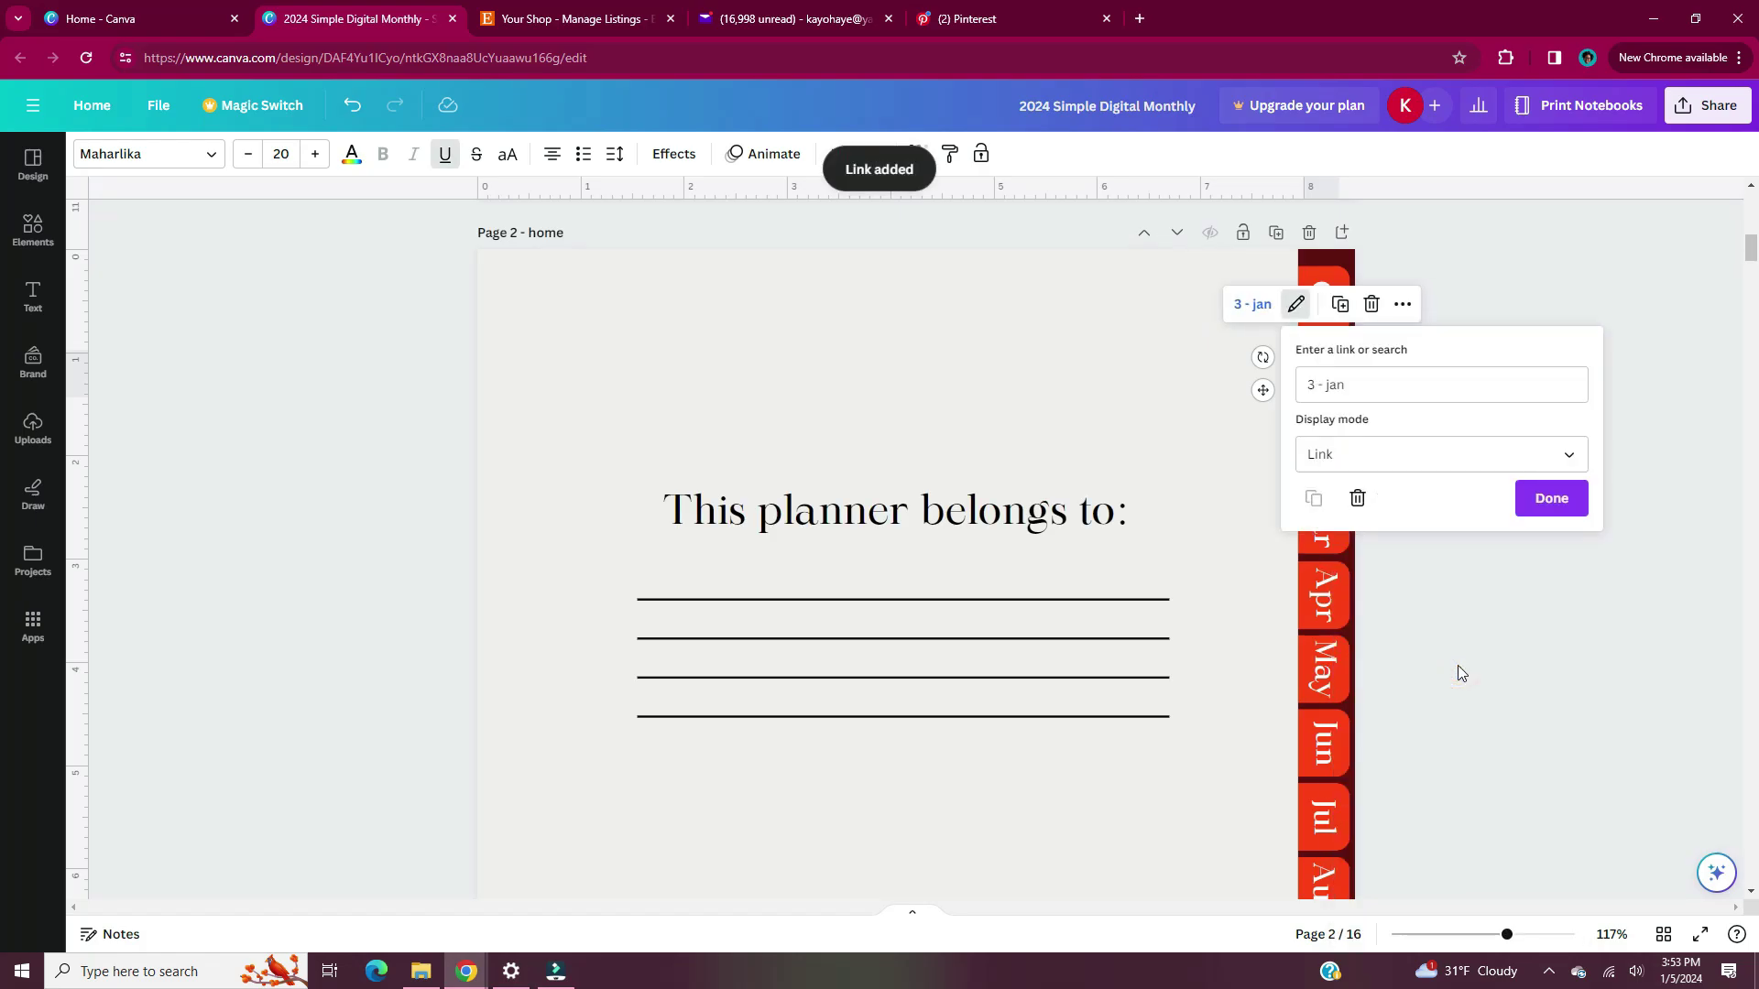
left_click(1557, 499)
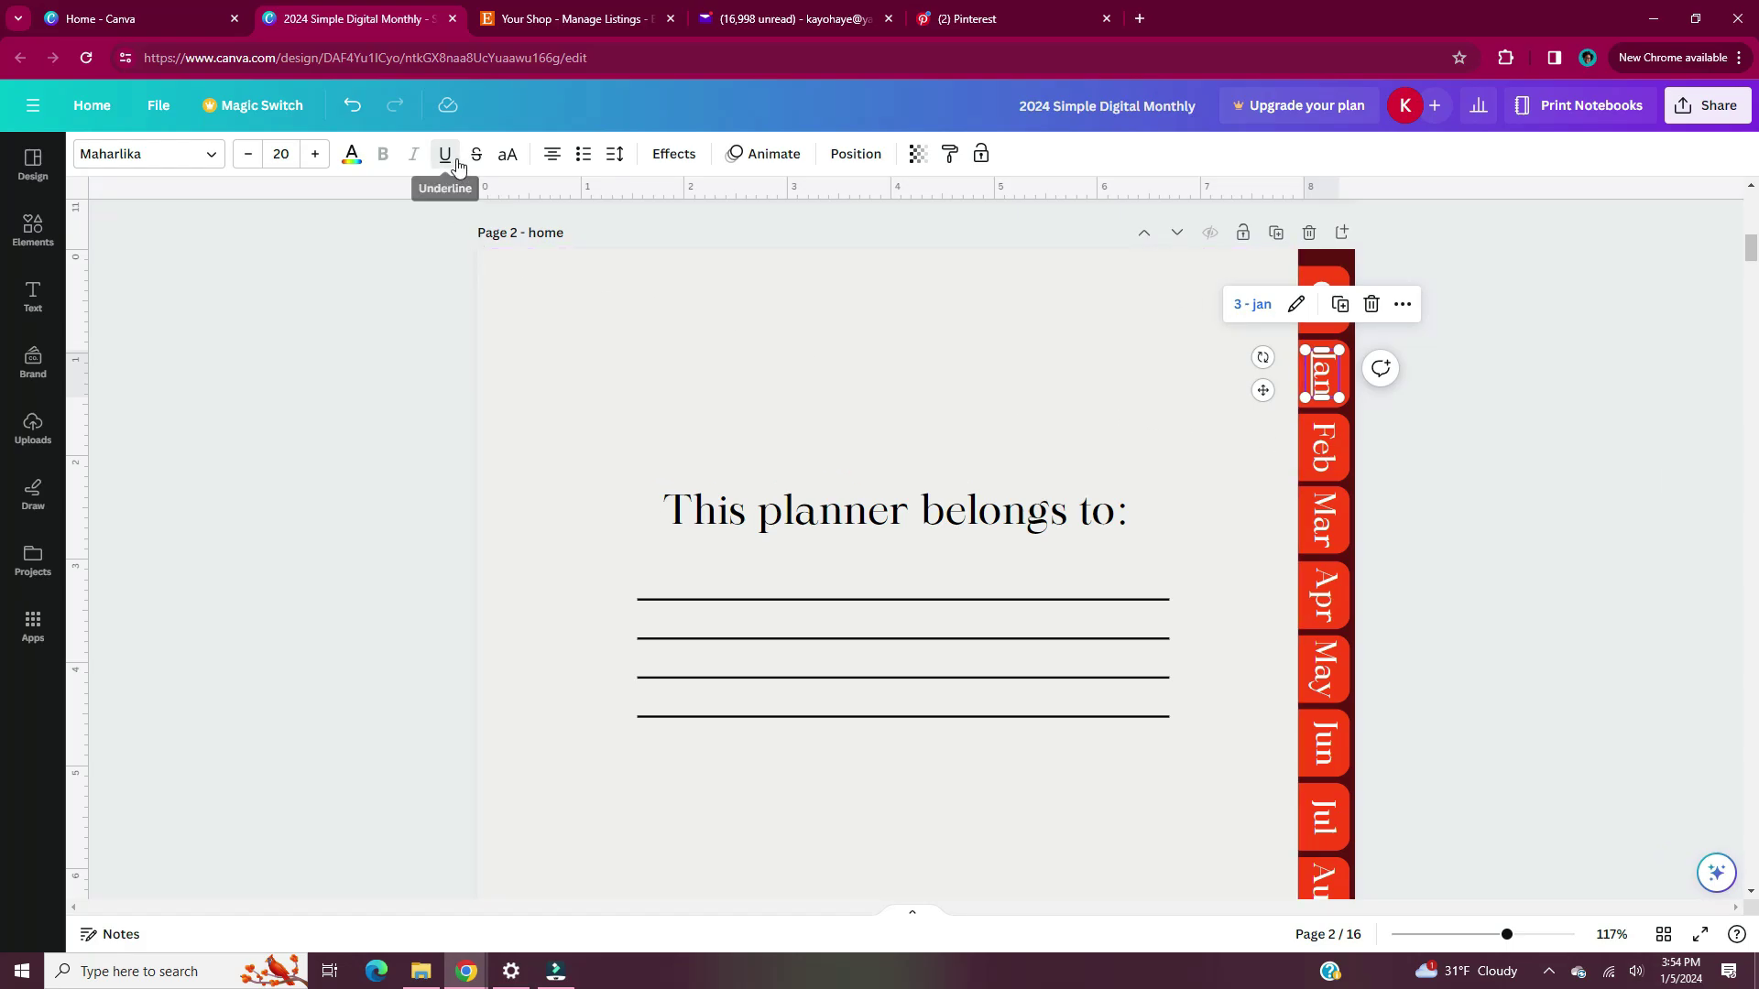
left_click(1497, 374)
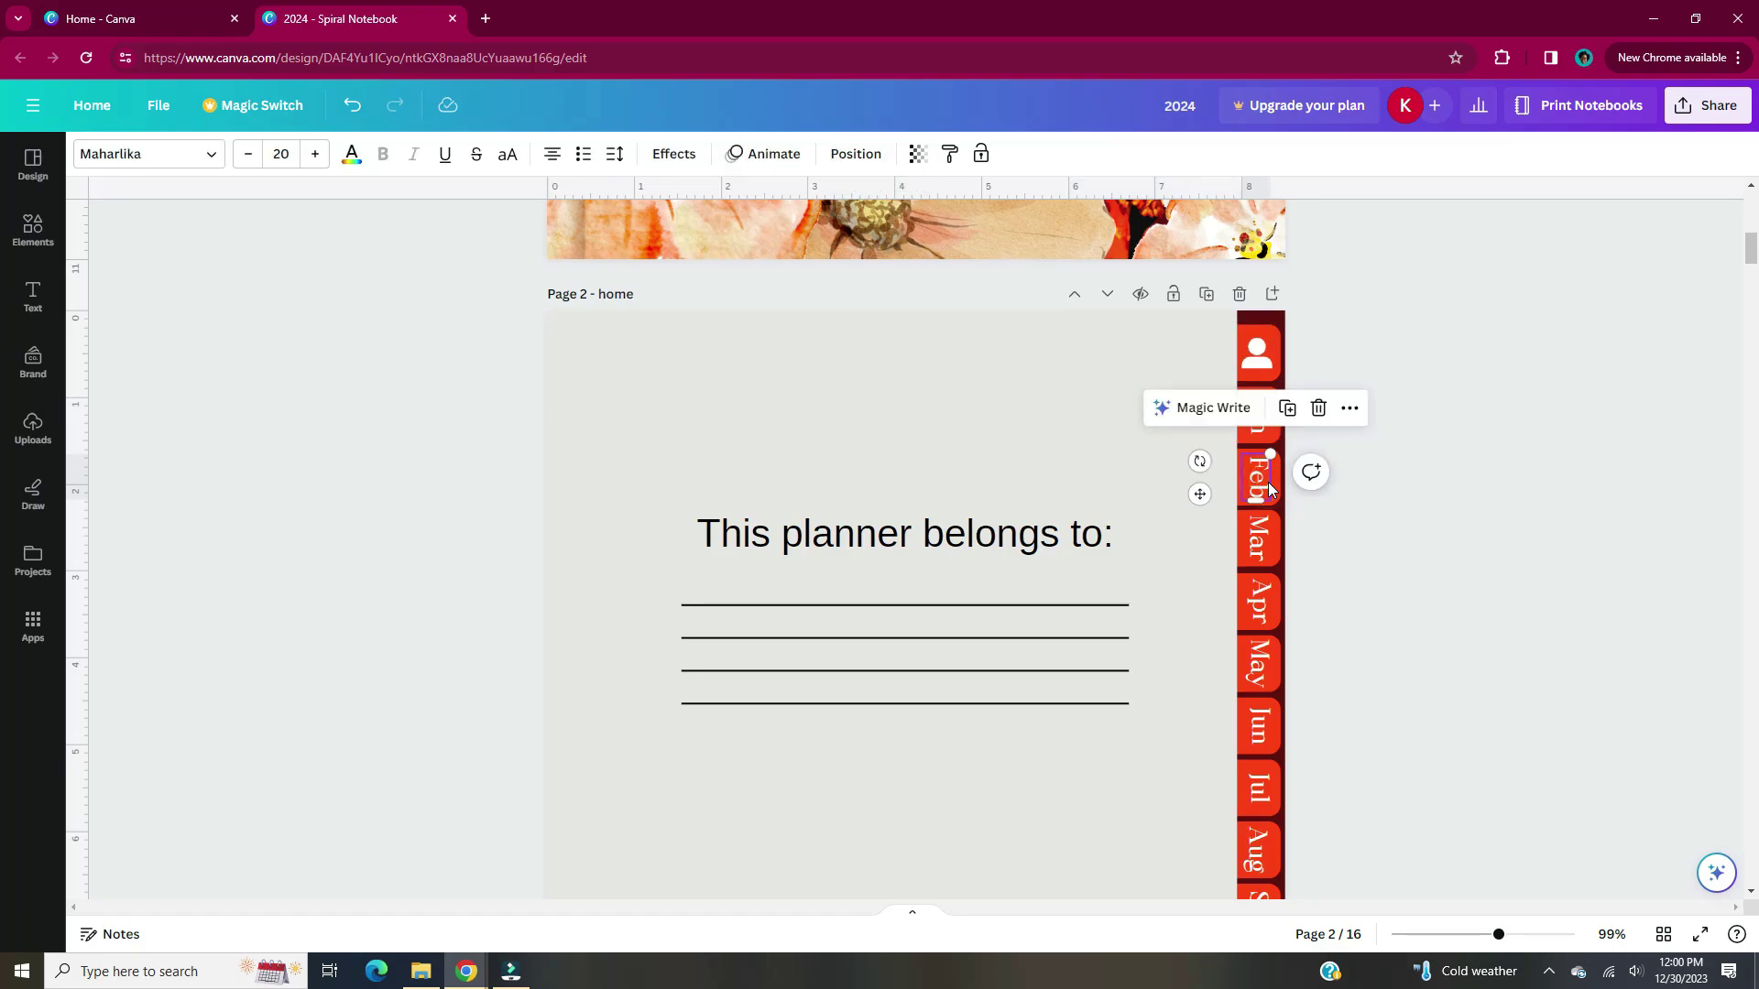
Link the "Feb" tab text to the page "4 - feb" and remove the text's underline.
right_click(1268, 482)
left_click(1379, 755)
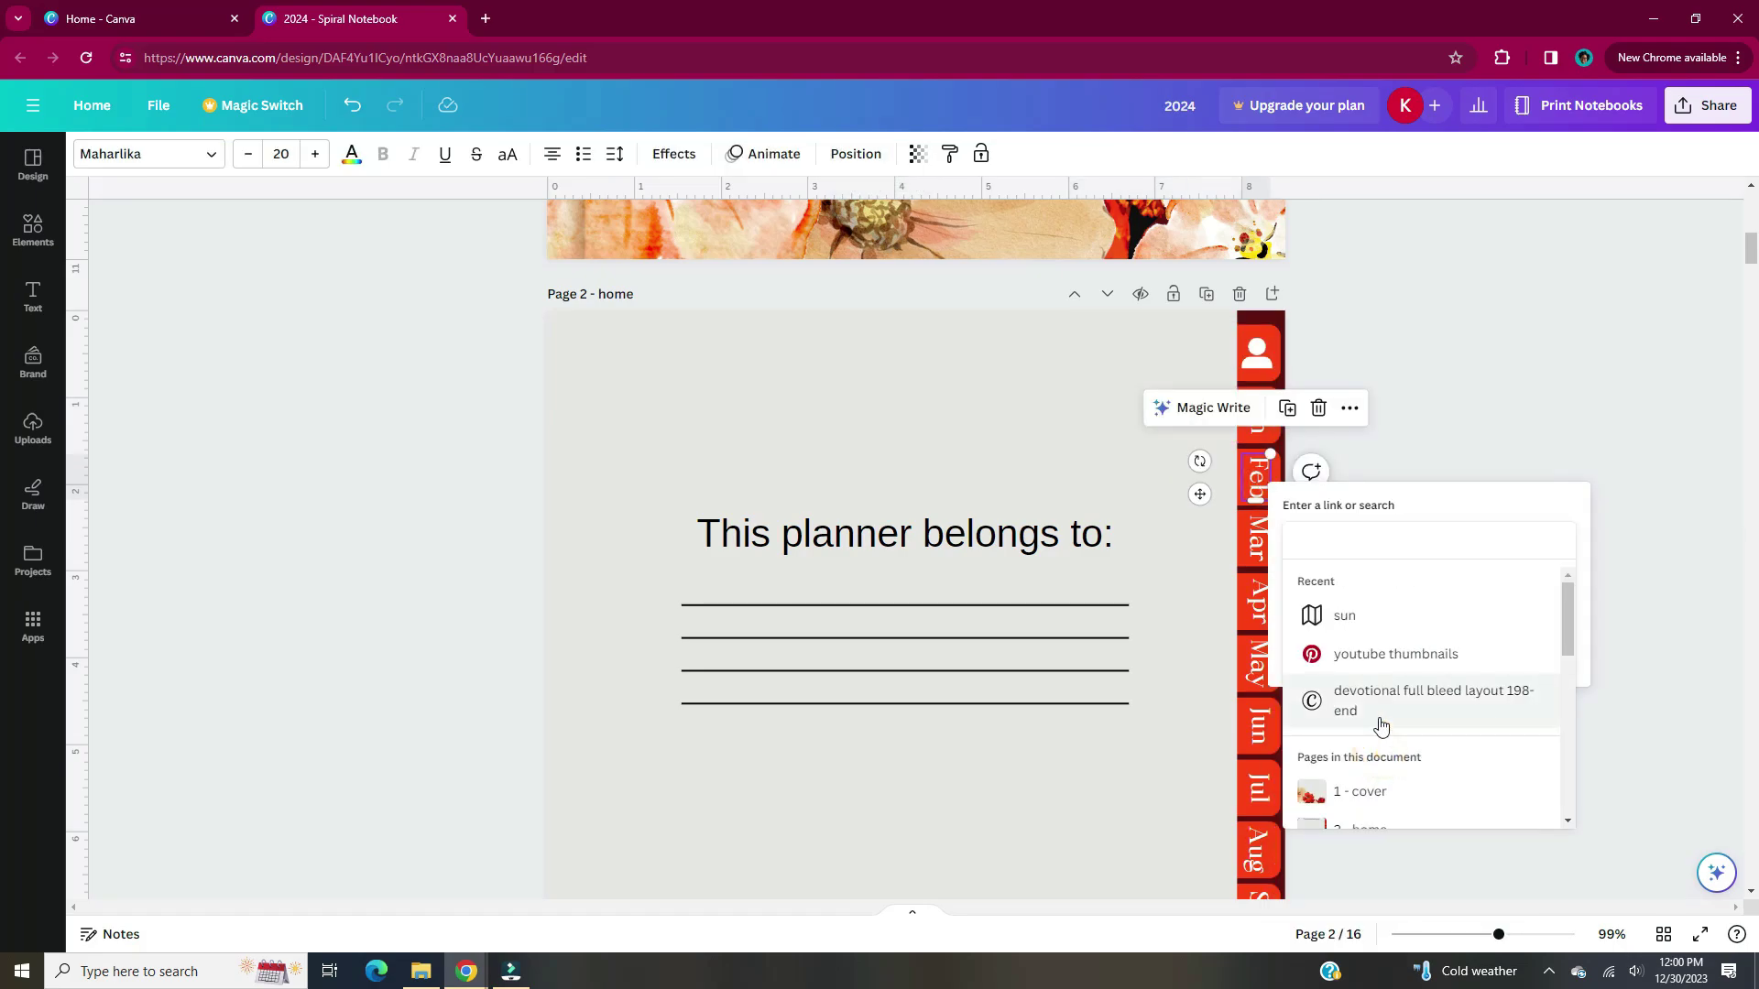
scroll(1379, 722, "down", 5)
left_click(1386, 632)
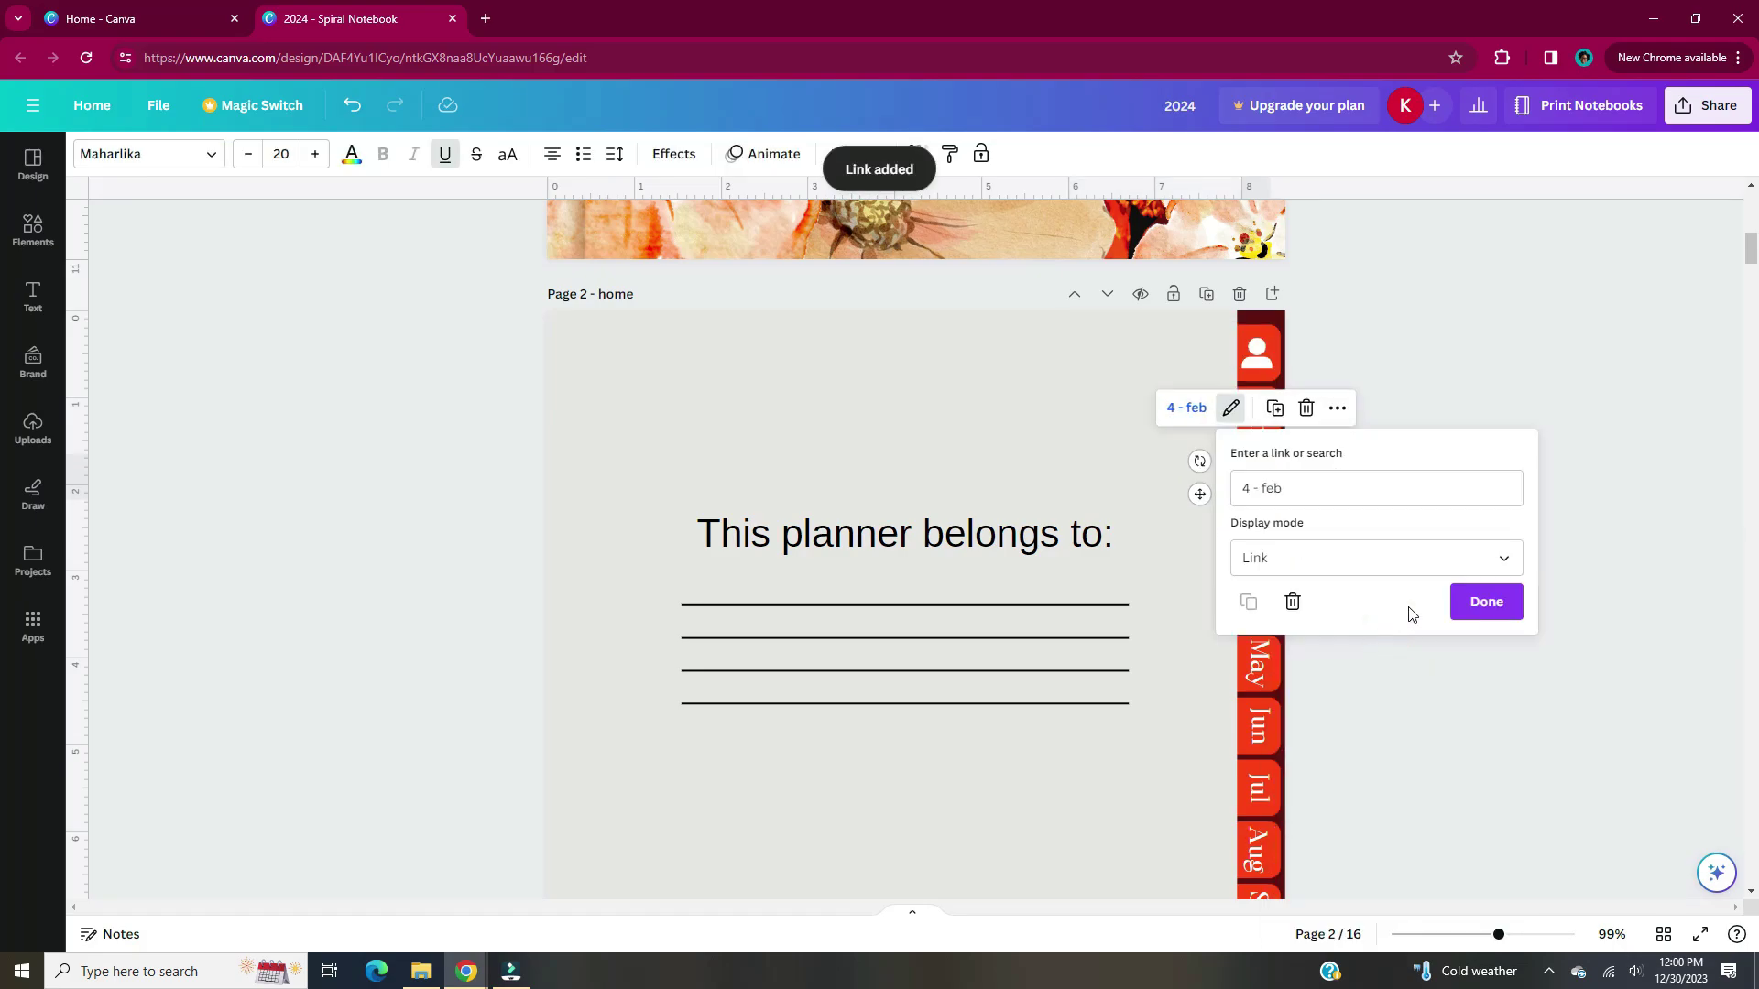
left_click(1485, 603)
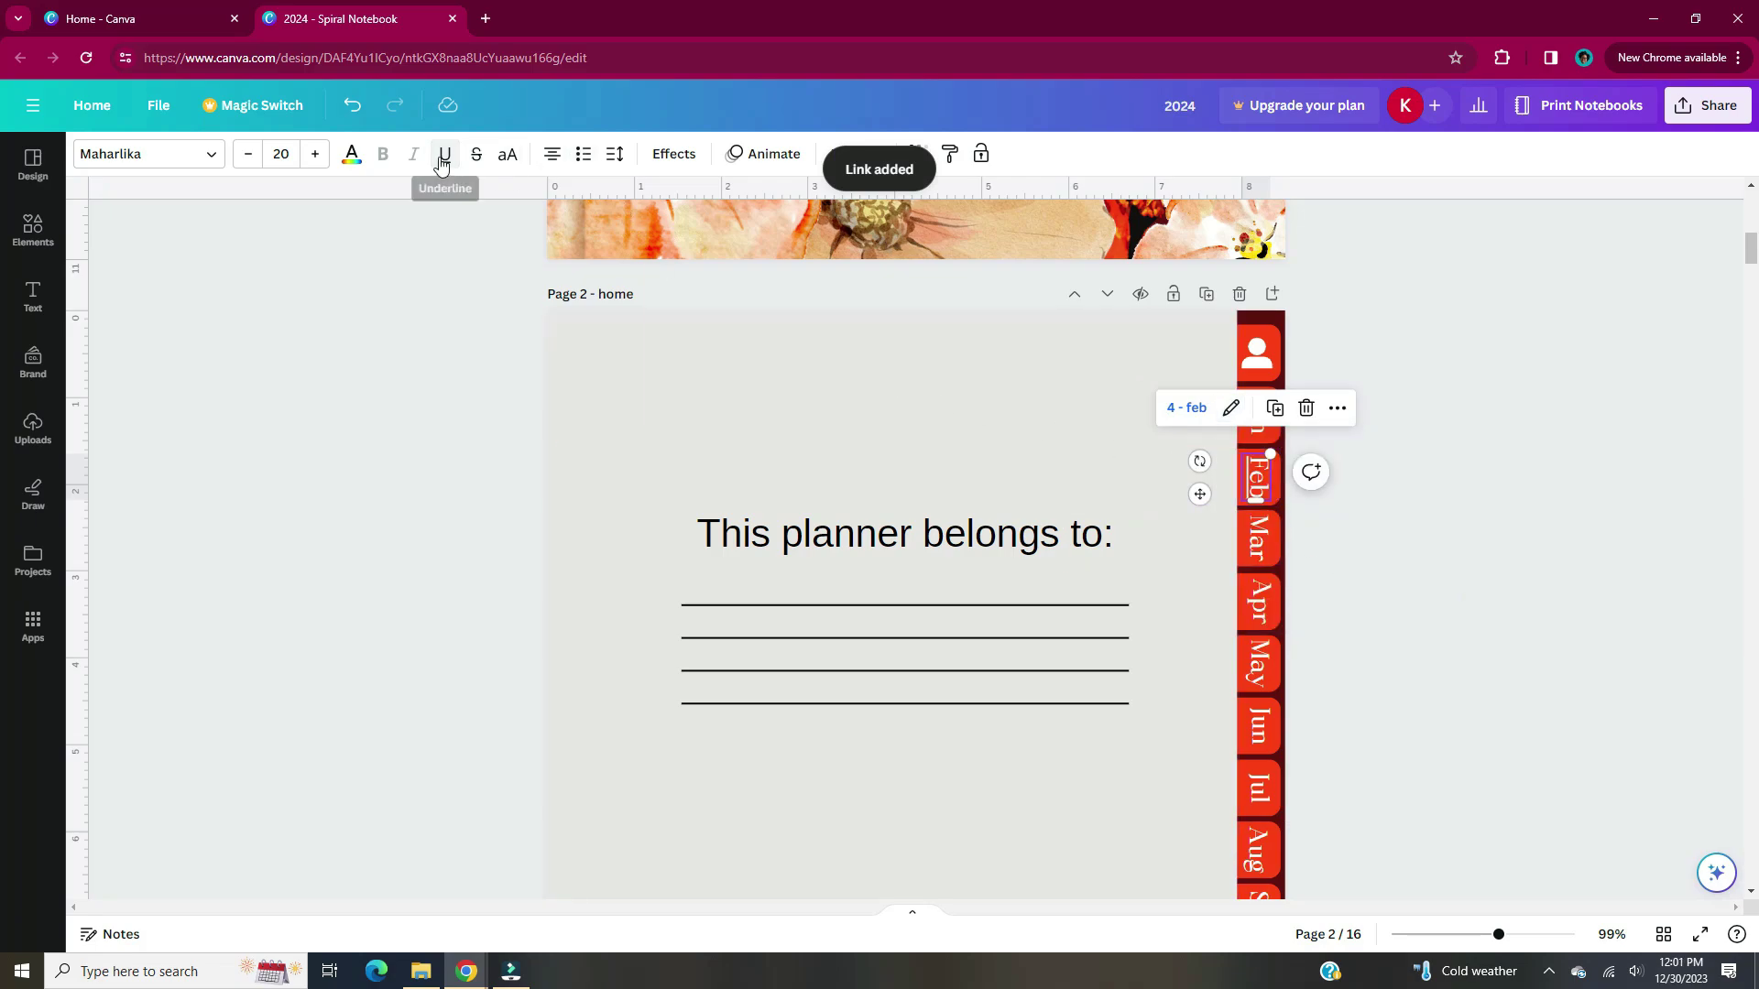
Link the red tab shape behind "Feb" to the page "4 - feb", searching for it with "feb".
left_click(1275, 491)
right_click(1275, 499)
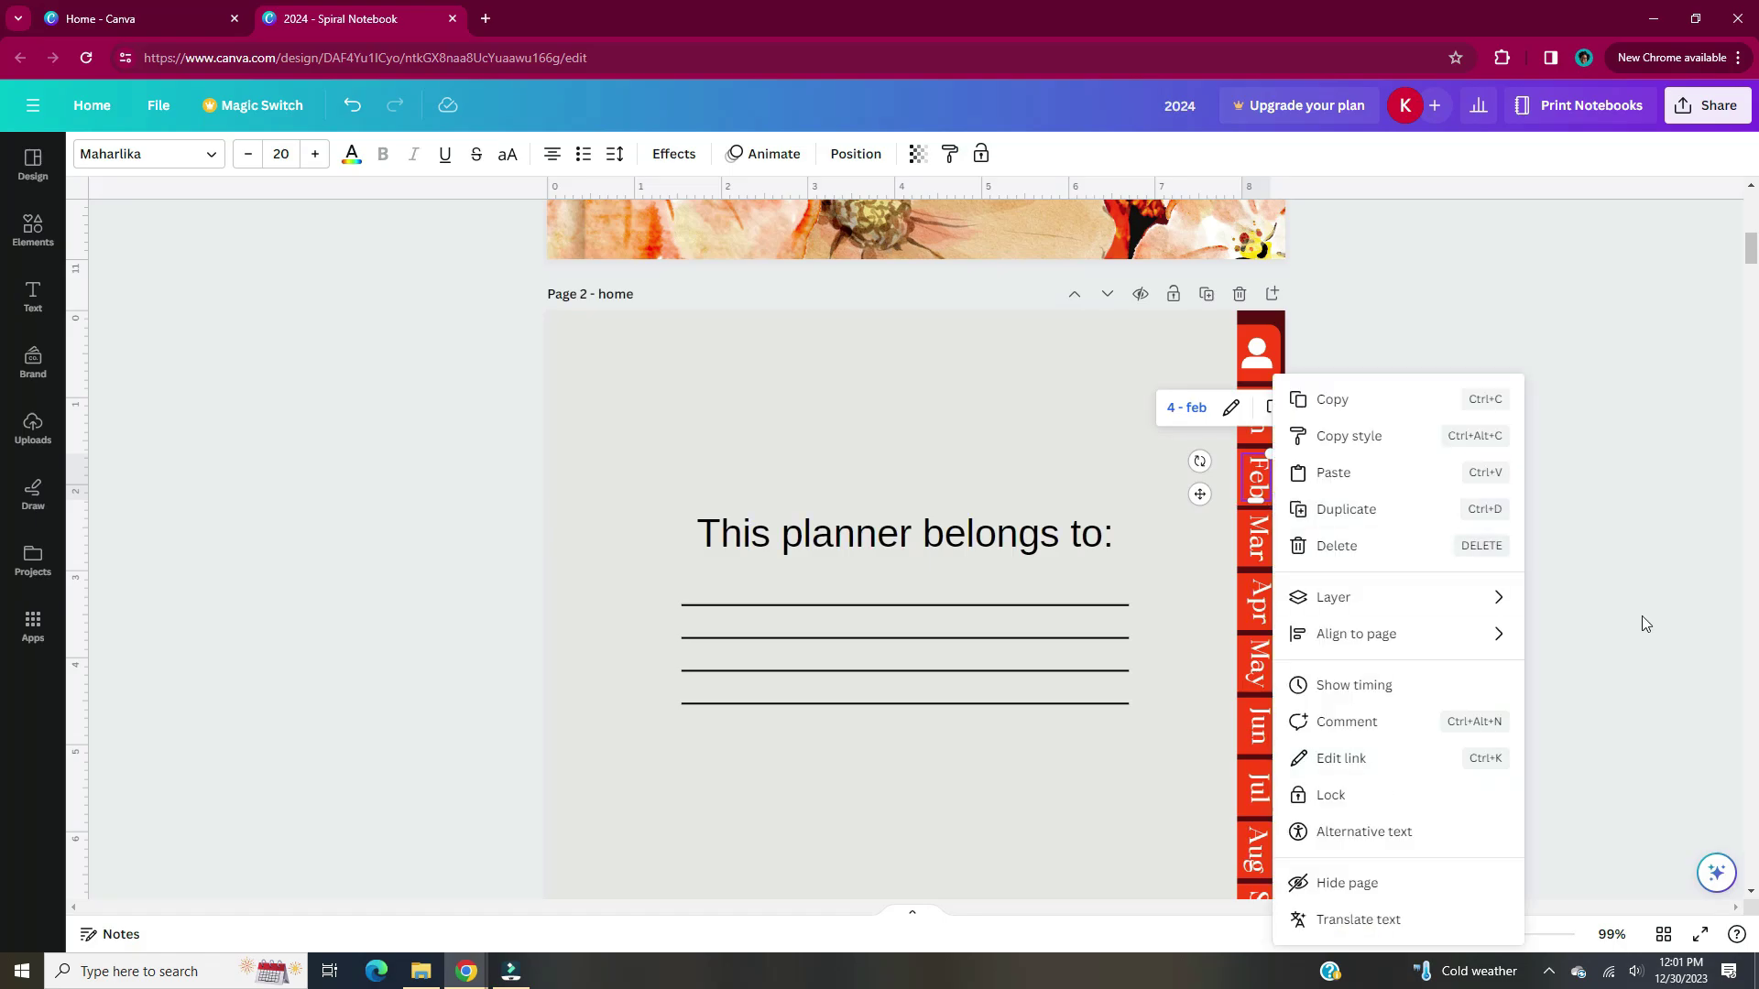
left_click(1642, 615)
right_click(1275, 499)
left_click(1374, 761)
scroll(1374, 768, "down", 2)
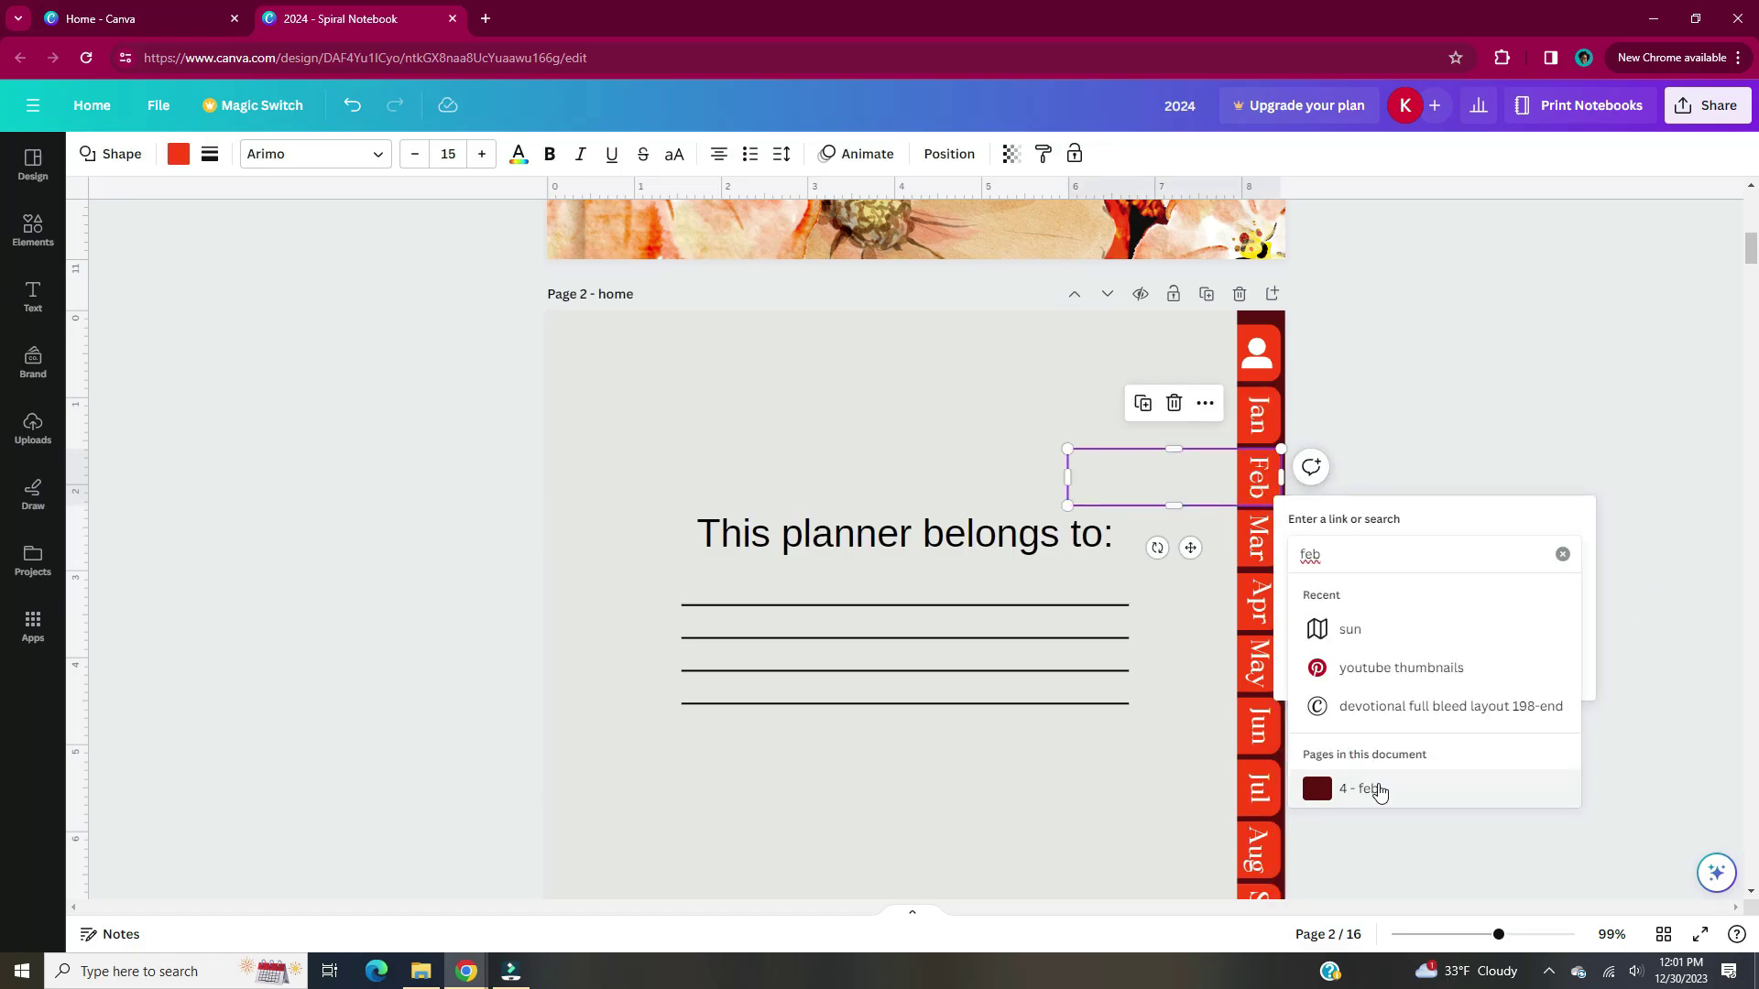
left_click(1356, 785)
Link the red tab shape behind "Mar" to the document page "5 - mar".
scroll(1416, 592, "down", 2)
right_click(1274, 361)
left_click(1355, 743)
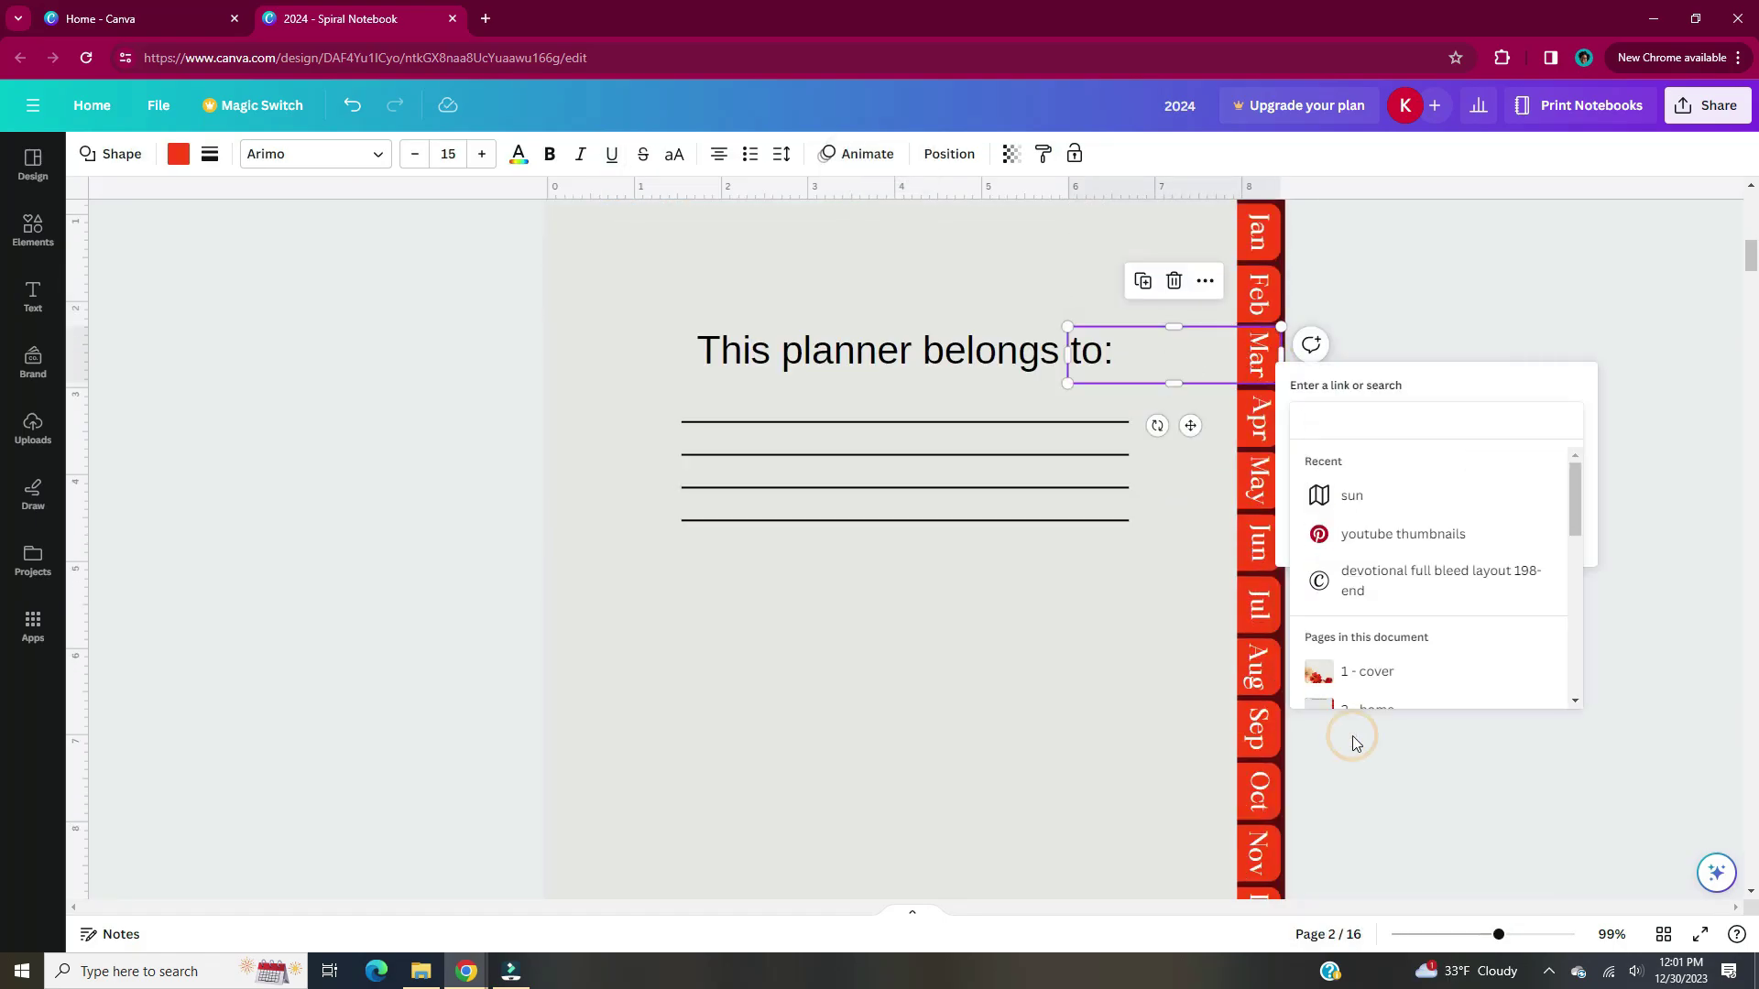
scroll(1364, 641, "down", 2)
left_click(1356, 577)
left_click(1433, 481)
Link the "Mar" tab text to the document page "5 - mar".
right_click(1257, 354)
left_click(1371, 746)
left_click(1374, 531)
left_click(1489, 477)
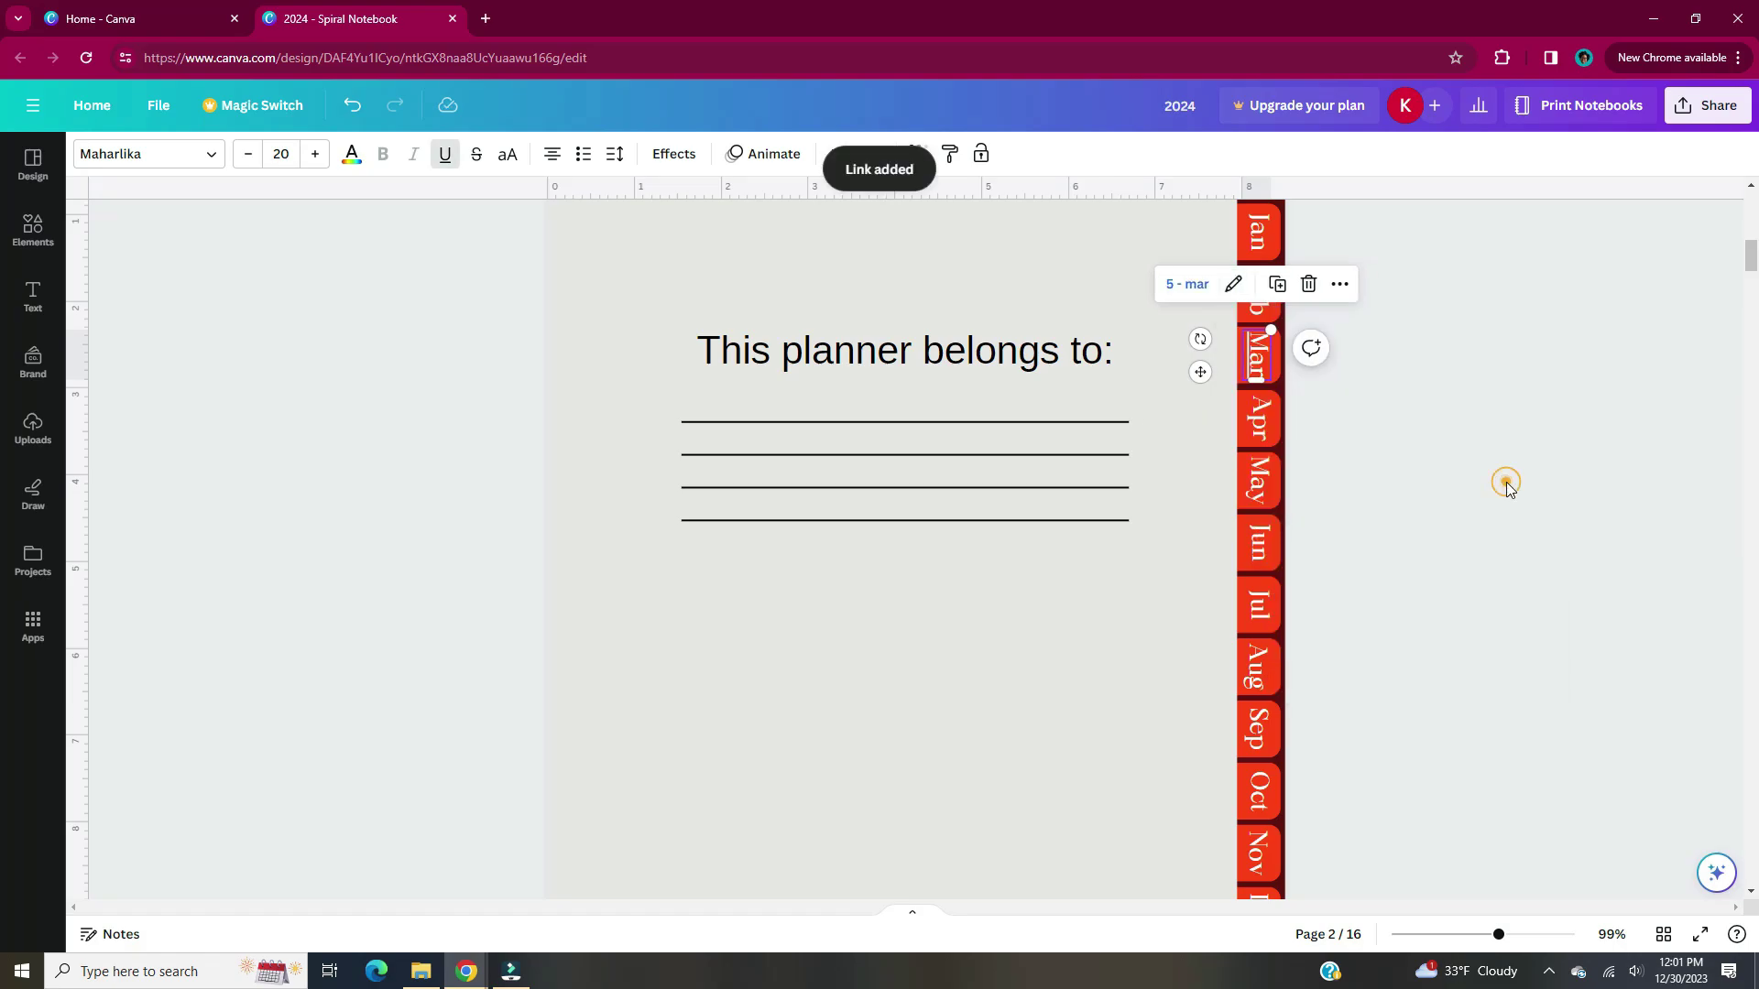
Link the red tab shape behind "Apr" to the document page "6 - apr".
left_click(1358, 675)
scroll(1175, 410, "down", 3, "ctrl")
left_click(1171, 409)
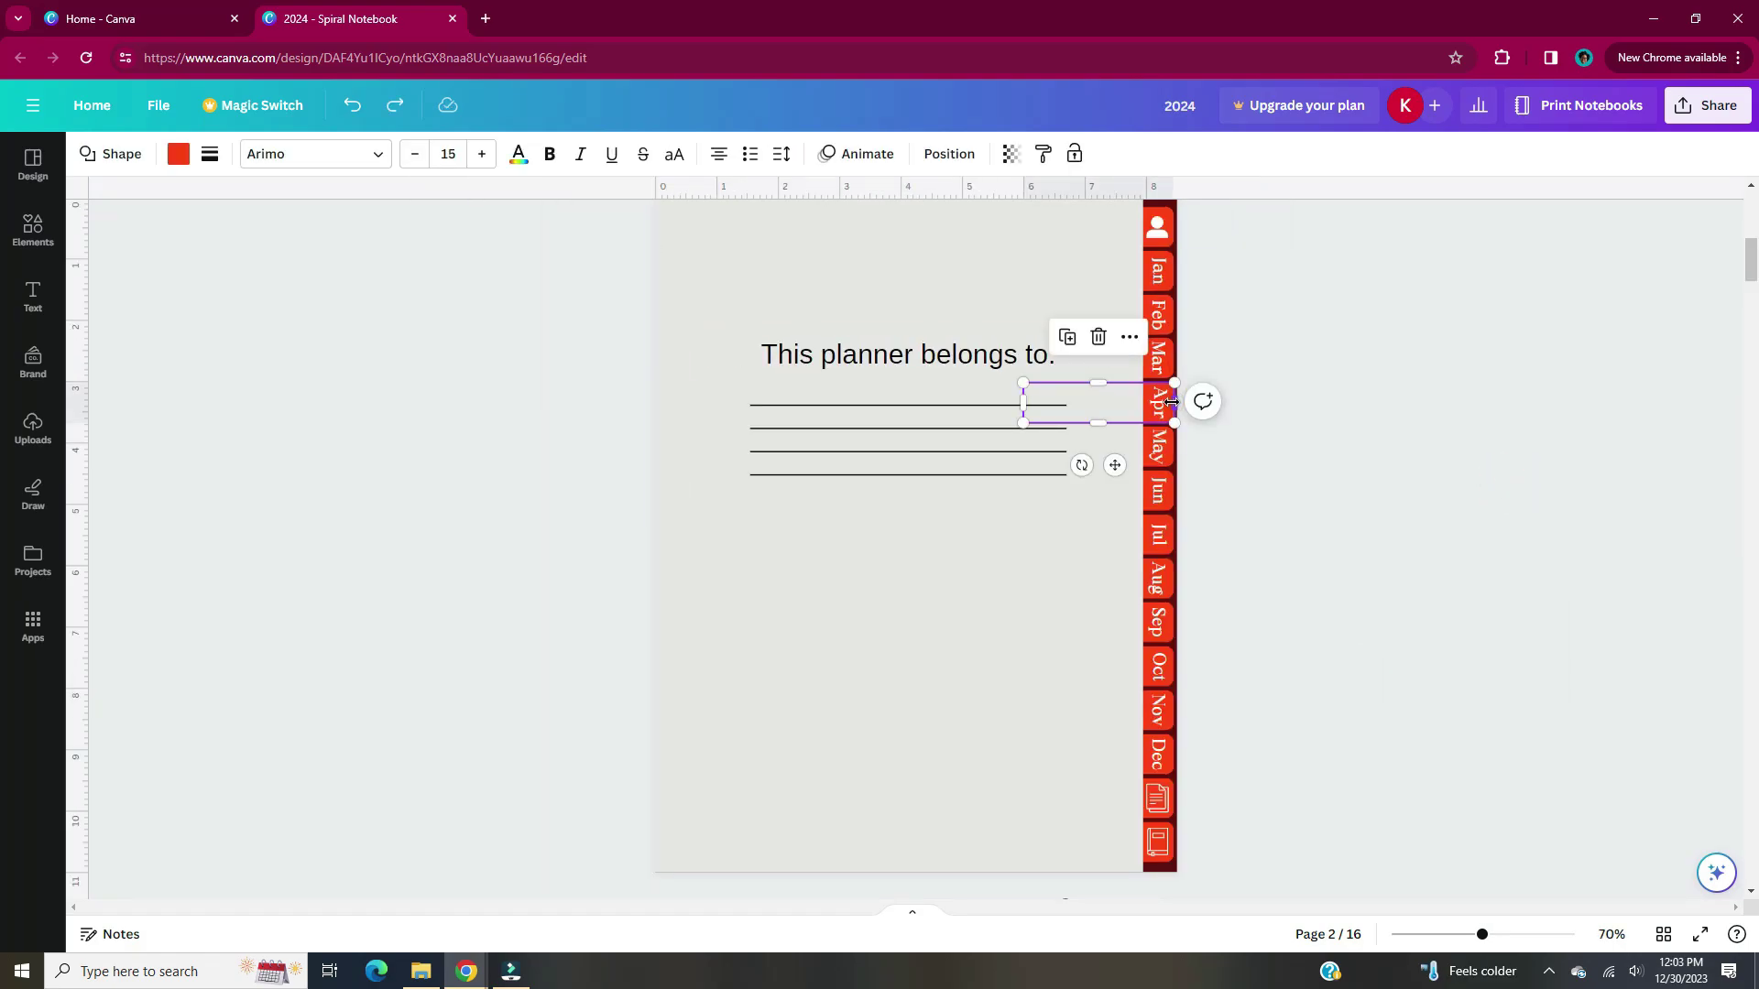
key("ctrl+k")
scroll(1213, 498, "down", 3)
left_click(1213, 498)
Link the "Apr" tab text to the document page "6 - apr".
right_click(1158, 404)
left_click(1276, 741)
left_click(1277, 738)
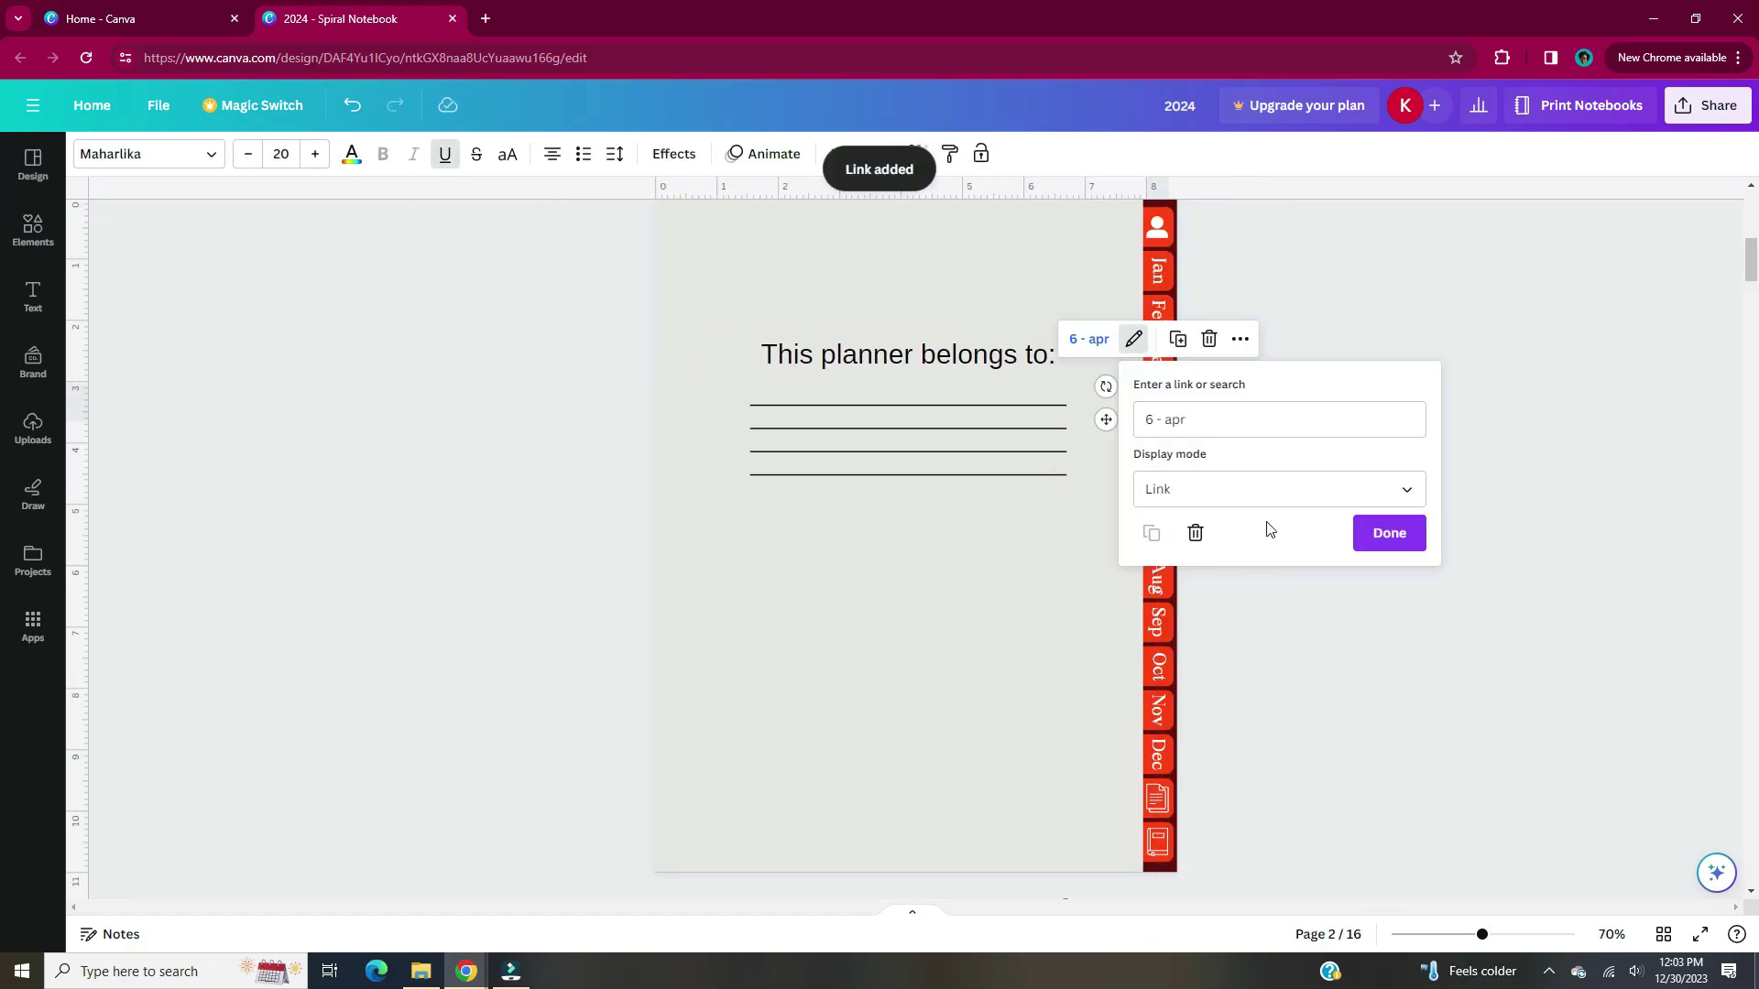
left_click(1385, 531)
Link both the "May" tab text and the red shape behind it to the may page of the document.
left_click(1158, 445)
key("ctrl+k")
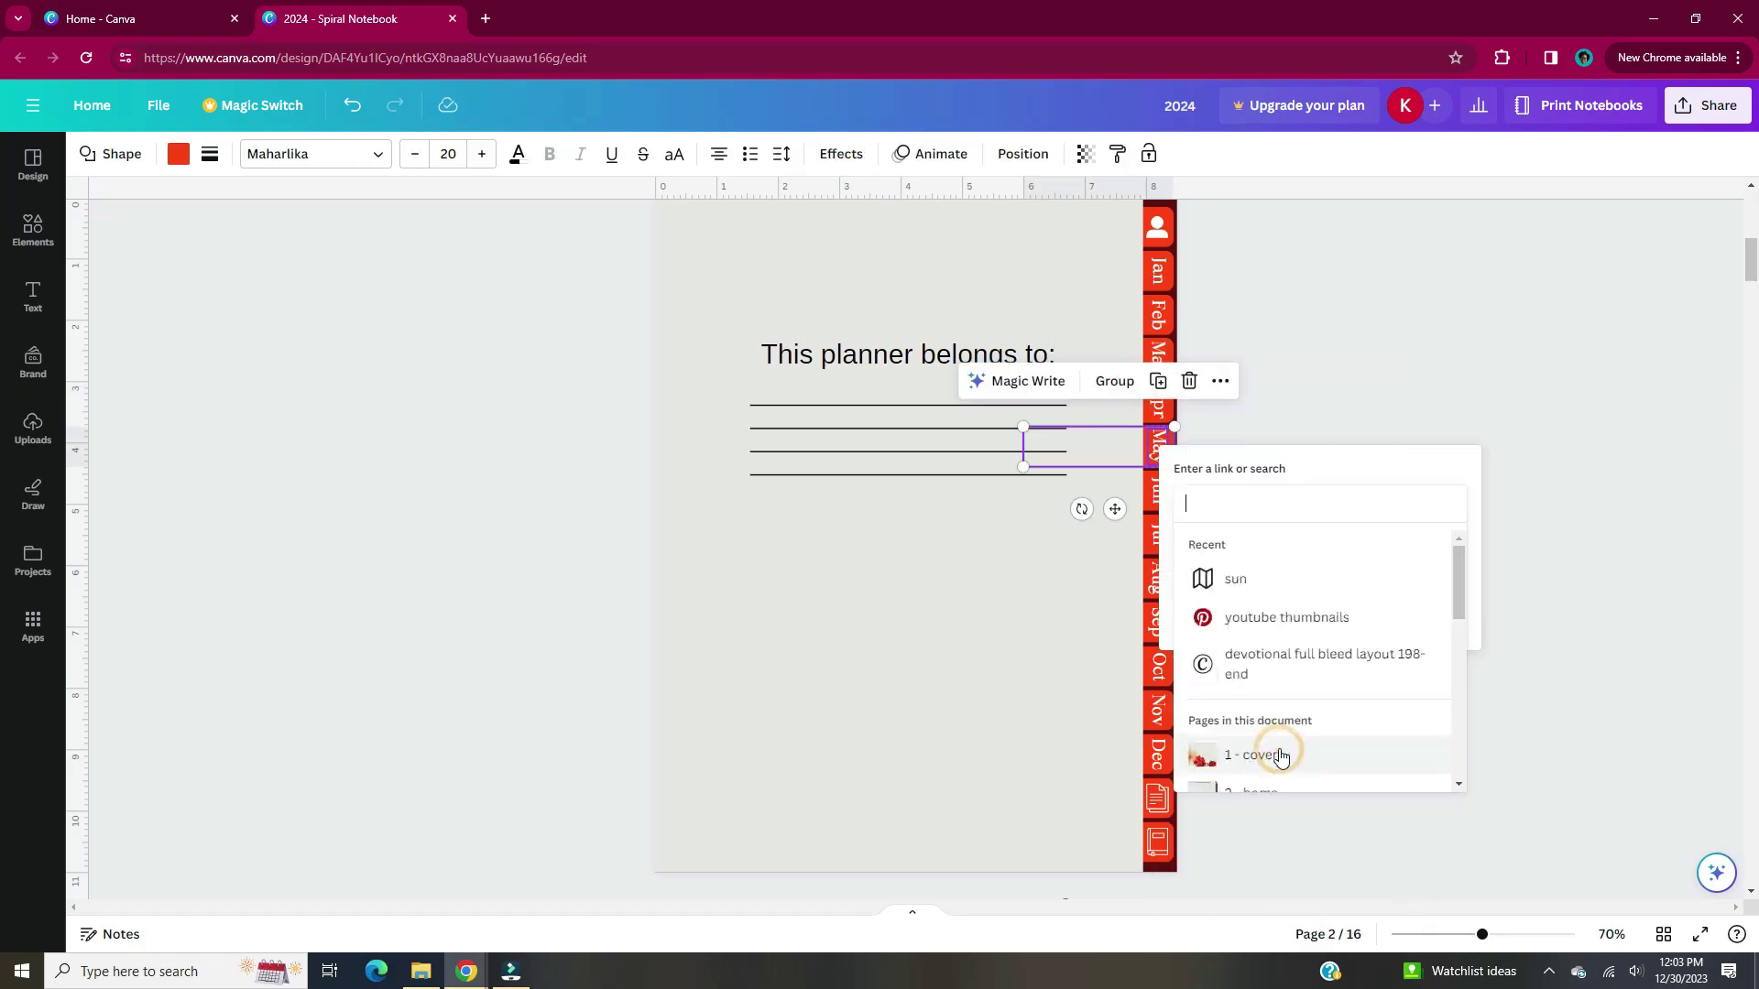
left_click(1277, 745)
left_click(1444, 631)
left_click(1169, 454)
left_click(1129, 381)
left_click(1241, 566)
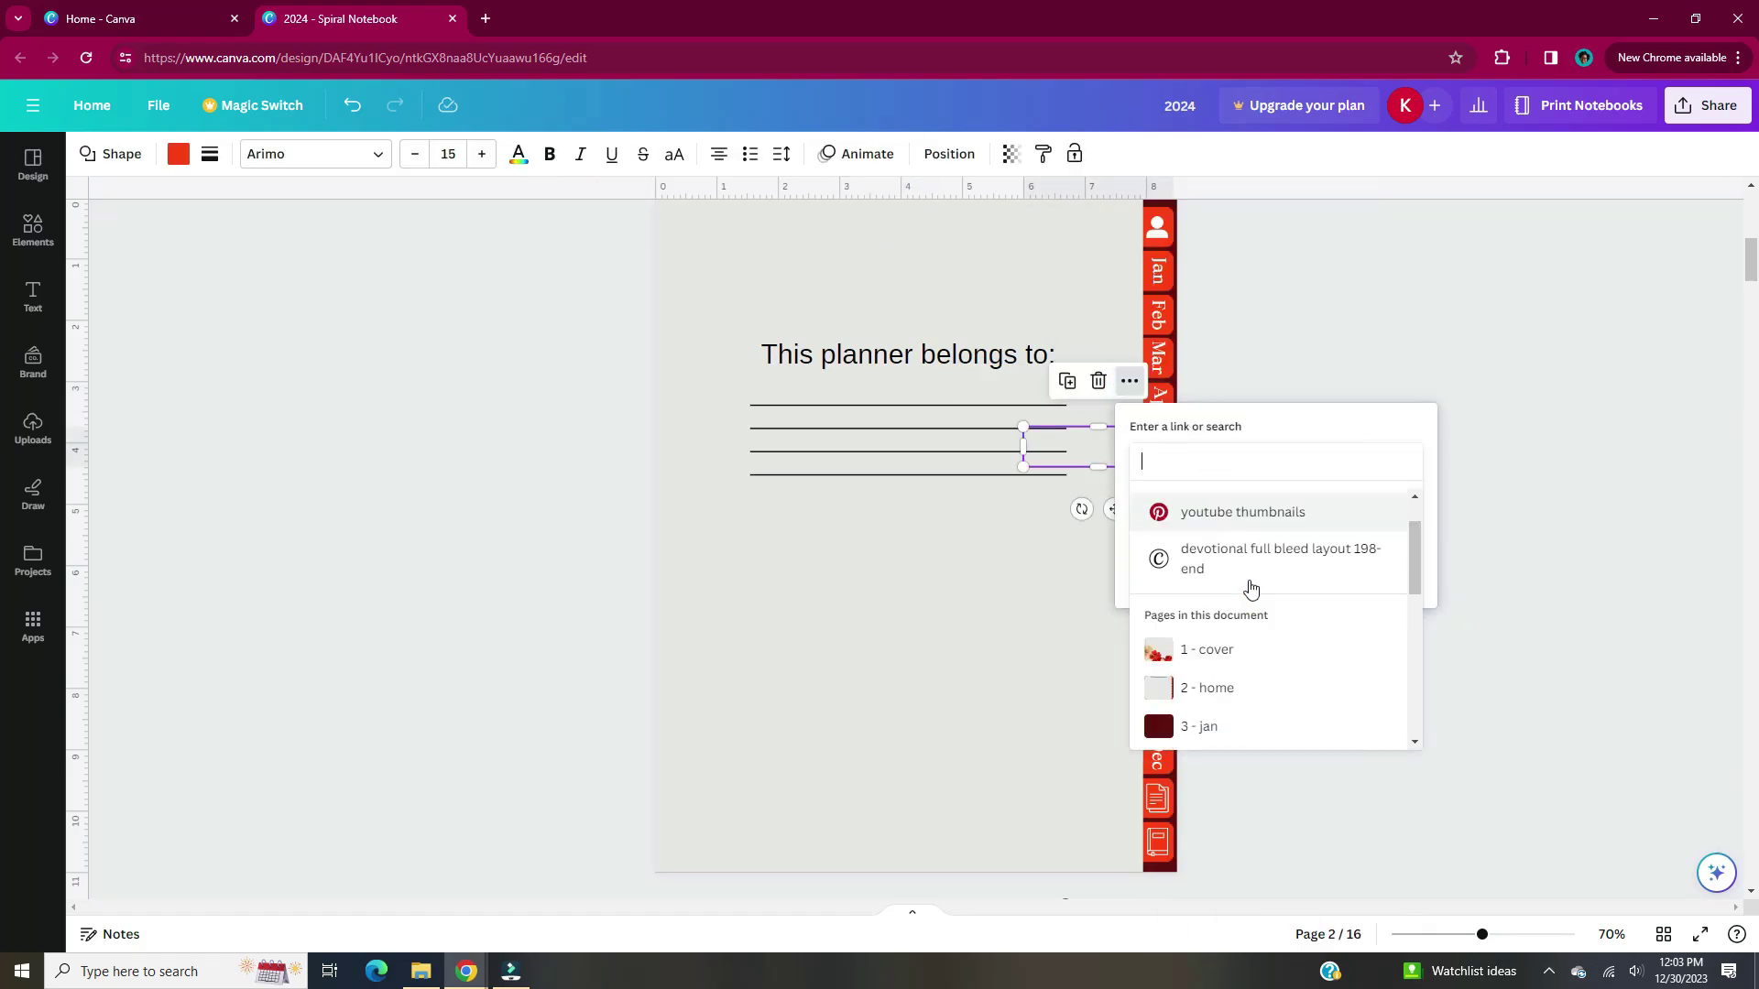
left_click(1248, 583)
Link the "Jun" tab text to the jun page of the document.
left_click(1161, 481)
right_click(1163, 484)
left_click(1277, 744)
scroll(1327, 687, "down", 3)
left_click(1319, 705)
Link the red tab shape behind "Jun" to the jun page and remove the underline from the "Jun" text.
left_click(1169, 497)
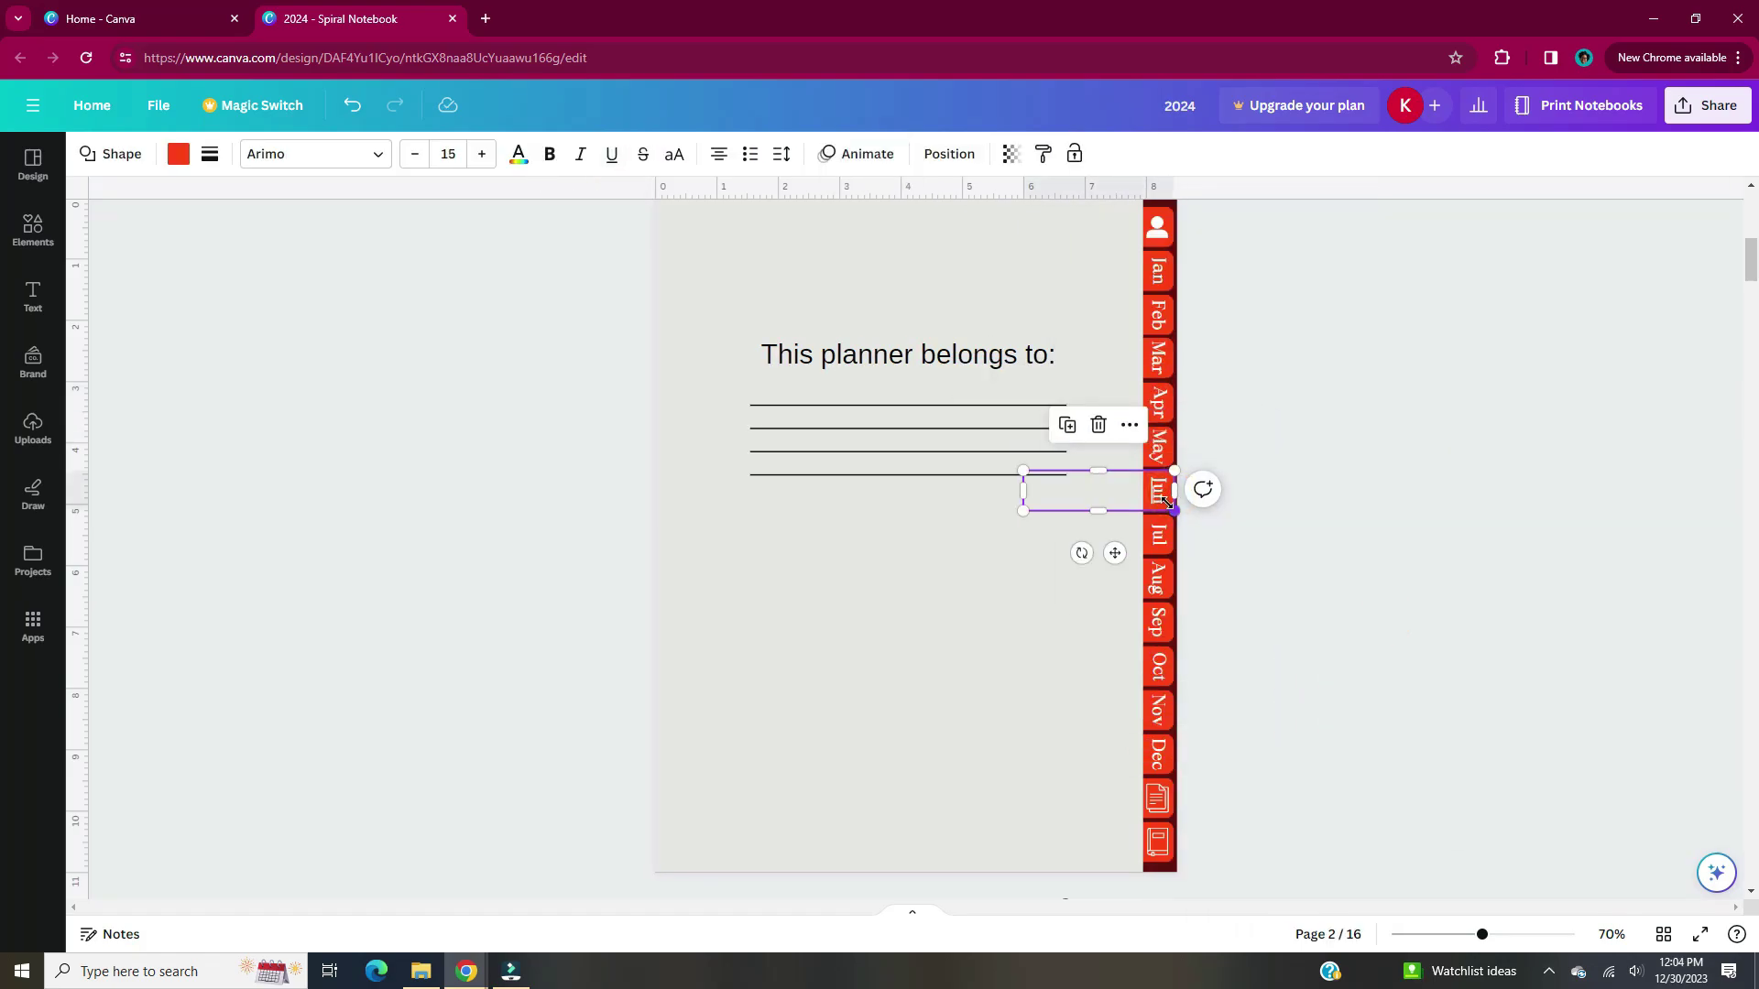
right_click(1165, 497)
left_click(1272, 752)
scroll(1273, 753, "down", 3)
left_click(1272, 724)
left_click(1337, 620)
left_click(1157, 491)
left_click(446, 159)
Link the "Jul" tab text to the page "9 - jul" and remove the text's underline.
right_click(1164, 536)
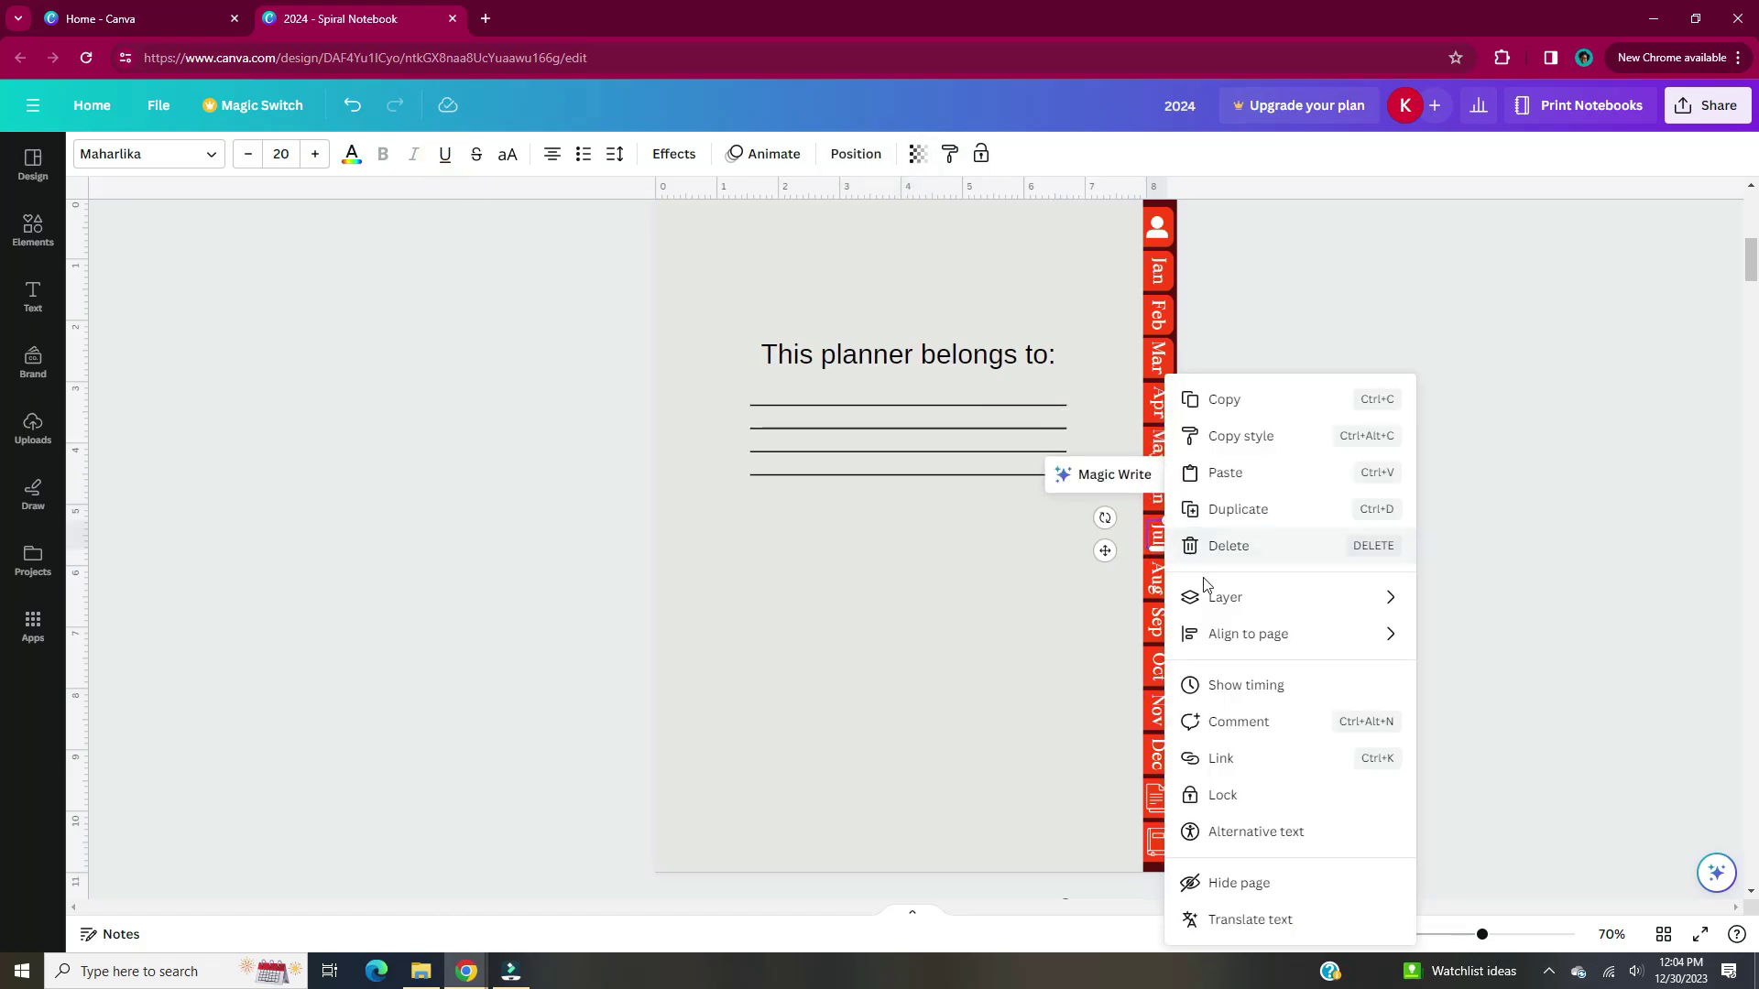
left_click(1272, 757)
scroll(1301, 715, "down", 3)
left_click(1310, 705)
left_click(1369, 668)
left_click(1162, 539)
left_click(443, 154)
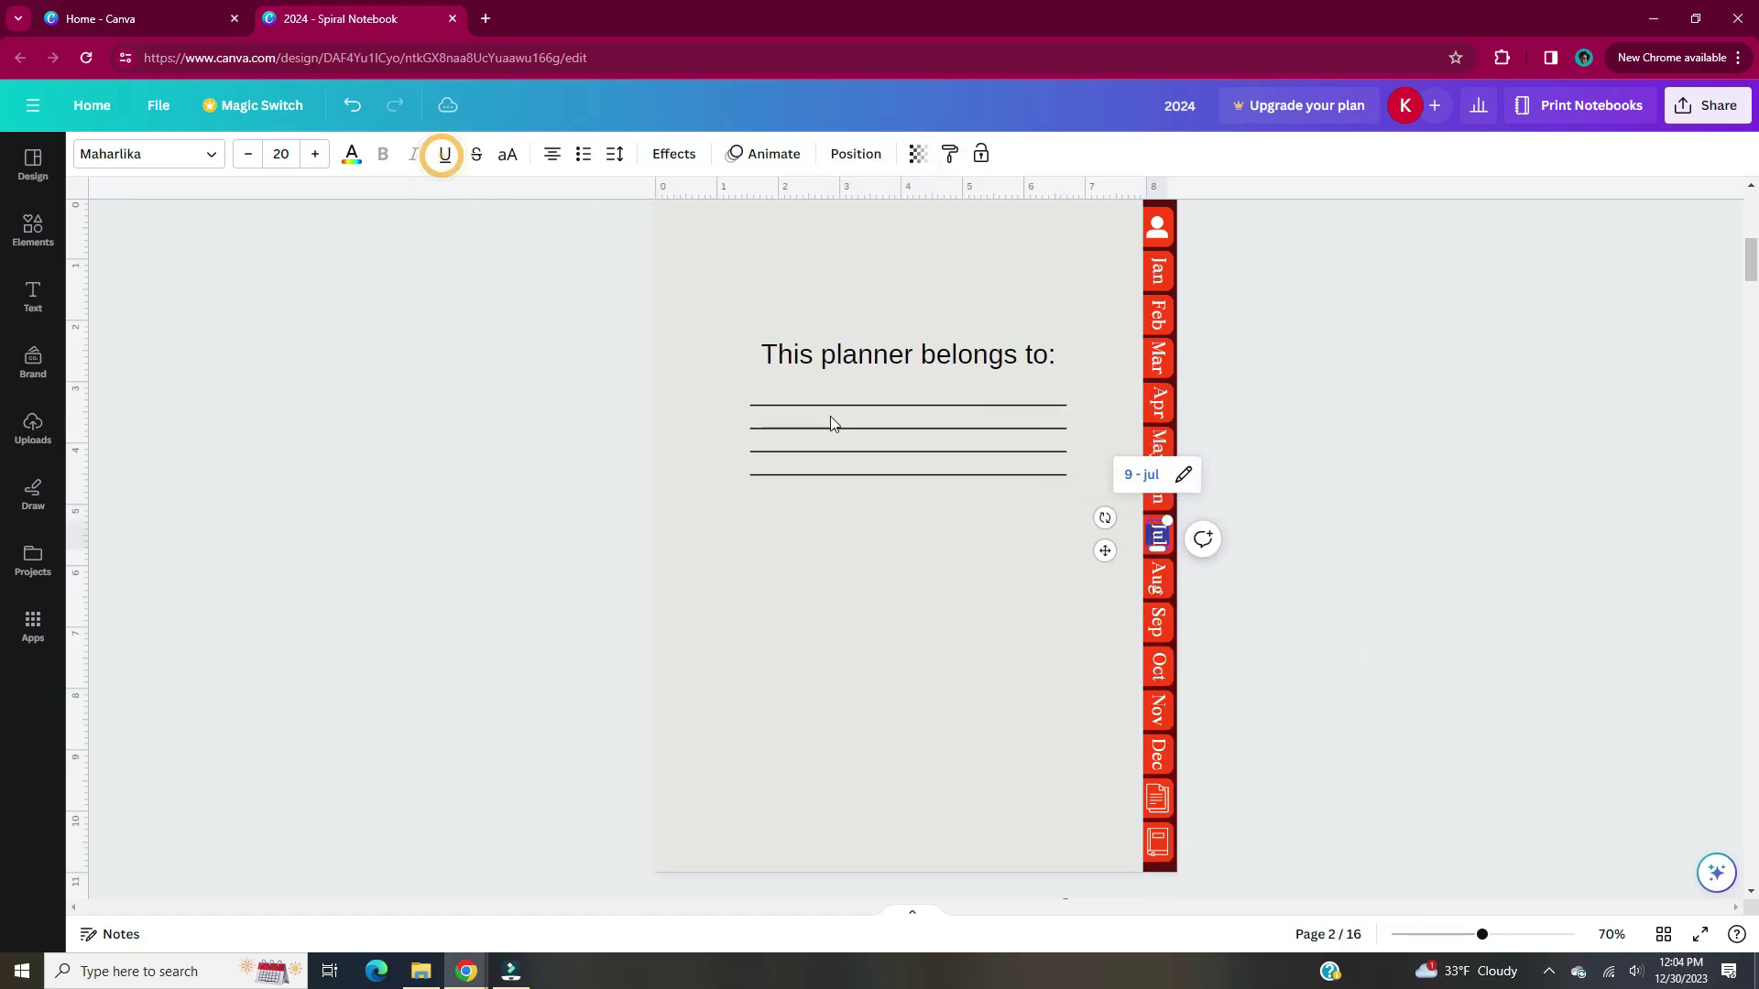
Link the red tab shape behind "Jul" to the document page "9 - jul".
left_click(1159, 547)
right_click(1160, 550)
left_click(1268, 756)
scroll(1281, 710, "down", 3)
left_click(1281, 710)
left_click(1310, 667)
Link the red tab shape behind "Aug" to the document page "10 - aug".
right_click(1165, 580)
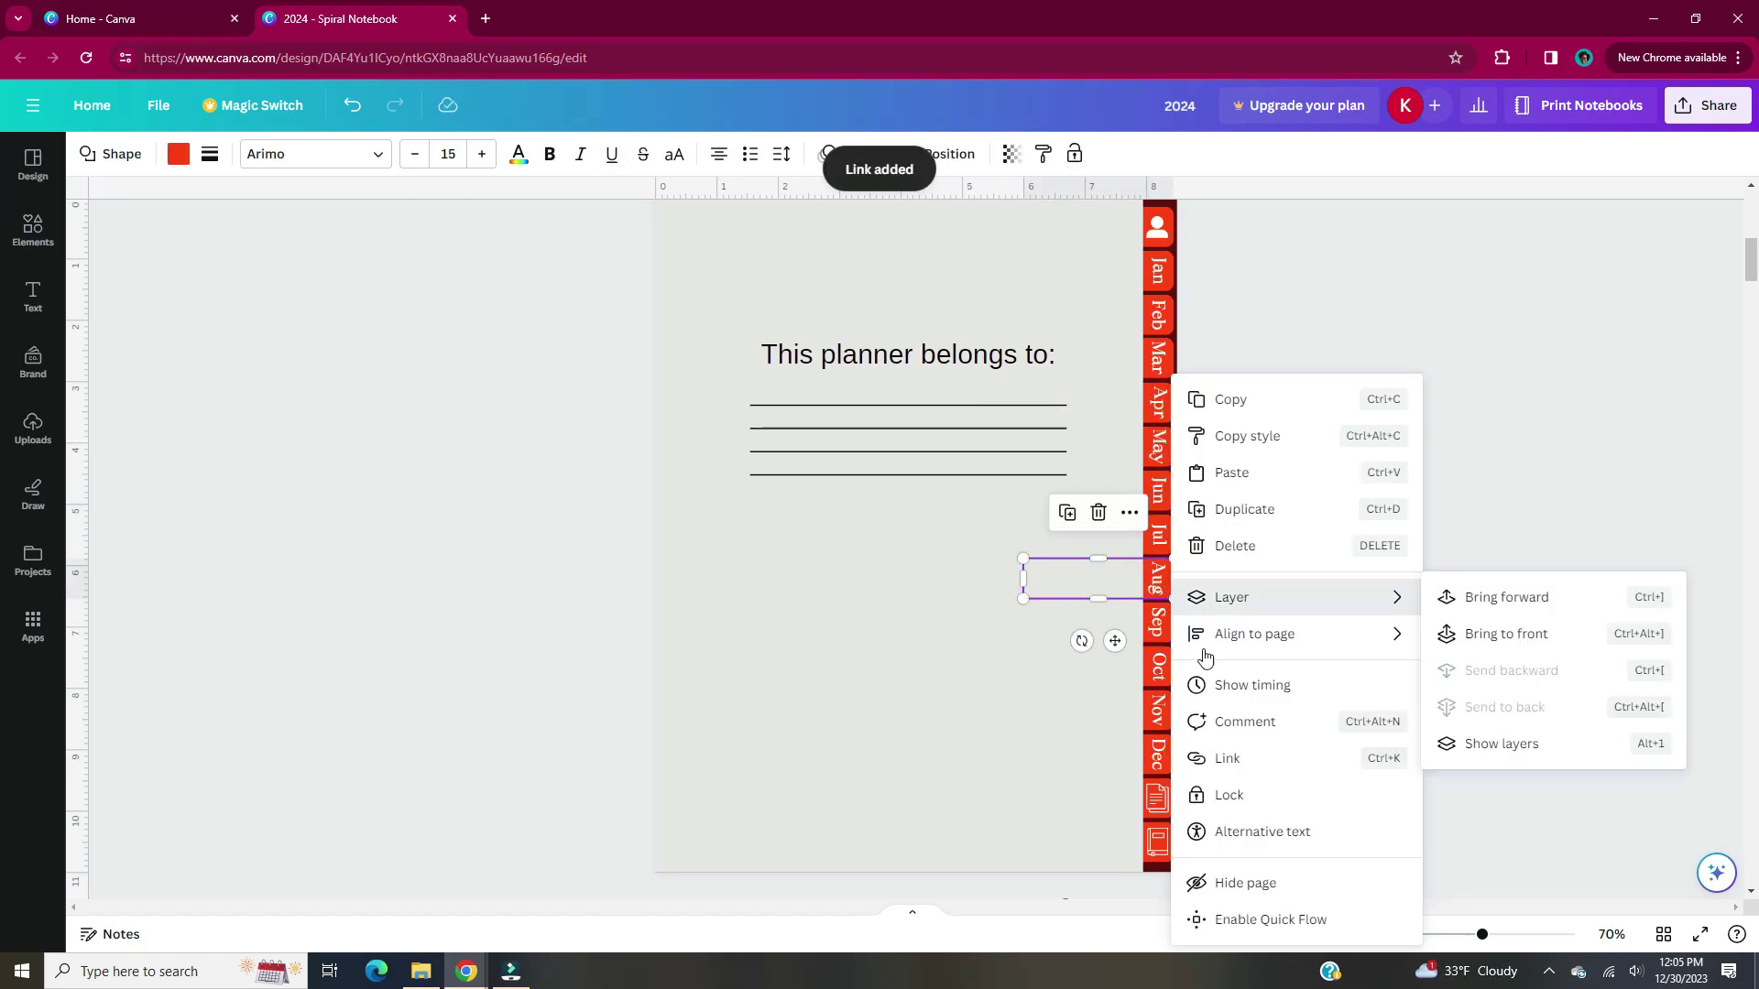
left_click(1273, 757)
left_click(1283, 871)
left_click(1329, 706)
Link the "Aug" tab text to the document page "10 - aug".
left_click(1158, 574)
right_click(1157, 575)
left_click(1300, 757)
left_click(1319, 763)
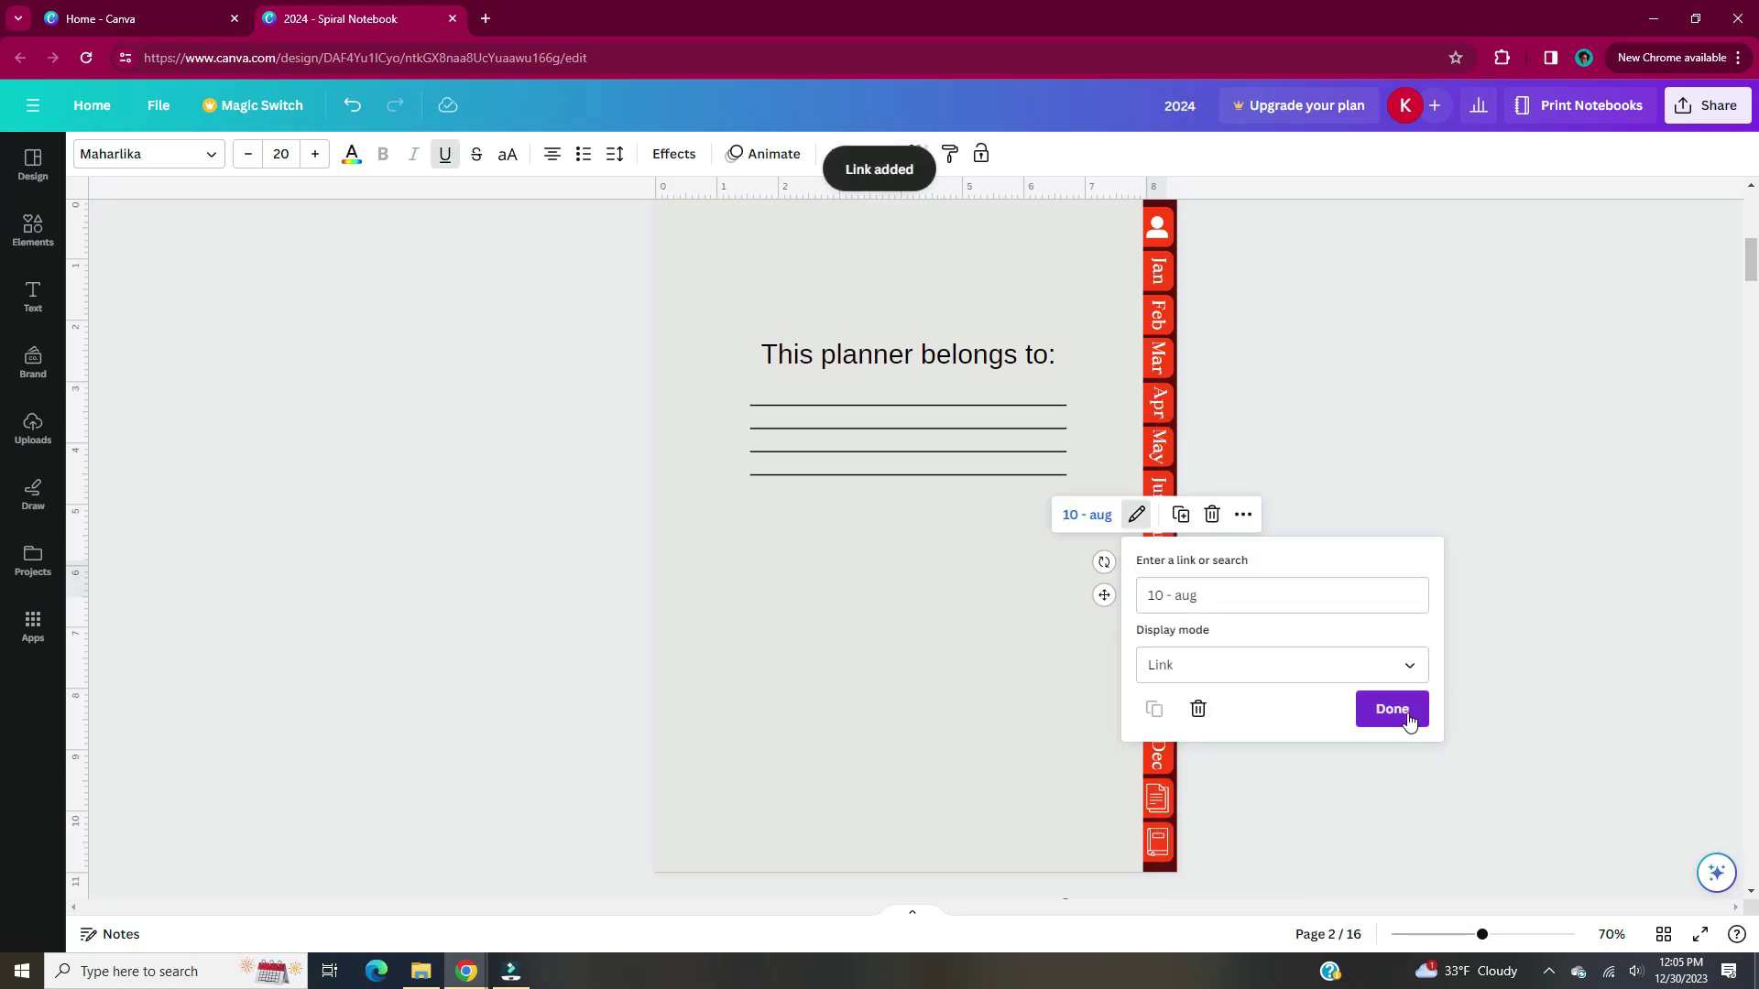
left_click(1393, 710)
Link the red tab shape behind "Sep" to the document page "11 - sep".
scroll(1419, 535, "up", 5)
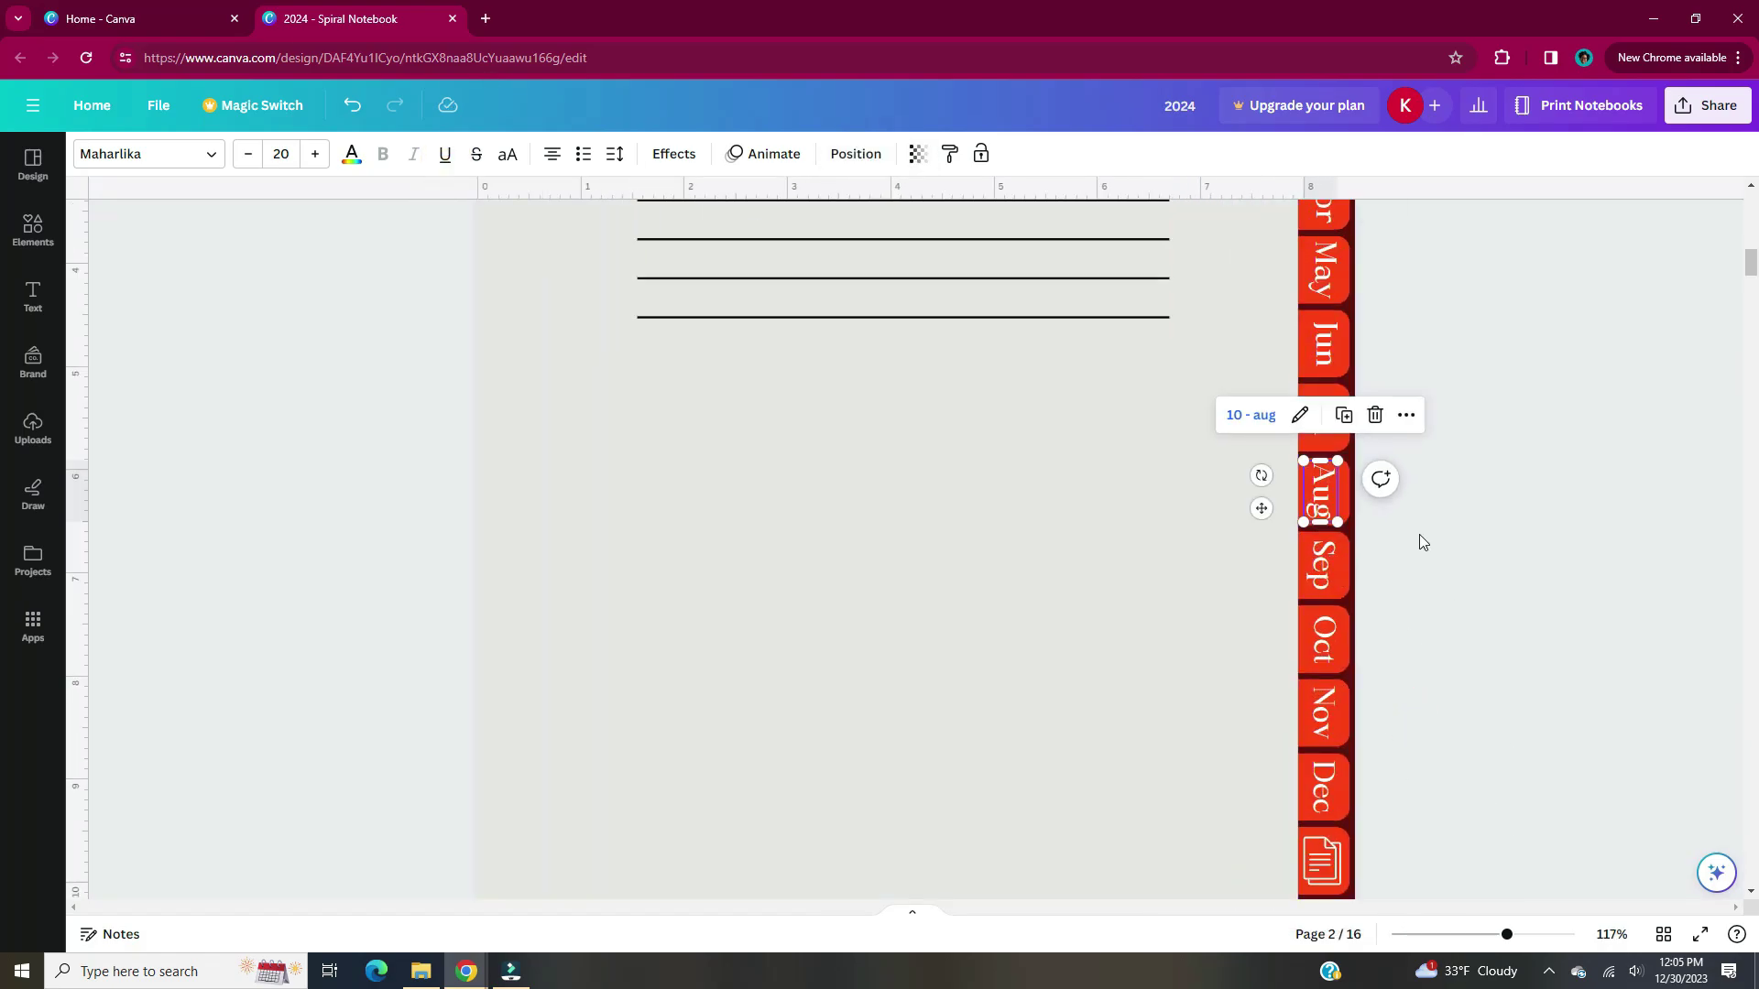
left_click(1343, 563)
right_click(1343, 563)
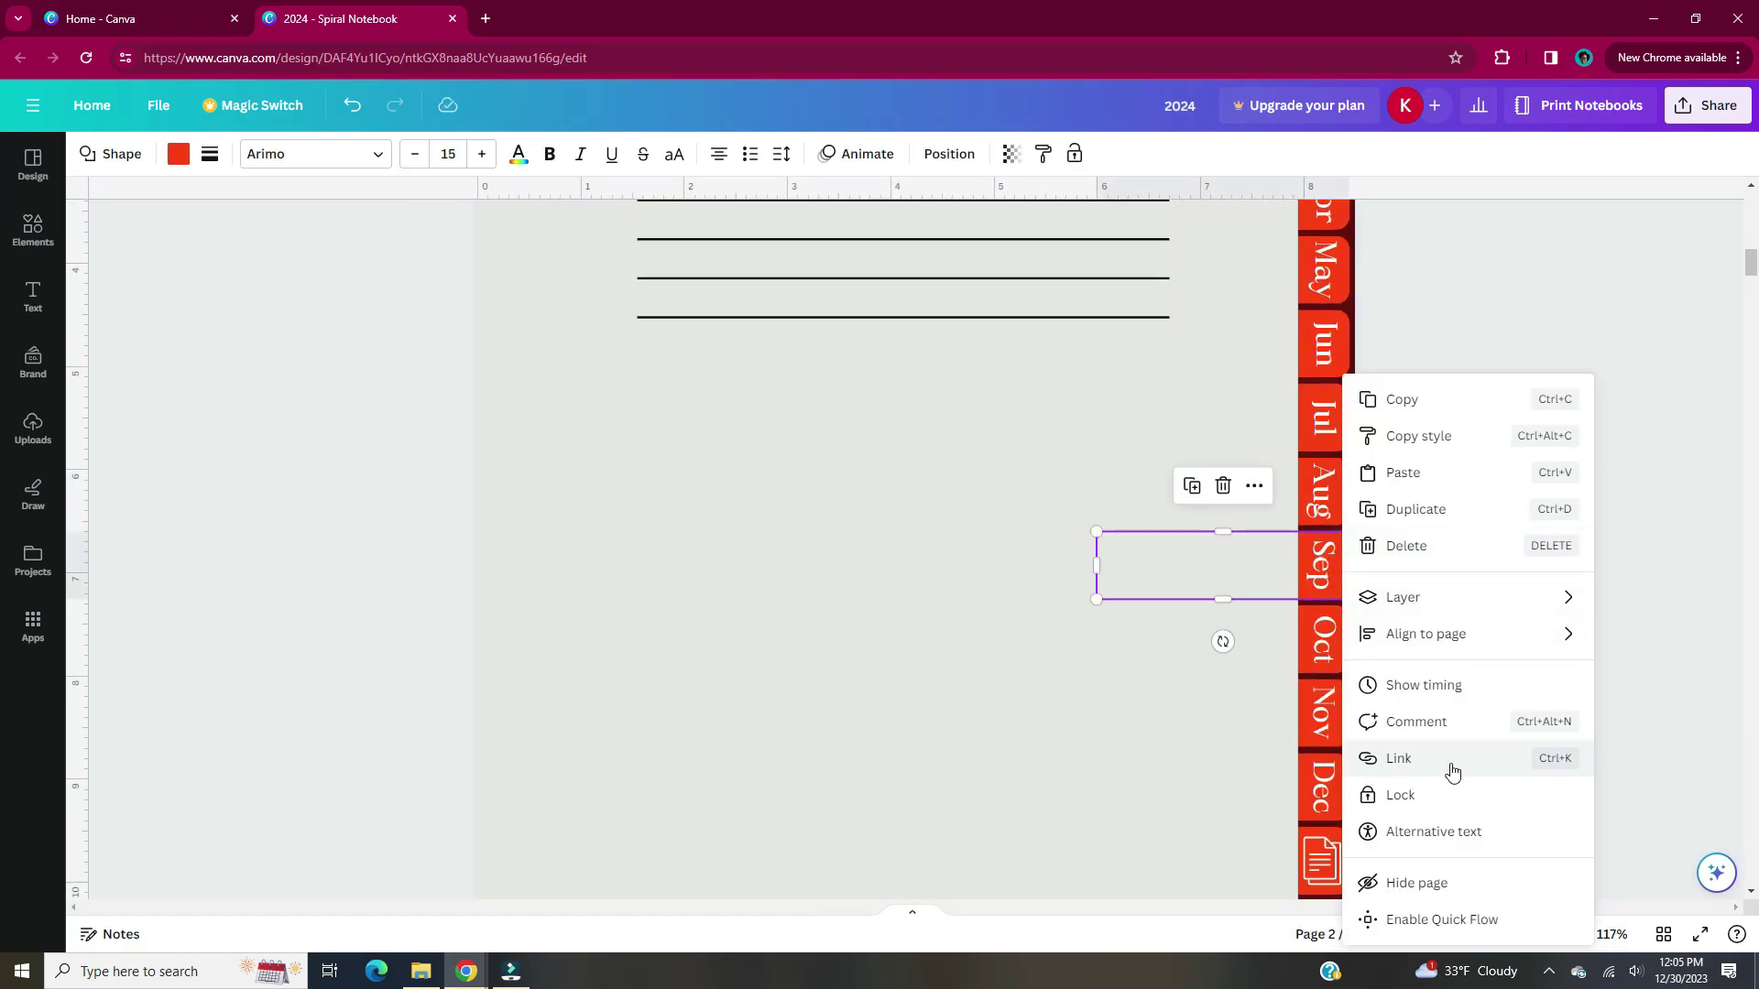
left_click(1516, 770)
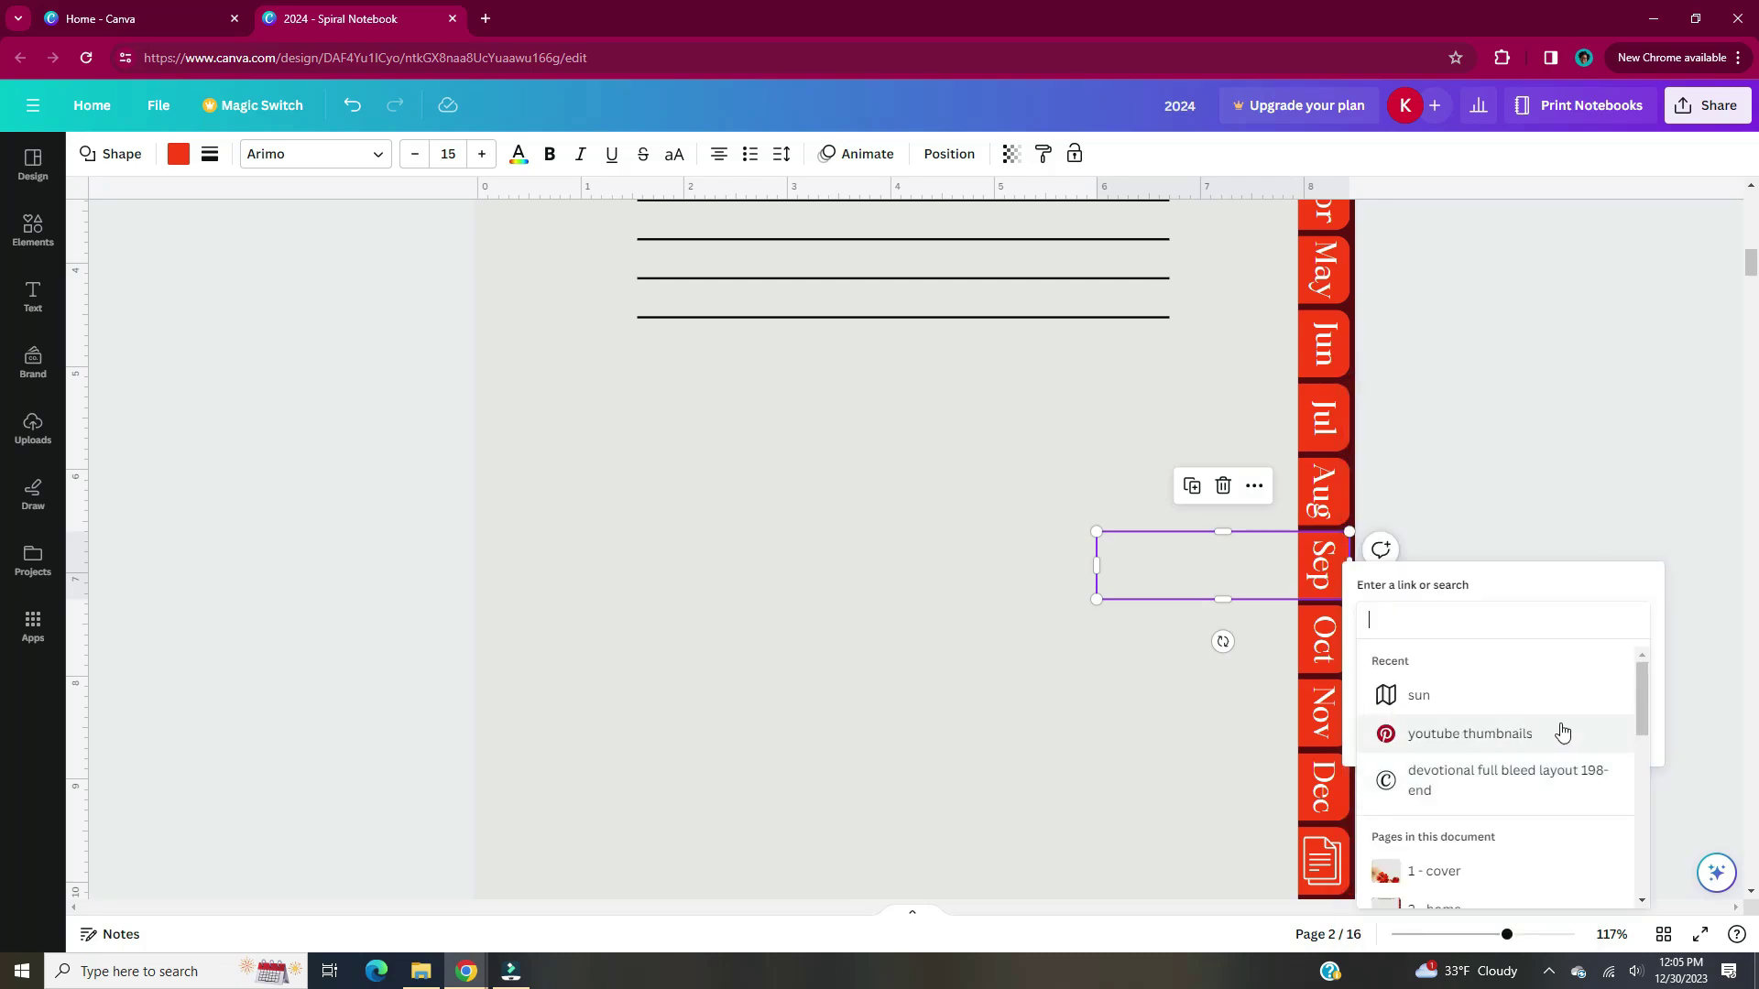
scroll(1560, 731, "down", 5)
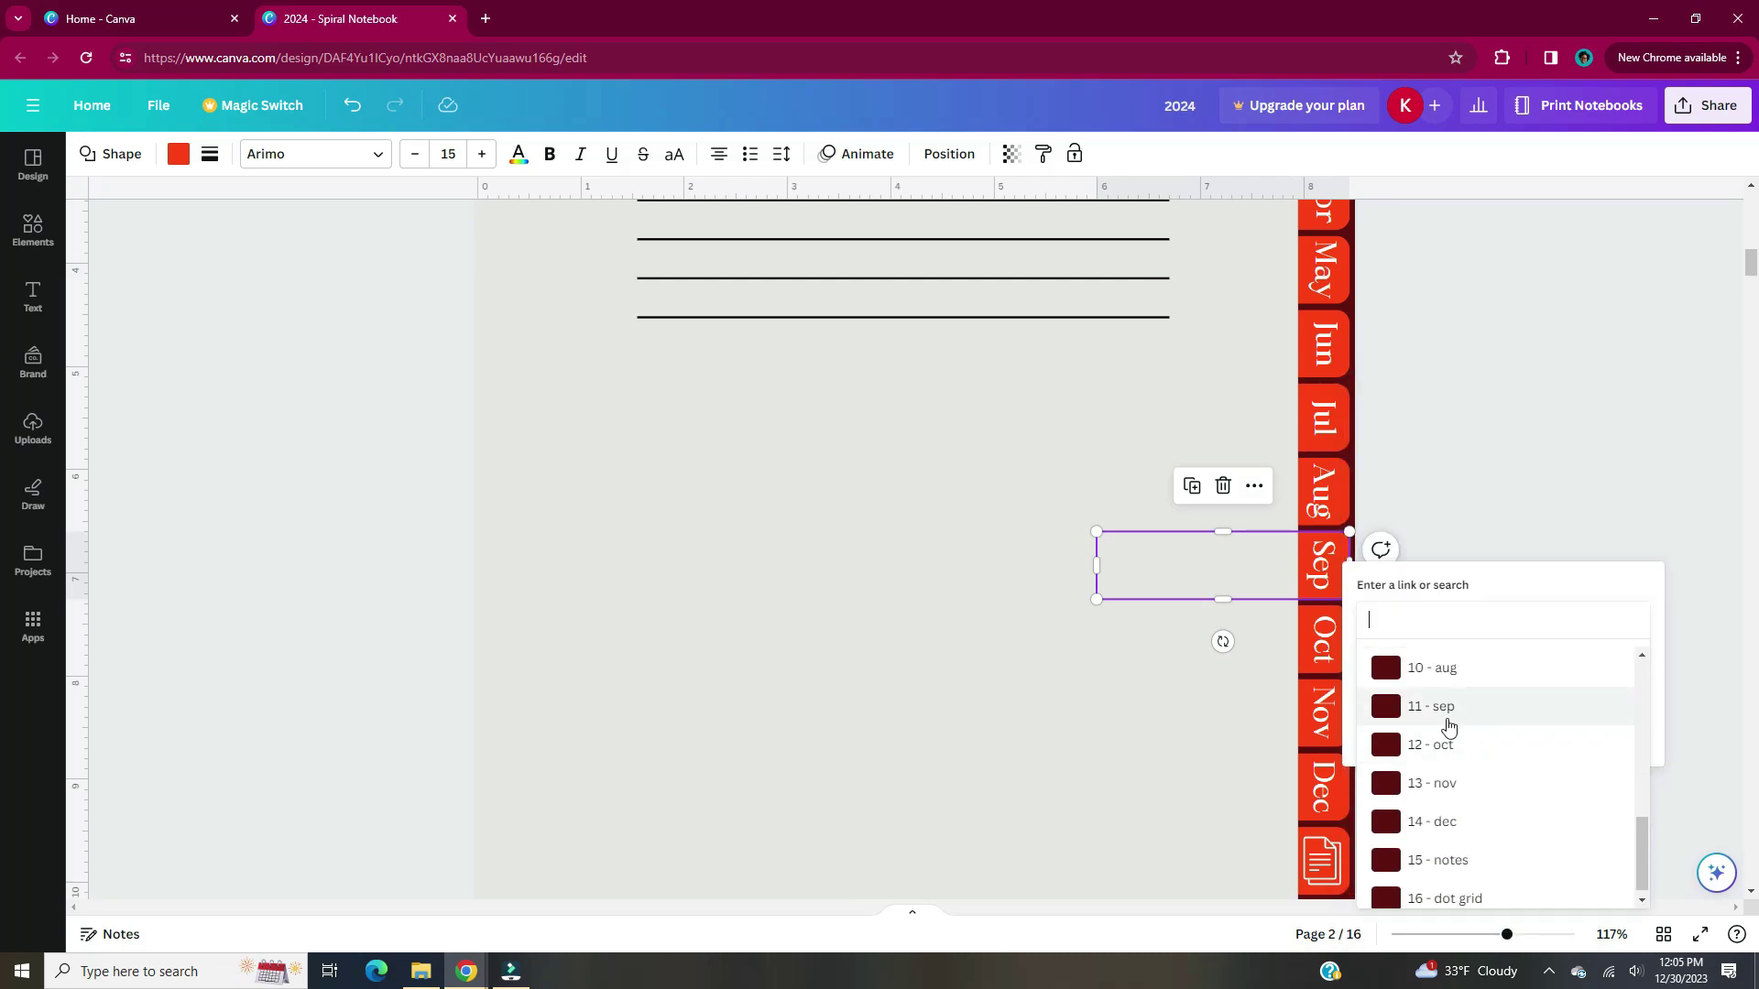
left_click(1448, 719)
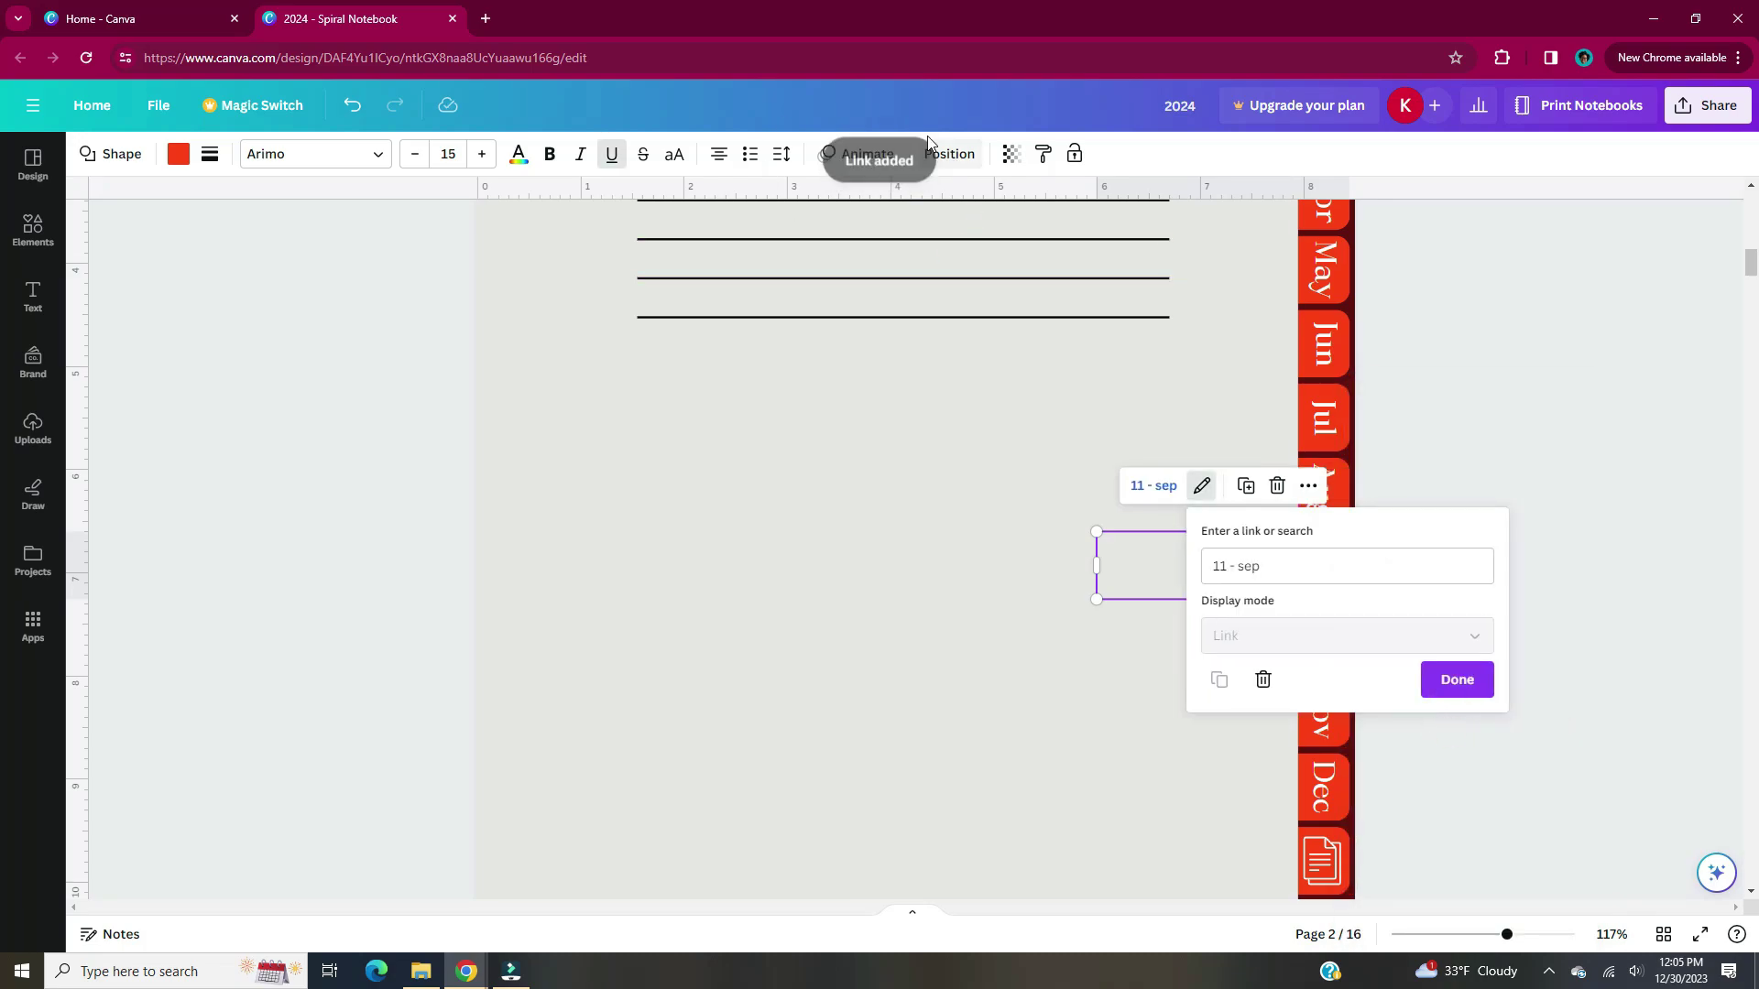
left_click(1457, 680)
Link the "Sep" tab text to the document page "11 - sep" and remove the text's underline.
left_click(1316, 576)
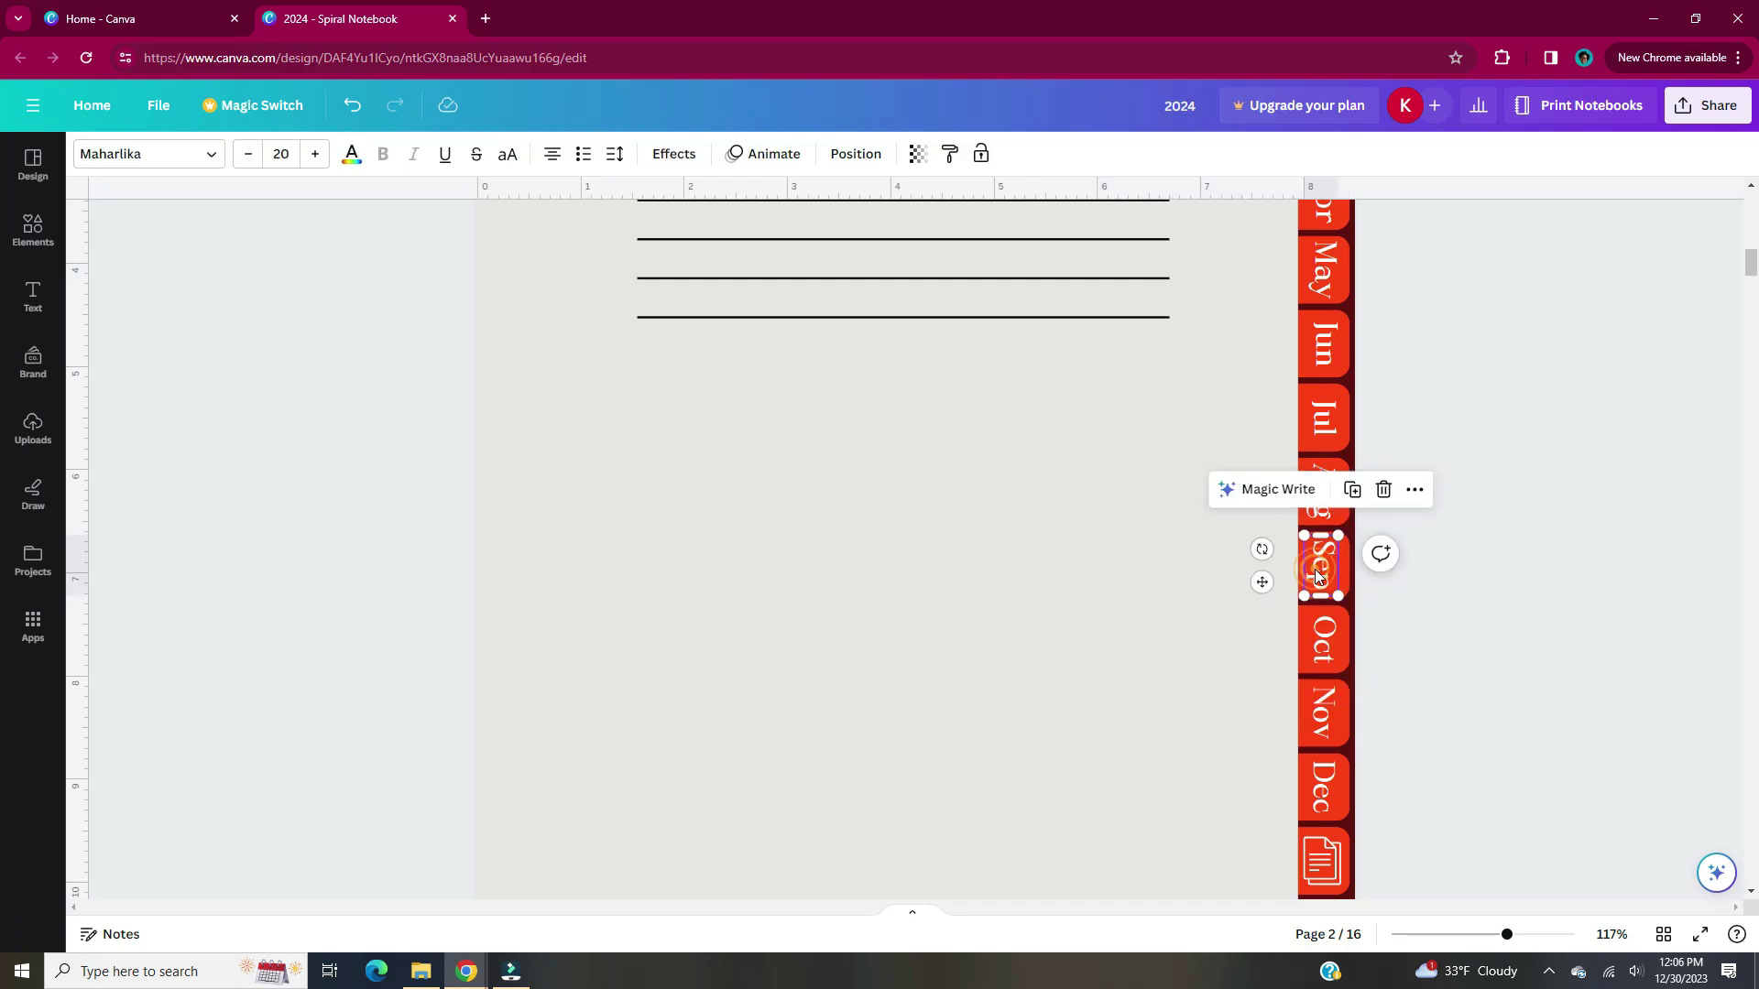
right_click(1324, 580)
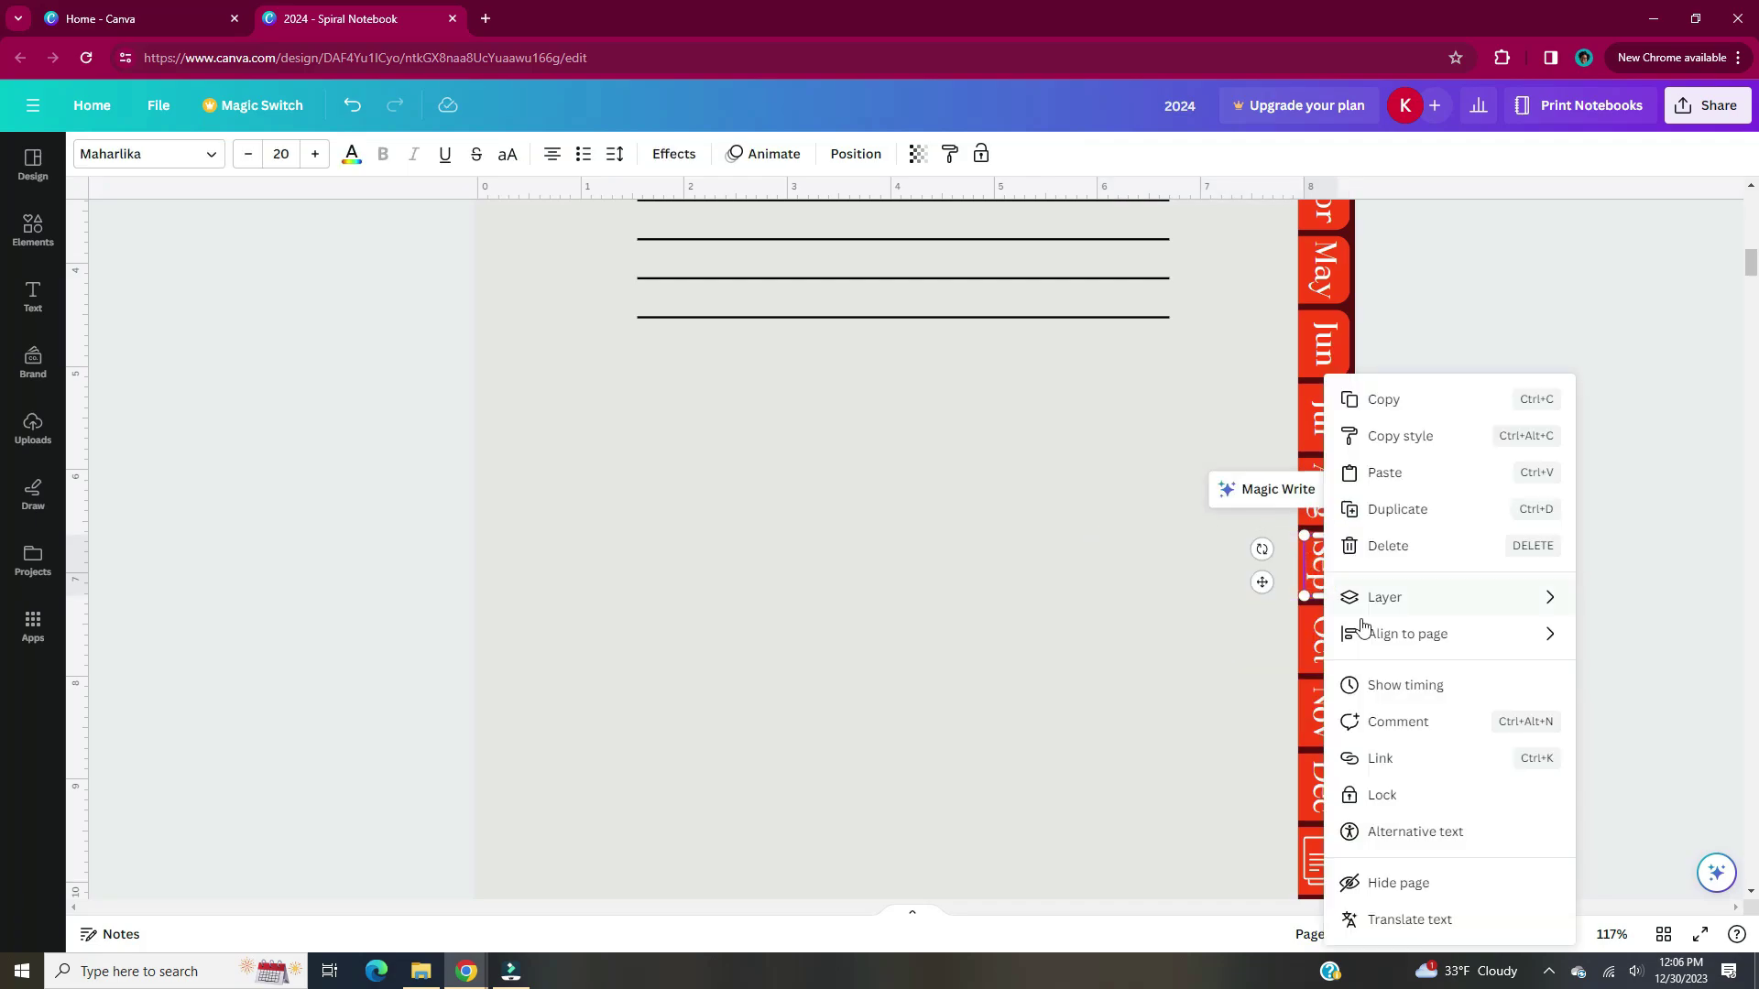
left_click(1454, 761)
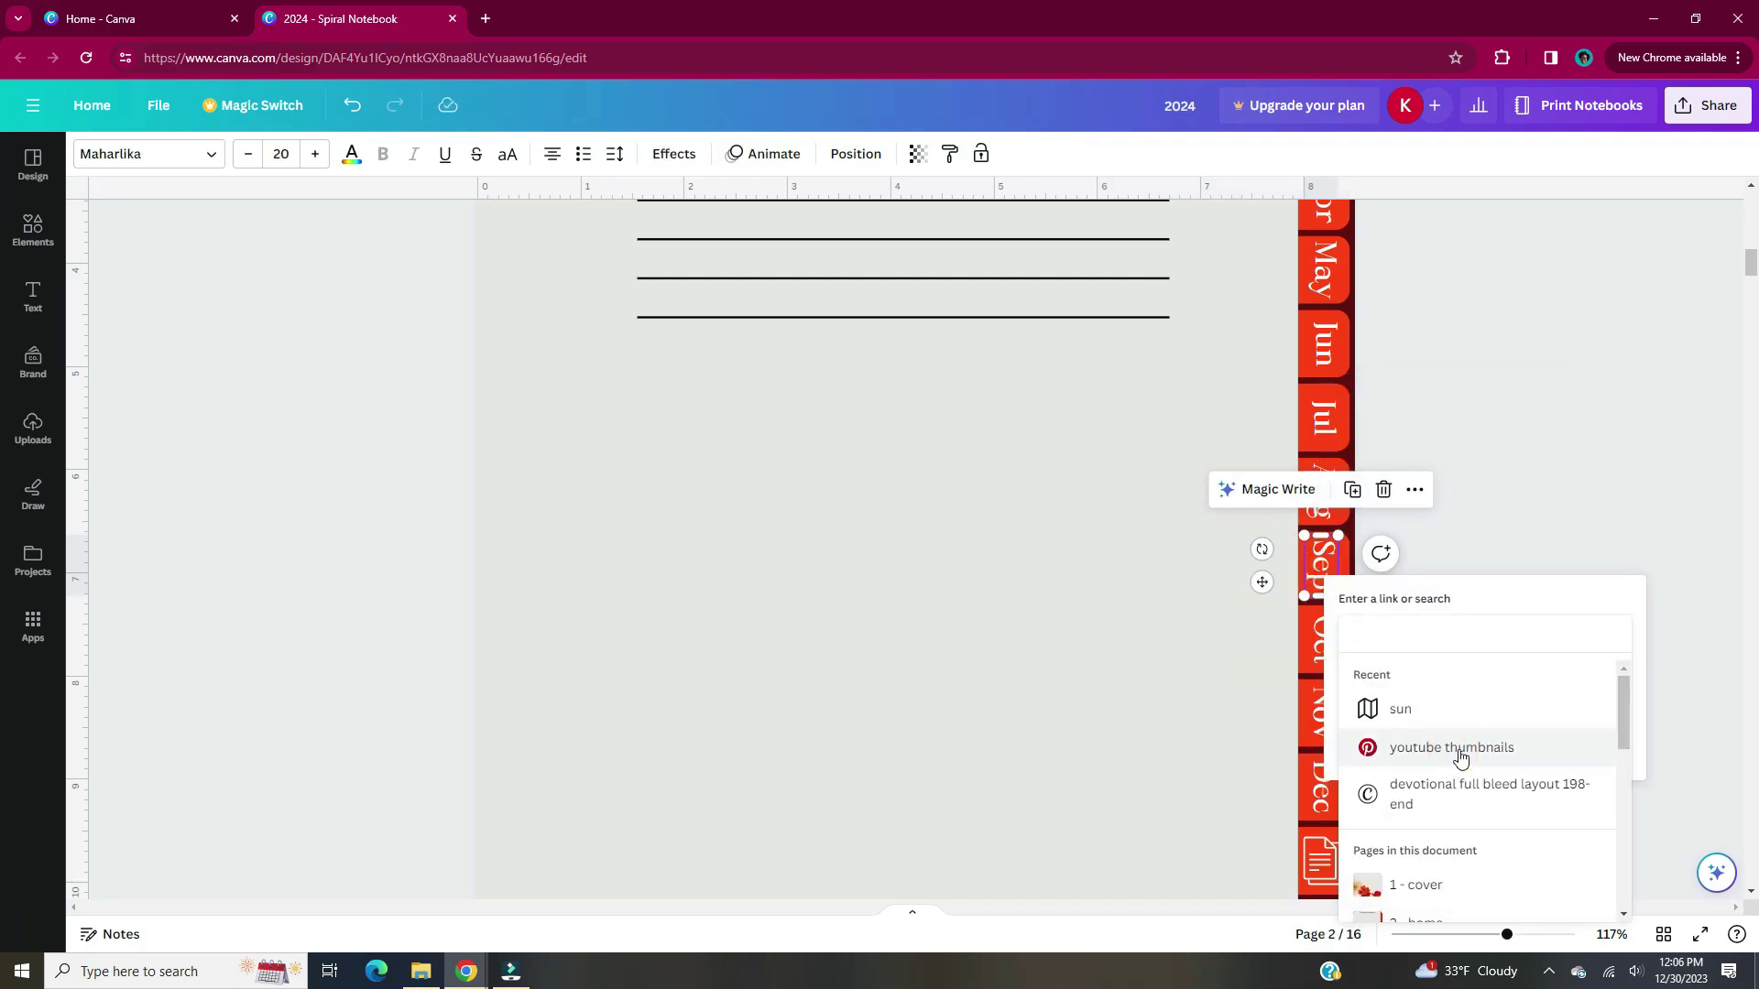
scroll(1466, 770, "down", 5)
left_click(1457, 814)
left_click(1552, 683)
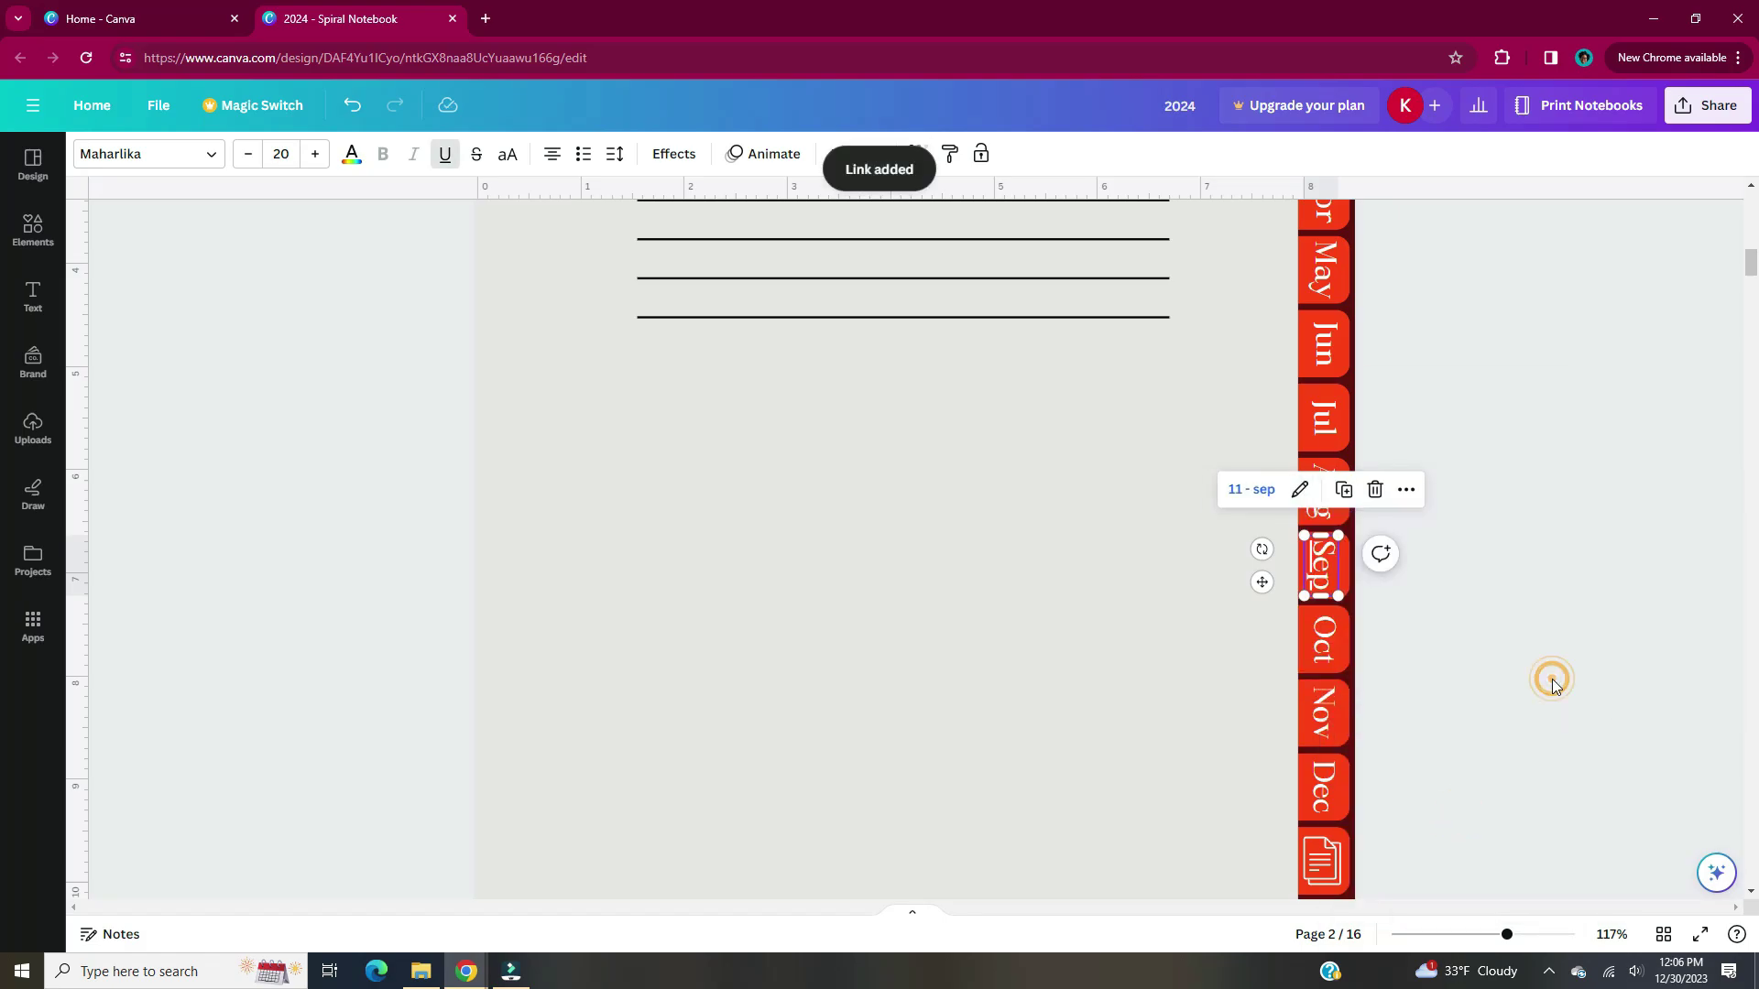
Link both the red tab shape behind "Oct" and the "Oct" text to the document page "12 - oct".
left_click(1342, 657)
right_click(1343, 659)
left_click(1455, 761)
scroll(1456, 769, "down", 5)
left_click(1456, 815)
left_click(1466, 757)
right_click(1317, 645)
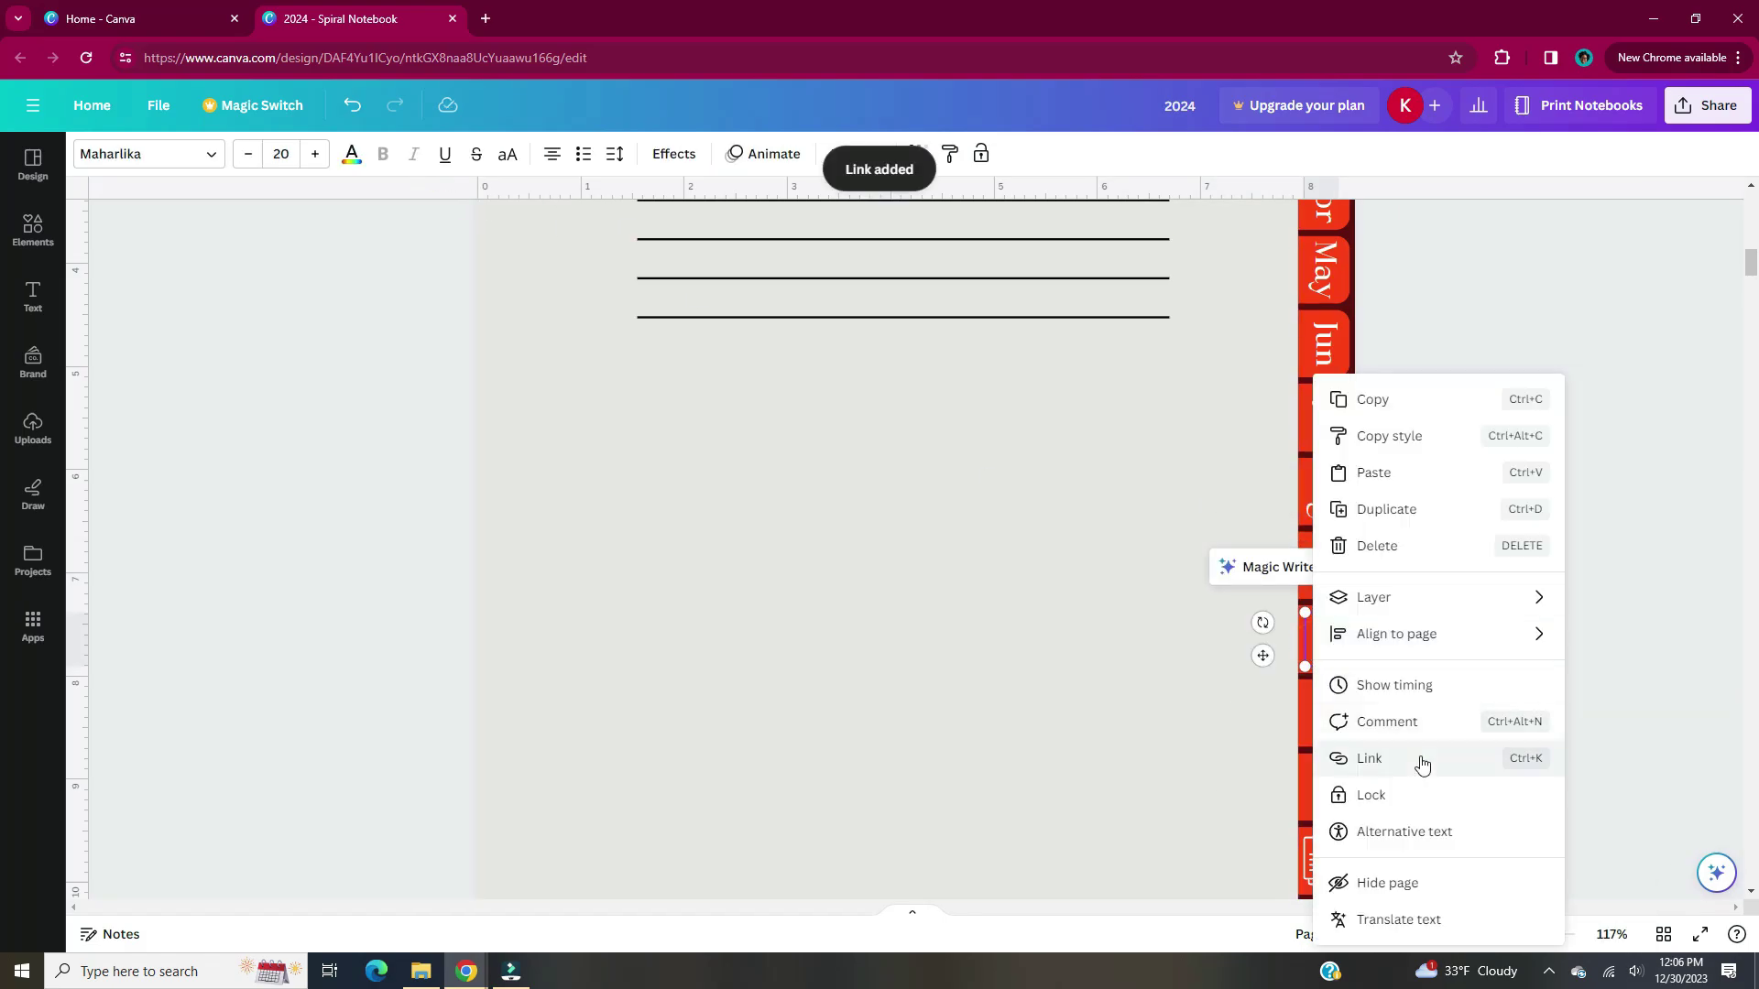
left_click(1421, 760)
left_click(1424, 817)
Link both the red tab shape behind "Nov" and the "Nov" text to the document page "13 - nov".
scroll(651, 358, "down", 2)
right_click(1333, 540)
left_click(1415, 754)
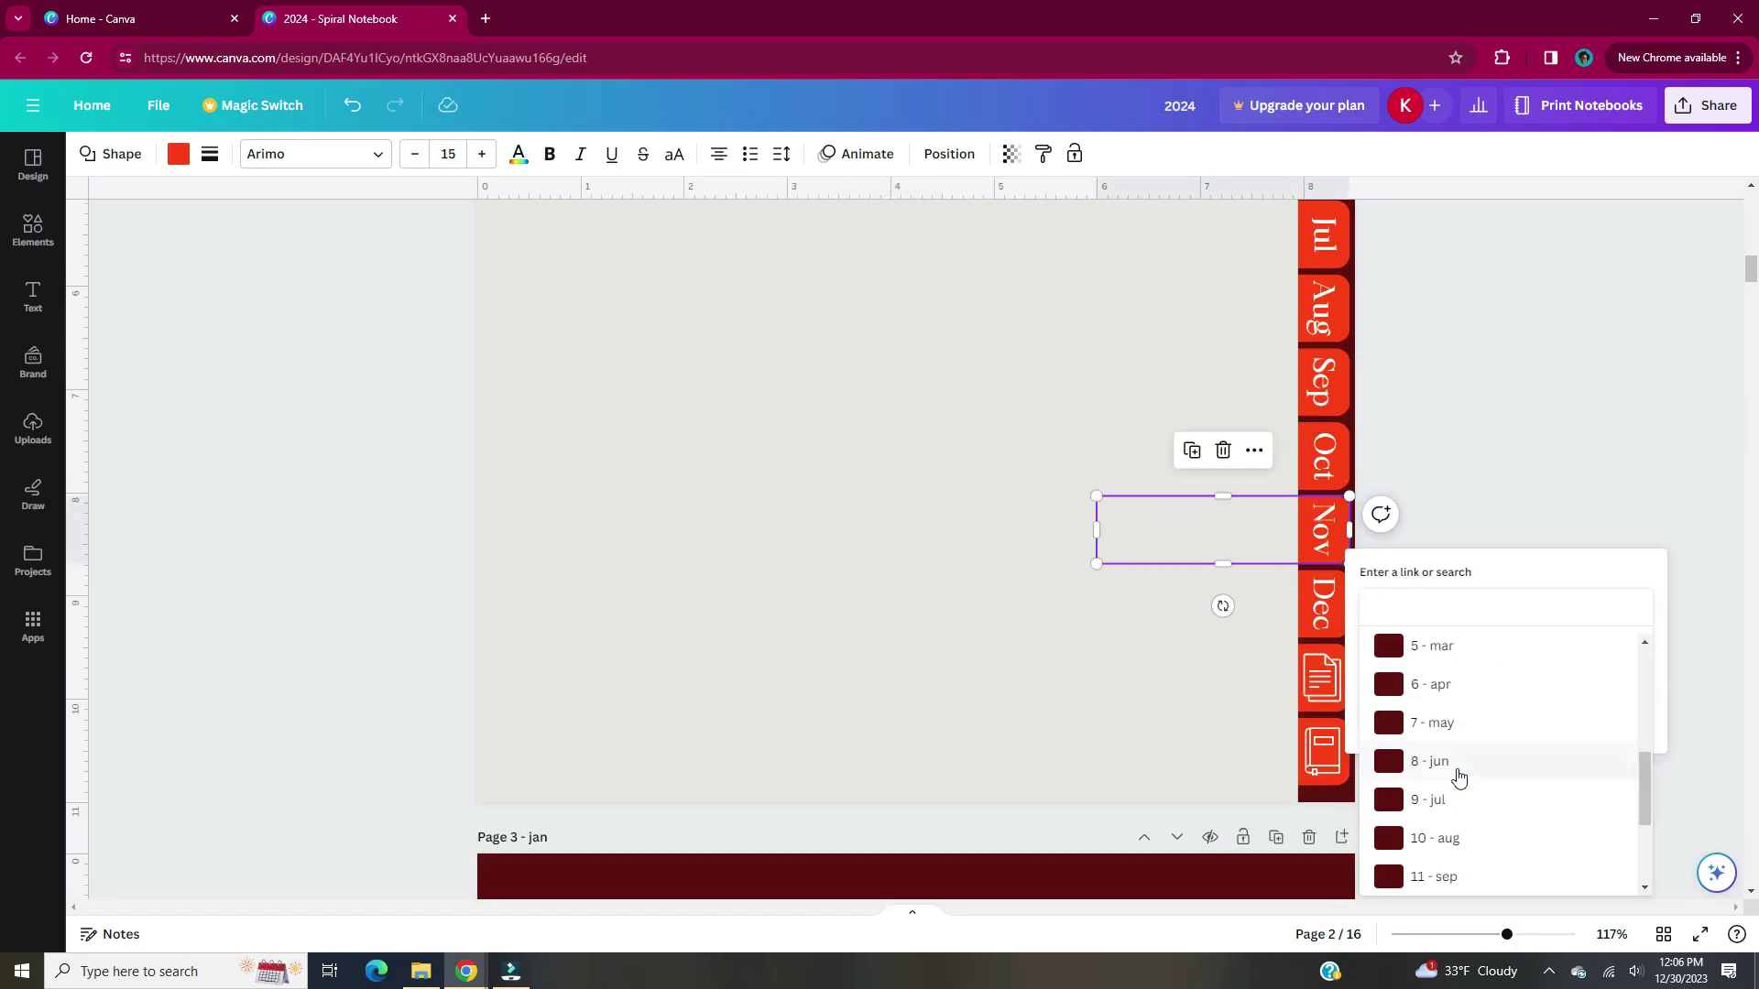
scroll(1456, 774, "down", 2)
left_click(1456, 851)
left_click(1458, 645)
right_click(1337, 613)
left_click(1452, 758)
left_click(1403, 747)
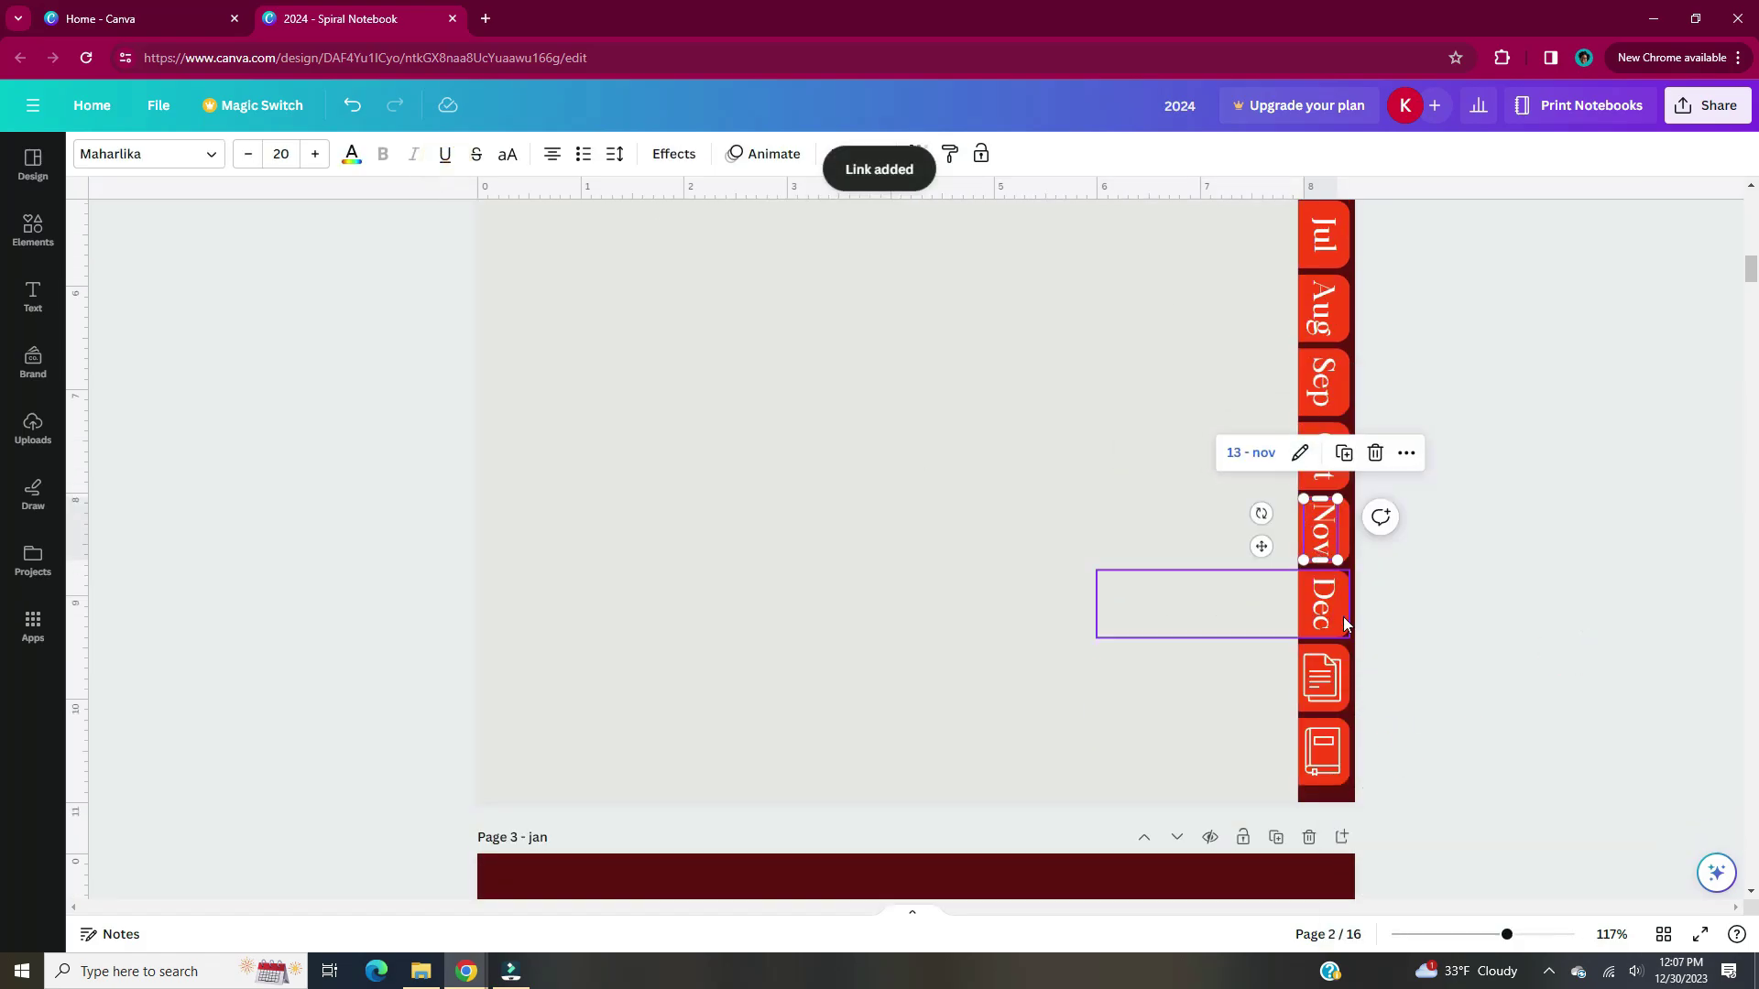
Link the red tab shape behind "Dec" to the document page "14 - dec".
right_click(1343, 617)
left_click(1456, 771)
scroll(1456, 774, "down", 5)
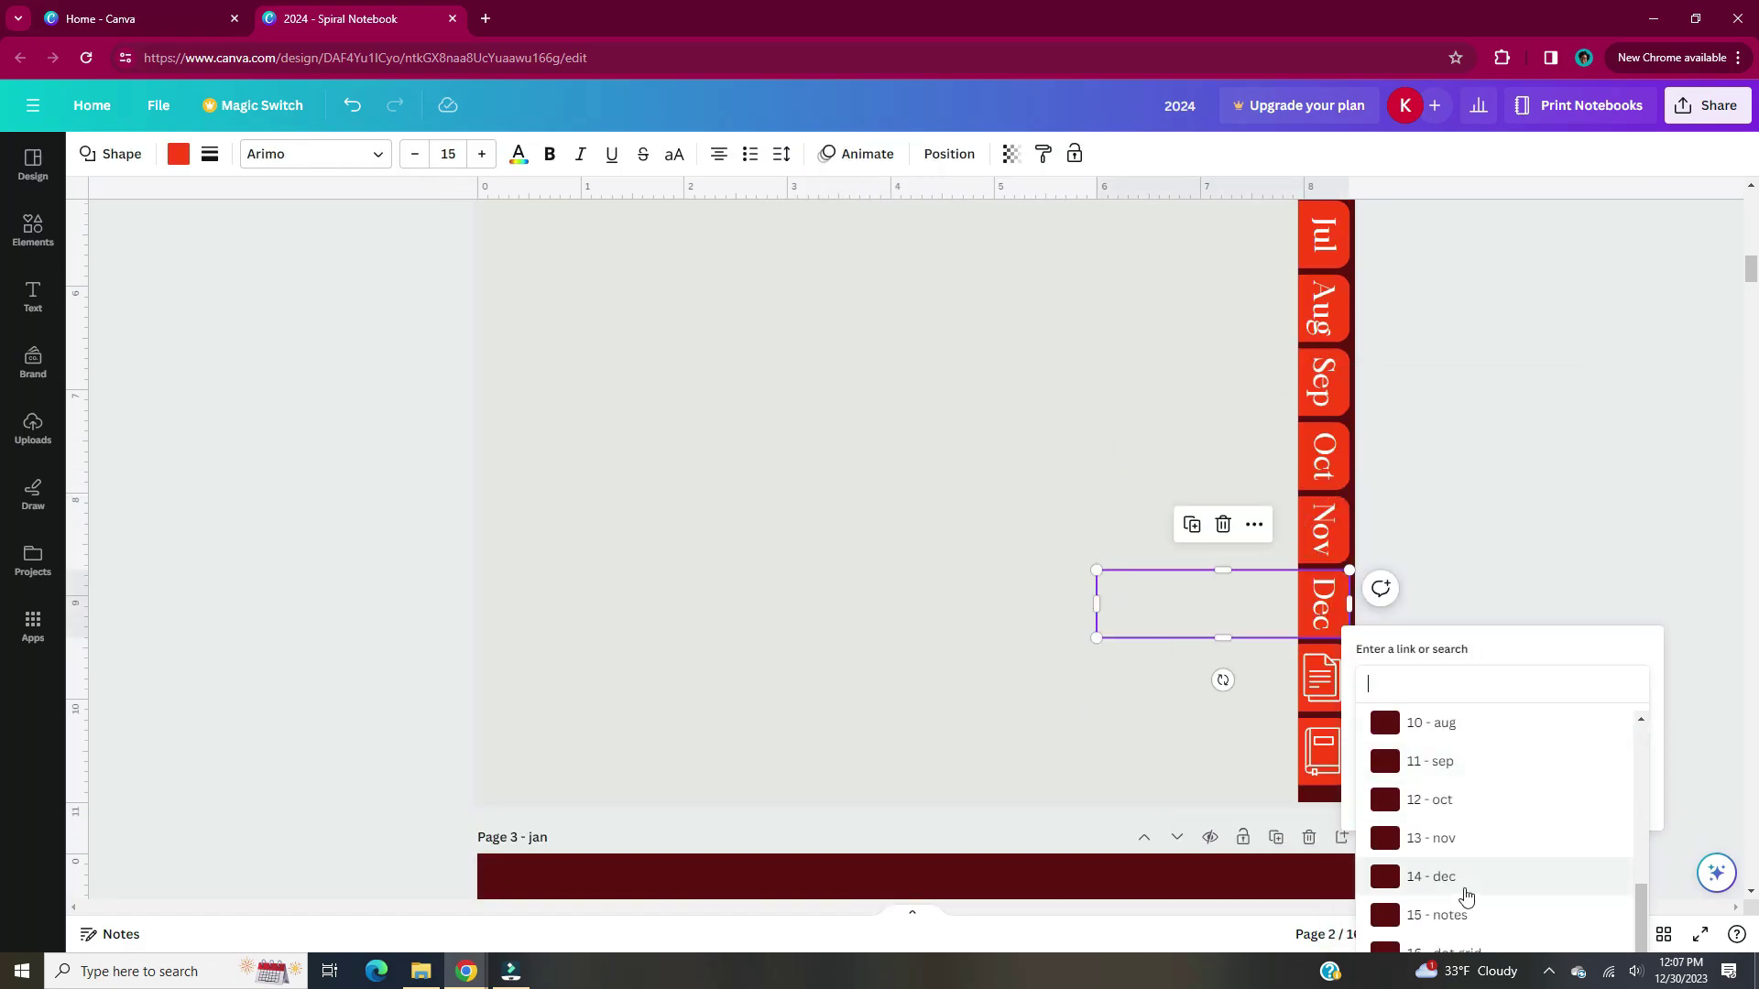
left_click(1463, 886)
left_click(1468, 539)
Link the "Dec" tab text to the document page "14 - dec".
right_click(1319, 611)
left_click(1458, 771)
scroll(1463, 778, "down", 4)
left_click(1444, 941)
left_click(1548, 719)
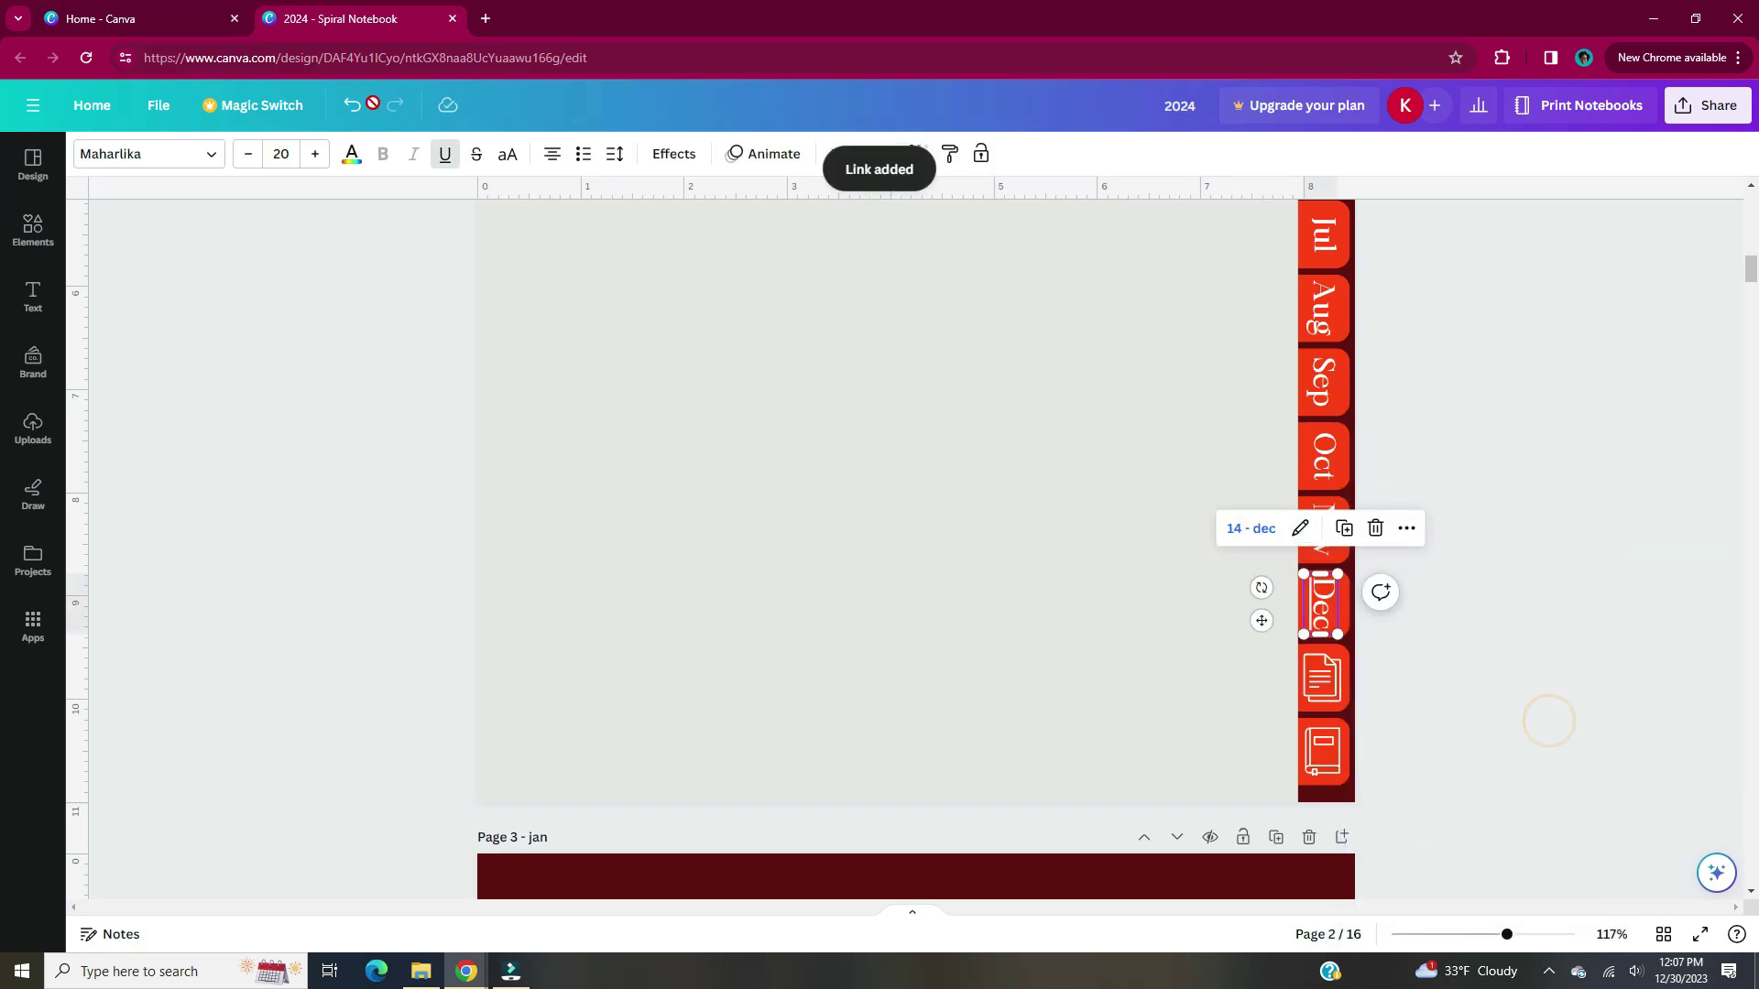
Link the paper-sheets icon on the tab below "Dec" to the document page "15 - notes".
right_click(1325, 682)
left_click(1417, 800)
scroll(1465, 795, "down", 5)
scroll(1503, 736, "down", 4)
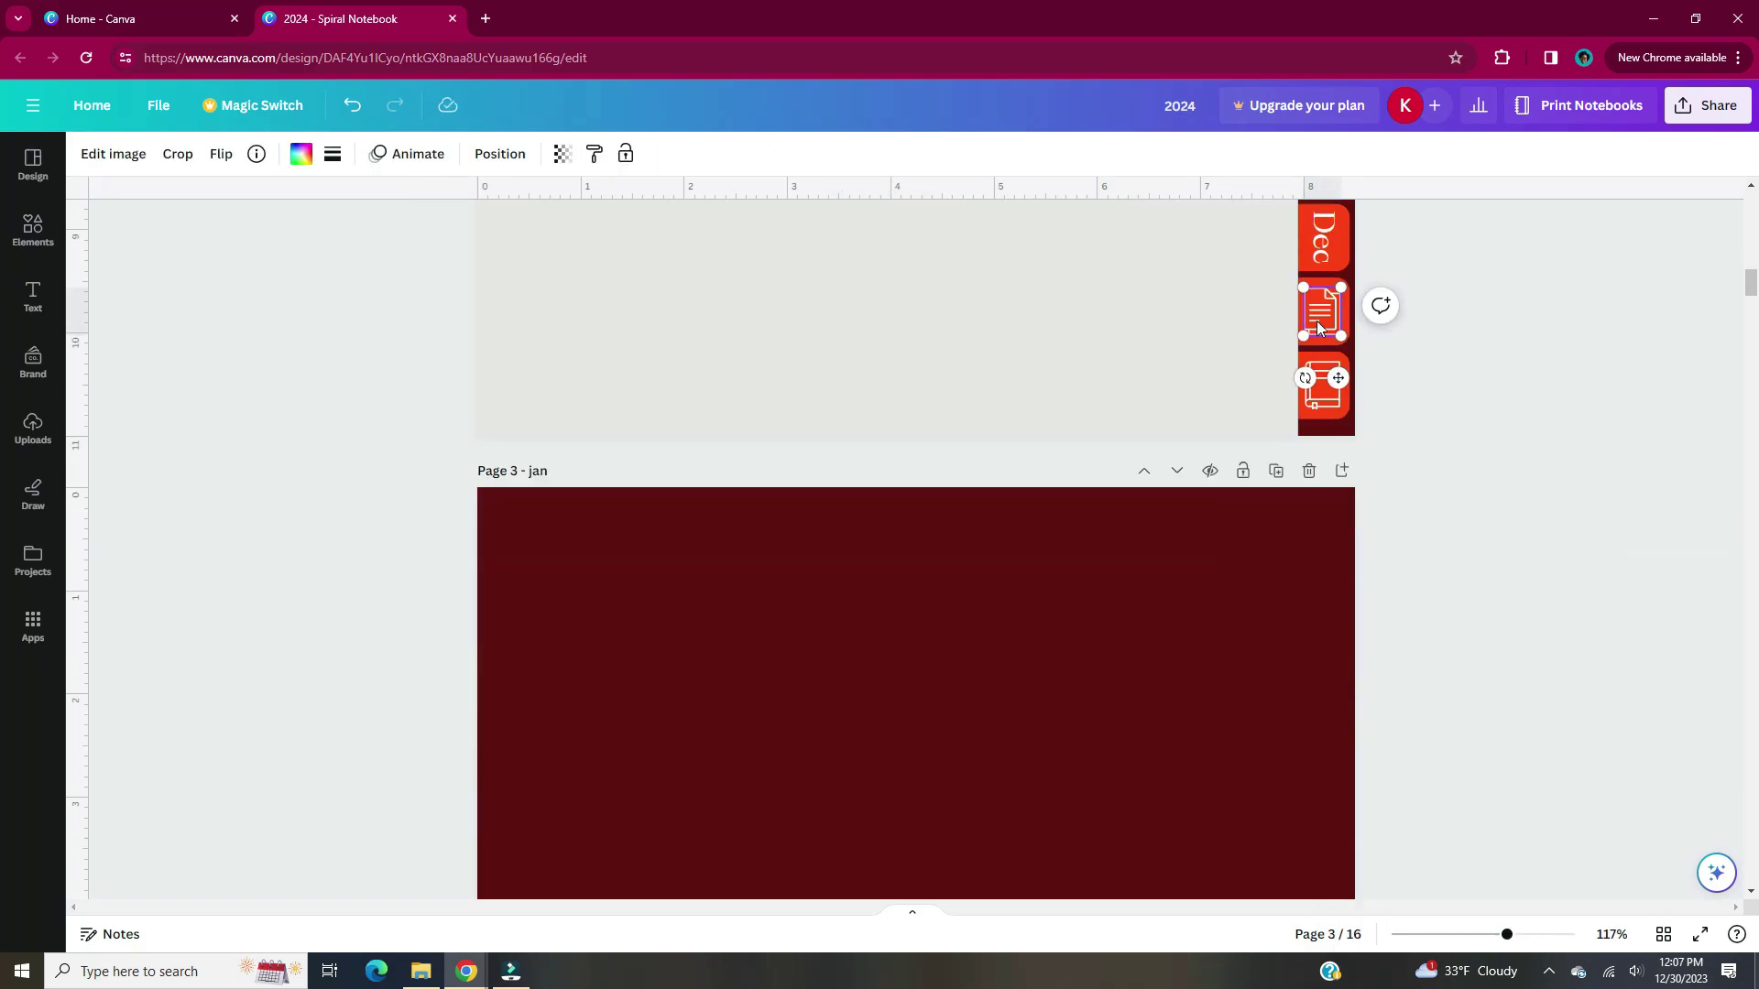
right_click(1317, 320)
left_click(1417, 681)
scroll(1495, 553, "down", 5)
left_click(1465, 612)
left_click(1622, 439)
Link the red tab shape behind the paper-sheets icon to the document page "15 - notes".
left_click(1341, 291)
key("ctrl+k")
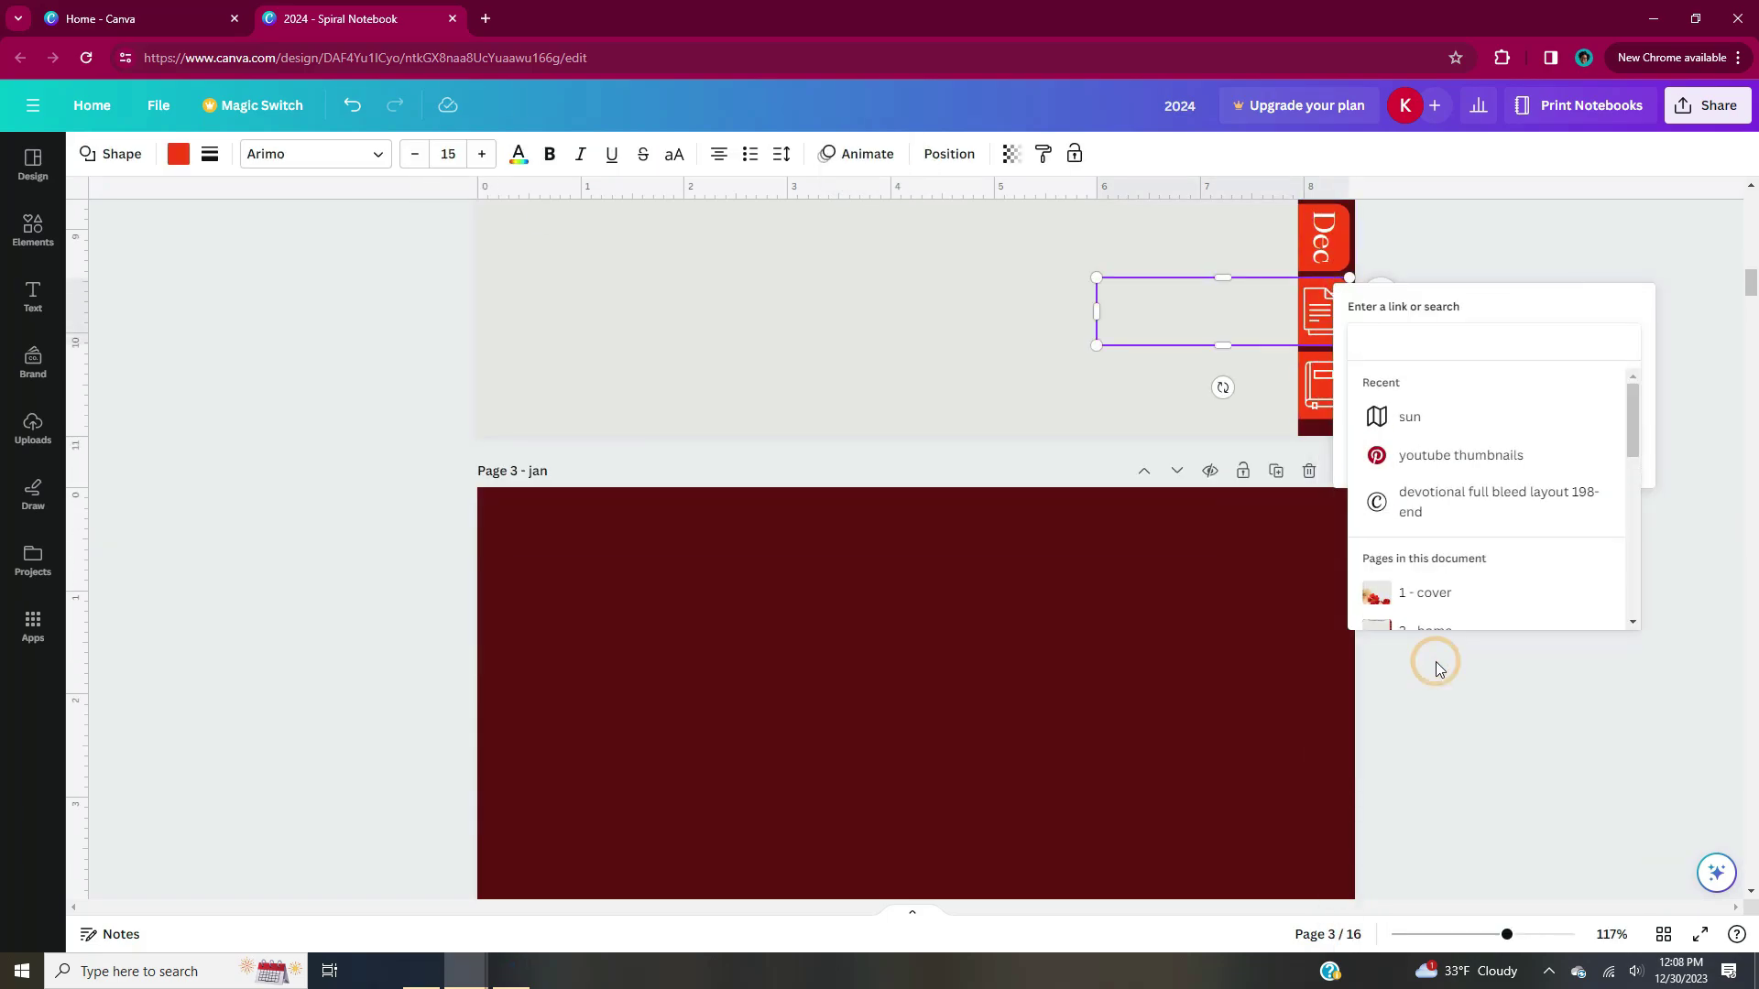
left_click(1466, 591)
left_click(1642, 436)
Link the last red tab shape and its notebook icon to the document page "16 - dot grid".
right_click(1335, 357)
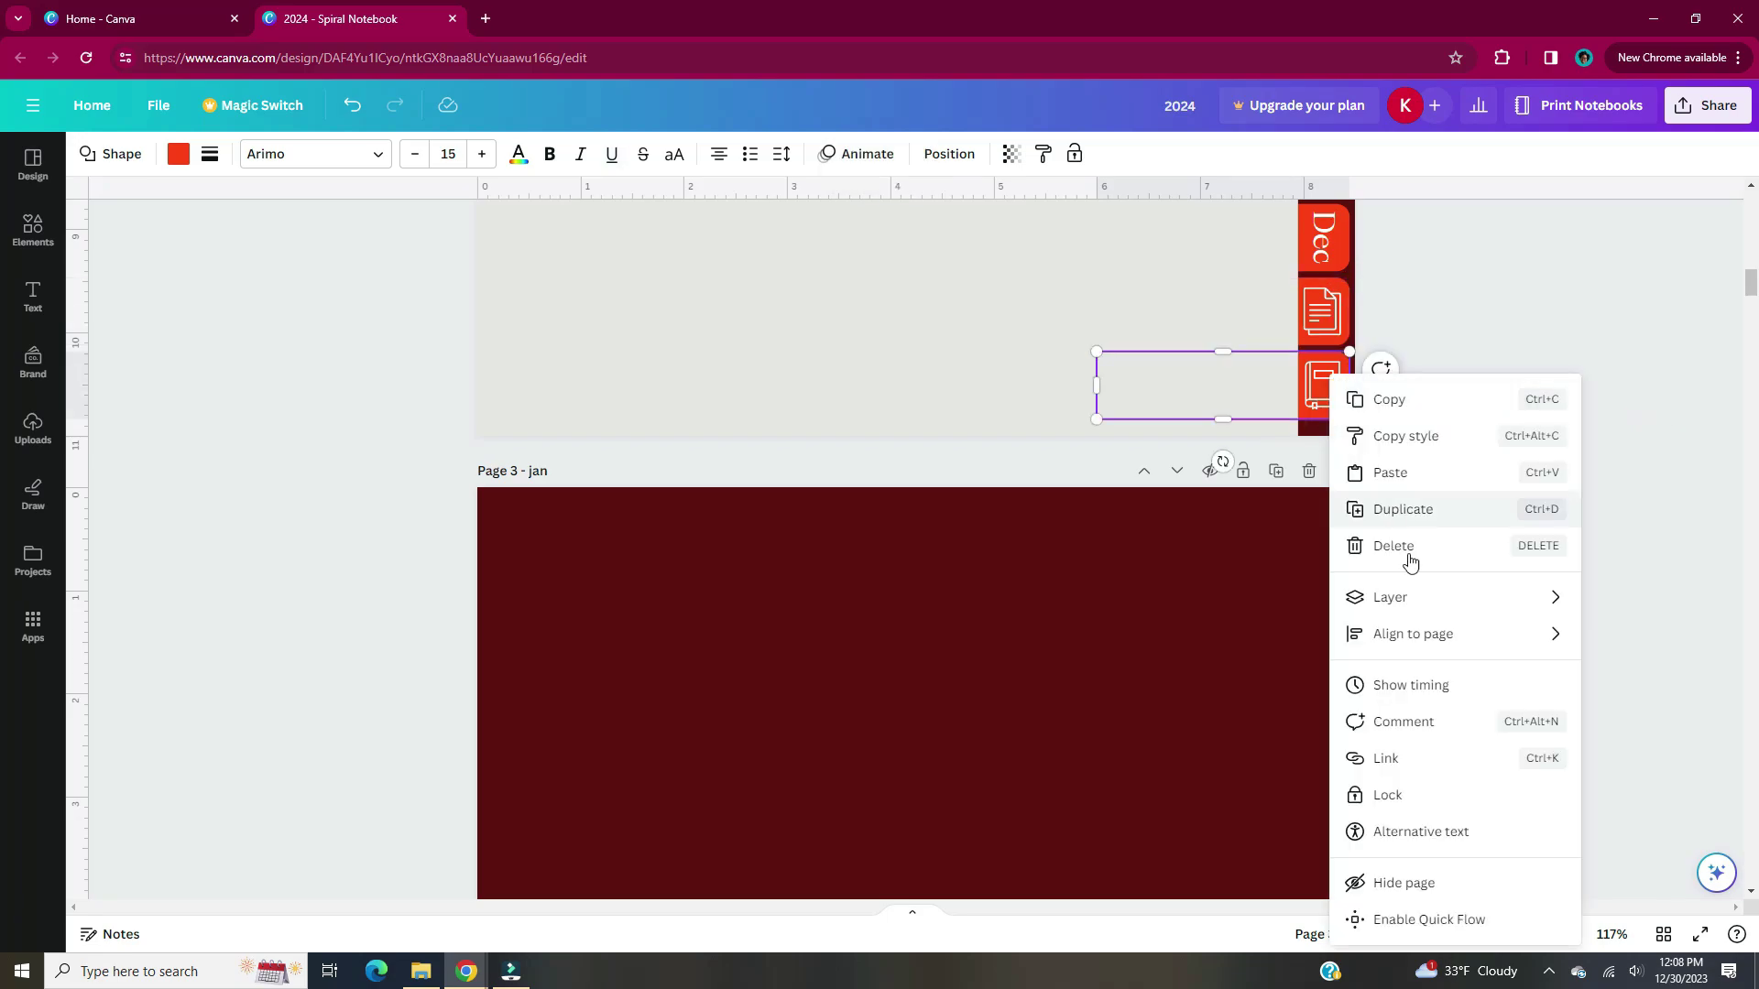
left_click(1405, 759)
left_click(1456, 698)
left_click(1622, 438)
right_click(1320, 385)
left_click(1409, 764)
left_click(1457, 699)
left_click(1616, 438)
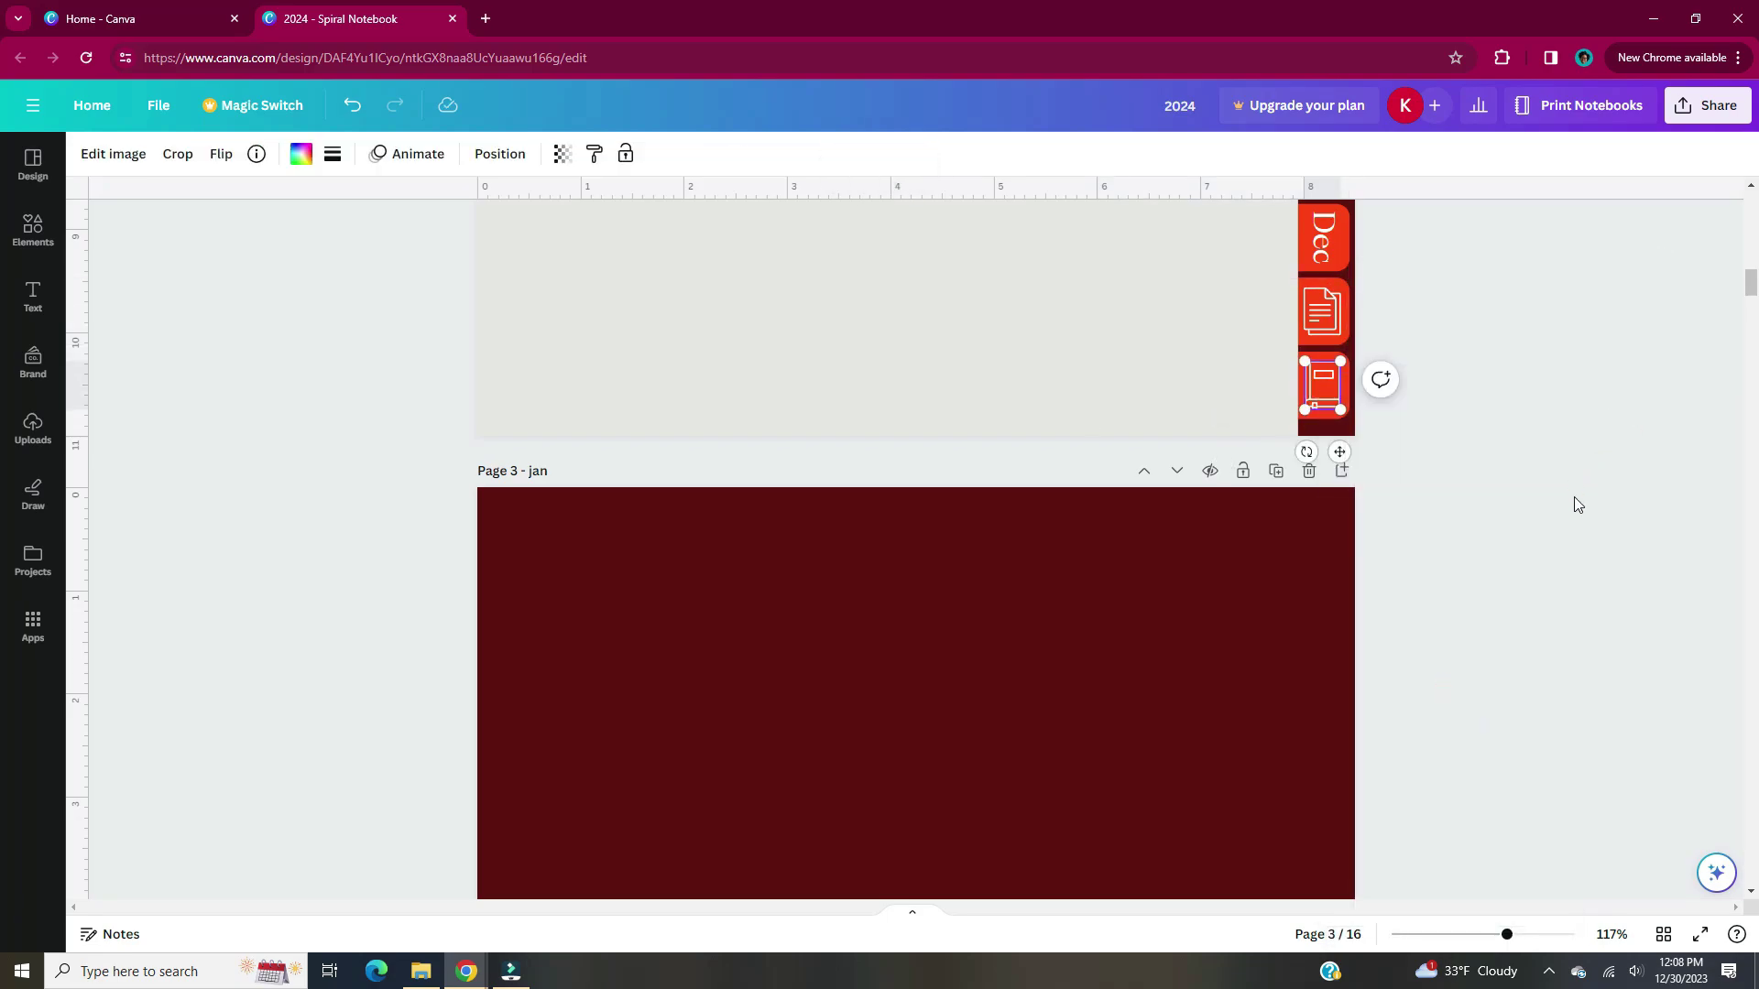
Copy the light page background and all linked tabs from the "home" page and paste them onto the "jan" page.
scroll(1573, 497, "down", 6, "ctrl")
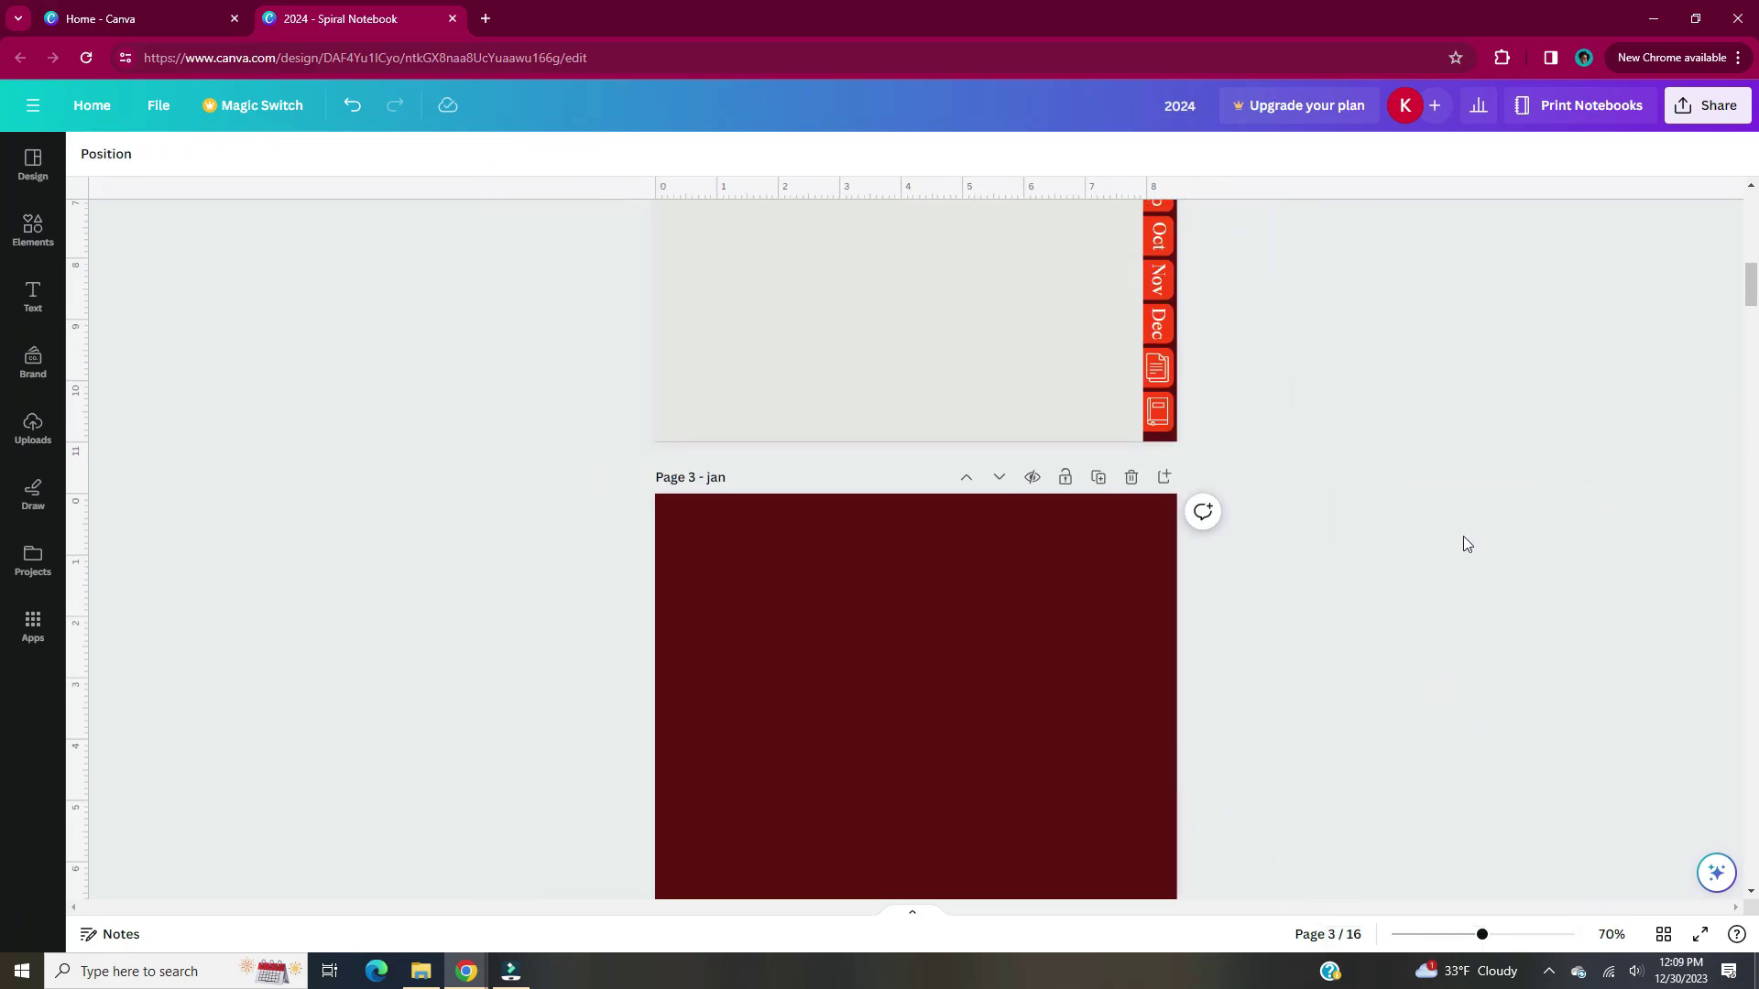
left_click_drag(1142, 284, 1086, 857)
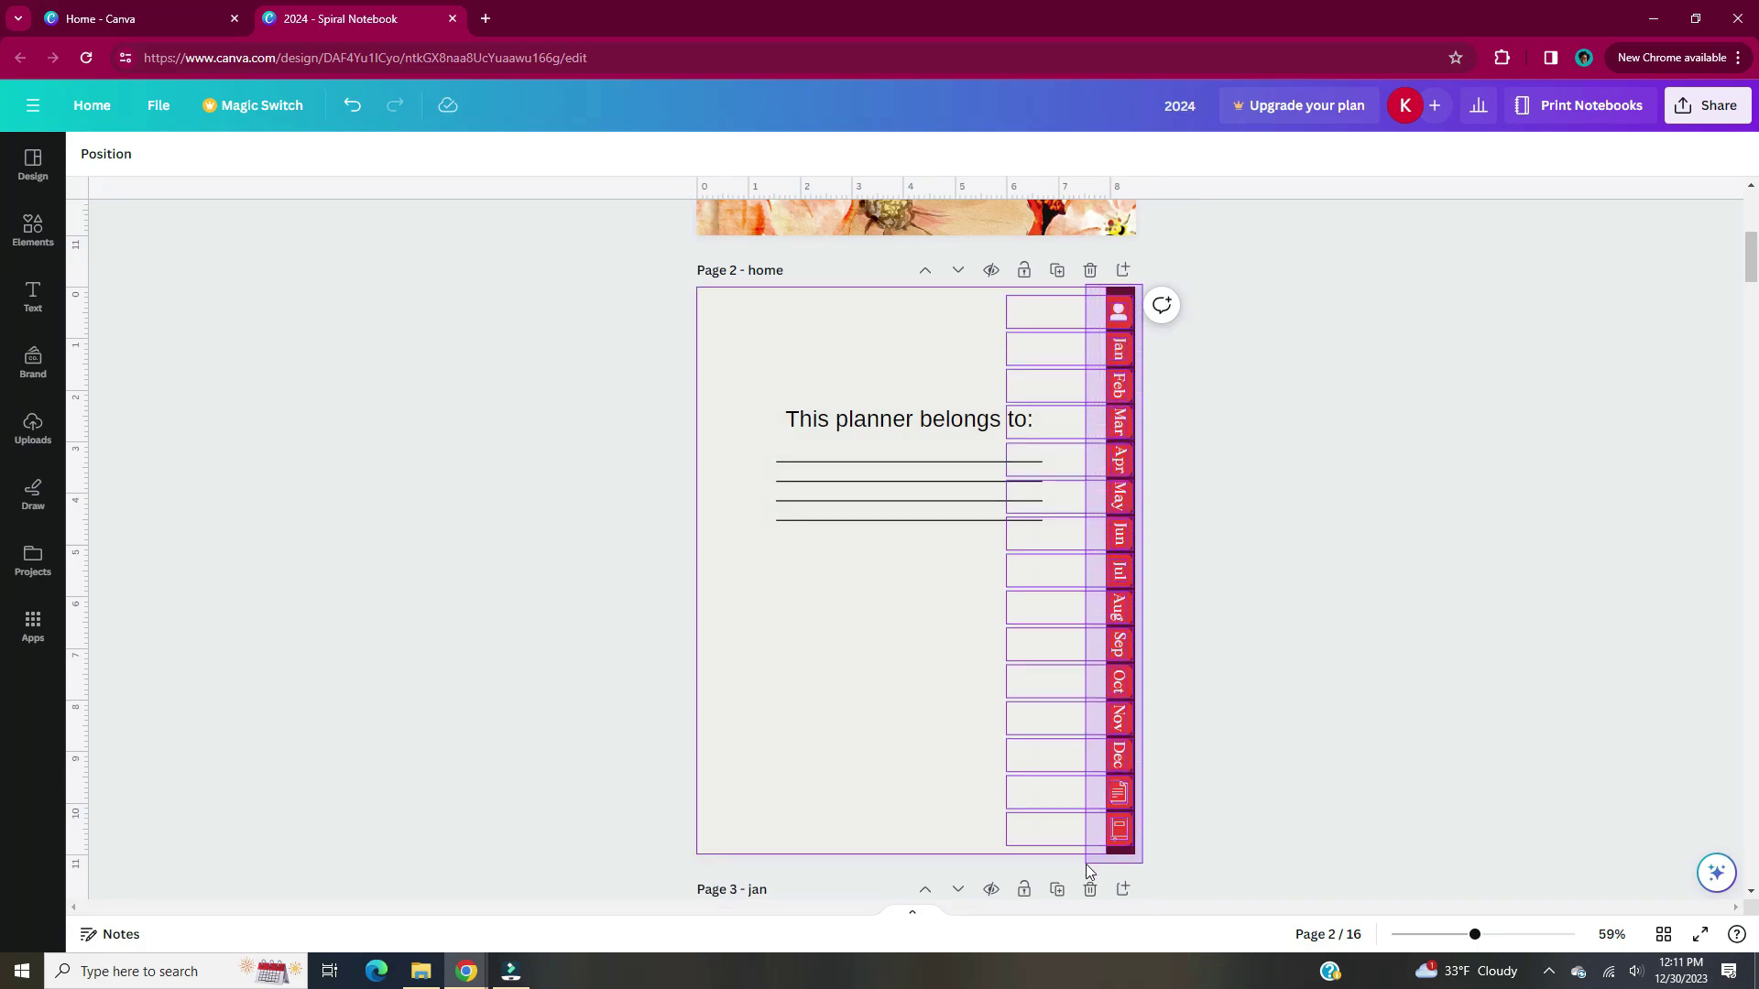
left_click_drag(1086, 865, 1087, 866)
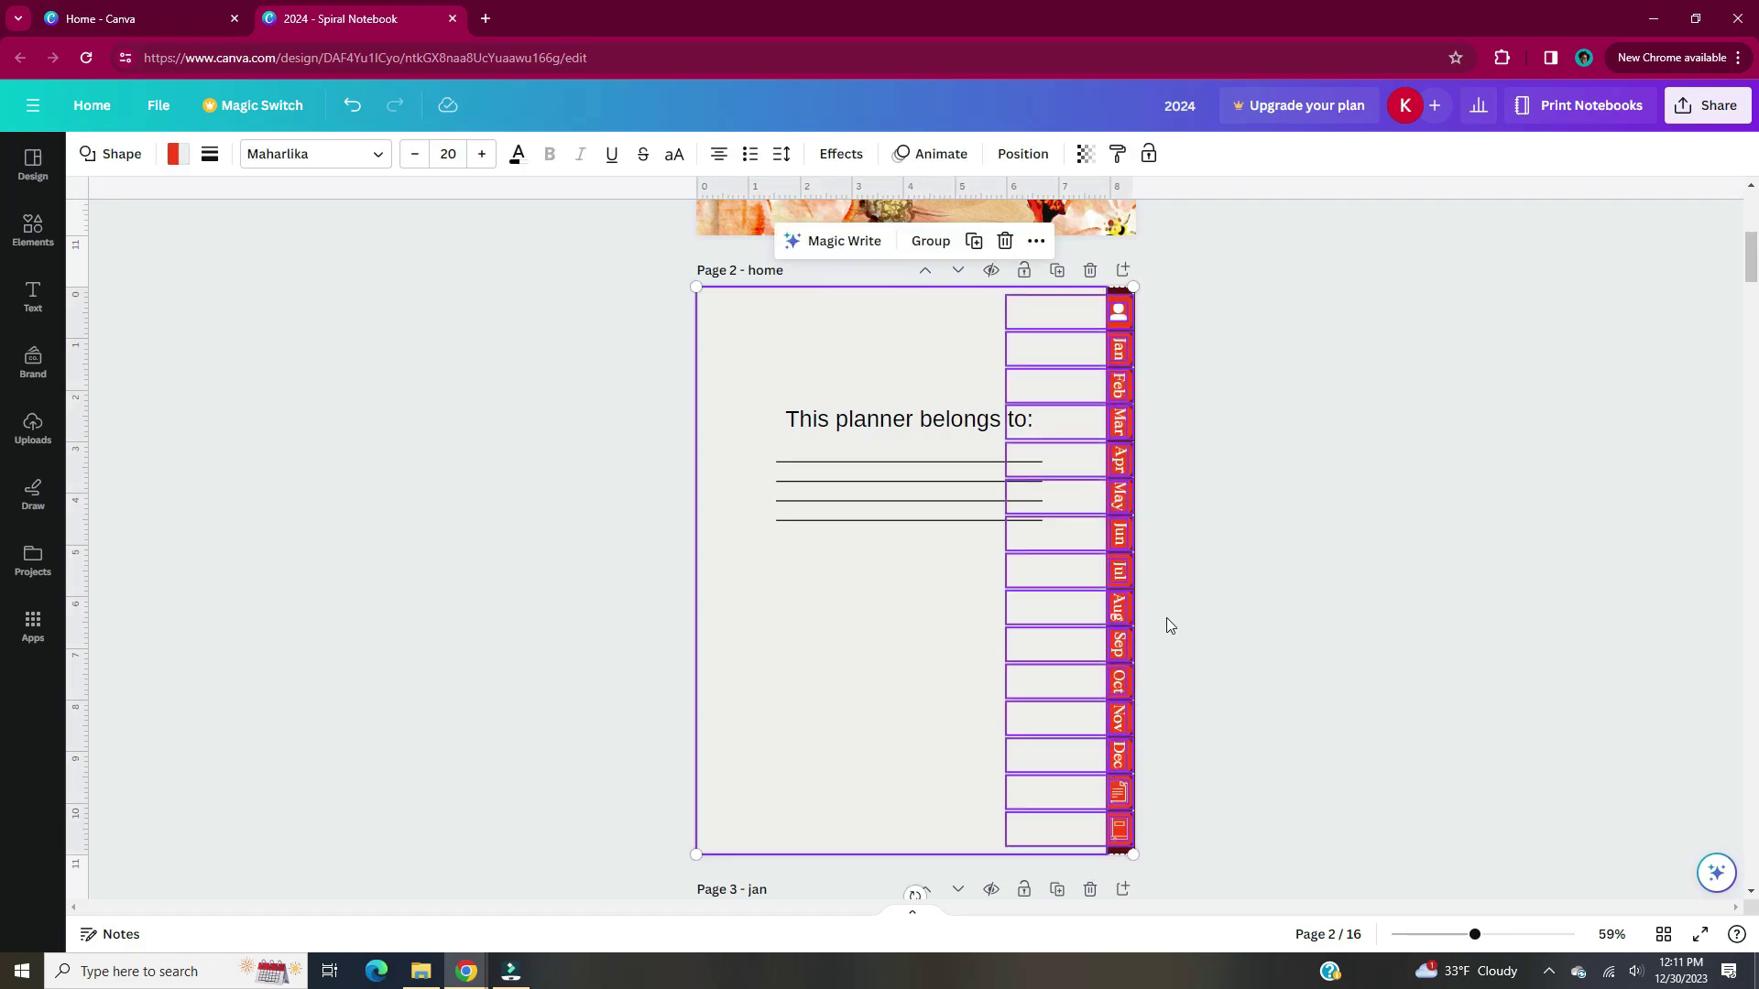
scroll(1168, 613, "down", 8)
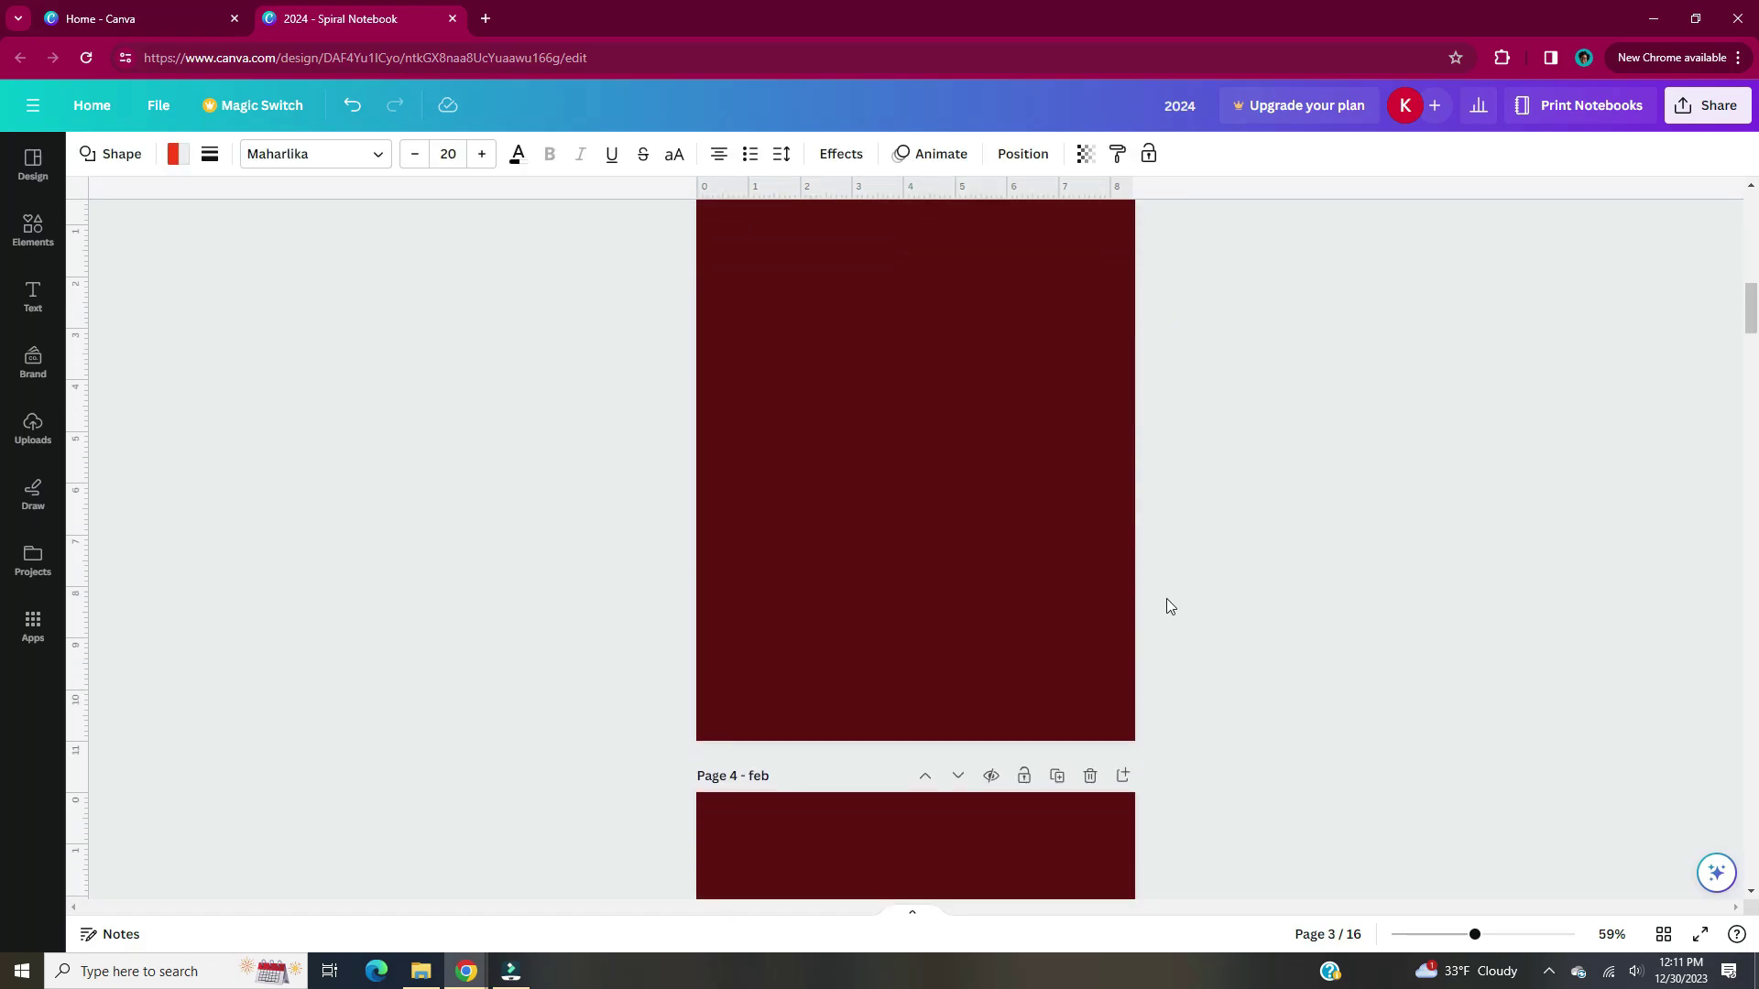
left_click(976, 502)
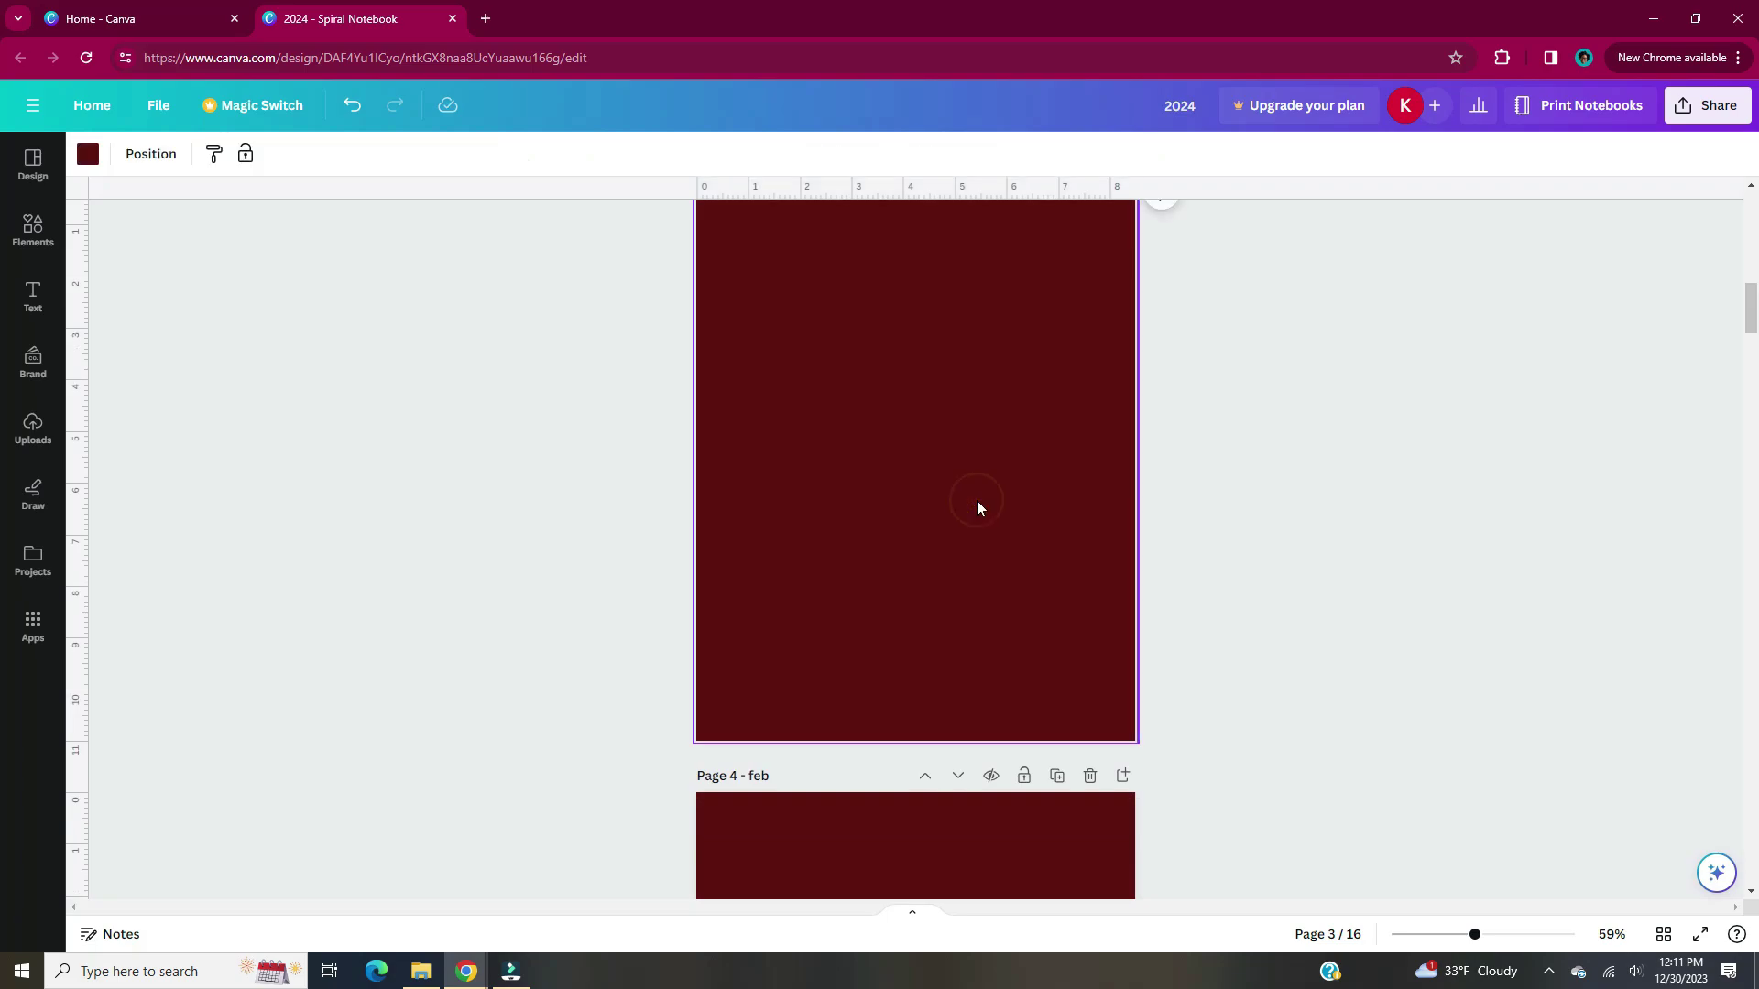
right_click(977, 506)
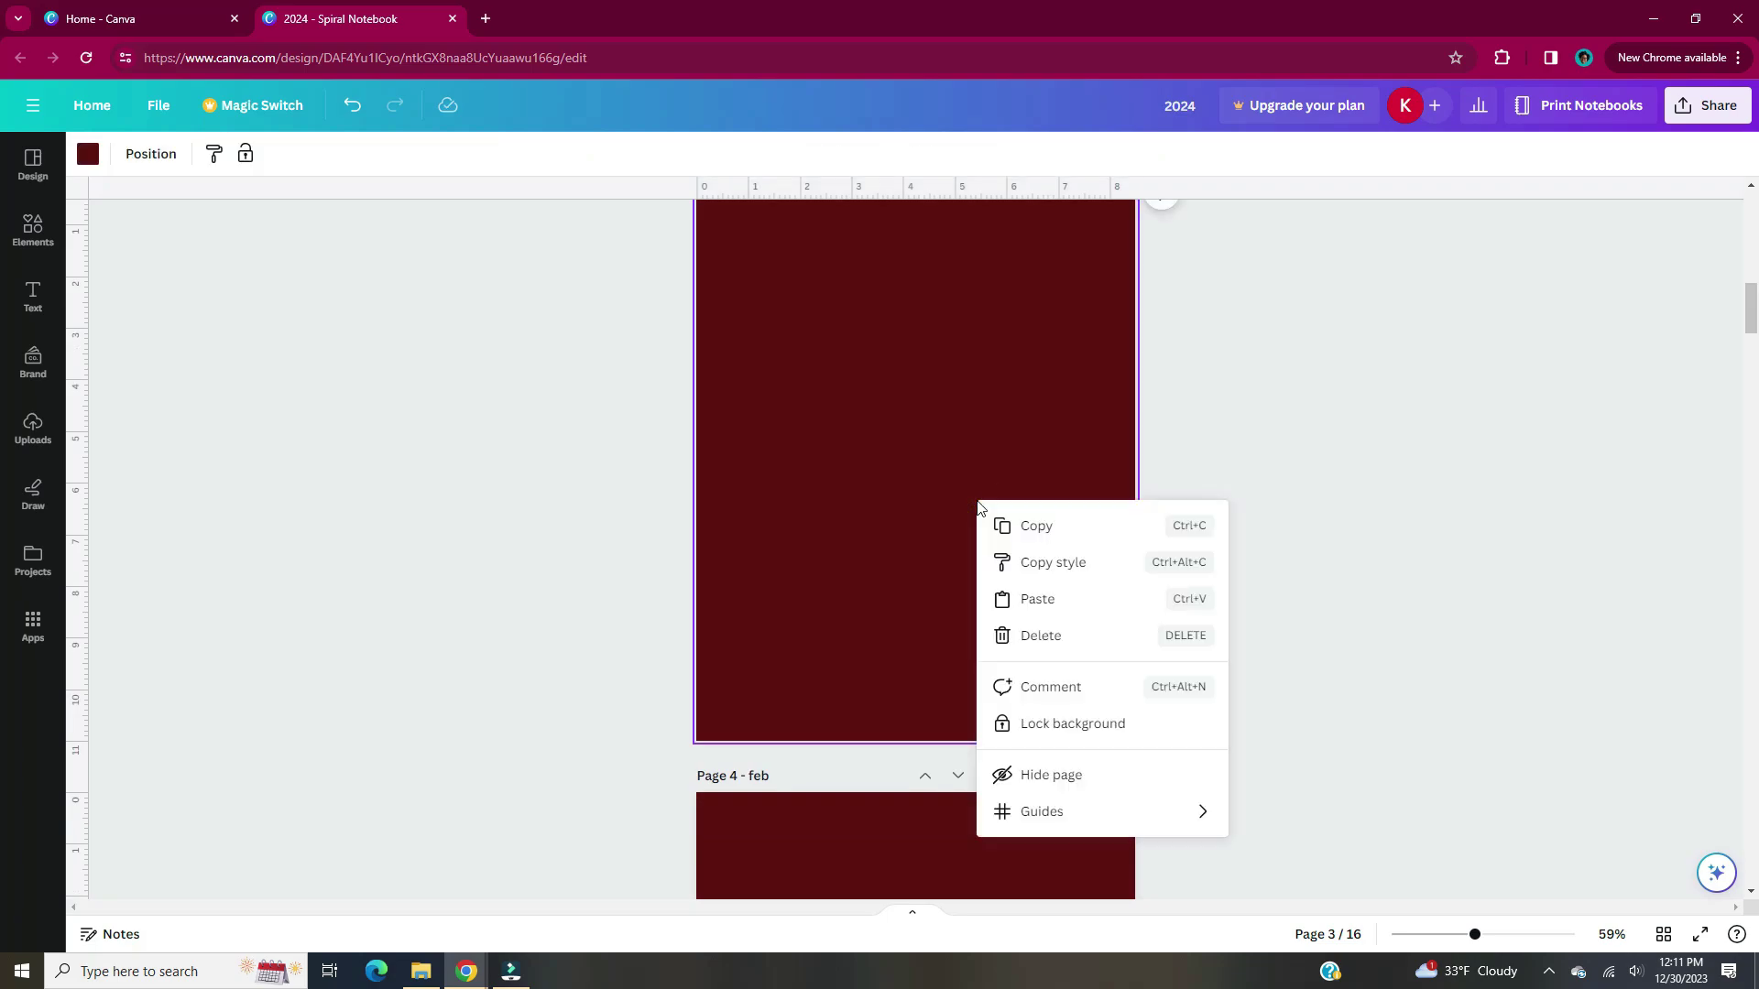
left_click(1053, 602)
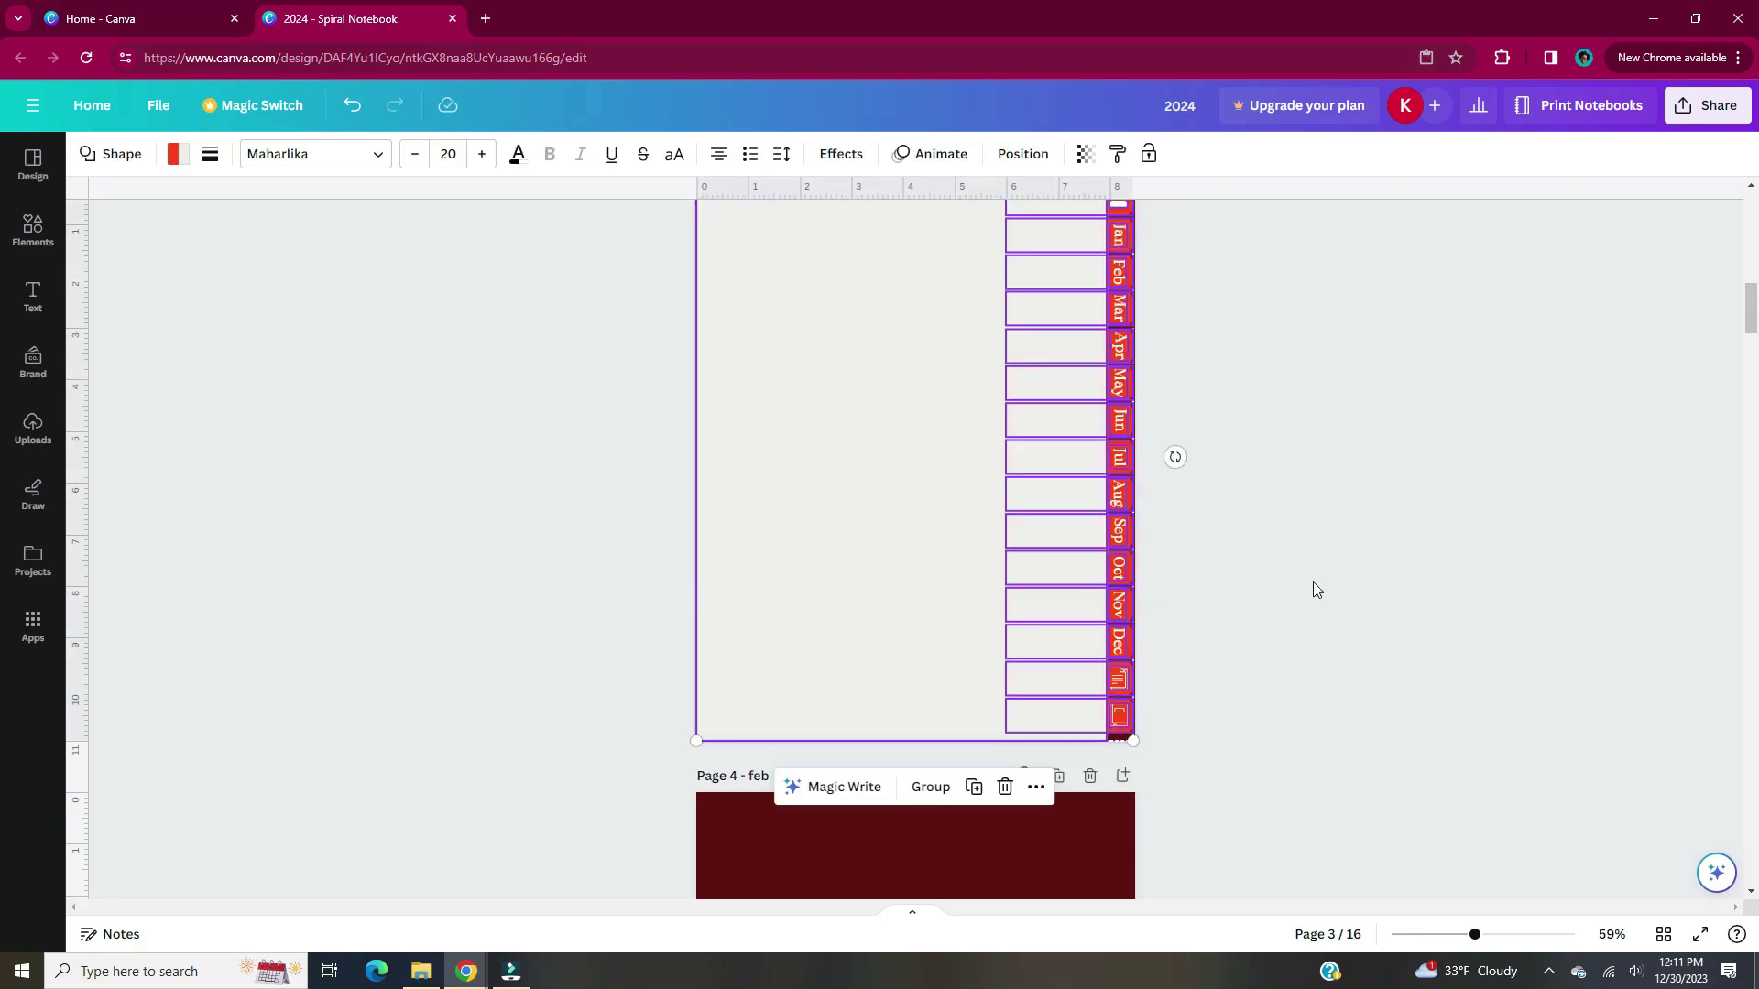
key("Delete")
scroll(1312, 589, "up", 1)
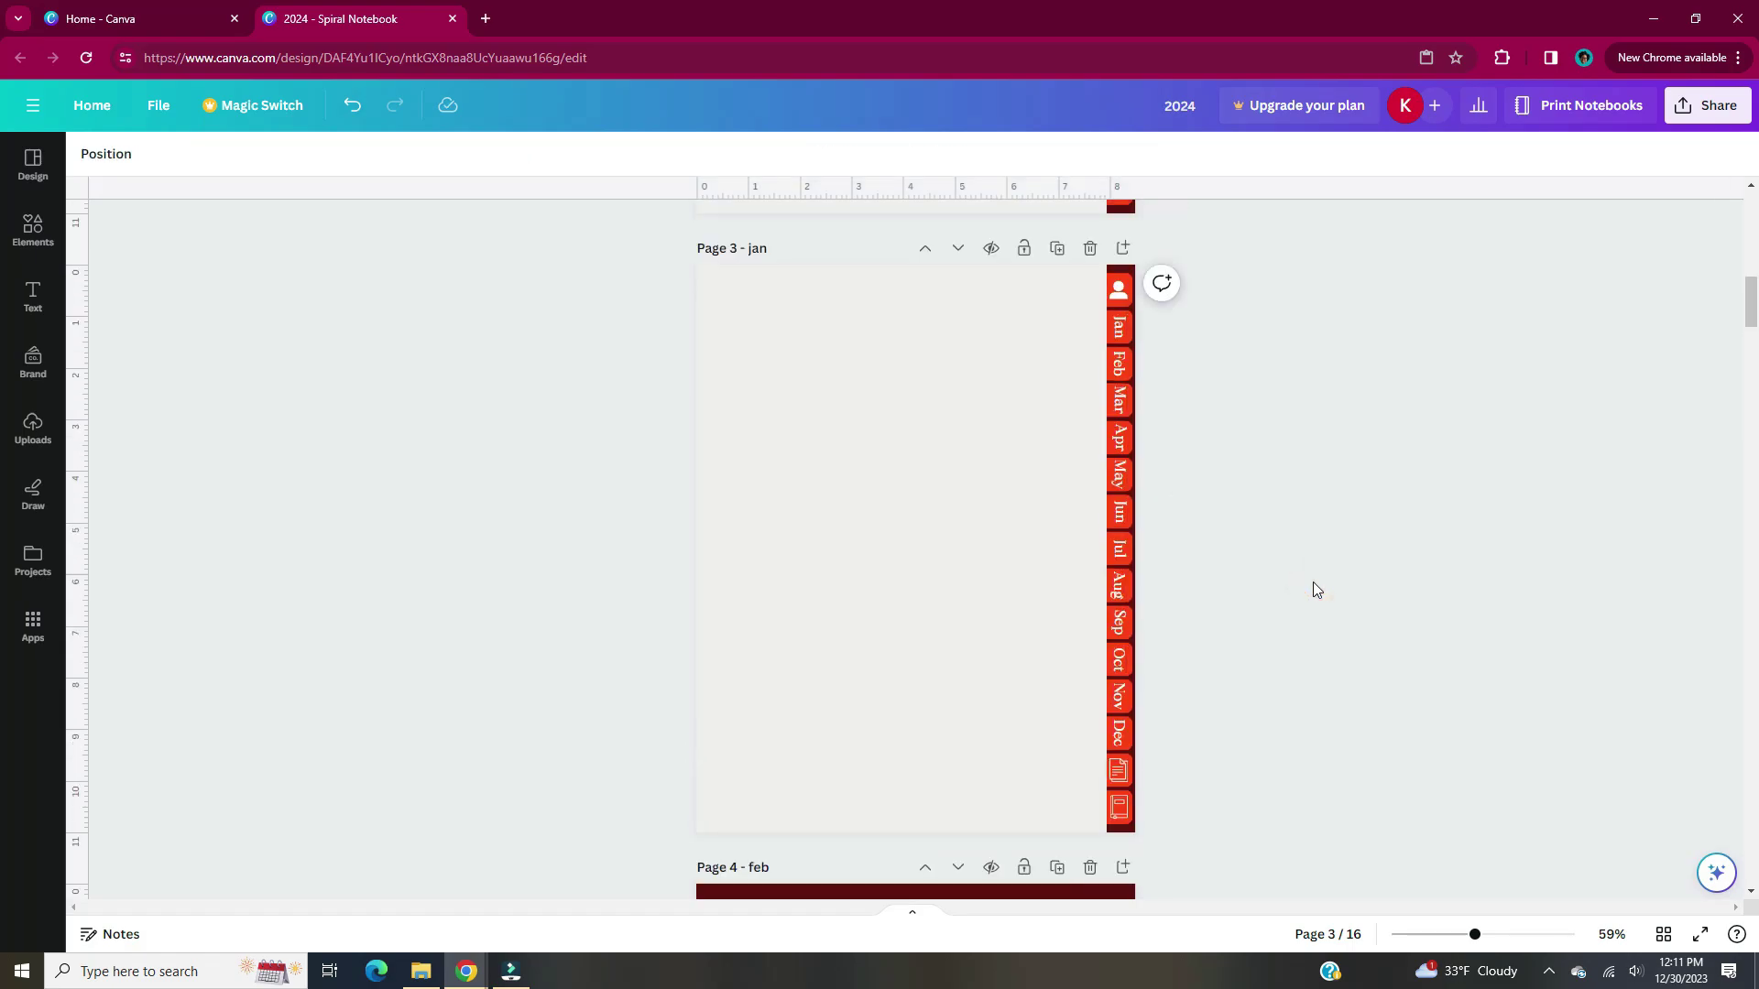
Paste the copied background and linked tabs onto the "feb", "mar" and "apr" pages.
scroll(1300, 578, "down", 7)
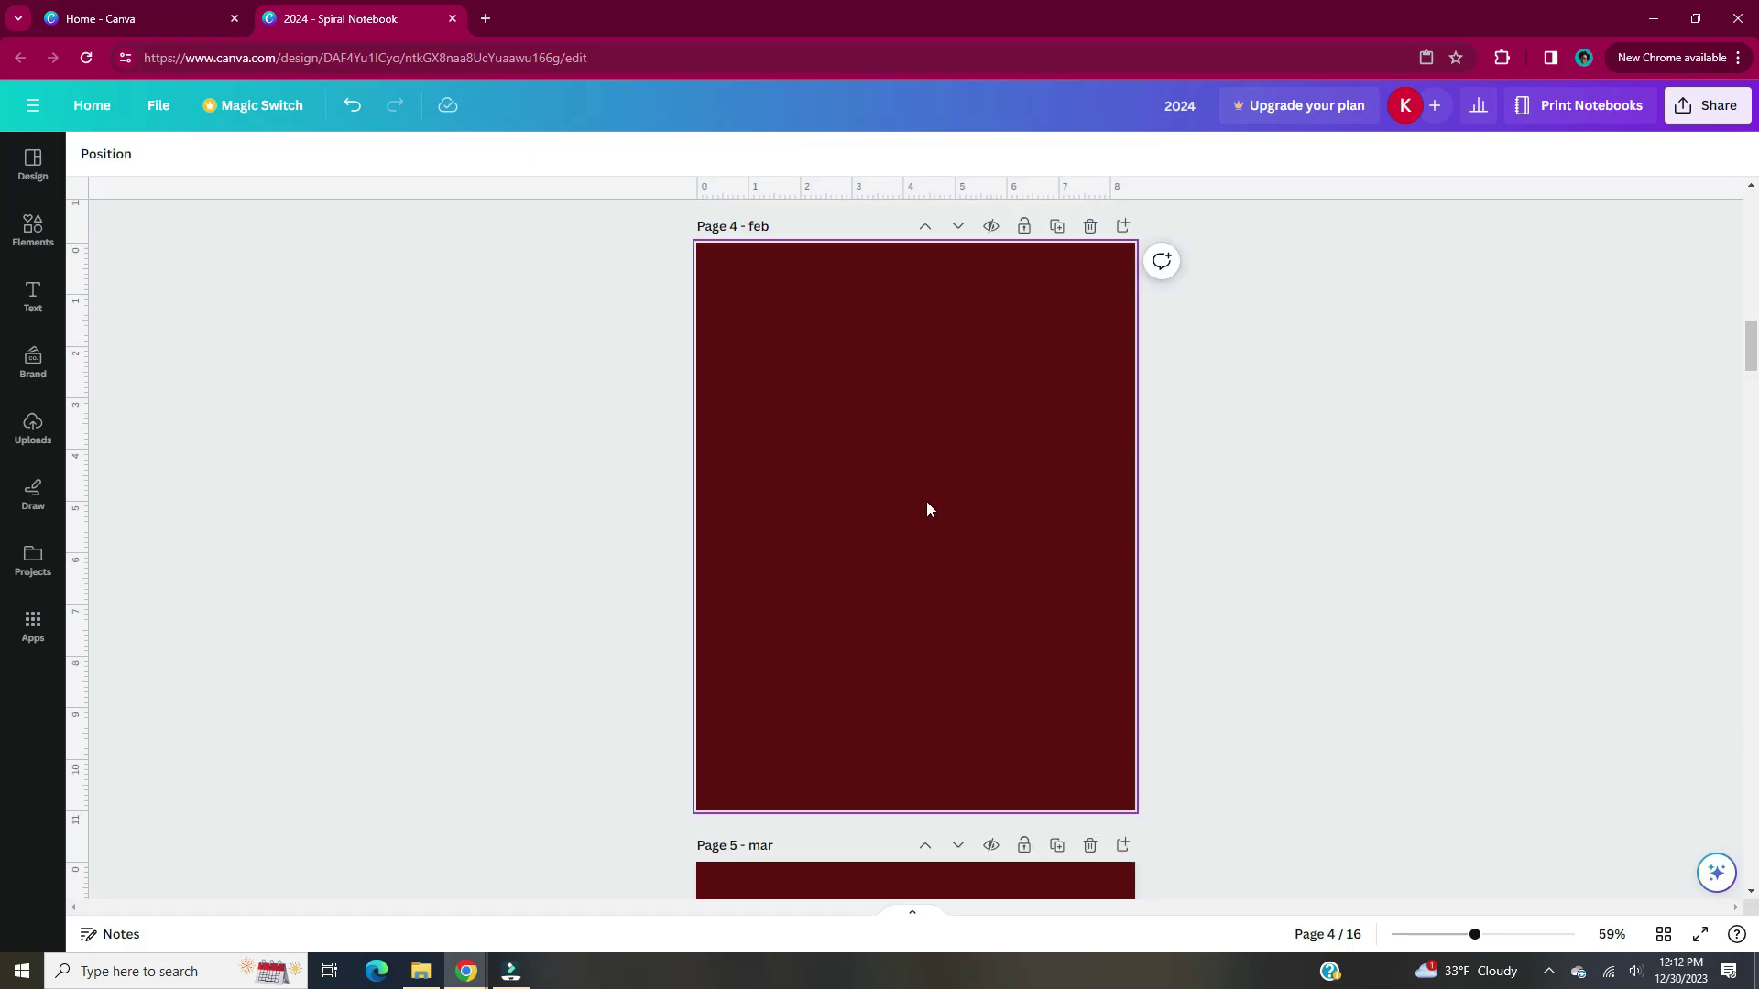
right_click(926, 501)
left_click(1042, 603)
scroll(1043, 604, "down", 7)
right_click(951, 578)
left_click(1011, 676)
scroll(953, 641, "down", 4)
right_click(888, 619)
left_click(962, 709)
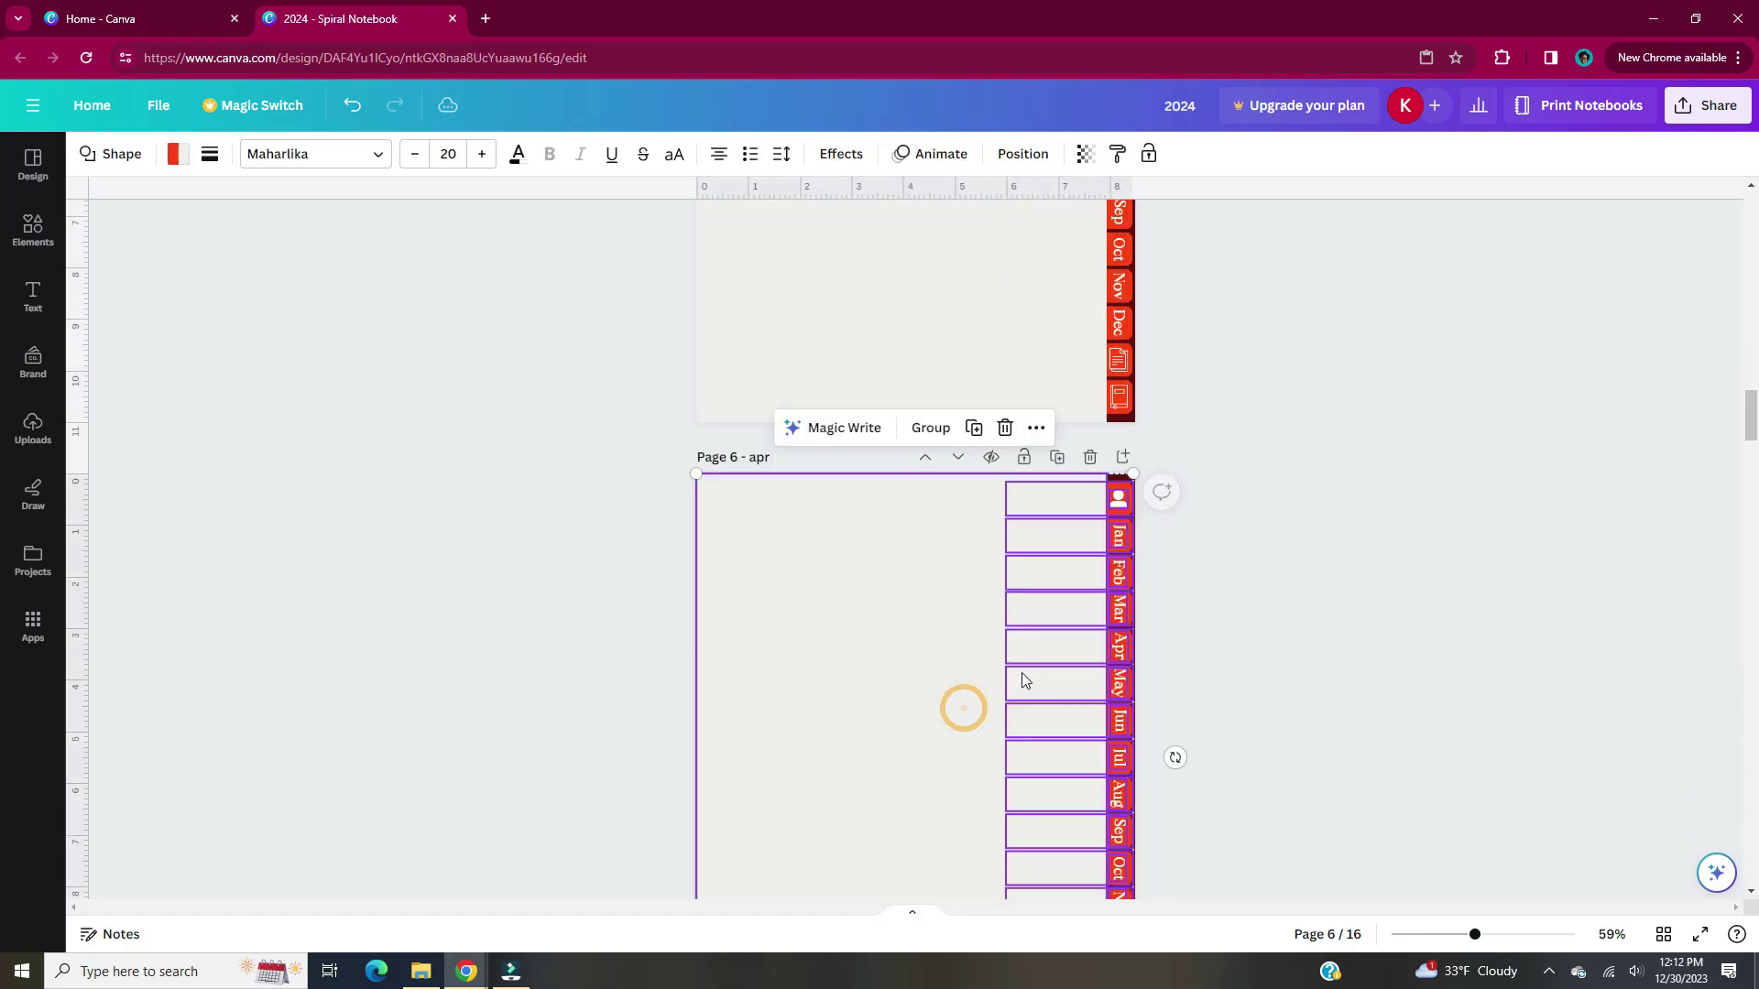
Paste the copied background and linked tabs onto the "may", "jun" and "jul" pages.
scroll(1020, 673, "down", 9)
right_click(829, 601)
left_click(893, 698)
scroll(906, 570, "down", 7)
right_click(907, 570)
left_click(969, 672)
scroll(969, 672, "down", 6)
right_click(934, 601)
left_click(960, 696)
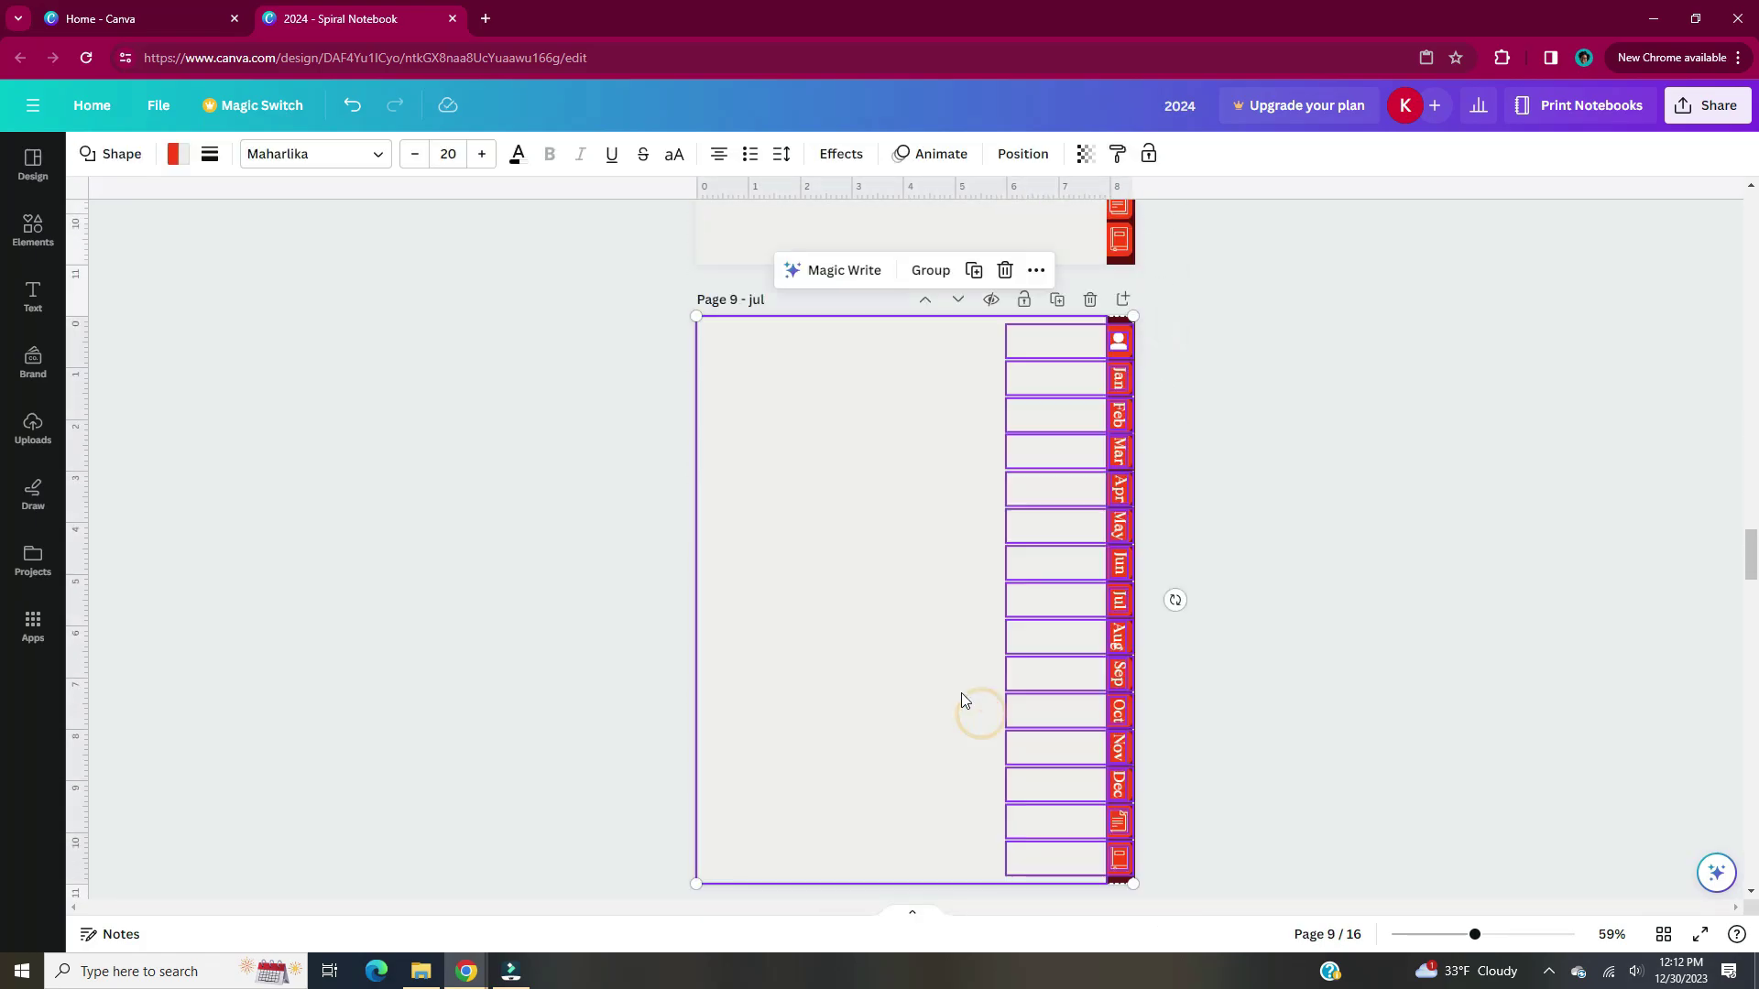
Paste the copied background and linked tabs onto the "aug", "sep" and "oct" pages.
scroll(960, 693, "down", 8)
right_click(873, 562)
left_click(942, 668)
right_click(882, 552)
left_click(932, 652)
scroll(932, 652, "down", 6)
right_click(804, 582)
left_click(922, 687)
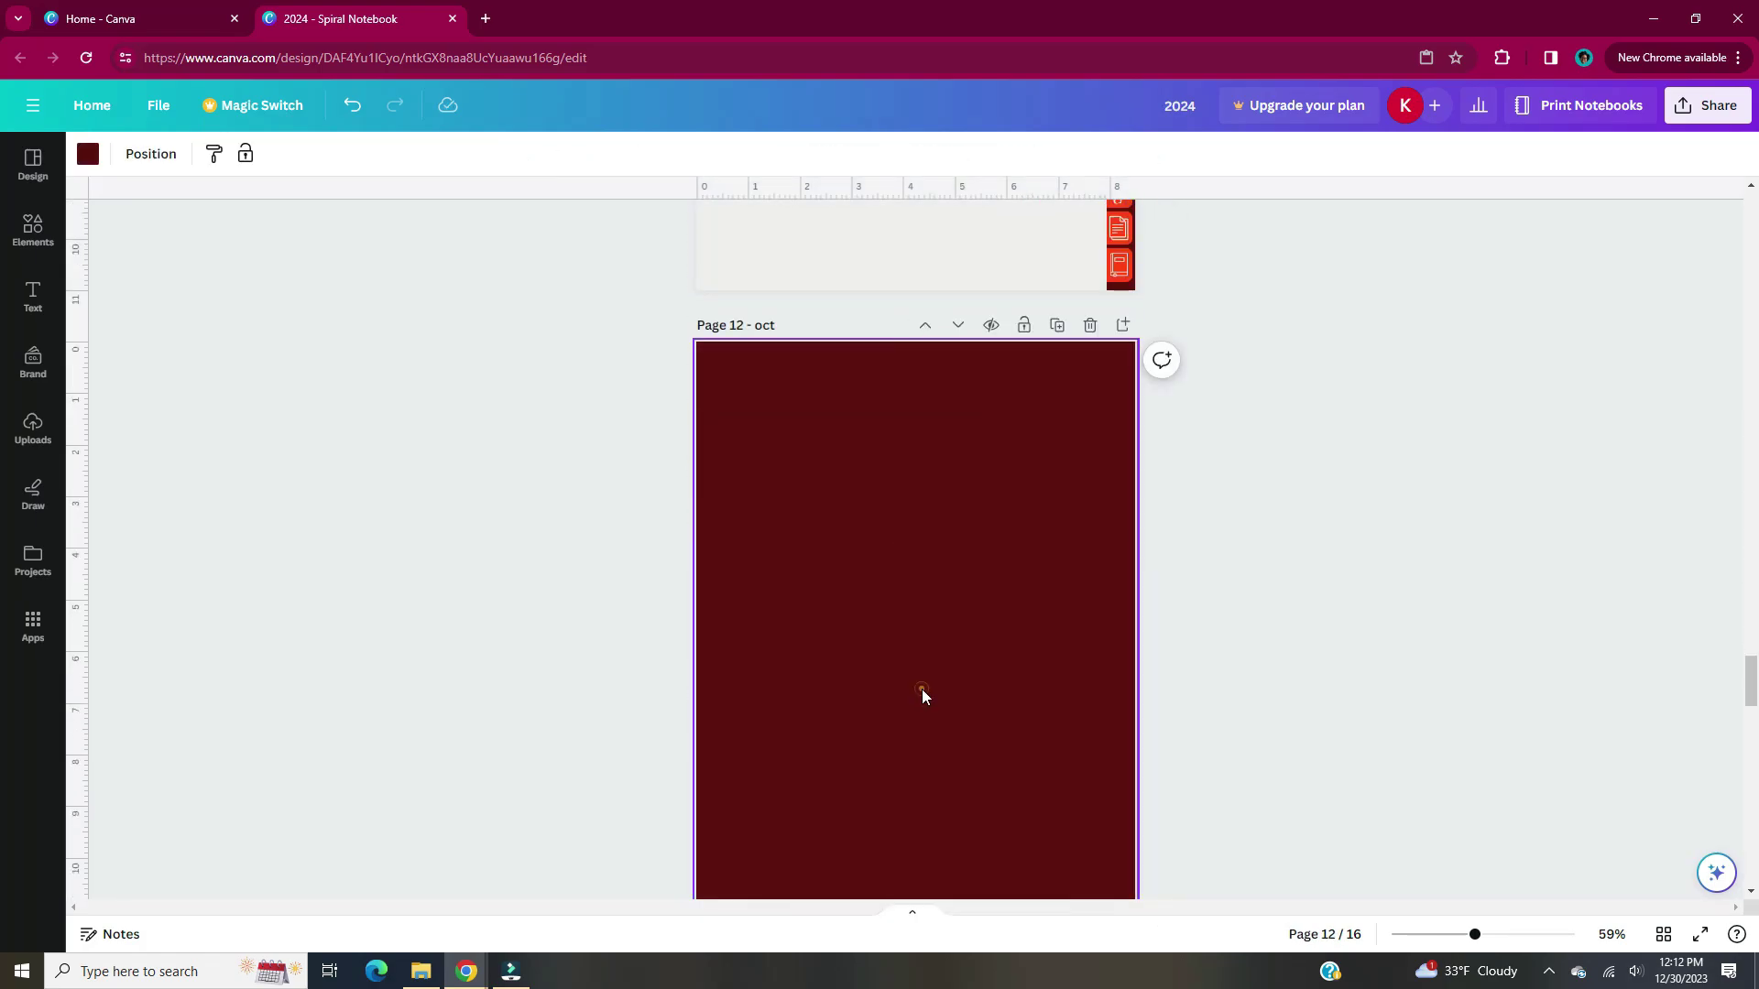
Paste the copied background and linked tabs onto the "nov" and "dec" pages.
scroll(922, 689, "down", 8)
right_click(900, 502)
left_click(960, 601)
right_click(873, 466)
left_click(931, 561)
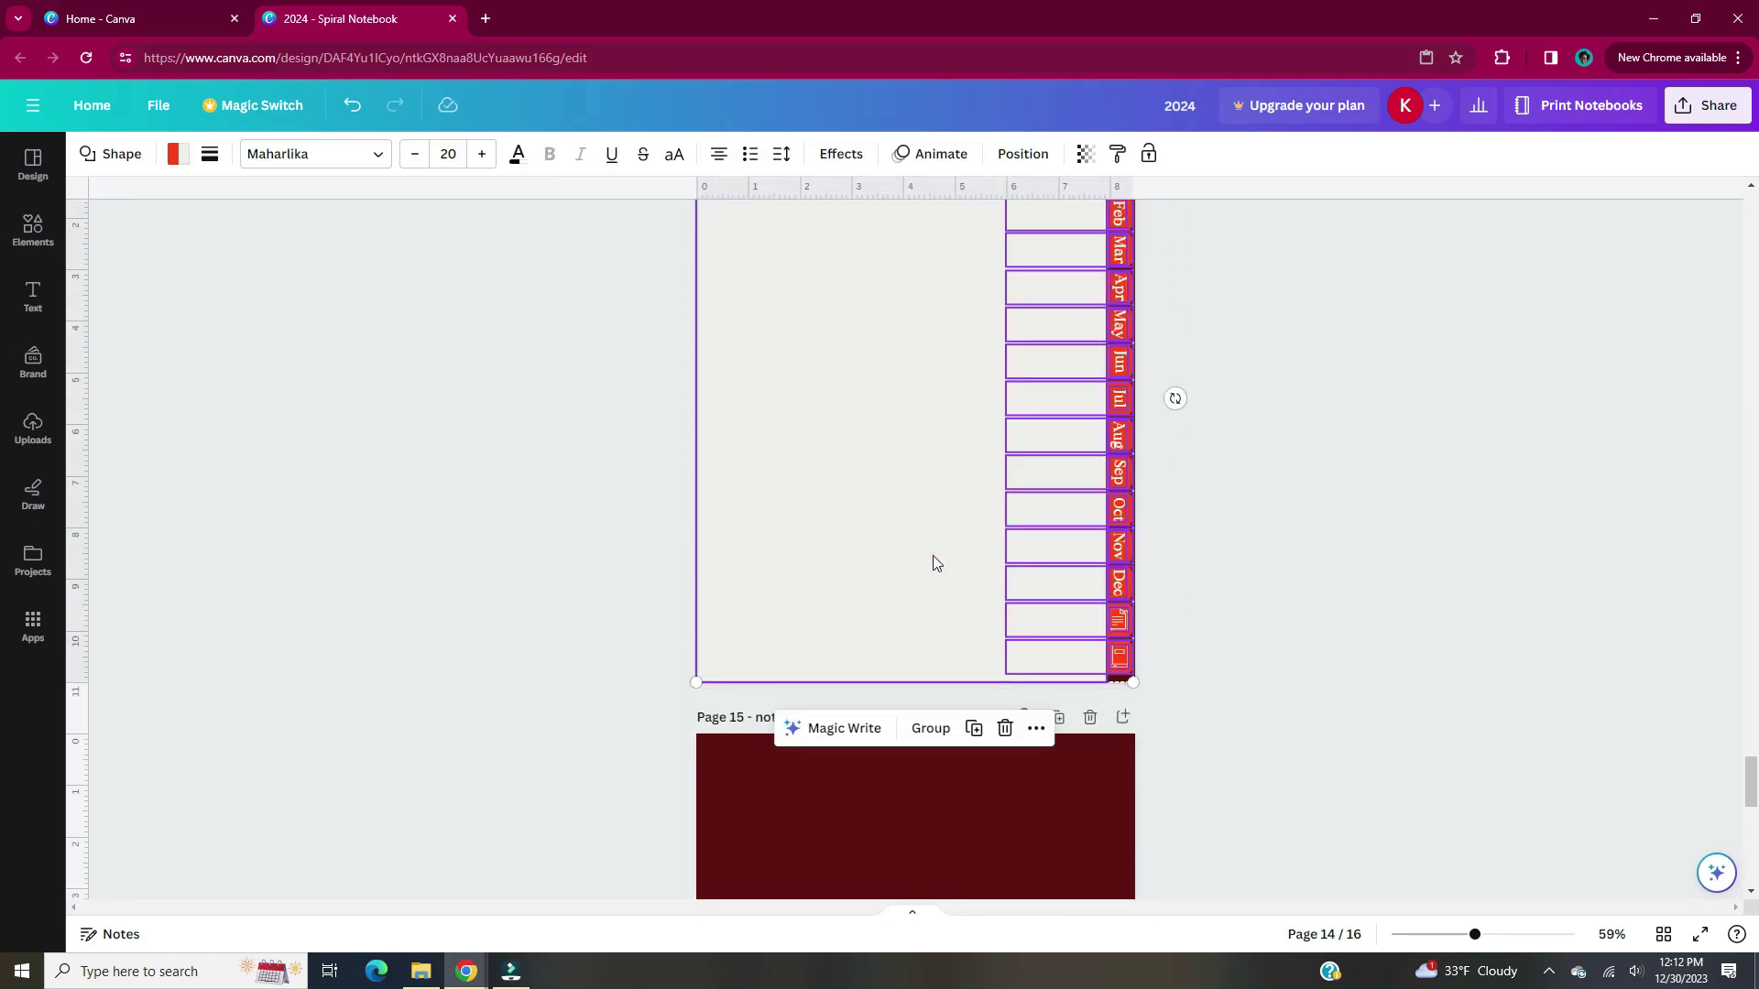
Paste the copied background and linked tabs onto the "notes" and "dot grid" pages.
scroll(933, 555, "down", 4)
right_click(934, 560)
left_click(991, 654)
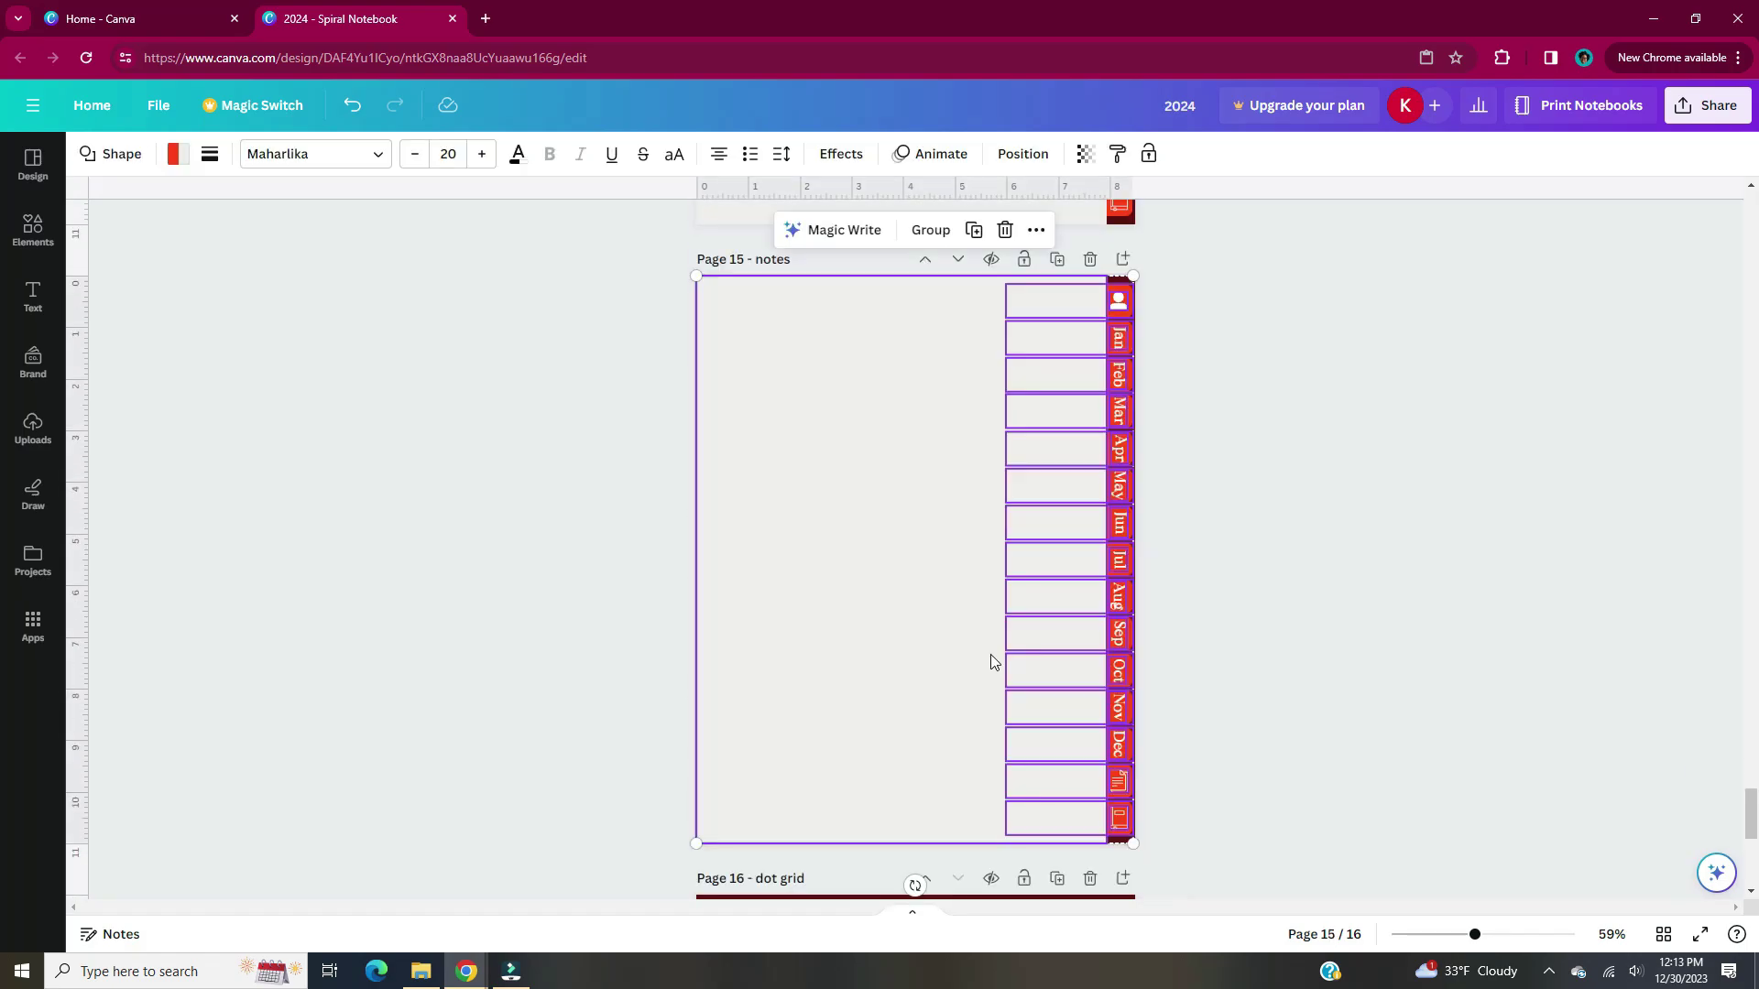
scroll(991, 654, "down", 4)
right_click(987, 639)
left_click(923, 467)
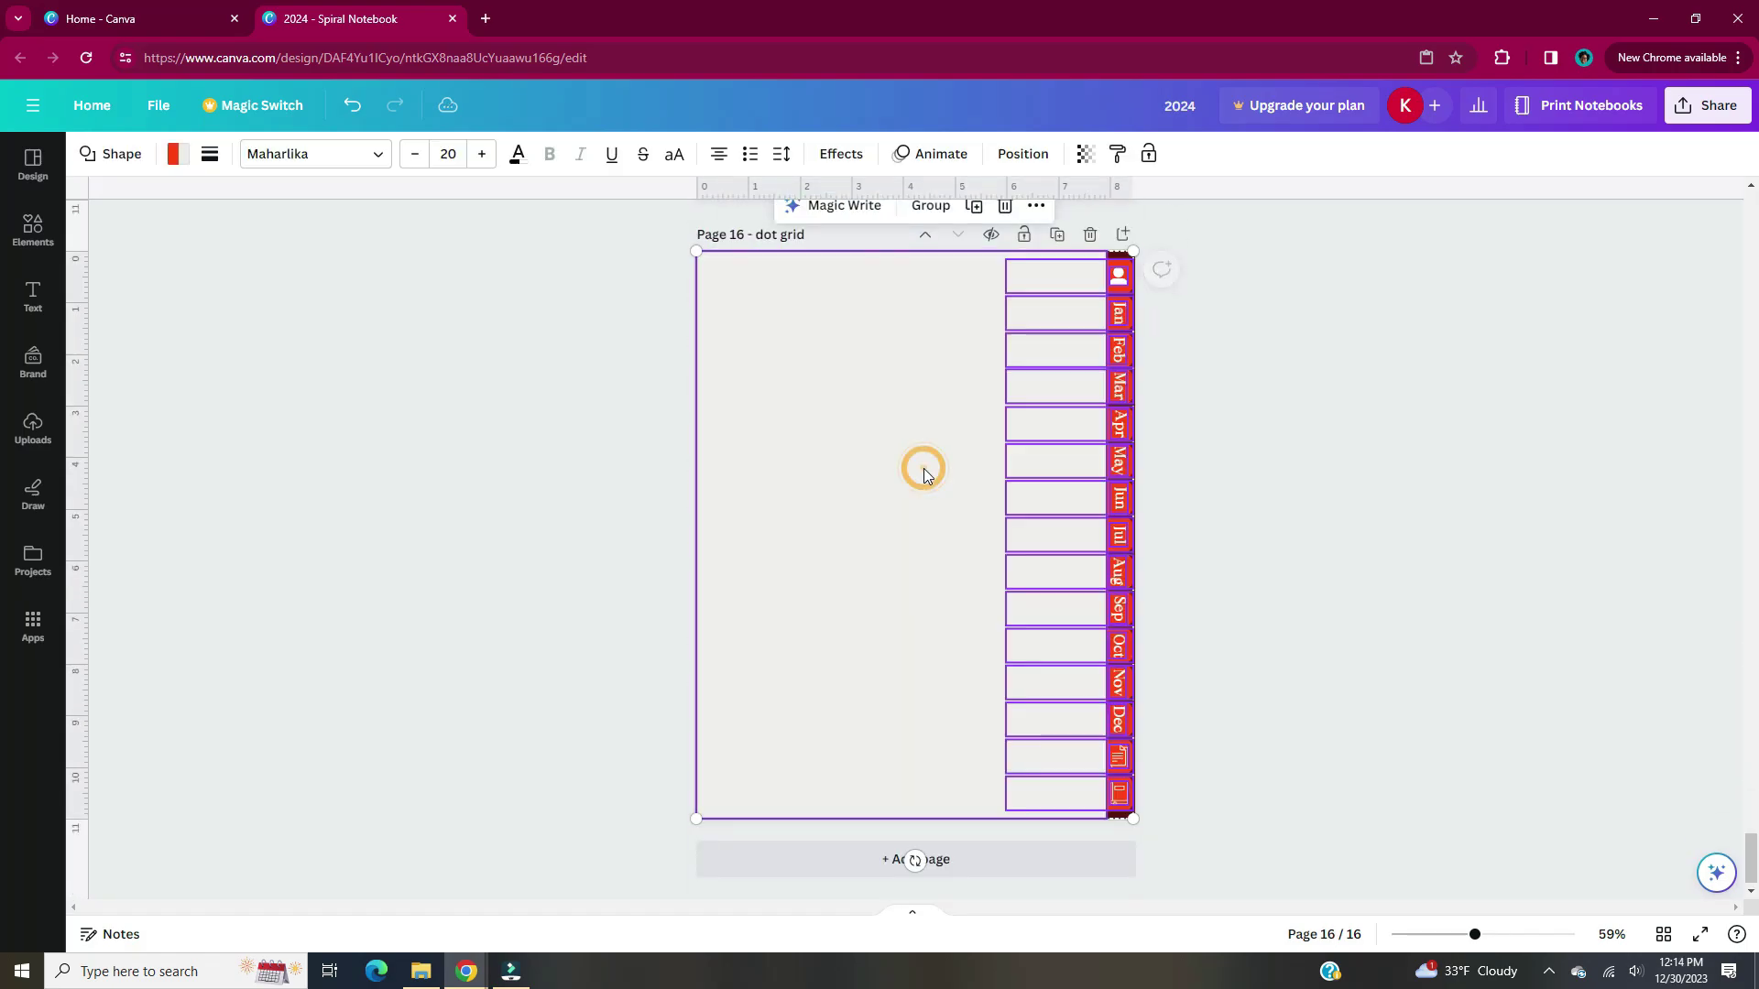
Add the title text "January" to the "jan" page, enlarge it to about size 34 and place it in the page's upper-left corner.
left_click(1665, 941)
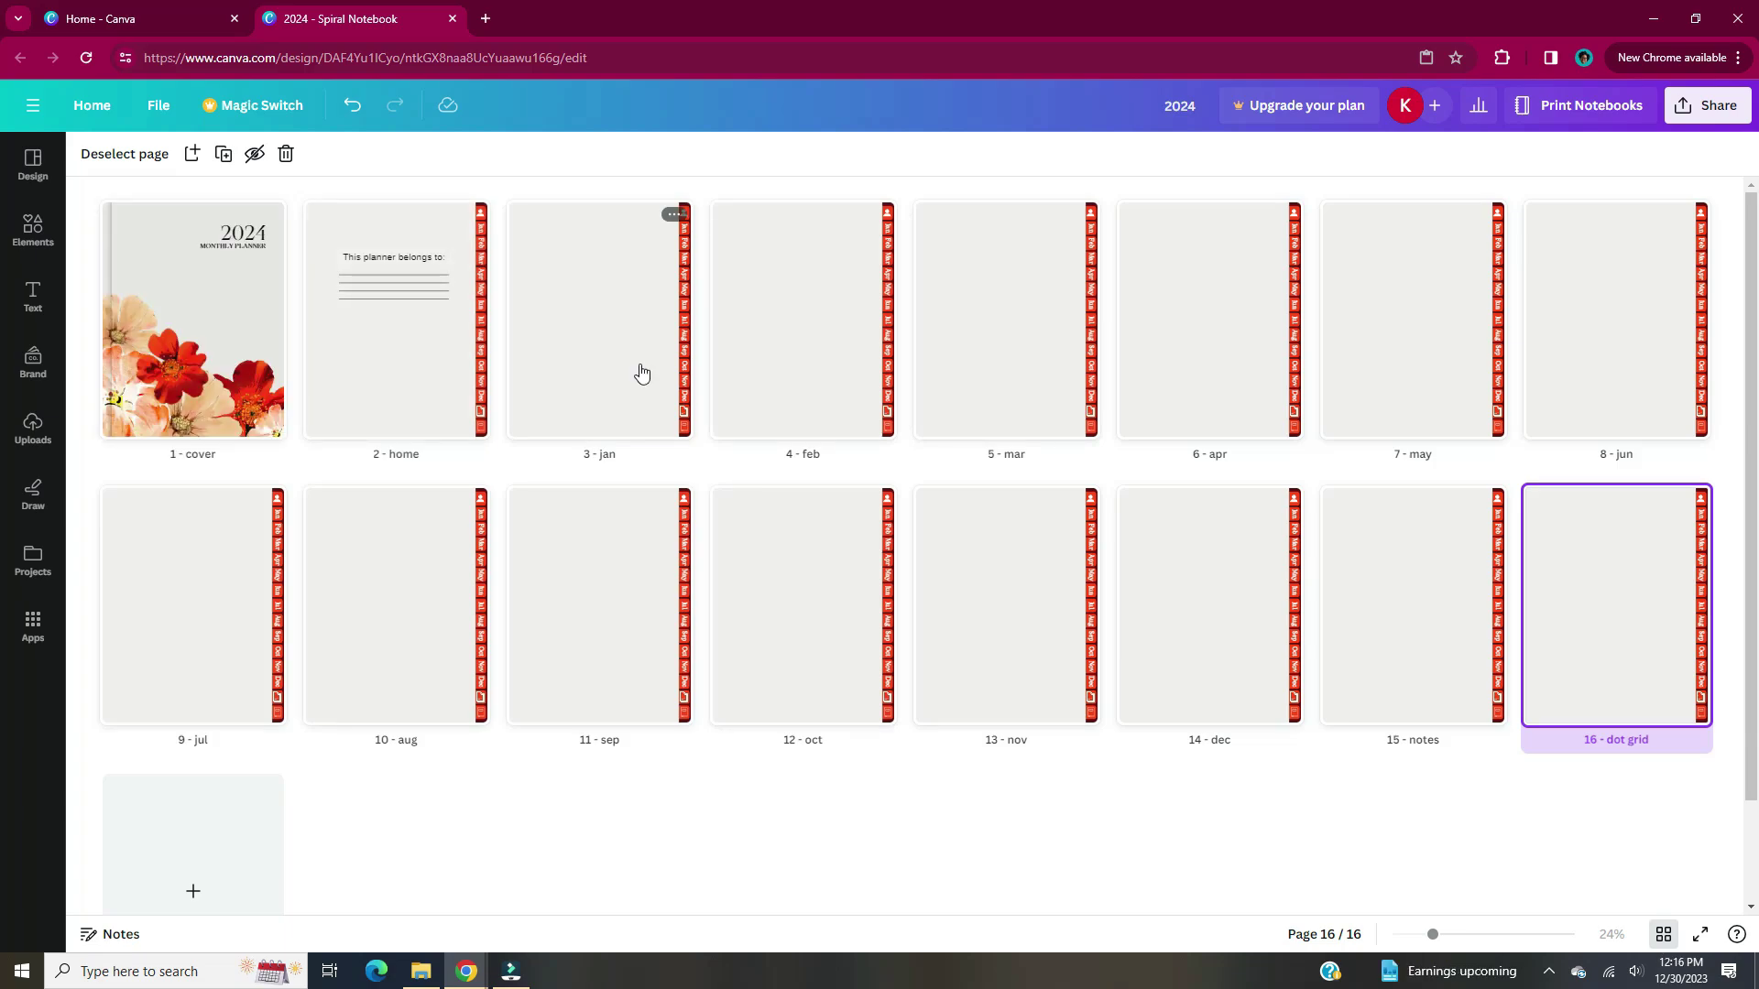
double_click(642, 371)
type("text")
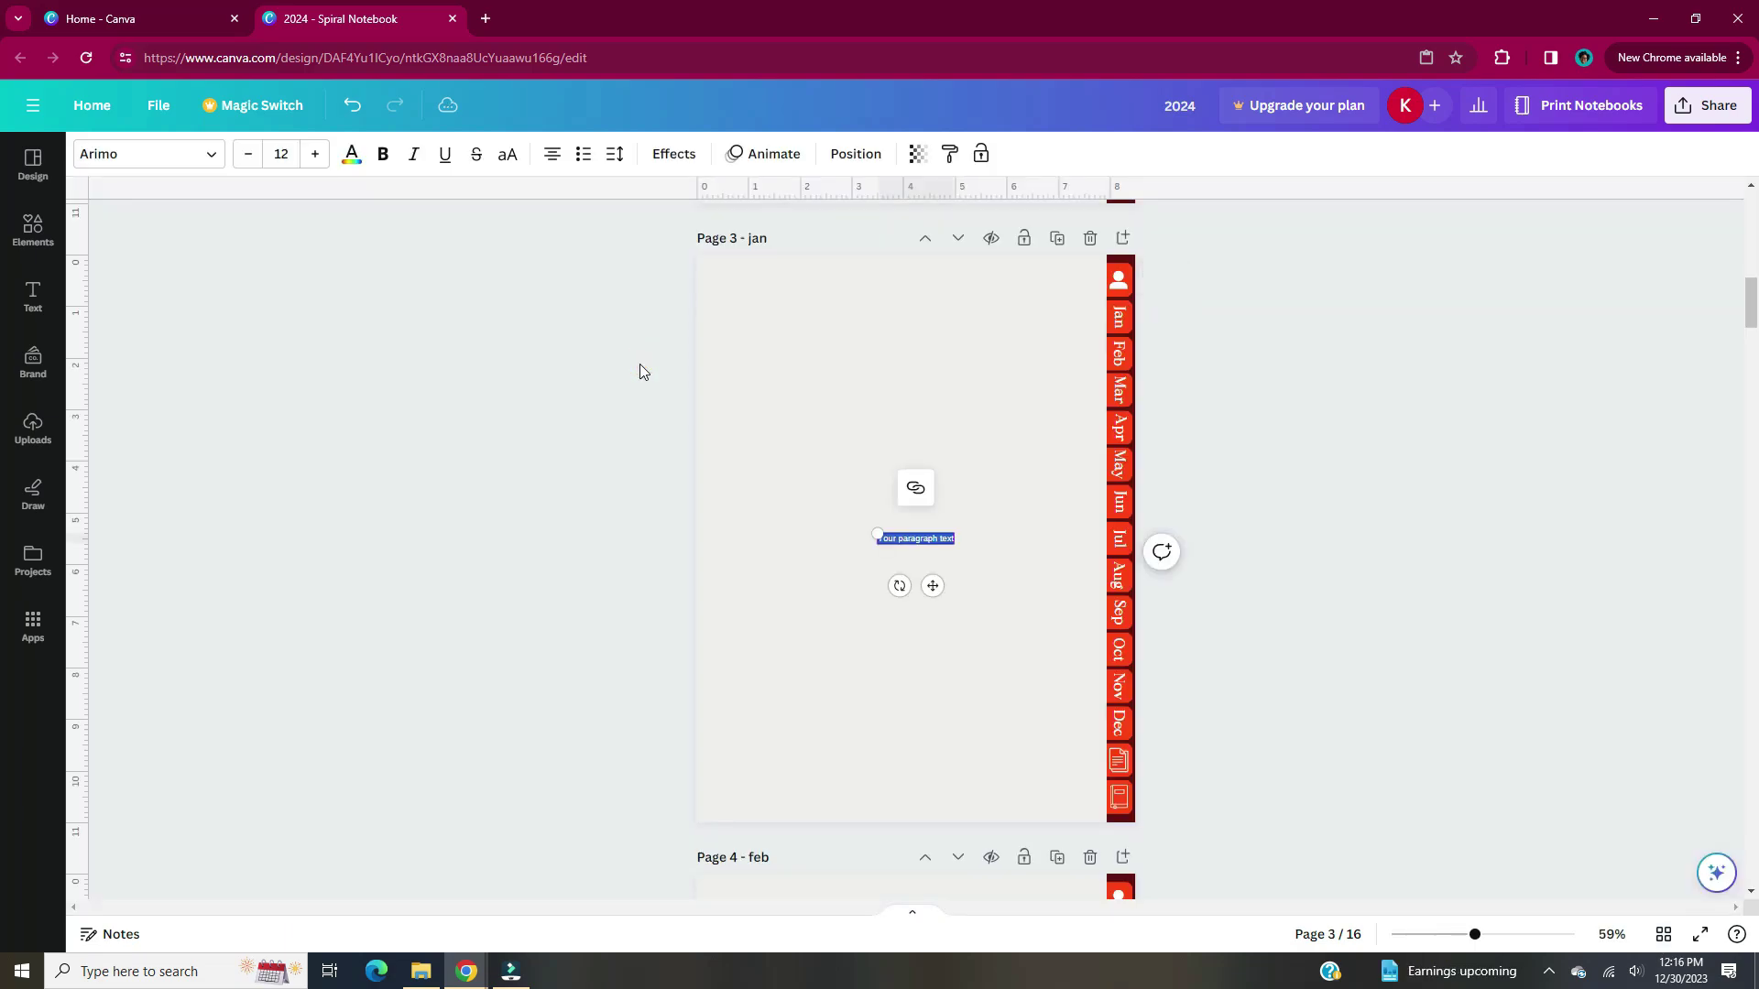
type("January")
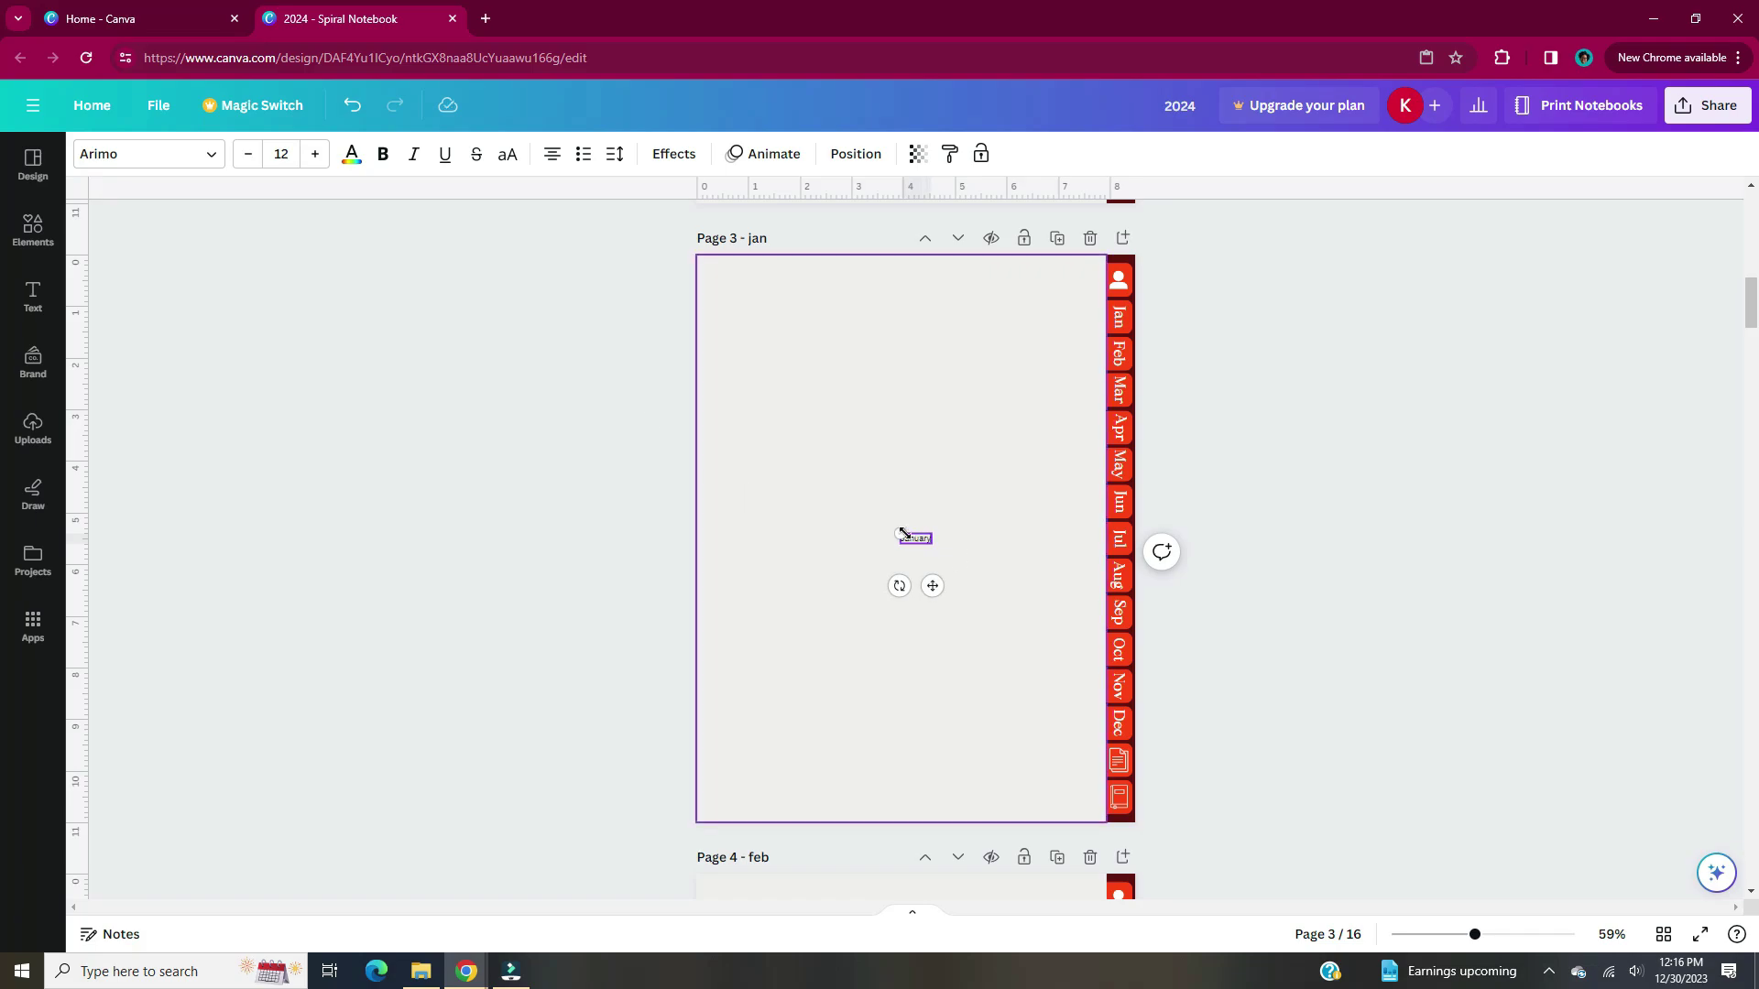
left_click_drag(901, 534, 843, 515)
left_click_drag(902, 589, 784, 351)
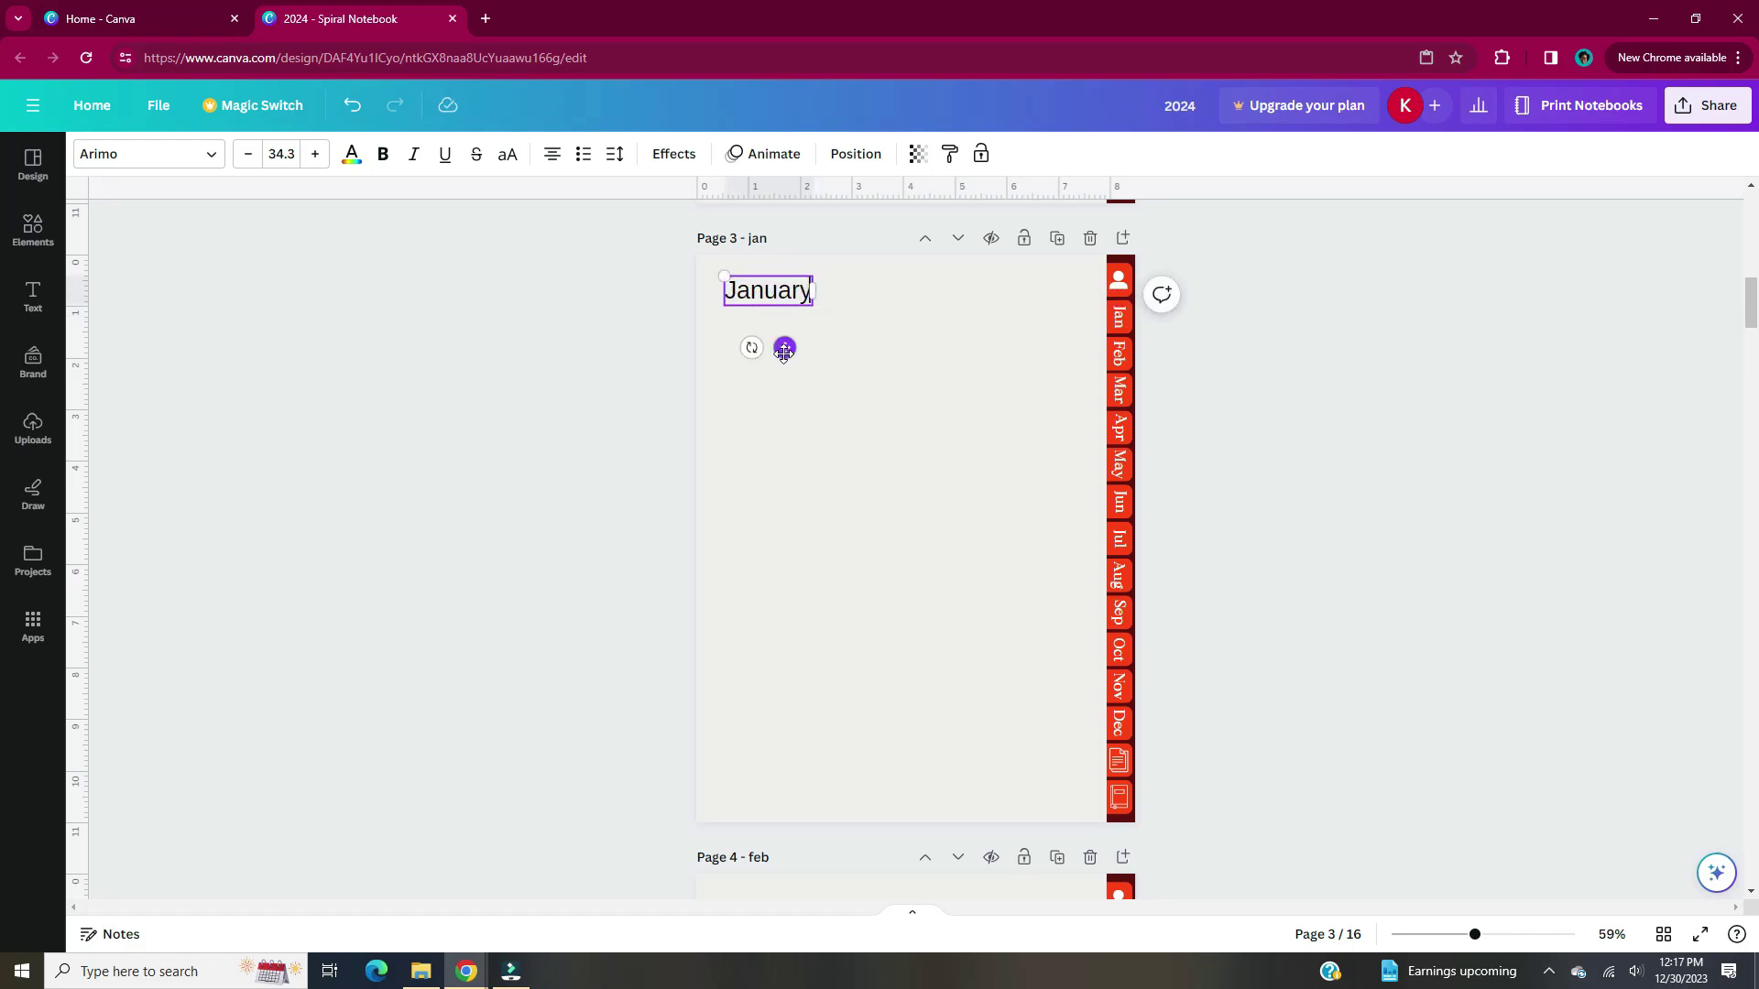
Set the "January" title's font to Maharlika.
left_click(211, 154)
left_click(190, 371)
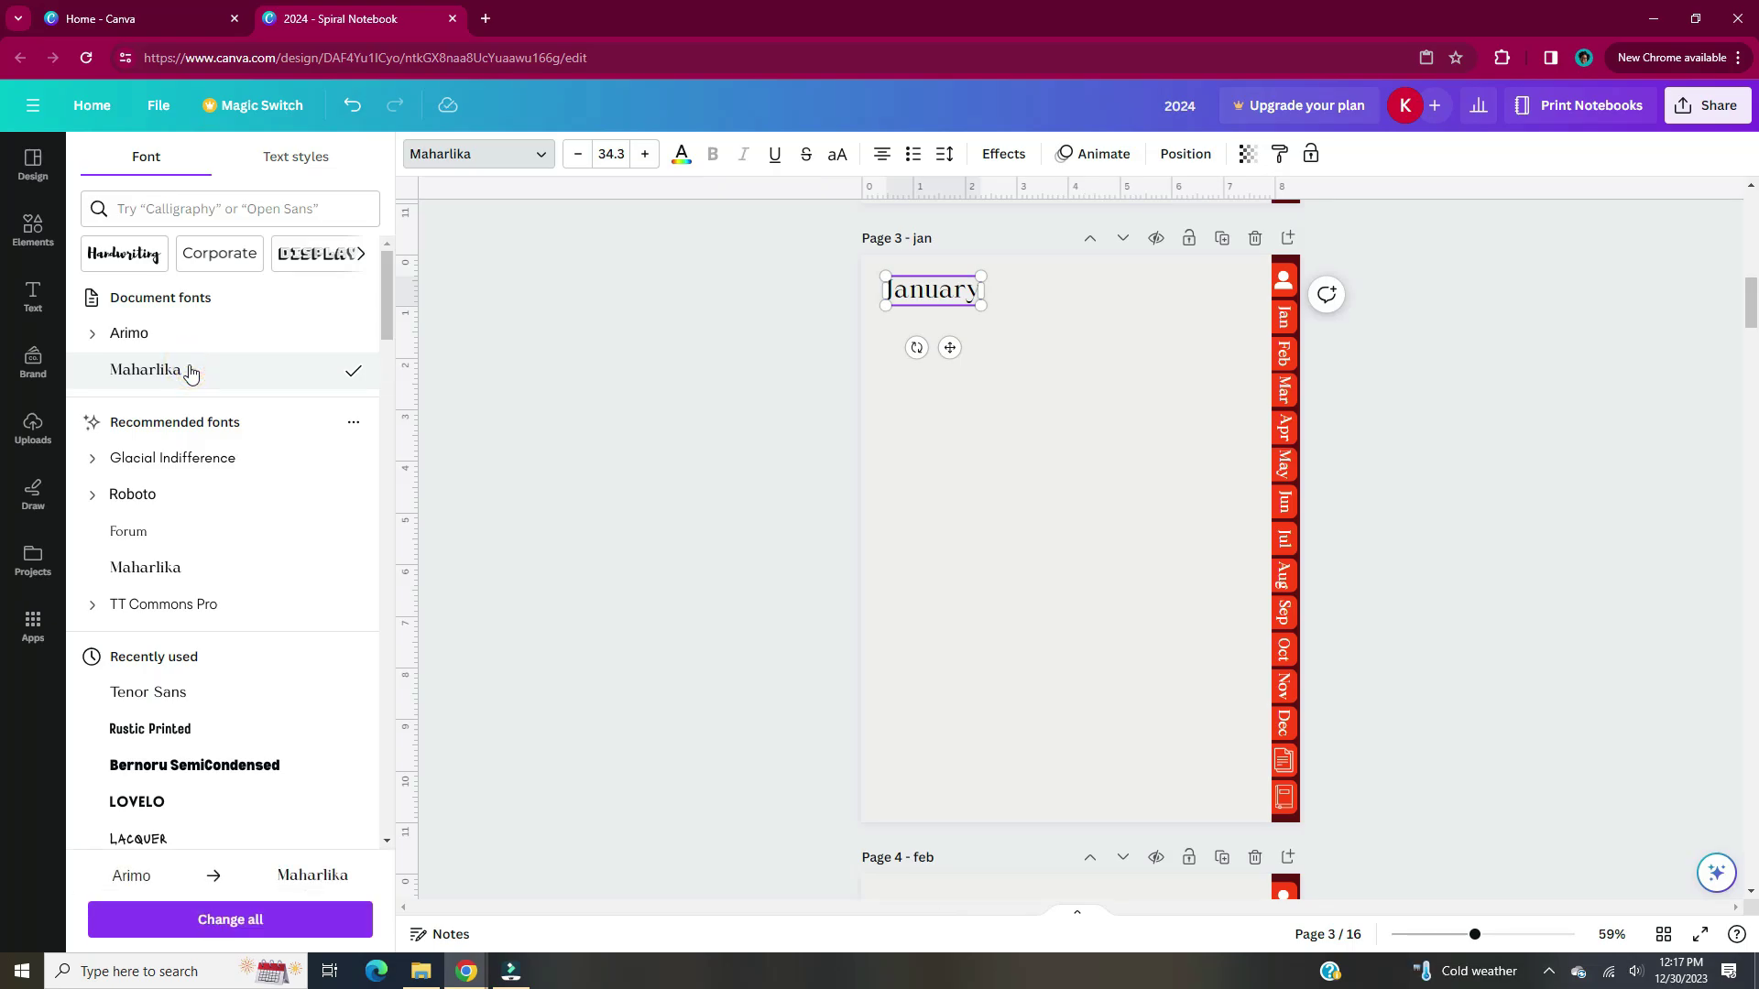
left_click(533, 360)
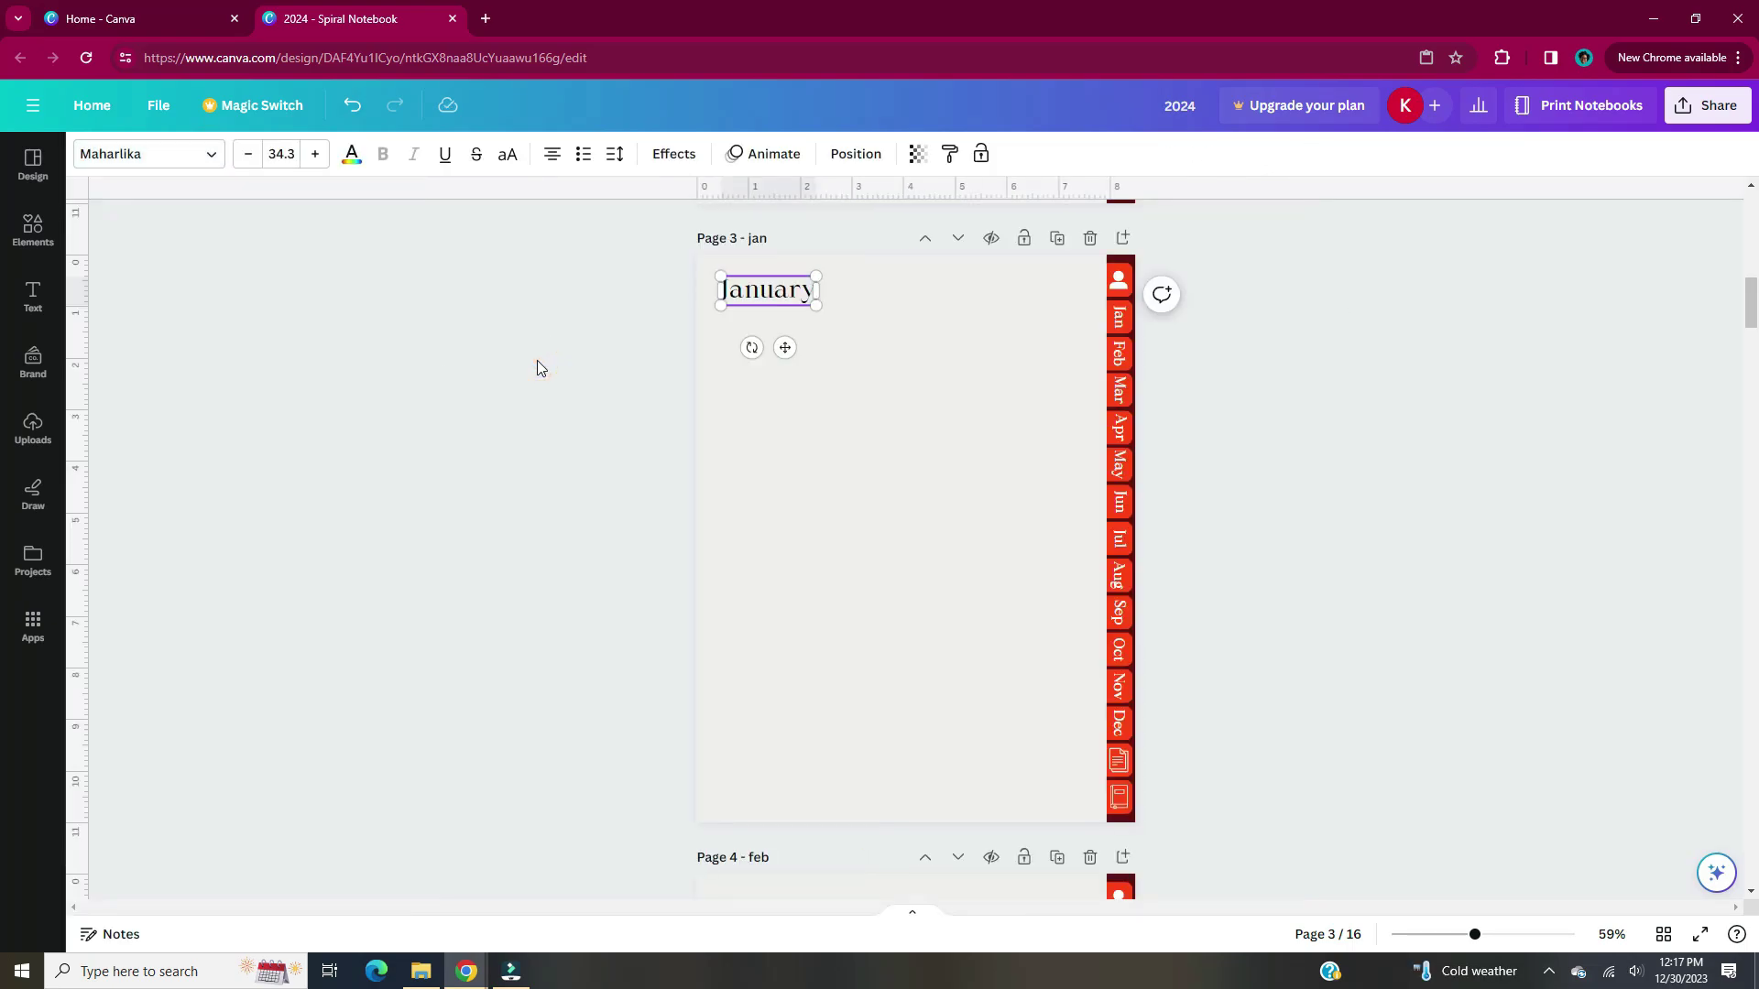
left_click(579, 390)
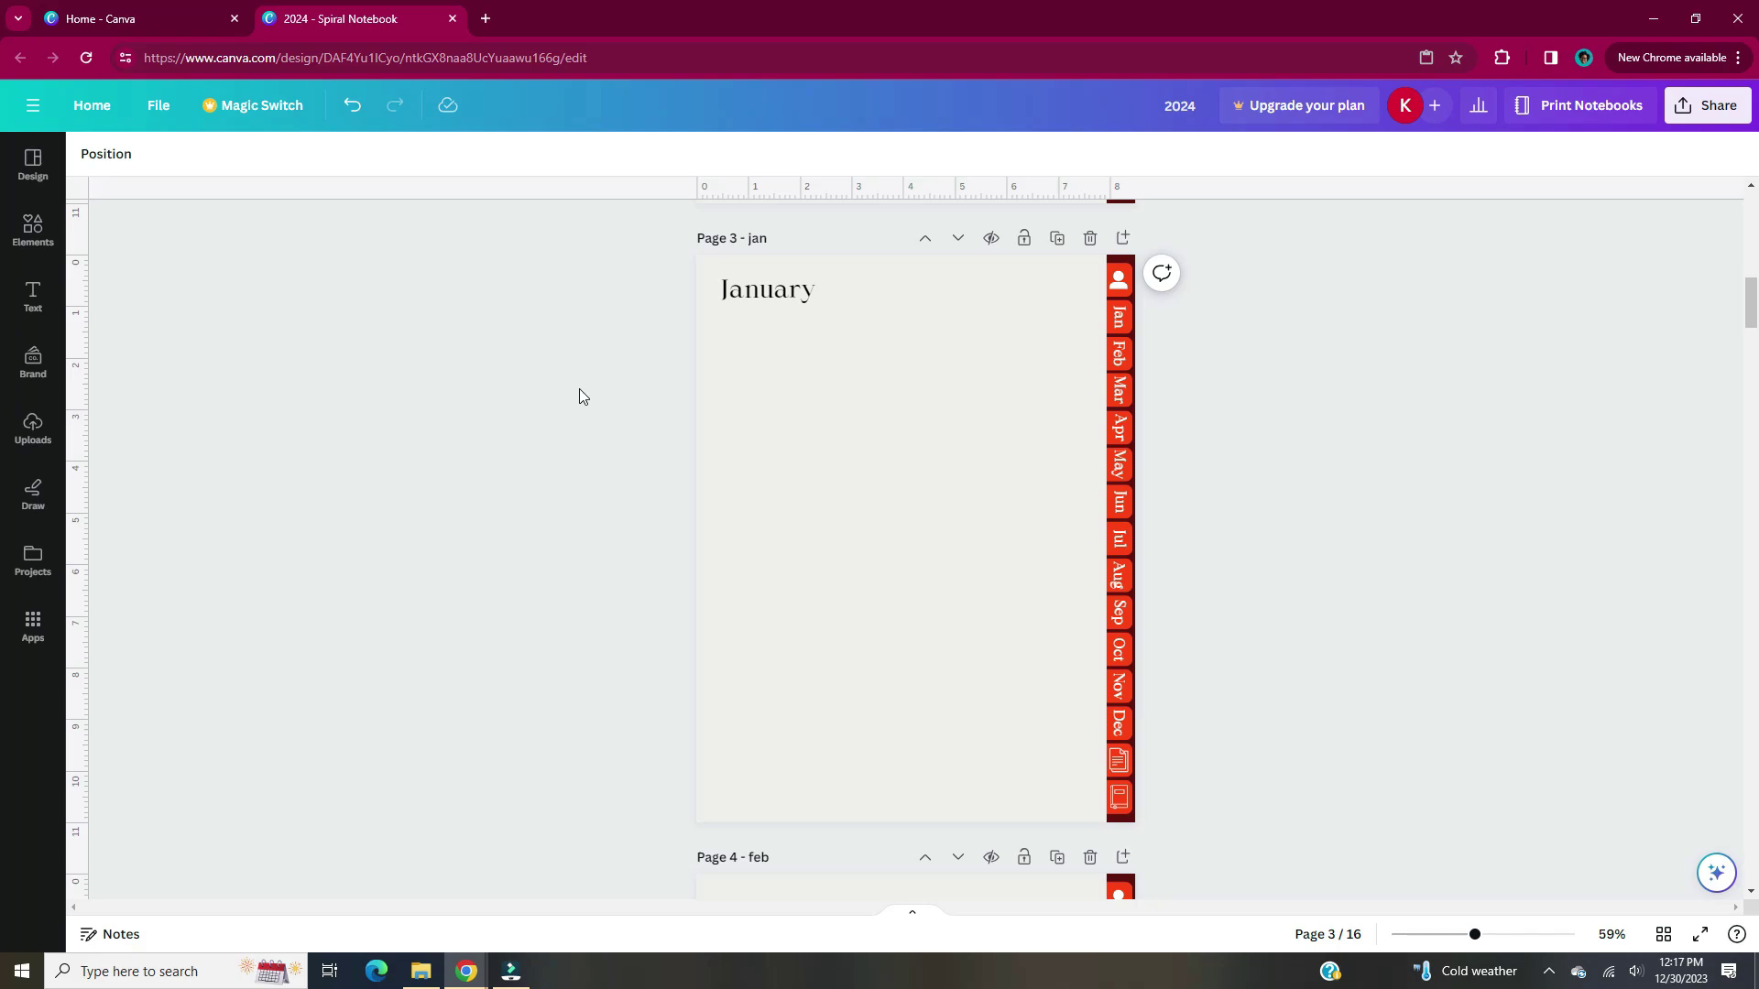
Insert the grey three-column table with a solid header row and outlined cells on the "jan" page.
left_click(32, 229)
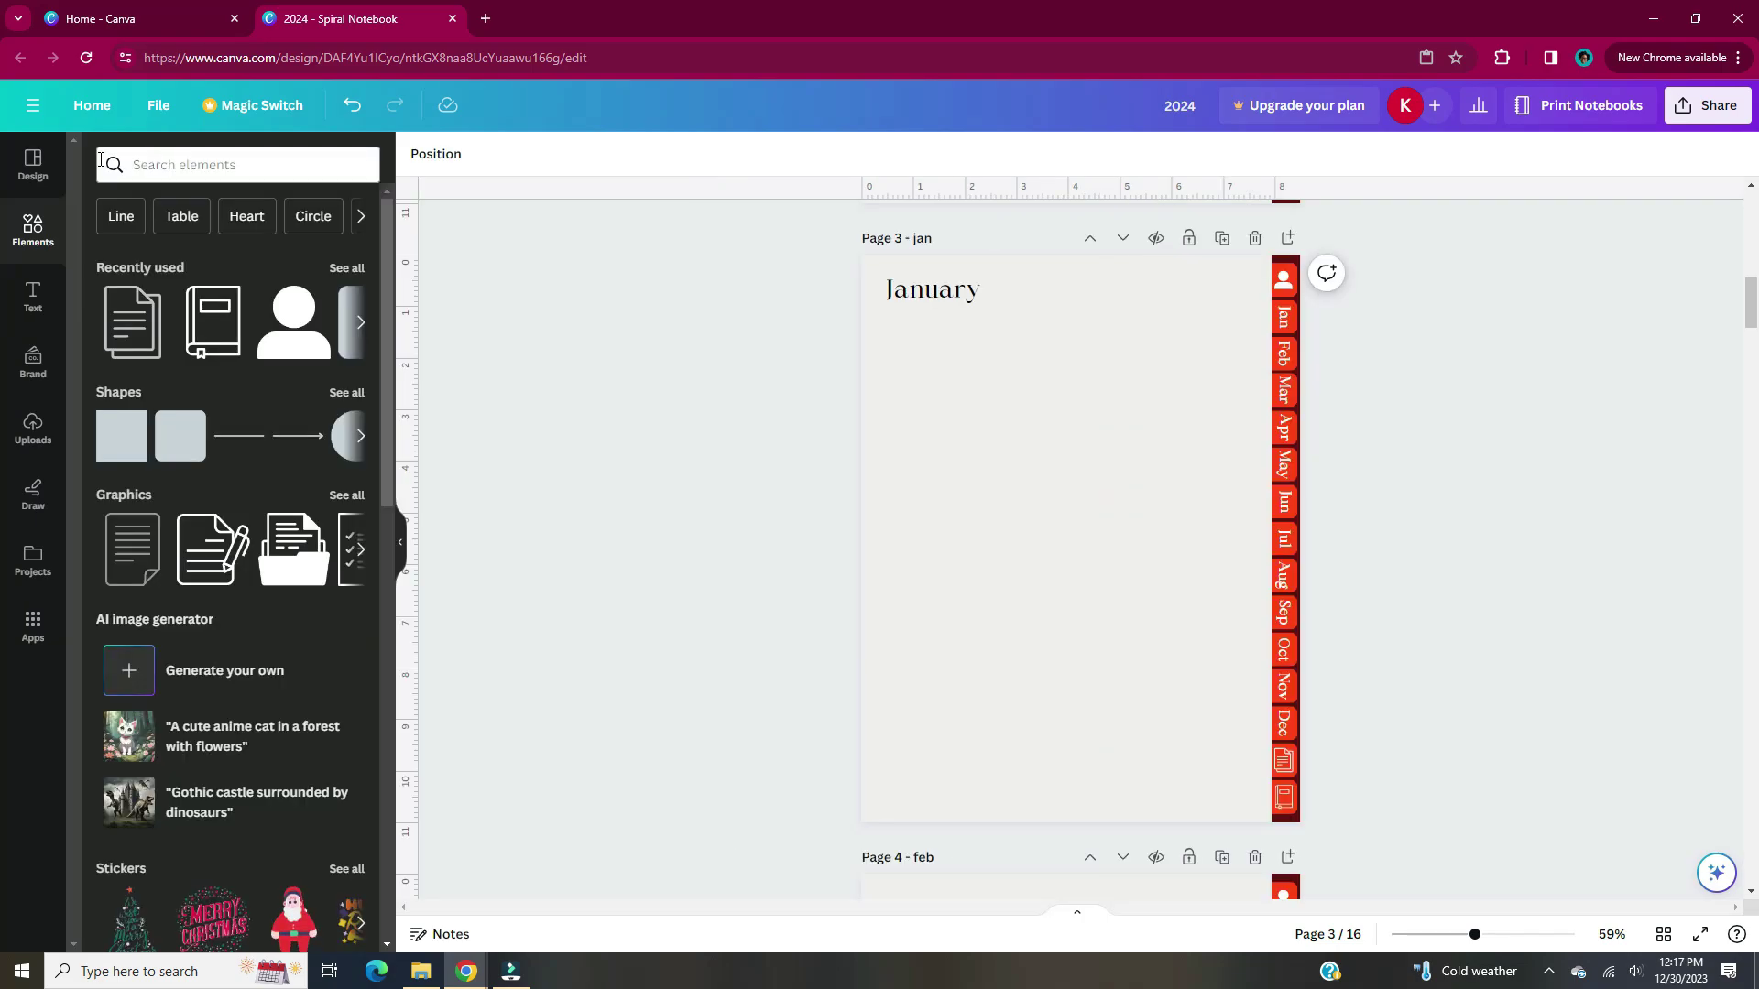
left_click(181, 217)
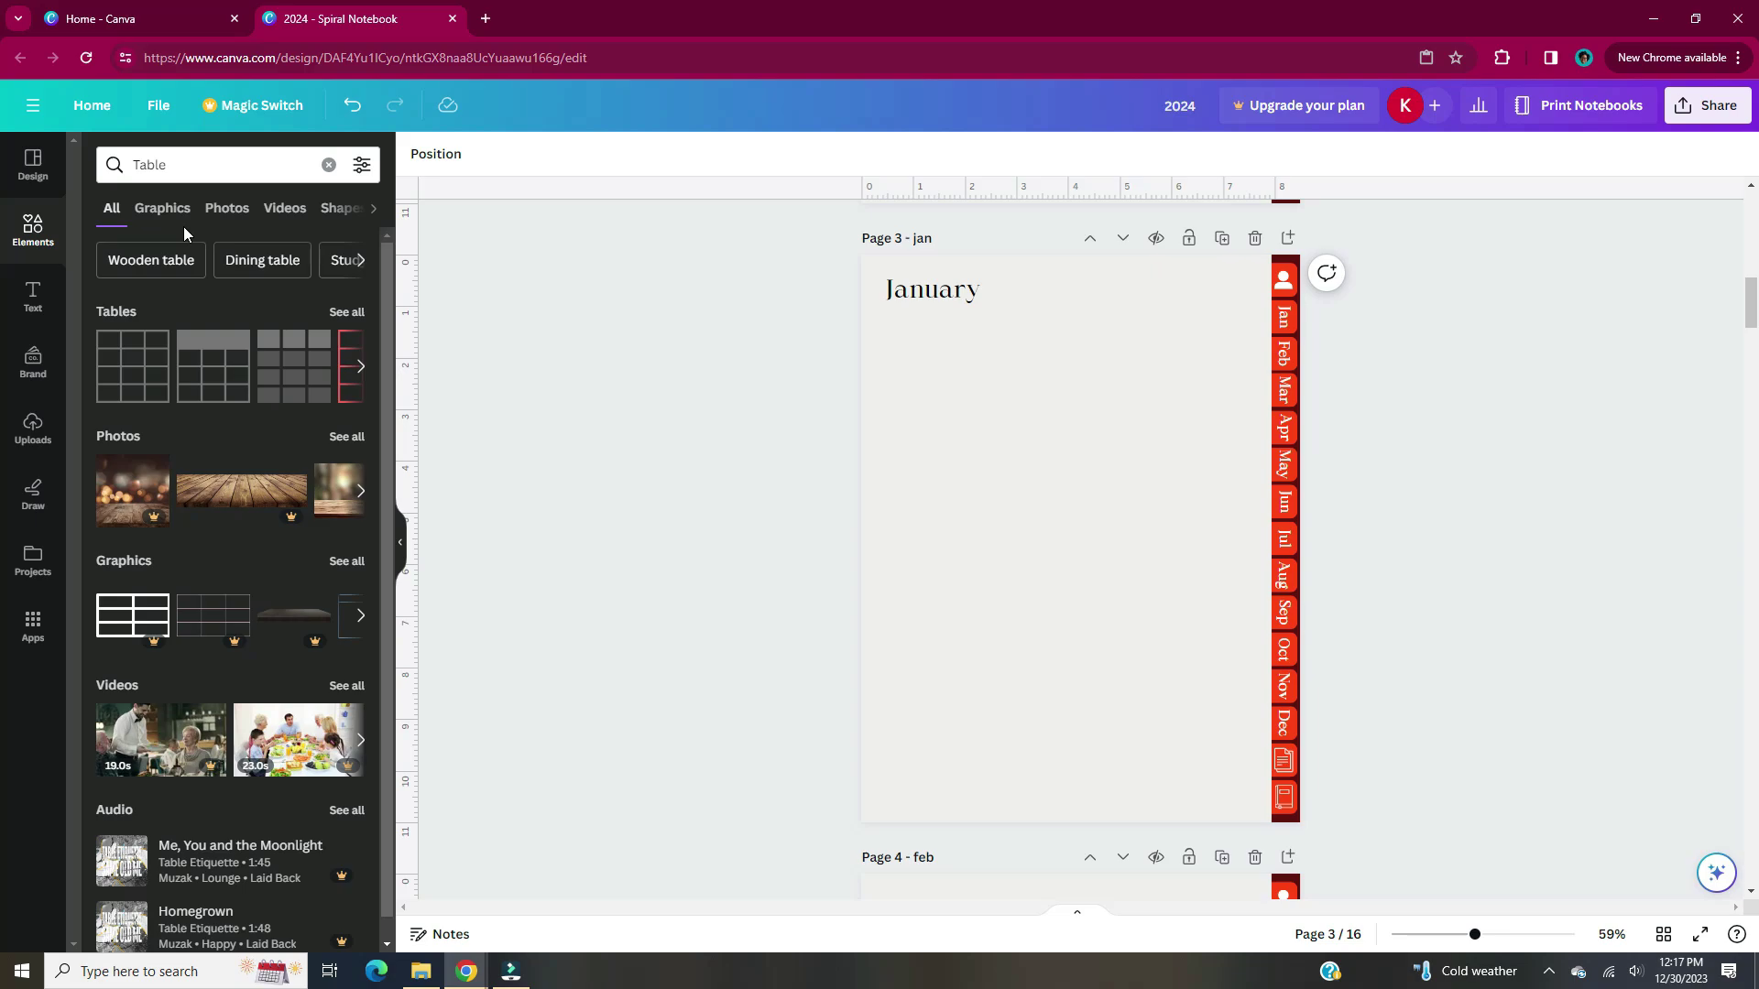
left_click(366, 318)
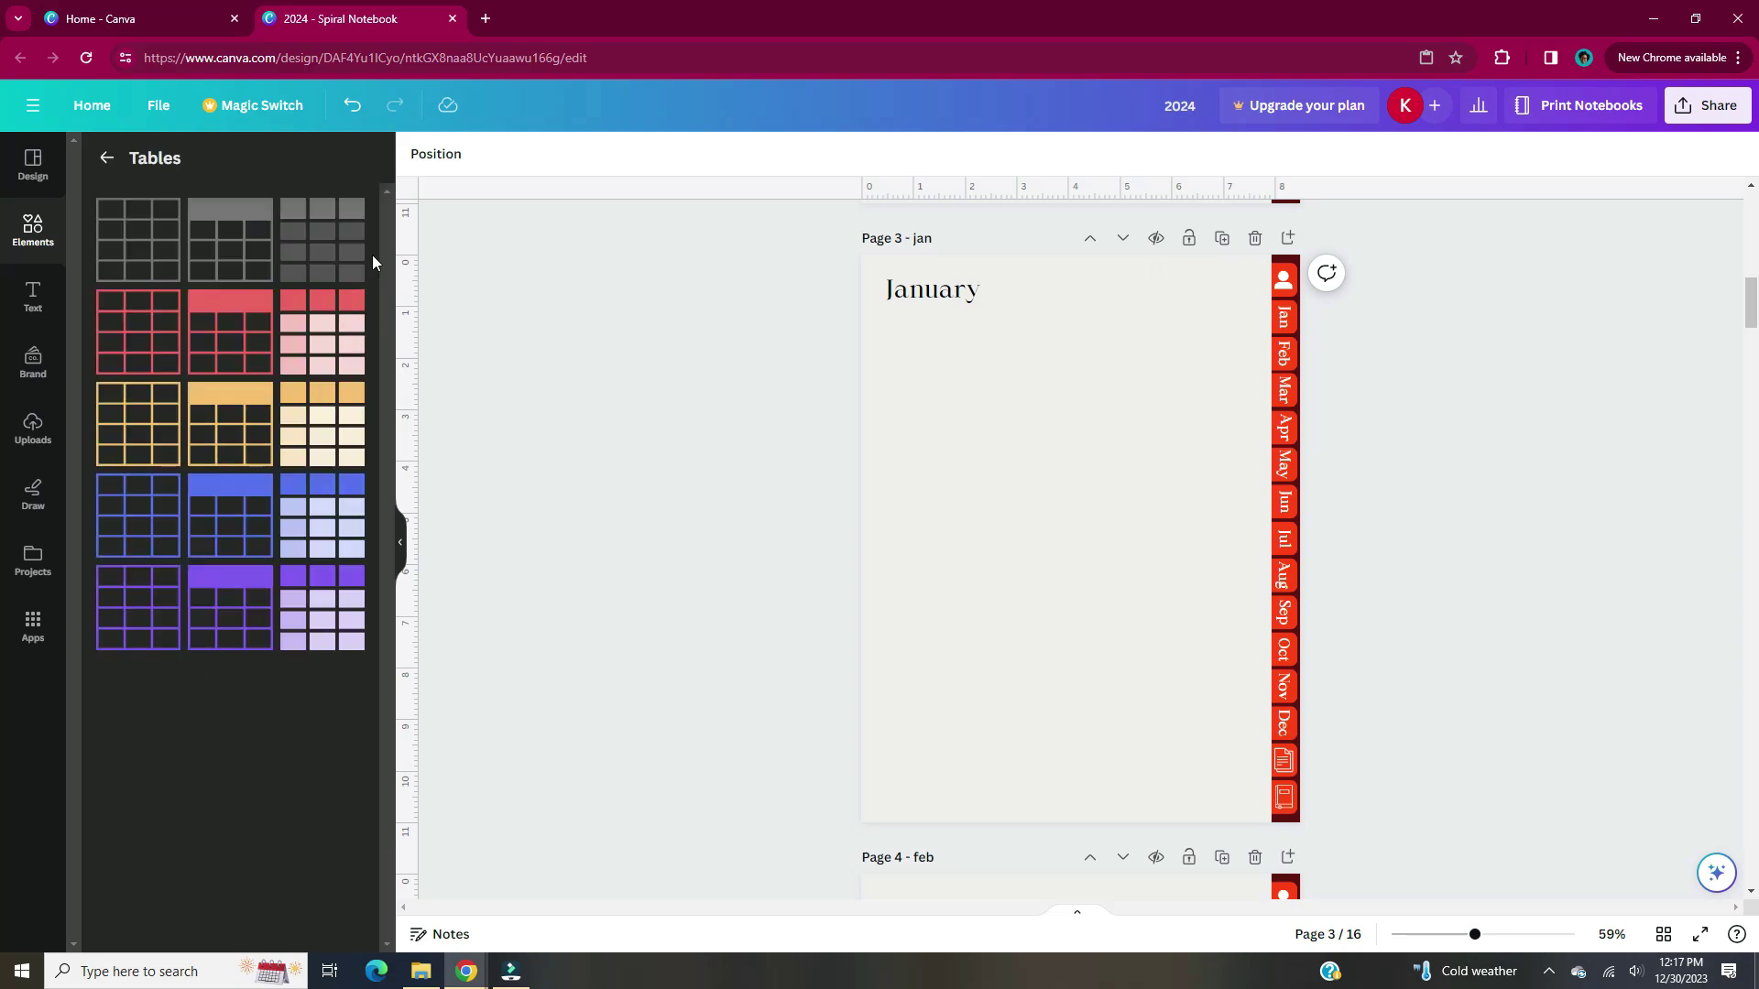
left_click(242, 267)
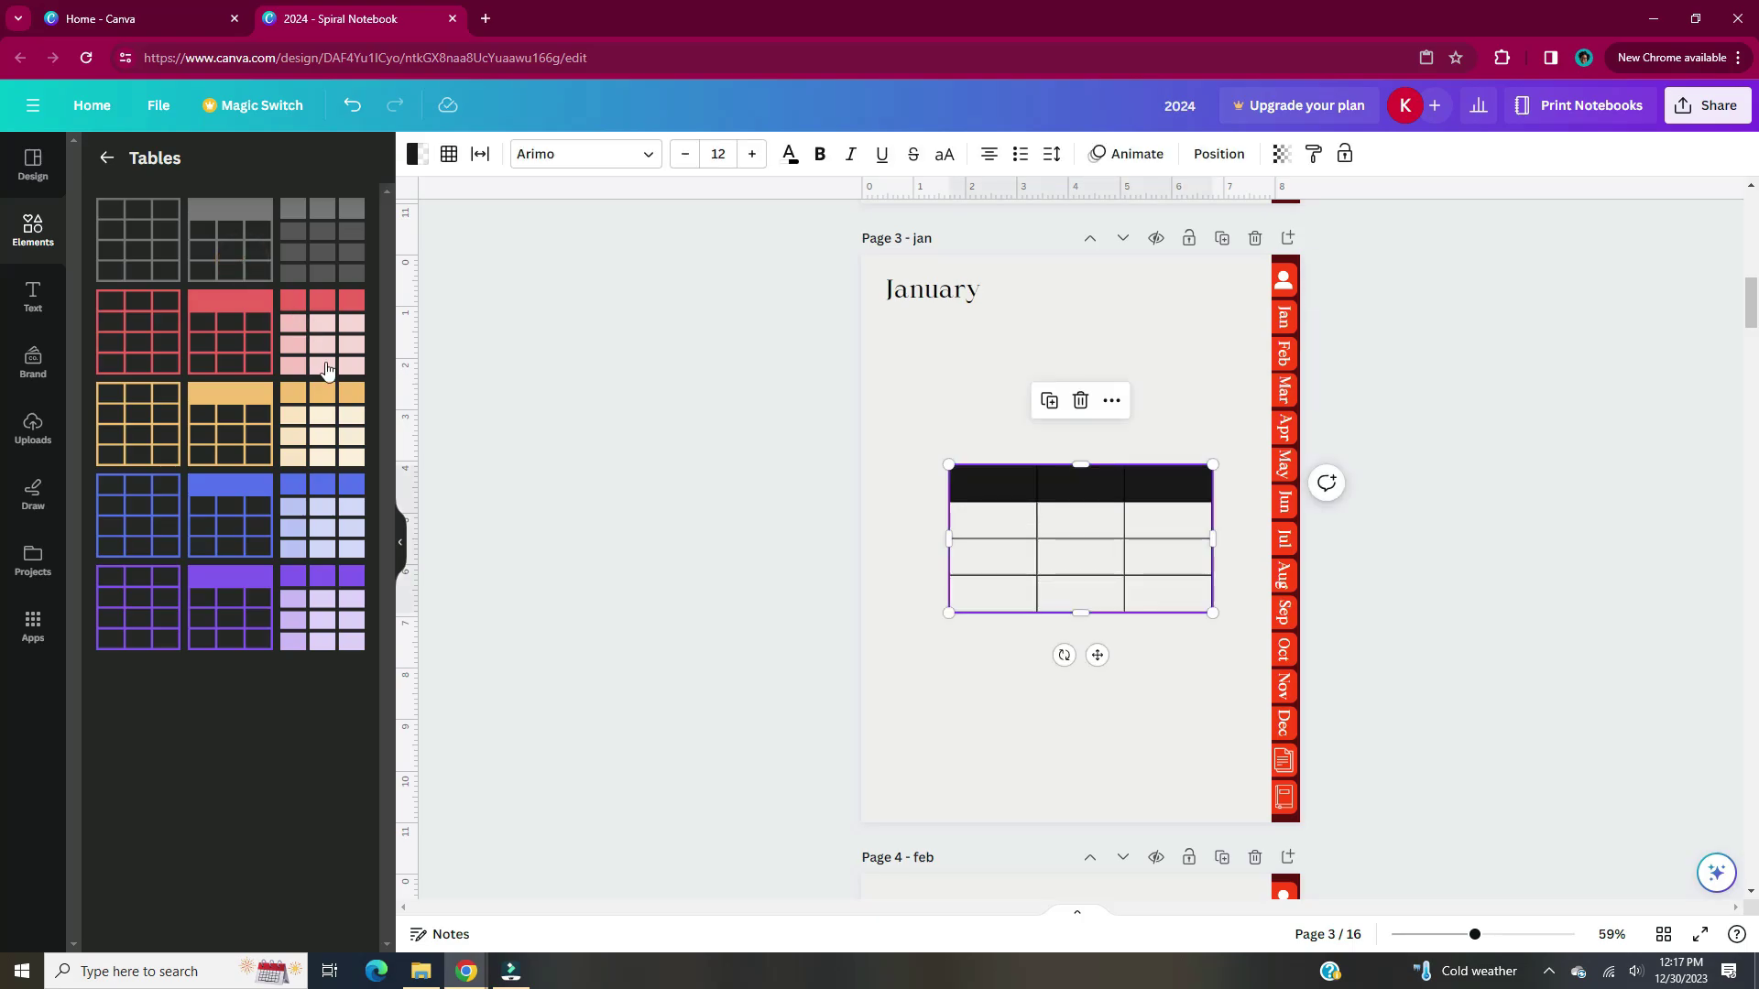
left_click(398, 540)
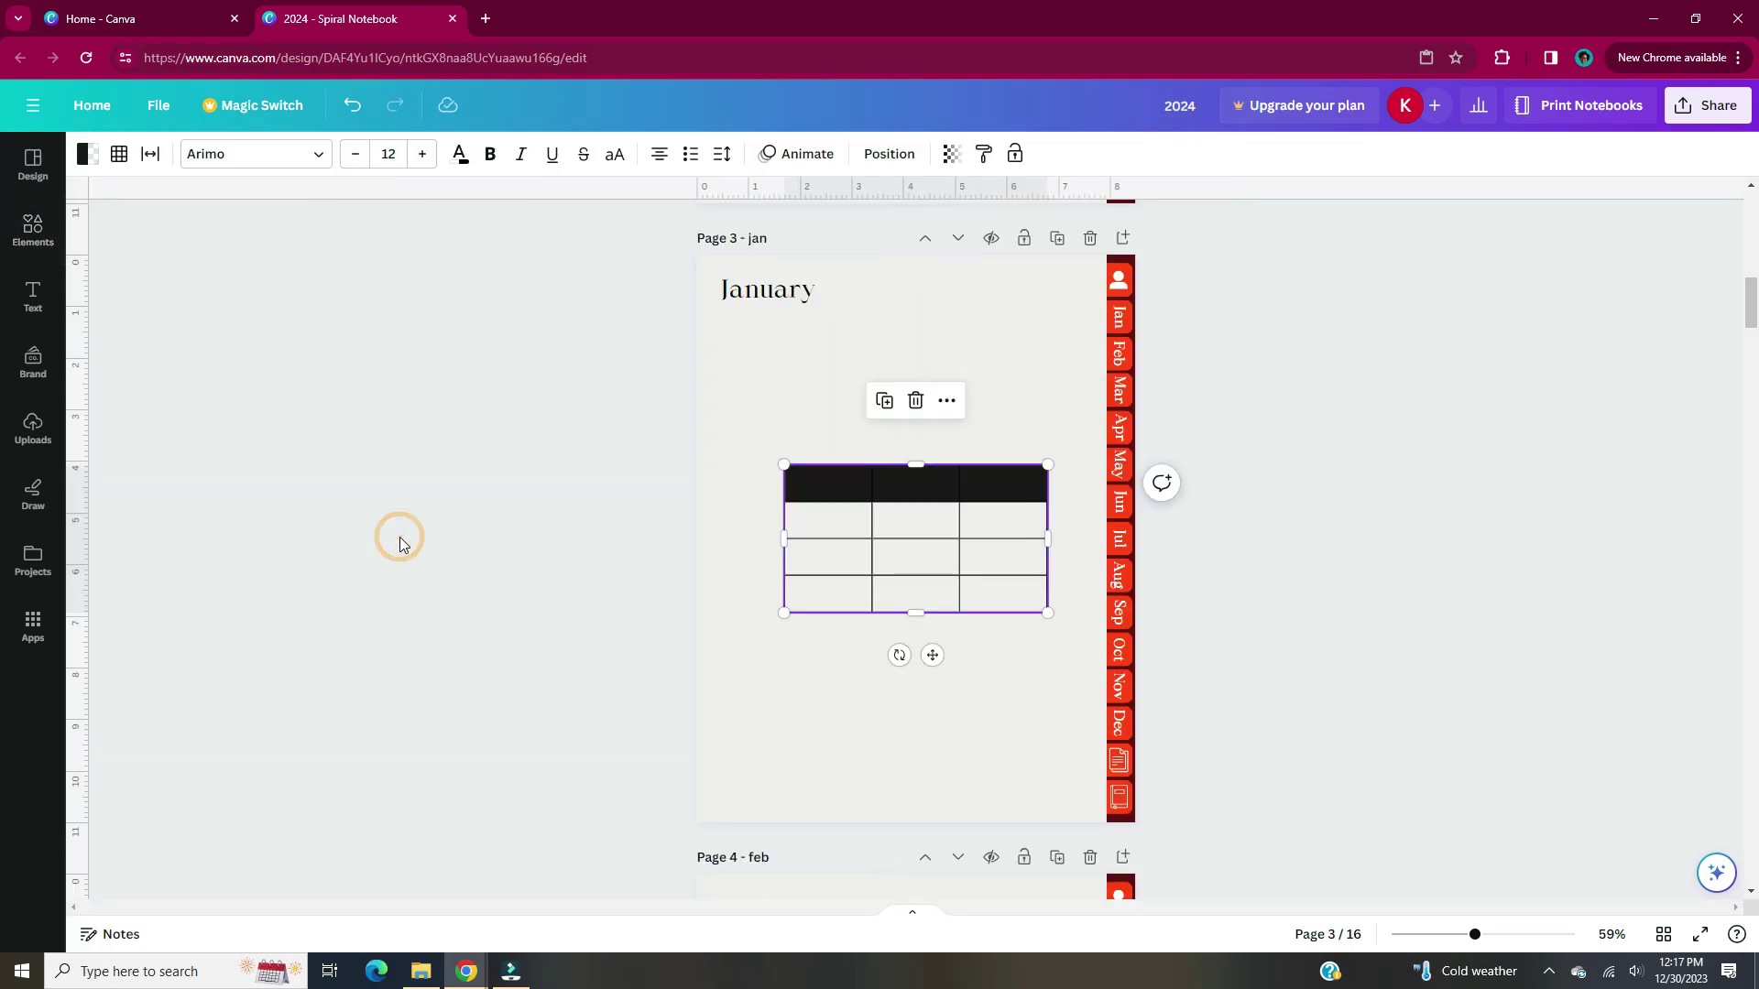
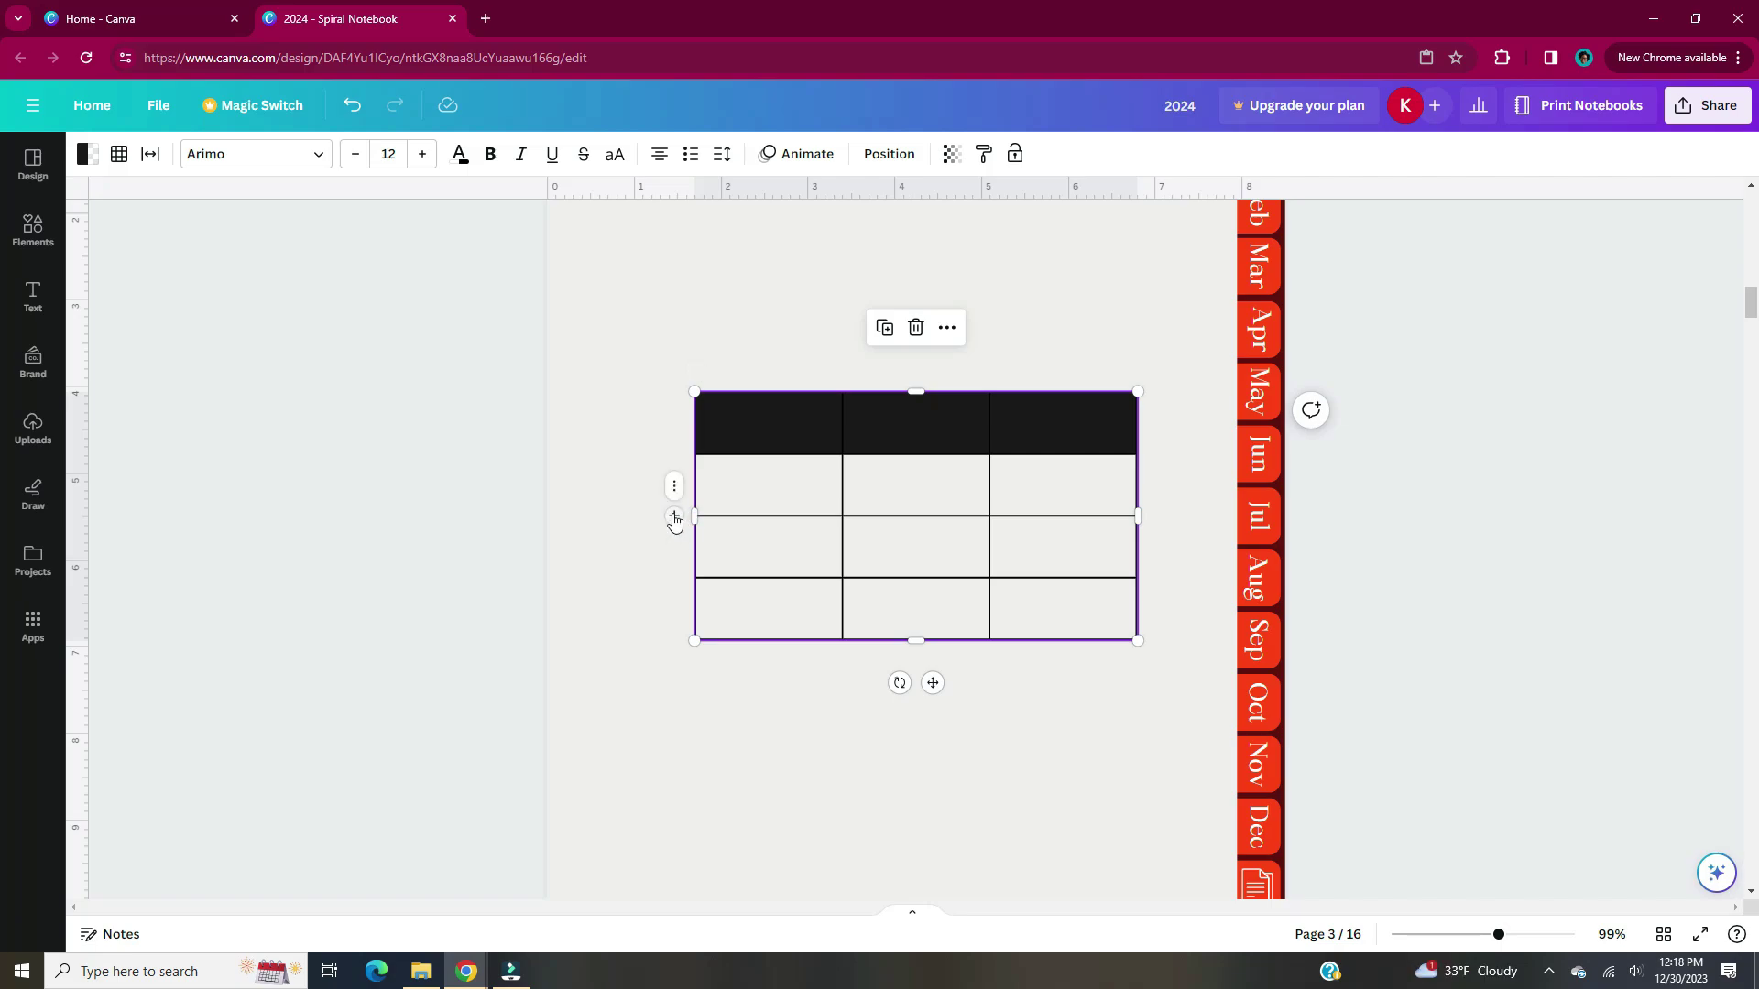
Expand the calendar table on the "jan" page to six rows and seven columns.
left_click(673, 519)
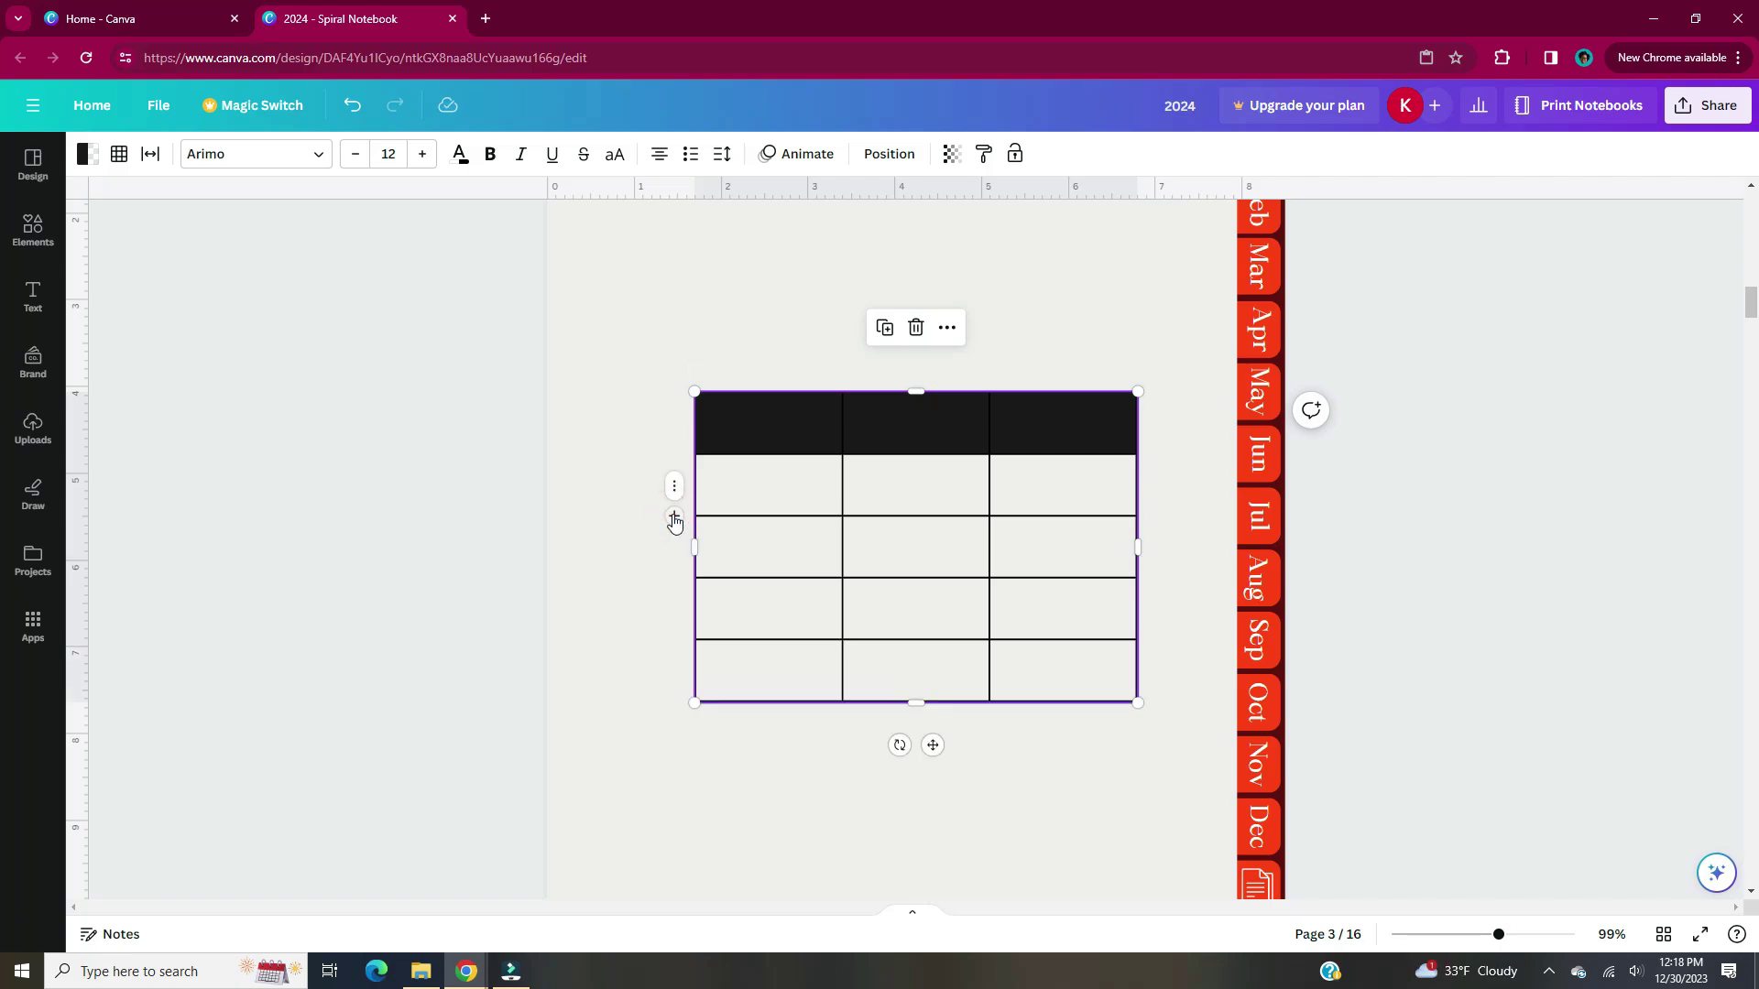
left_click(674, 519)
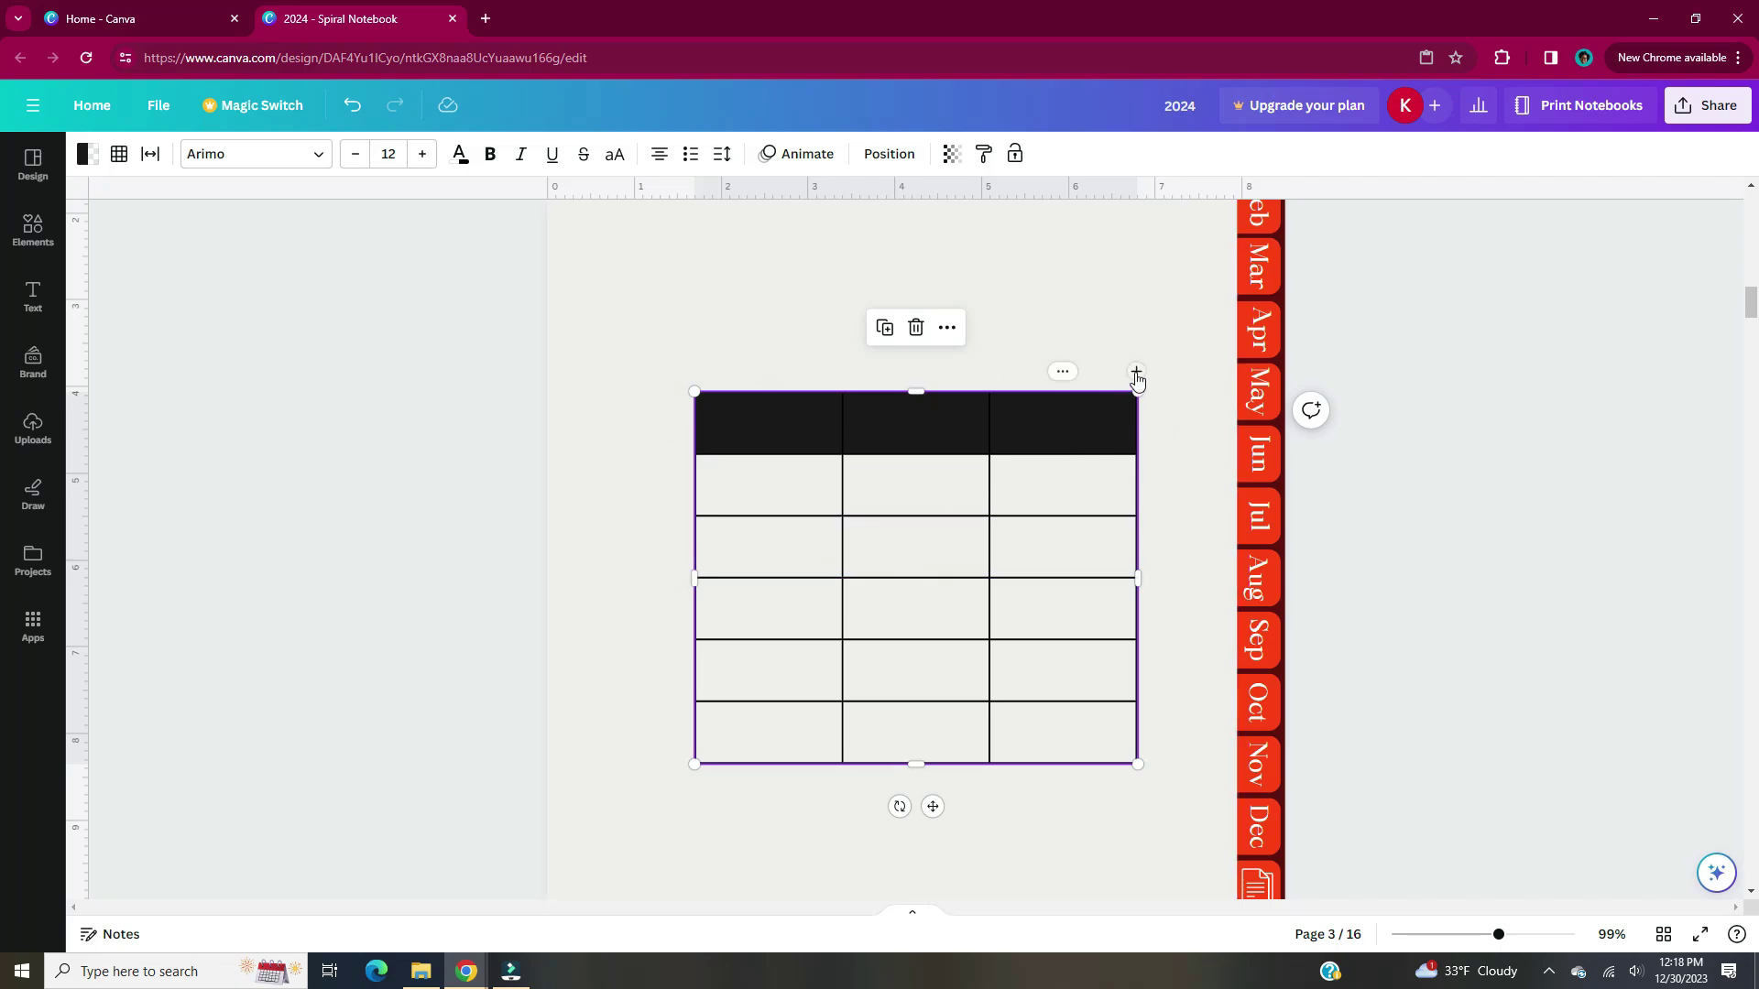
left_click(1136, 372)
left_click(1135, 372)
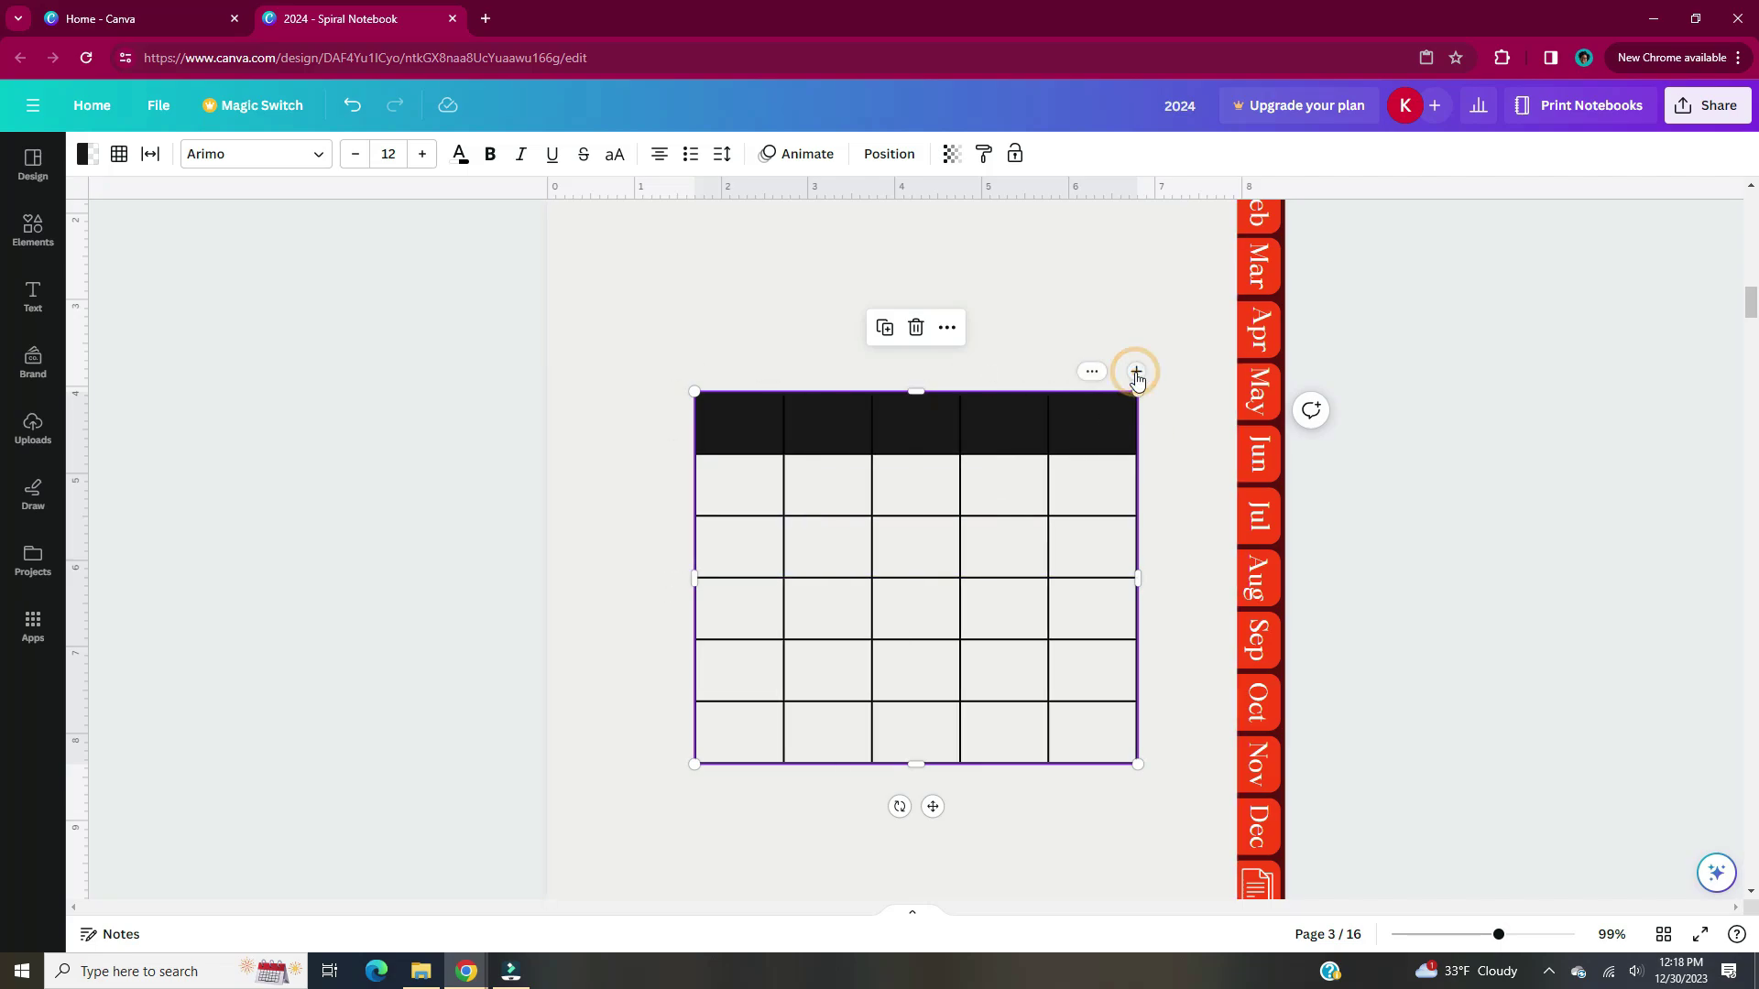
left_click(1136, 372)
left_click(1136, 372)
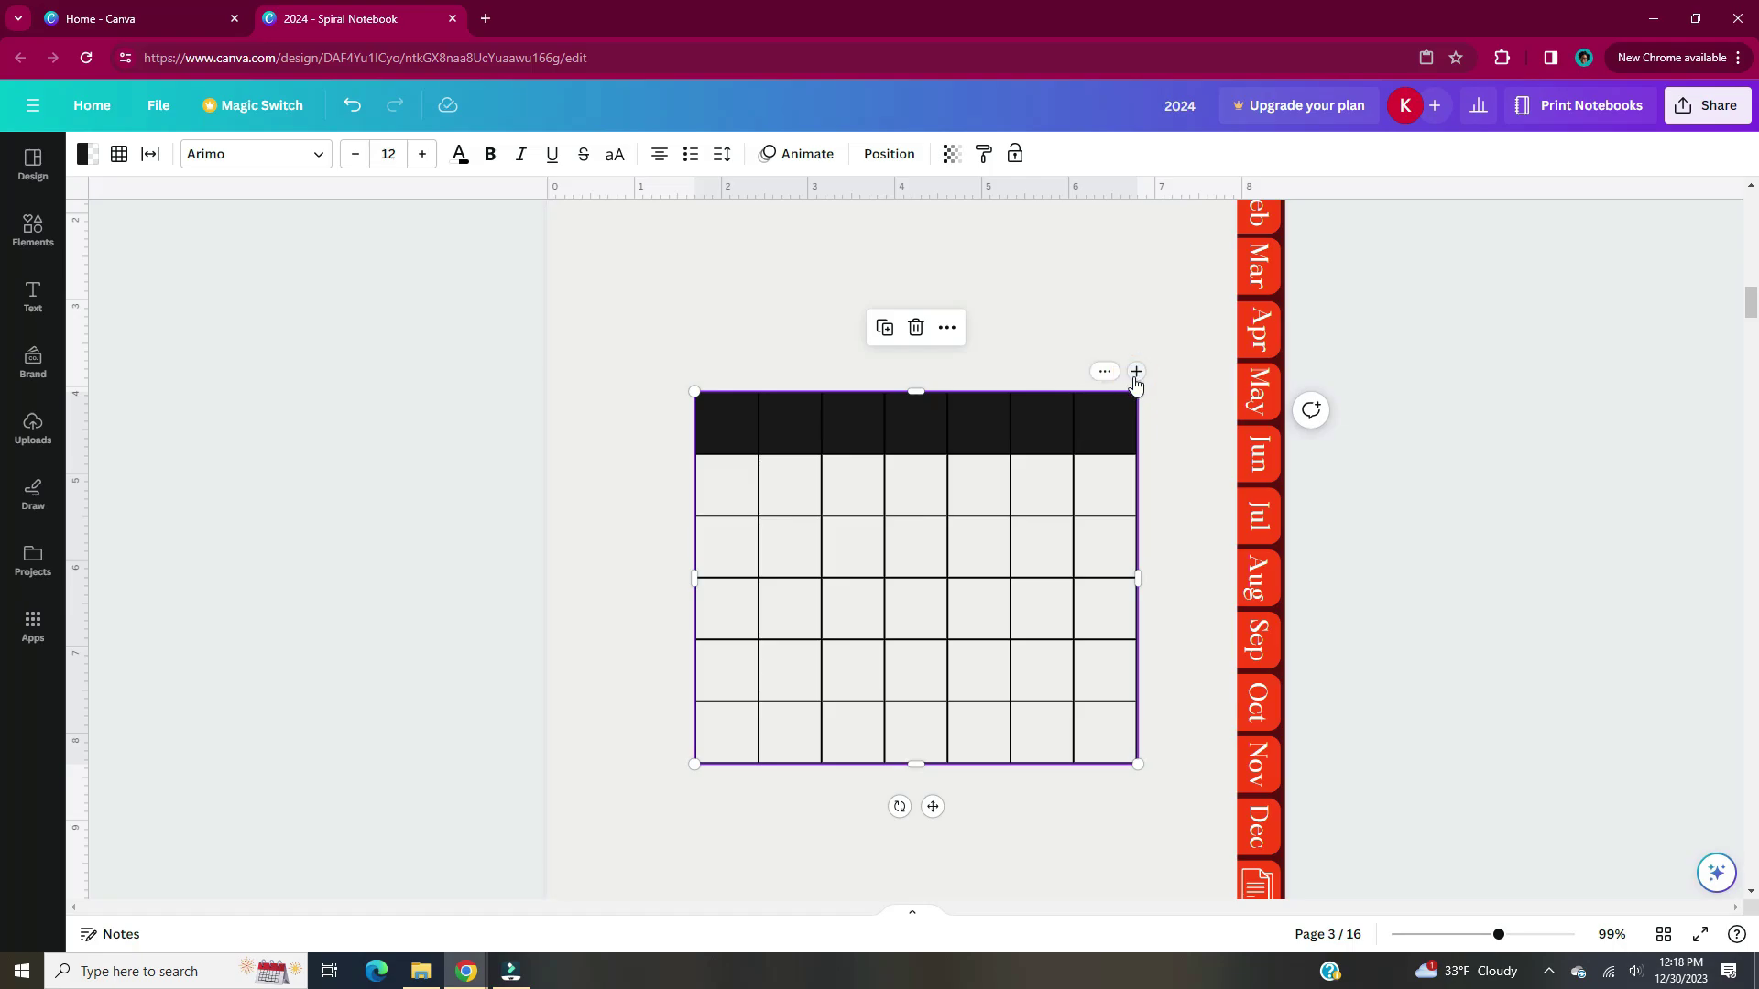
Fill the calendar table's header cells with the tan photo color instead of black.
left_click(727, 422)
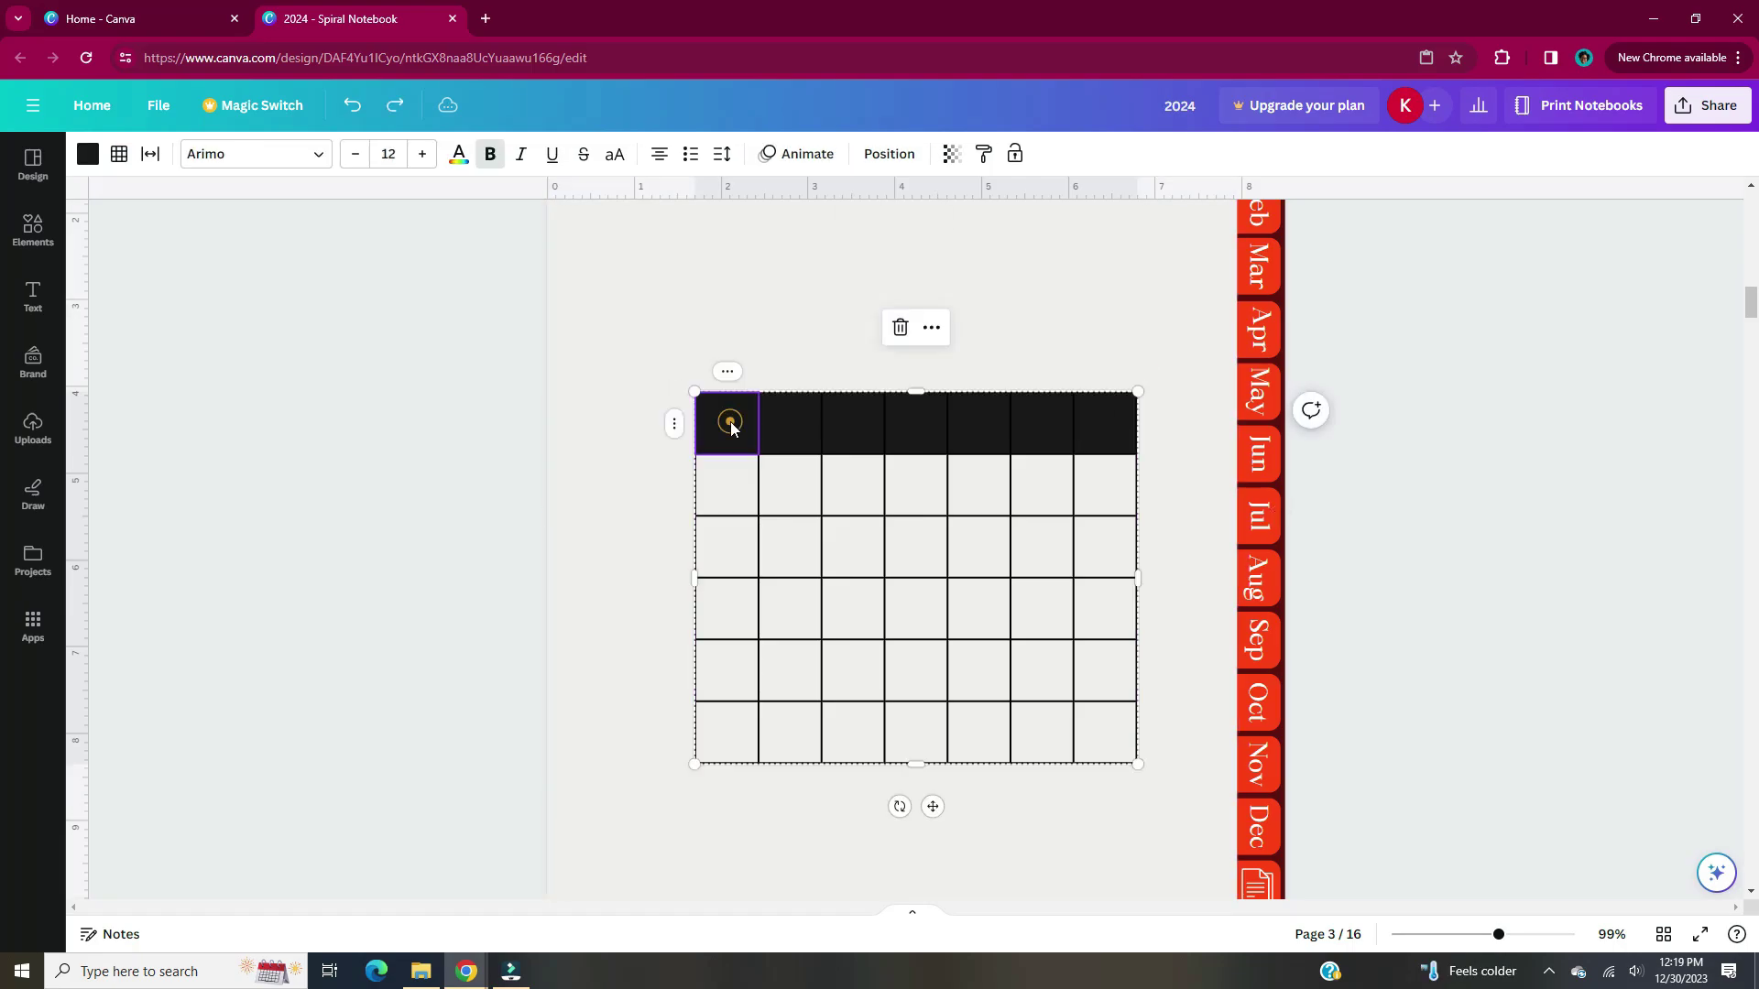
left_click(91, 158)
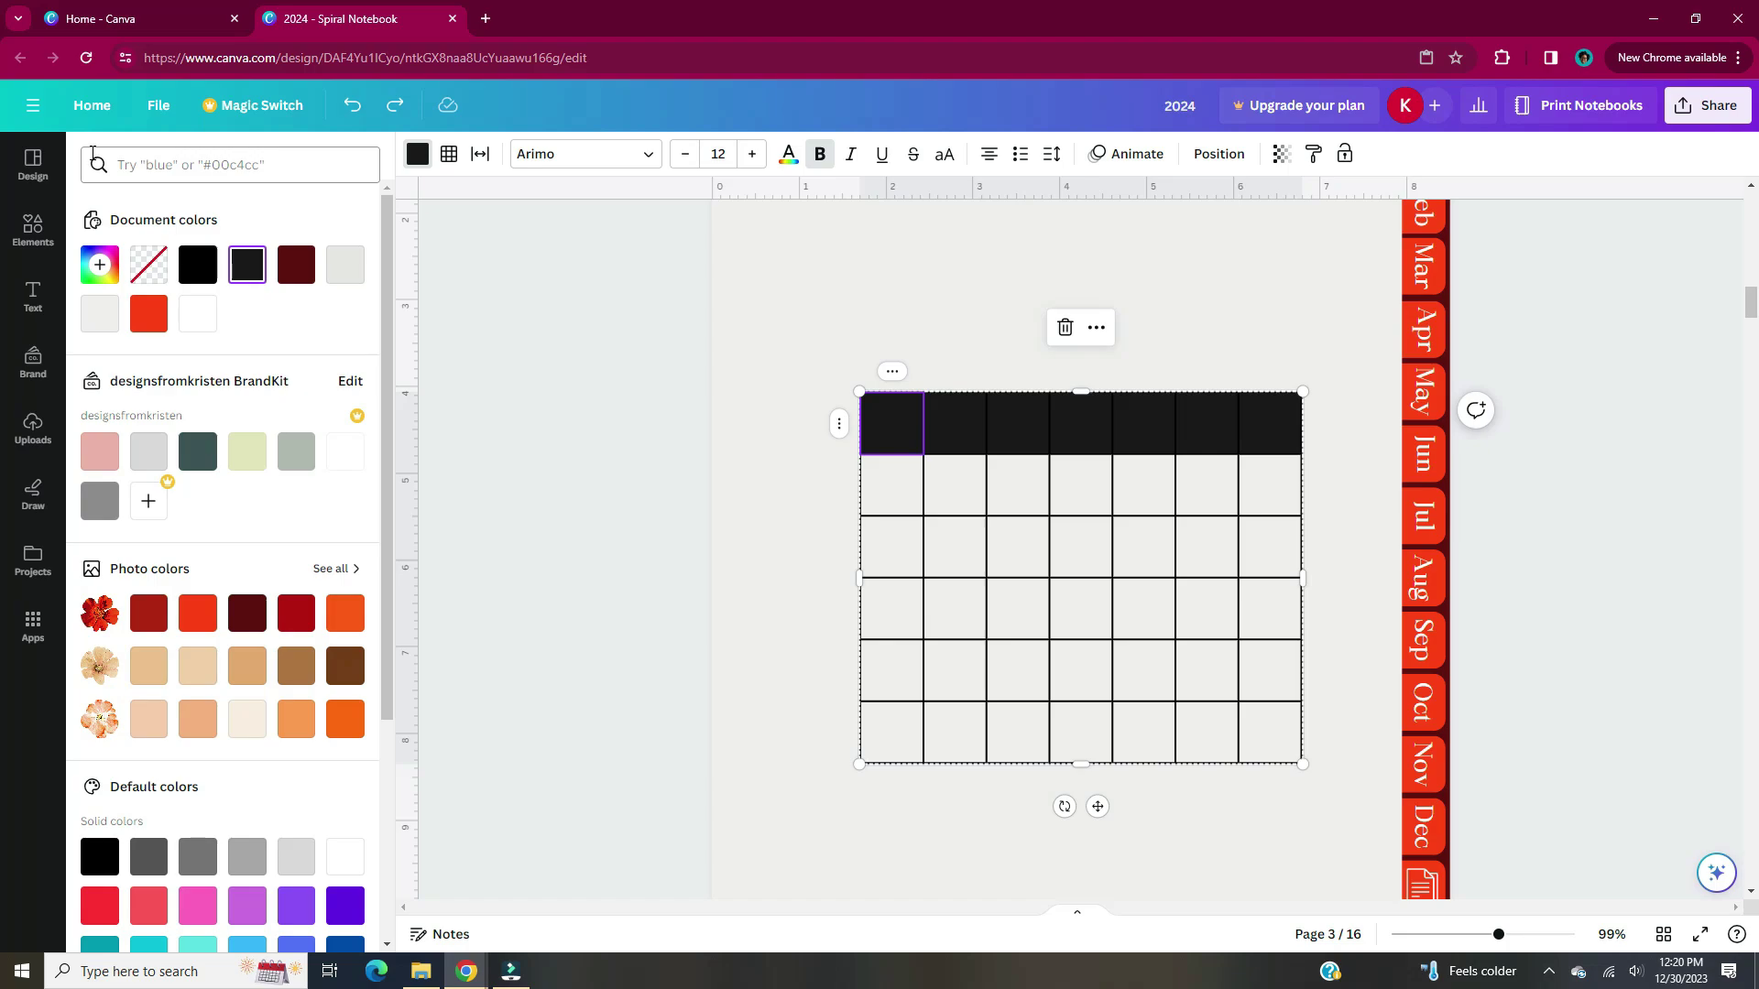
left_click(247, 667)
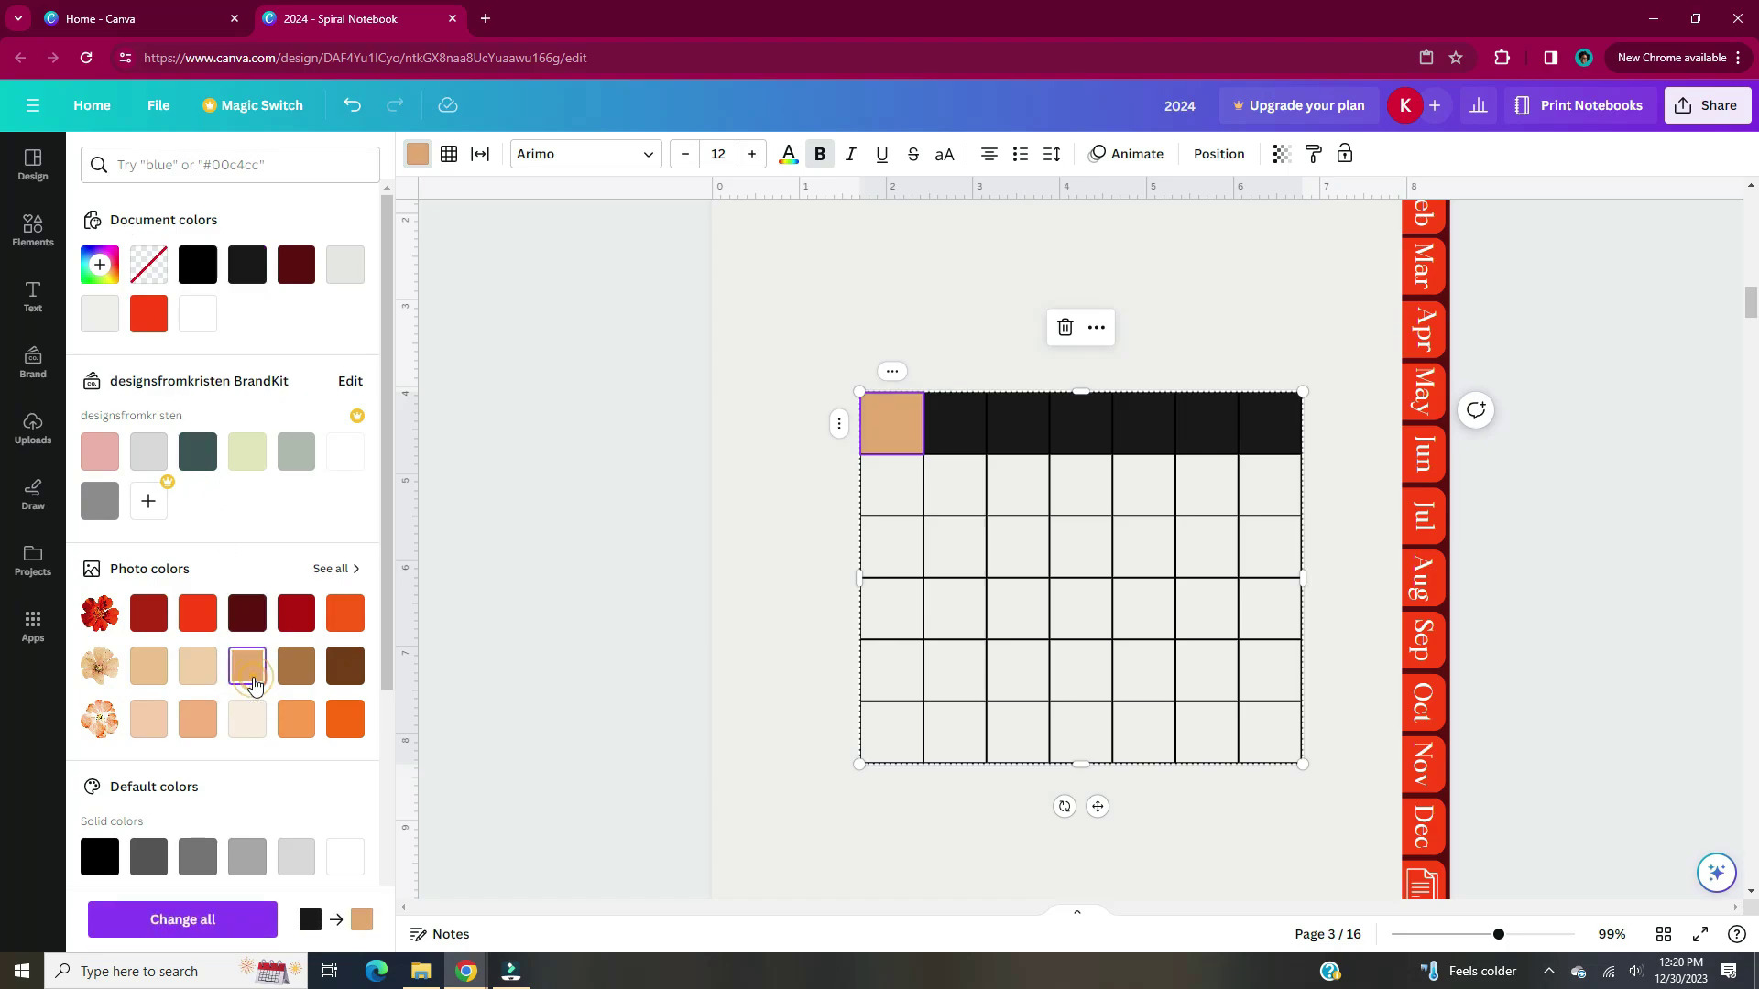
left_click(945, 440)
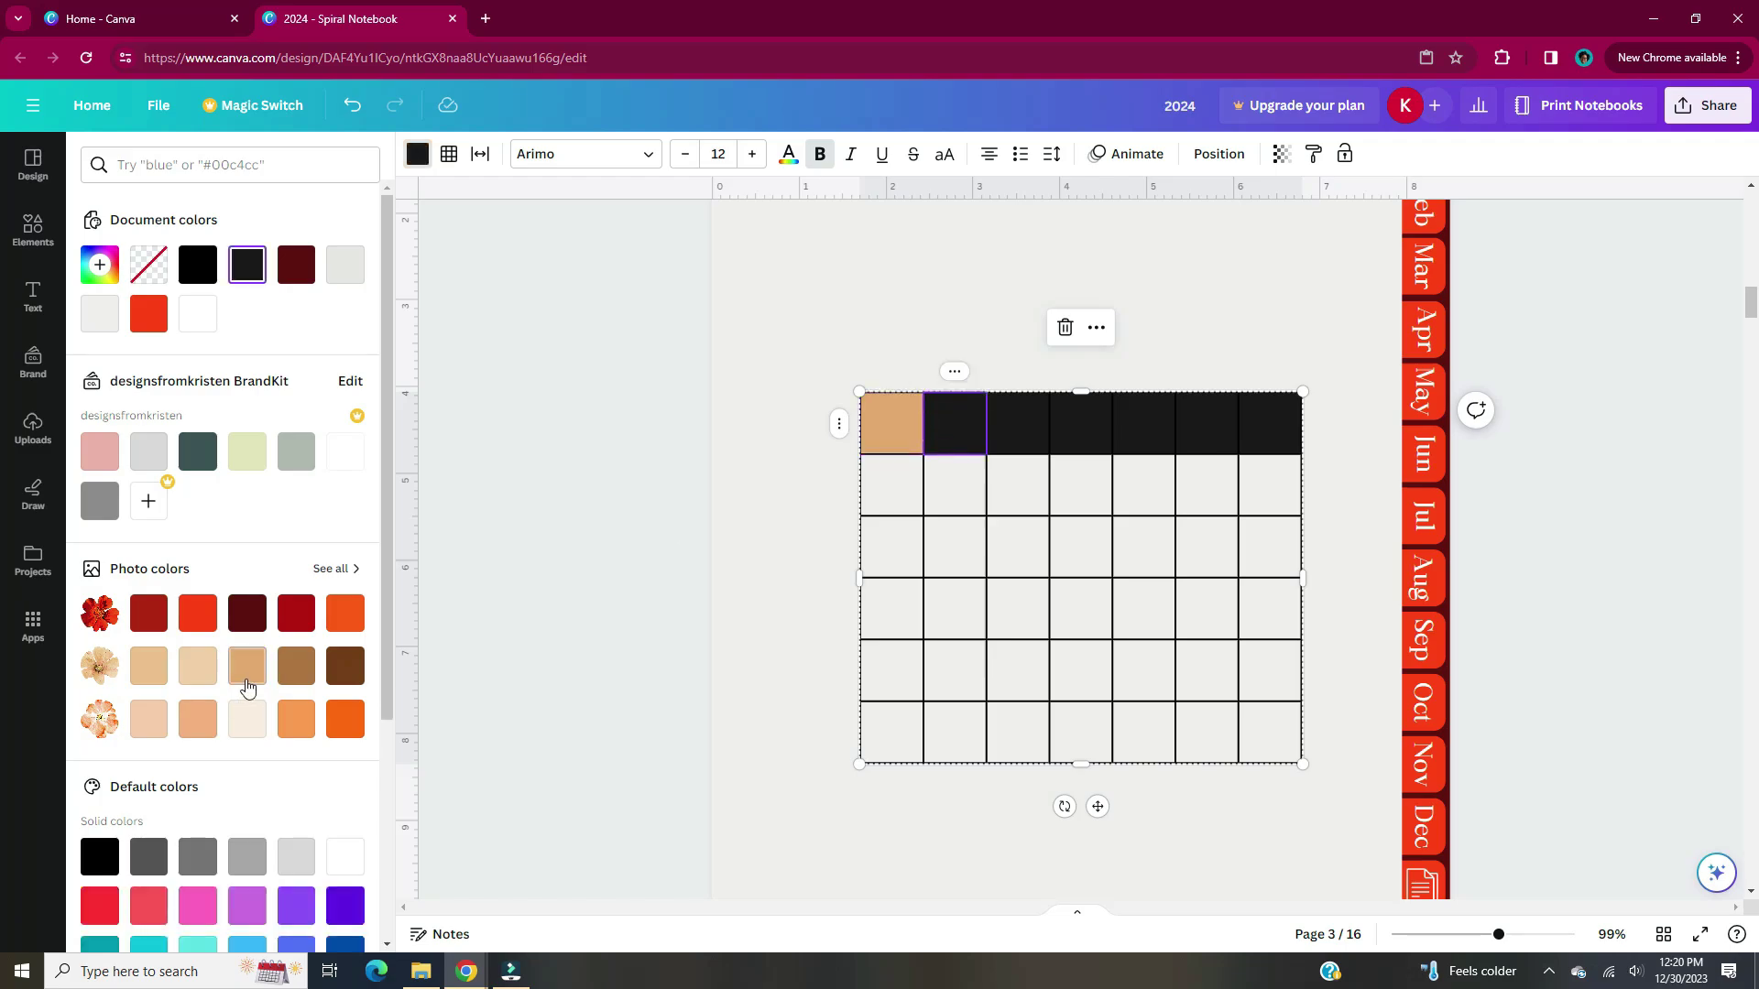
left_click(248, 667)
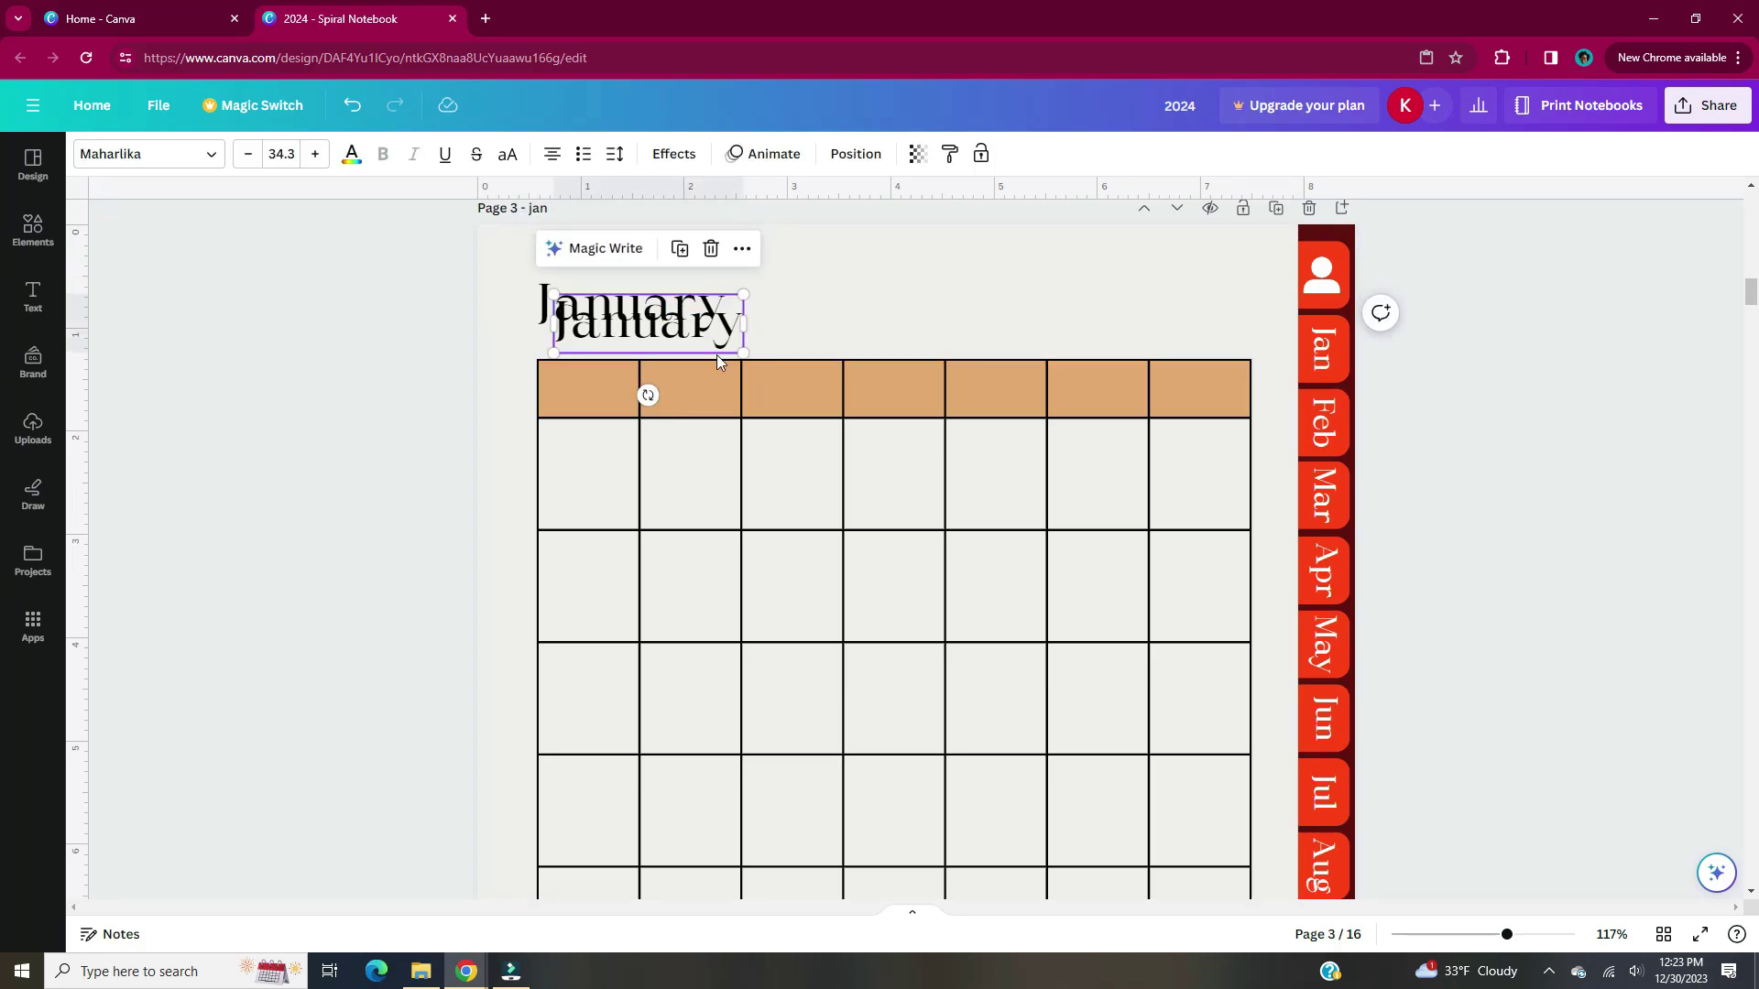
Label the first header cell "Sunday" with a small copy of the title text, and duplicate it into the second cell as "Monday".
left_click_drag(640, 314, 619, 441)
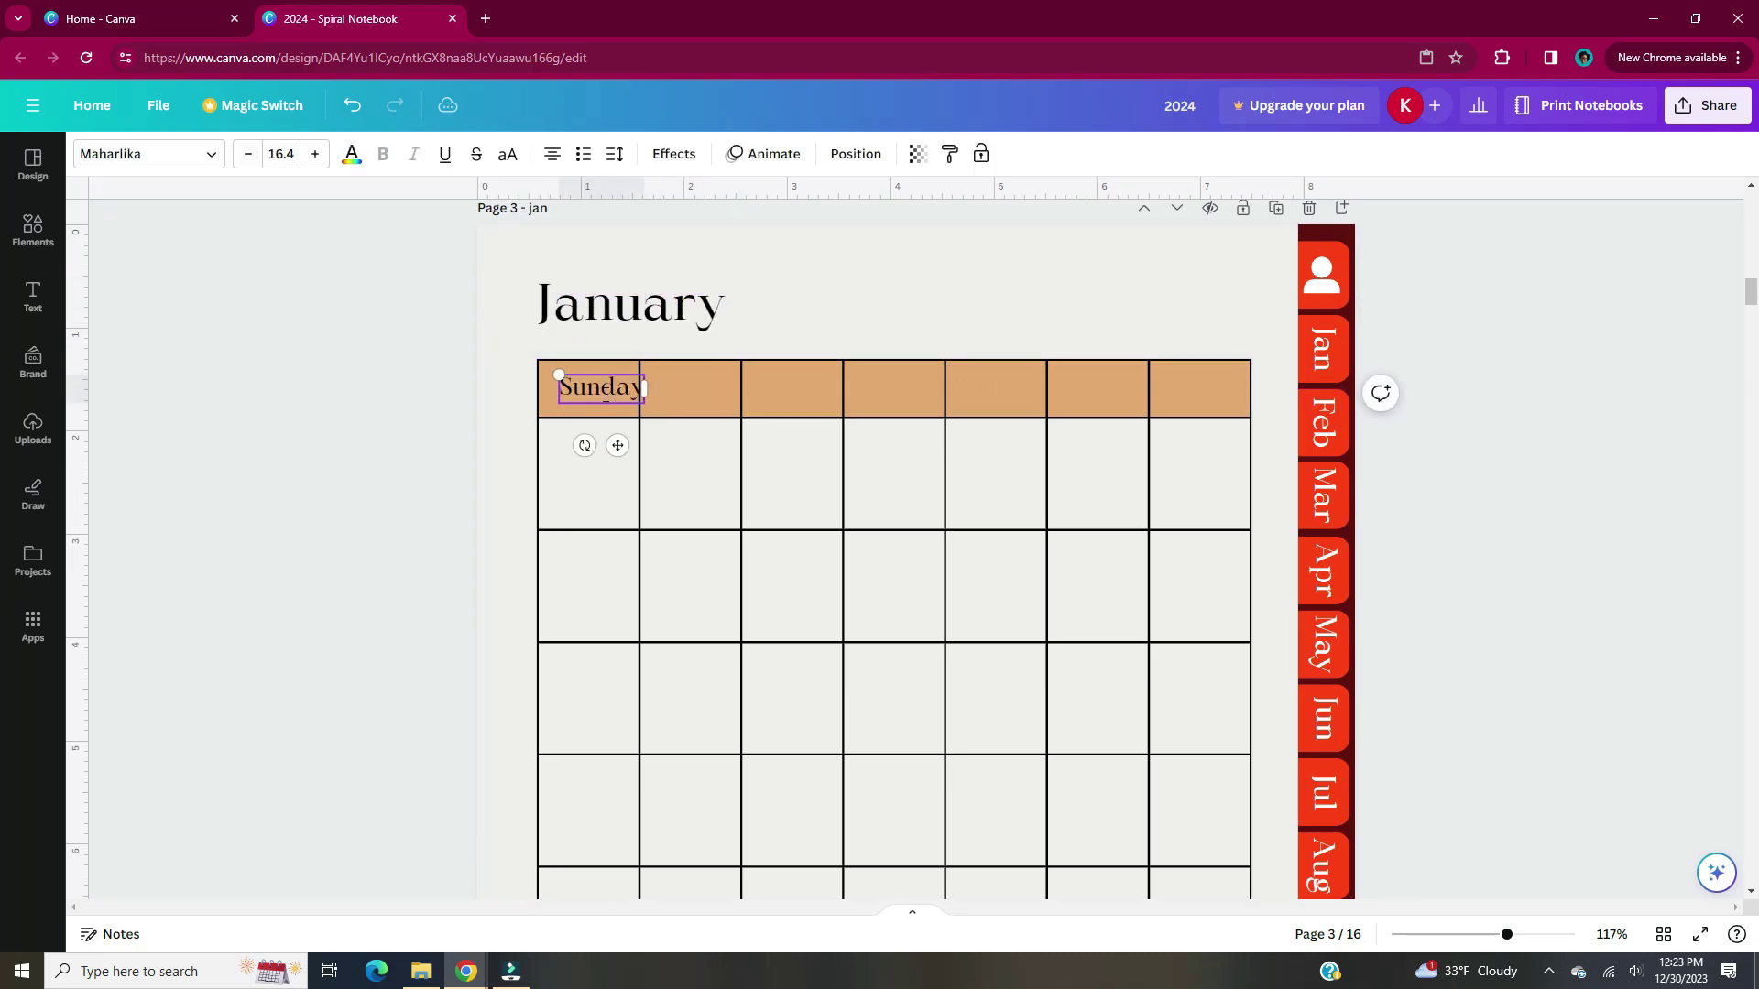
left_click_drag(645, 399, 804, 441)
left_click(499, 390)
left_click(586, 389)
key("ctrl+d")
left_click(697, 390)
key("BackSpace")
key("BackSpace")
key("BackSpace")
type("Mon")
Duplicate the "Sunday" label into the third header cell and change its text to "Tuesday".
left_click(588, 389)
key("ctrl+d")
left_click(790, 392)
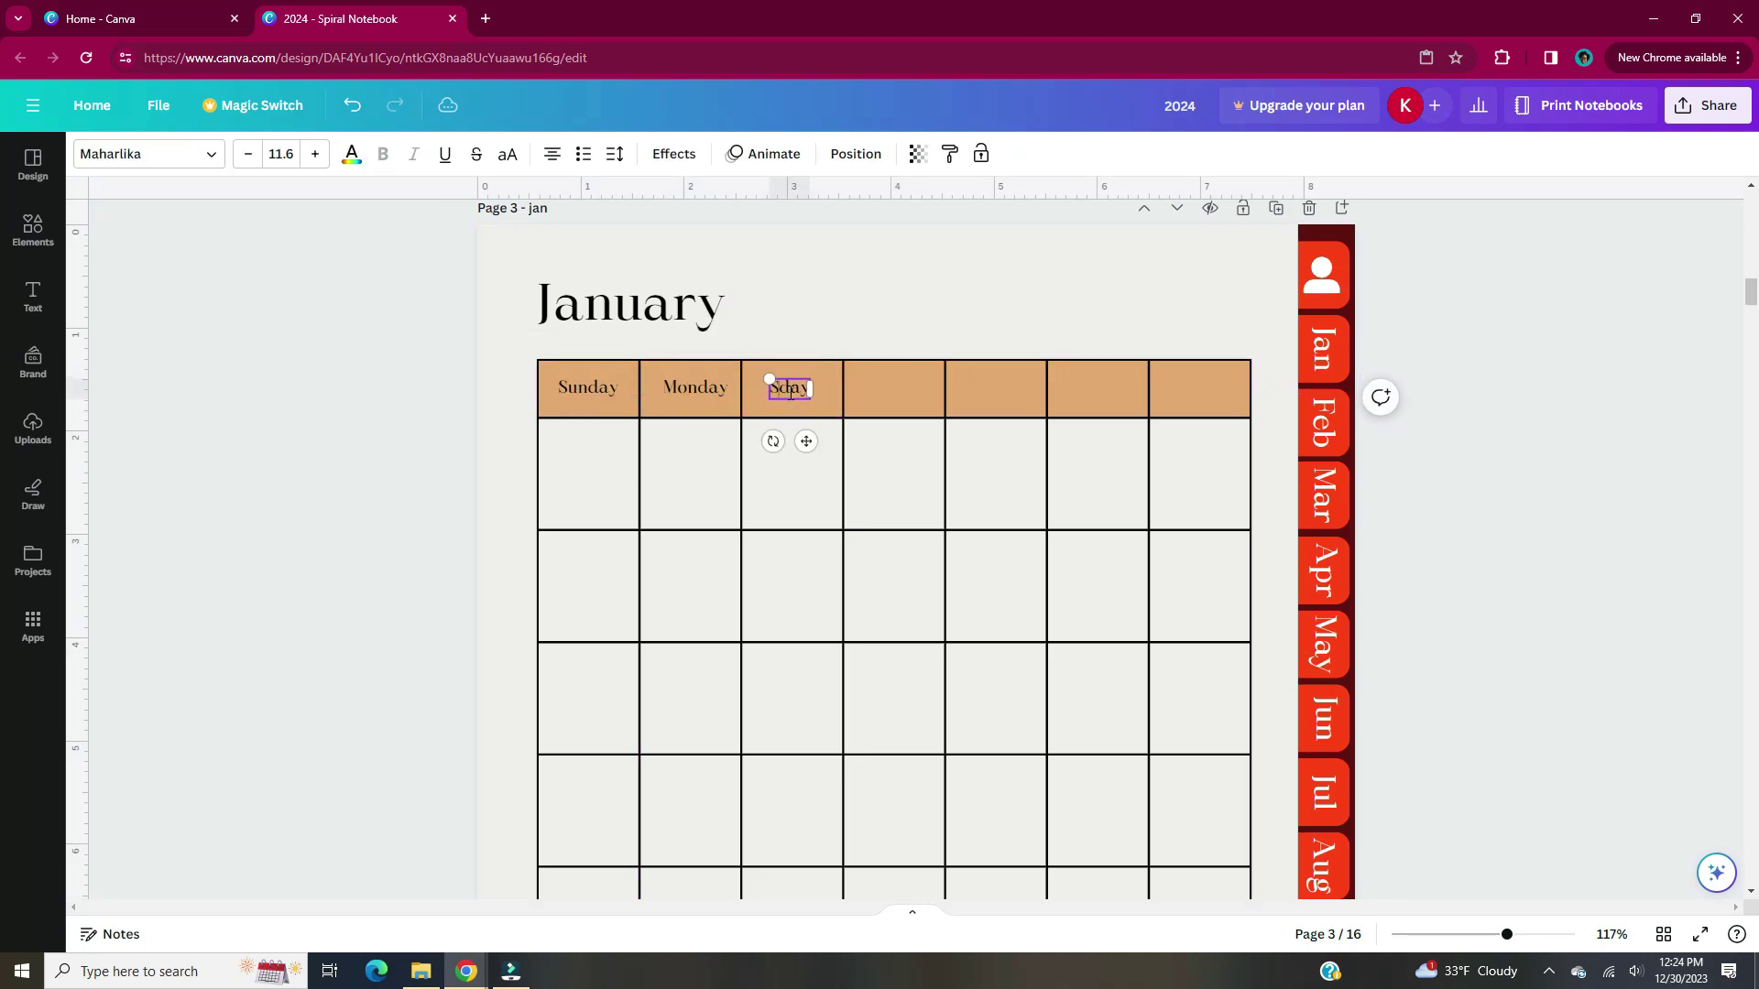
type("Tuesday")
Duplicate the "Sunday" label into the fourth header cell and change its text to "Wednesday".
left_click(587, 387)
key("ctrl+d")
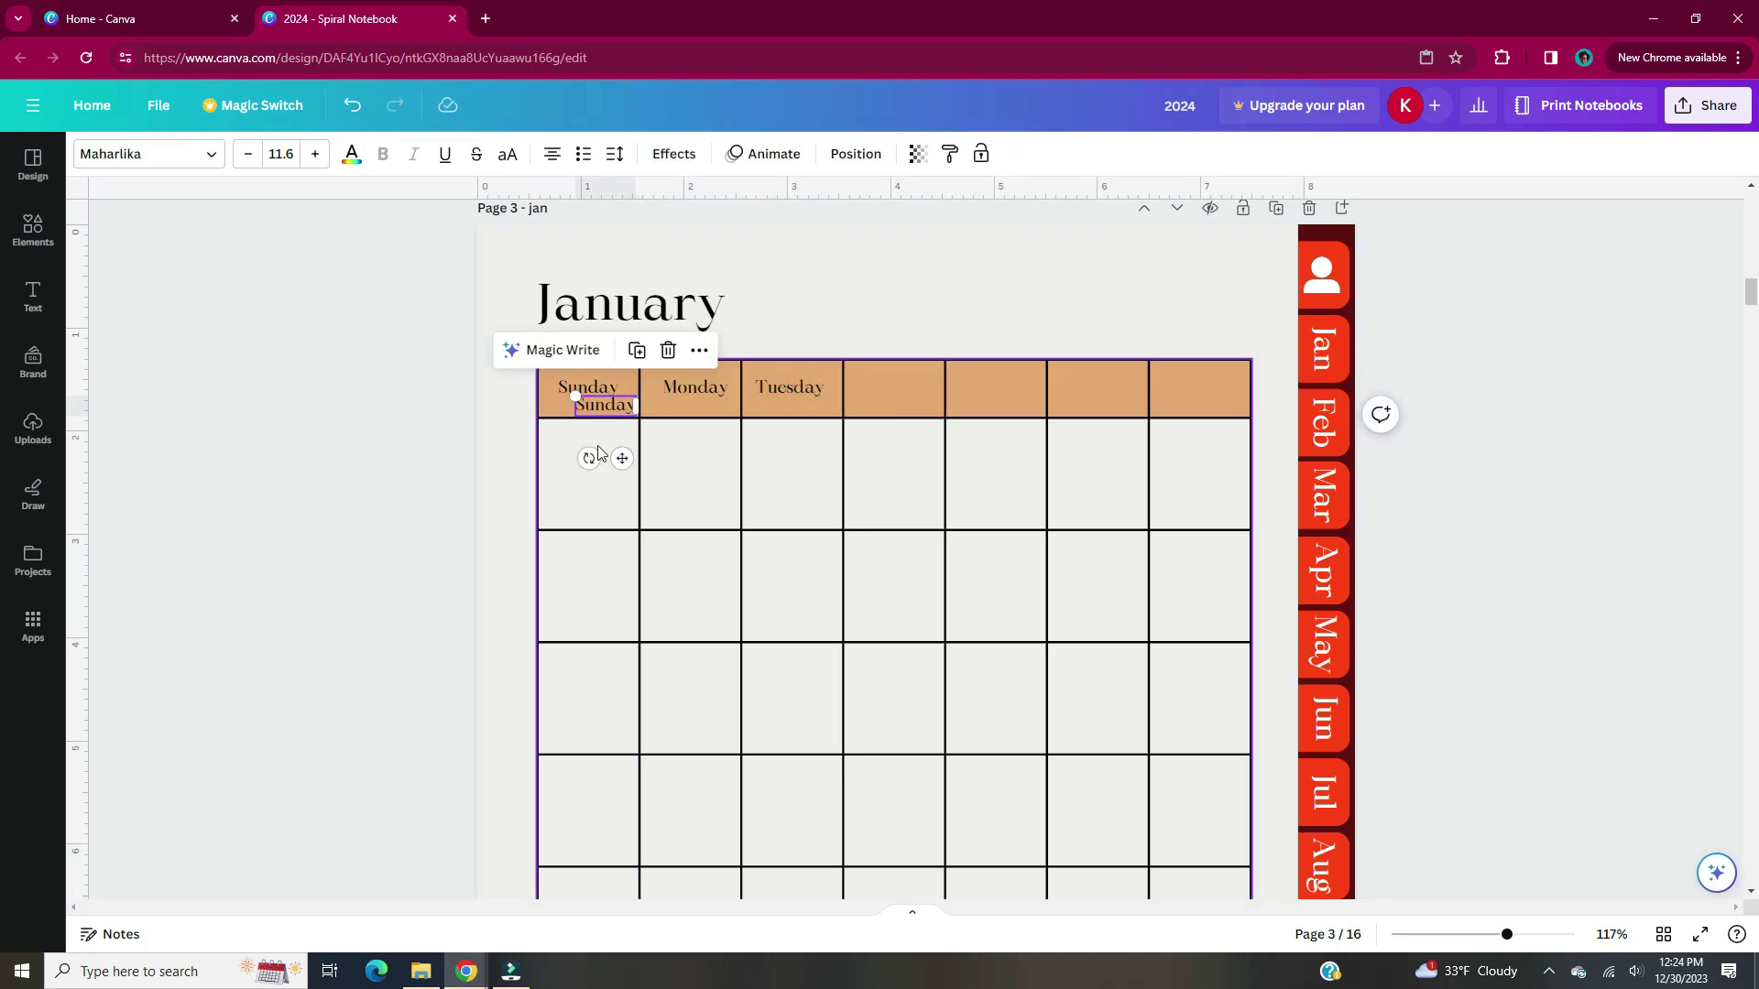
left_click_drag(622, 458, 911, 440)
left_click(894, 391)
key("BackSpace")
key("BackSpace")
key("BackSpace")
type("Wednes")
Duplicate the "Sunday" label into the fifth header cell and change its text to "Thursday".
left_click(588, 387)
key("ctrl+d")
left_click_drag(622, 458, 1002, 440)
double_click(994, 385)
type("Thursday")
Duplicate the "Sunday" label into the sixth header cell and change its text to "Friday".
left_click(587, 388)
key("ctrl+d")
left_click_drag(622, 458, 1220, 440)
double_click(1090, 385)
type("Friday")
Duplicate the "Friday" label into the last header cell and change its text to "Saturday".
left_click(1099, 390)
key("ctrl+d")
double_click(1195, 387)
type("Saturday")
left_click(508, 383)
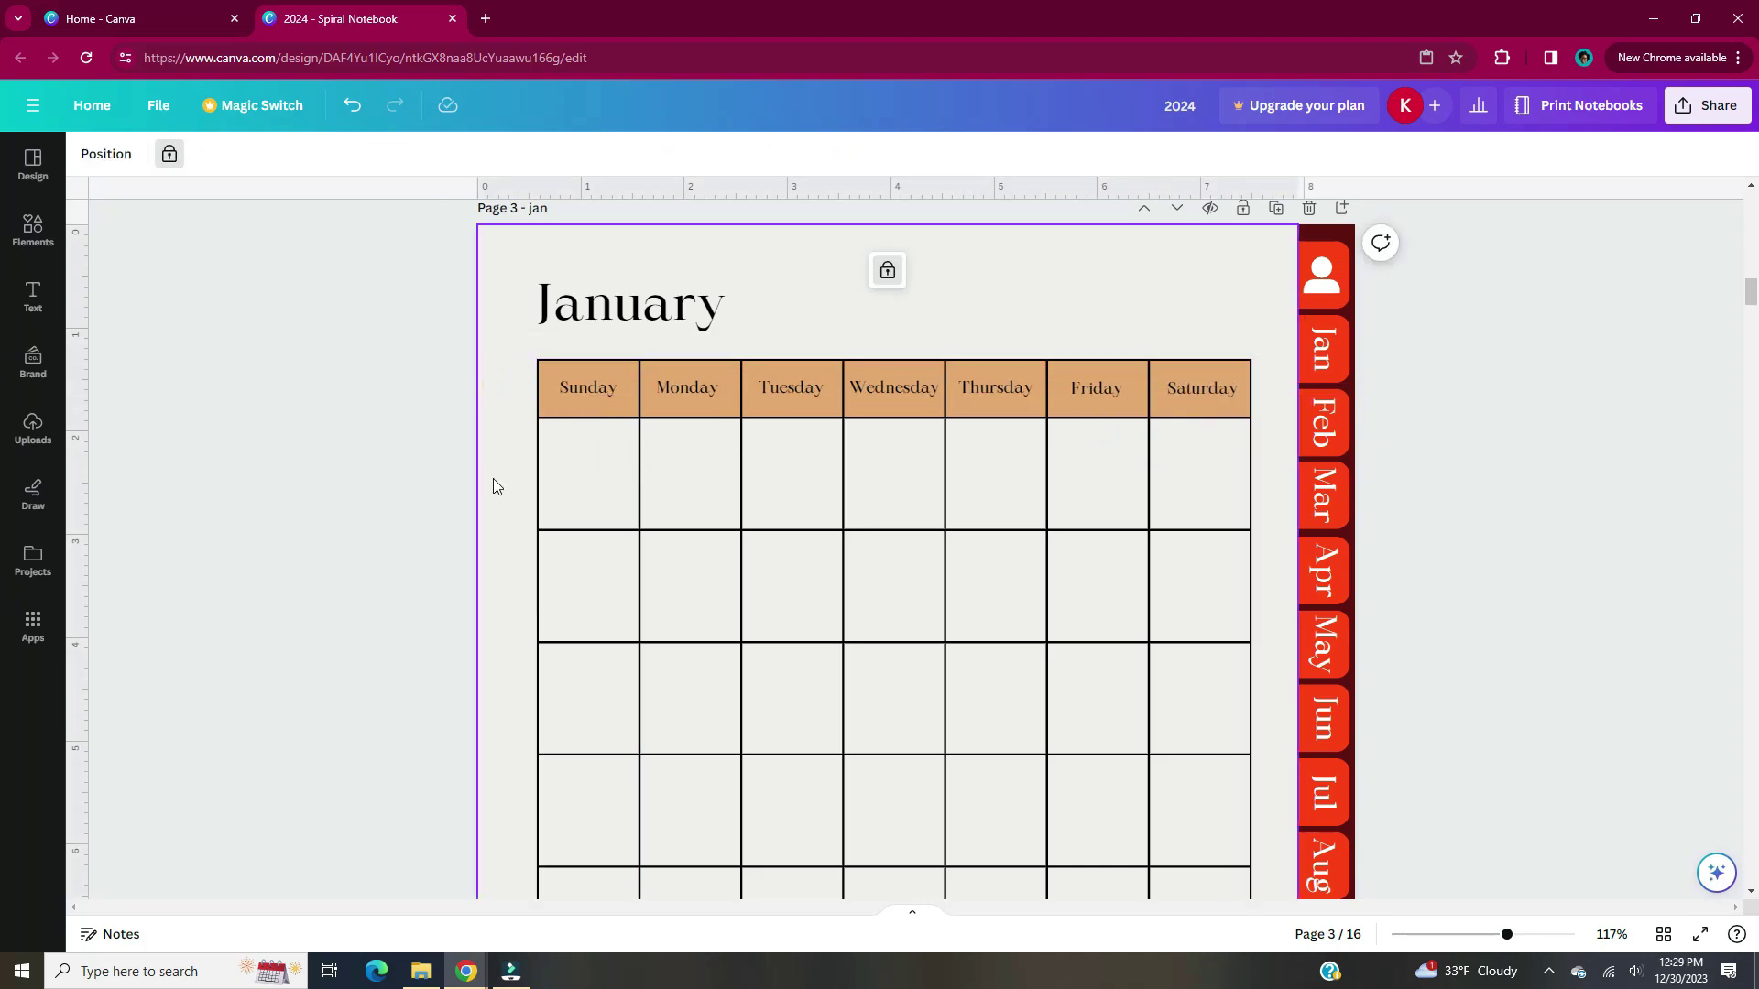
Add a circle to the "jan" page with no fill and a red outline.
scroll(493, 485, "down", 3)
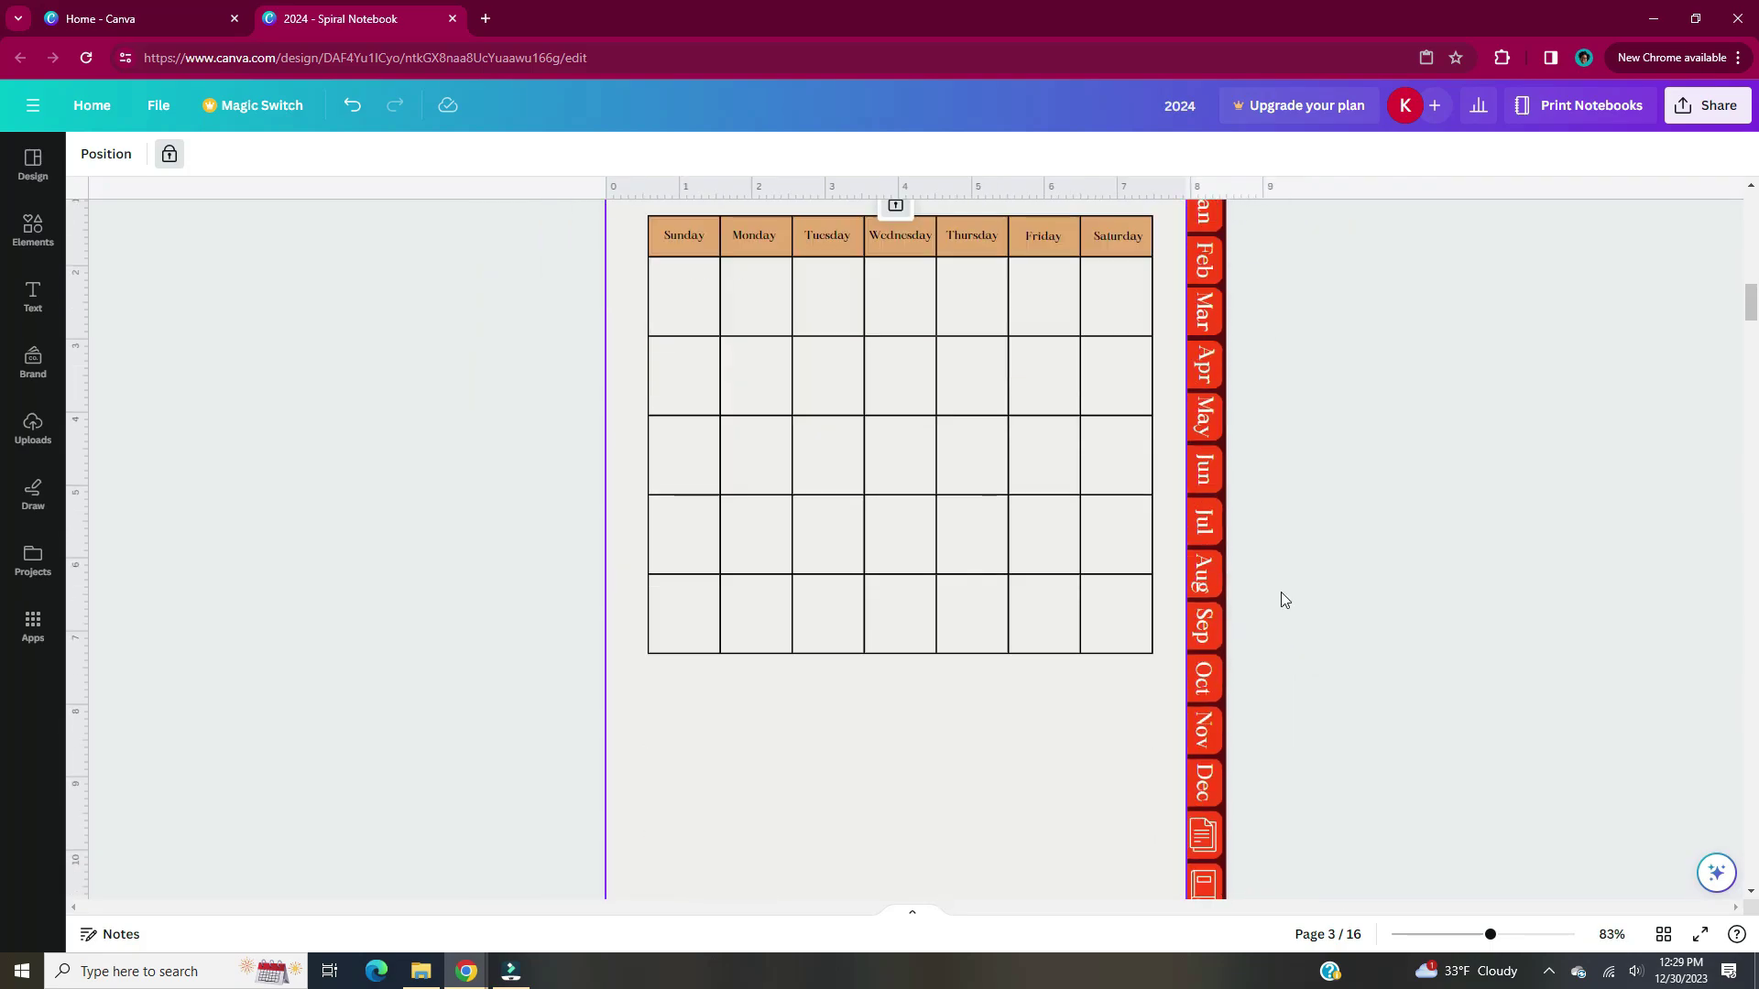
scroll(657, 434, "down", 3)
scroll(658, 434, "up", 4)
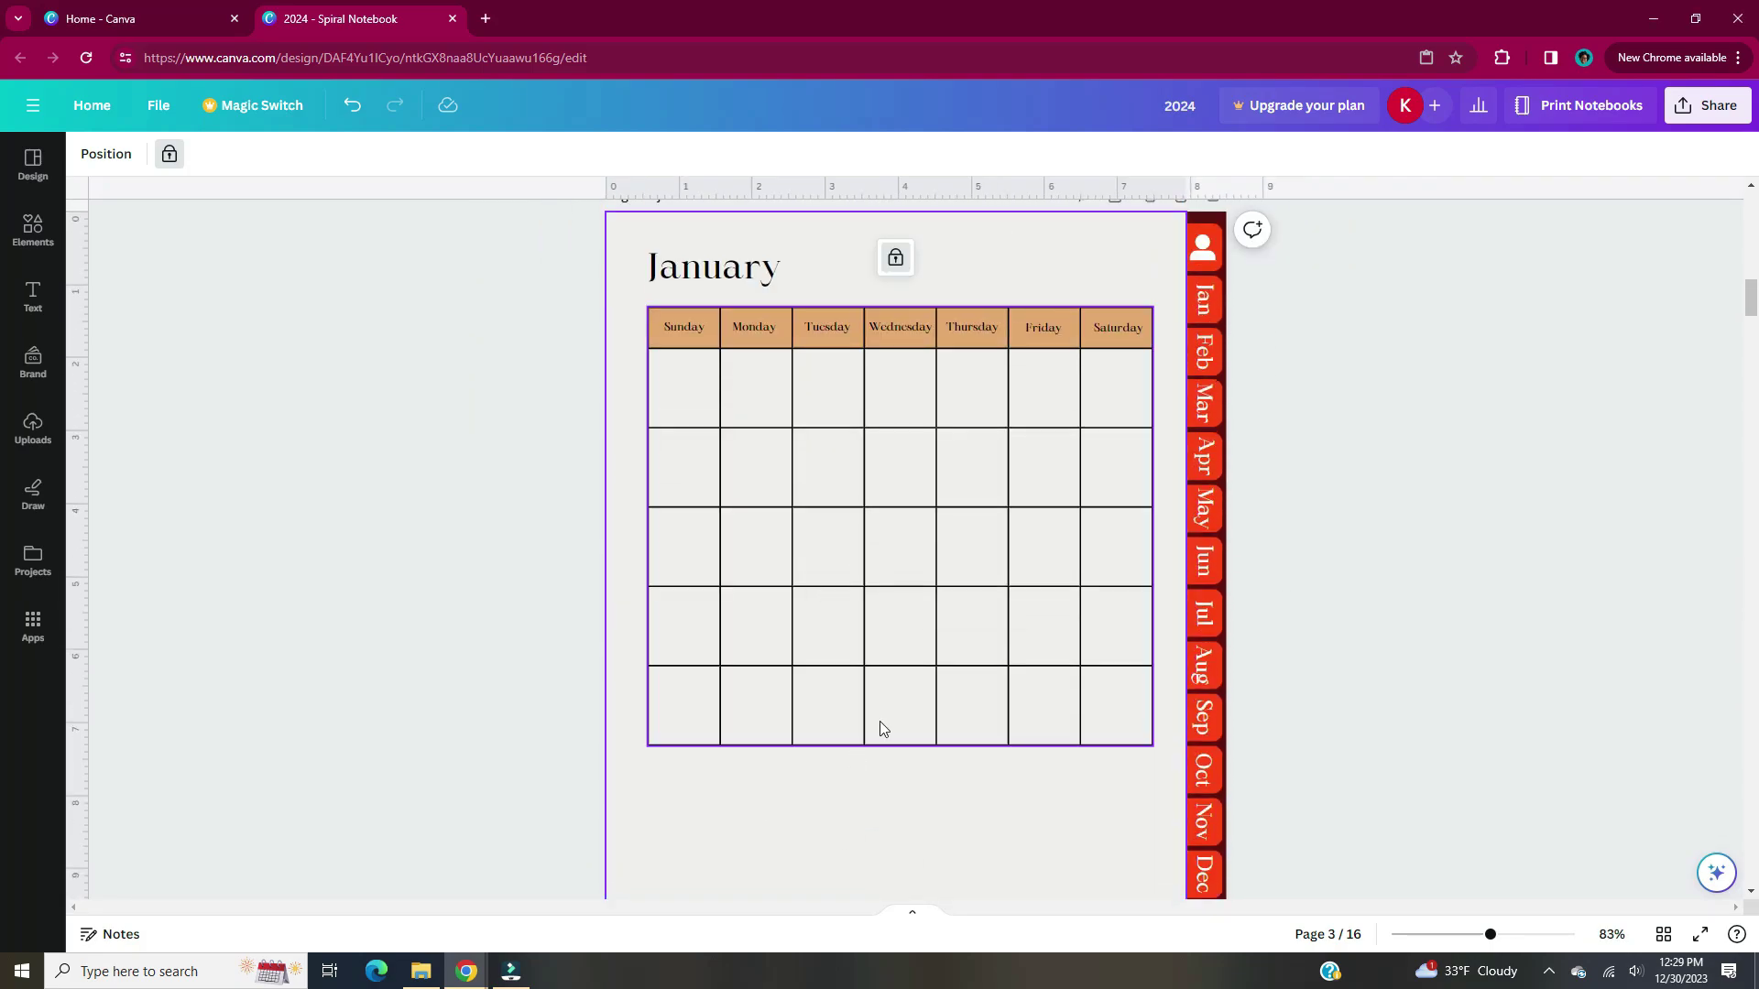
key("c")
left_click(210, 156)
left_click(294, 209)
left_click(208, 154)
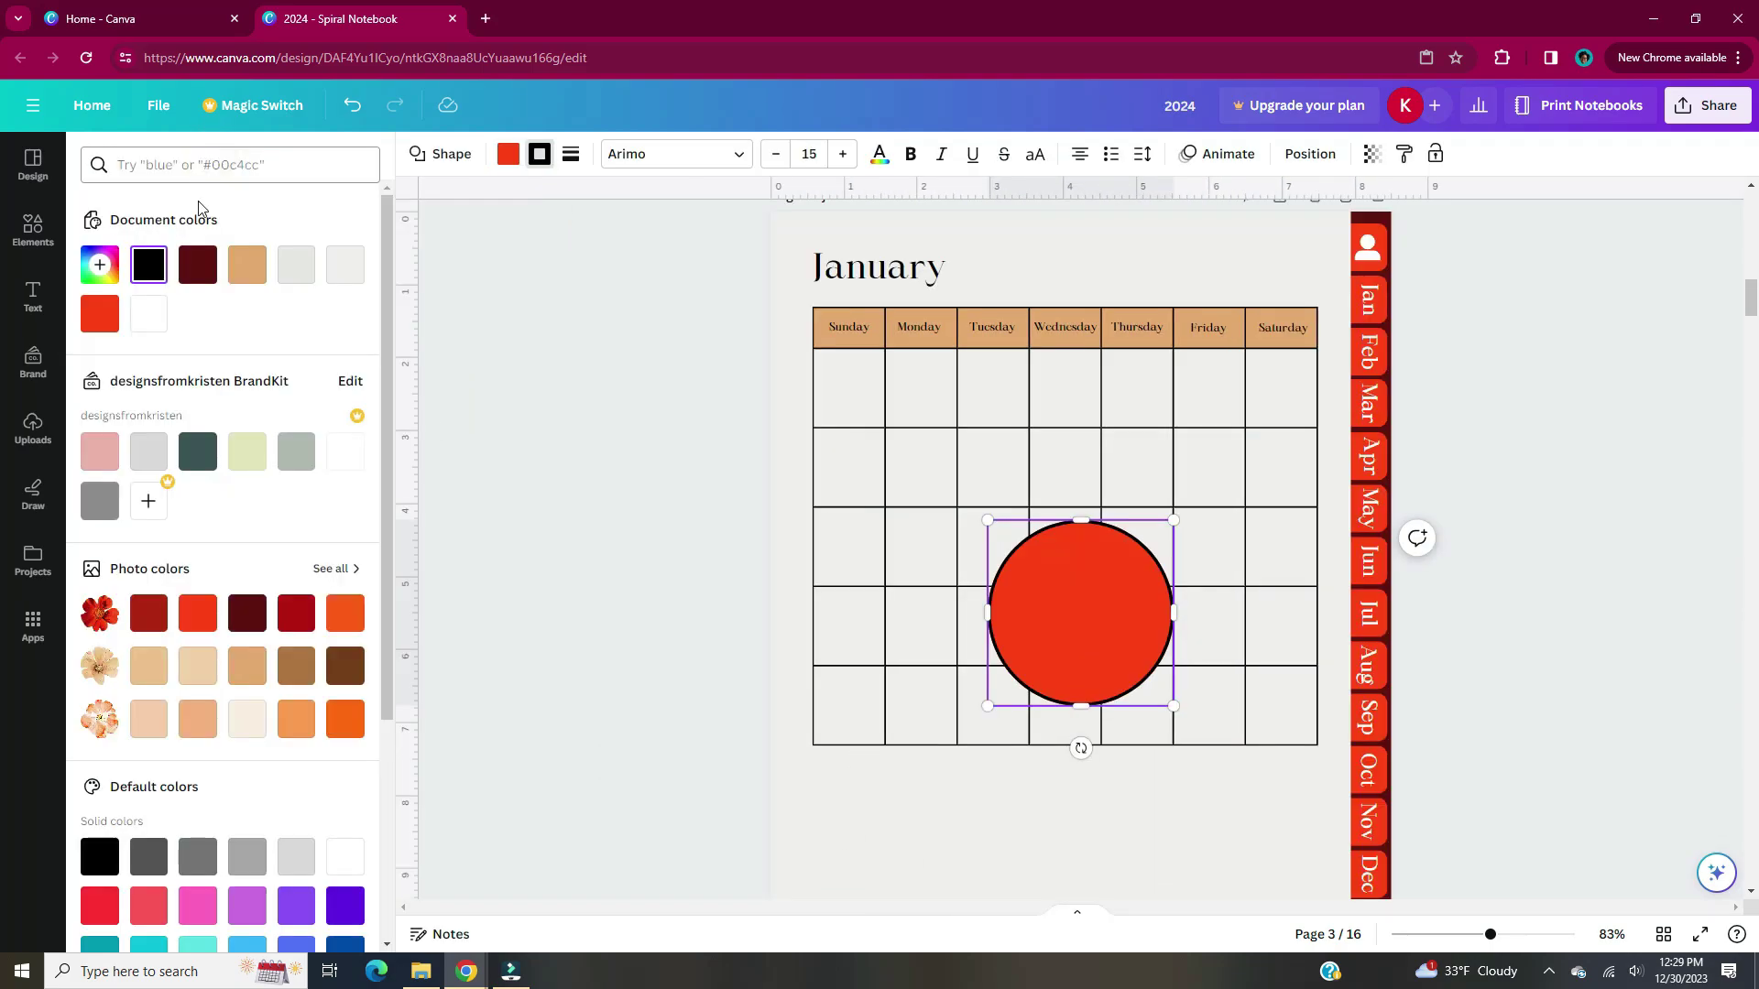
left_click(102, 315)
left_click(149, 264)
Shrink the circle to checkbox size, adjust its outline and place it below the left edge of the calendar table.
left_click_drag(1173, 707, 1016, 548)
left_click_drag(996, 541, 817, 820)
left_click(570, 154)
left_click(613, 632)
scroll(614, 632, "up", 3)
scroll(614, 632, "down", 4)
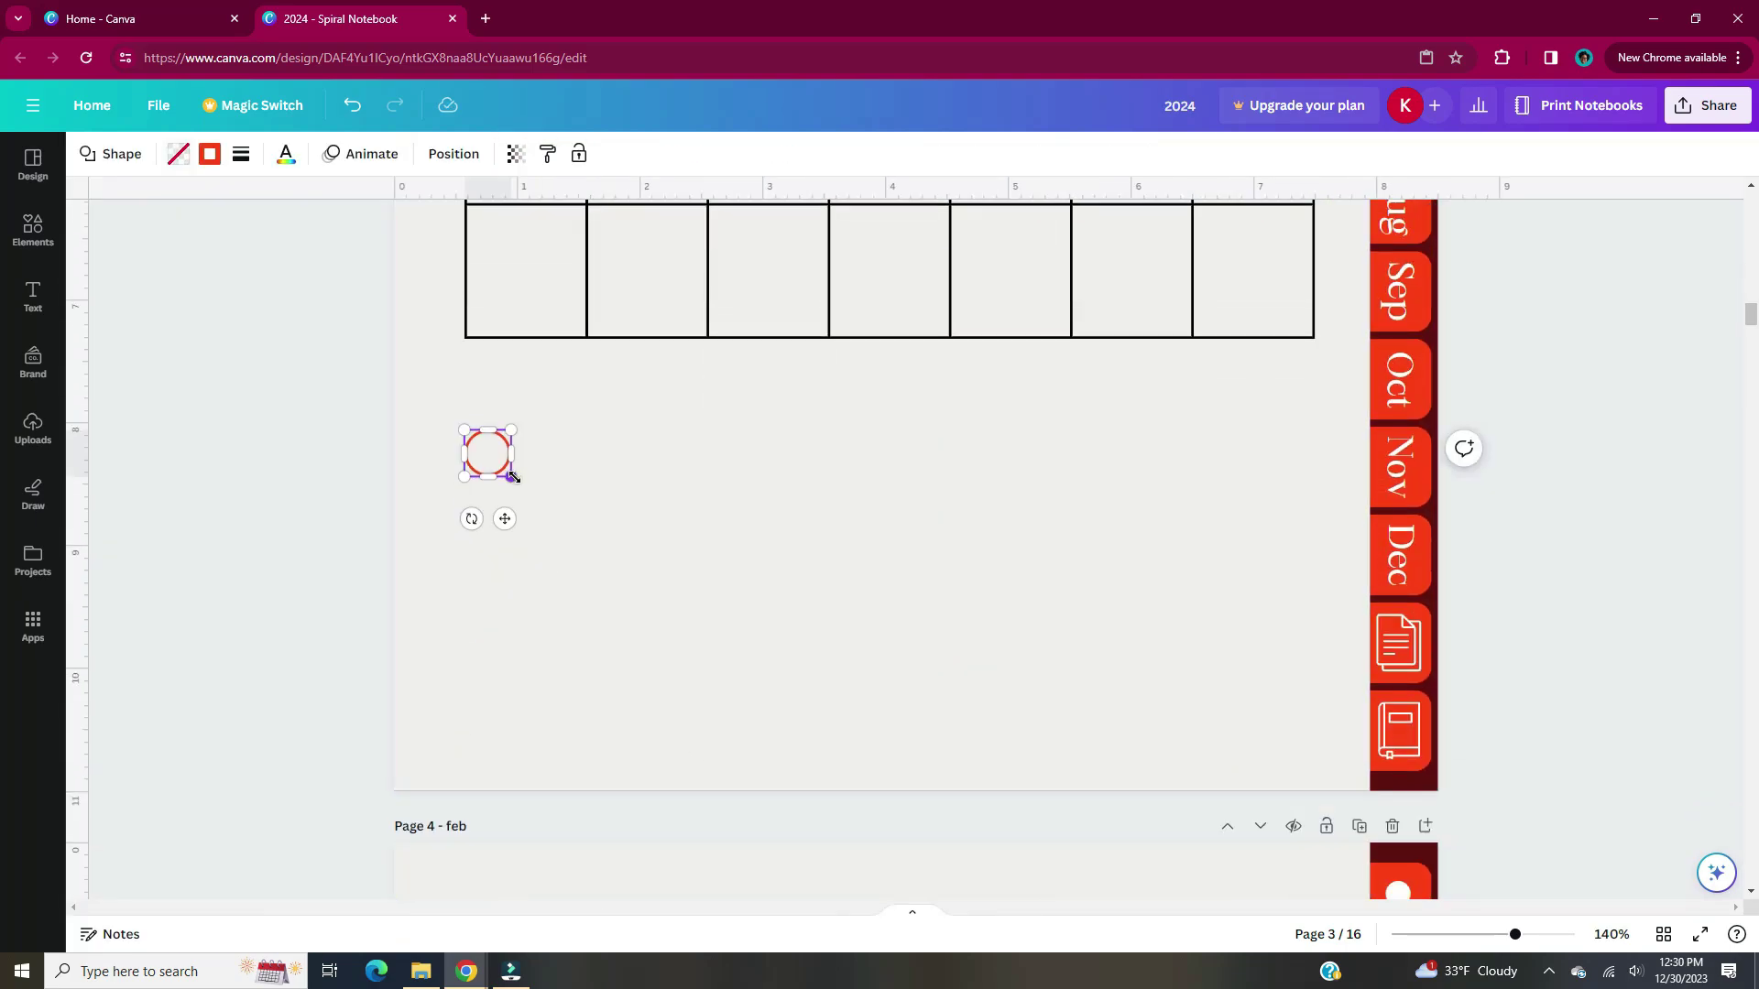
left_click(418, 595)
left_click_drag(510, 475, 473, 607)
Duplicate the small red circle until there are seven circles below the calendar table.
left_click(476, 443)
key("ctrl+d")
key("ctrl+d")
key("ctrl+d")
key("ctrl+d")
key("ctrl+d")
key("ctrl+d")
left_click(597, 382)
mouse_move(707, 675)
left_click(961, 676)
key("ctrl+z")
left_click(659, 586)
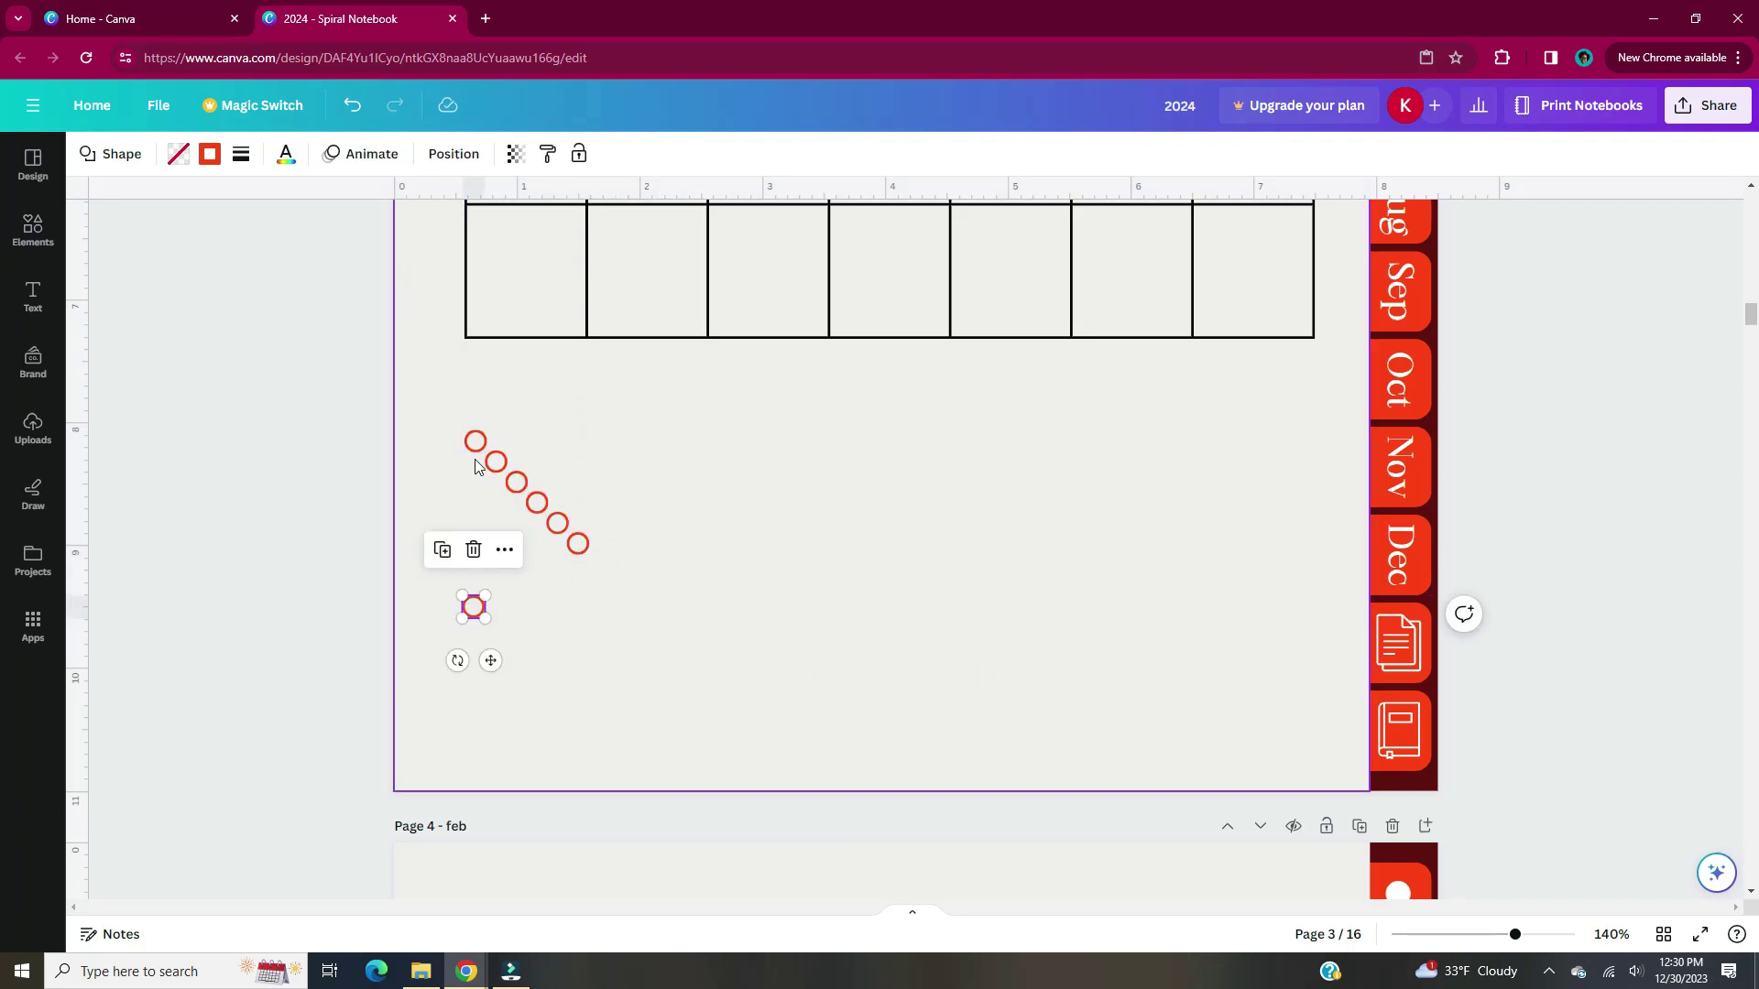
Arrange the seven circles in an evenly spaced, aligned vertical column below the calendar's left edge.
left_click_drag(575, 543, 470, 531)
left_click_drag(532, 501, 474, 503)
left_click_drag(550, 641, 449, 422)
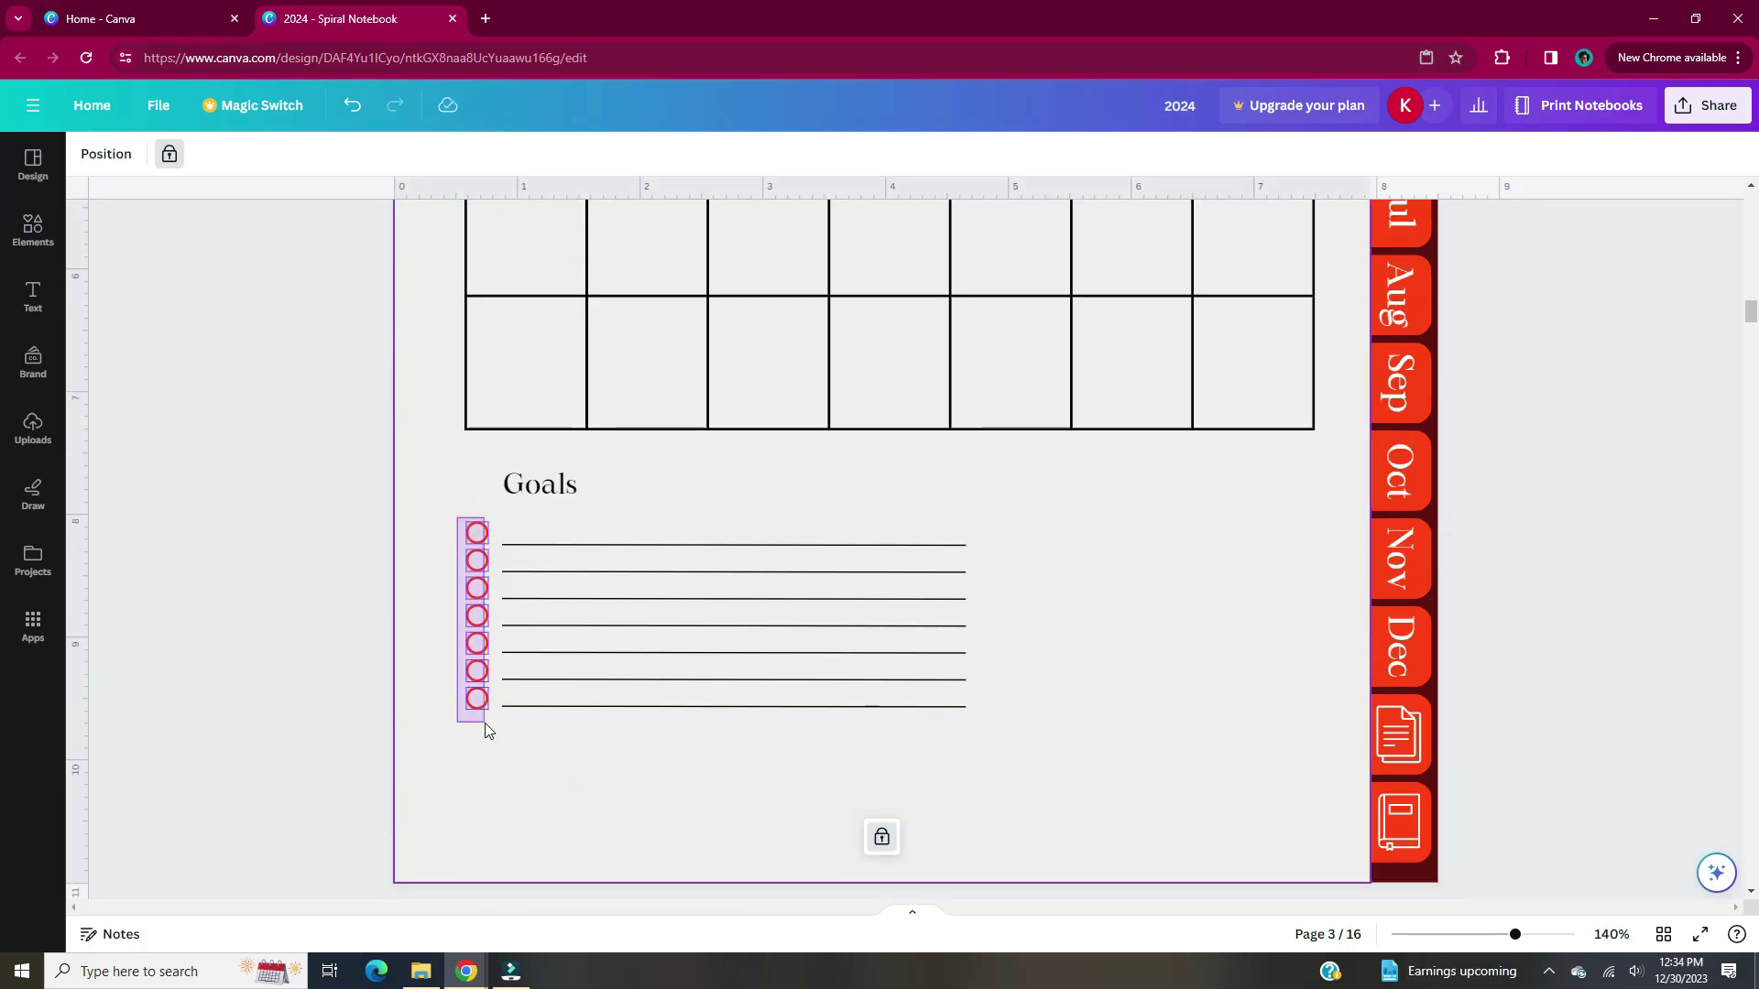
left_click_drag(485, 723, 486, 723)
right_click(475, 698)
left_click(424, 735)
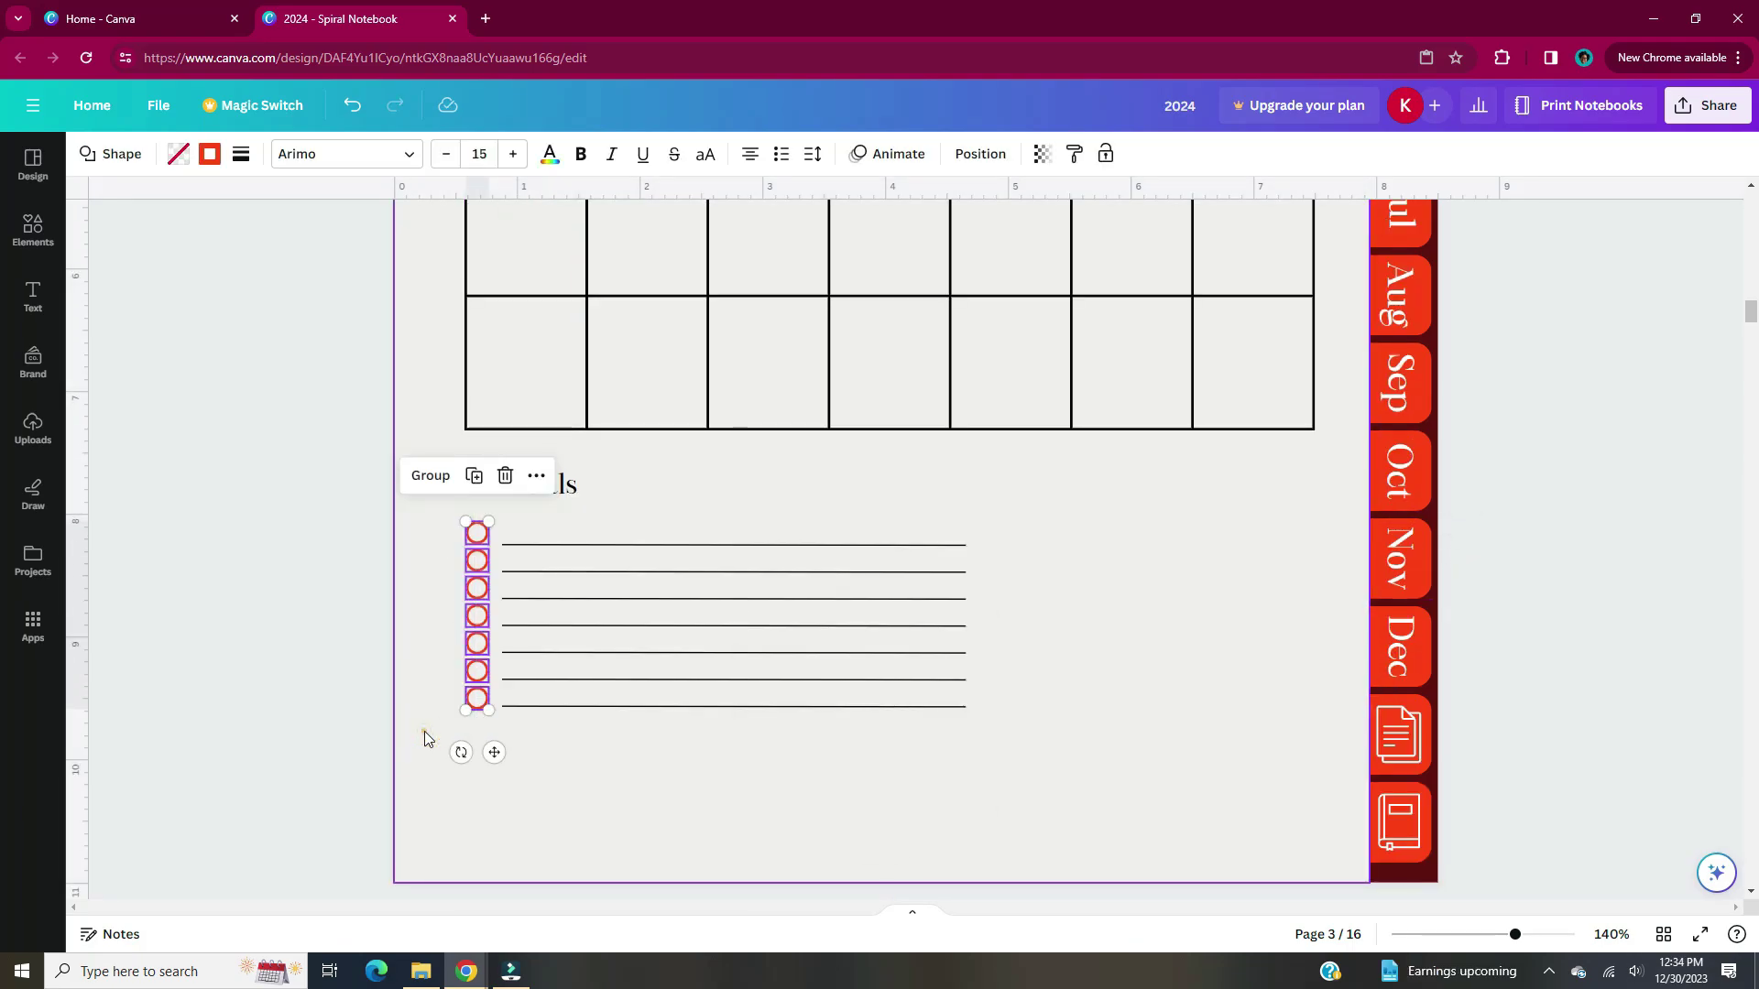
Duplicate the "Goals" heading, place the copy to its right below the calendar and change its text to "Notes".
left_click_drag(503, 458, 625, 711)
key("ctrl+d")
left_click_drag(573, 522, 1055, 491)
double_click(1053, 486)
type("Notes")
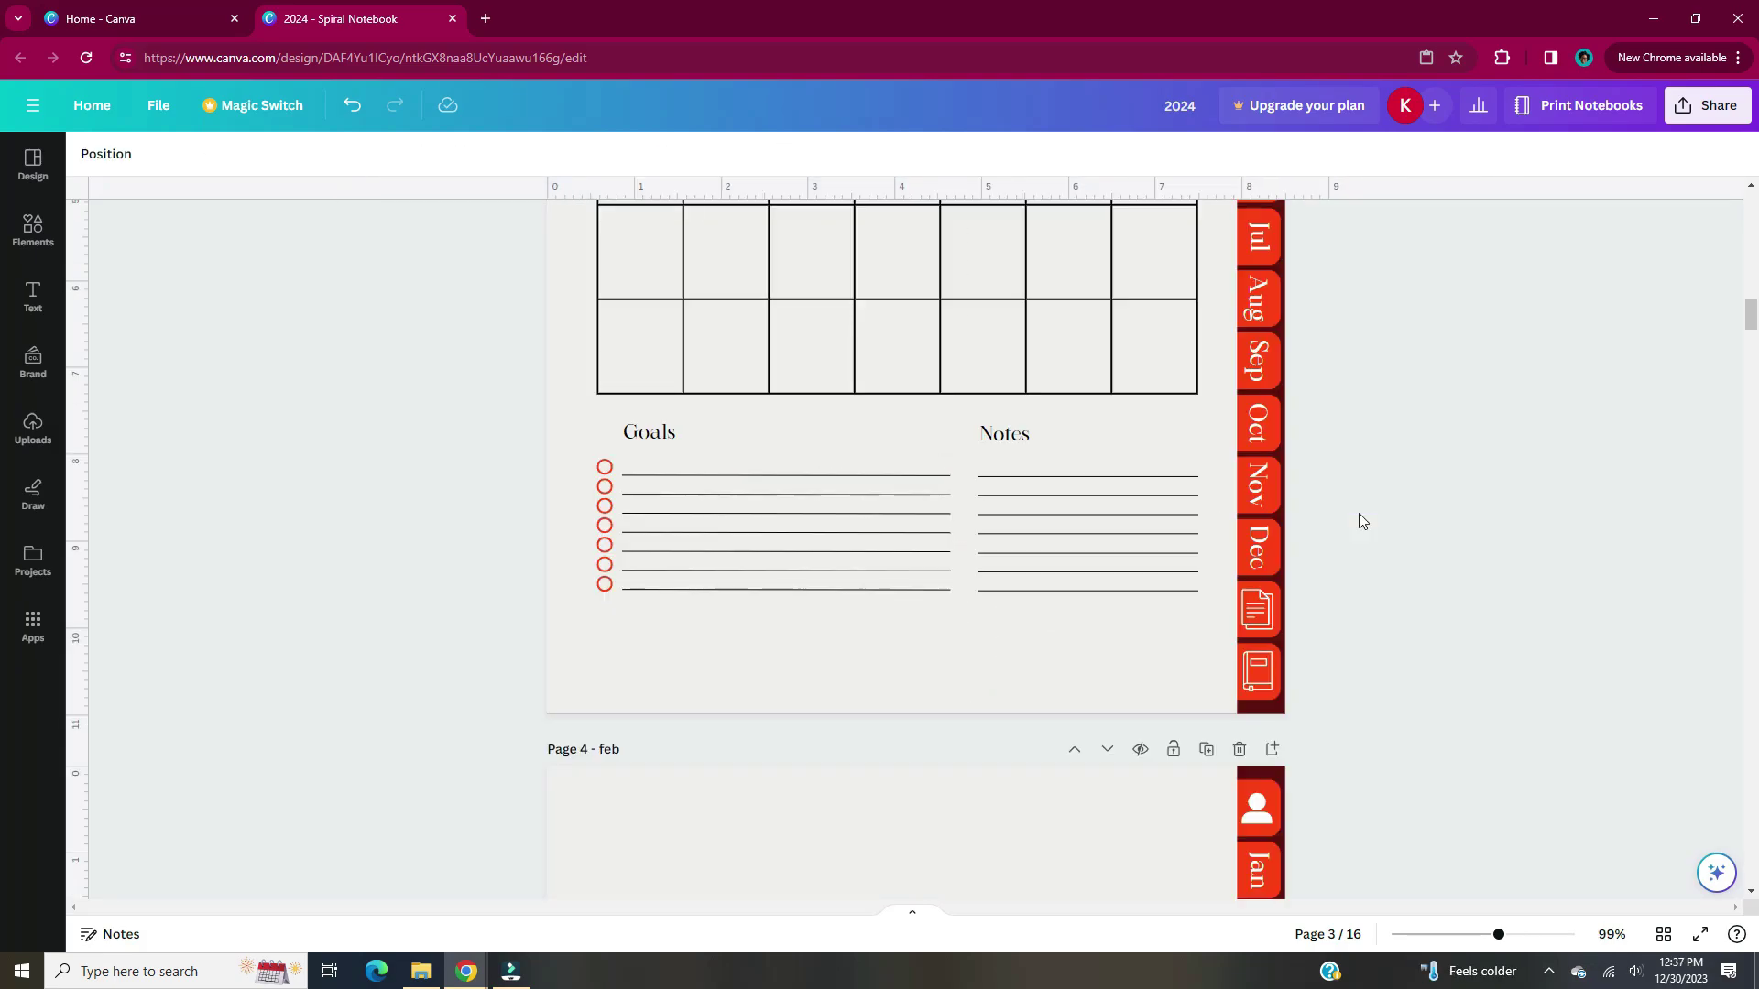
Copy the "jan" page's title, calendar, goals and notes onto the "feb" page and change the title to "February".
scroll(1355, 503, "down", 3, "ctrl")
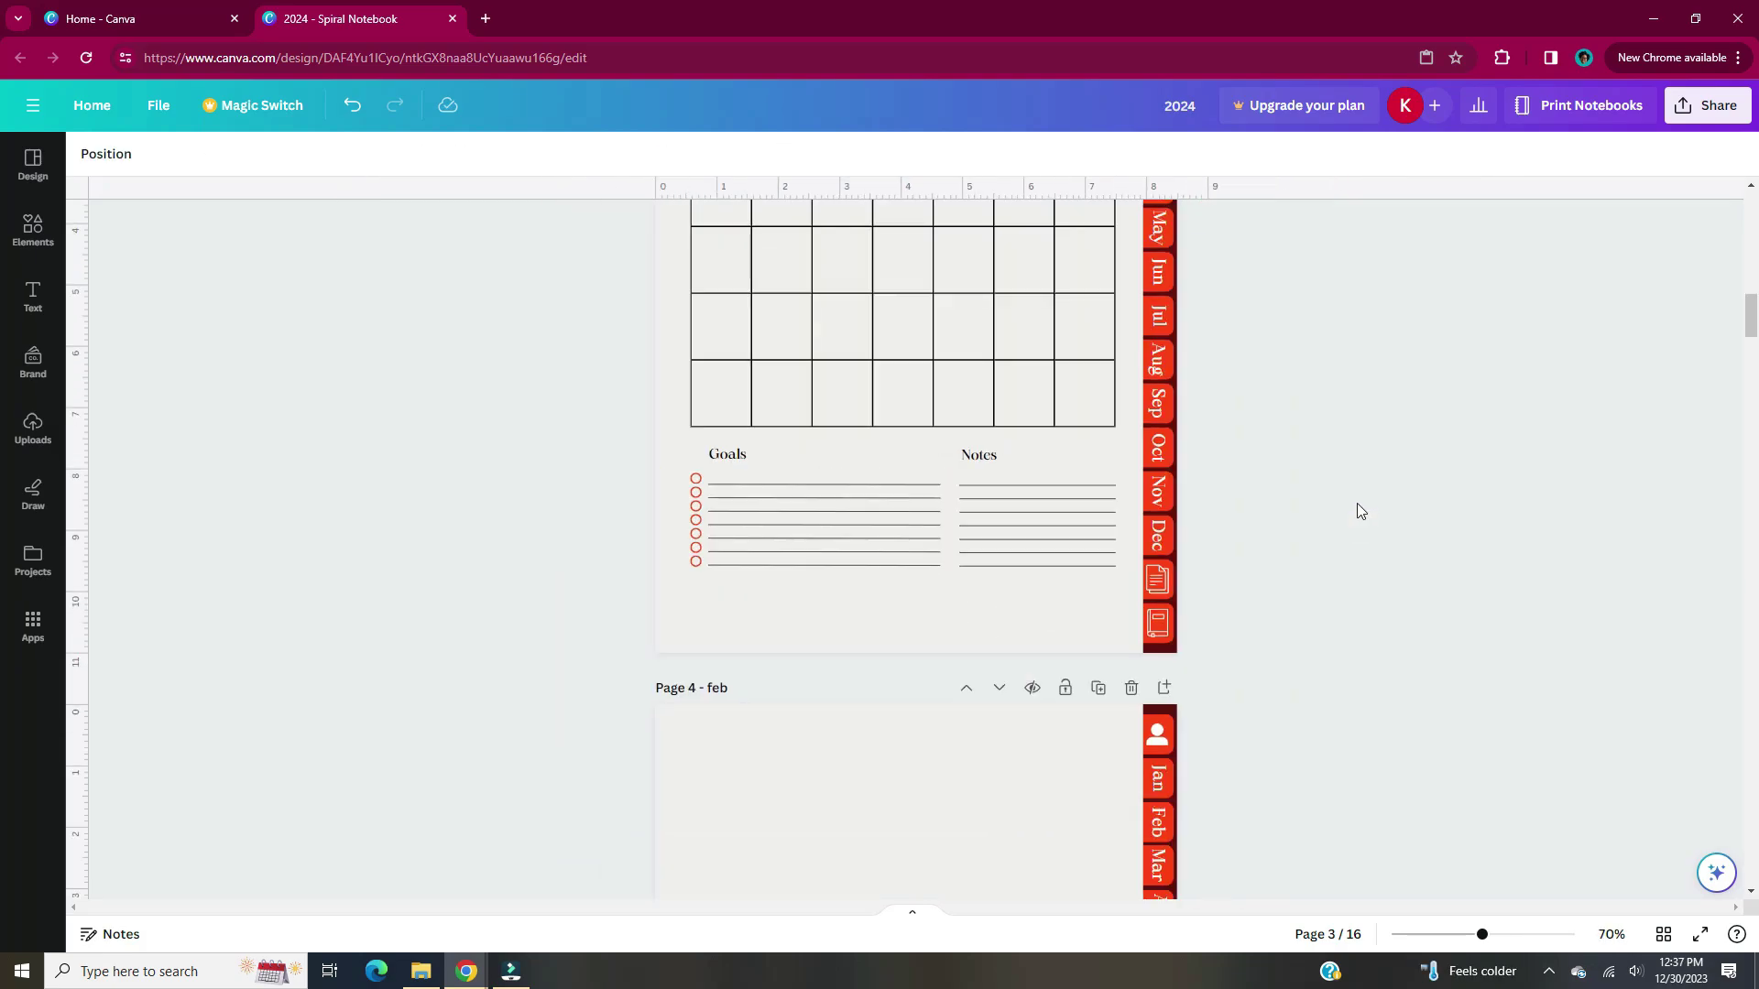
scroll(1355, 503, "up", 4)
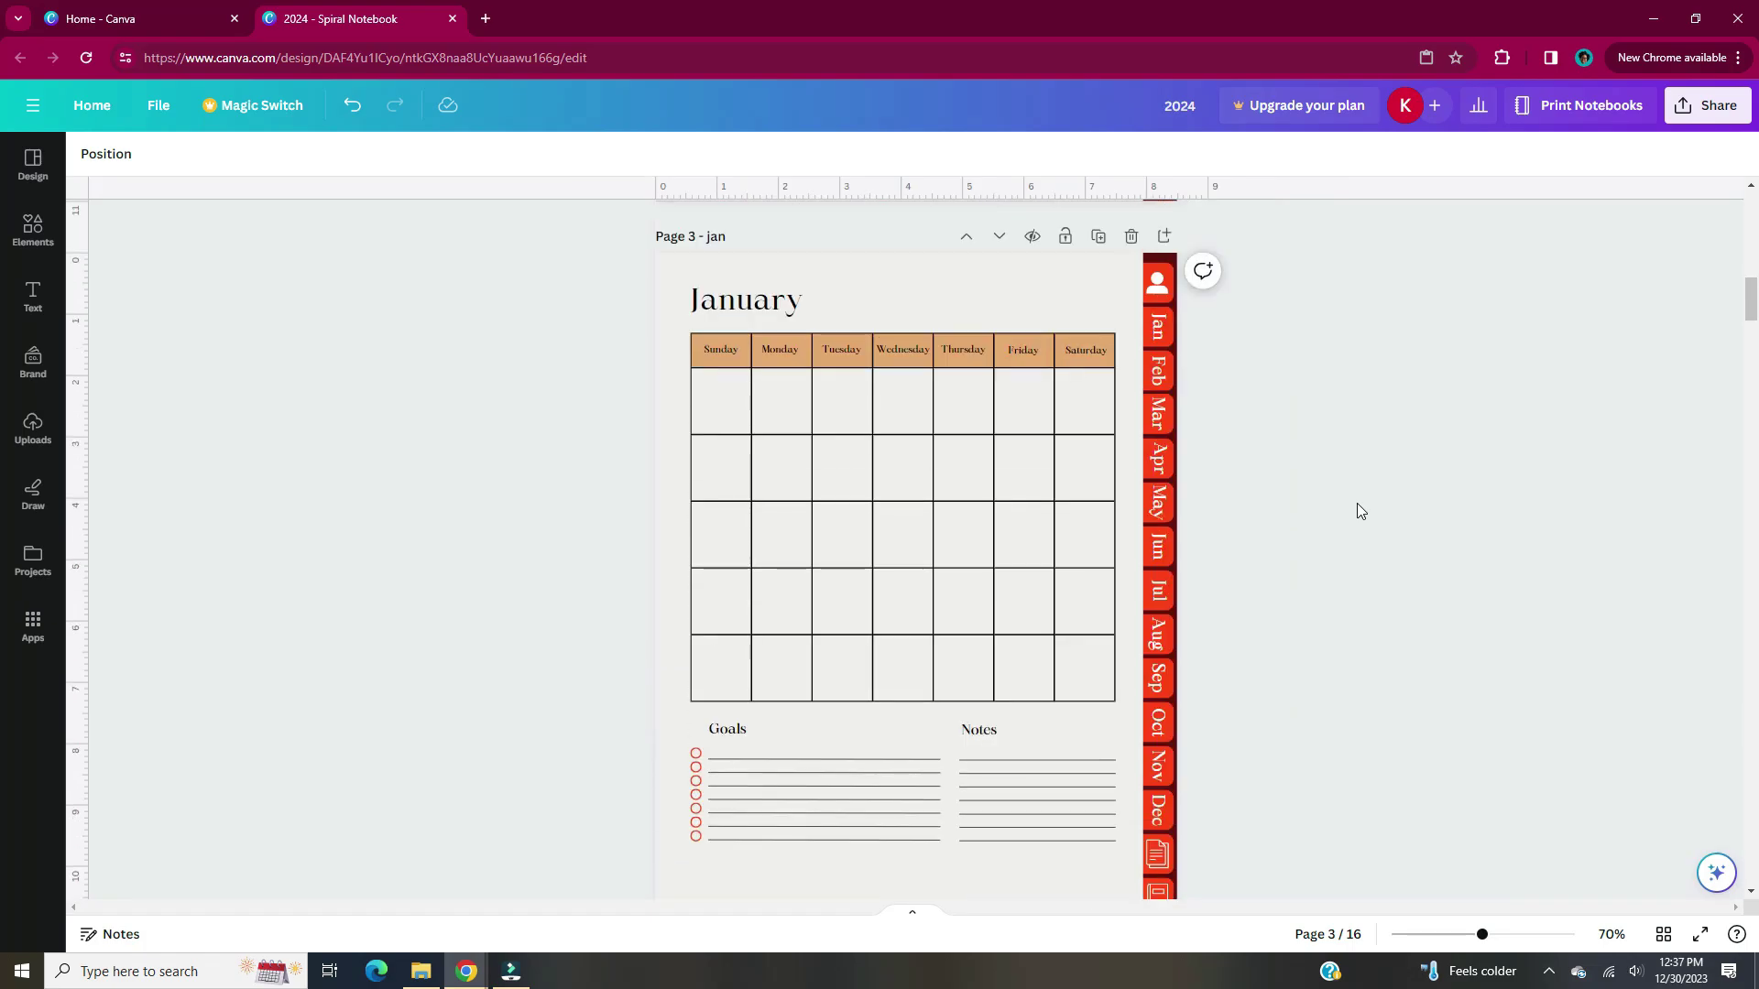
left_click_drag(653, 246, 1013, 872)
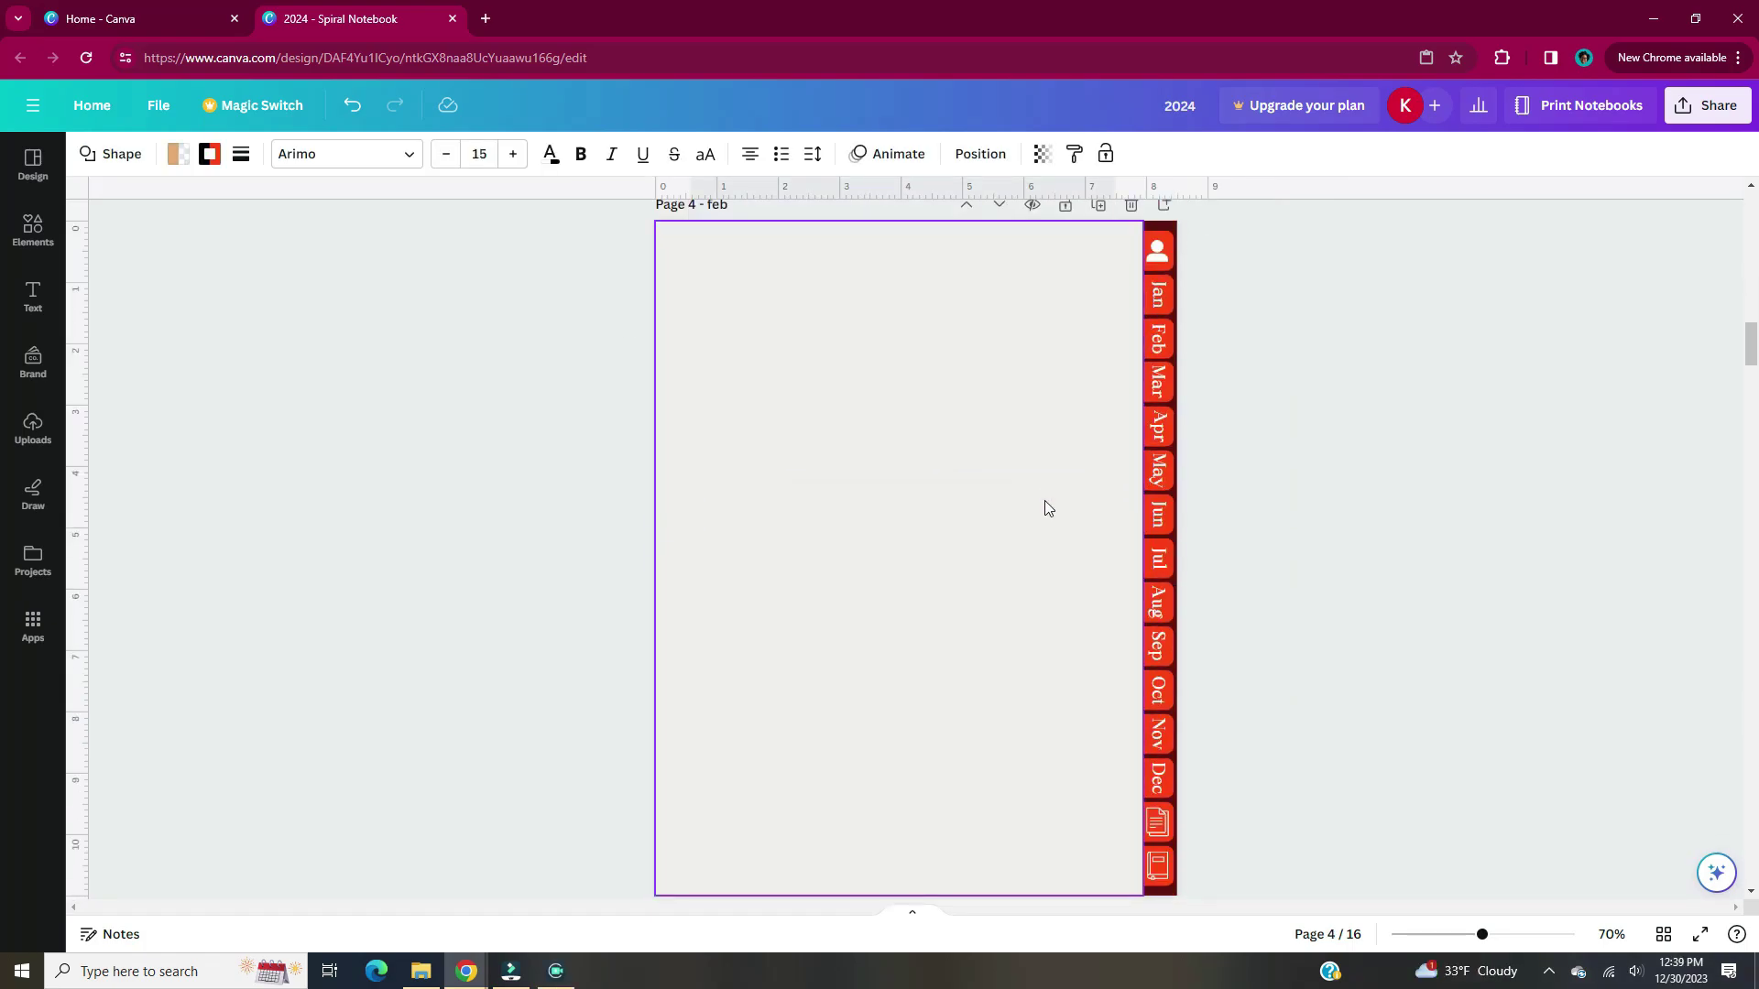
left_click(836, 522)
key("ctrl+v")
left_click(728, 280)
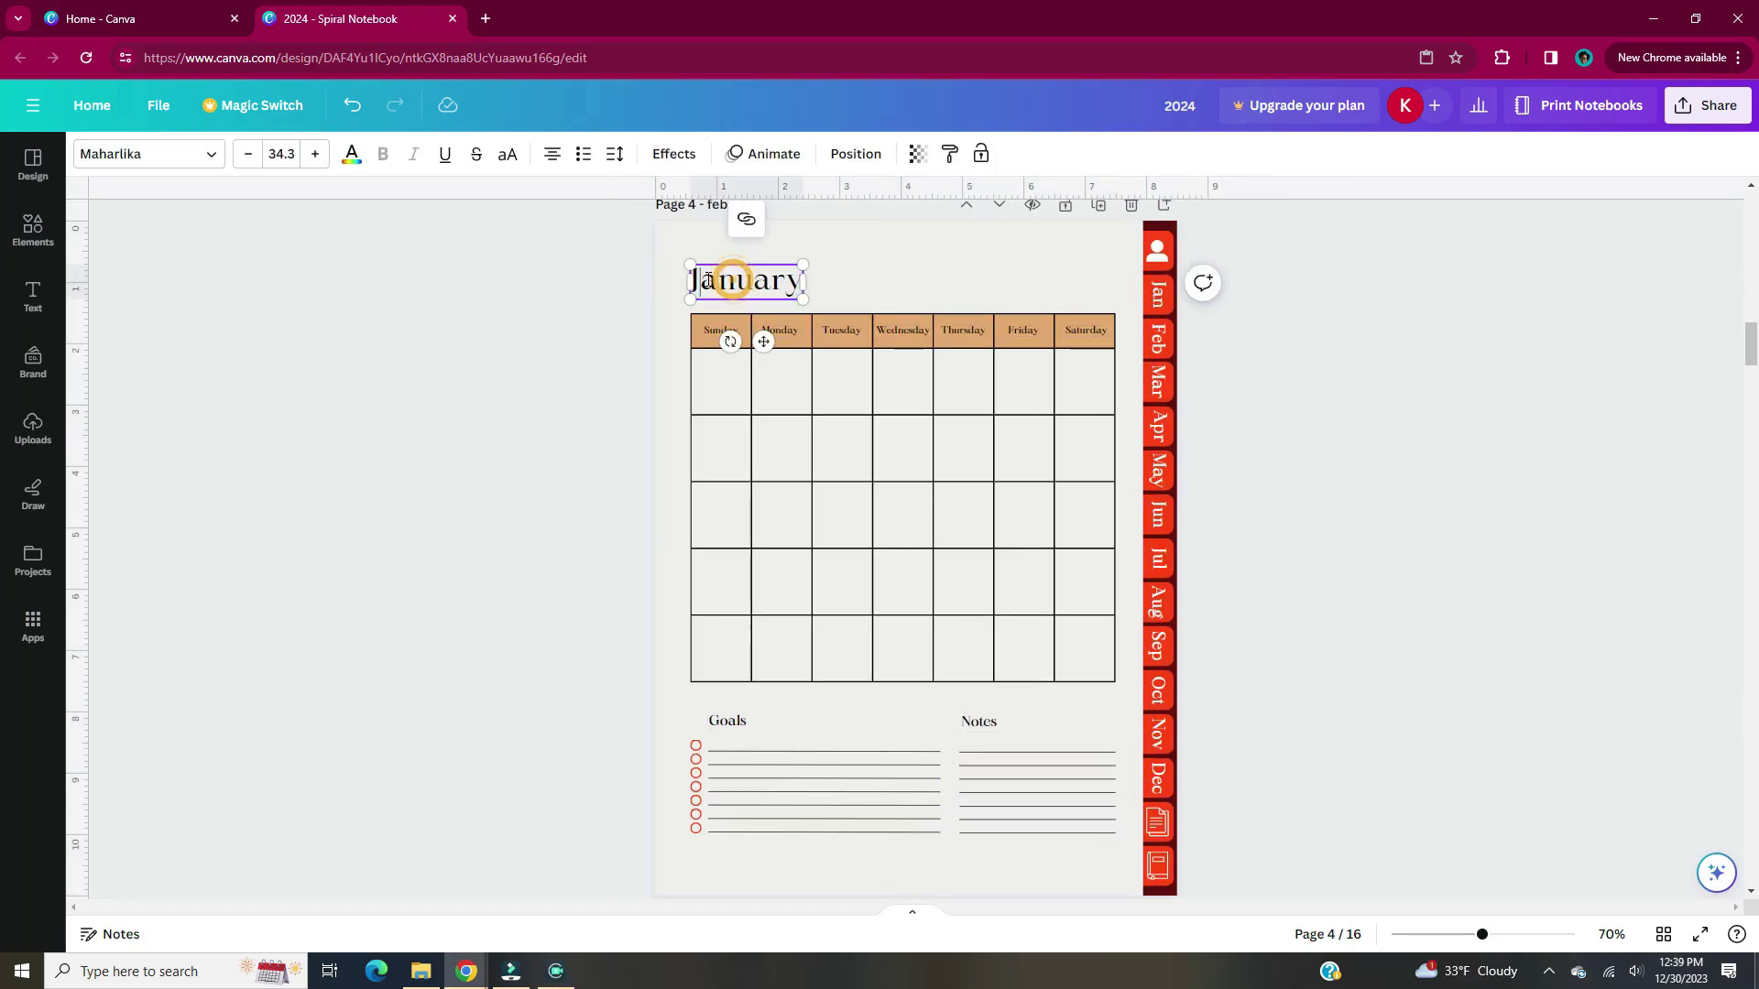
double_click(707, 279)
type("February")
left_click(1289, 529)
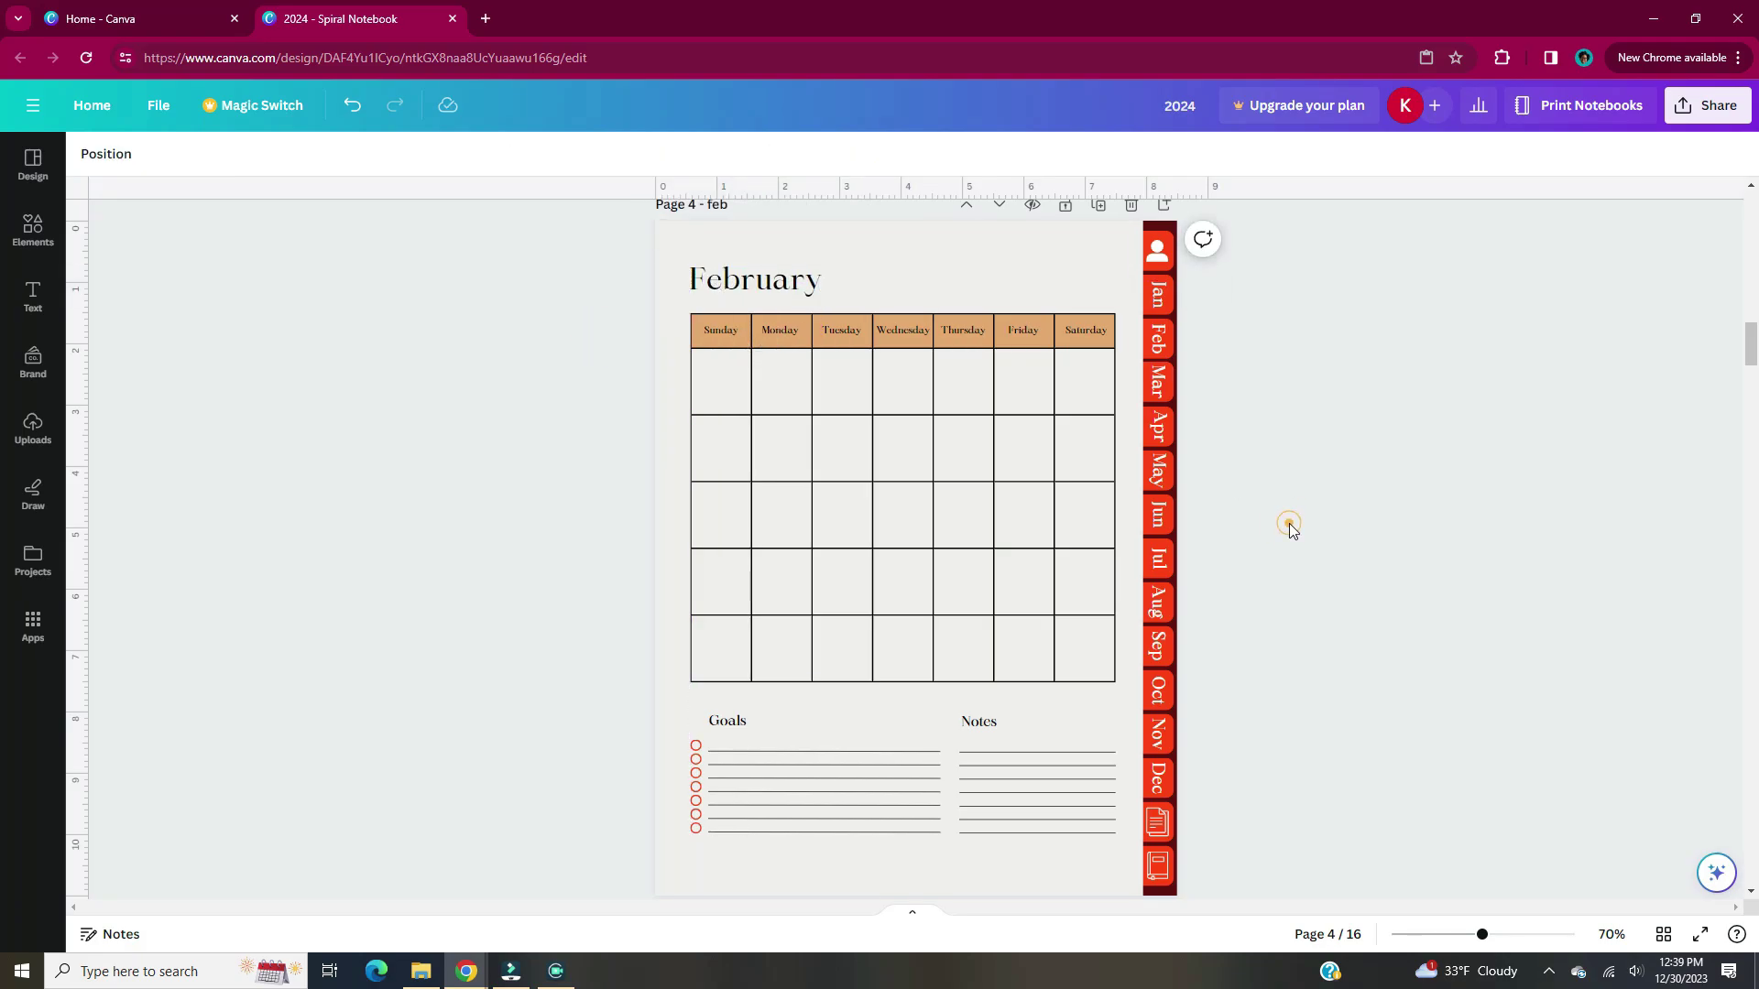
Paste the copied monthly layout onto the "mar" page and change its title to "March".
scroll(1289, 523, "down", 8)
right_click(733, 522)
left_click(794, 451)
left_click(671, 412)
double_click(728, 273)
type("March")
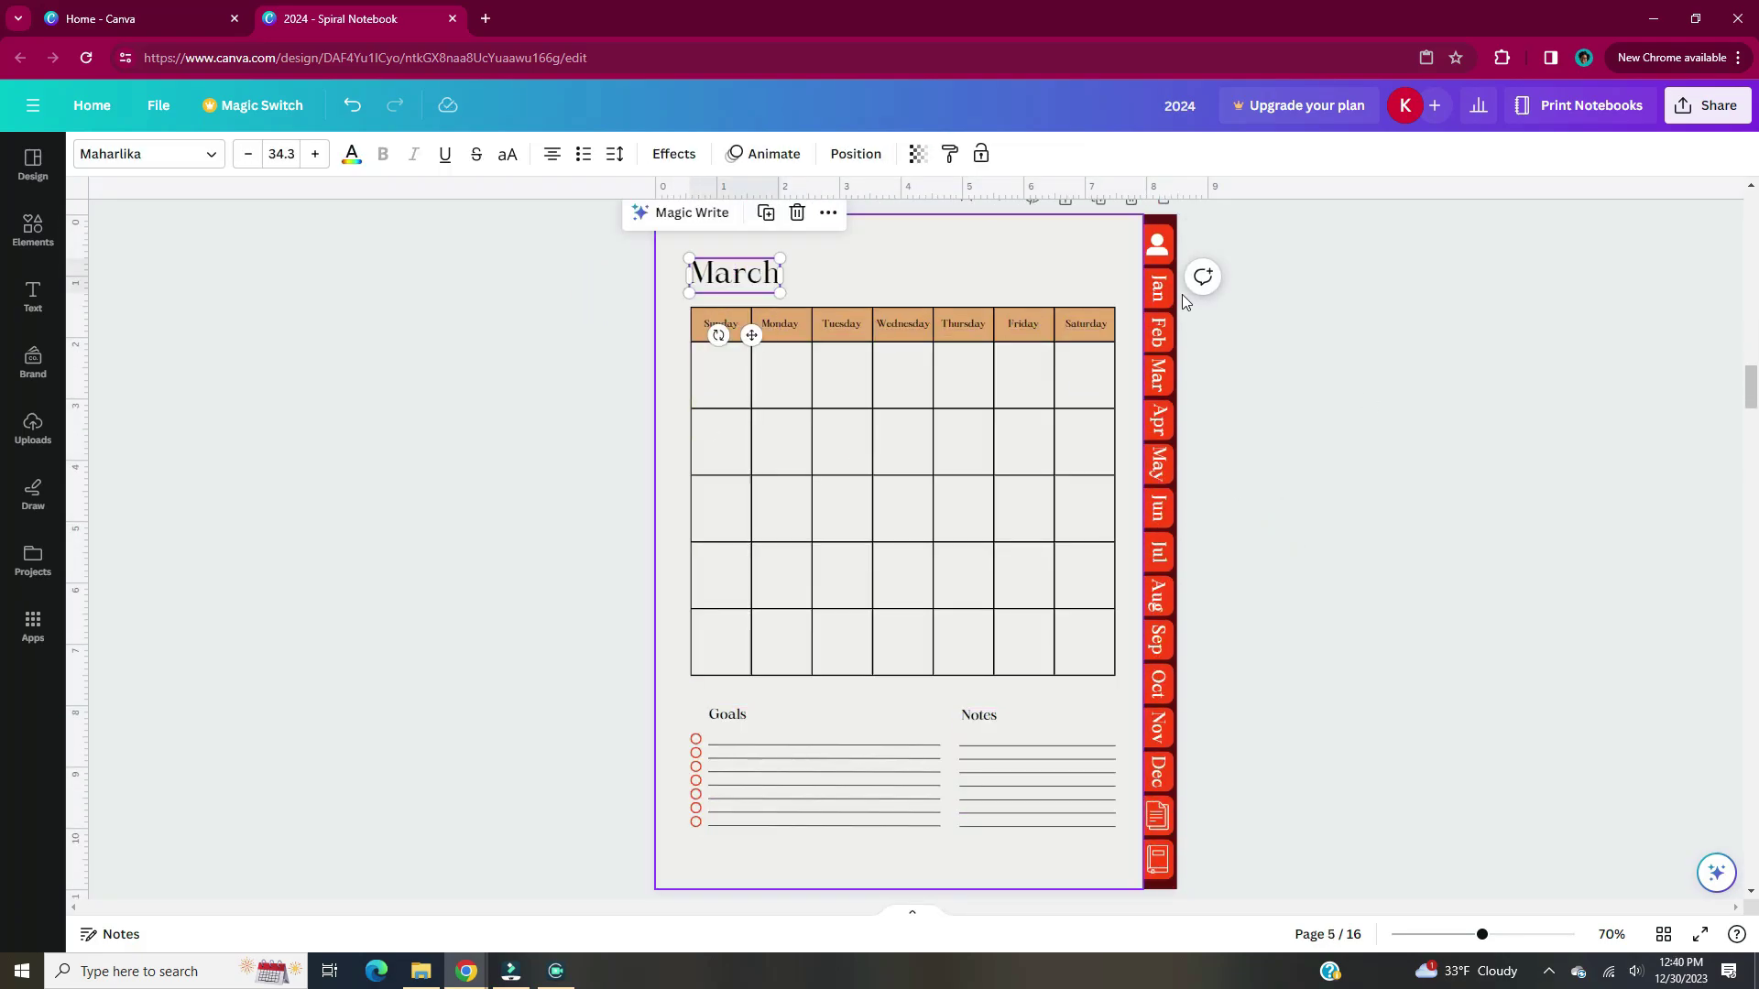
Paste the copied monthly layout onto the "apr" page and change its title to "April".
scroll(1382, 538, "down", 5)
right_click(720, 331)
left_click(774, 420)
double_click(745, 266)
type("April")
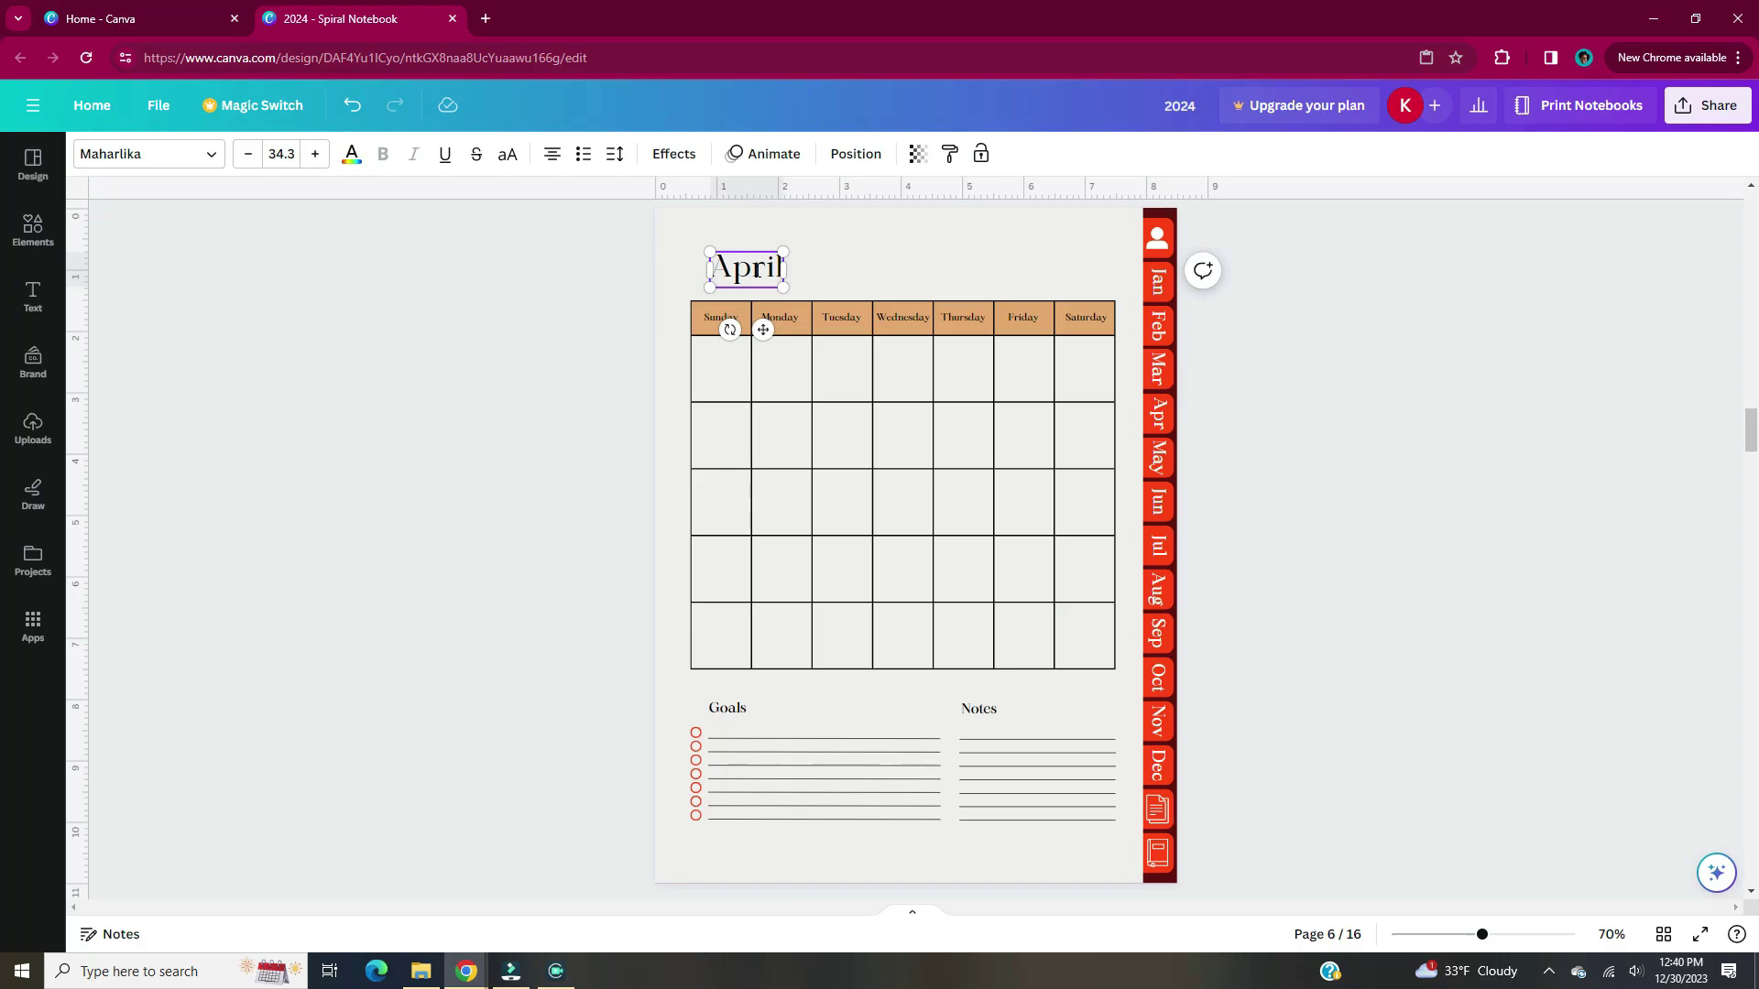
left_click(577, 388)
Paste the copied monthly layout onto the "may" page and change its title to "May".
scroll(577, 389, "down", 6)
right_click(672, 373)
left_click(746, 476)
double_click(744, 355)
type("May")
left_click(514, 440)
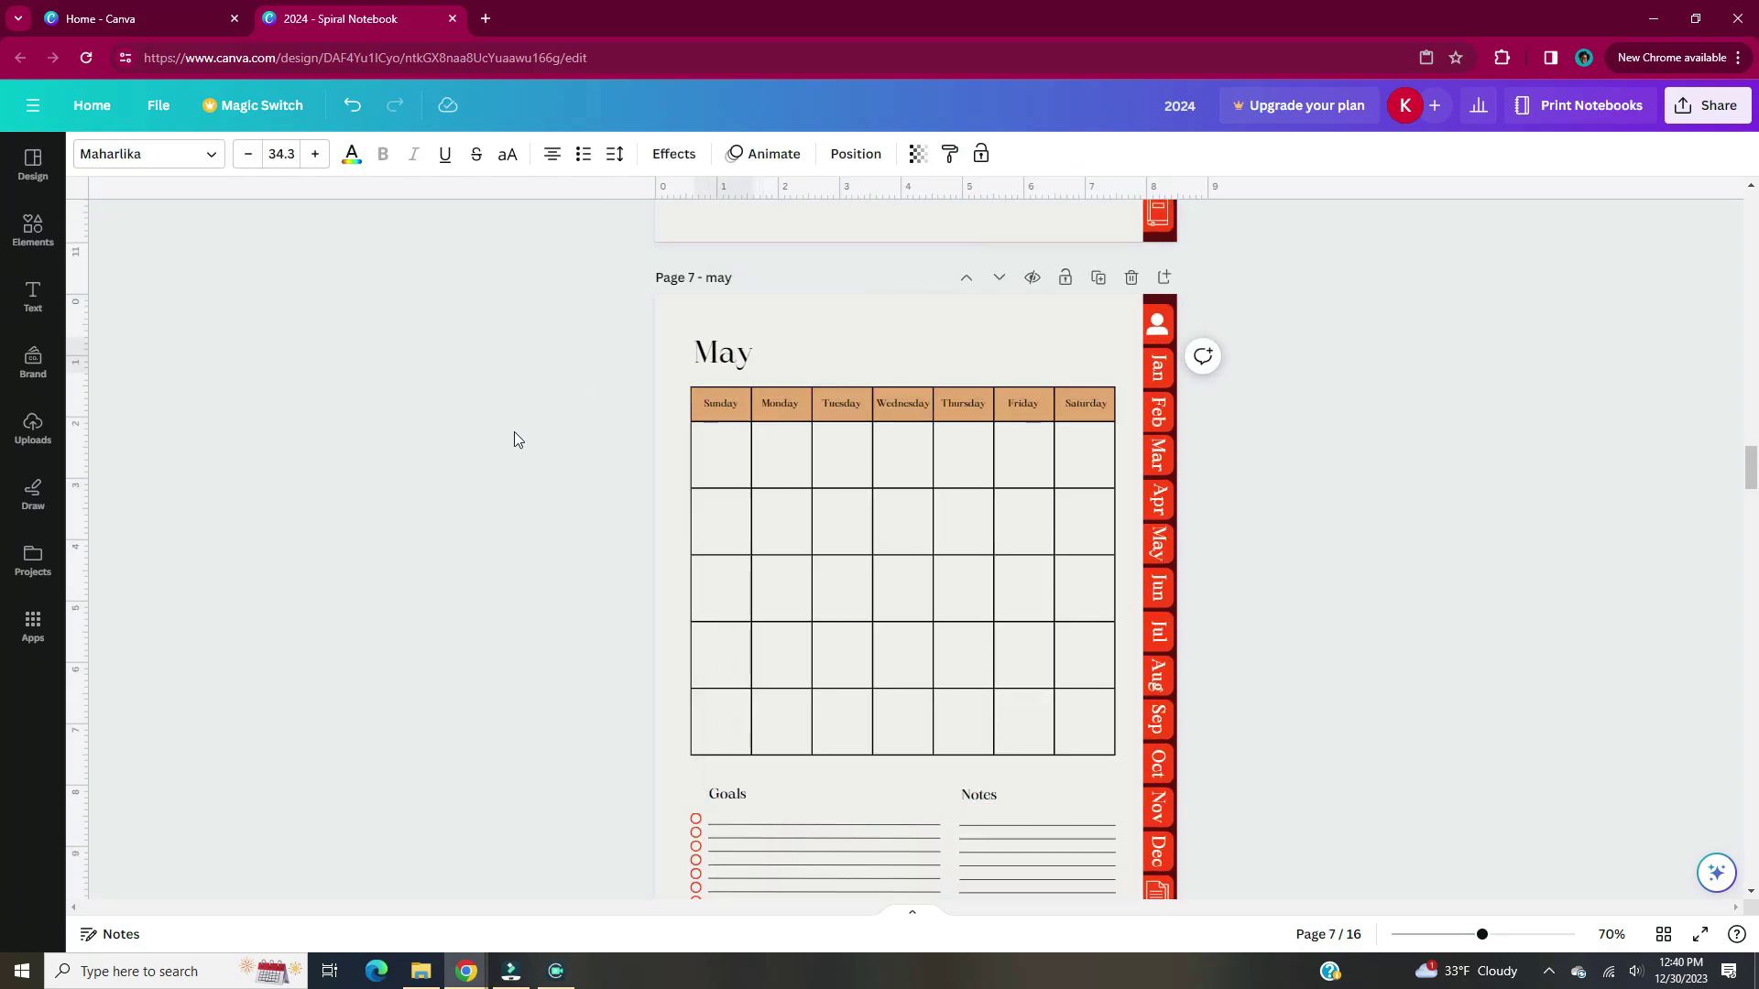
Paste the copied monthly layout onto the "jun" page, change its title to "June" and shift the title slightly left.
scroll(515, 440, "down", 7)
right_click(751, 403)
left_click(809, 467)
double_click(747, 348)
type("June")
left_click_drag(746, 348, 730, 348)
Paste the copied monthly layout onto the "jul" page and change its title to "July".
scroll(560, 504, "down", 8)
right_click(741, 421)
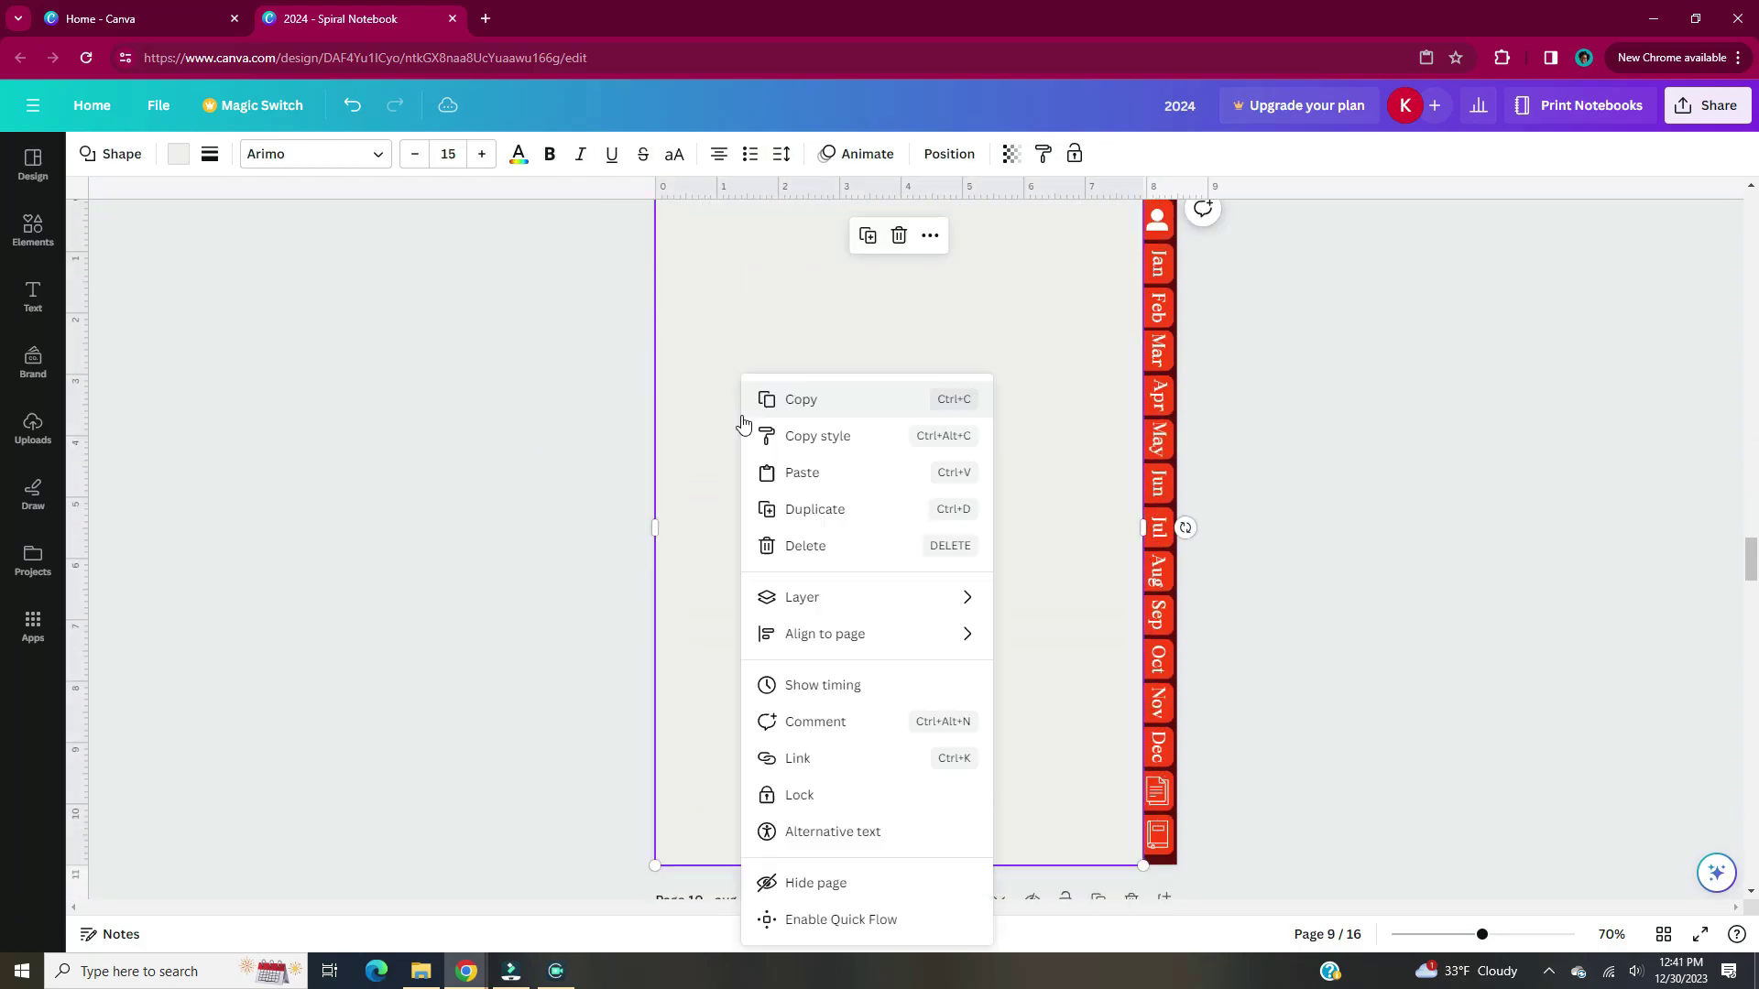
left_click(801, 471)
double_click(749, 248)
type("July")
Paste the copied monthly layout onto the "aug" page and change its title to "August".
scroll(666, 282, "down", 5)
right_click(706, 287)
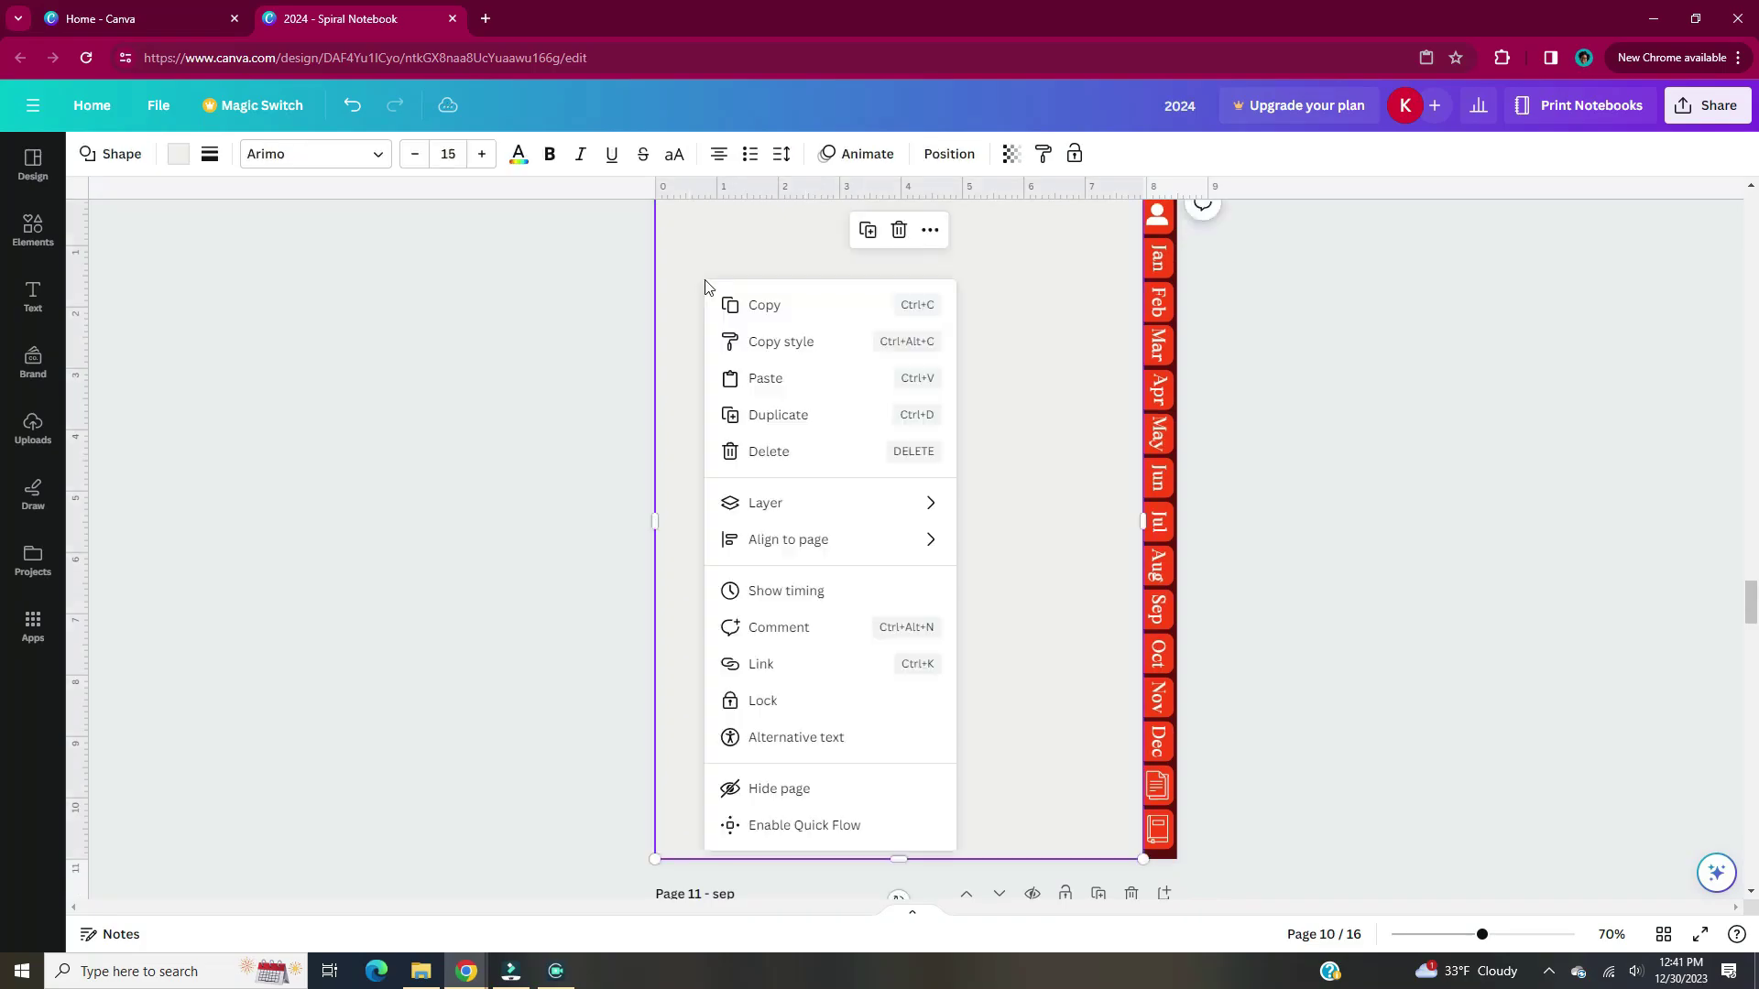
left_click(765, 377)
double_click(746, 241)
type("August")
Paste the copied monthly layout onto the "sep" page and change its title to "September".
scroll(747, 241, "down", 5)
right_click(724, 380)
left_click(774, 467)
left_click(747, 241)
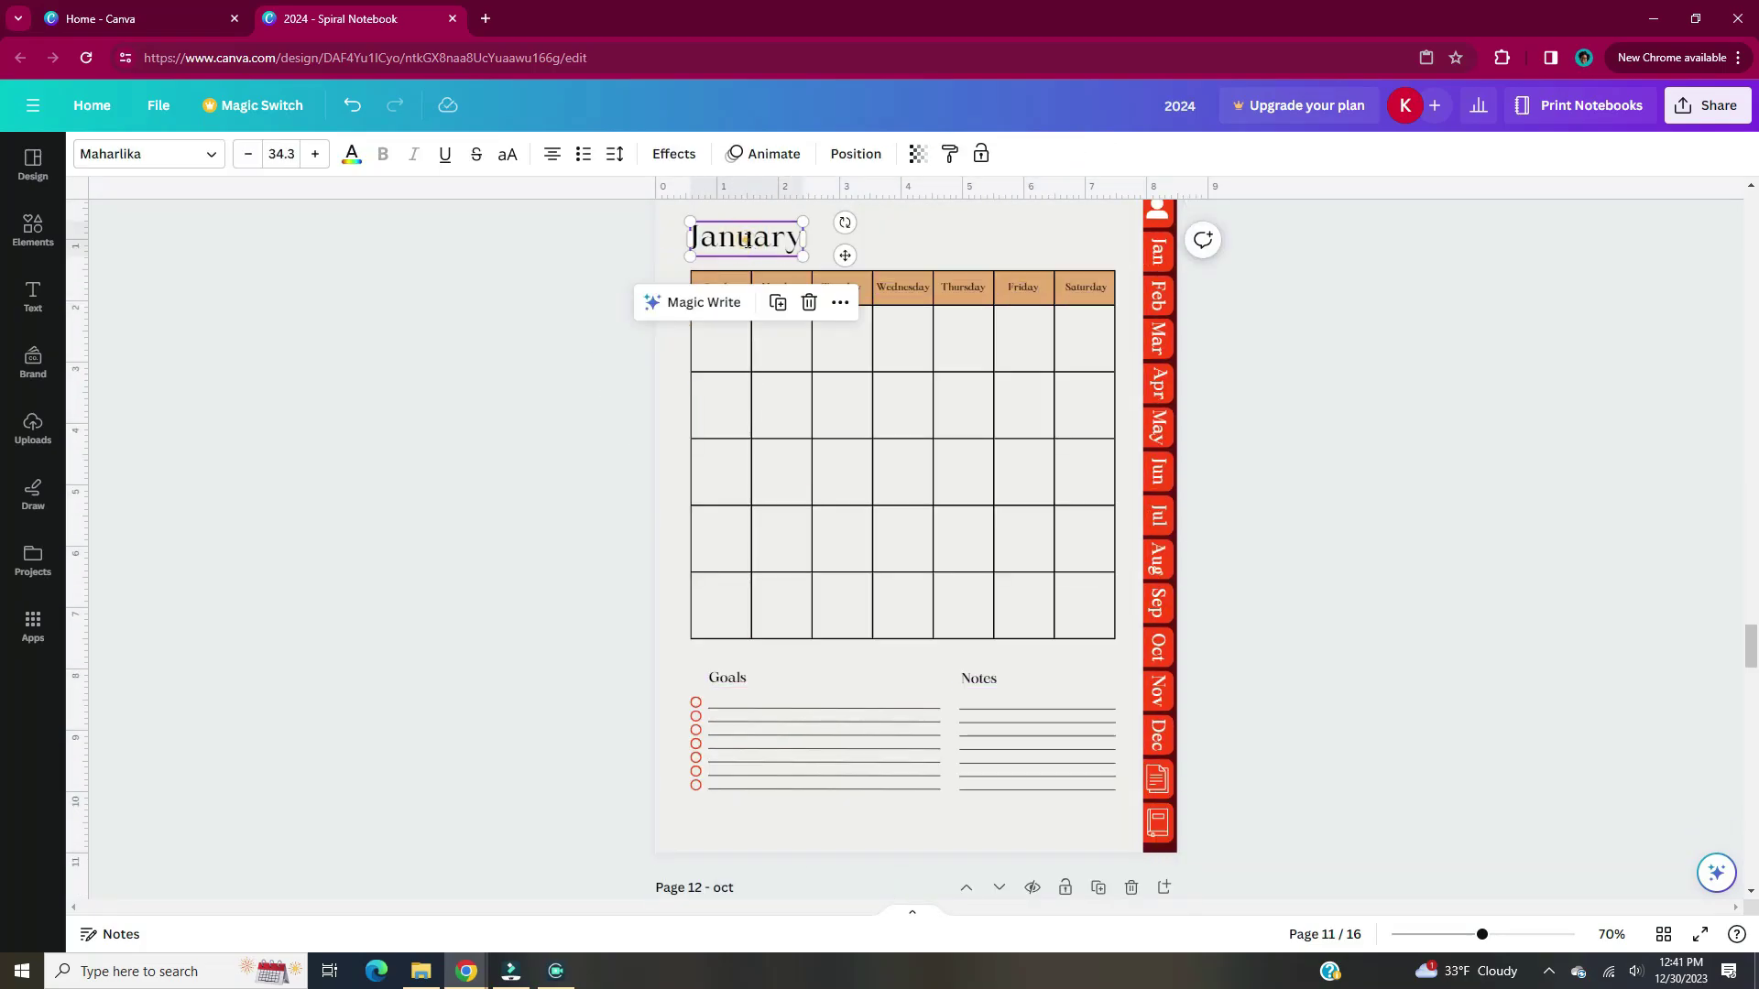
double_click(746, 241)
type("September")
key("Escape")
Paste the copied monthly layout onto the "oct" page and change its title to "October".
scroll(628, 624, "down", 5)
left_click(667, 446)
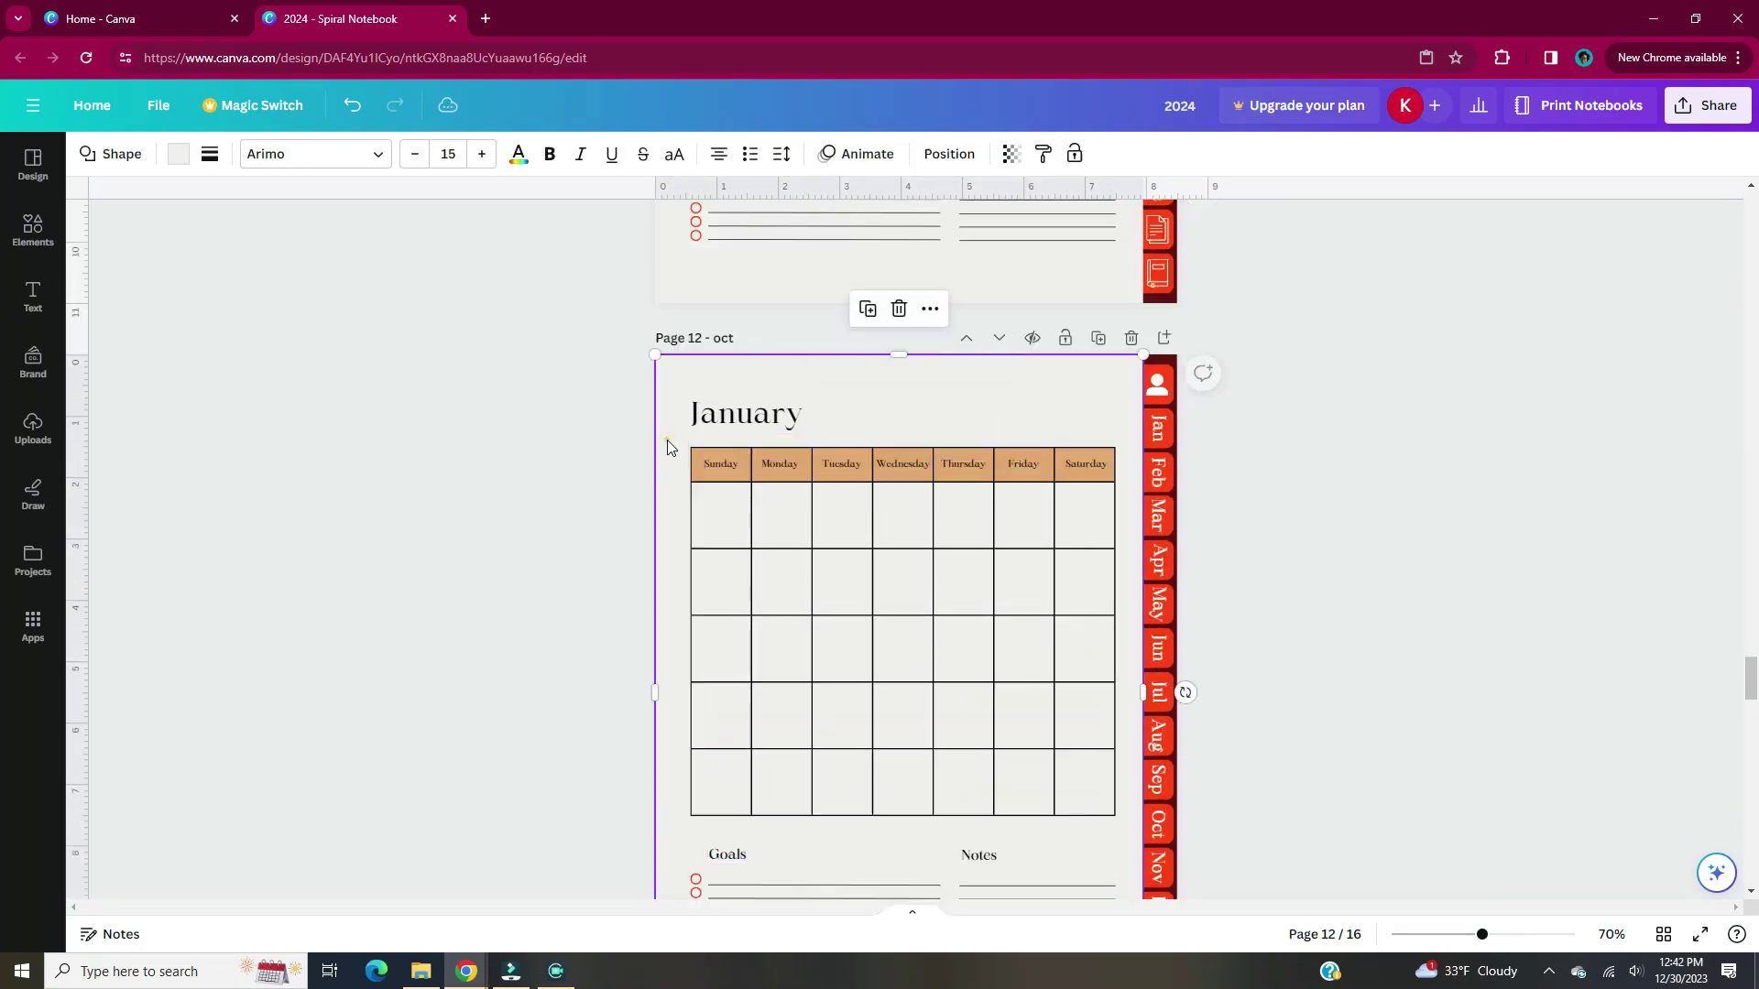
double_click(746, 413)
type("October")
key("Escape")
Paste the copied monthly layout onto the "nov" page and change its title to "November".
scroll(746, 413, "down", 5)
right_click(719, 378)
left_click(773, 471)
double_click(732, 316)
type("November")
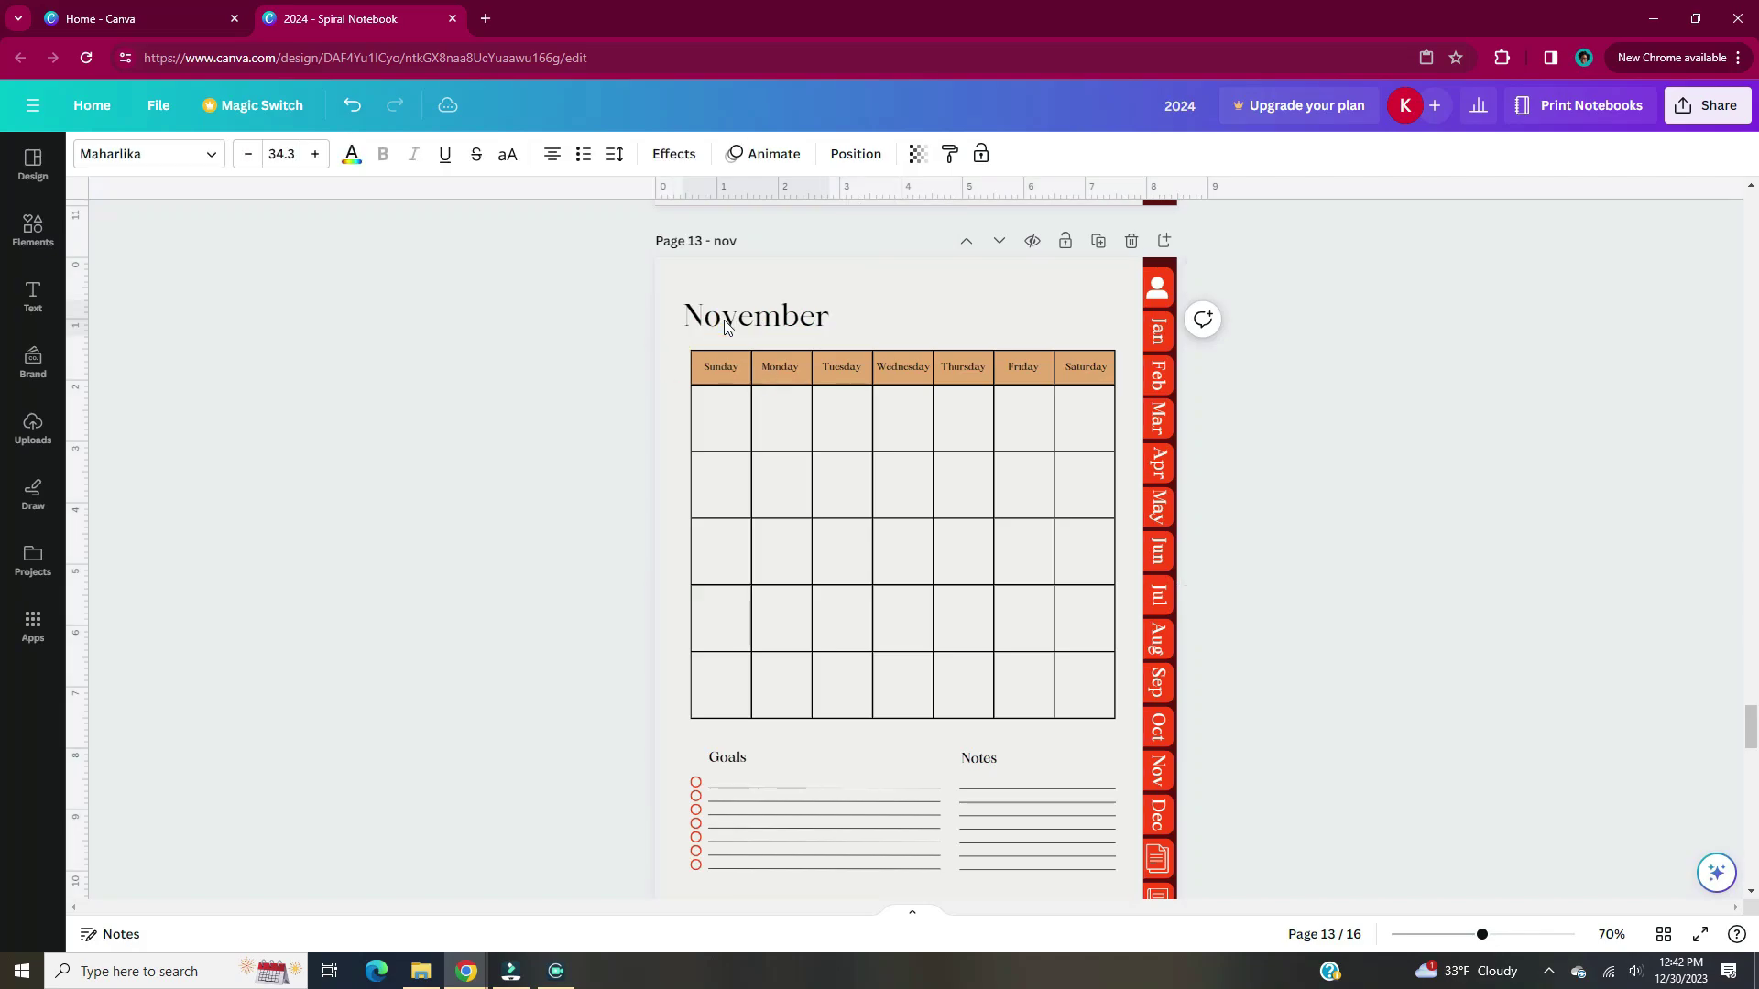
key("Escape")
Paste the copied monthly layout onto the "dec" page and change its title to "December".
scroll(724, 327, "down", 5)
right_click(719, 377)
left_click(719, 471)
double_click(737, 309)
type("December")
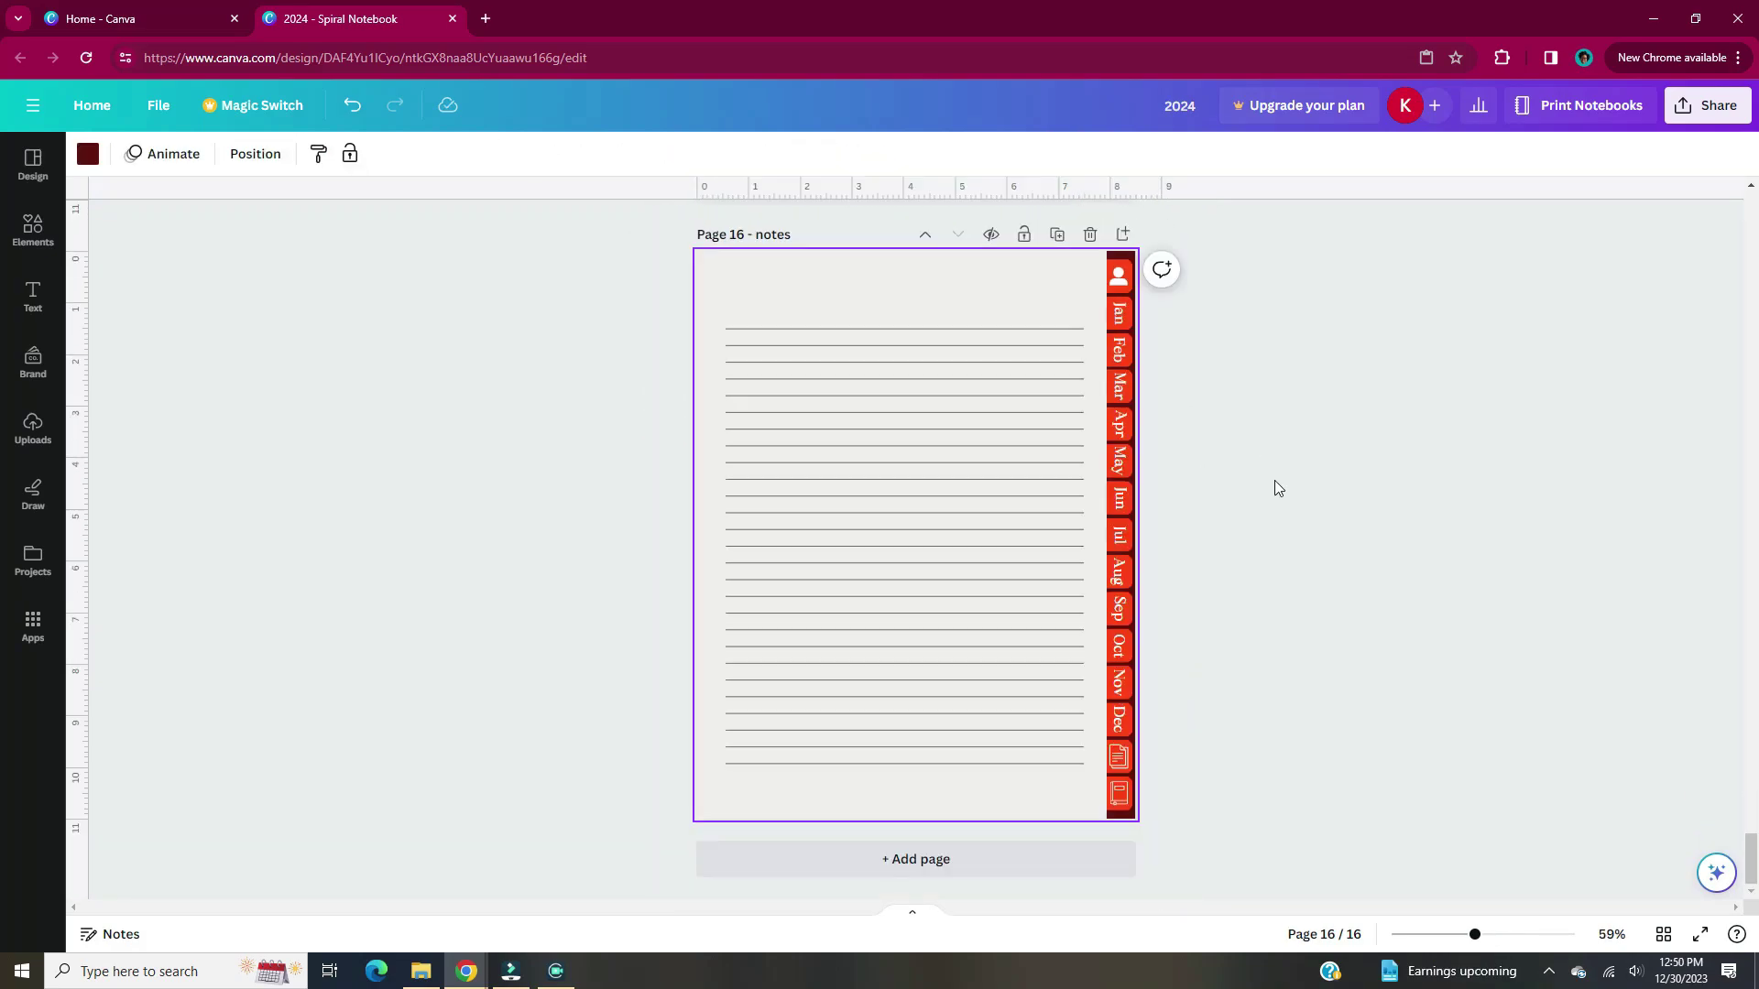
Review the finished planner pages from December back through the months to the cover.
scroll(1277, 488, "up", 10)
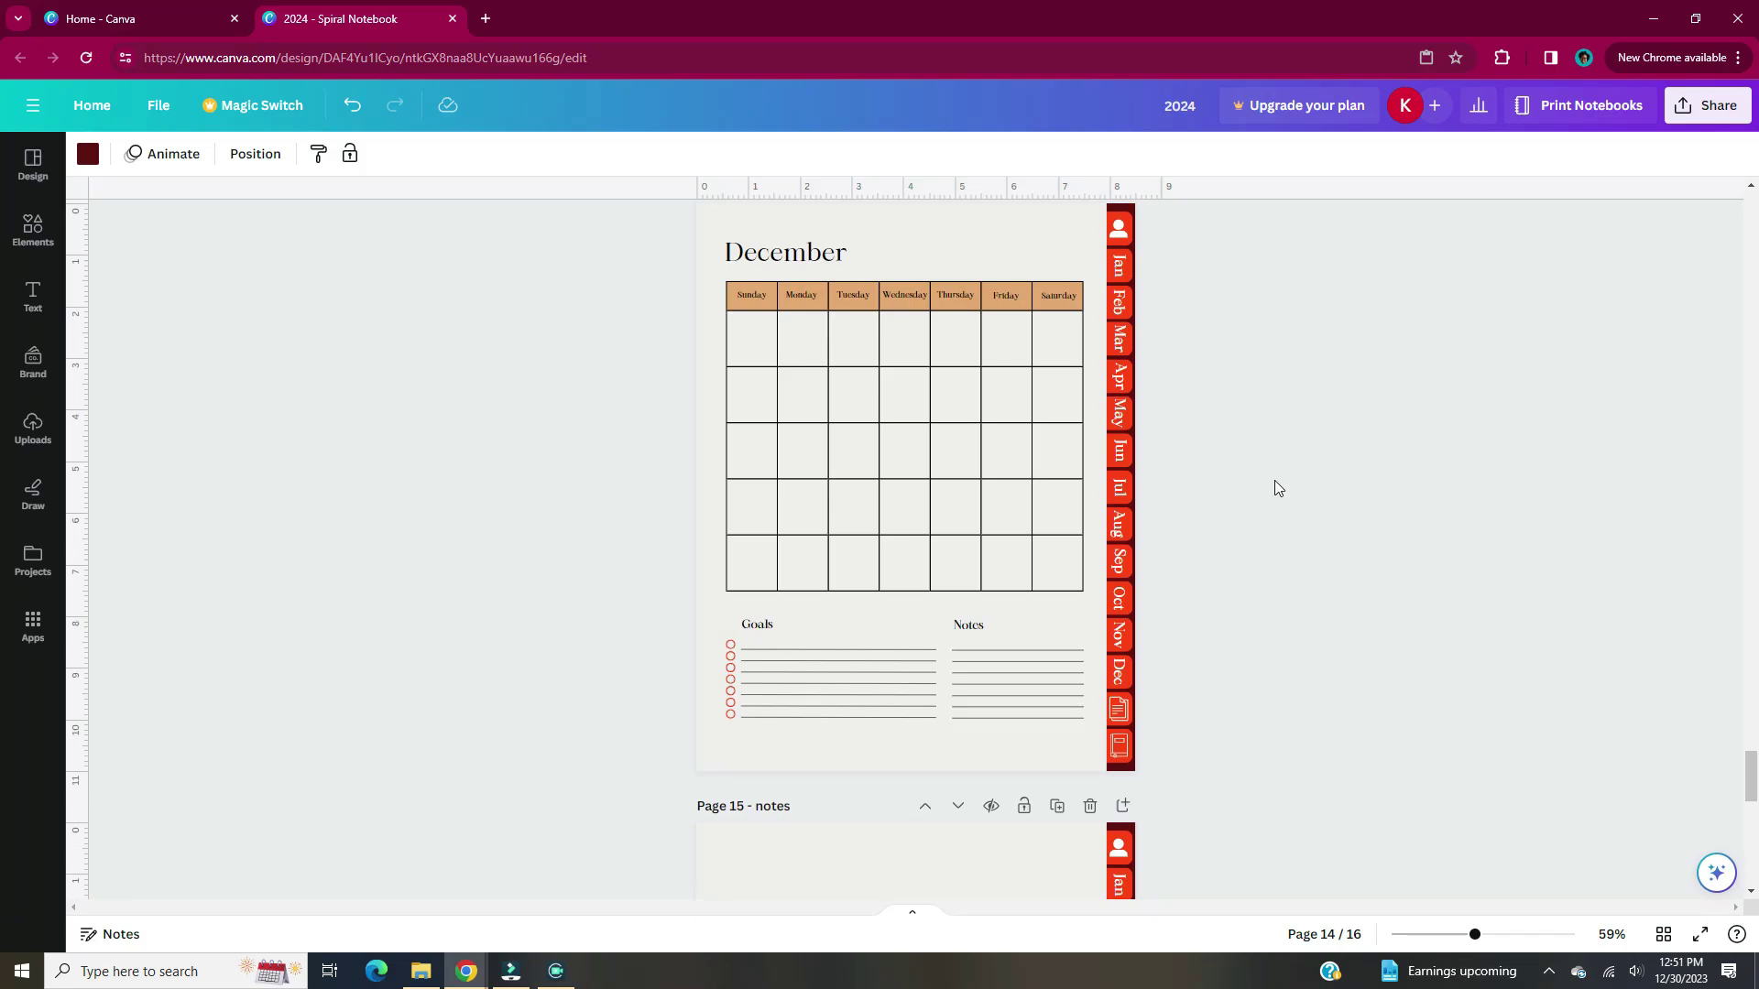
scroll(1278, 488, "up", 10)
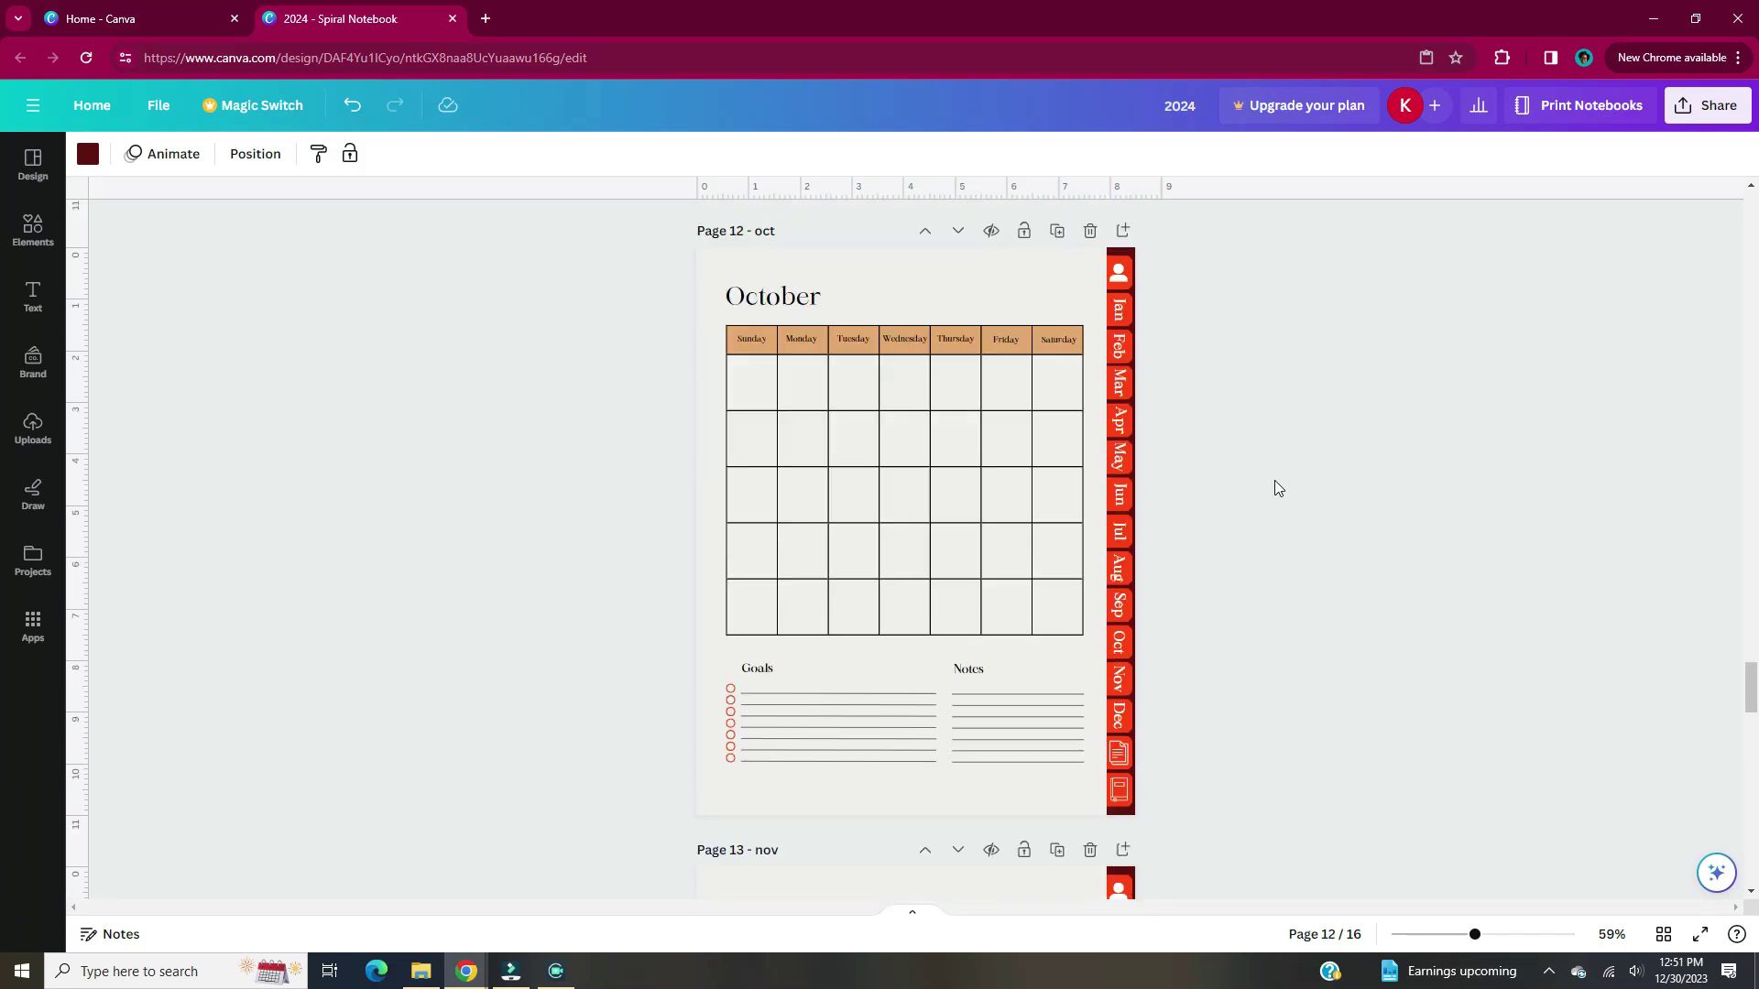
scroll(1278, 487, "up", 2)
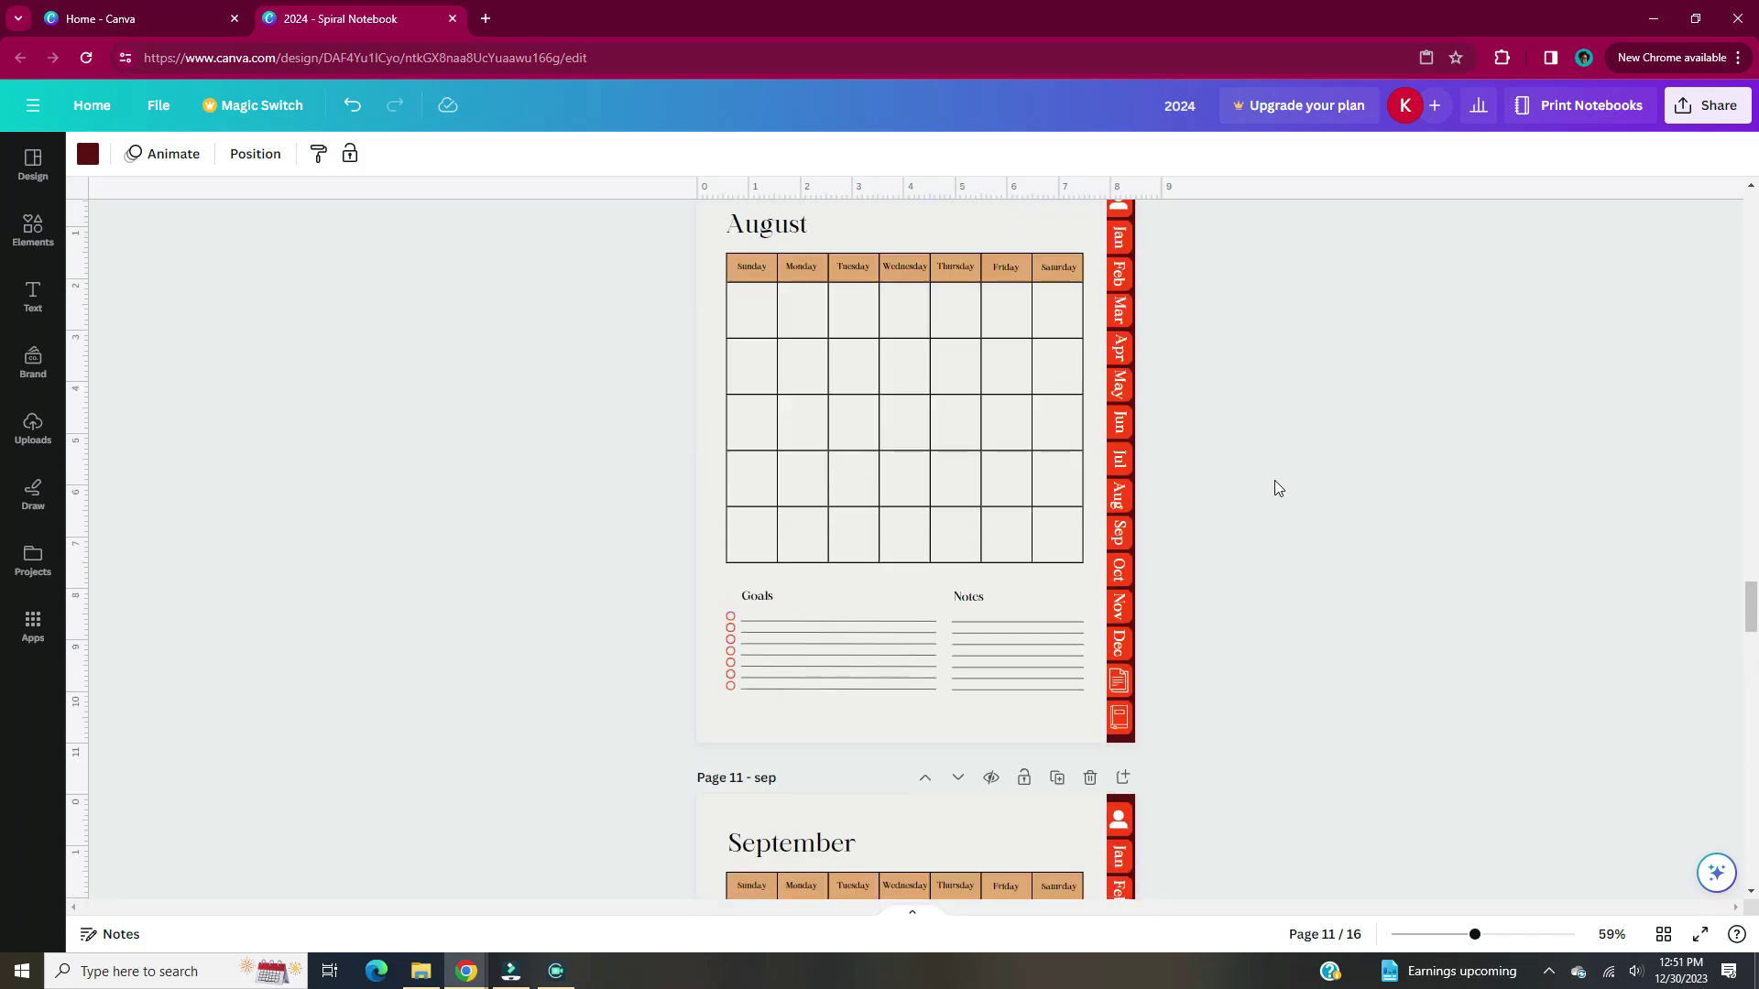
scroll(1278, 488, "up", 10)
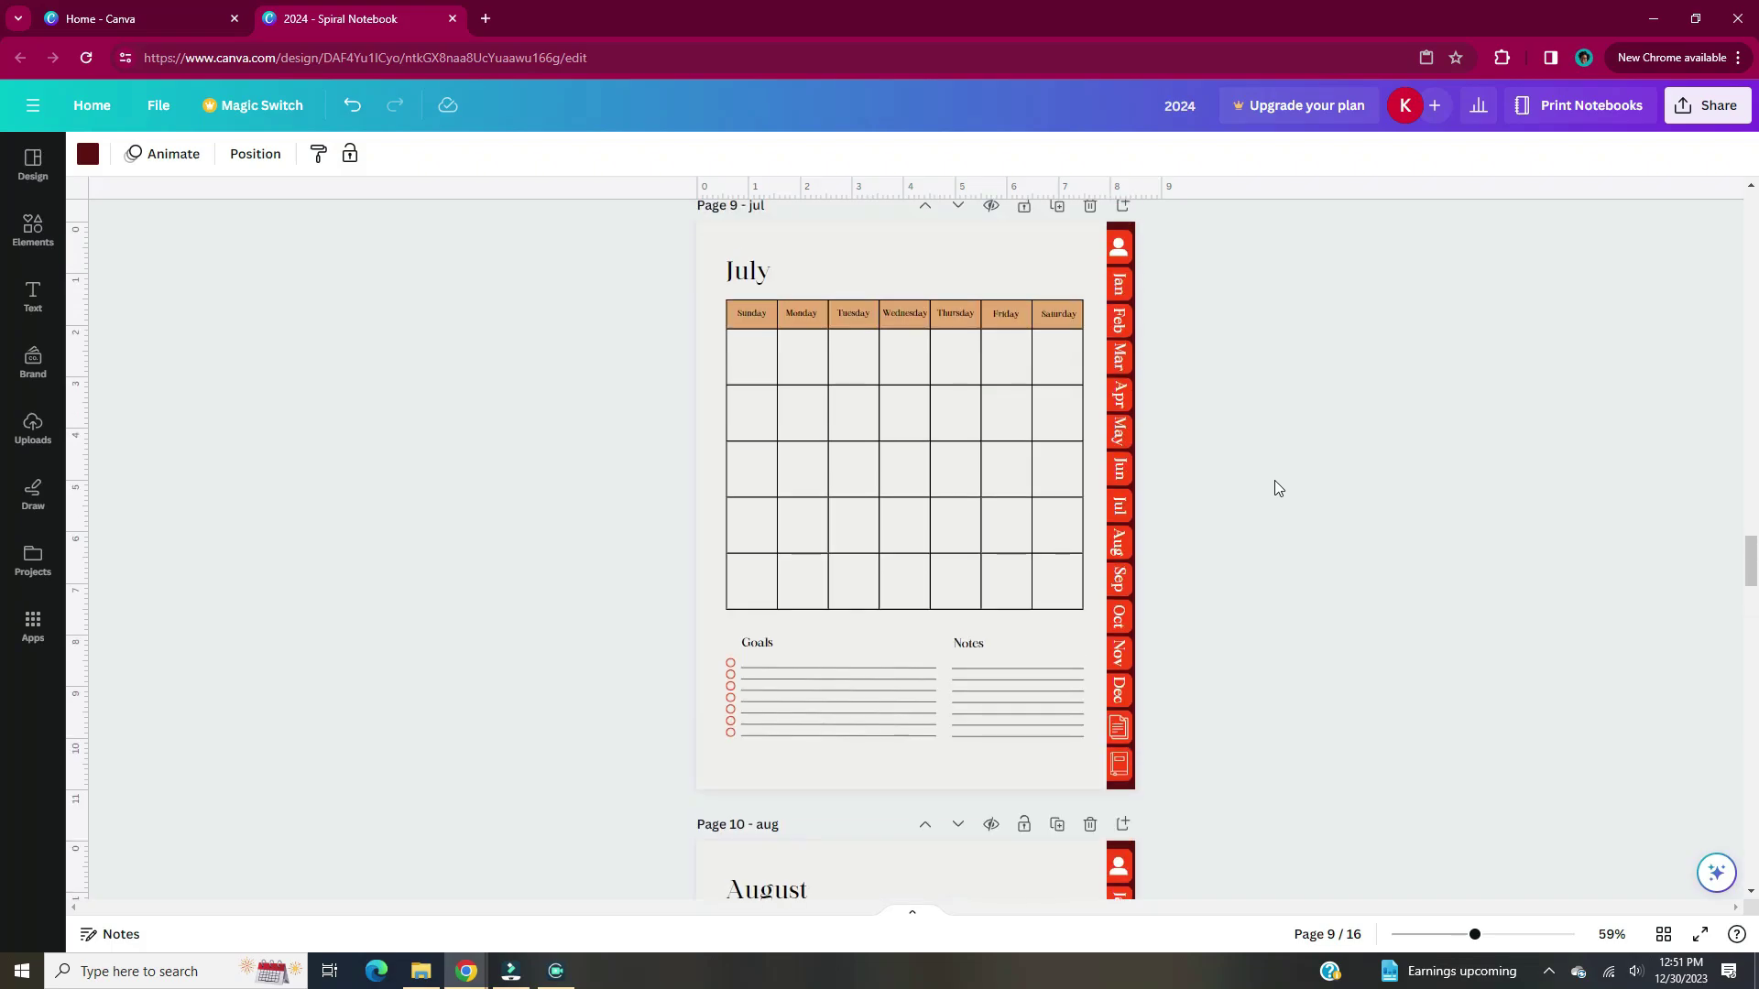
scroll(1278, 487, "up", 10)
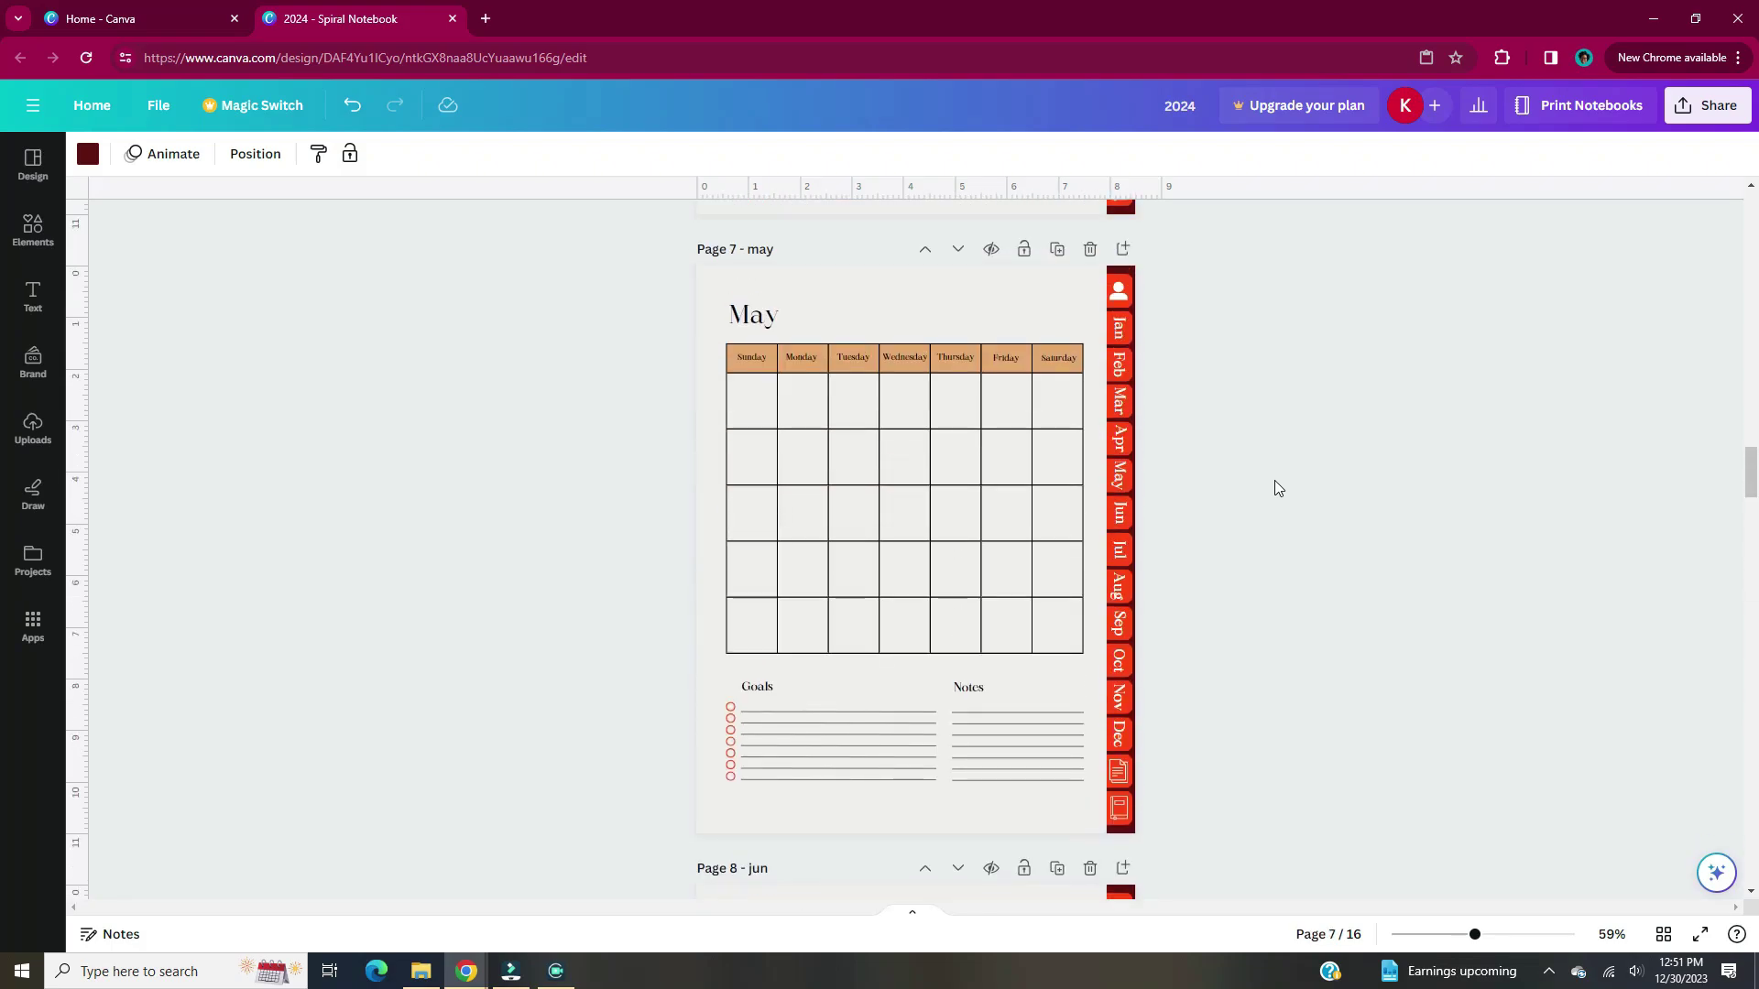
scroll(1278, 487, "up", 8)
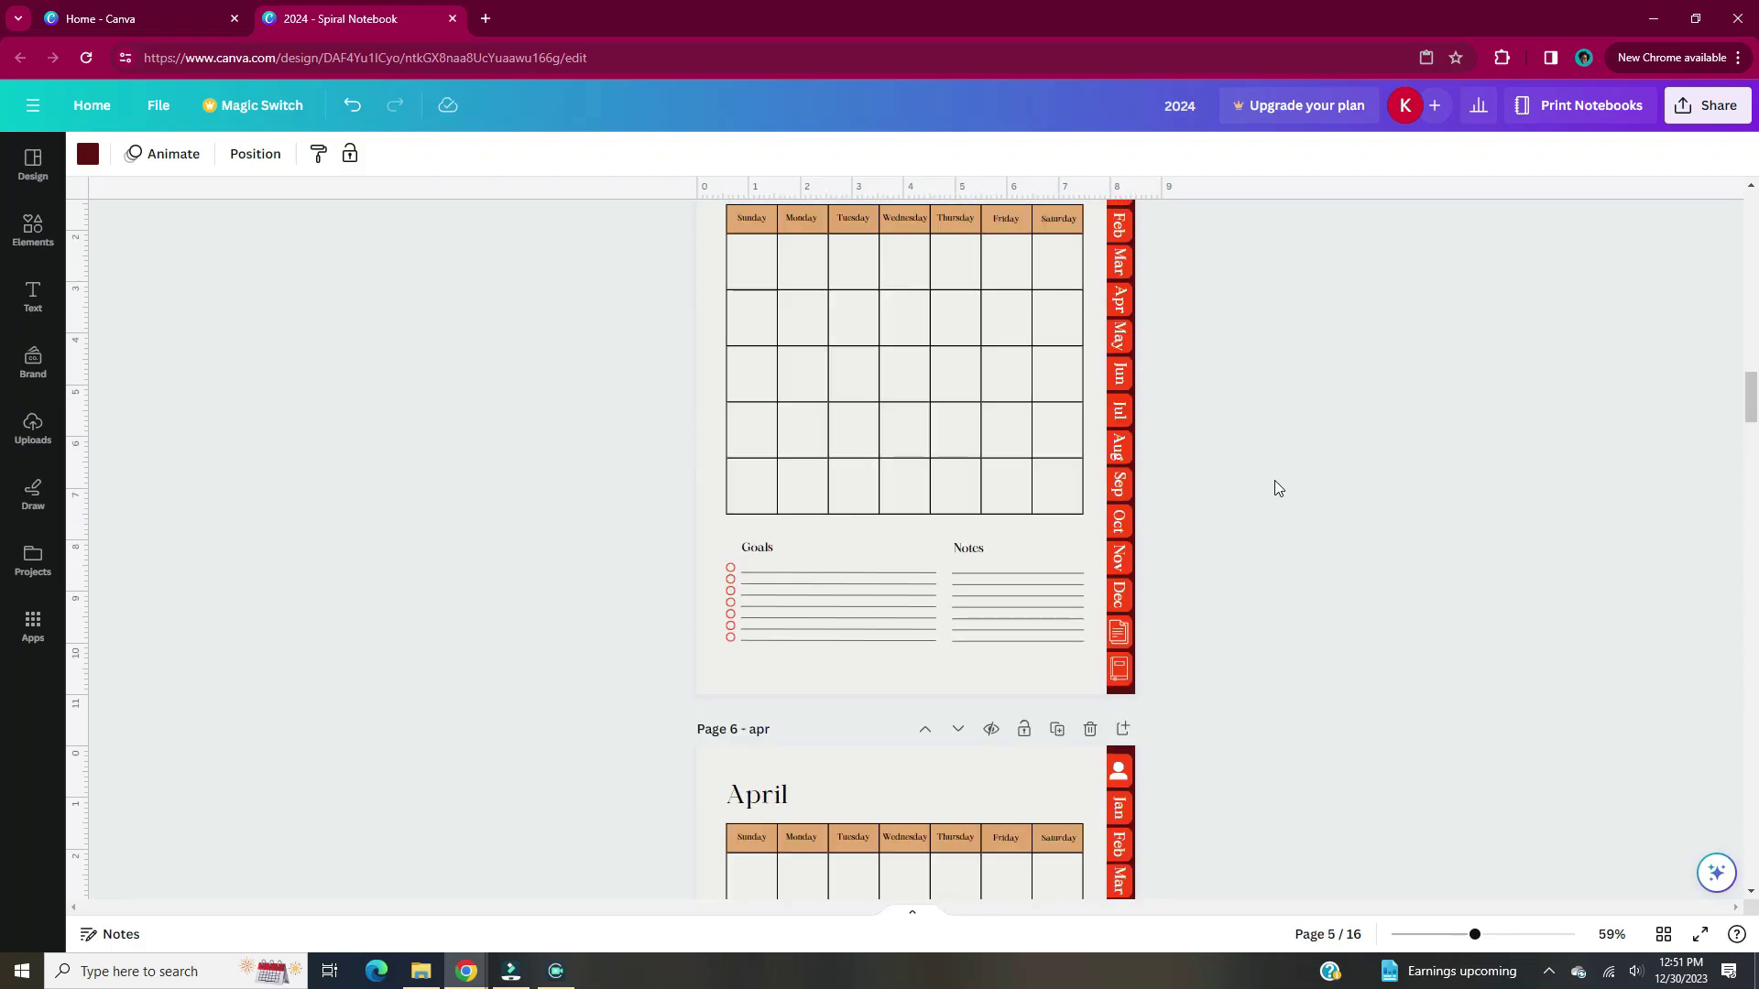
scroll(1278, 487, "up", 6)
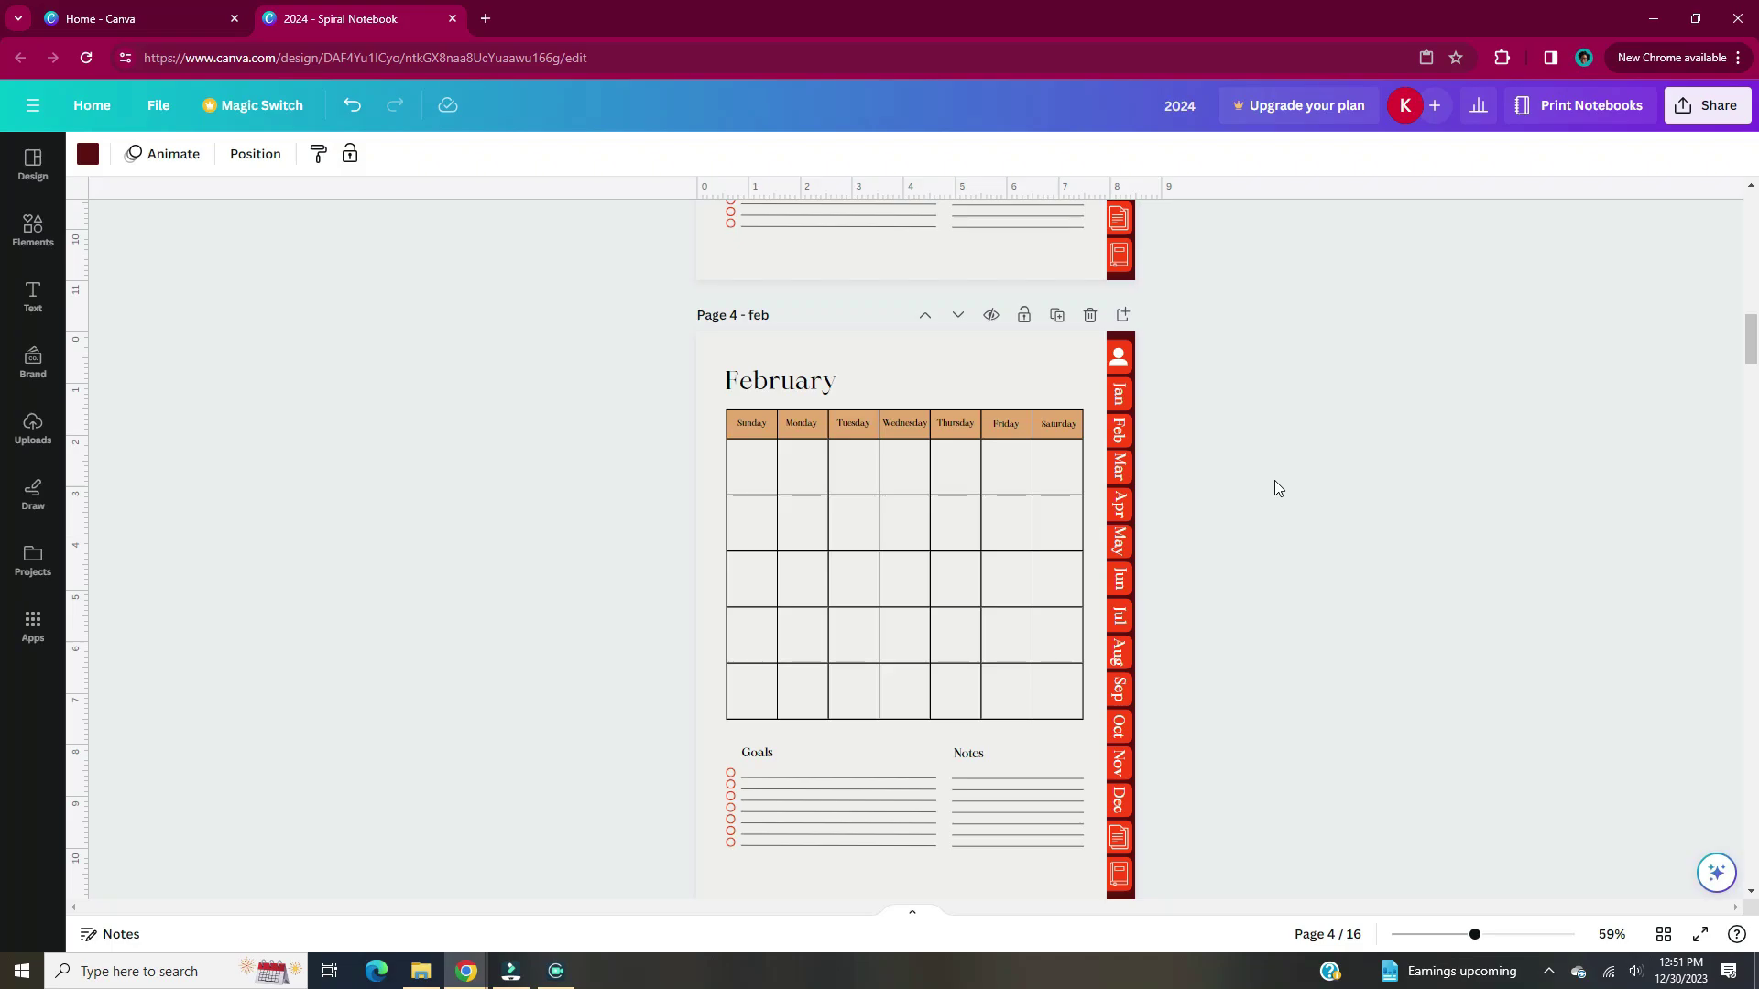
scroll(1277, 487, "up", 8)
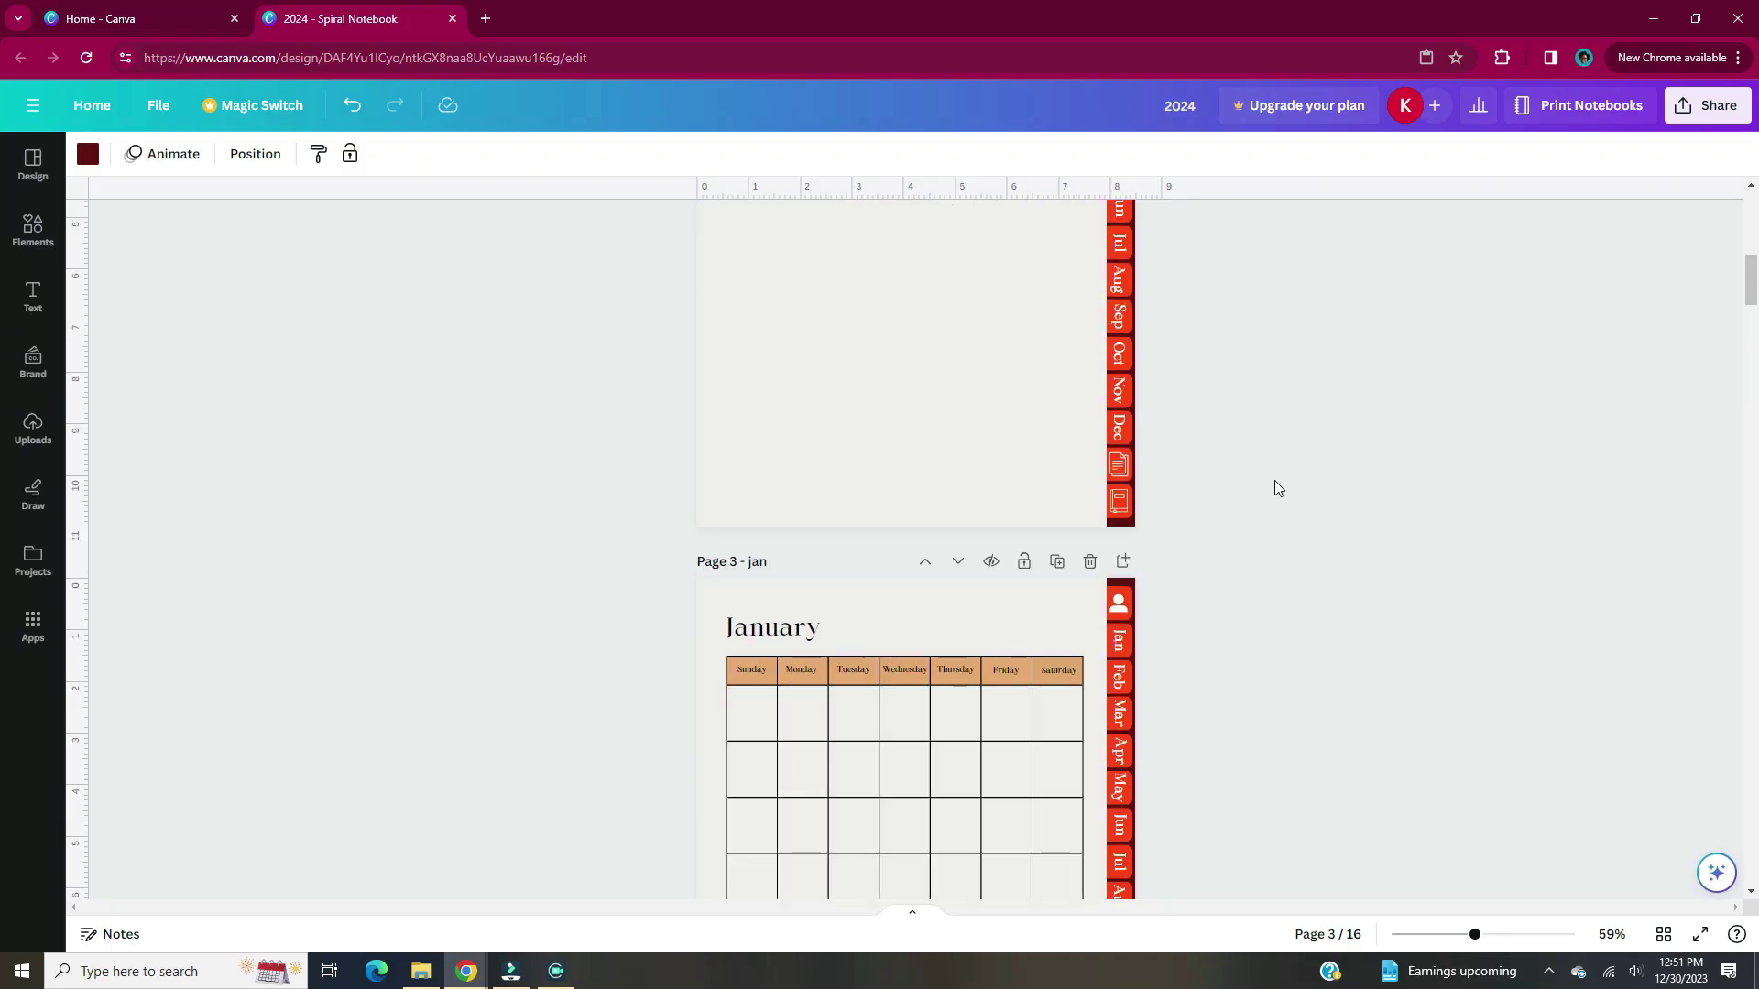
scroll(1277, 487, "up", 10)
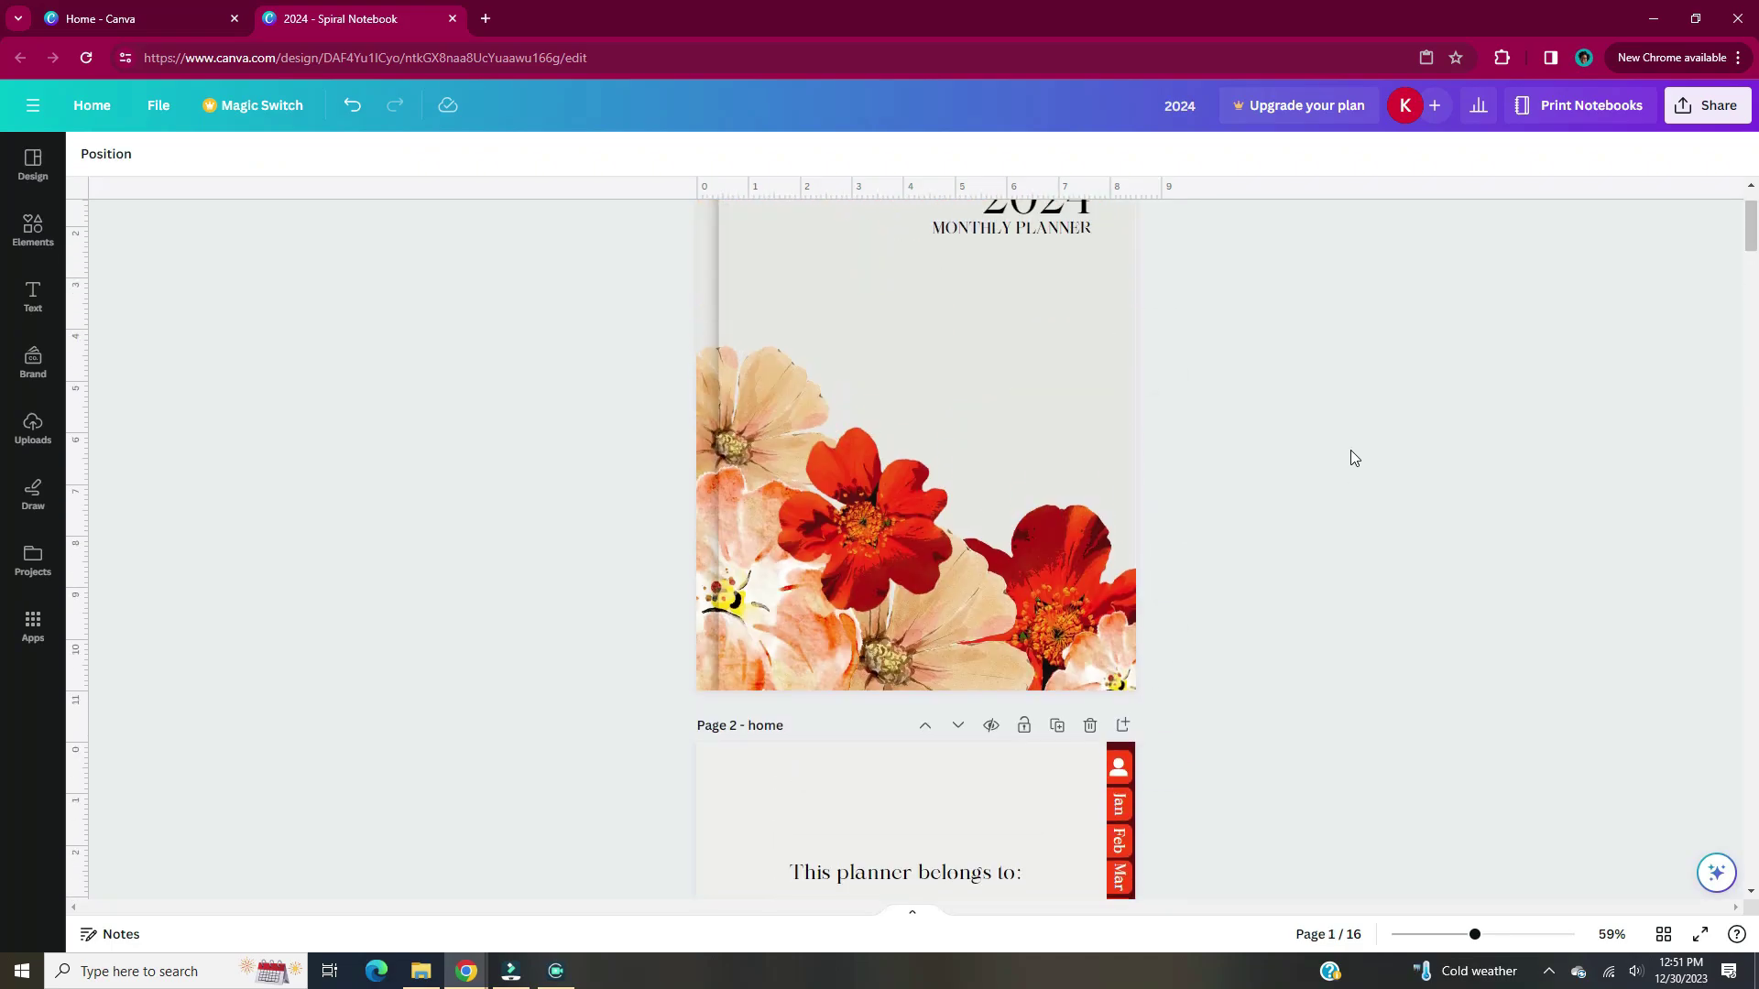
scroll(1353, 458, "up", 2)
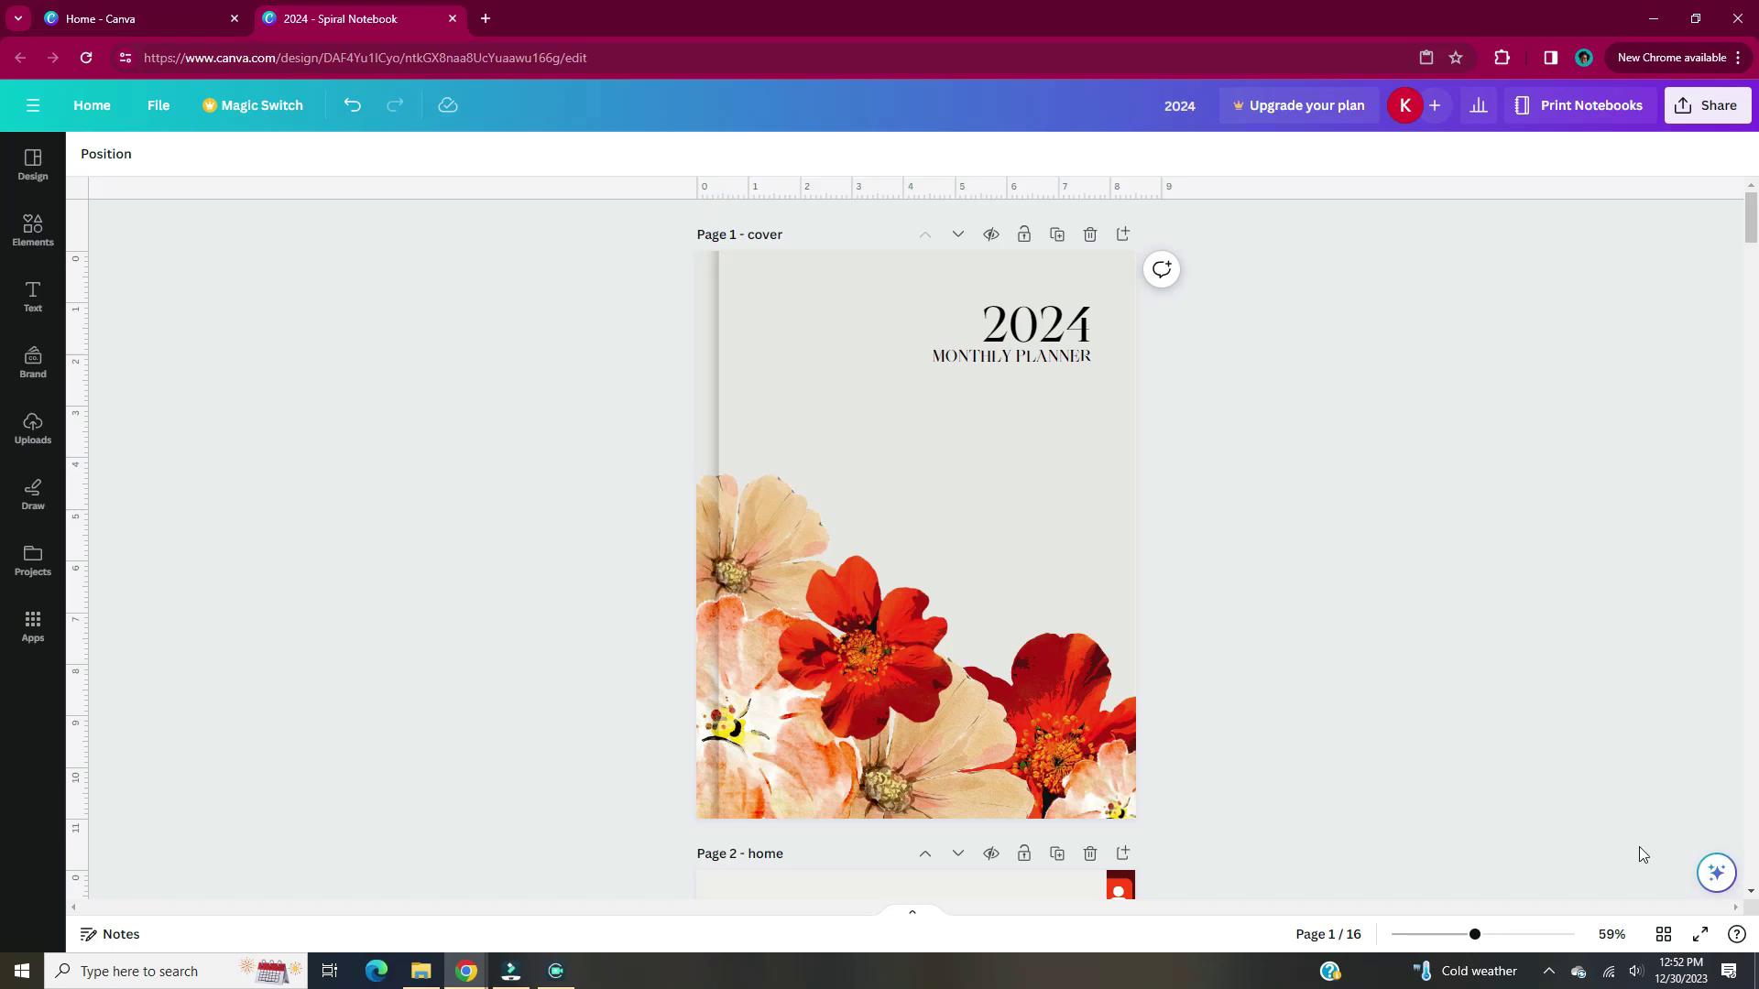
View all planner pages together as a thumbnail overview, and return to the cover page.
left_click(1663, 935)
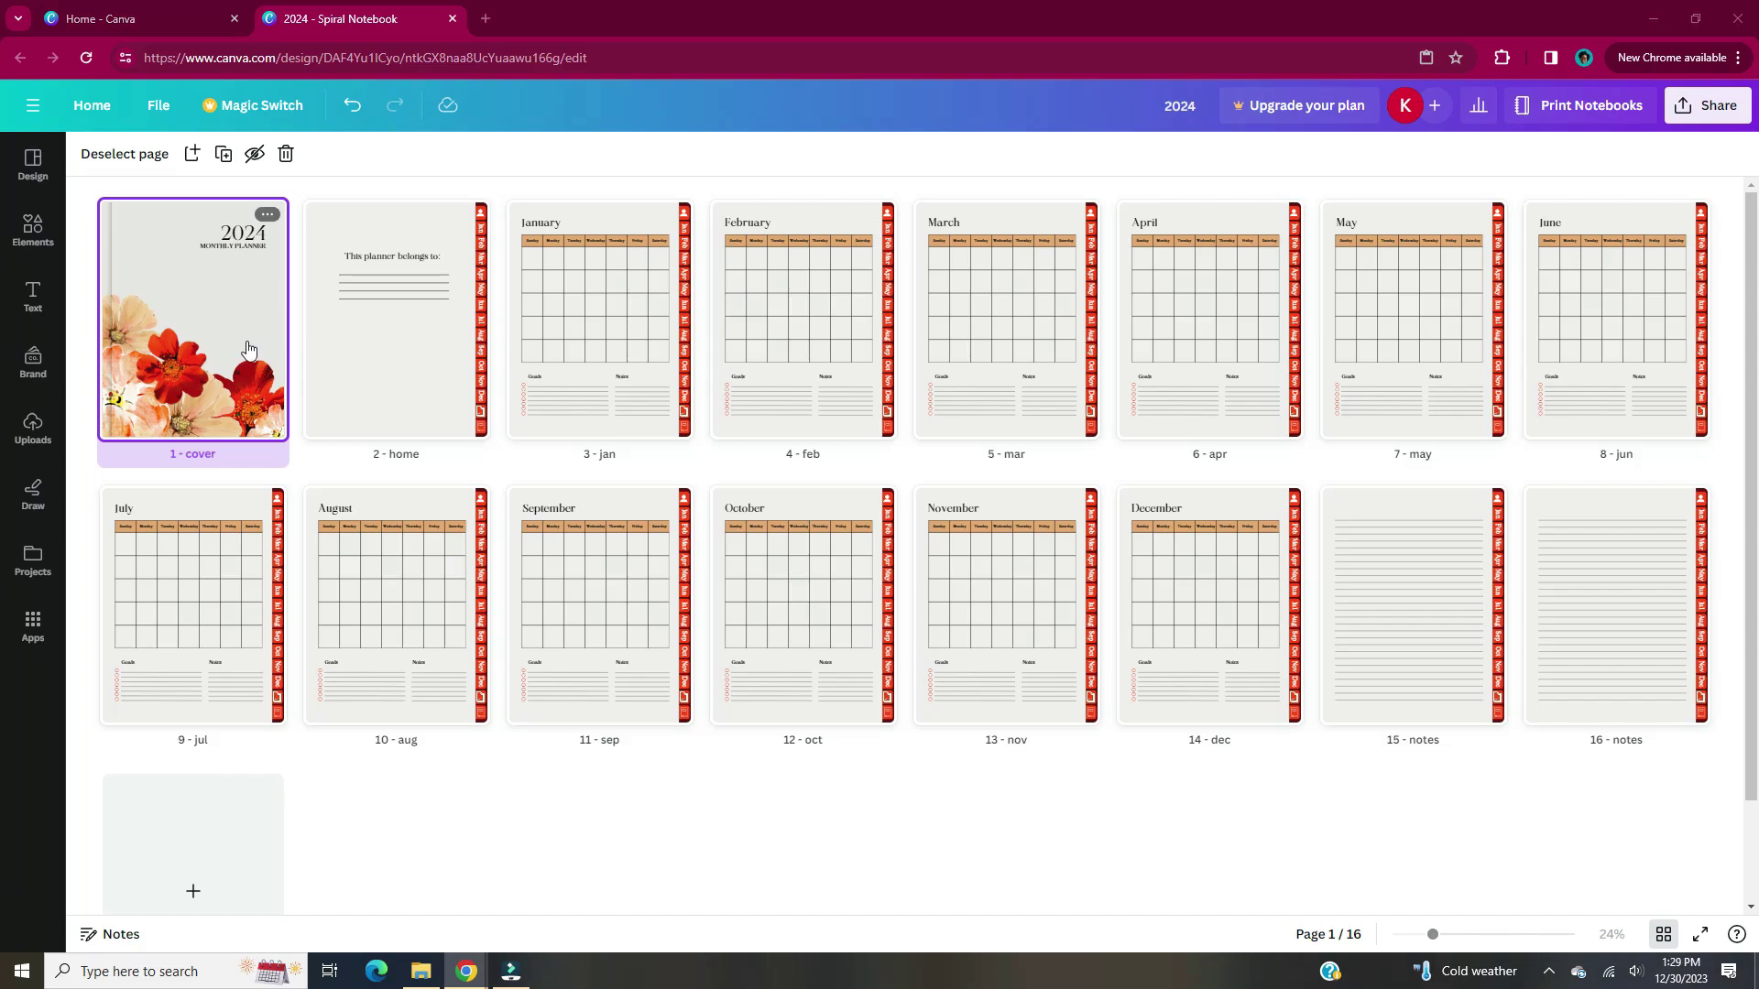
double_click(248, 350)
scroll(1486, 743, "up", 2)
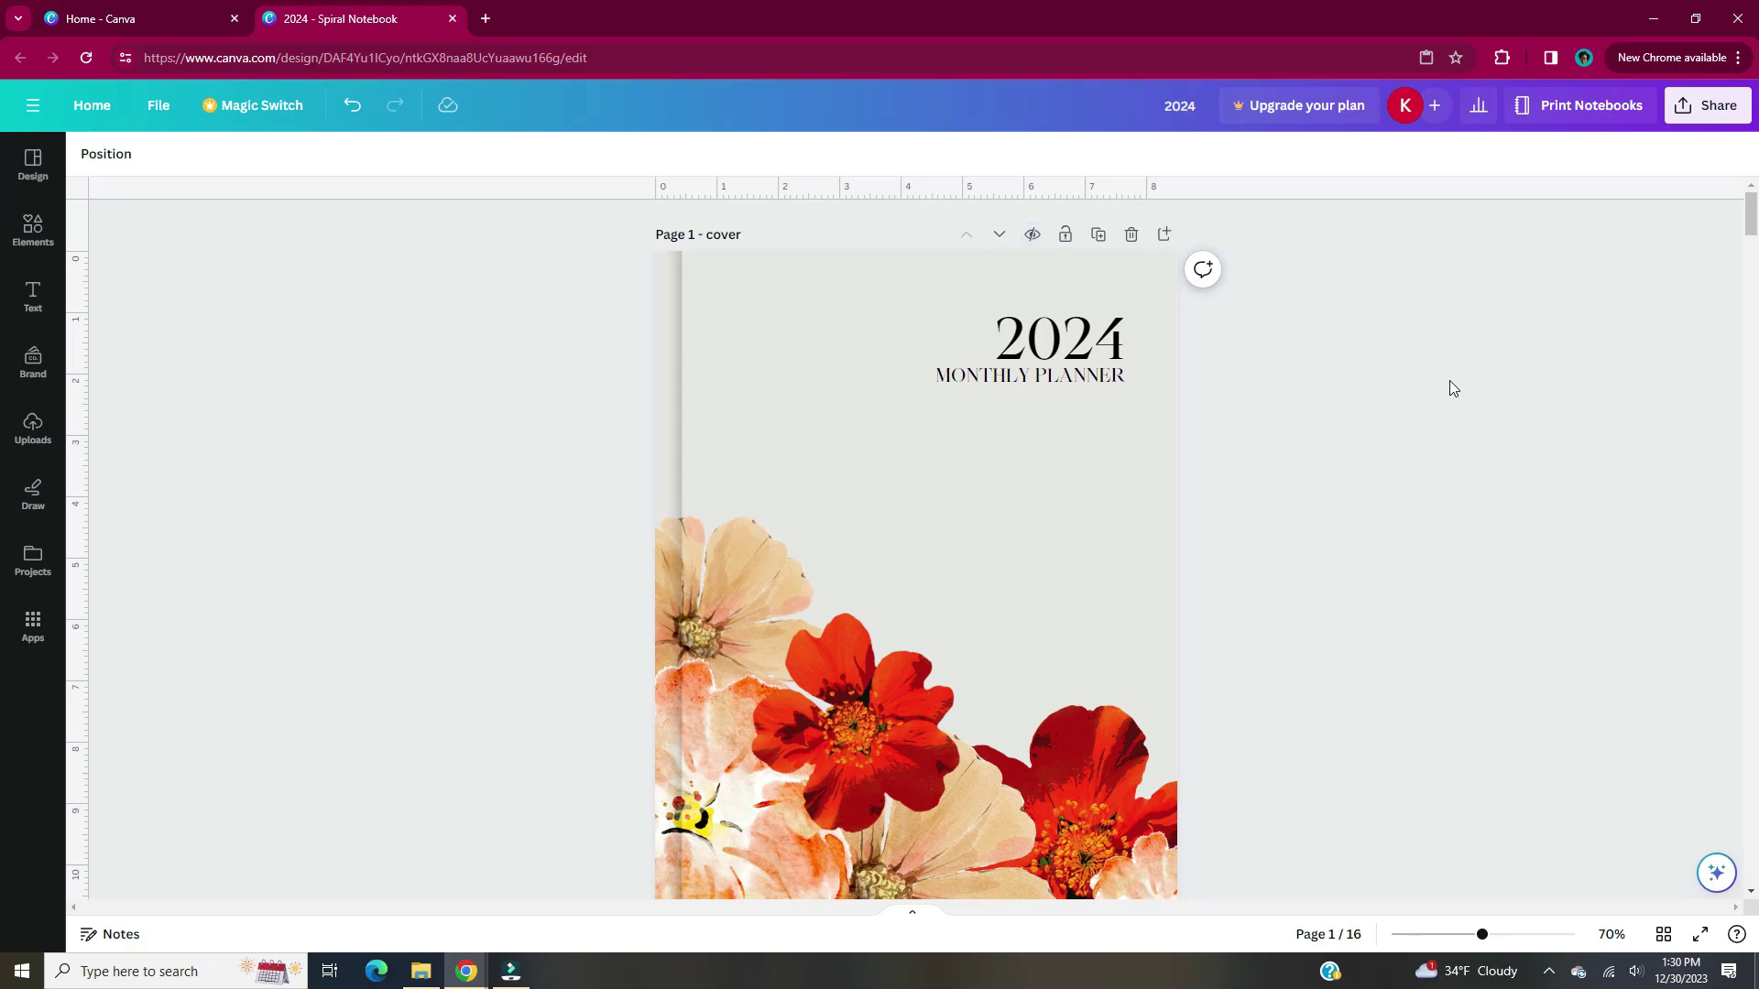
Download all 16 pages of the planner as a PDF Standard file.
left_click(1722, 117)
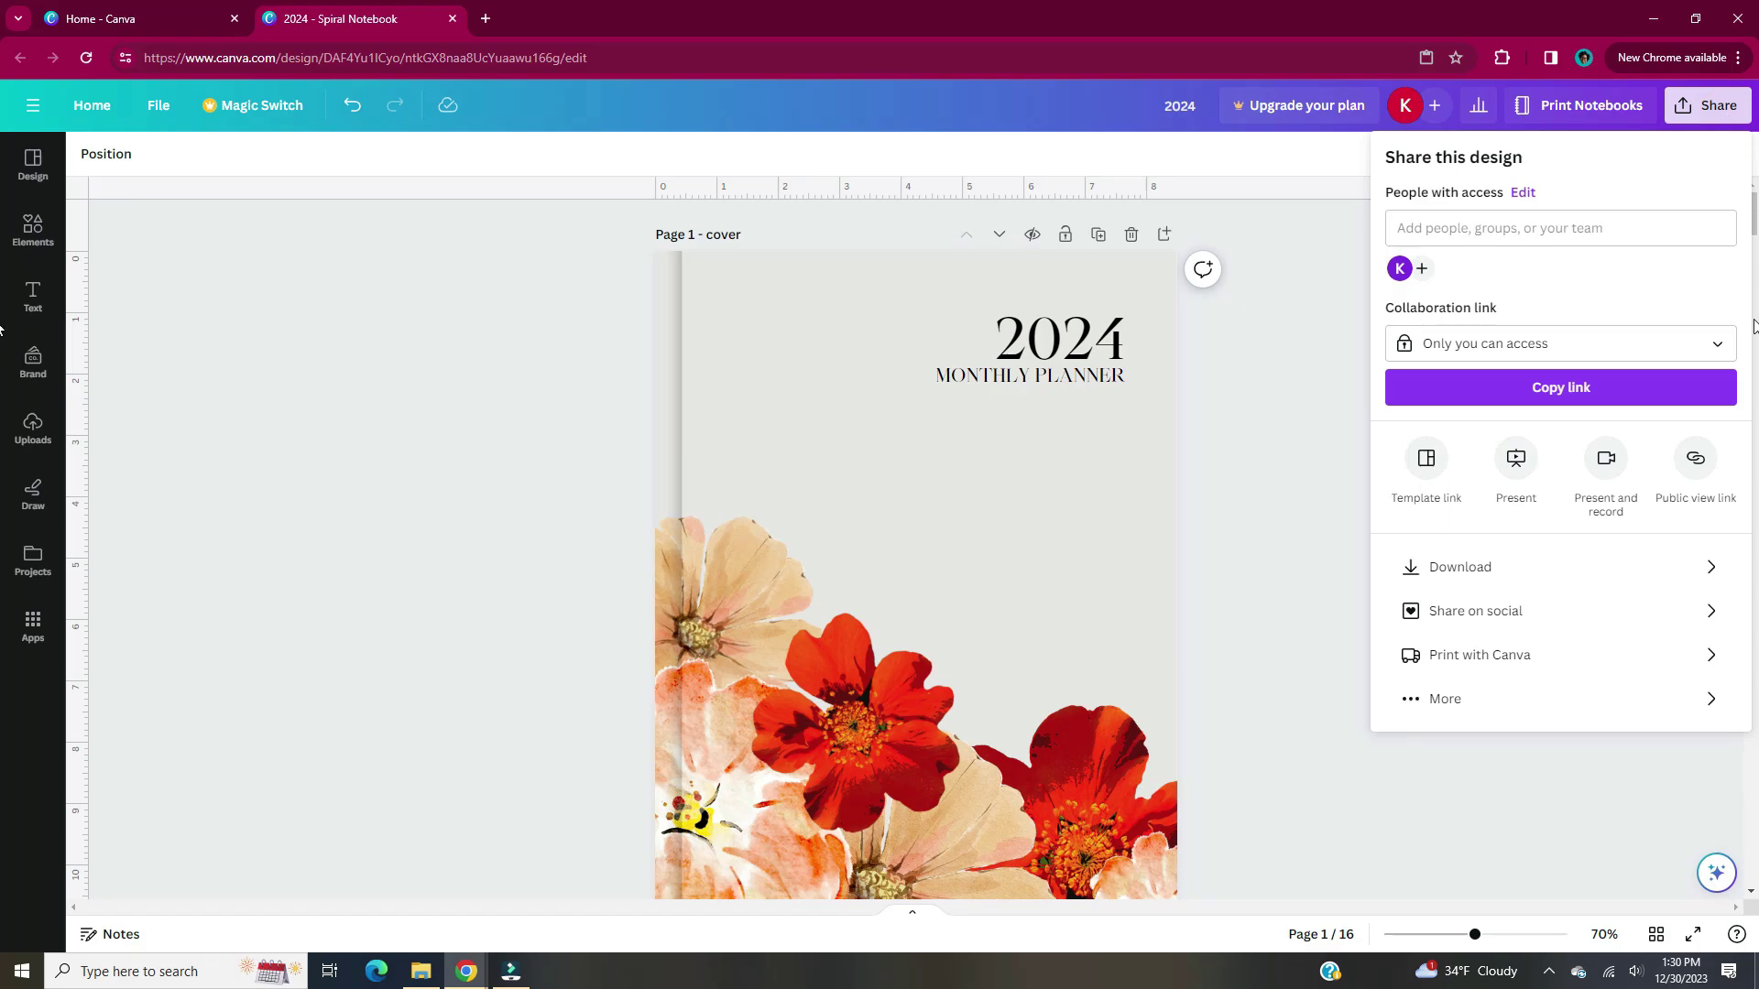
left_click(1697, 568)
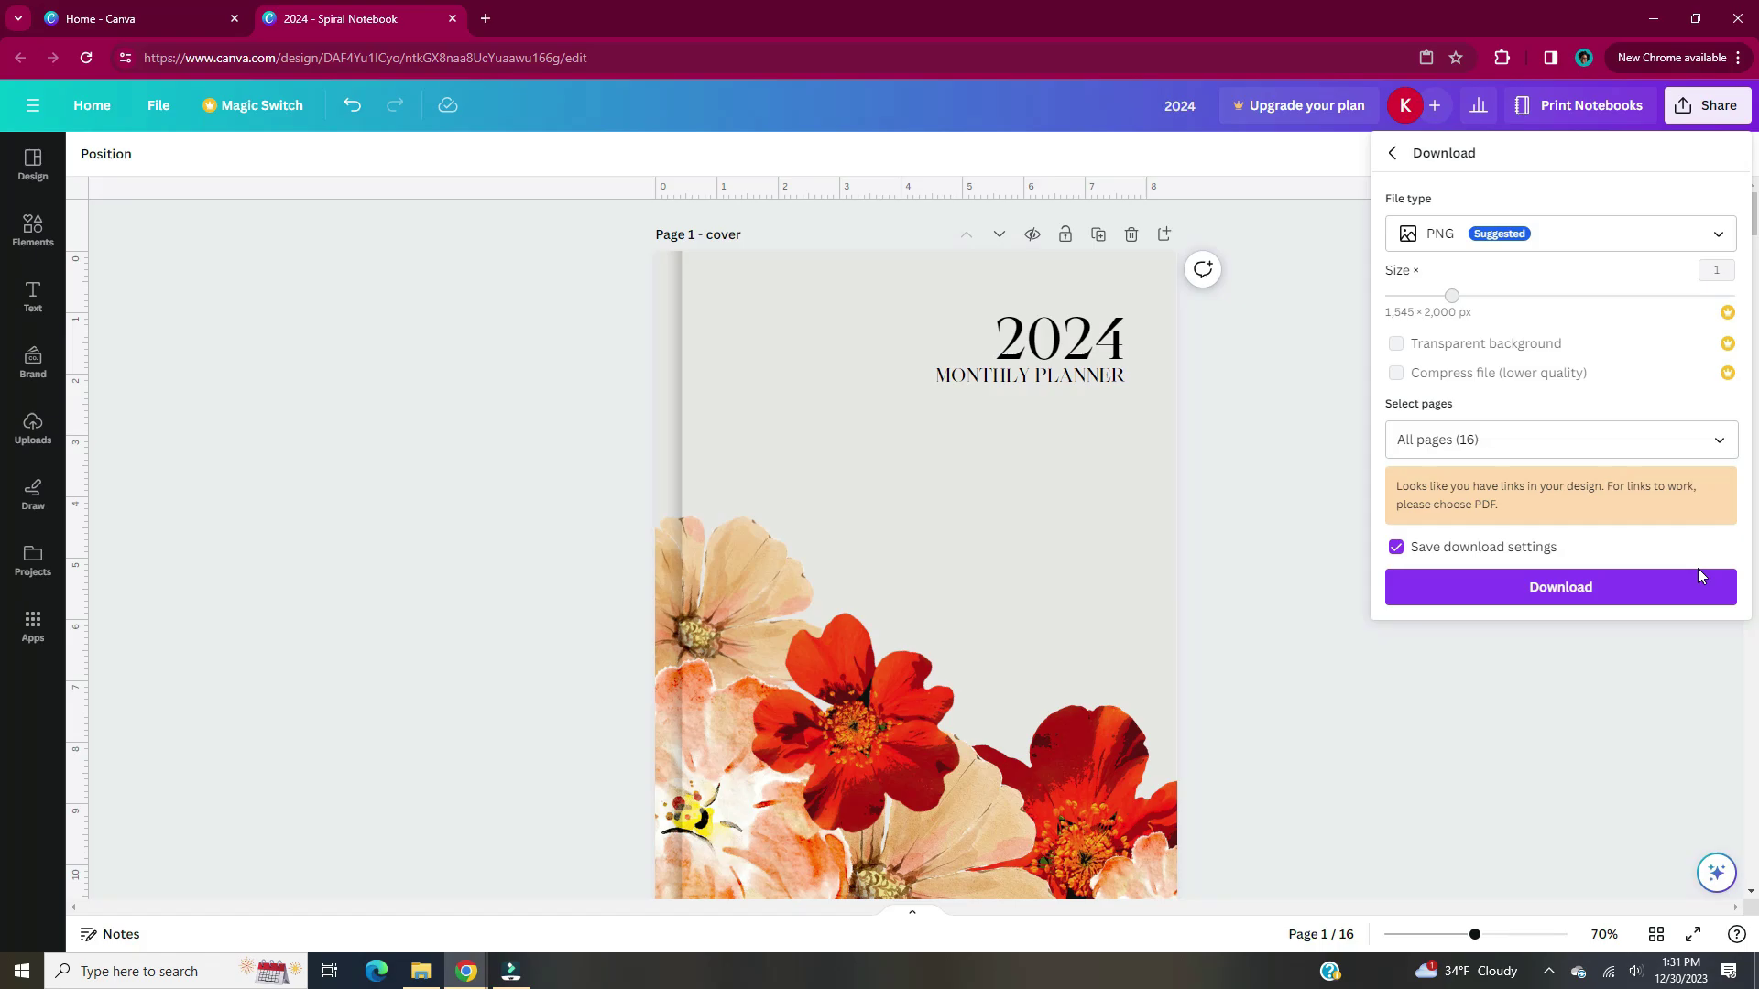
left_click(1722, 237)
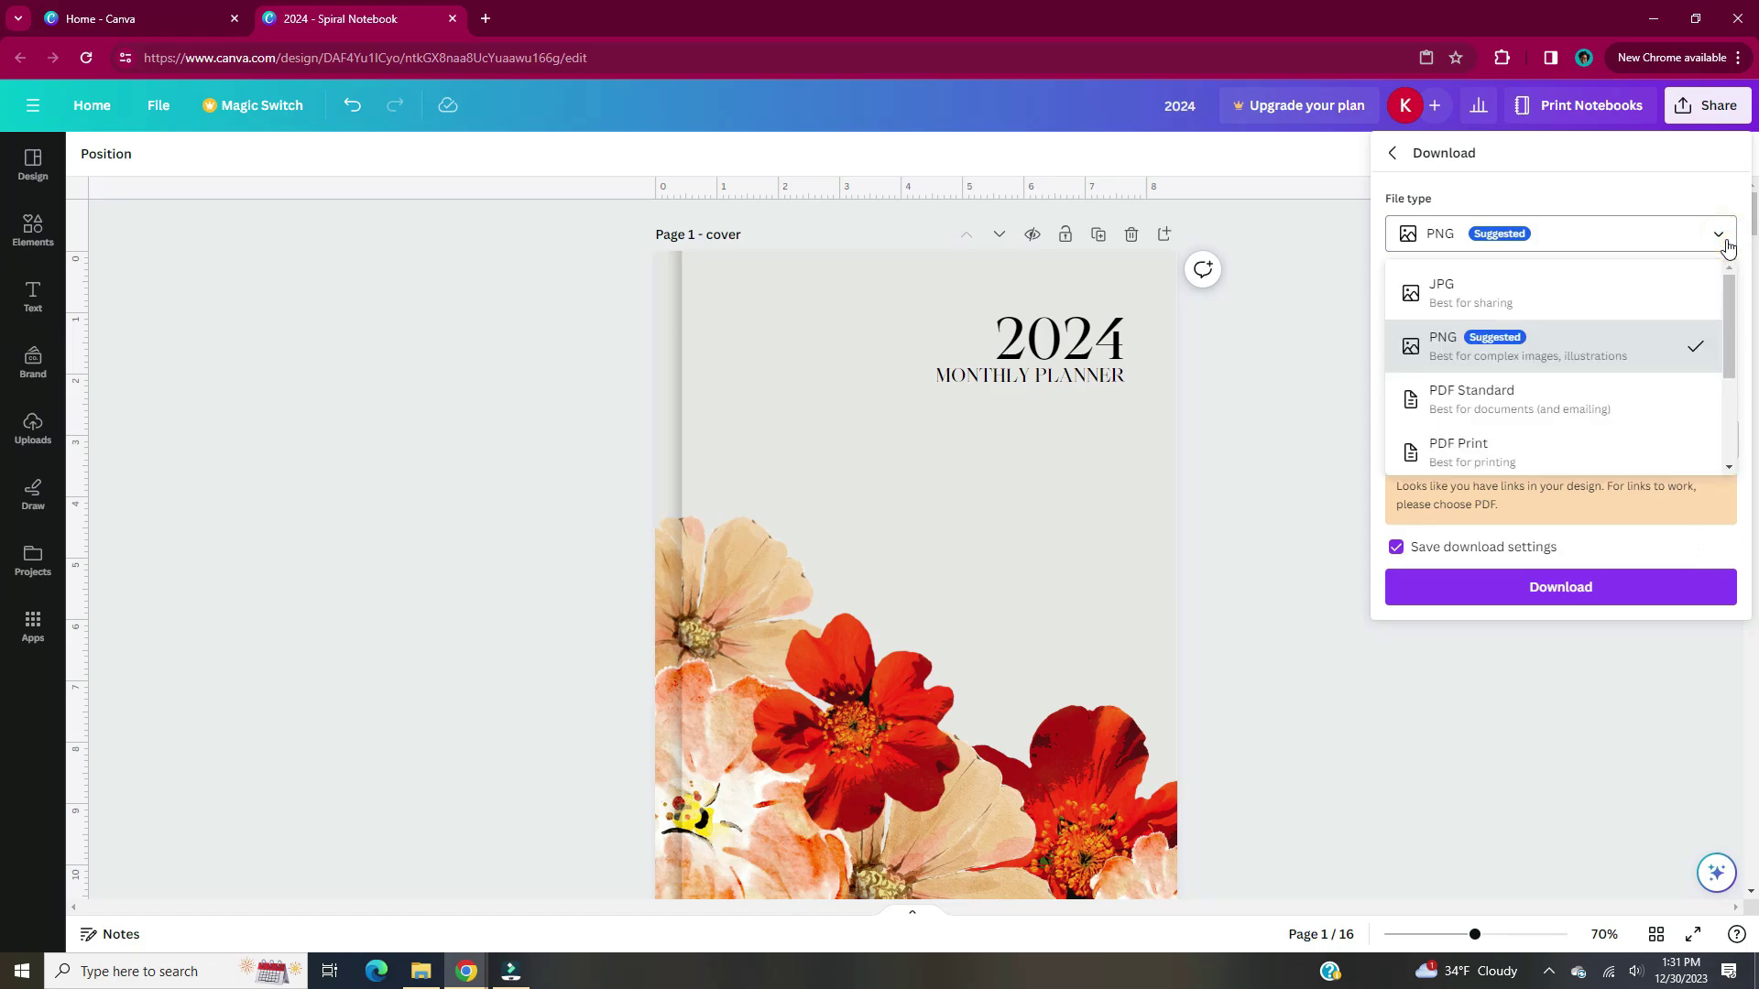
left_click(1673, 408)
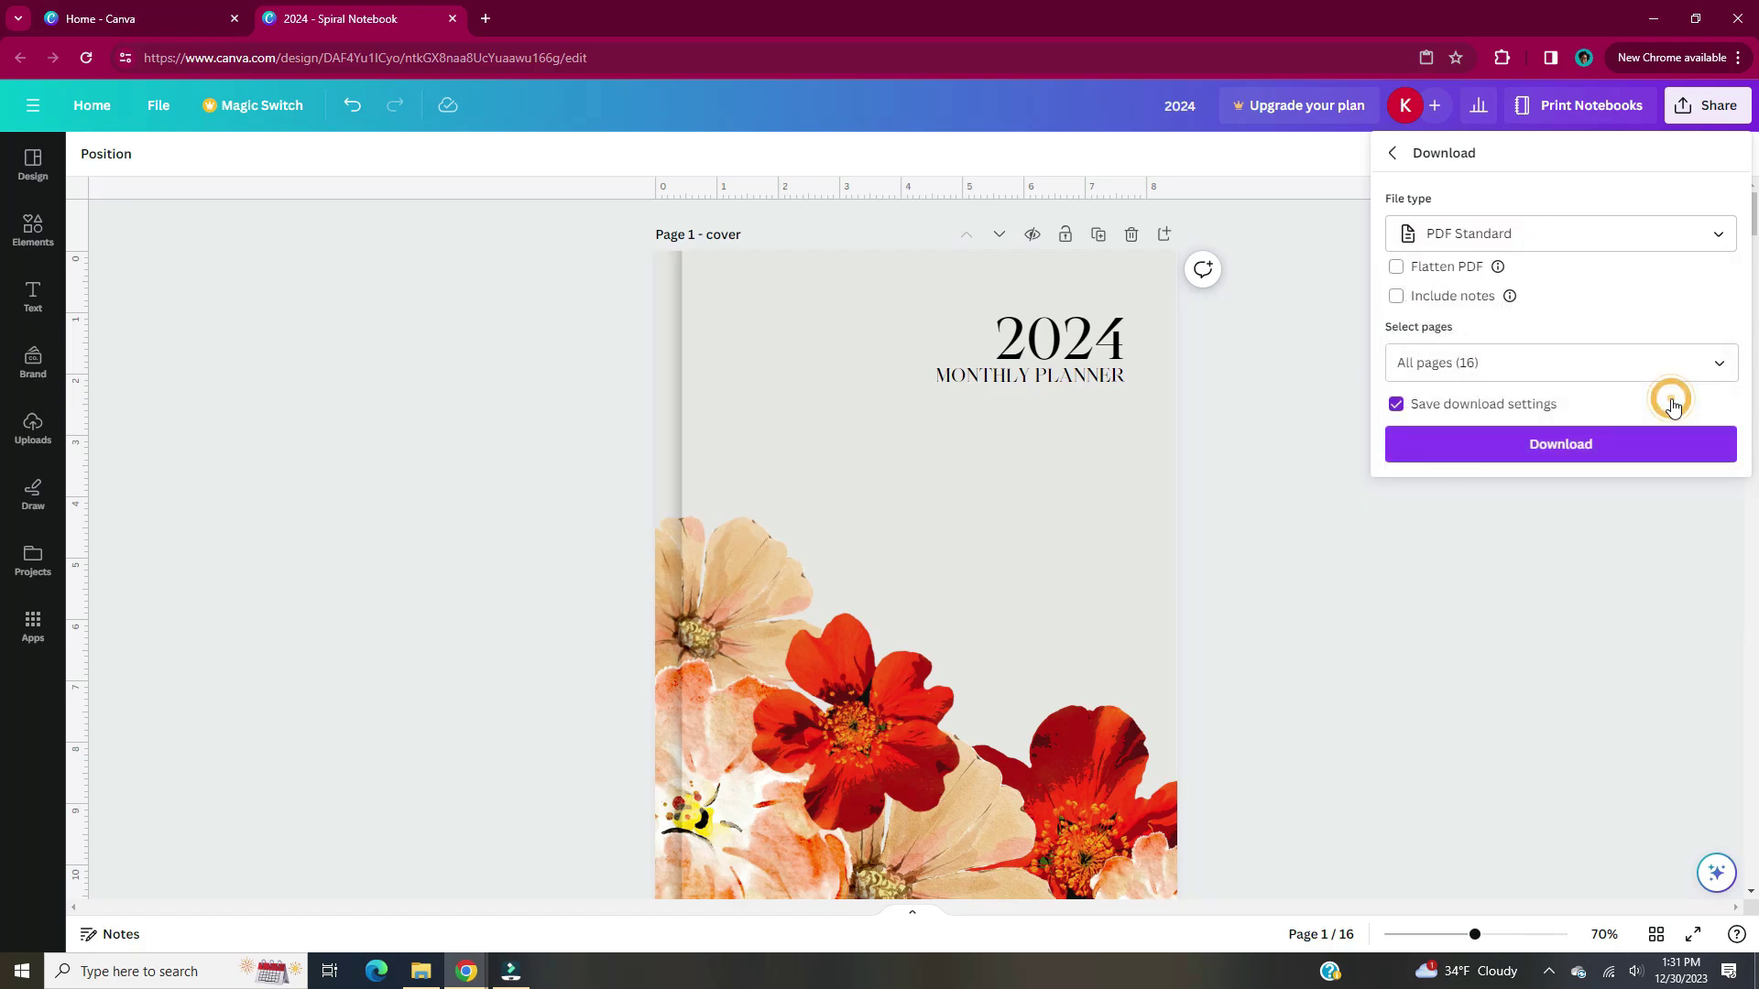
left_click(1632, 443)
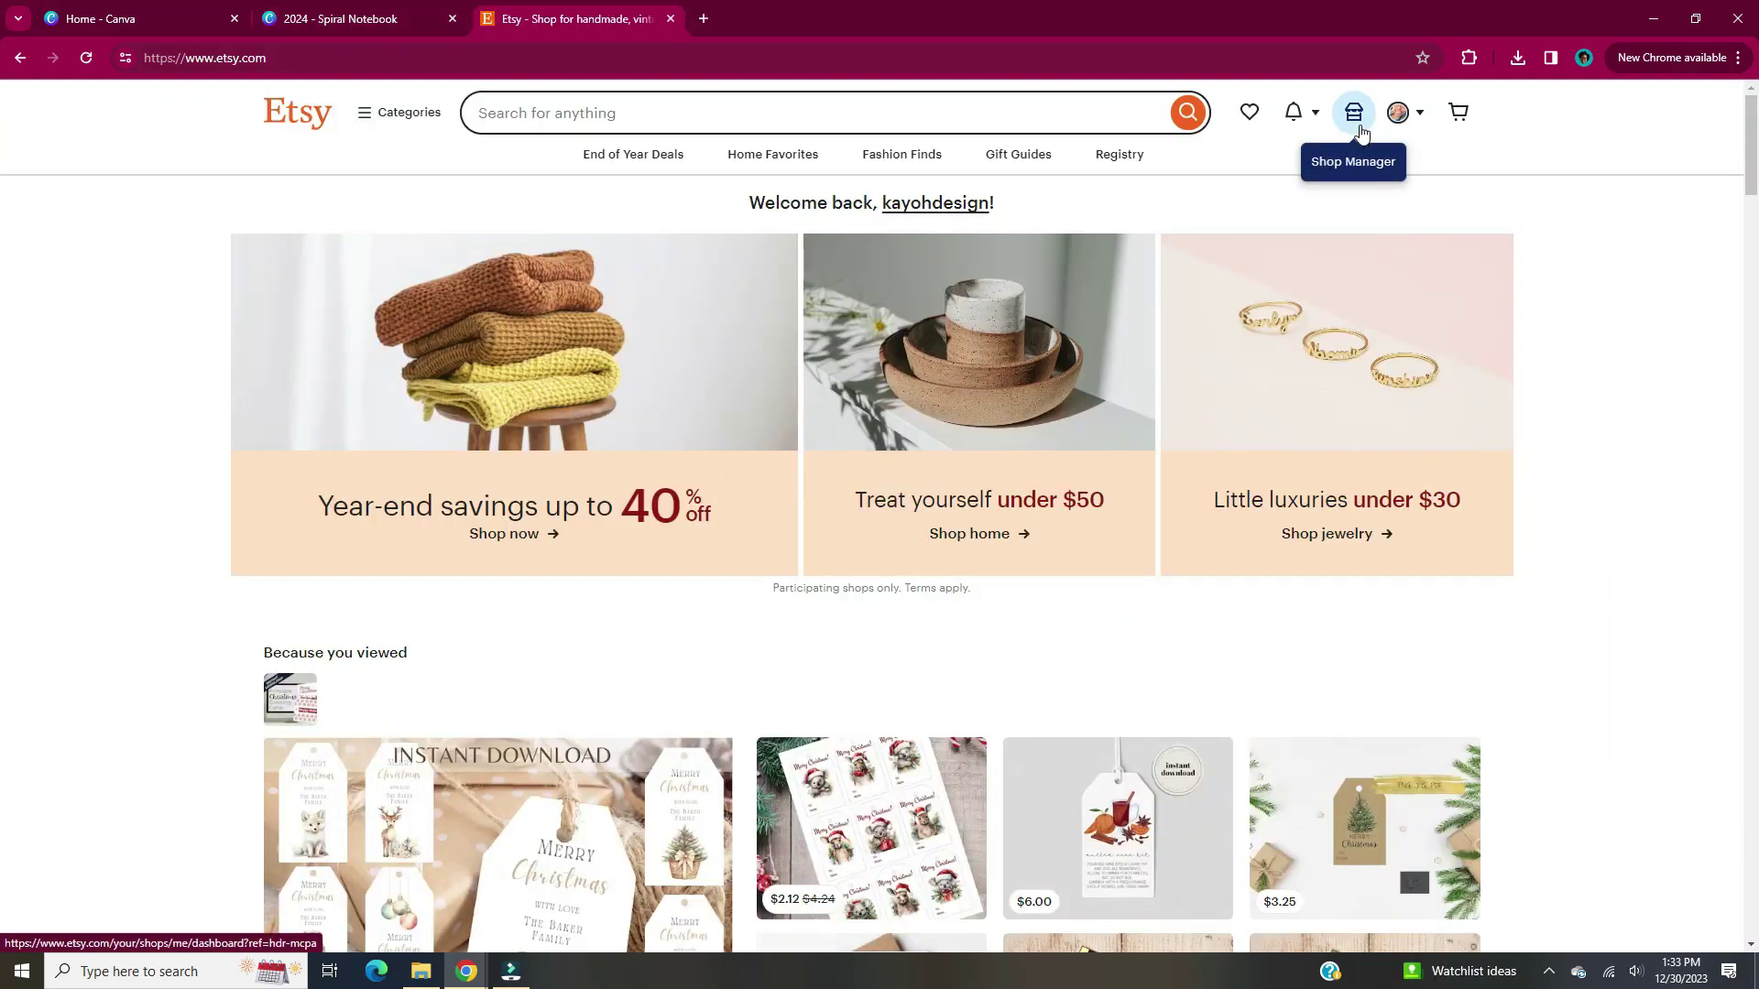
In Etsy's Shop Manager, start a new listing for digital files, made by the seller as a finished product in 2020 - 2023.
left_click(1355, 113)
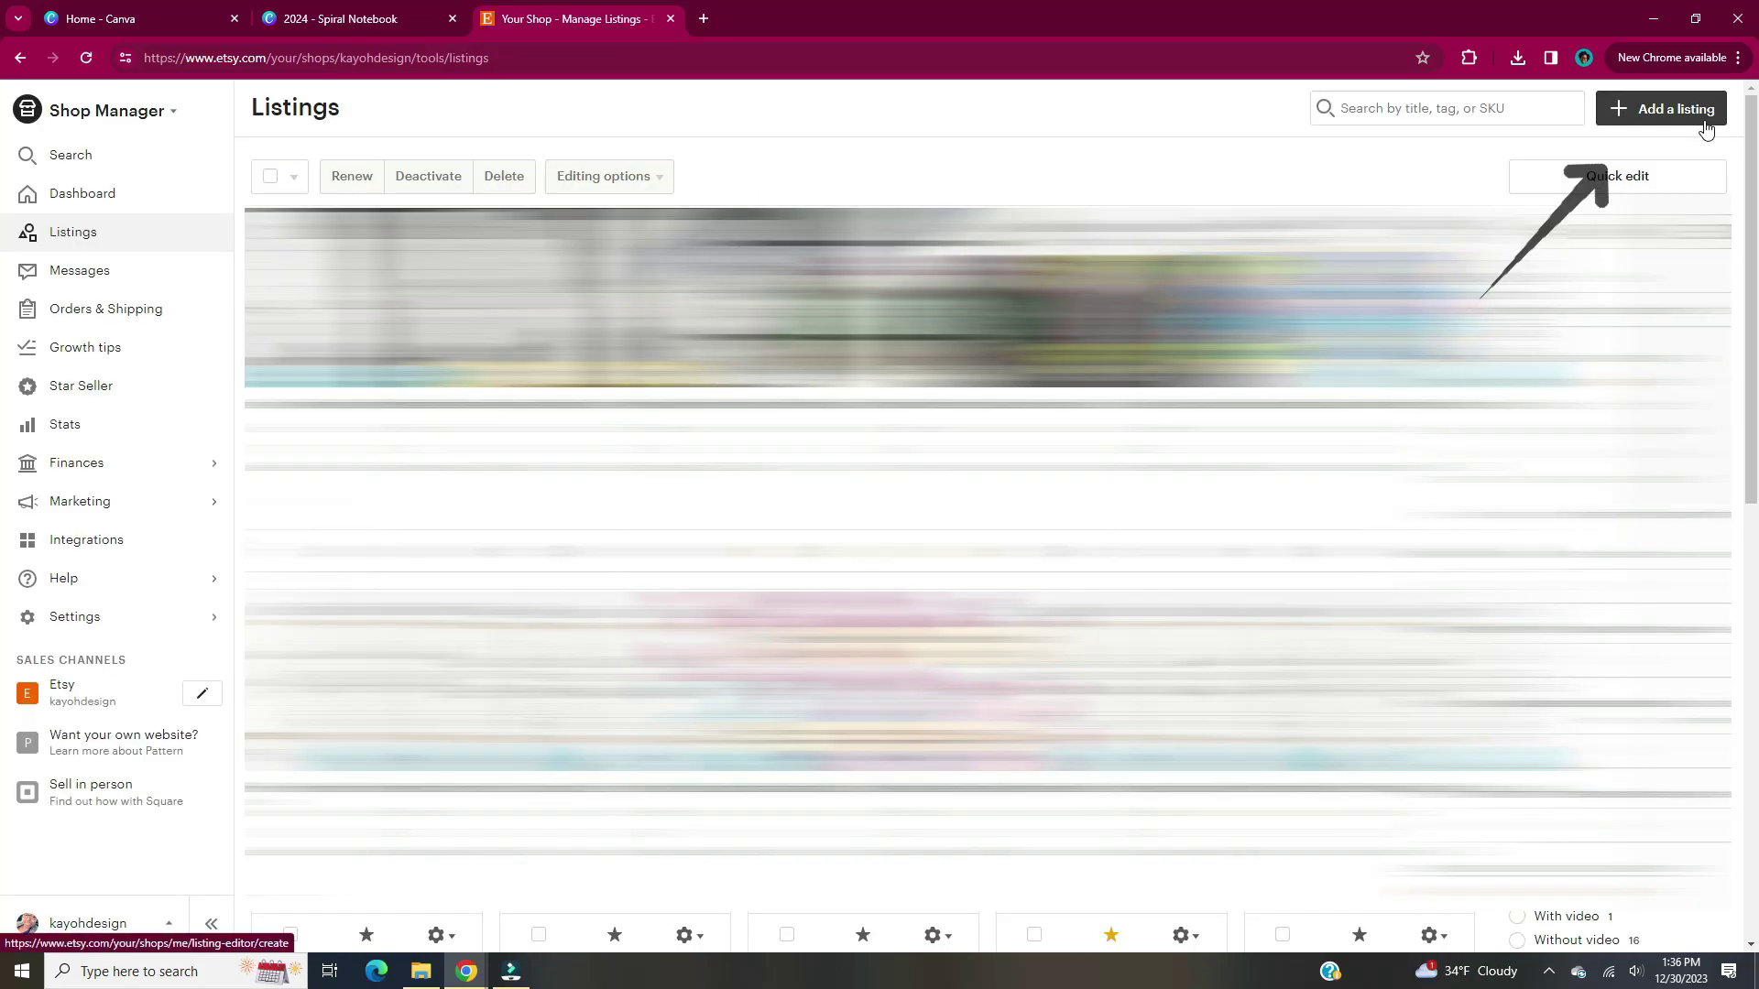
left_click(1706, 130)
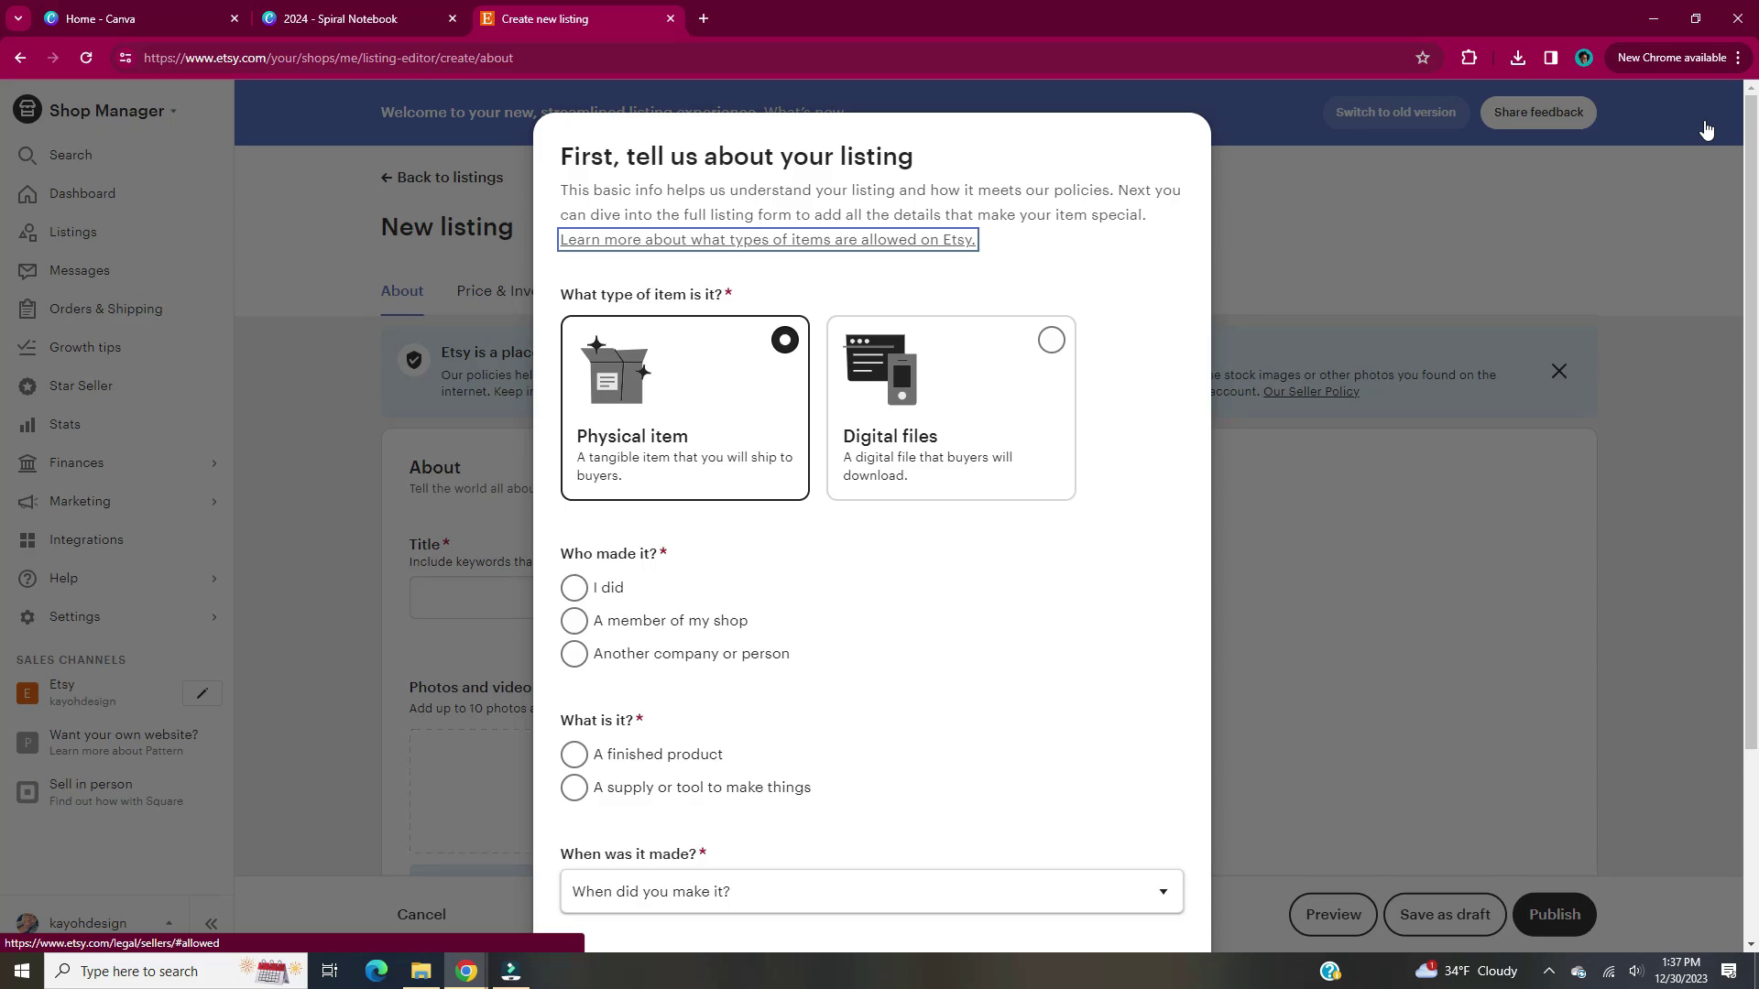
left_click(950, 408)
scroll(906, 596, "down", 1)
left_click(578, 495)
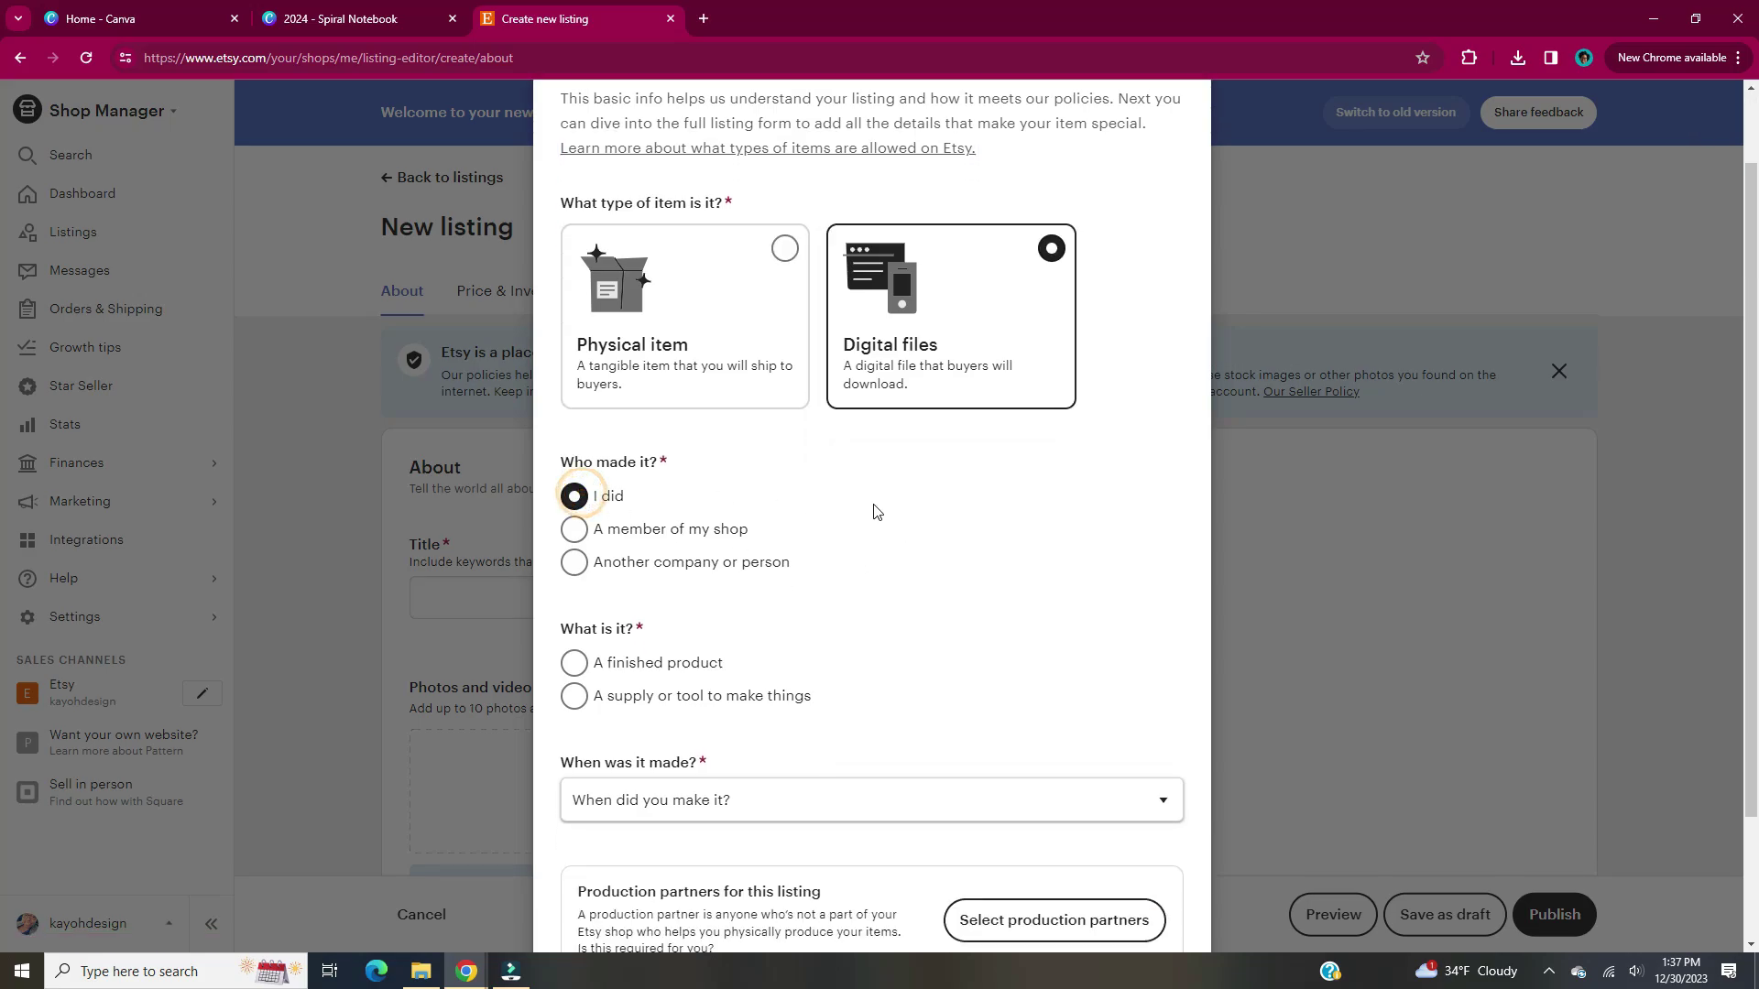
scroll(875, 510, "down", 2)
left_click(993, 648)
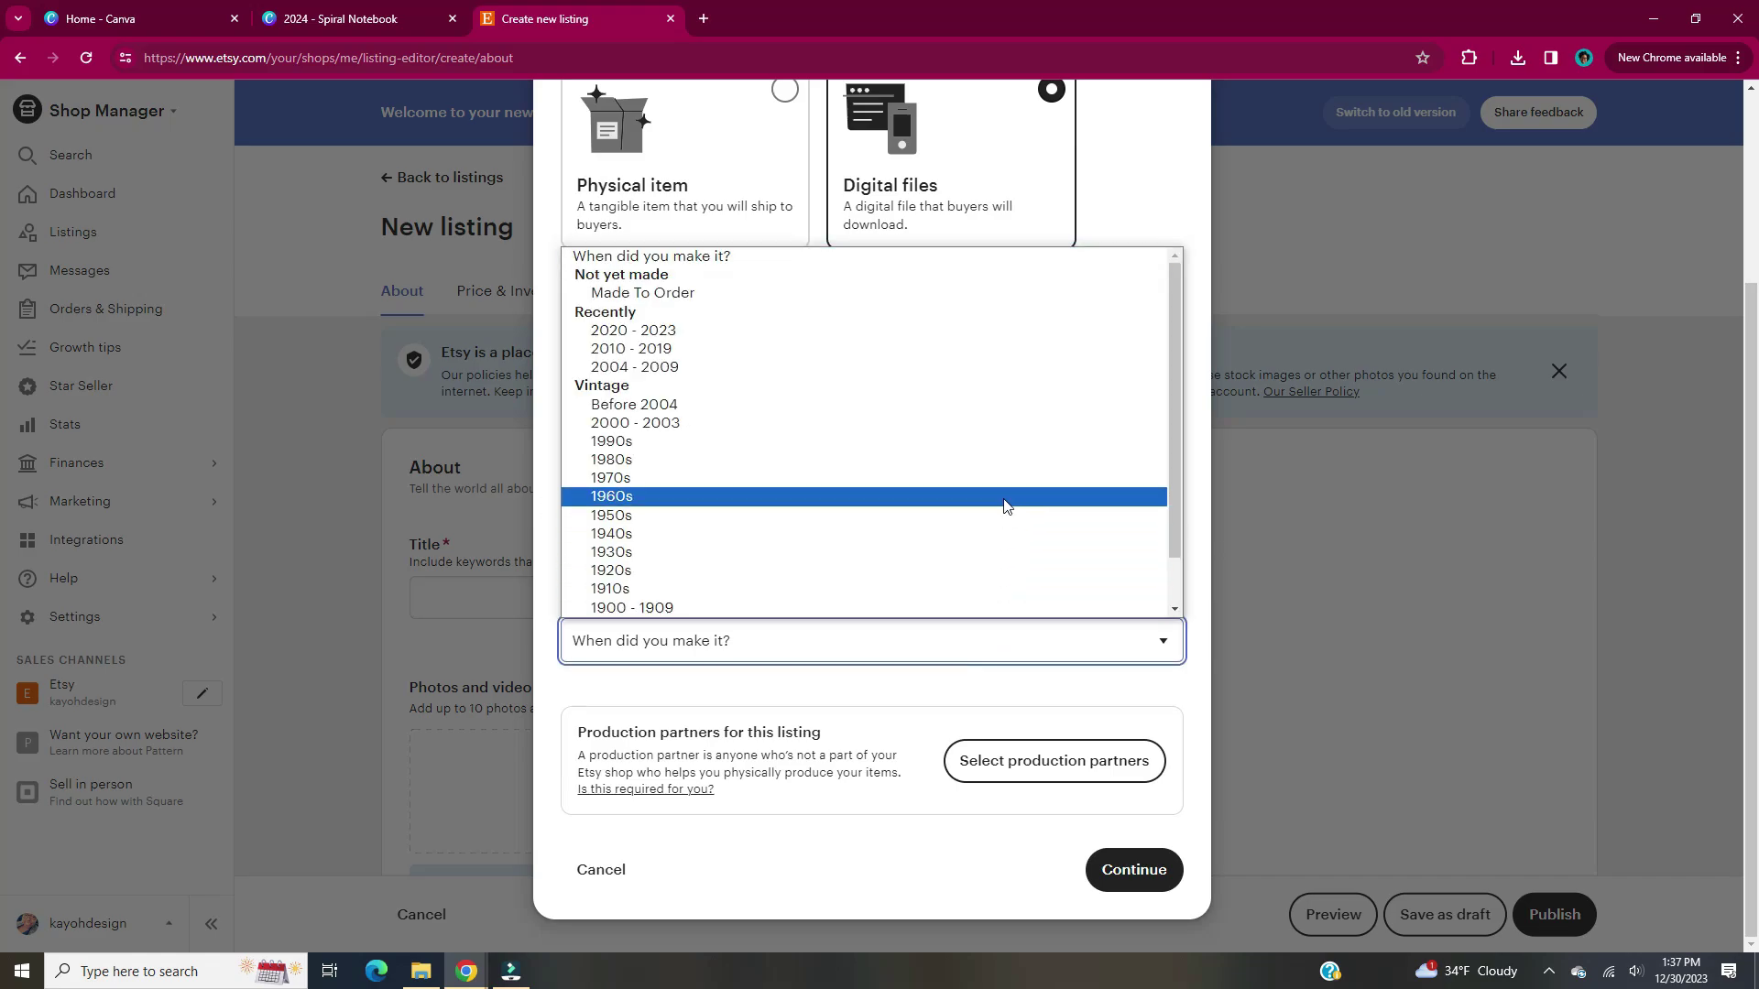
left_click(691, 326)
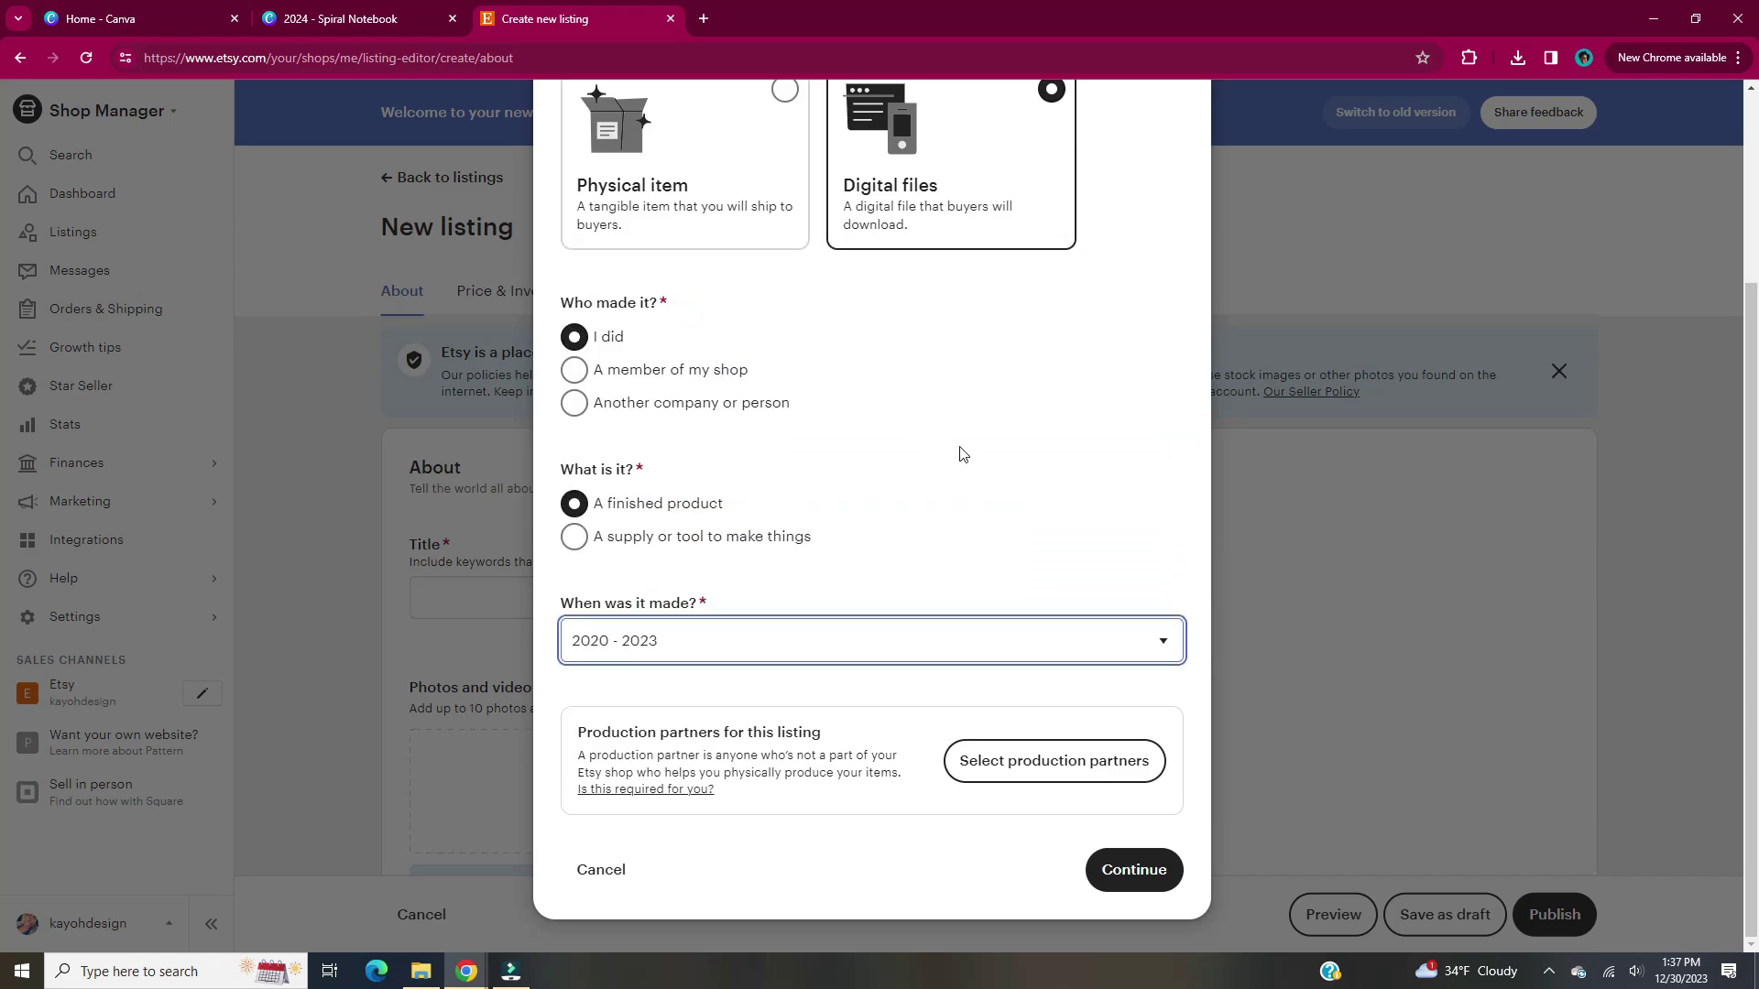
left_click(1130, 882)
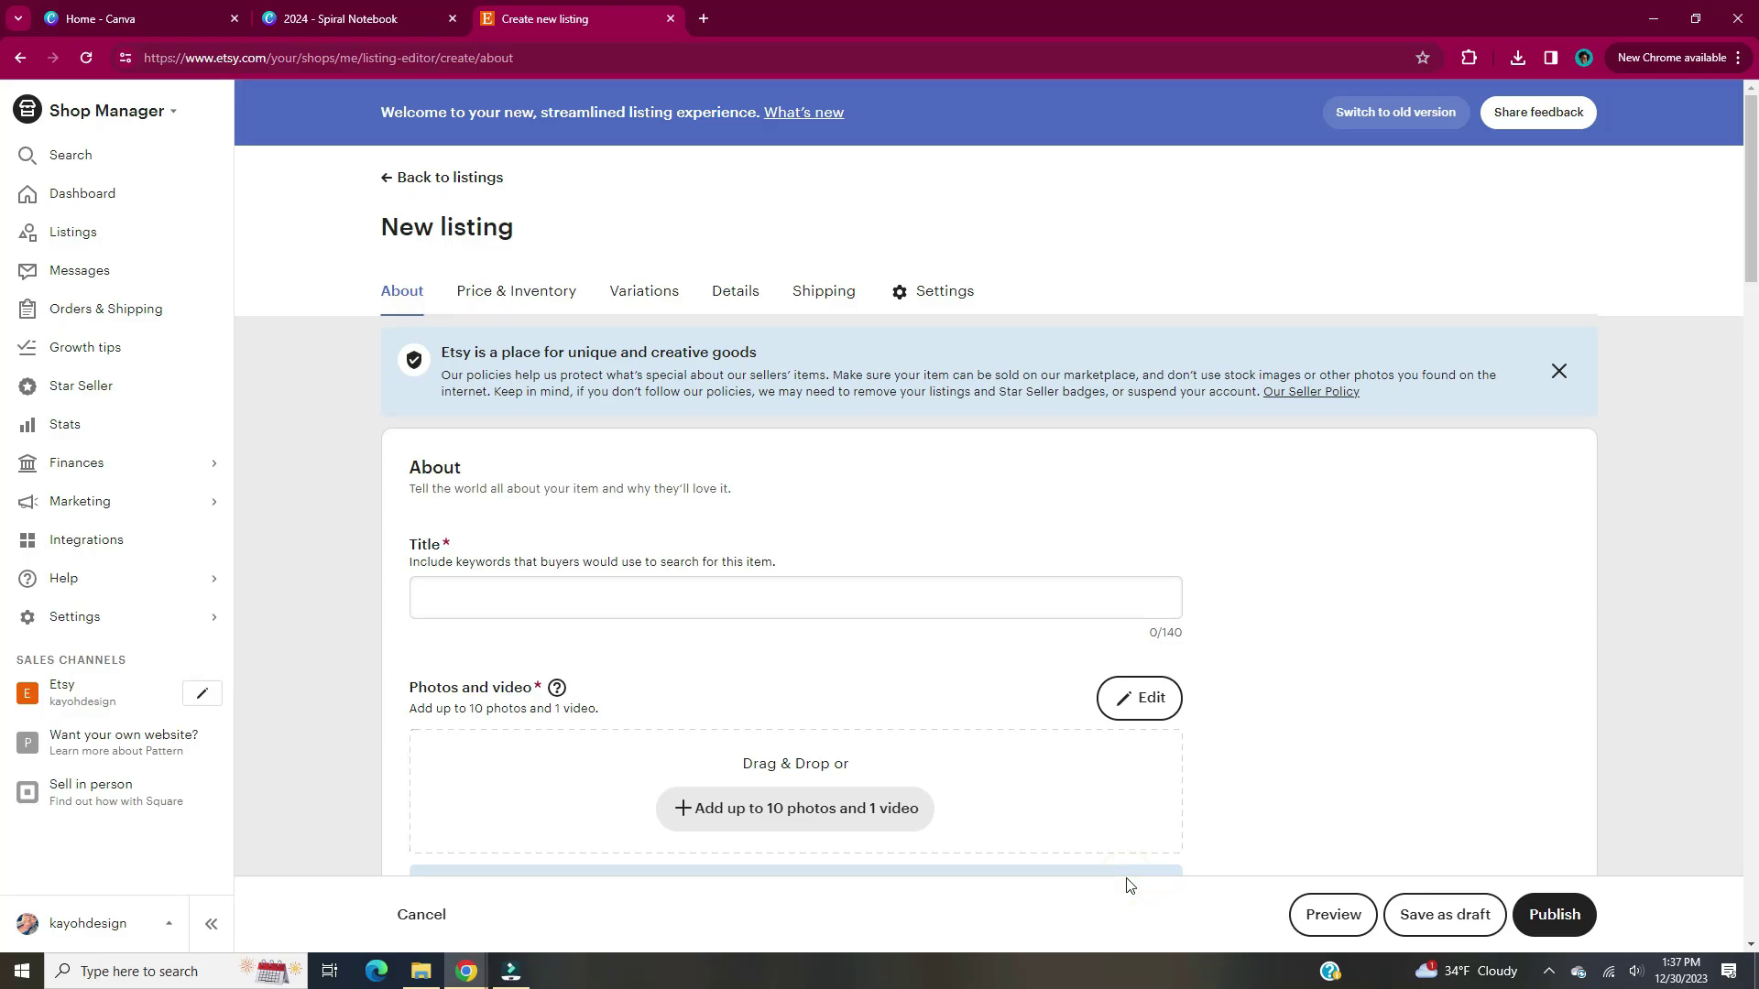
Examine the new listing form's sections for digital files, description, price and inventory, details, tags, materials and shipping.
scroll(1201, 609, "down", 7)
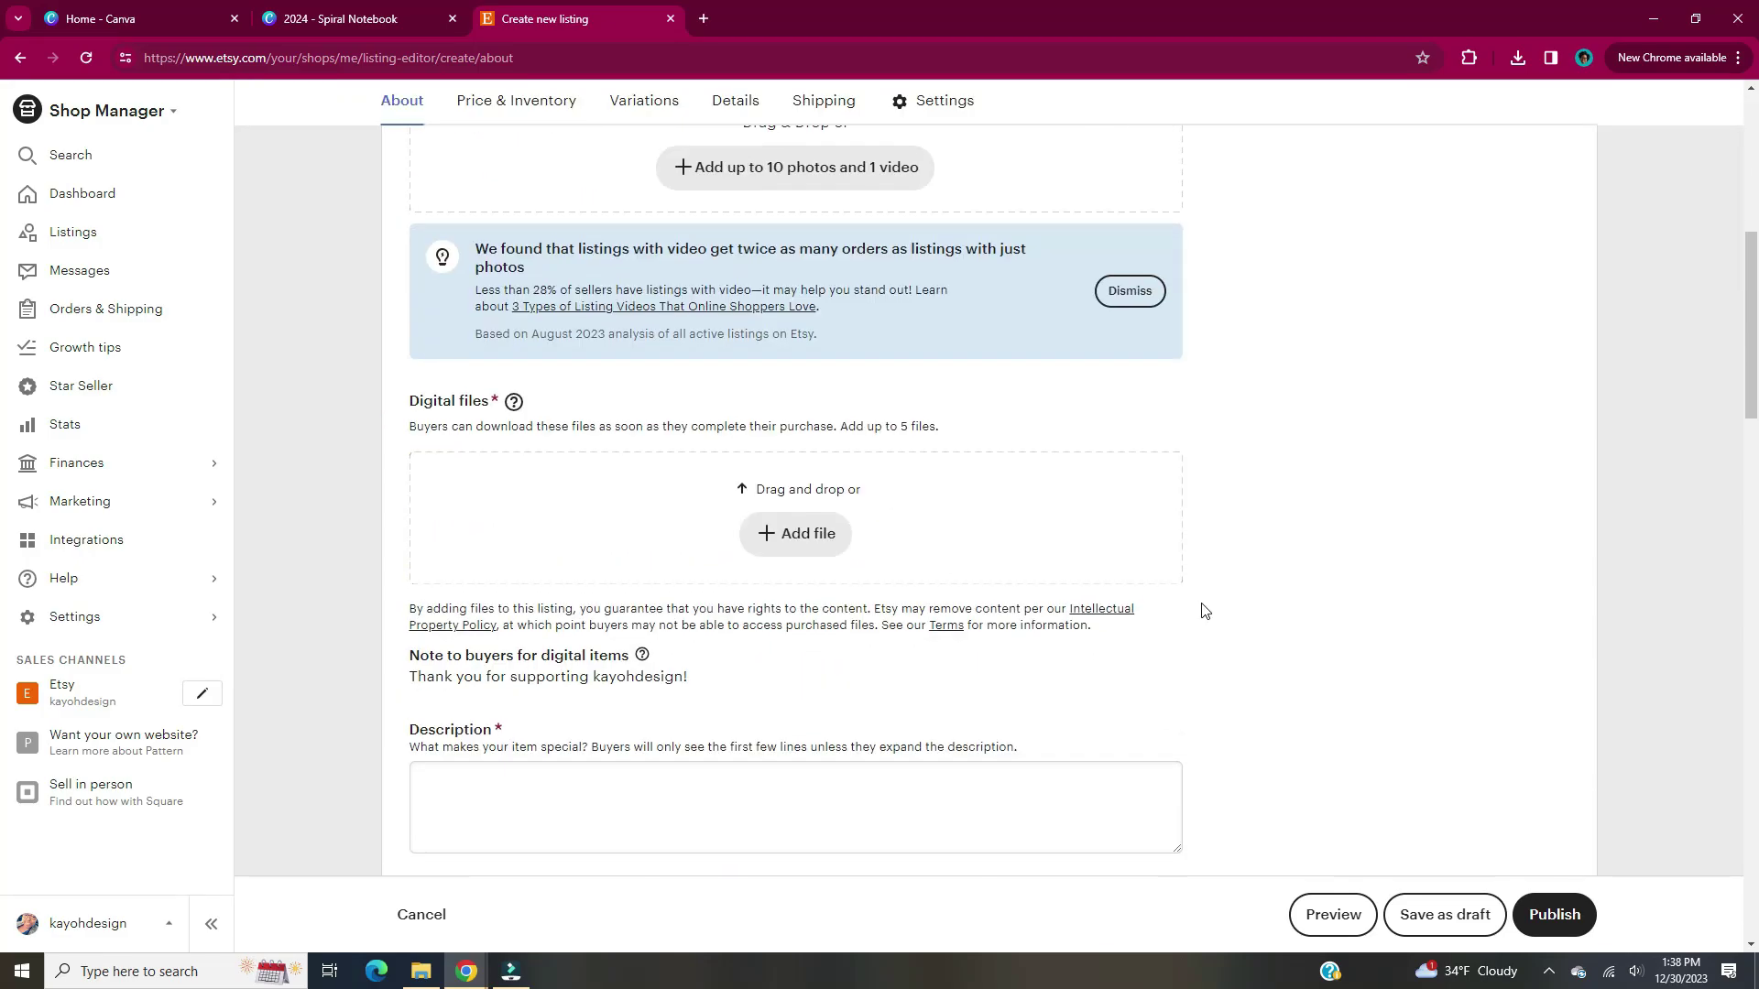
scroll(1203, 610, "down", 1)
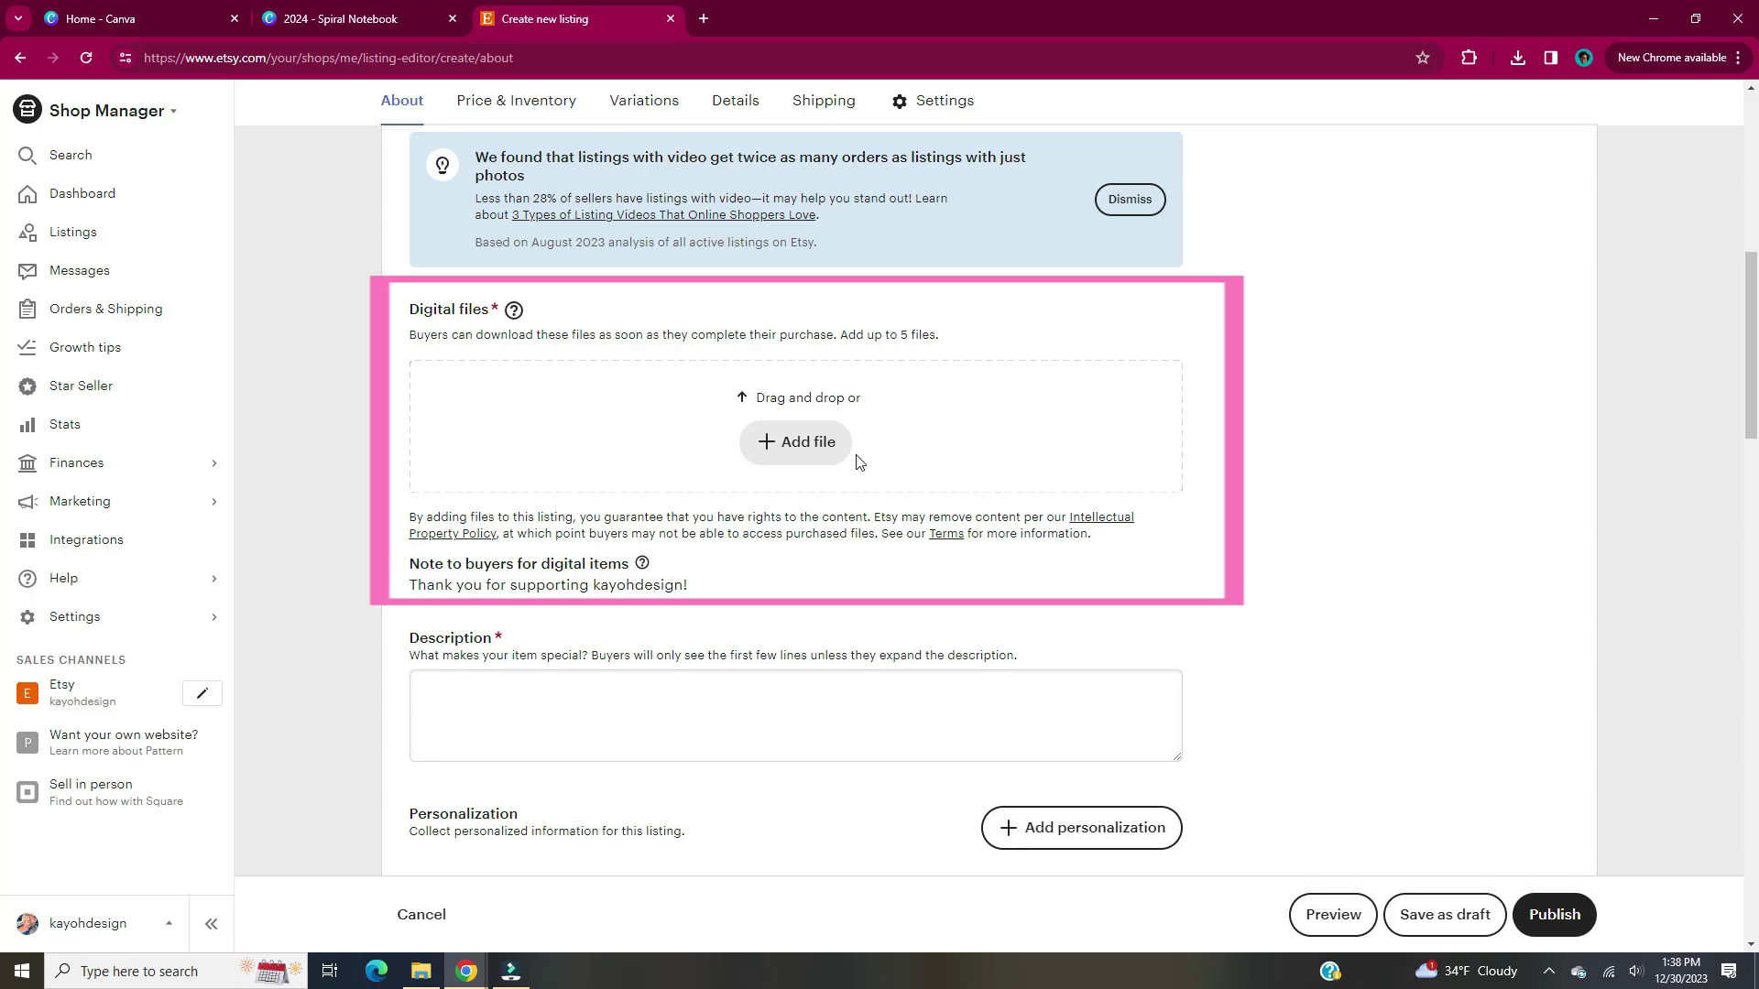
scroll(1268, 529, "down", 4)
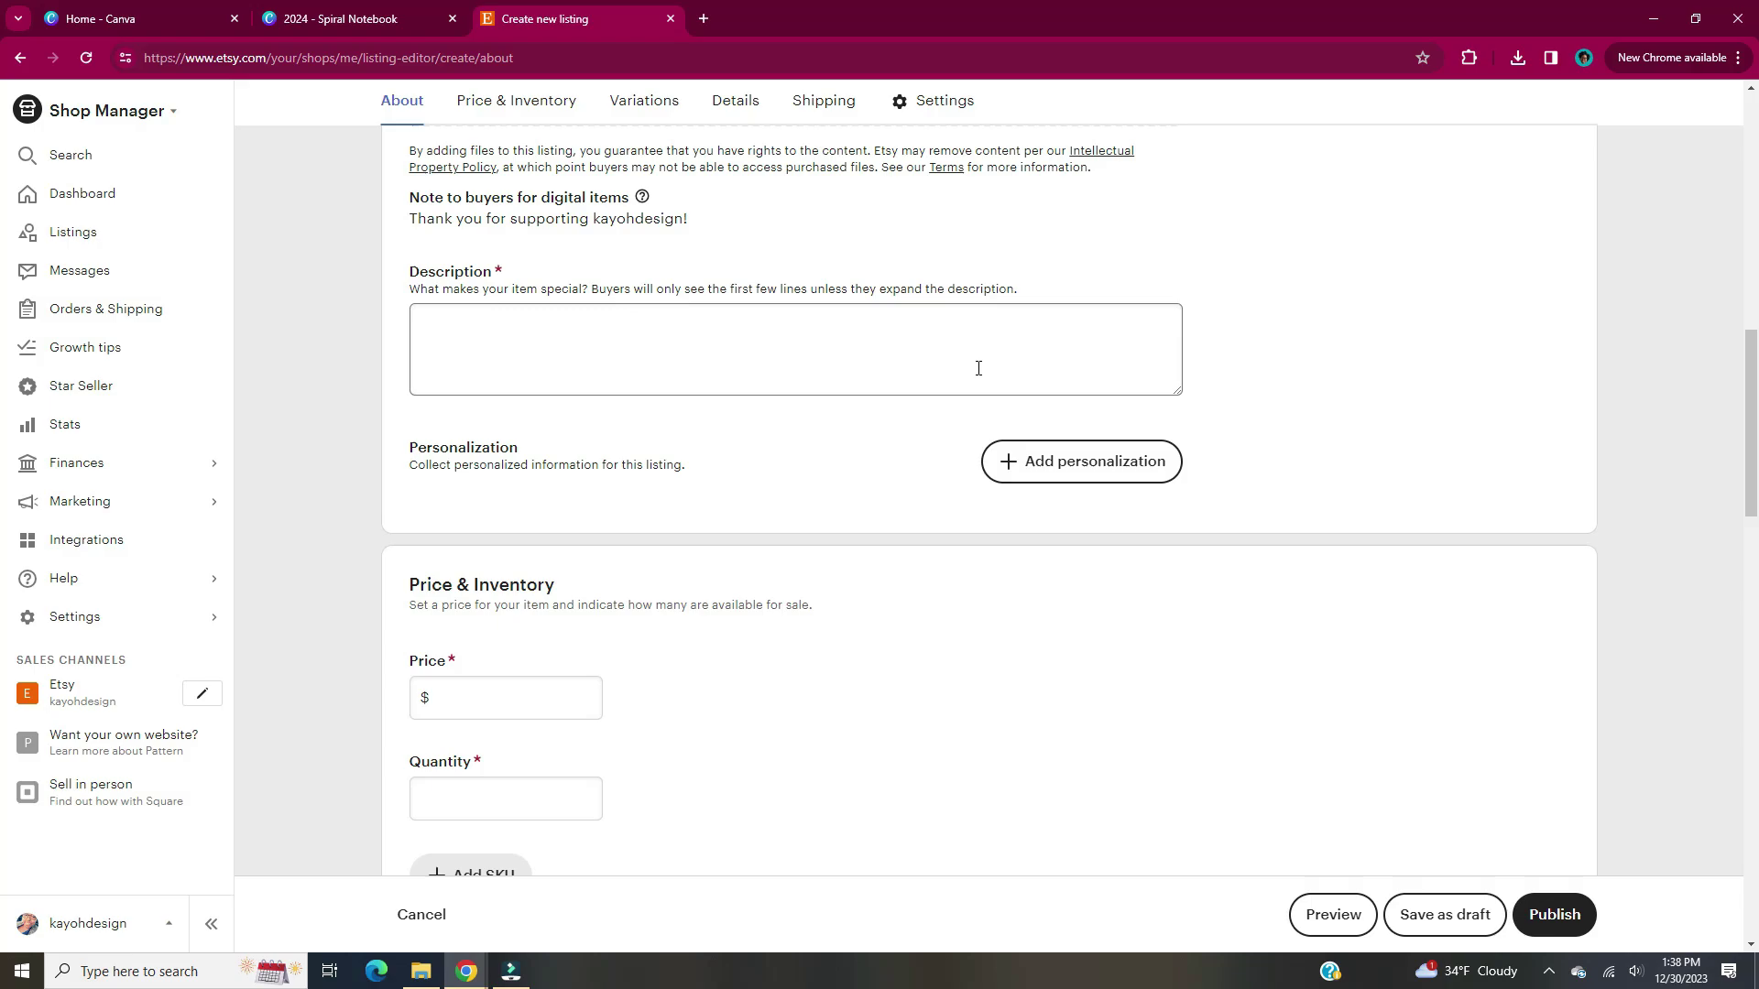
scroll(1322, 491, "down", 4)
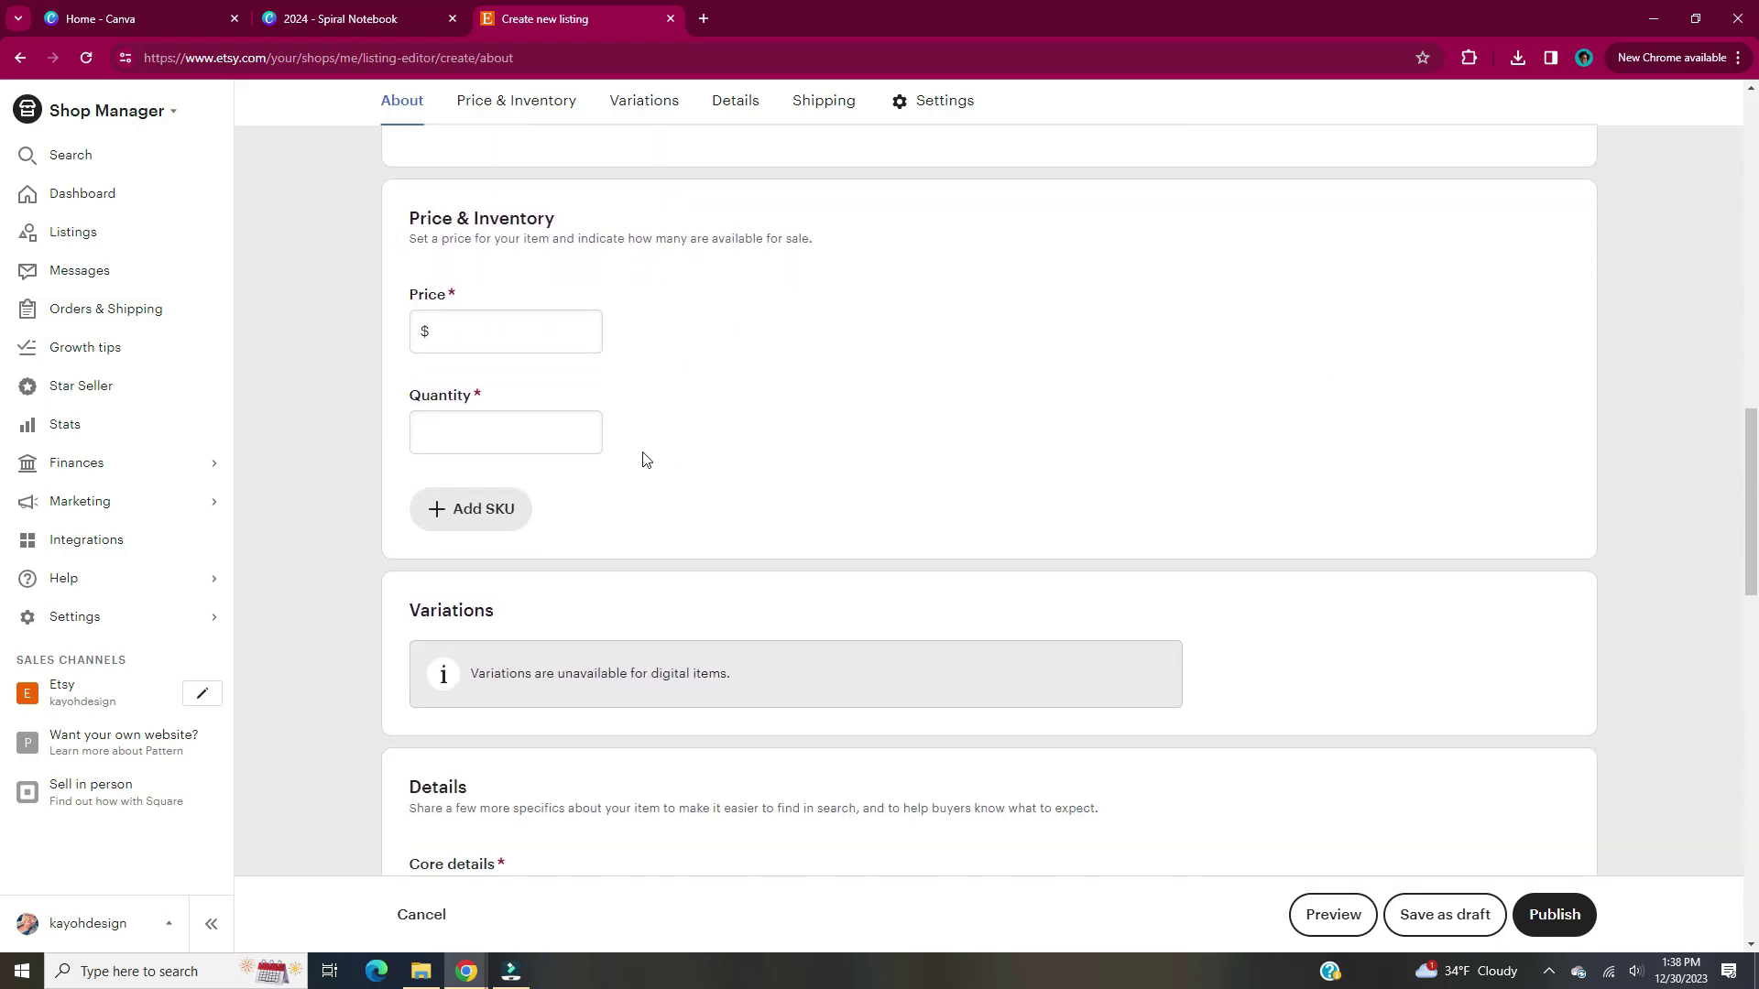
scroll(644, 458, "down", 5)
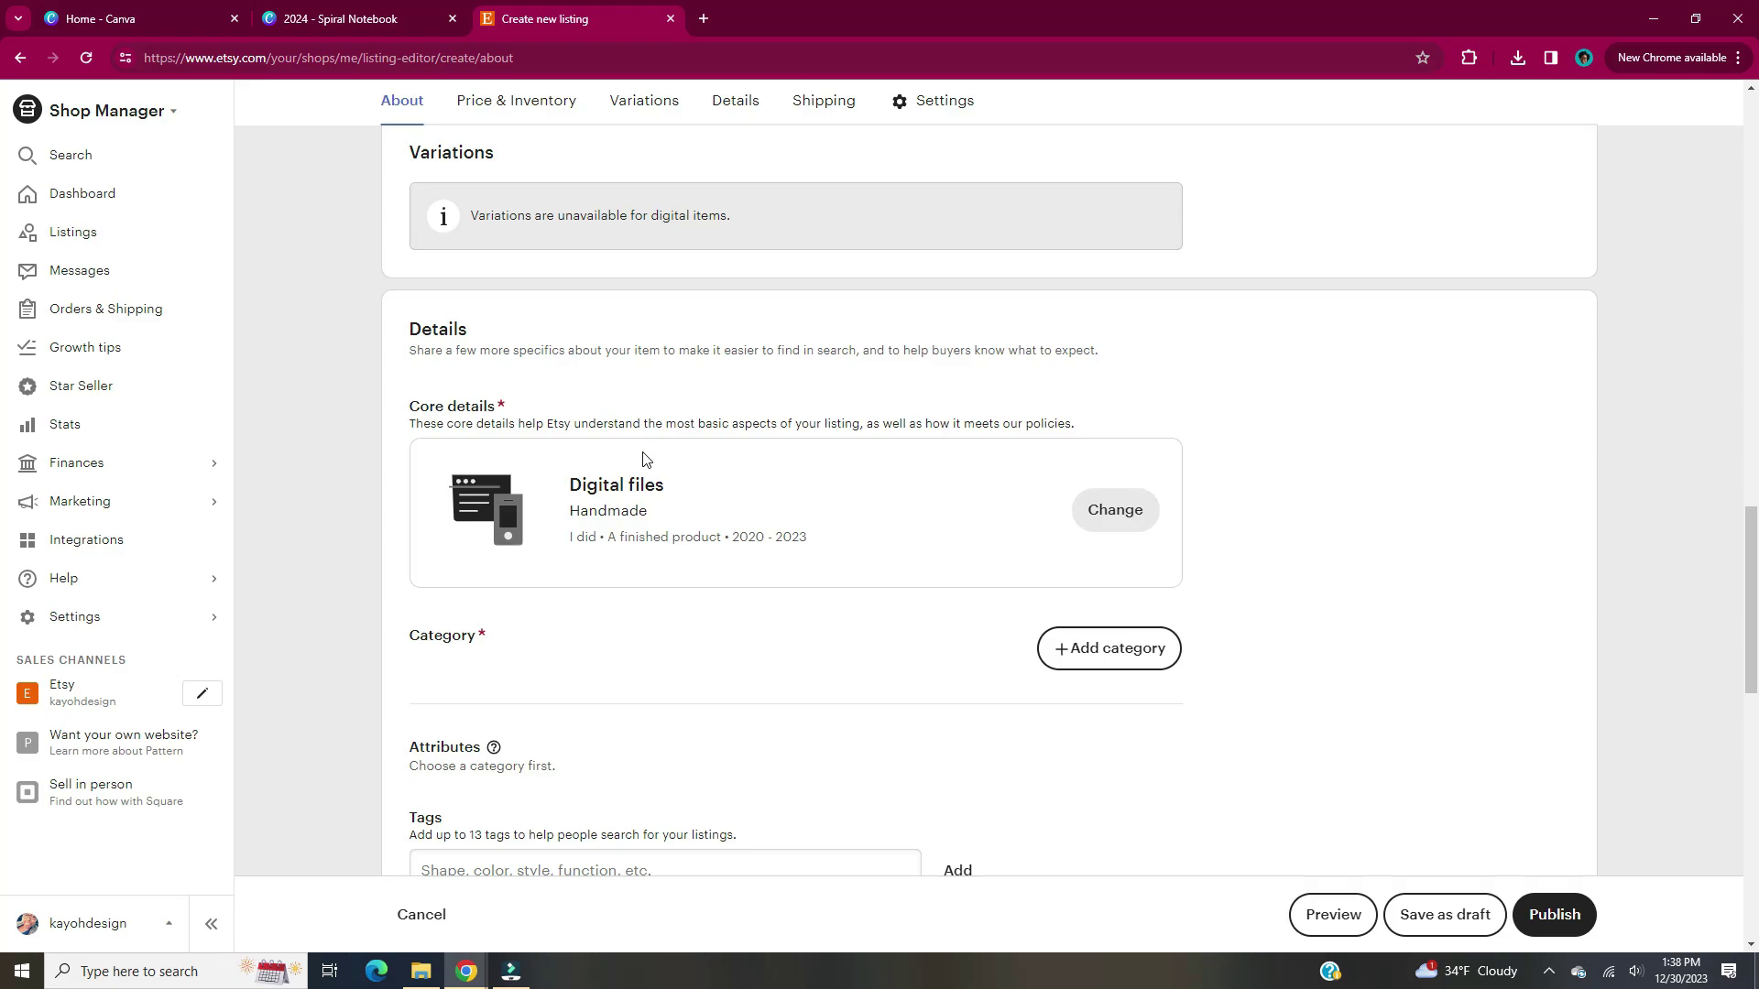
scroll(1127, 538, "down", 6)
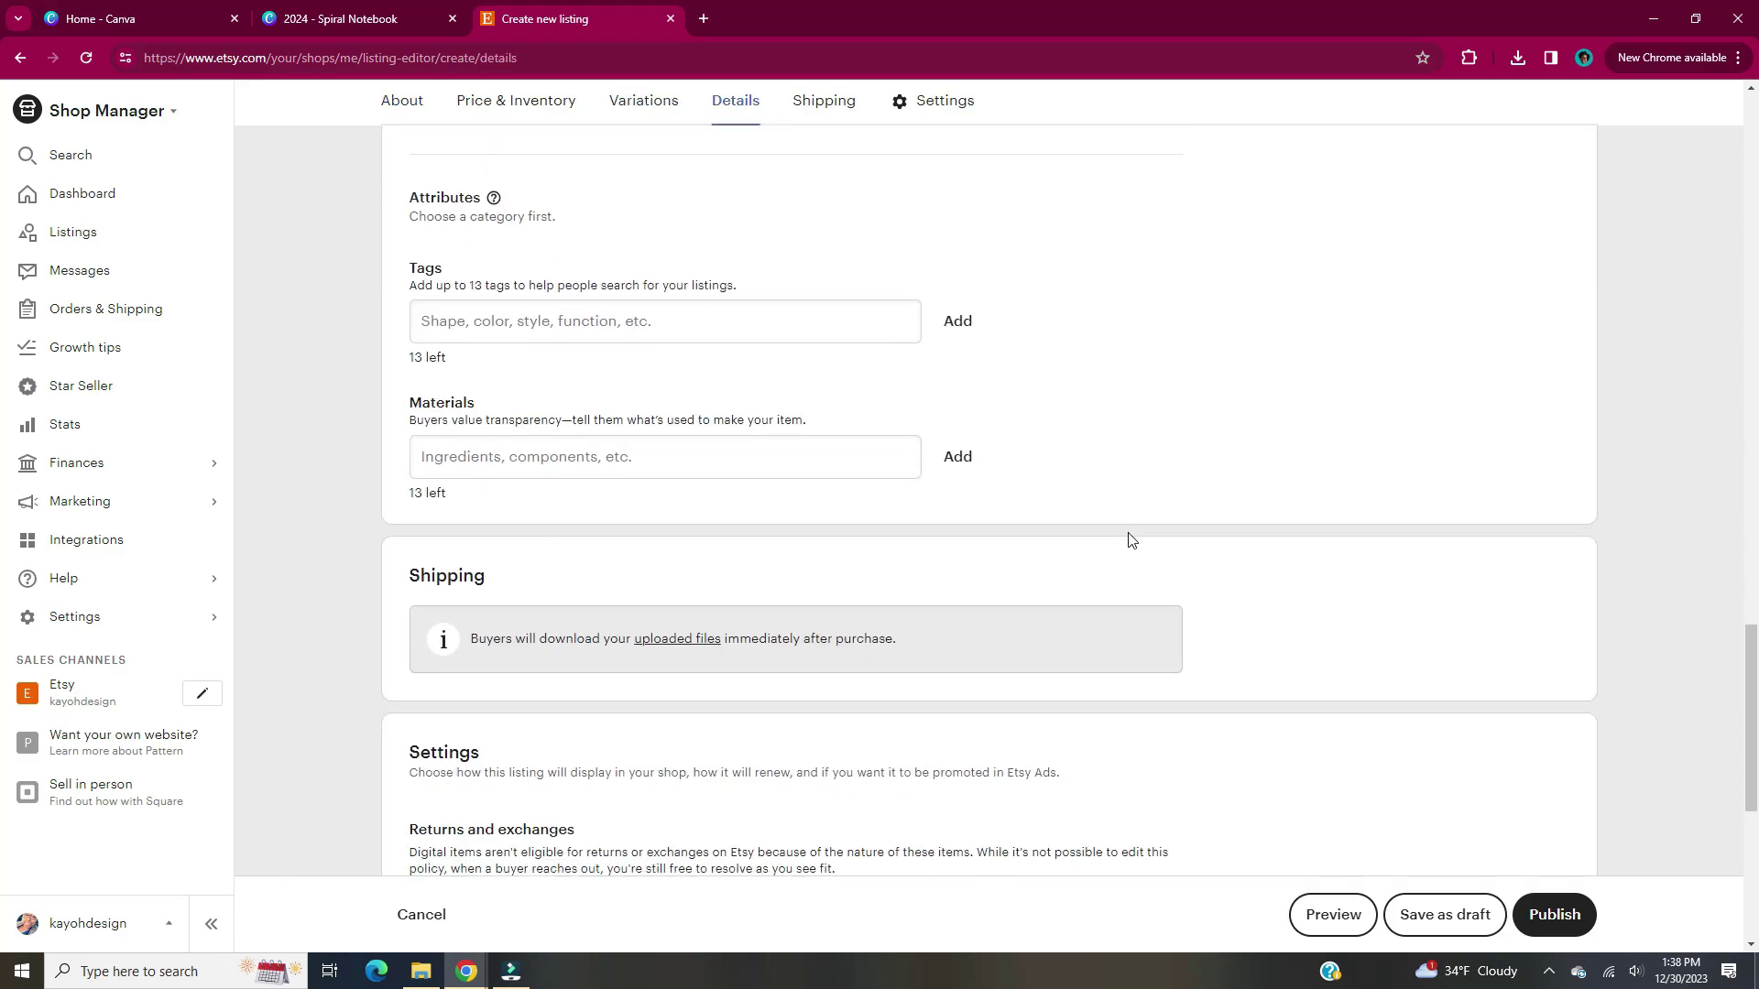
scroll(1129, 540, "down", 6)
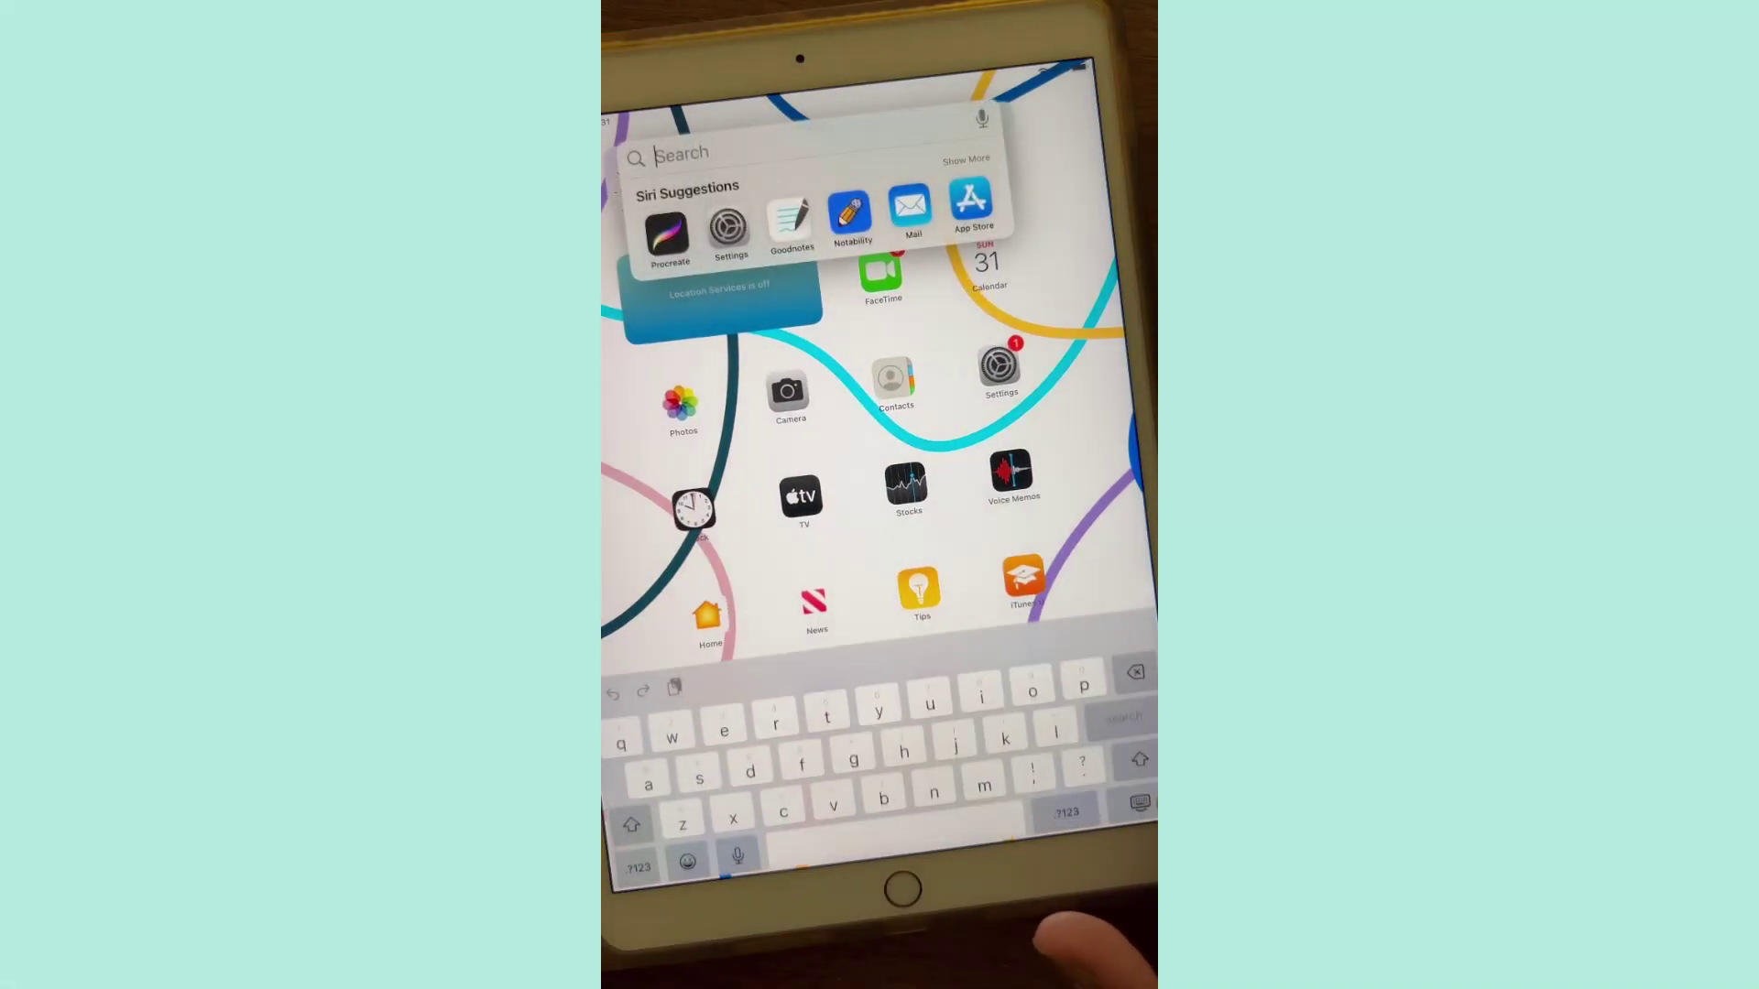
left_click(789, 224)
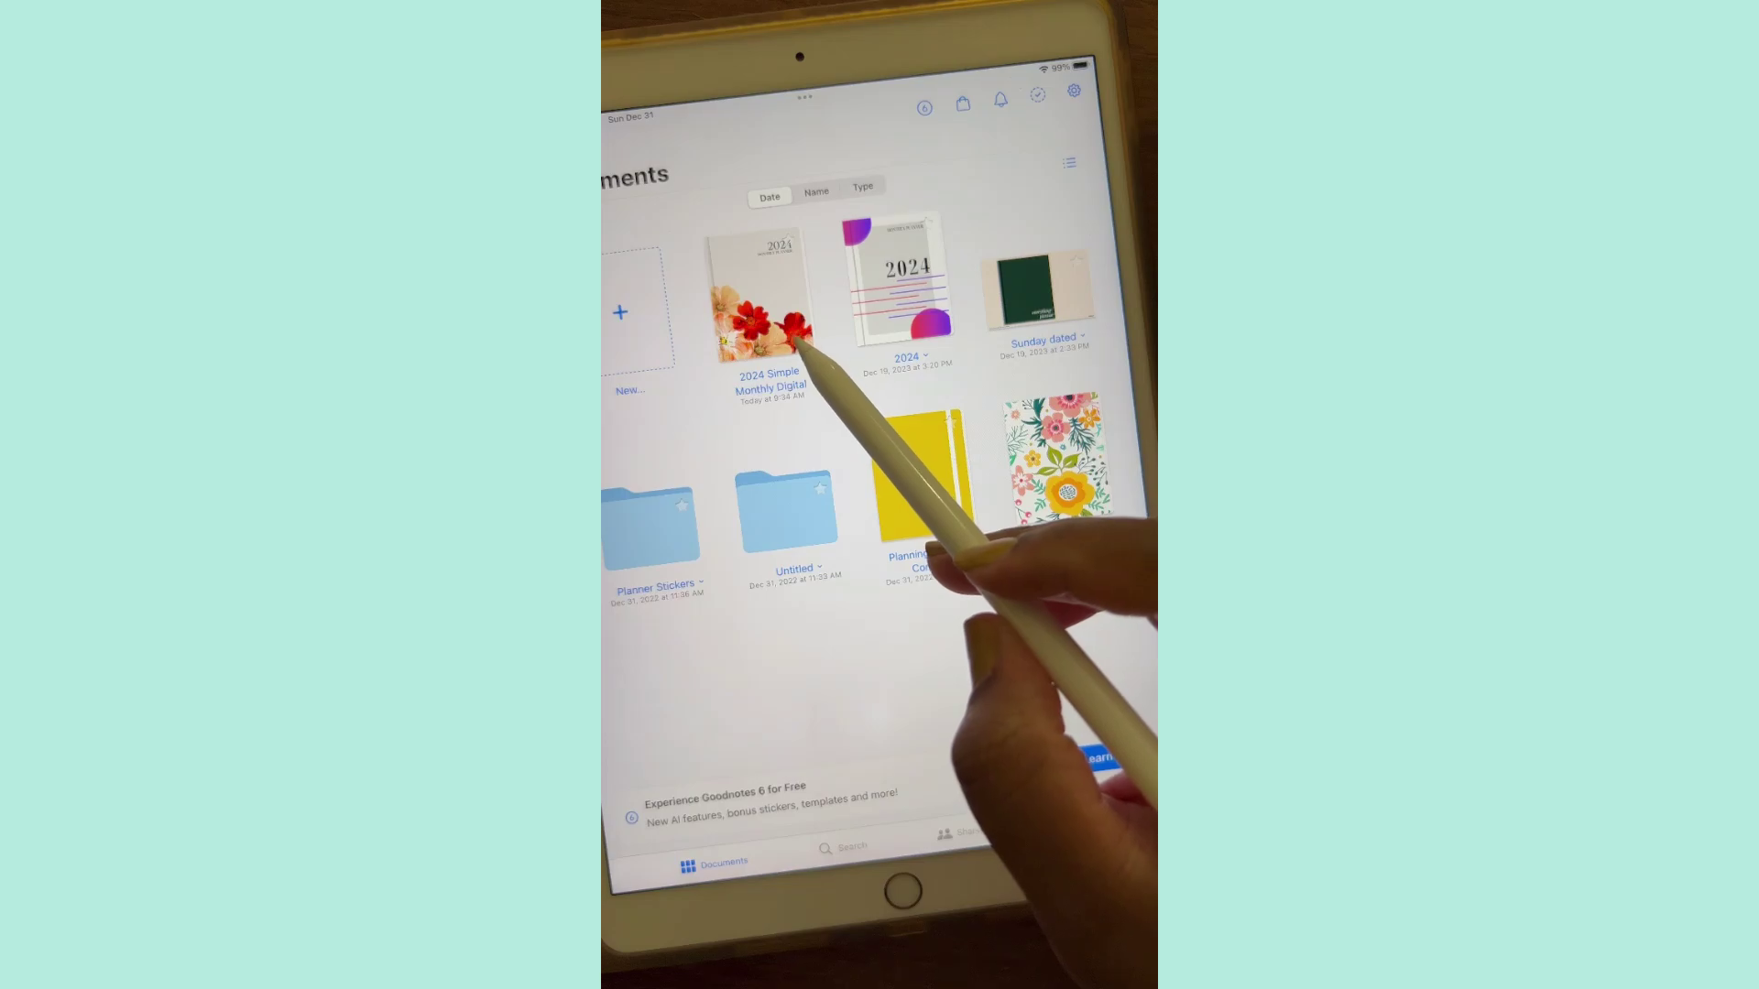
left_click(799, 339)
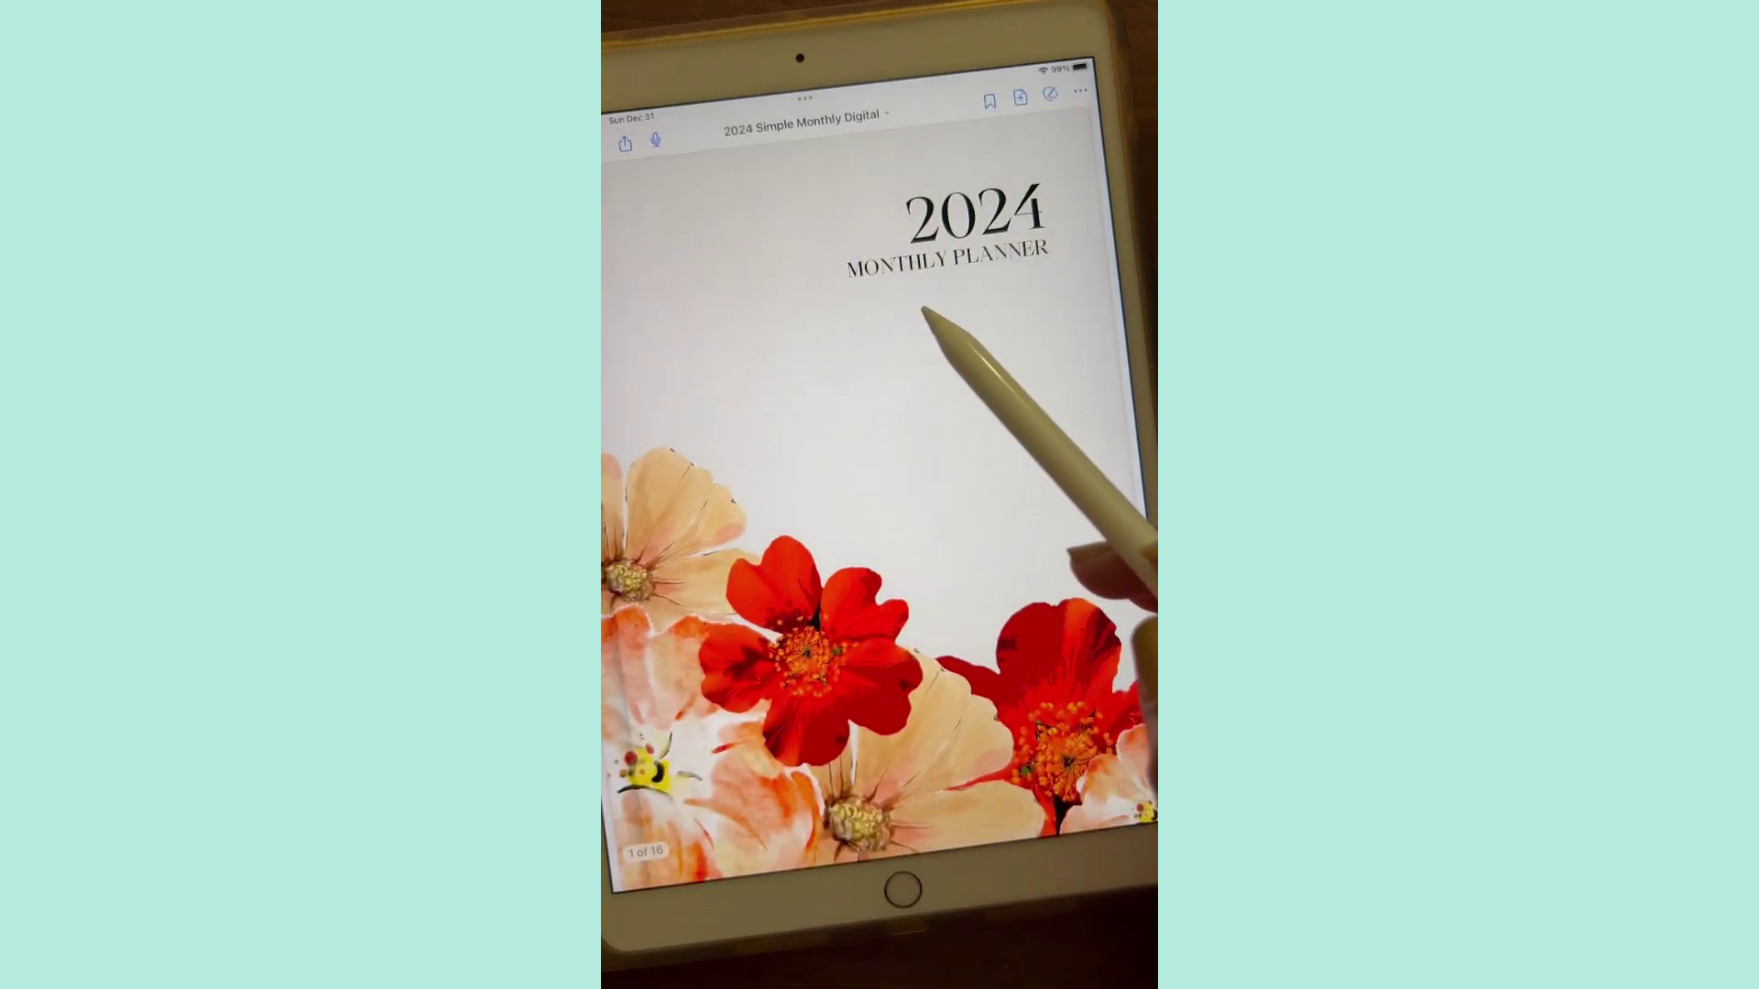
left_click_drag(1103, 751, 870, 806)
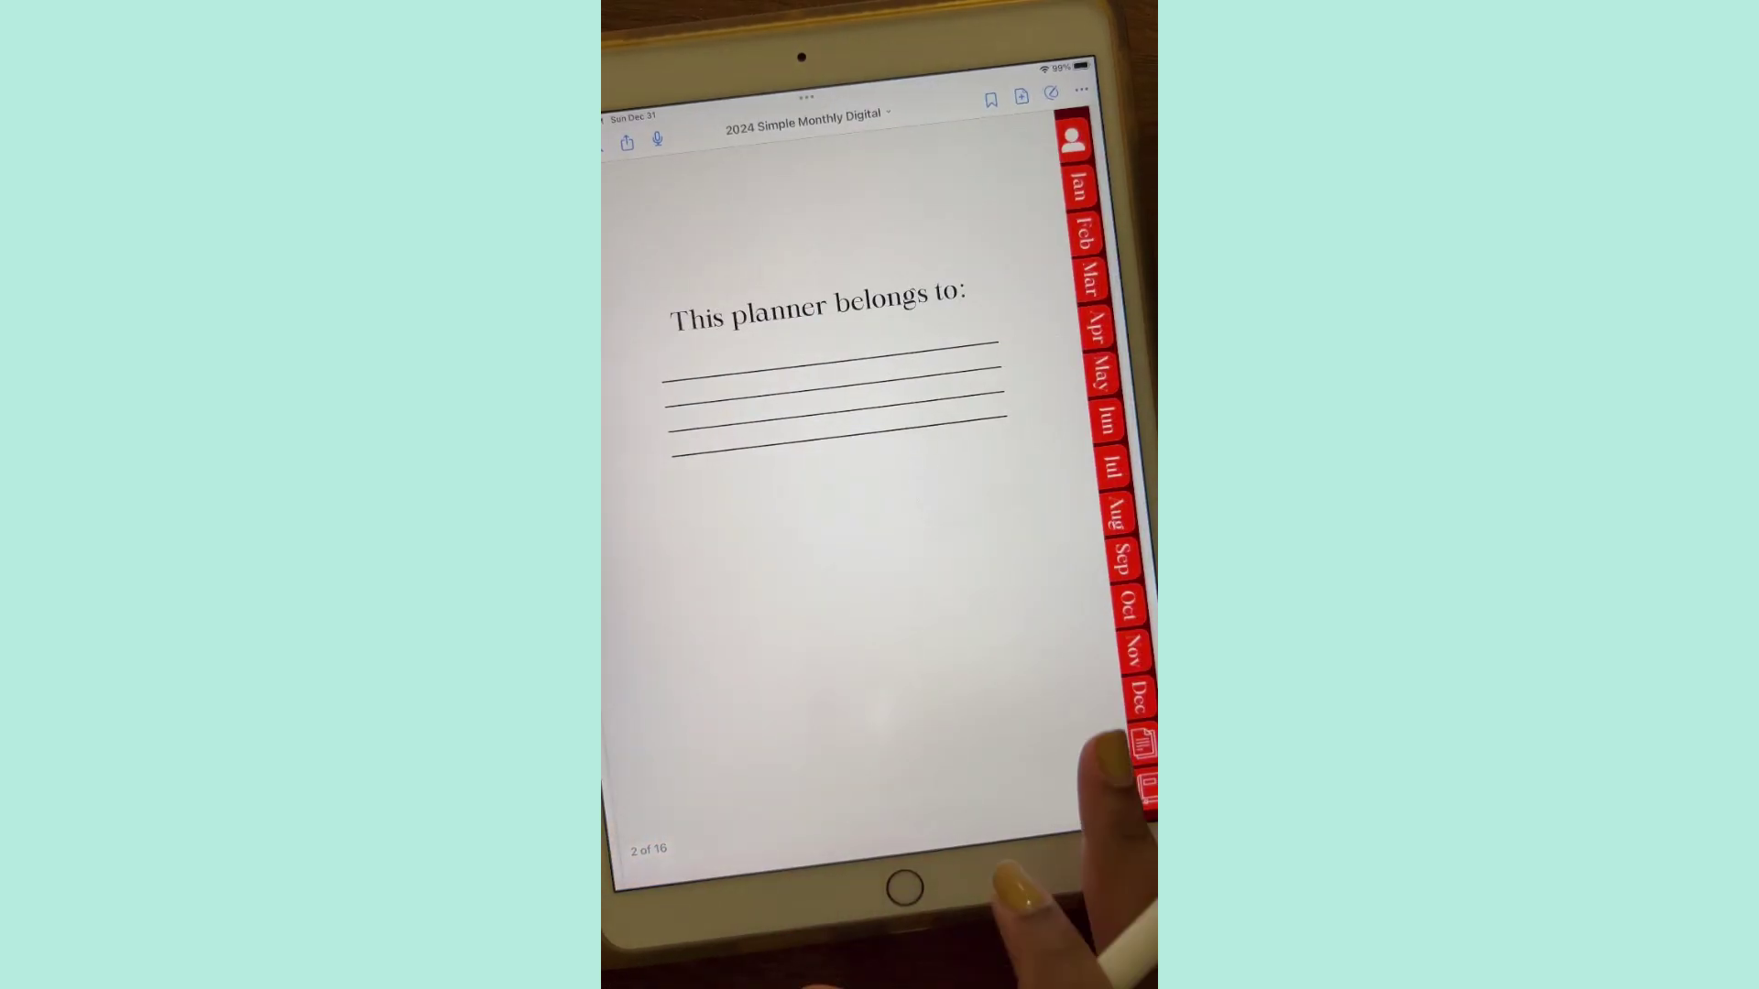
left_click_drag(1103, 751, 852, 806)
left_click(1099, 327)
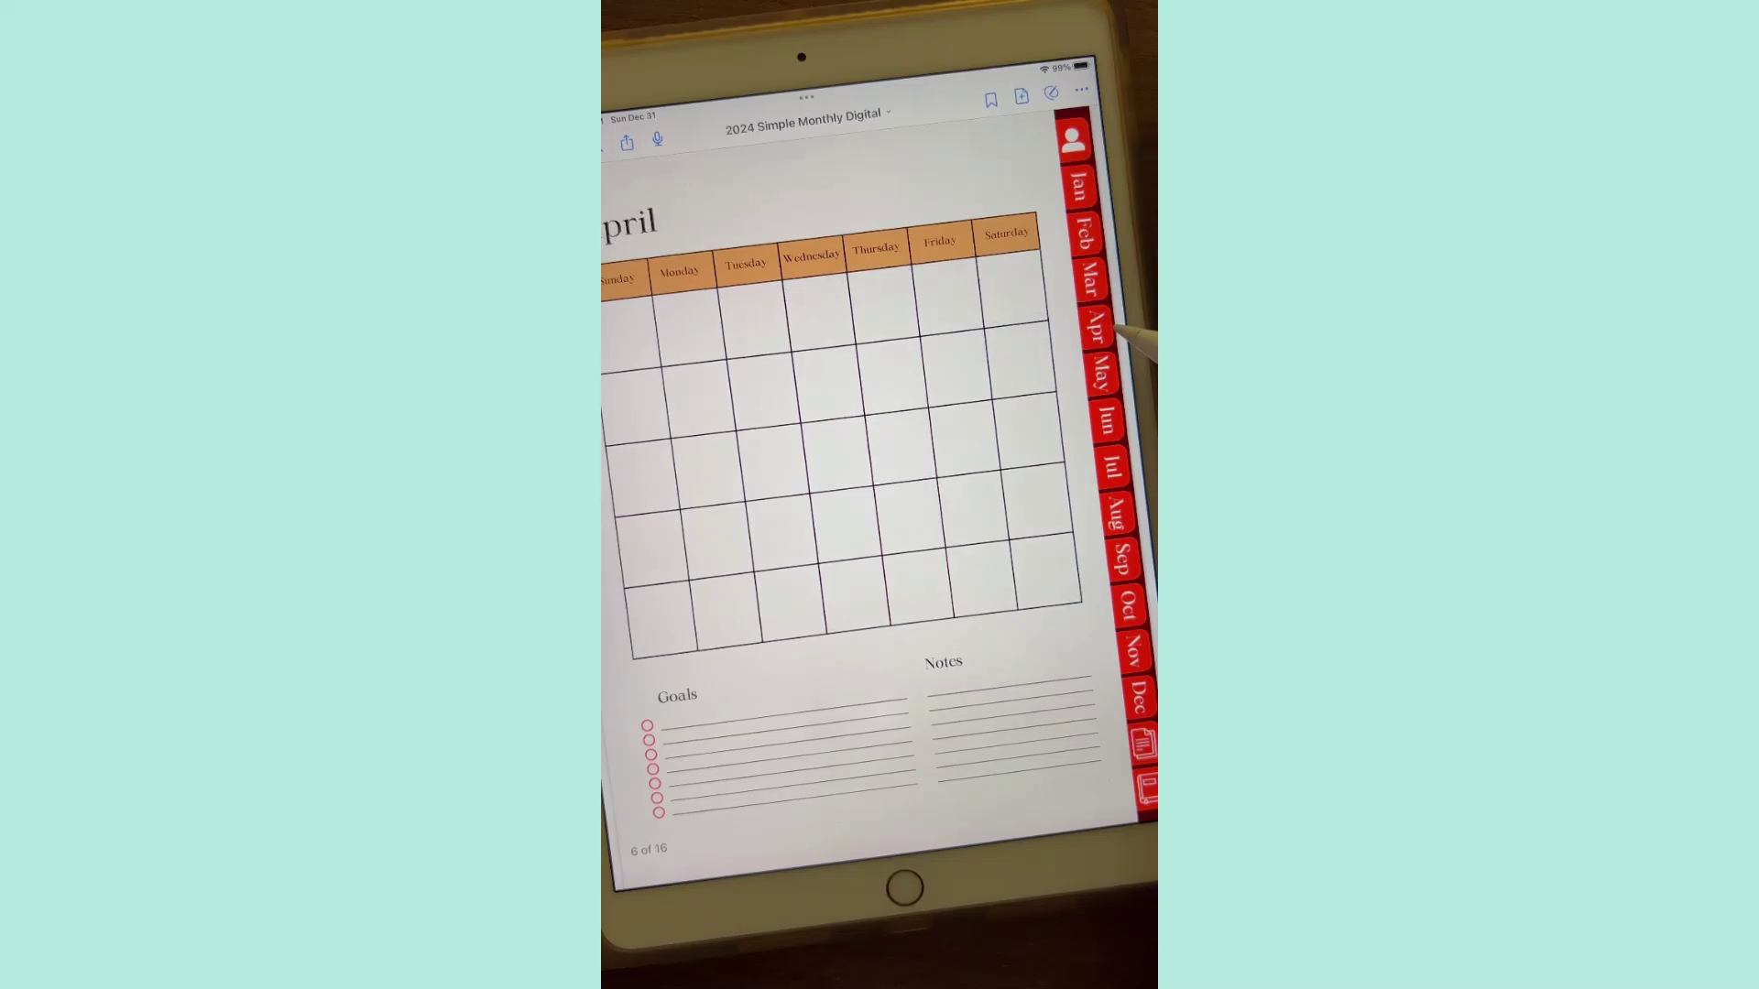
Test the planner's hyperlinked tabs in the tablet's note-taking app by opening August, the lined notes page and the cover.
left_click(1118, 513)
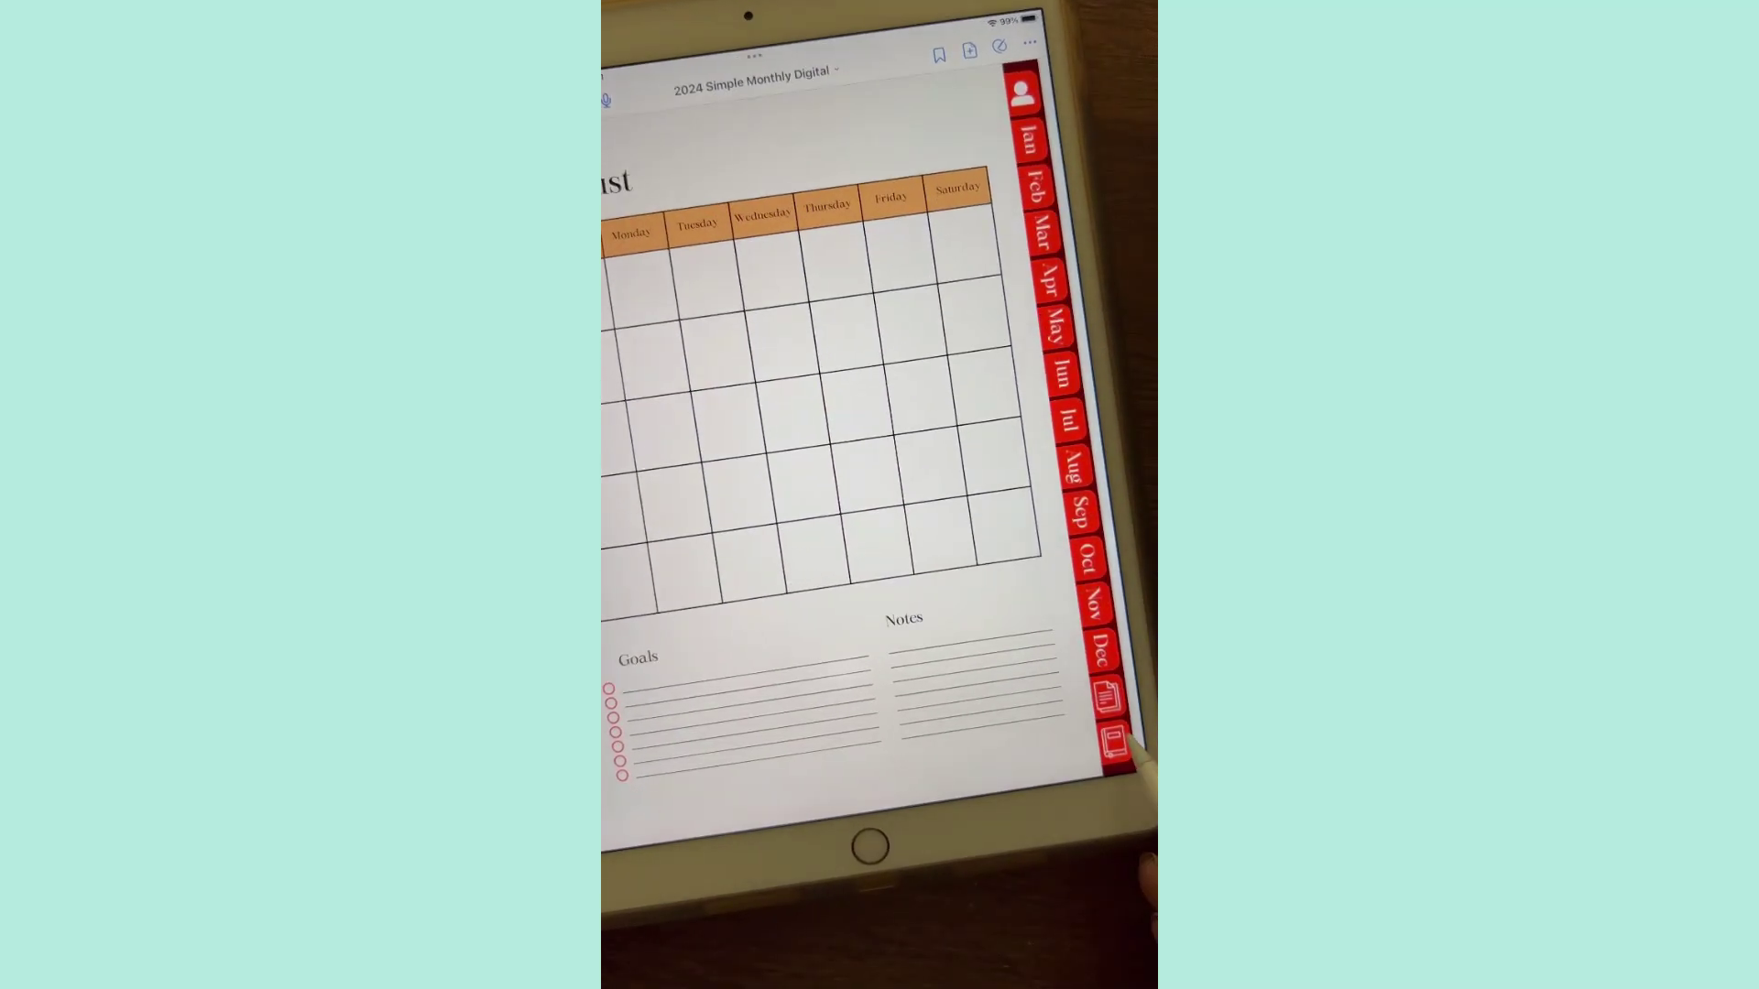
left_click(1143, 744)
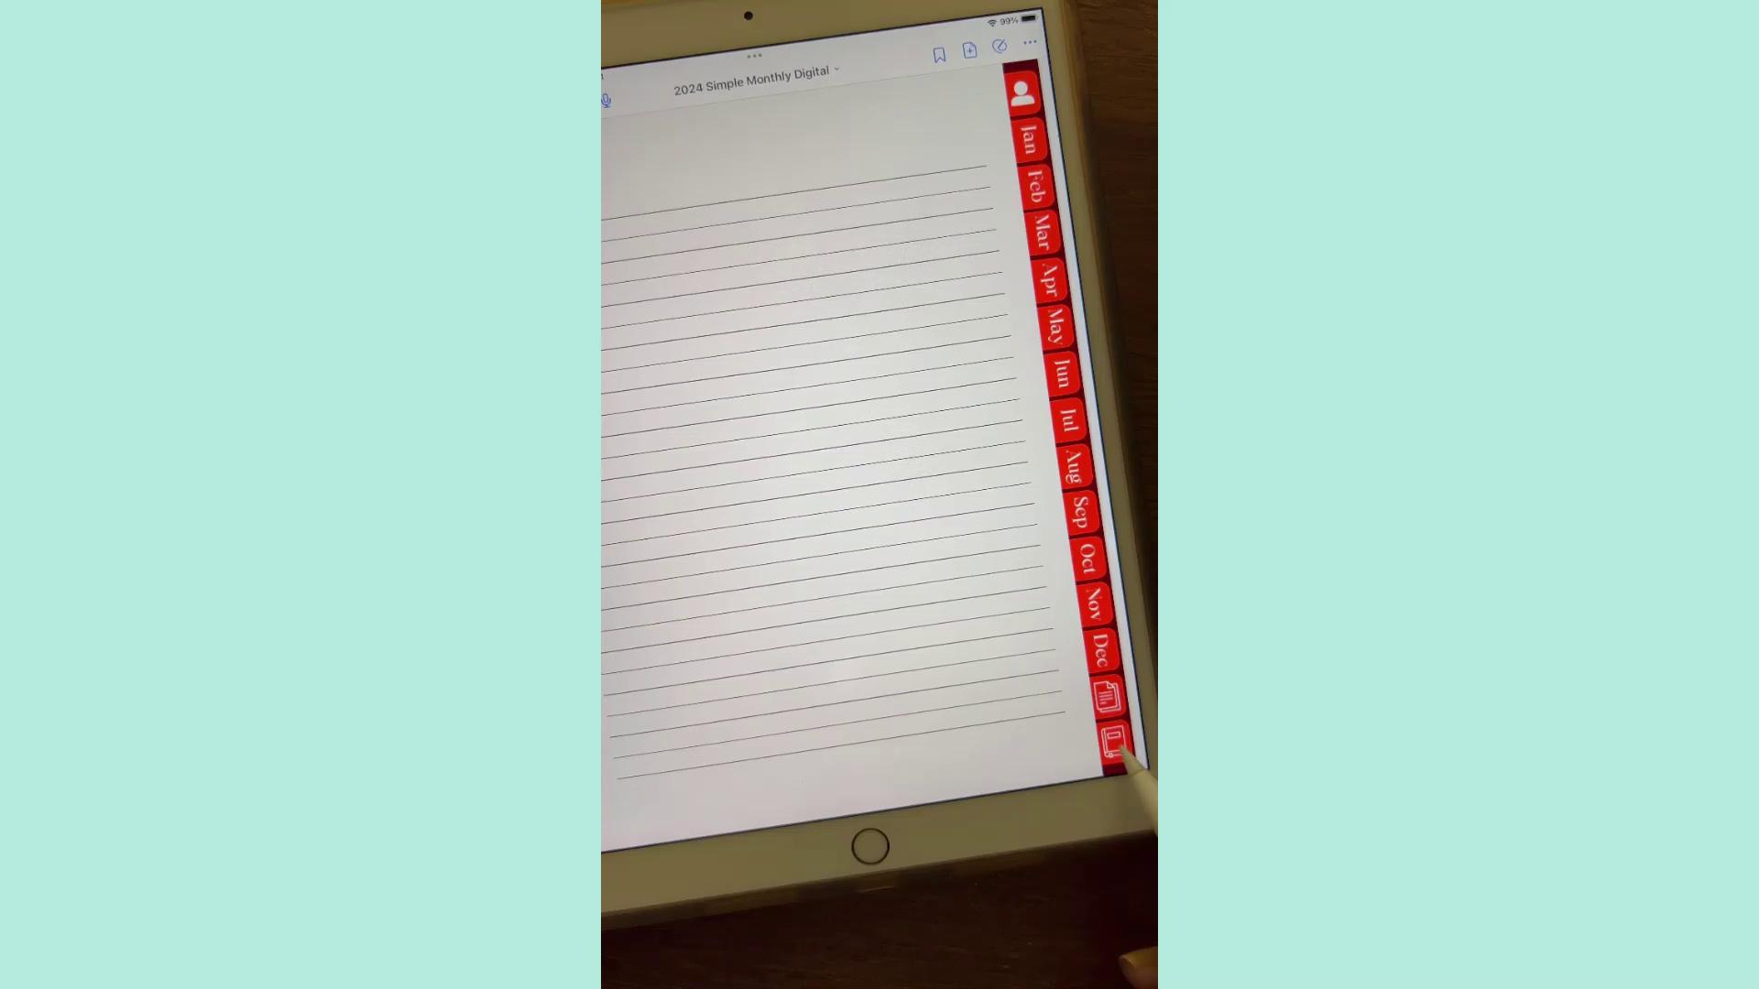
left_click(1124, 746)
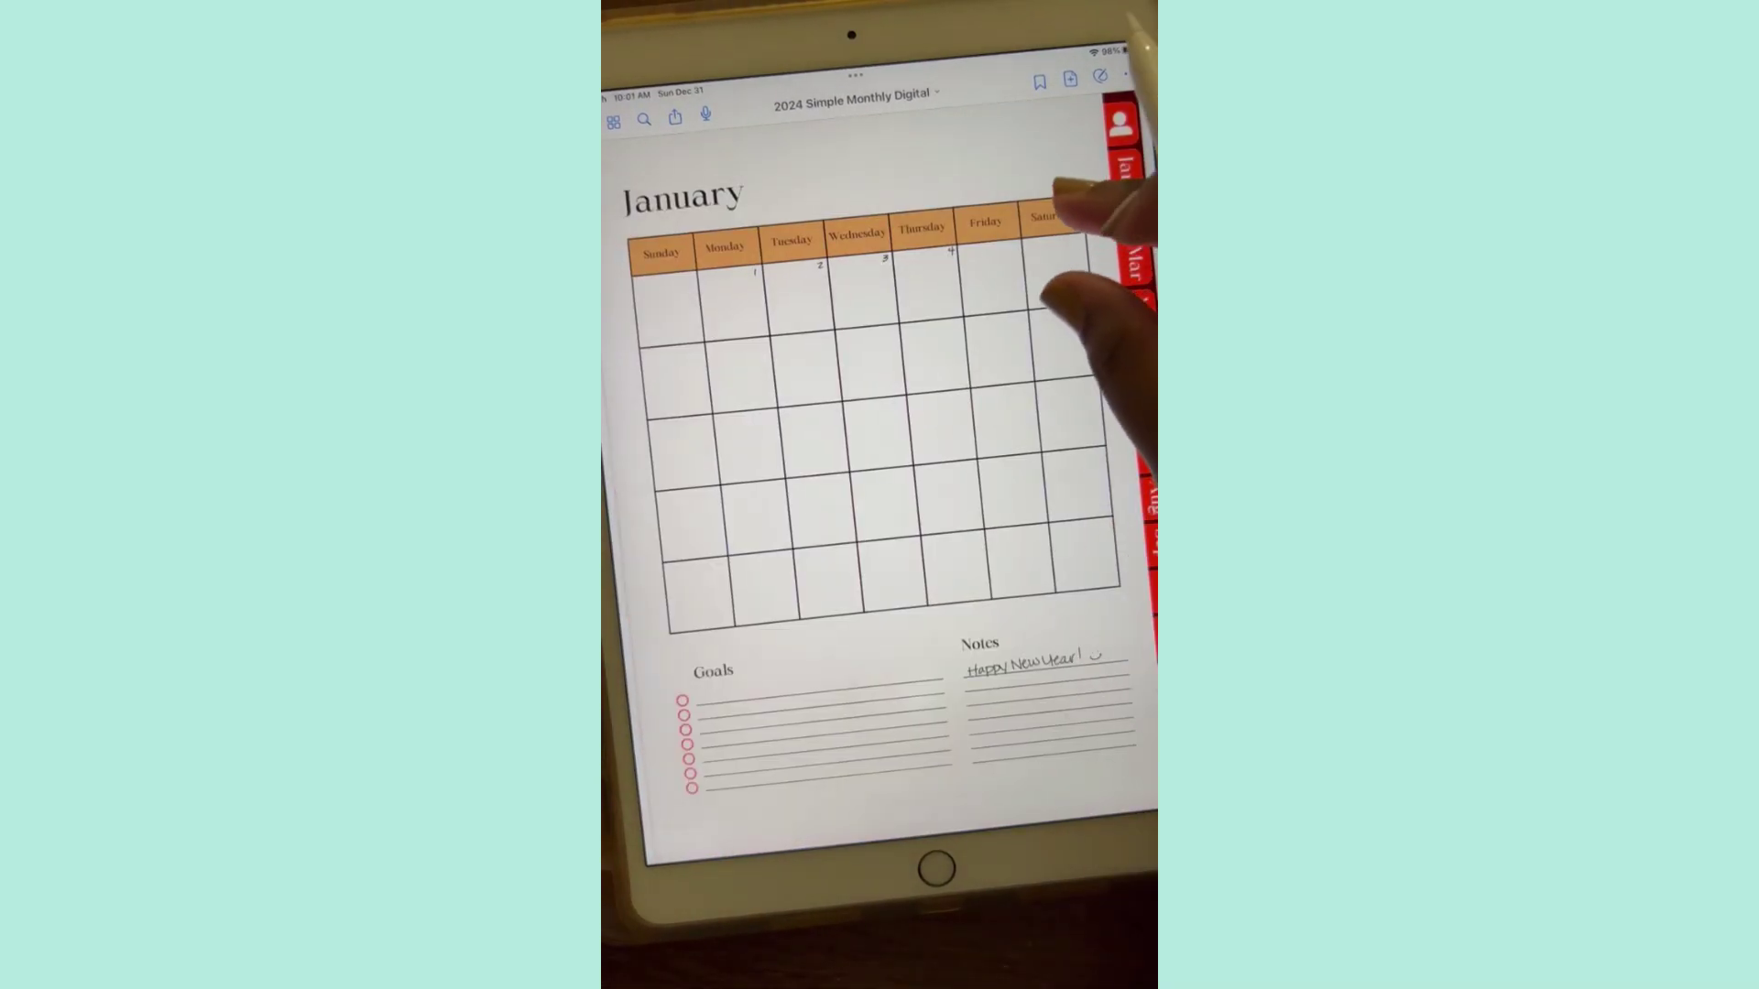
On the January page, handwrite the dates 7, 8 and 9 in the second week's Sunday, Monday and Tuesday boxes, and leave editing mode.
scroll(1054, 238, "up", 3)
scroll(925, 614, "left", 5)
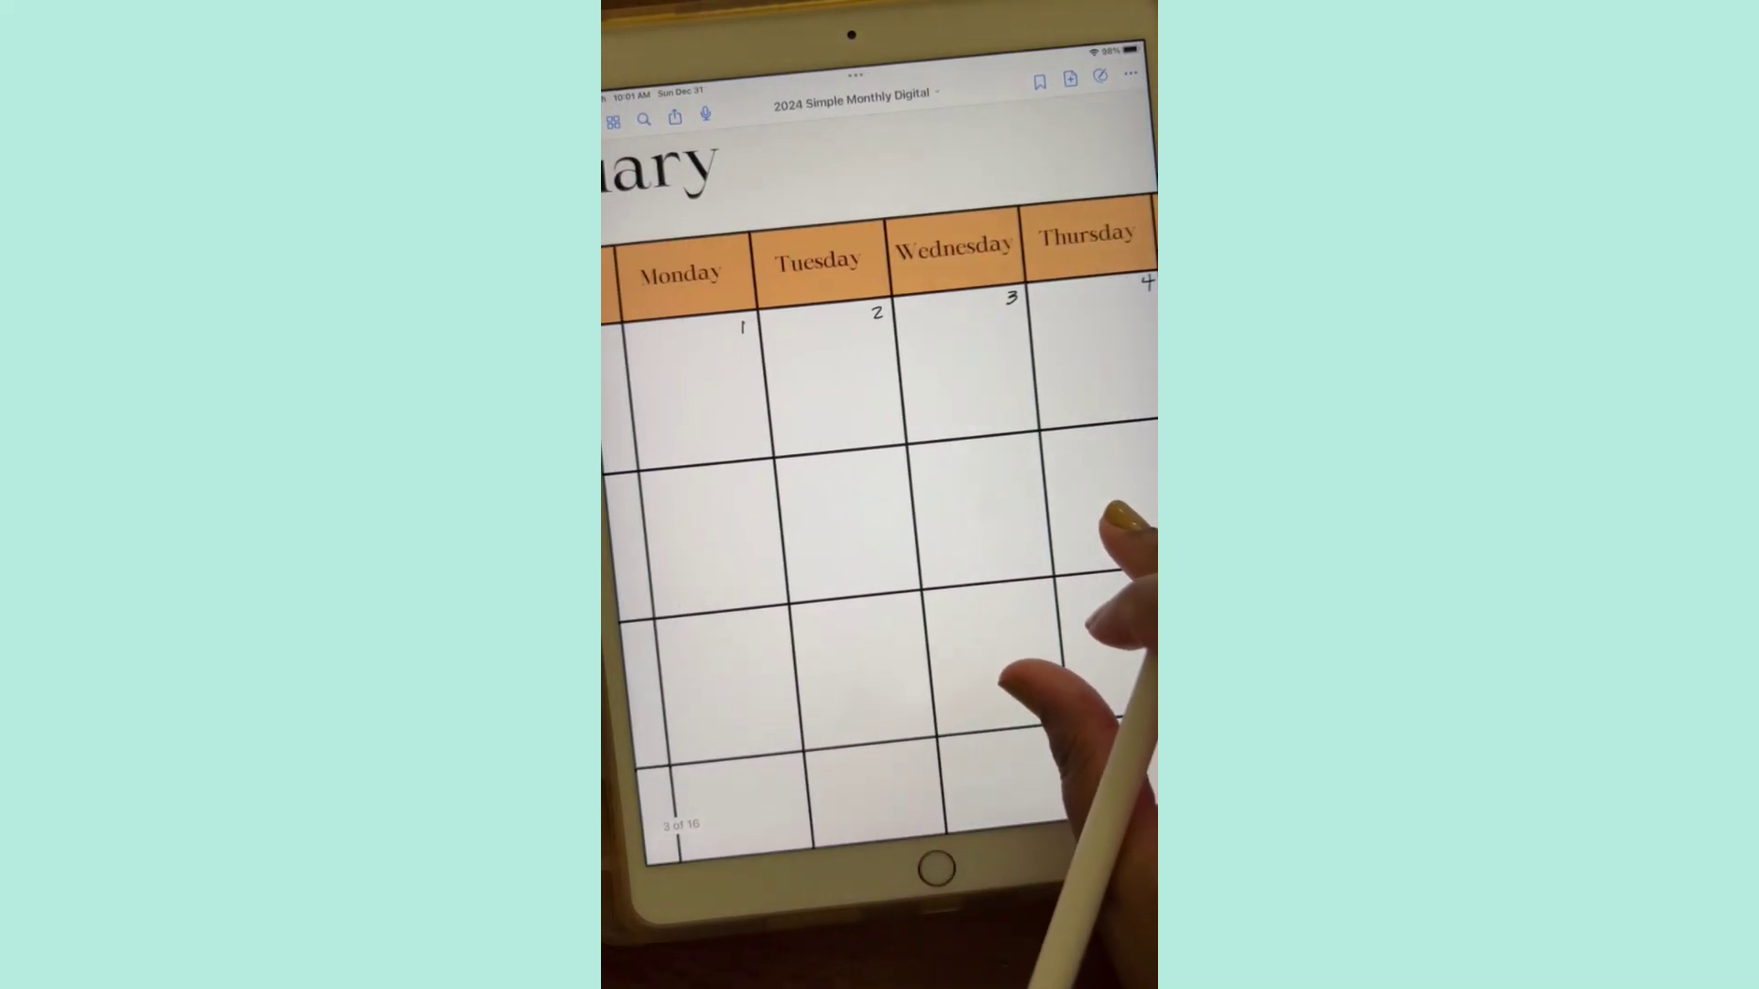
left_click(1100, 76)
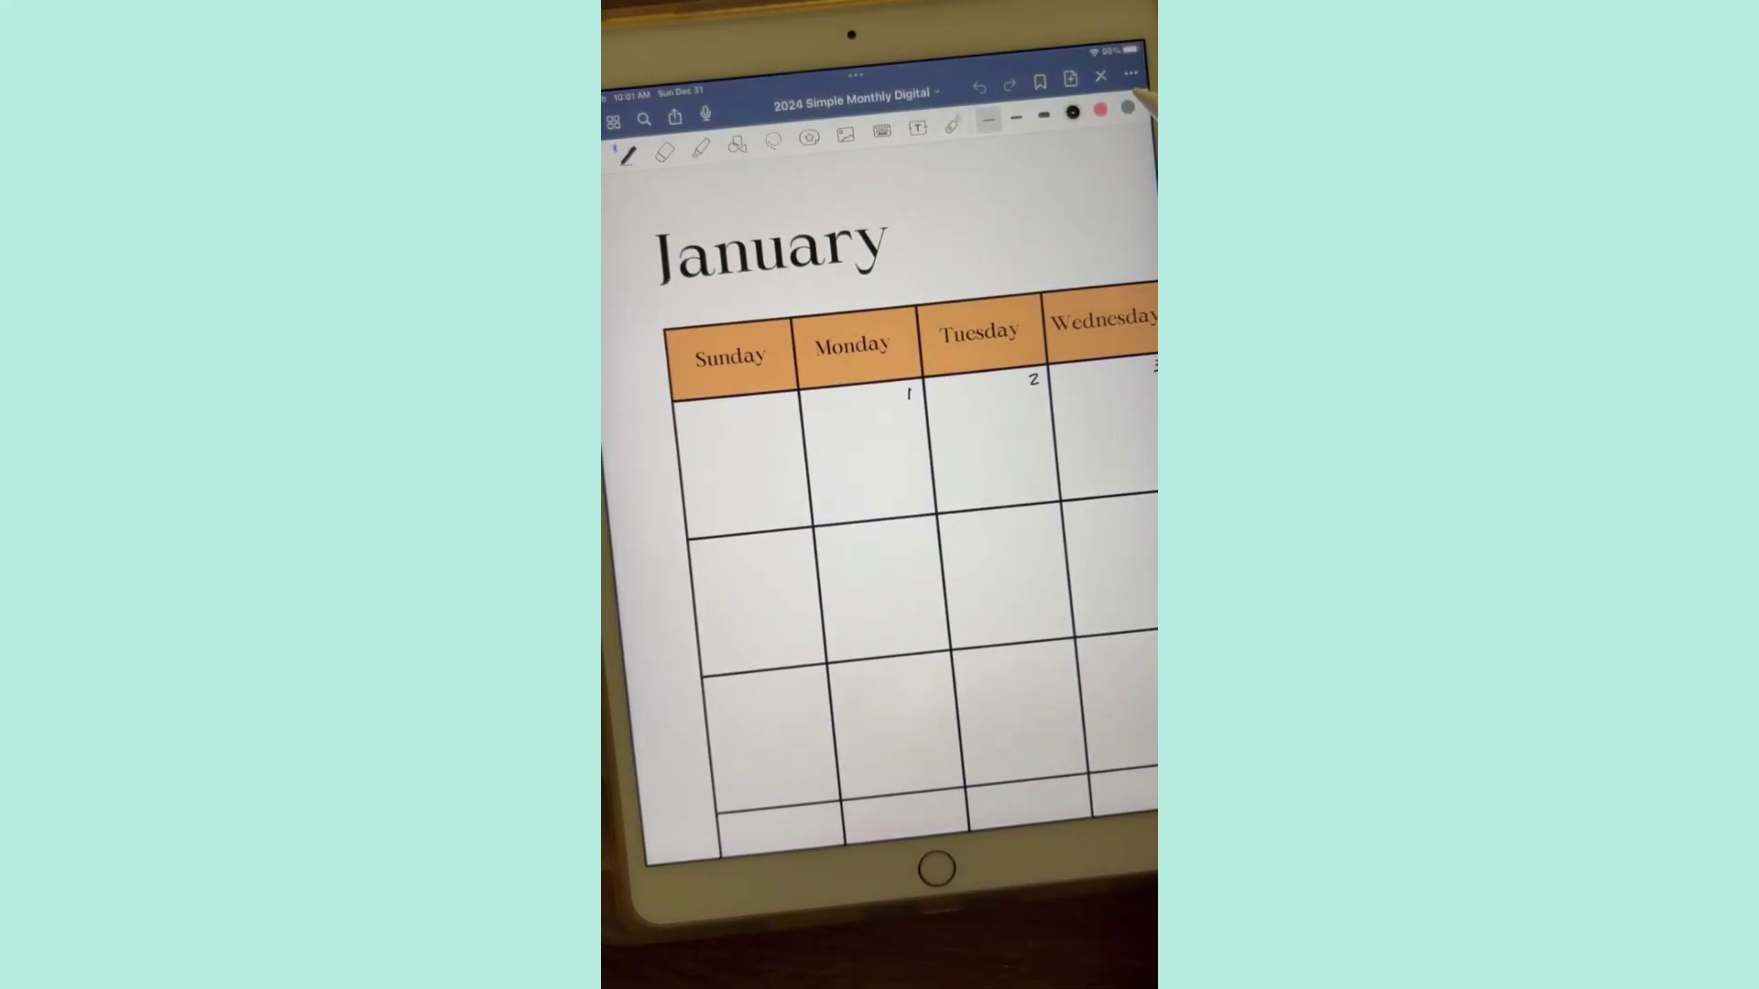
left_click_drag(789, 539, 796, 553)
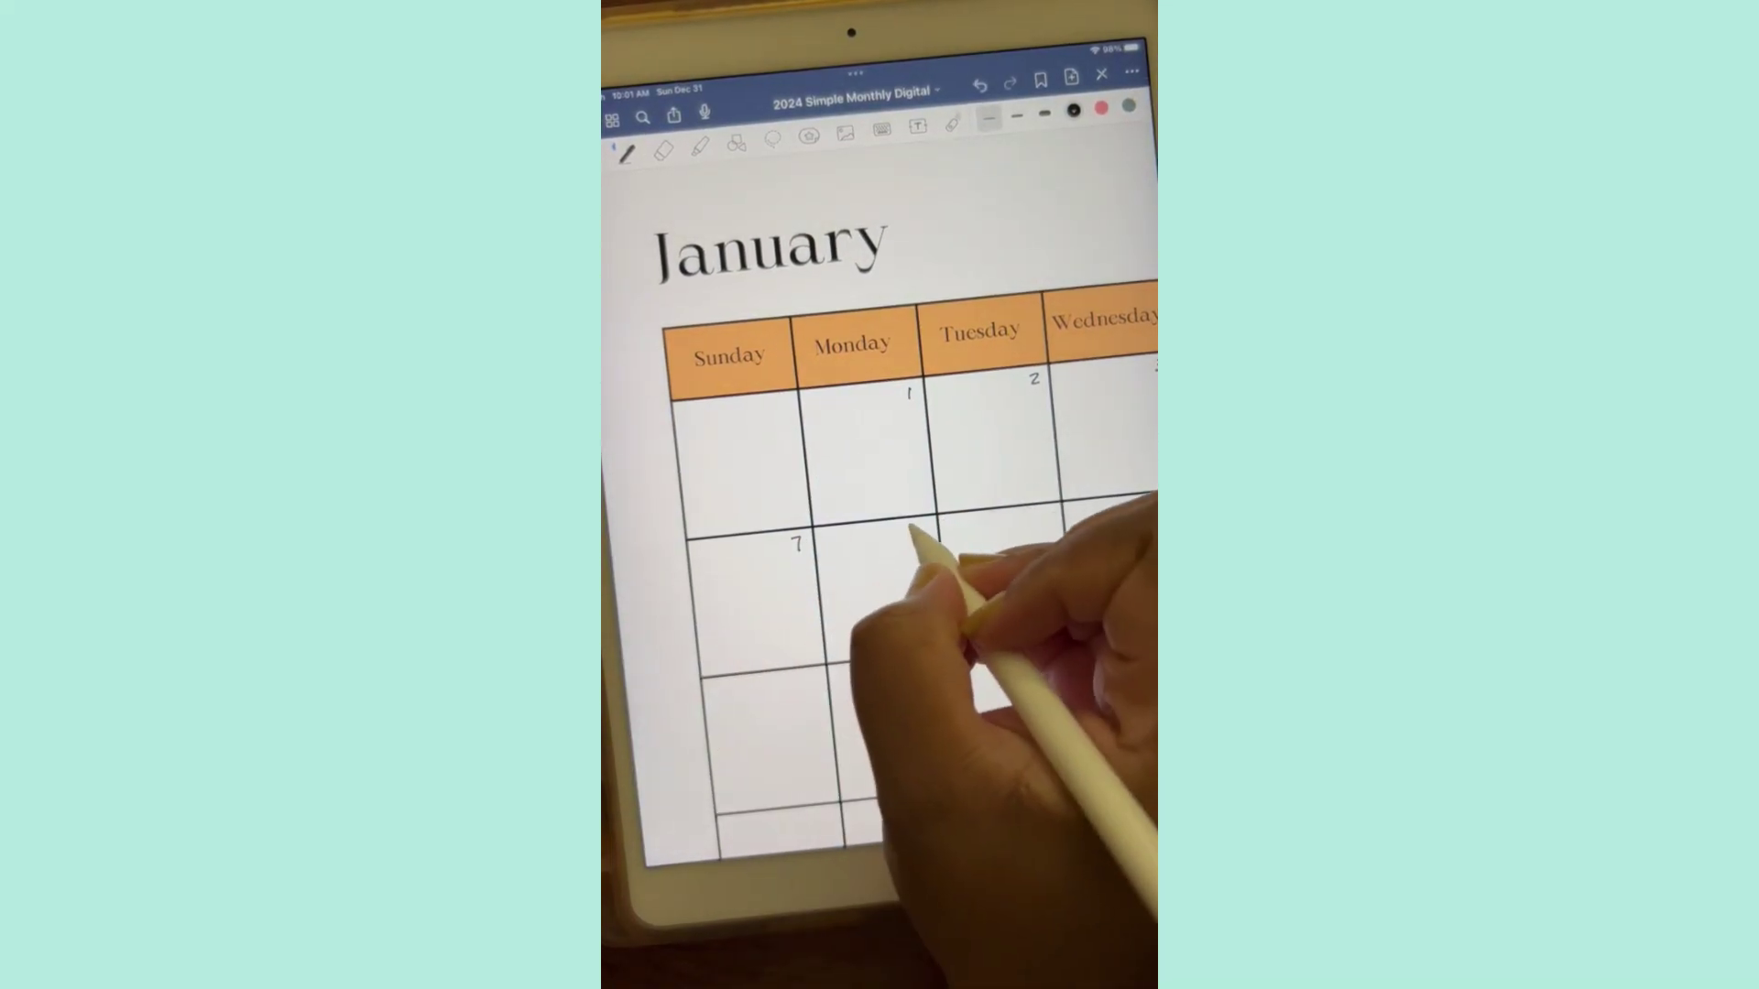
left_click_drag(929, 521, 925, 523)
left_click_drag(1050, 514, 1046, 527)
scroll(916, 549, "down", 5)
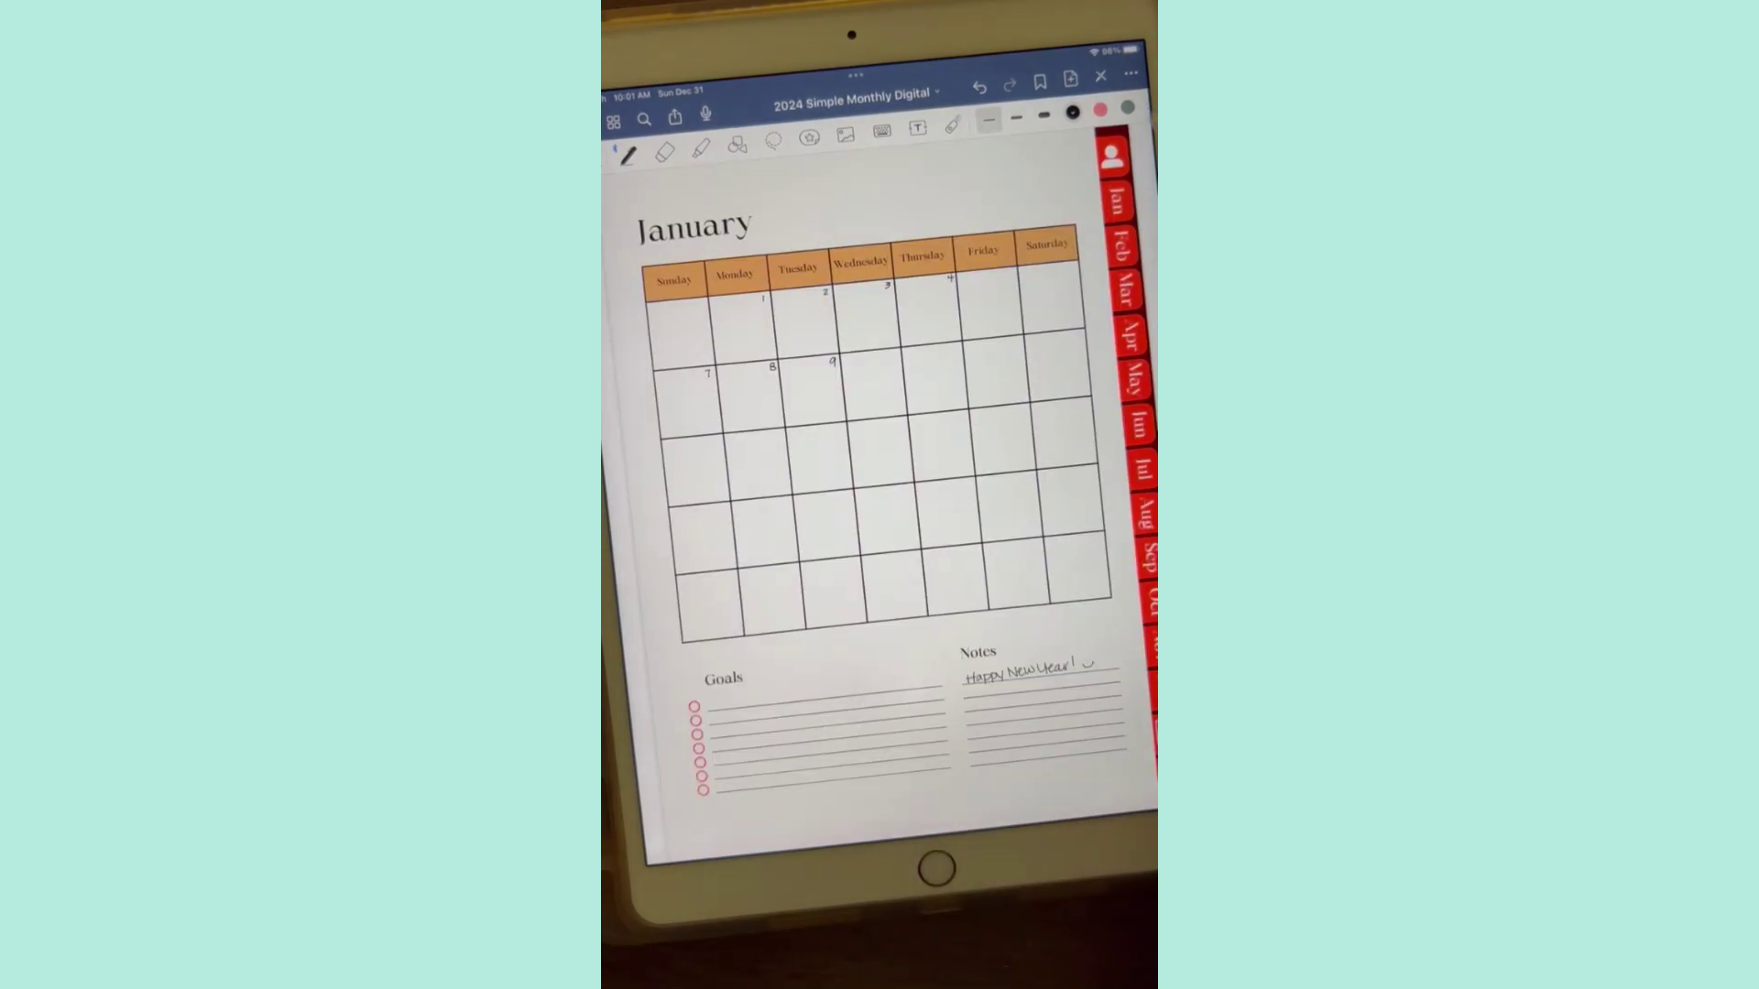
left_click(1100, 76)
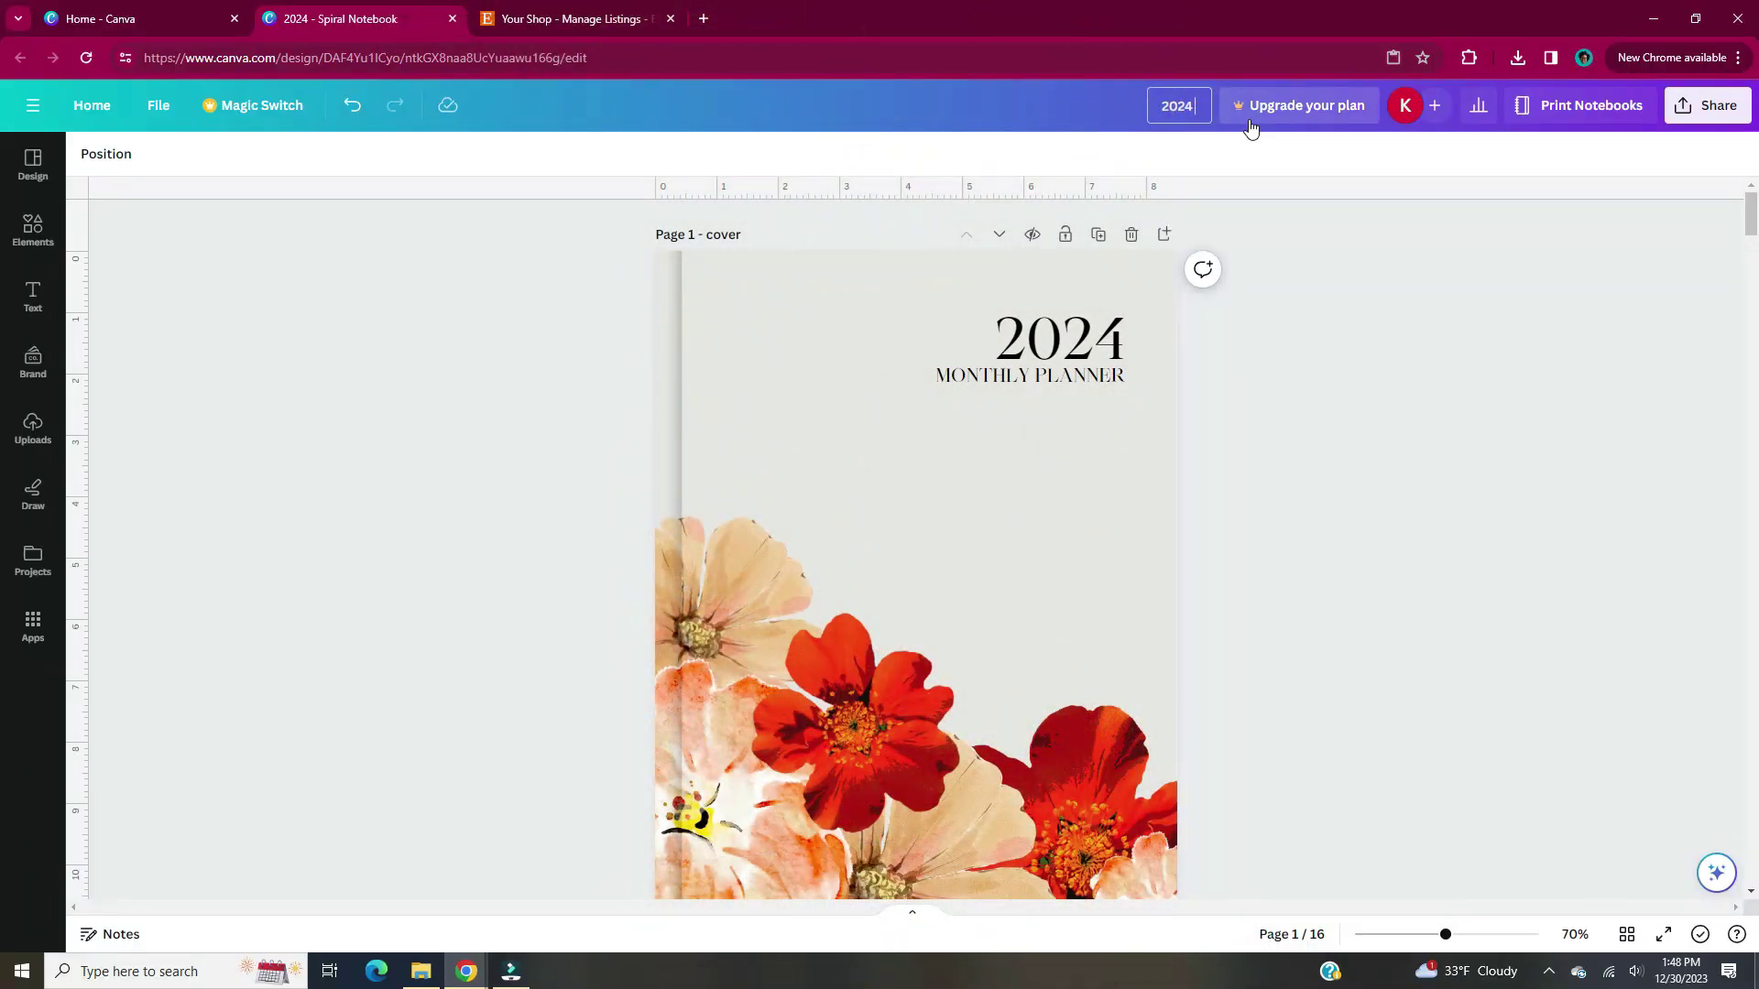
In Canva, complete the planner design's title as "2024 Simple Digital Monthly".
type("Simple Digit")
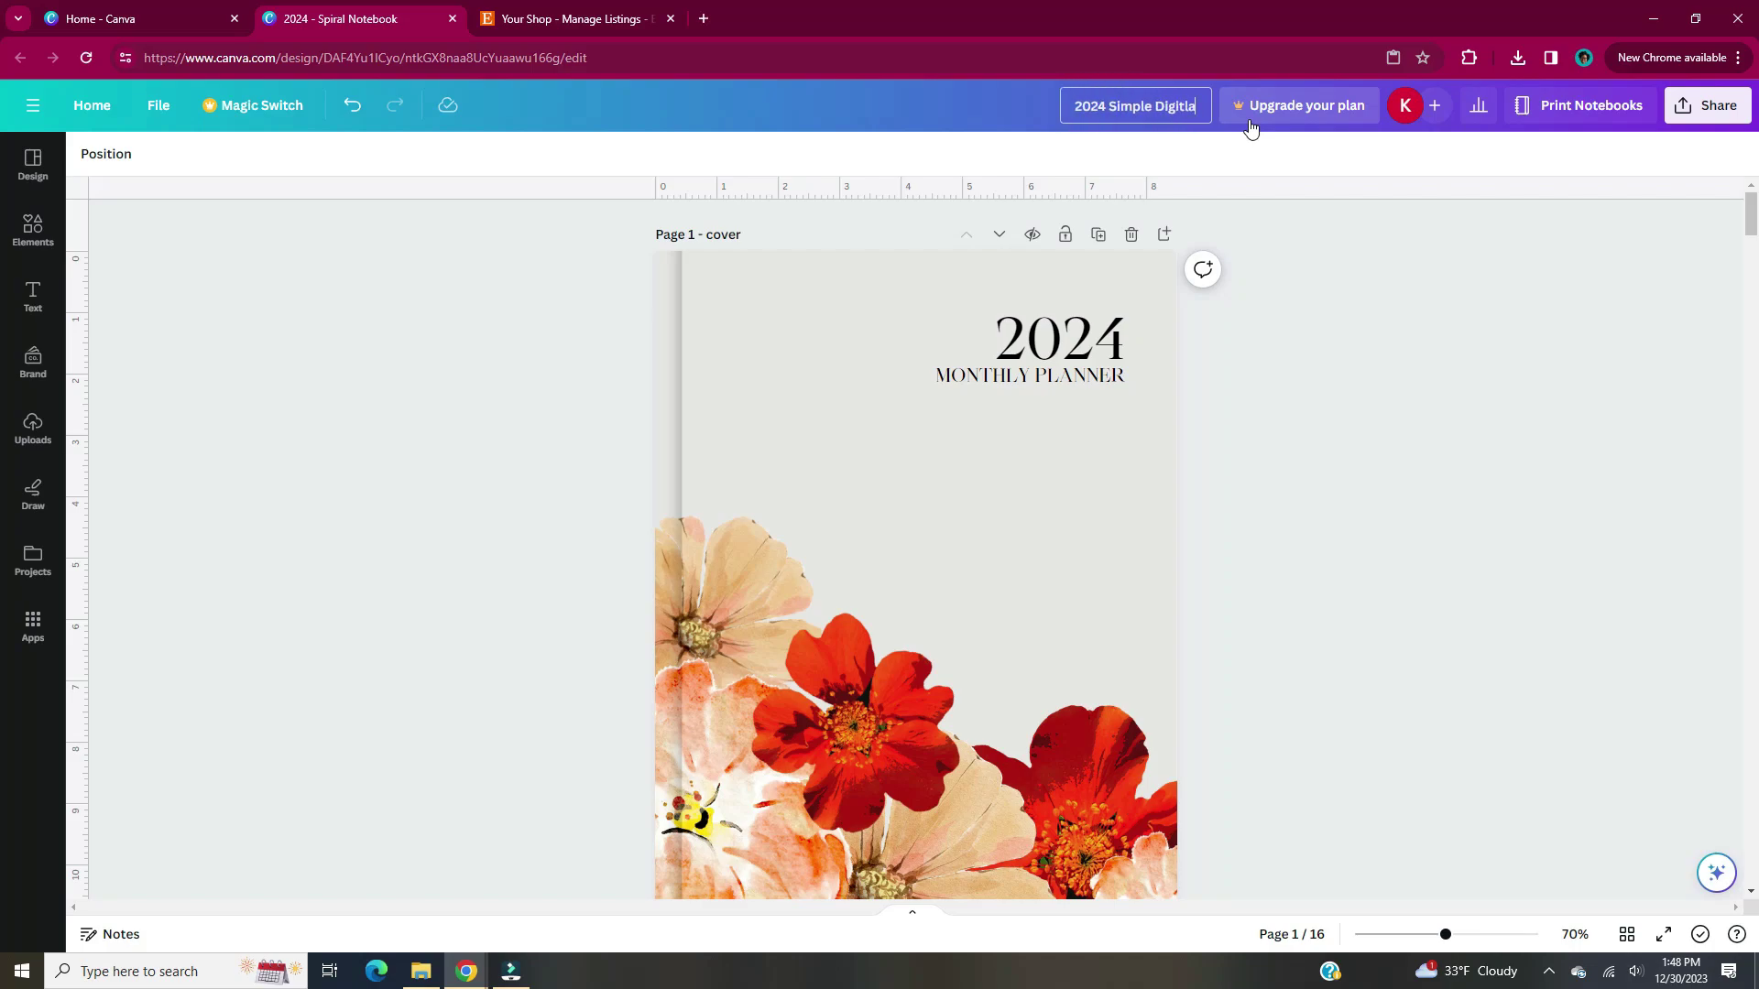
type("al Mon")
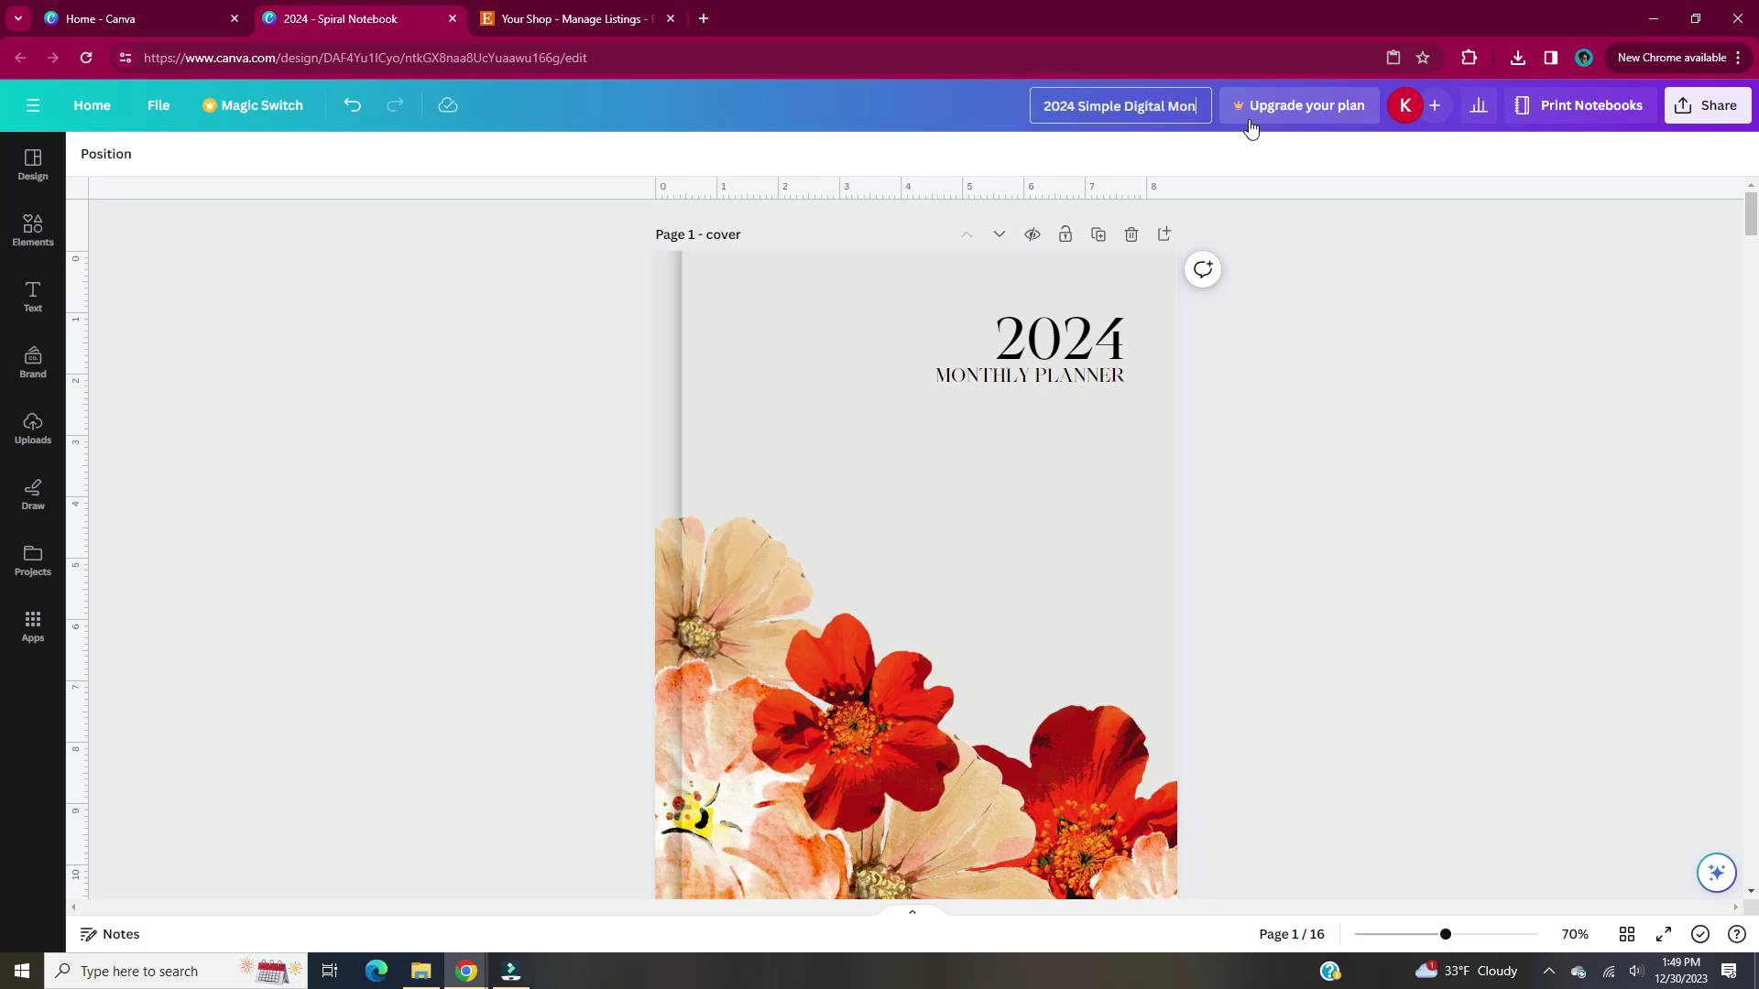
type("thly")
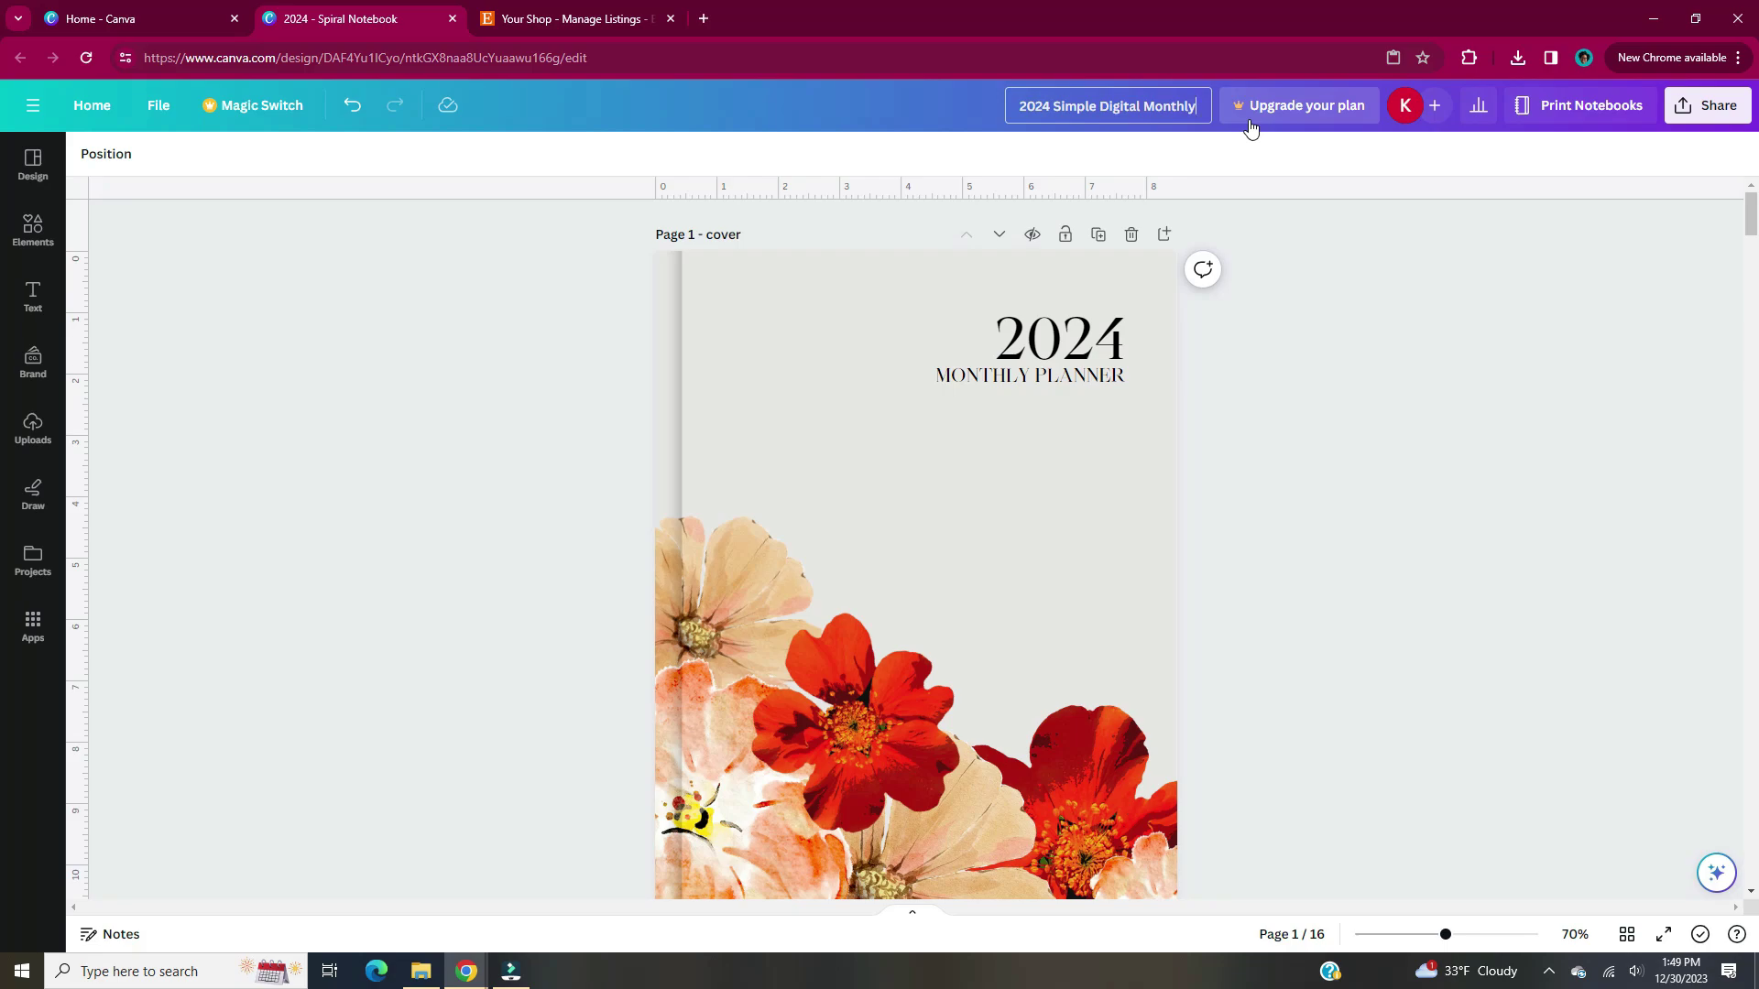
key("Return")
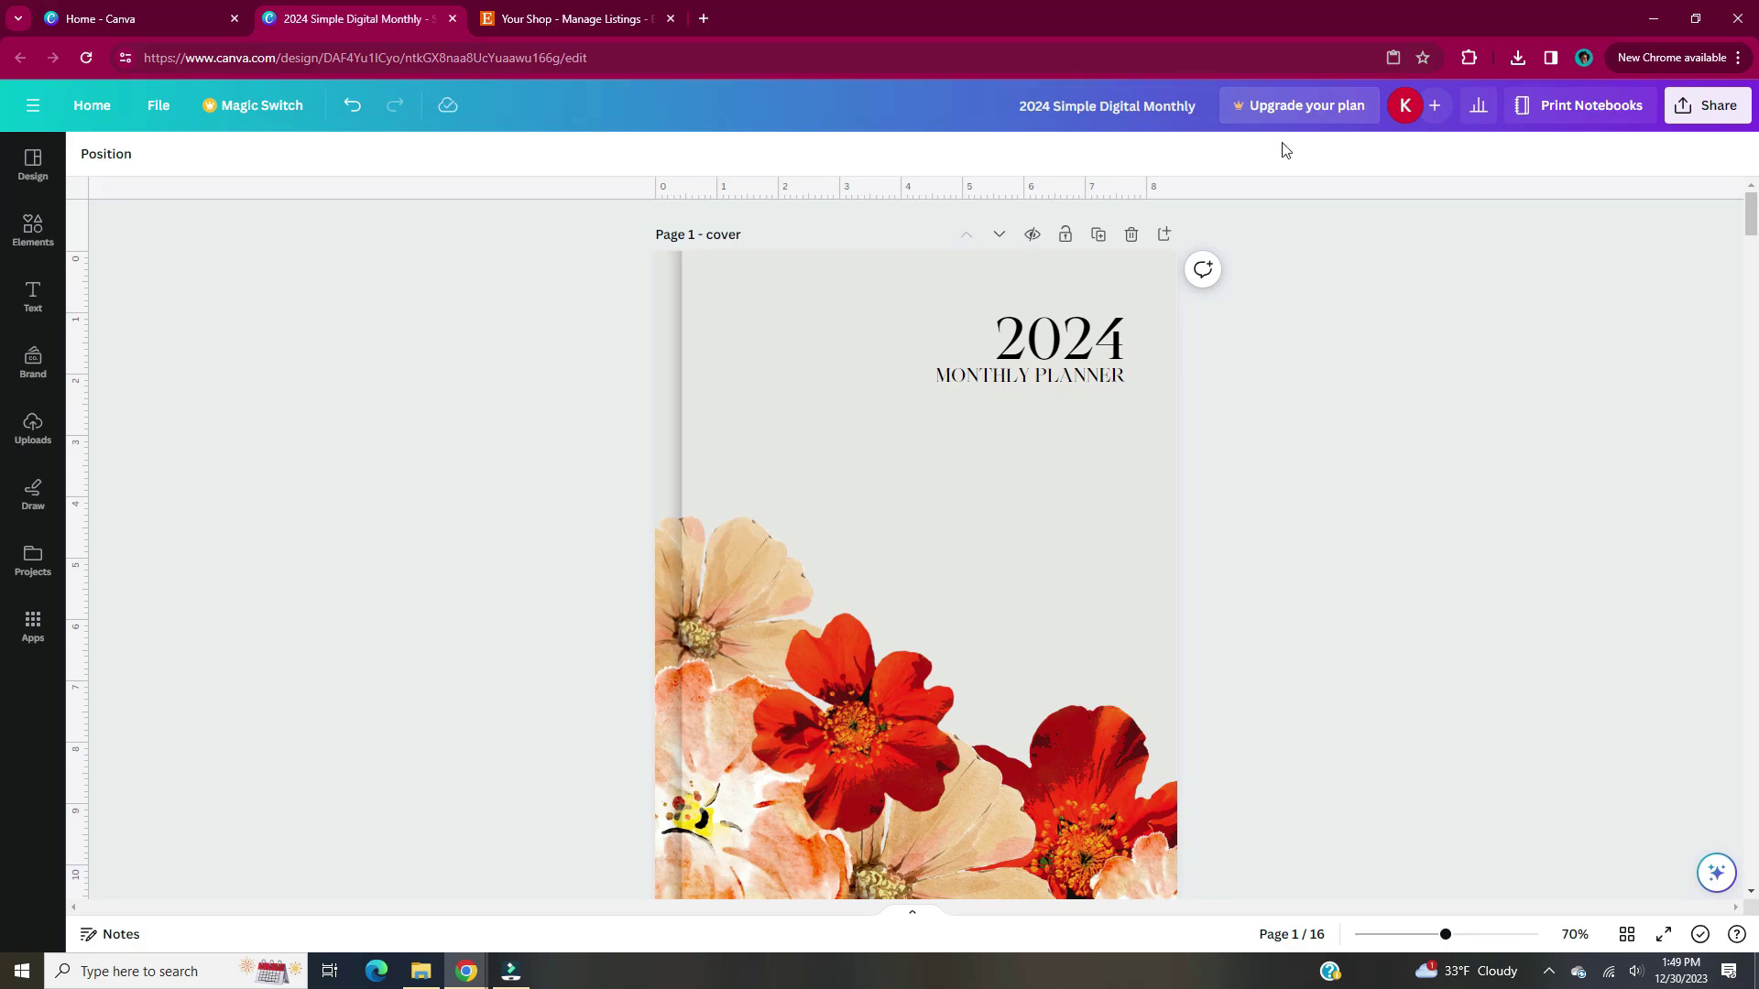